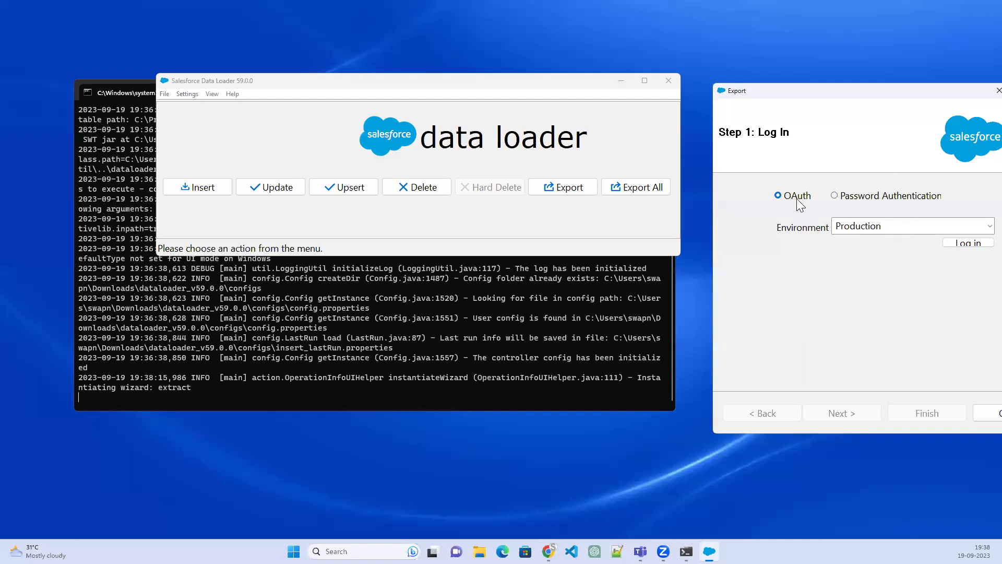
Start the OAuth login to the Production org from Export Step 1
click(957, 242)
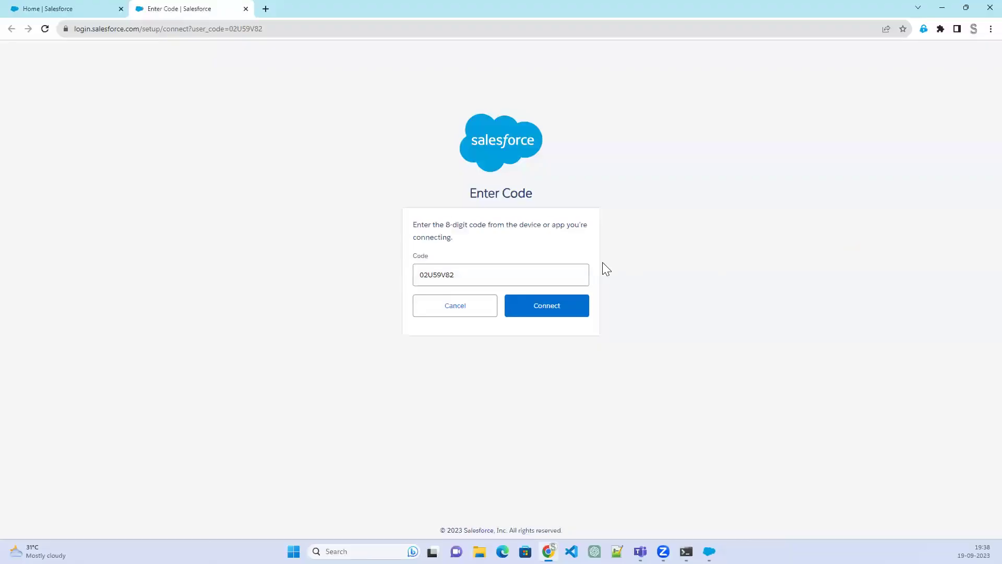
Copy the pre-filled device code and connect Data Loader with it
double_click(429, 272)
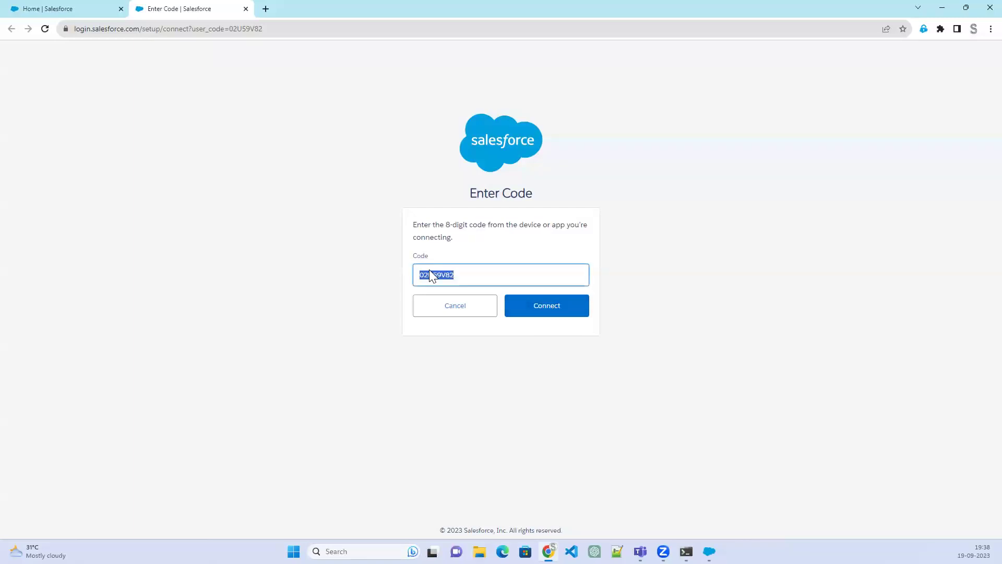
right_click(429, 270)
click(449, 308)
click(552, 306)
click(551, 307)
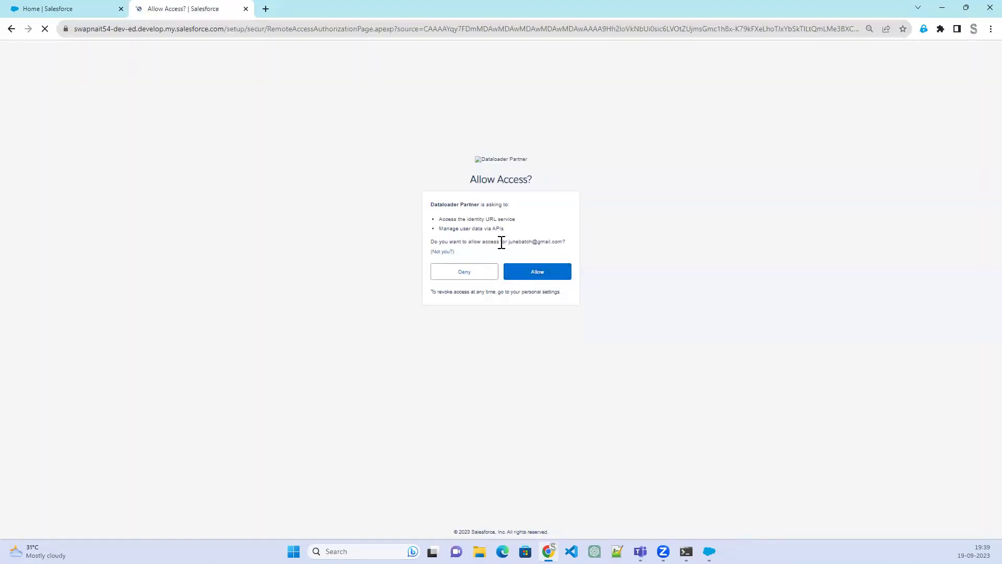
Allow Dataloader Partner access to the org and continue to Setup Home
drag(502, 243, 568, 243)
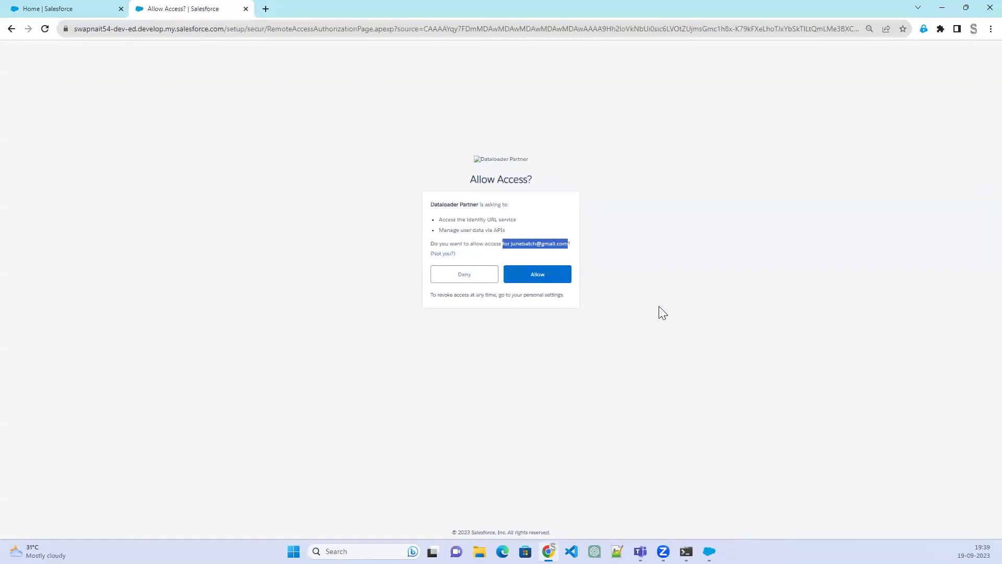
key(ctrl+plus)
key(ctrl+plus)
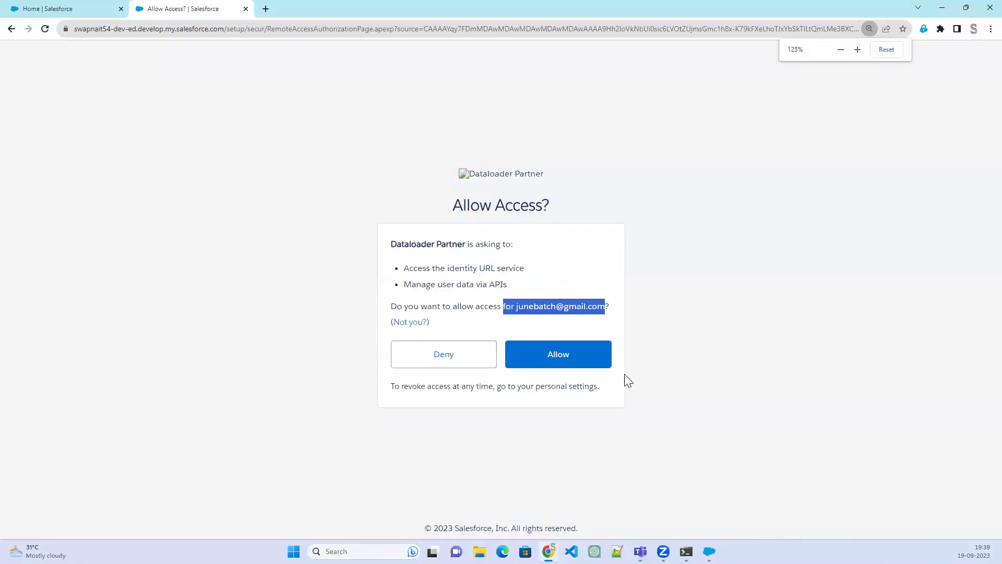
click(589, 359)
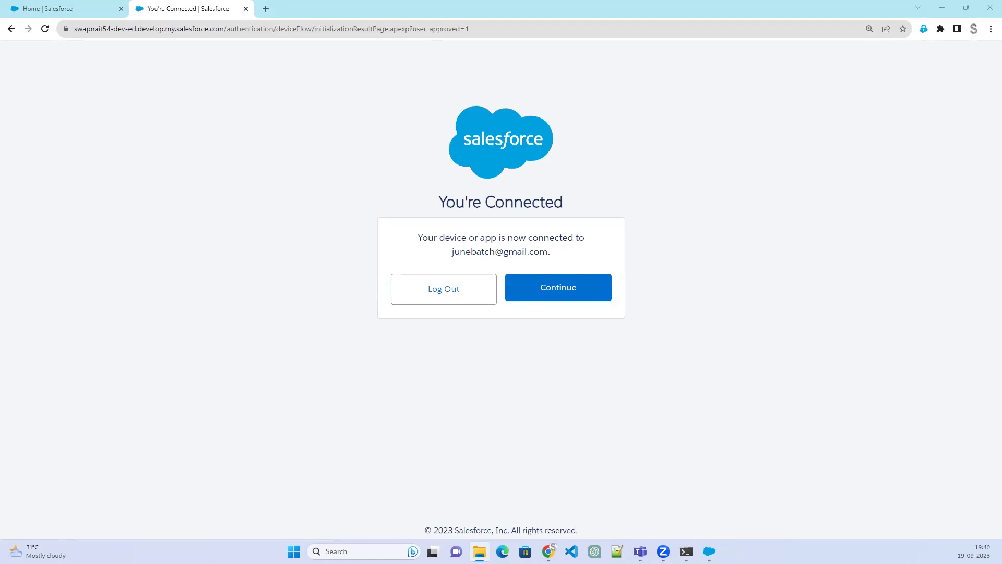
click(605, 287)
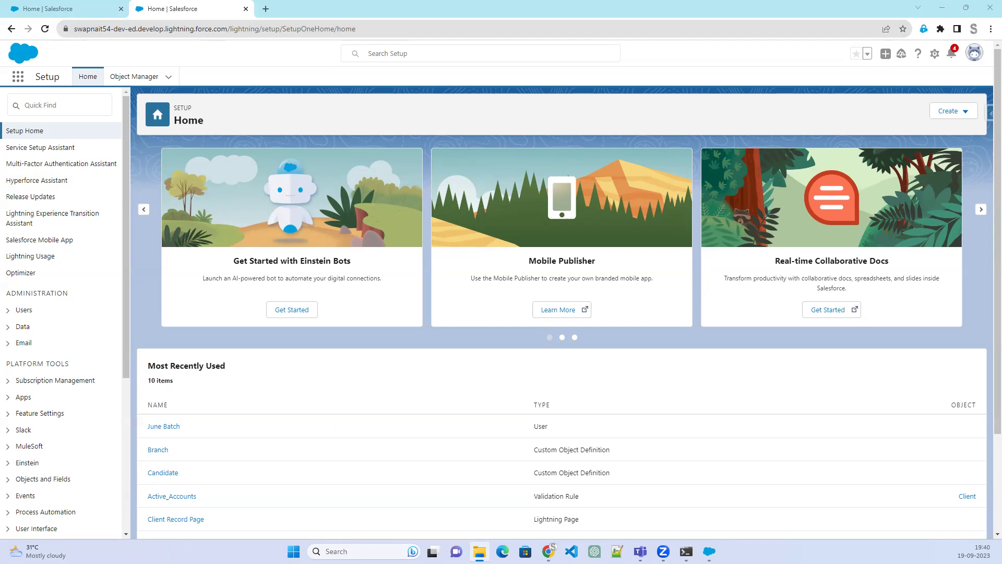
Bring the Export wizard forward, enlarge it, and select the Candidate object
click(709, 552)
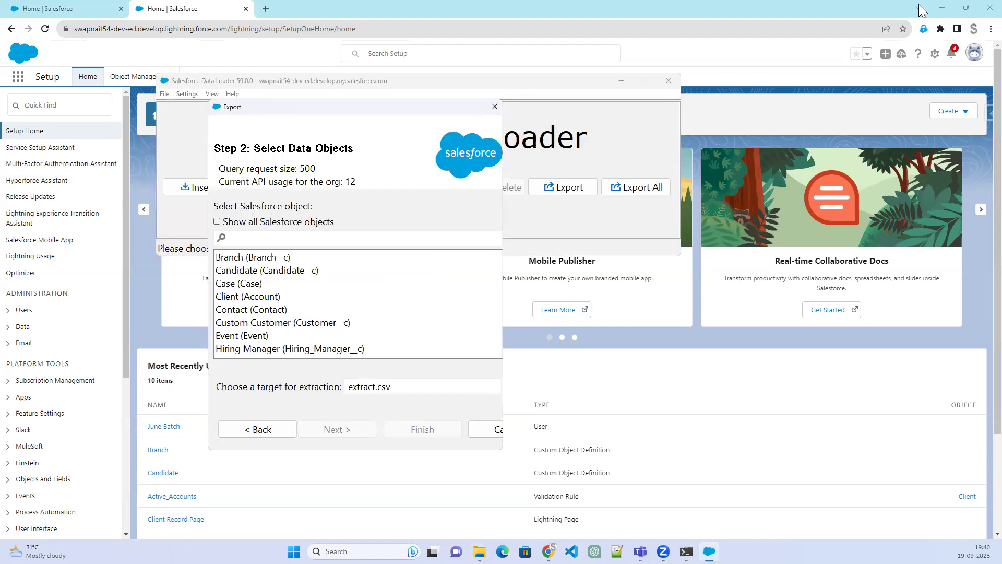
click(945, 16)
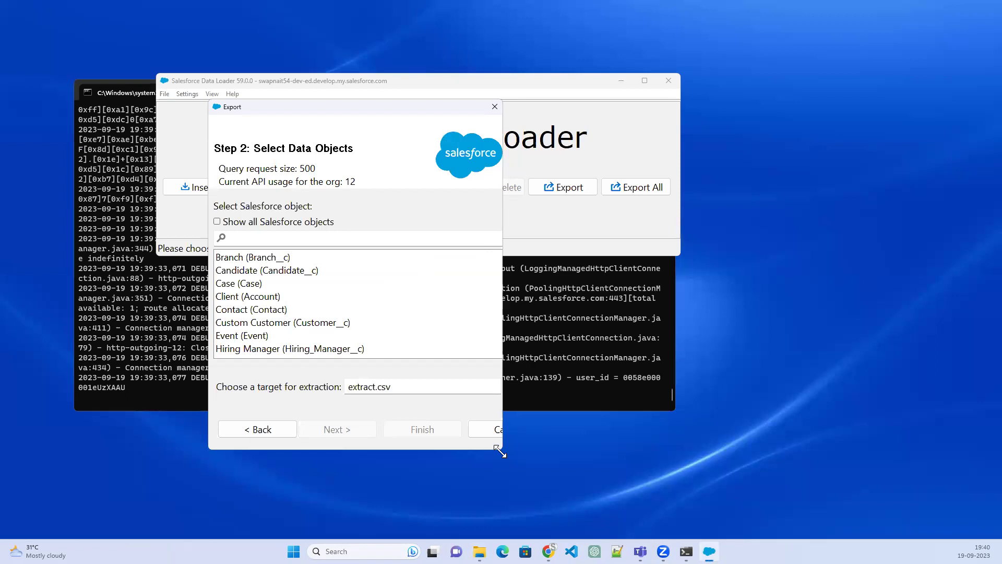
drag(497, 448, 686, 502)
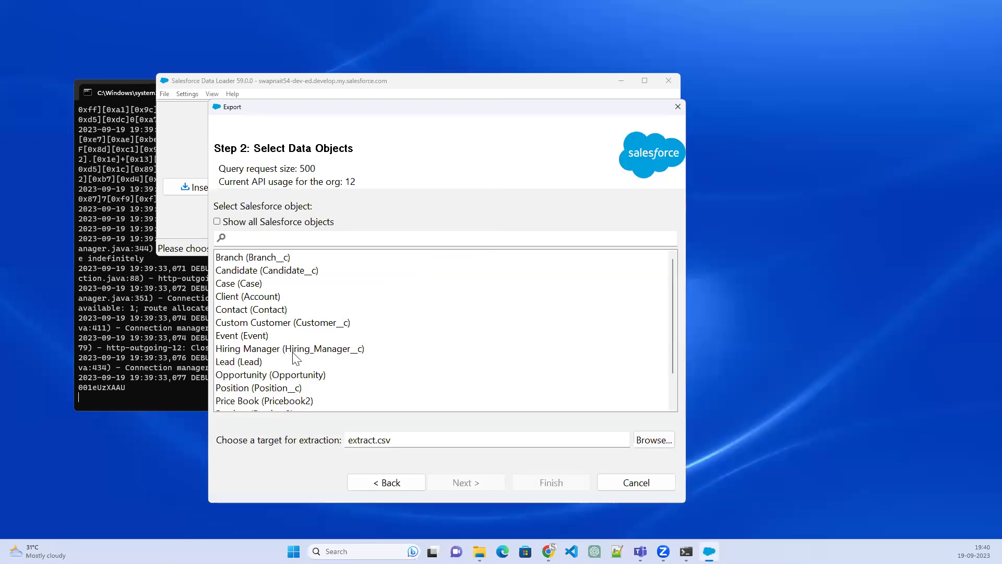
click(306, 275)
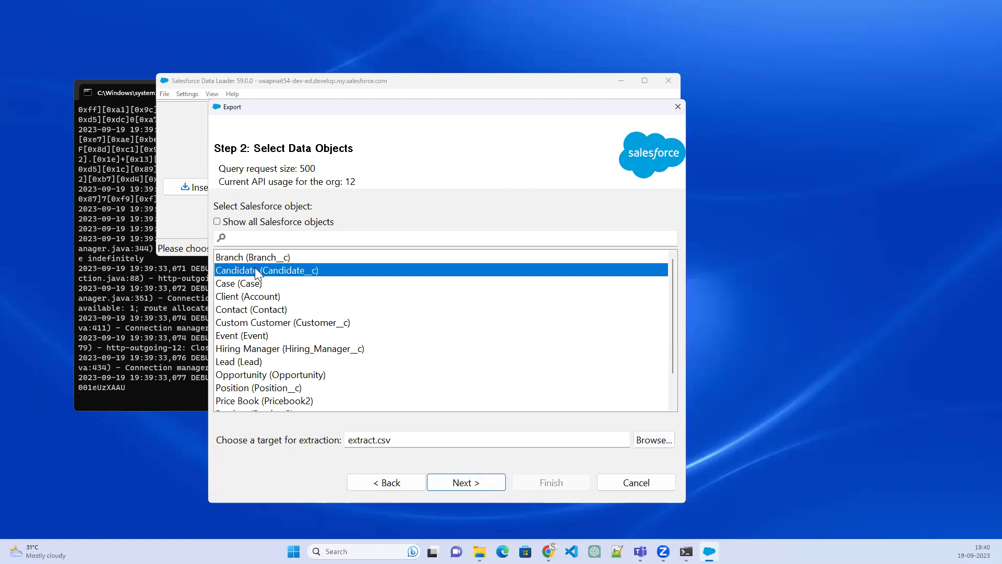
Set the extraction target file to extract_Candidates and advance to the query step
click(652, 440)
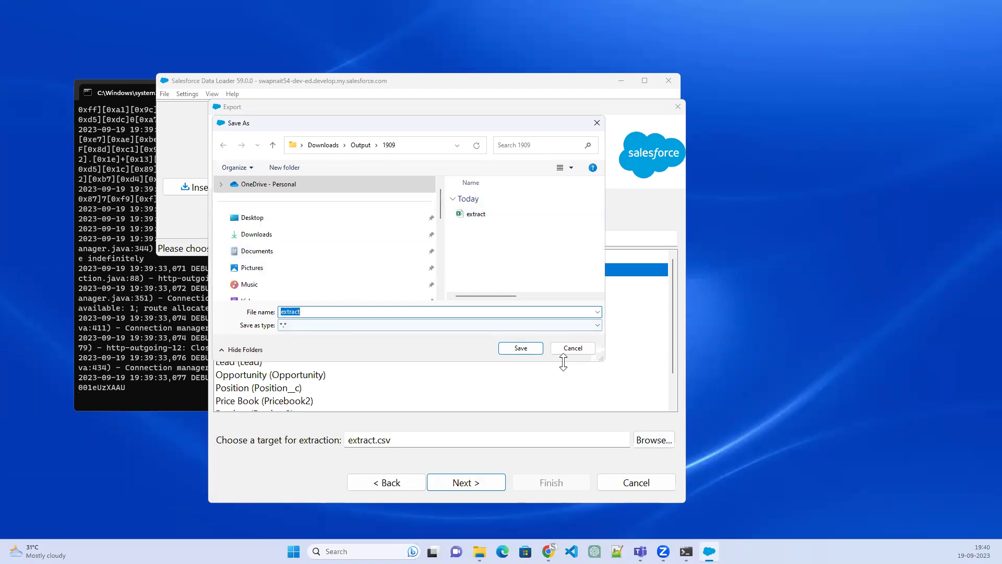
click(302, 311)
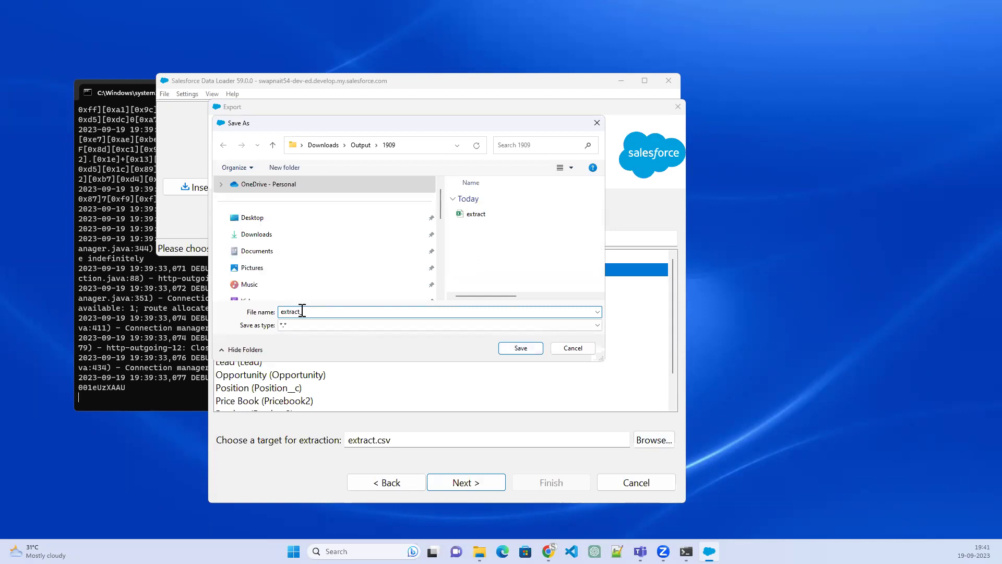
text(_Candidates)
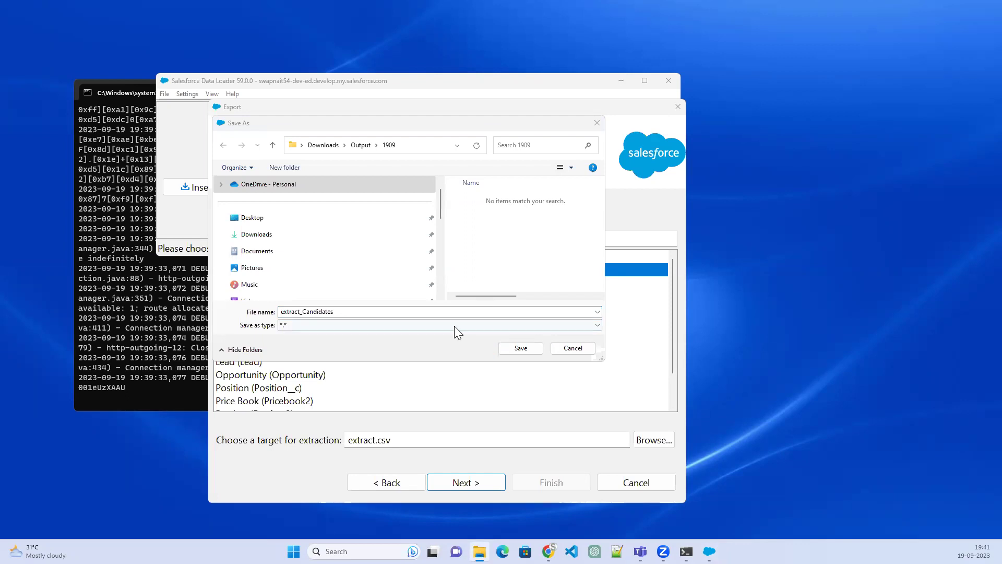
click(531, 351)
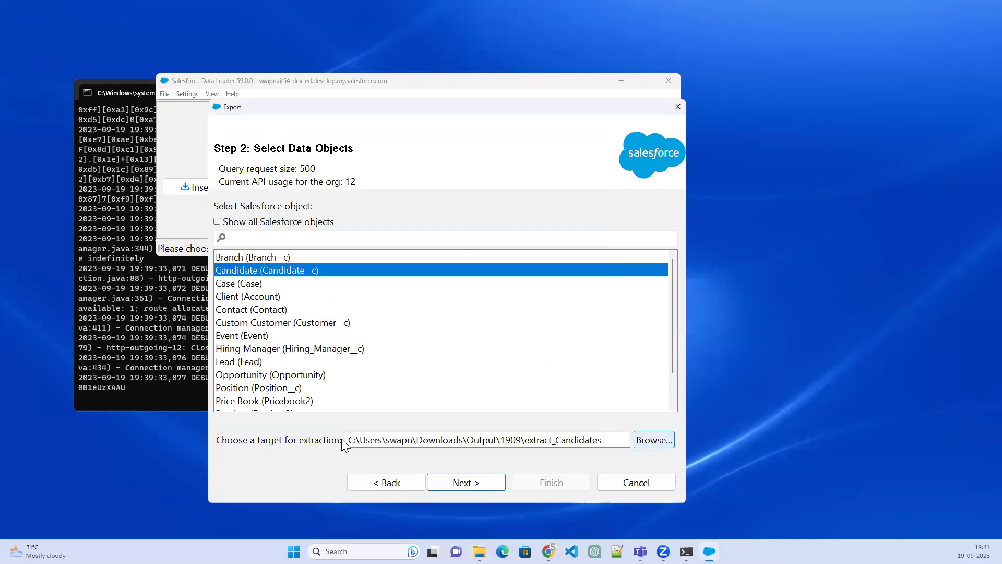
click(460, 484)
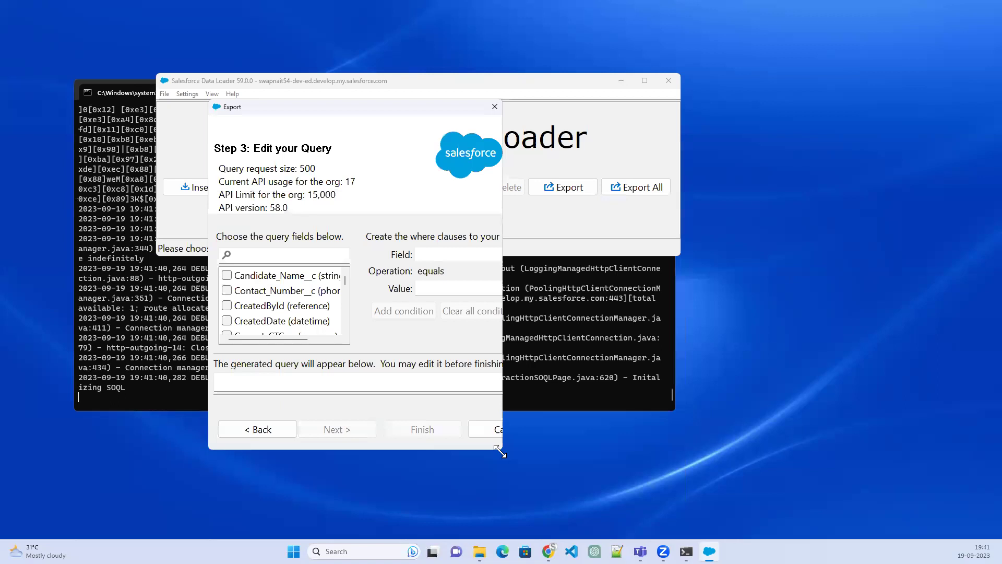
Tick Candidate_Name__c, Contact_Number__c, Current_CTC__c, Email_Address__c, Expected_CTC__c, Id and both Is_Blank fields
drag(500, 451, 775, 522)
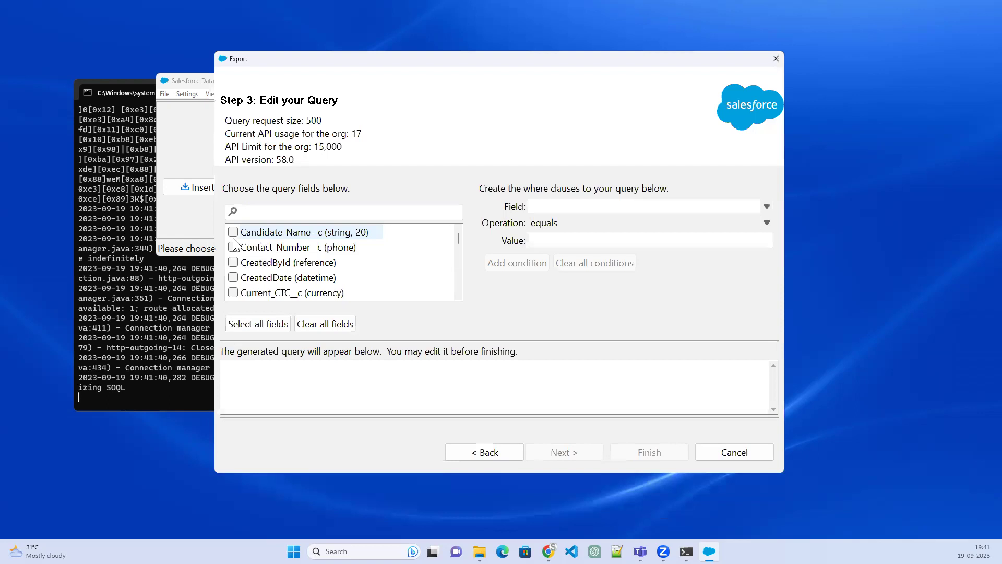
click(233, 233)
click(233, 247)
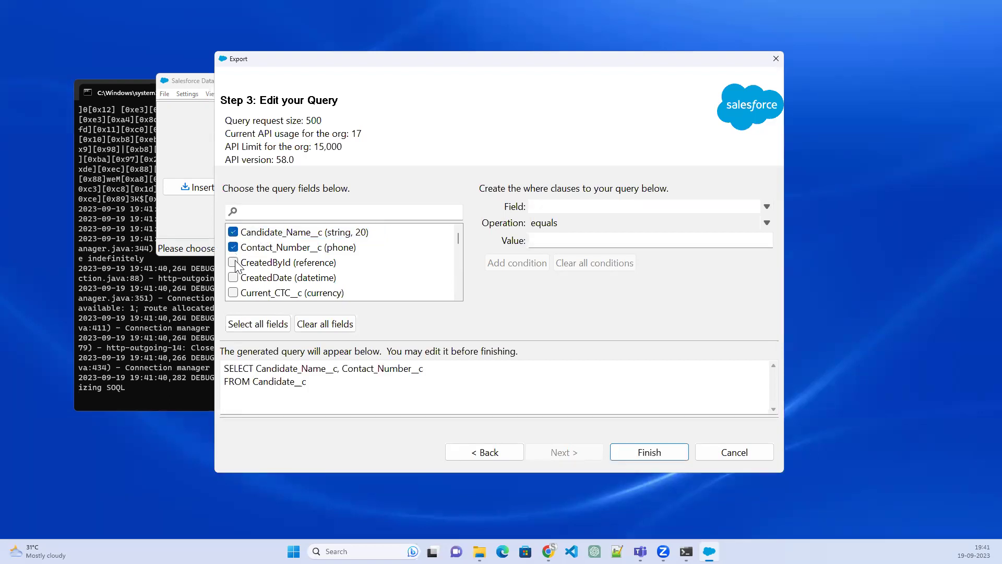
click(239, 294)
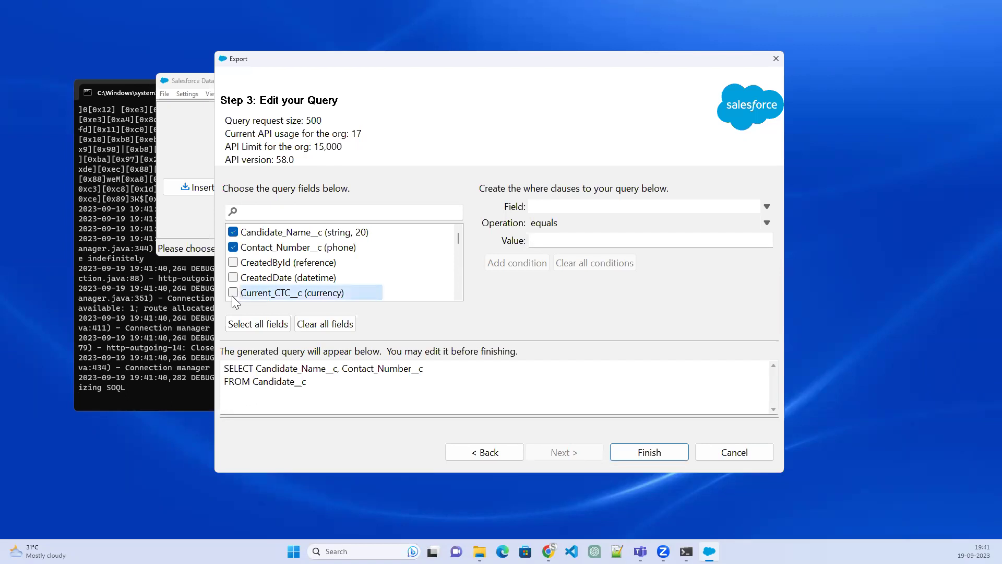
scroll(410, 286, down, 1)
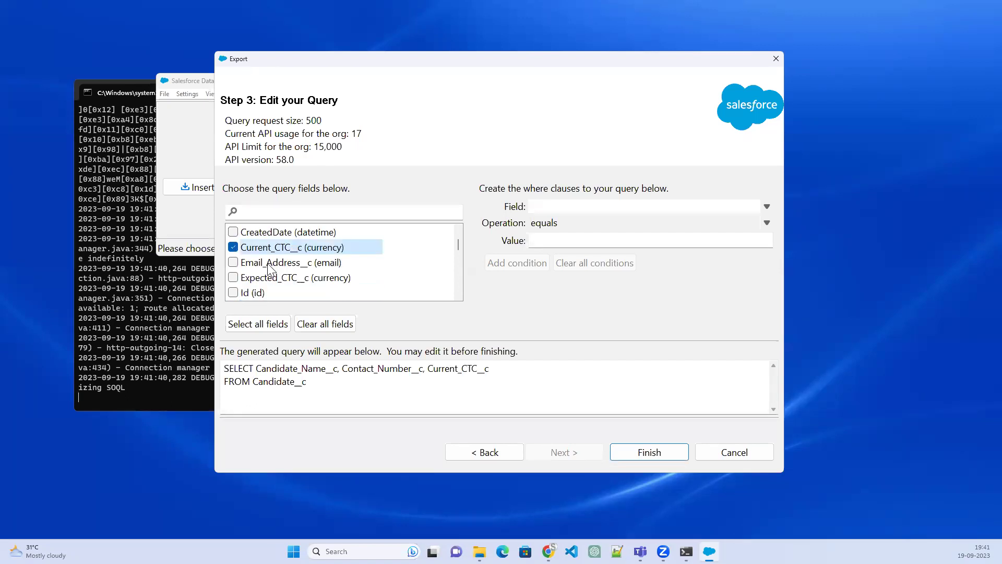
click(233, 262)
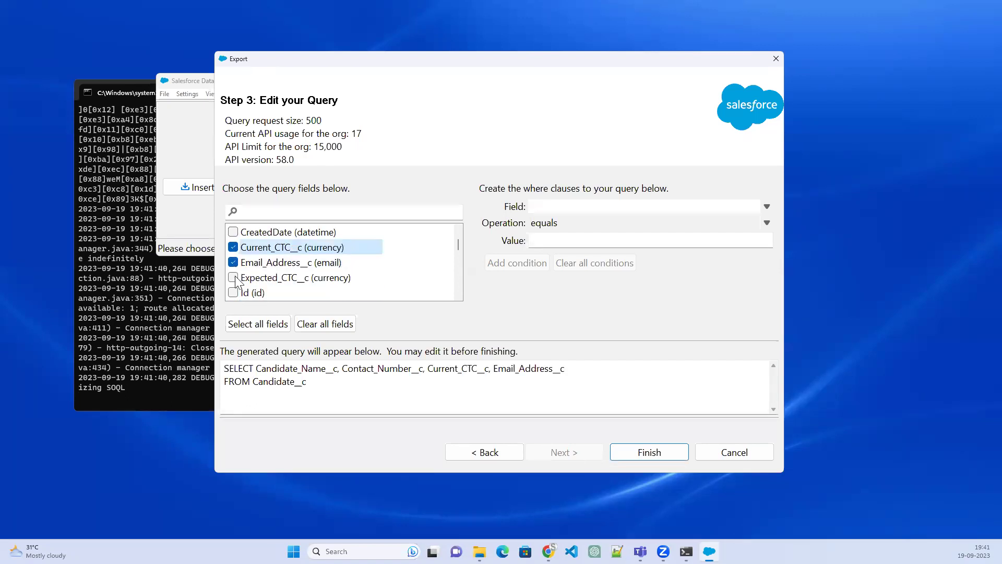
click(235, 278)
scroll(234, 261, down, 1)
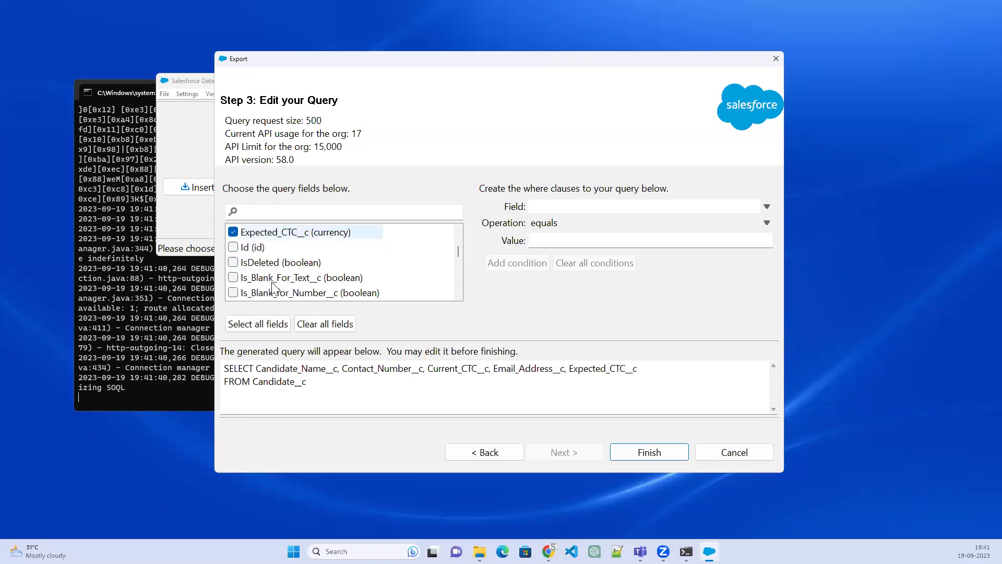
click(233, 248)
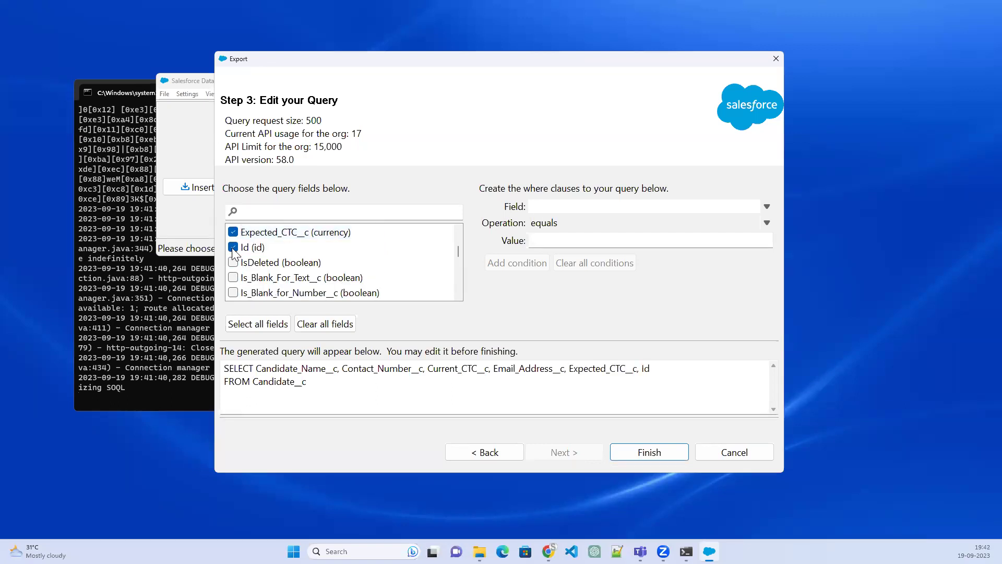
click(232, 278)
click(233, 292)
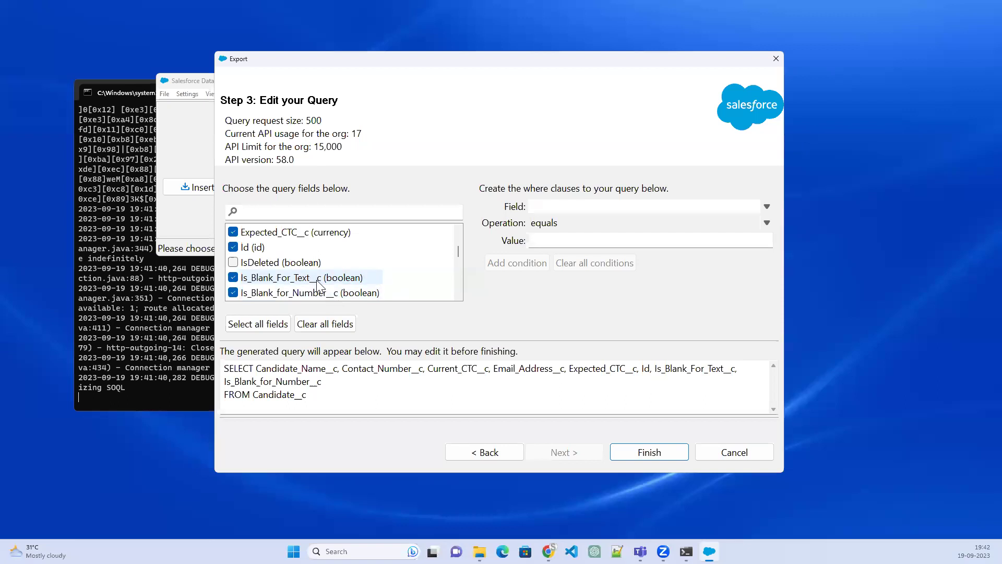
Add Is_Null_for_Text__c, Is_Null_for_Number__c, Location__c, Name, Notice_Period__c and Number_of_Interviews__c
scroll(318, 285, down, 1)
click(233, 277)
click(233, 262)
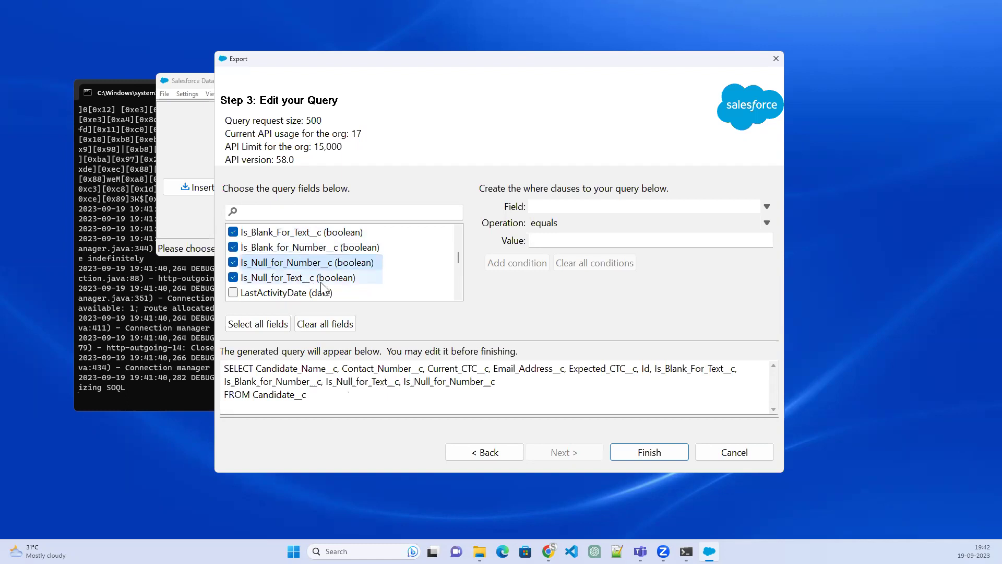
scroll(321, 284, down, 1)
scroll(389, 279, down, 1)
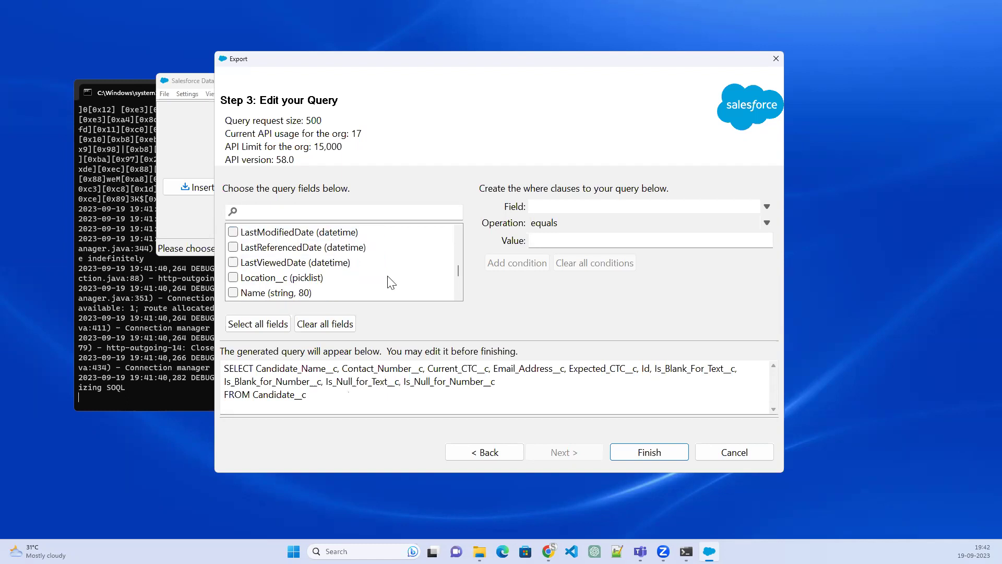
click(233, 281)
click(234, 291)
scroll(326, 286, down, 1)
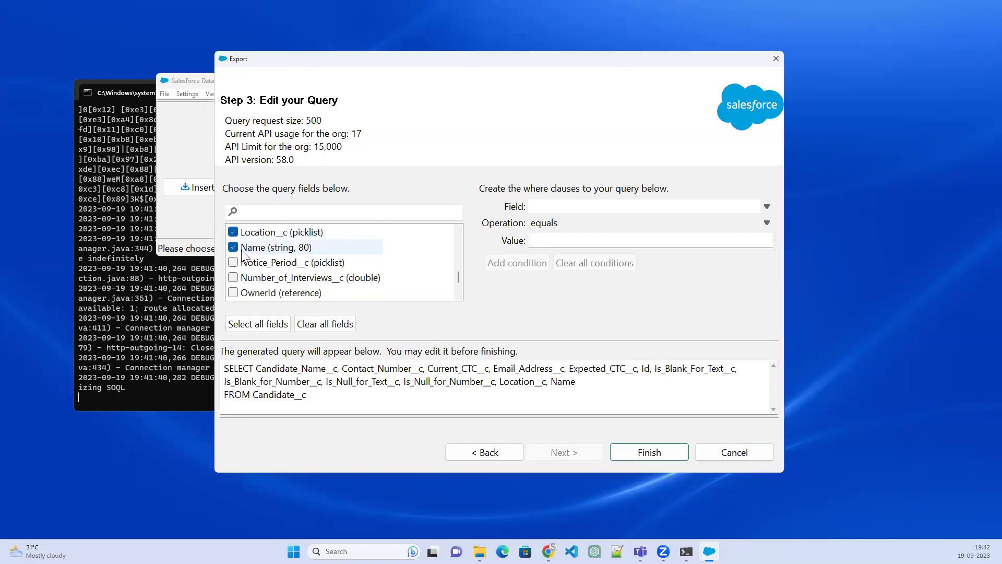
click(233, 263)
click(233, 278)
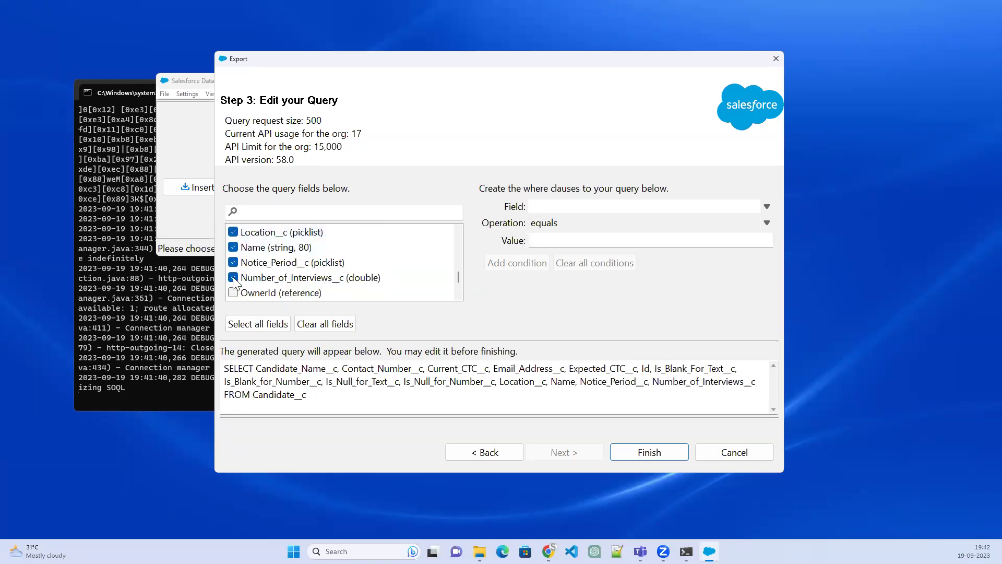
Add Position__c, Previous_Exp__c and Qualification__c, then review the generated SOQL query
scroll(332, 284, down, 1)
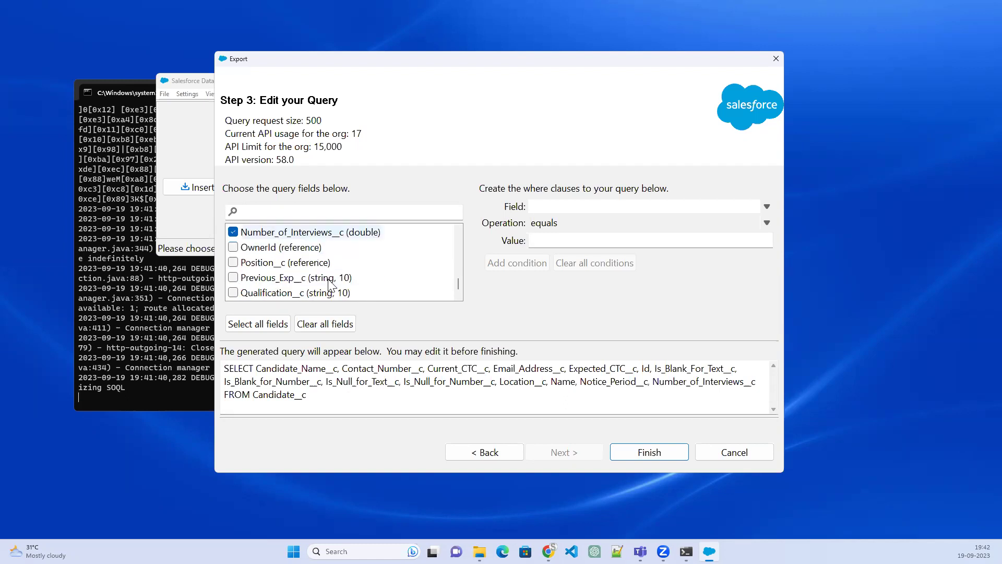
click(233, 263)
click(233, 278)
click(234, 292)
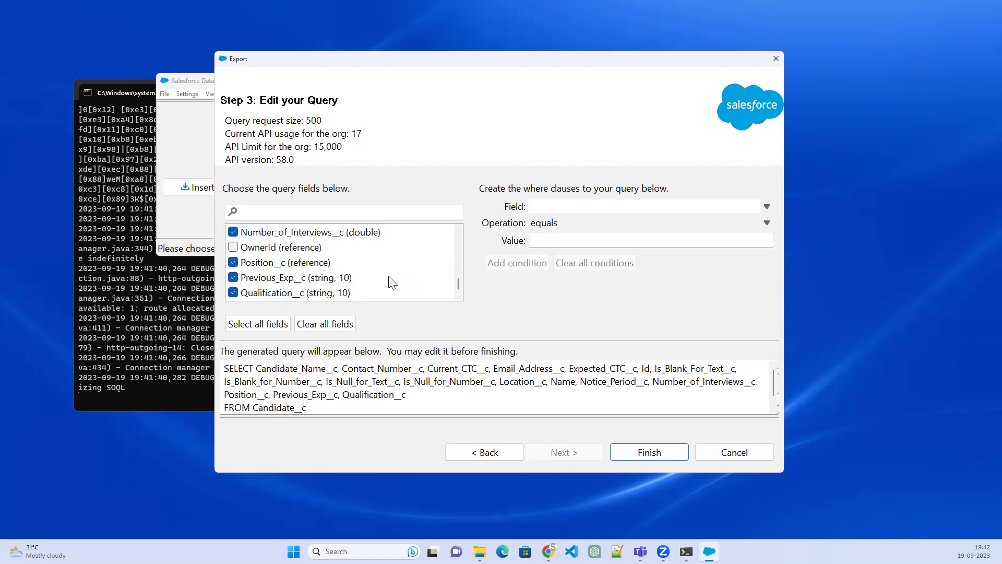
scroll(234, 294, down, 1)
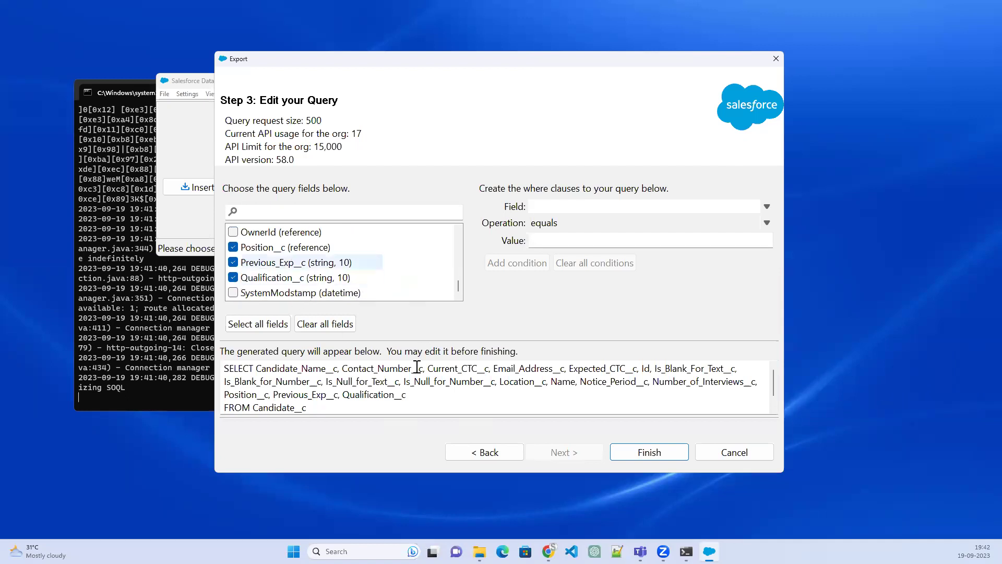
drag(226, 365, 369, 405)
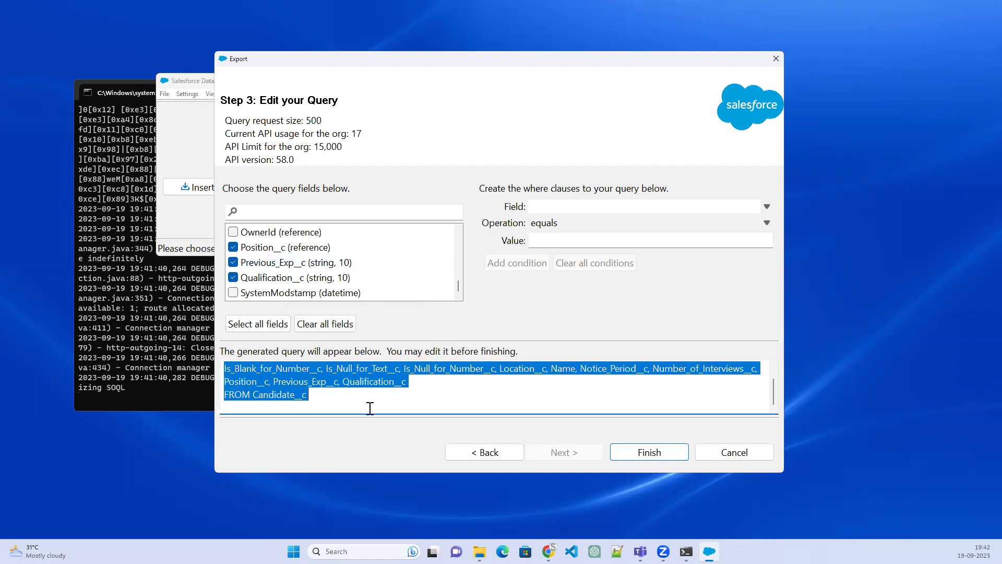
scroll(473, 400, up, 1)
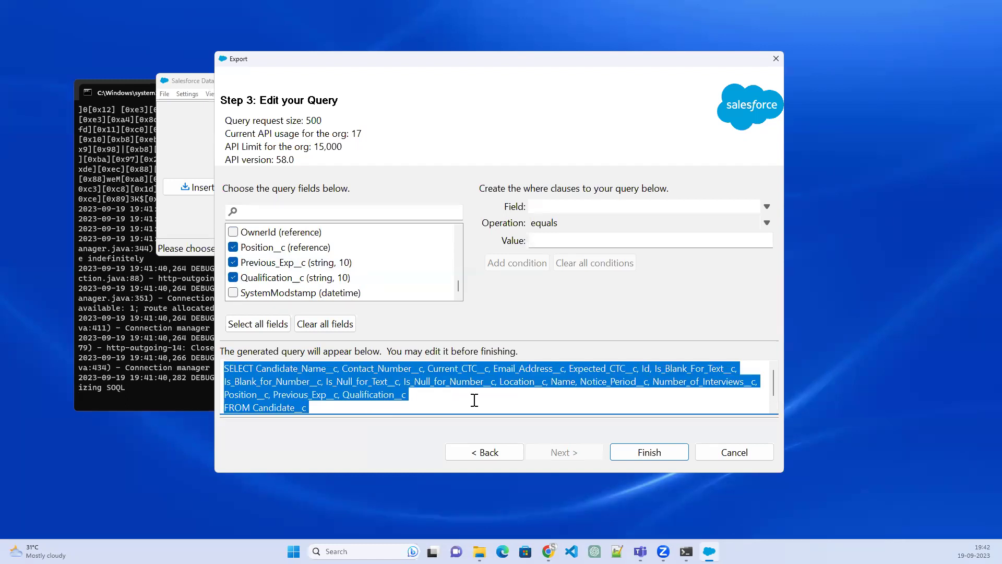
Run the Candidate__c export, confirming the warning, then switch to the browser
click(657, 456)
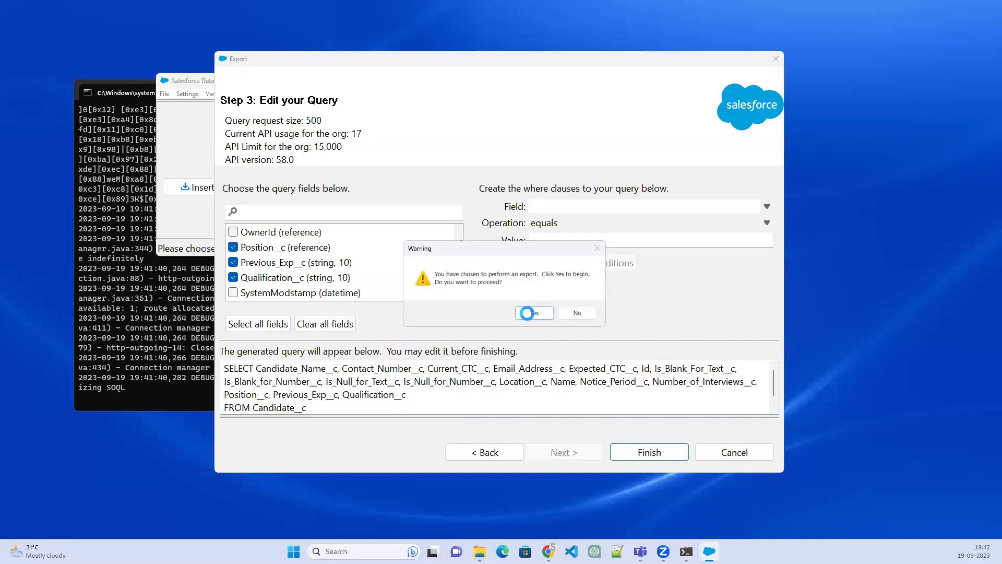
click(527, 313)
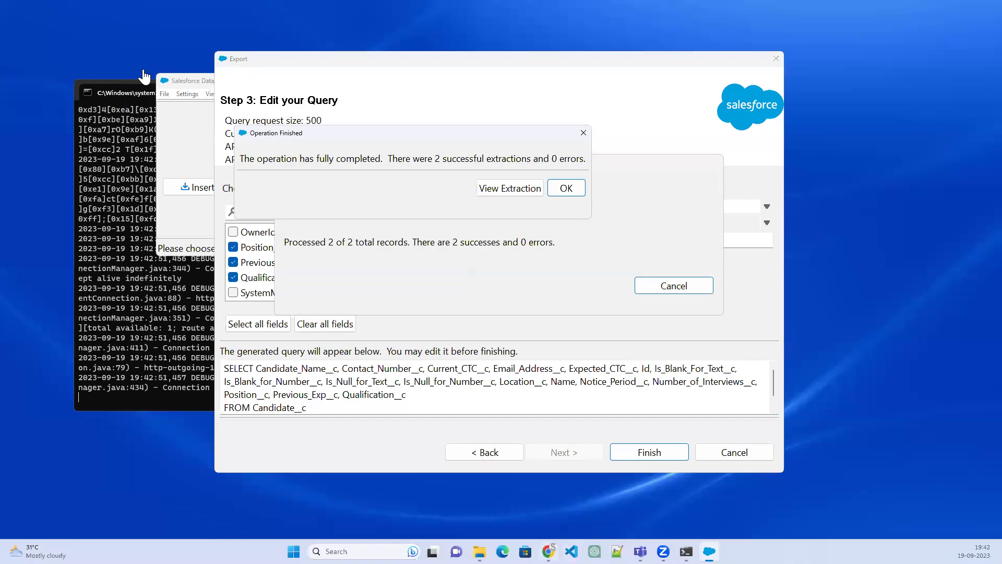
key(alt+Tab)
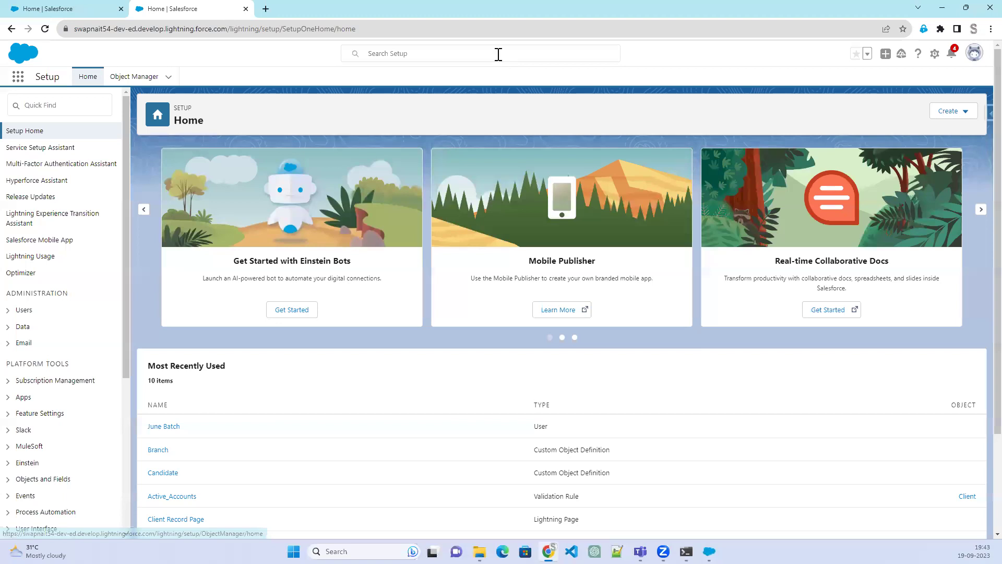
Open the Candidates tab from the More menu and zoom the page to 150%
key(ctrl+shift+Tab)
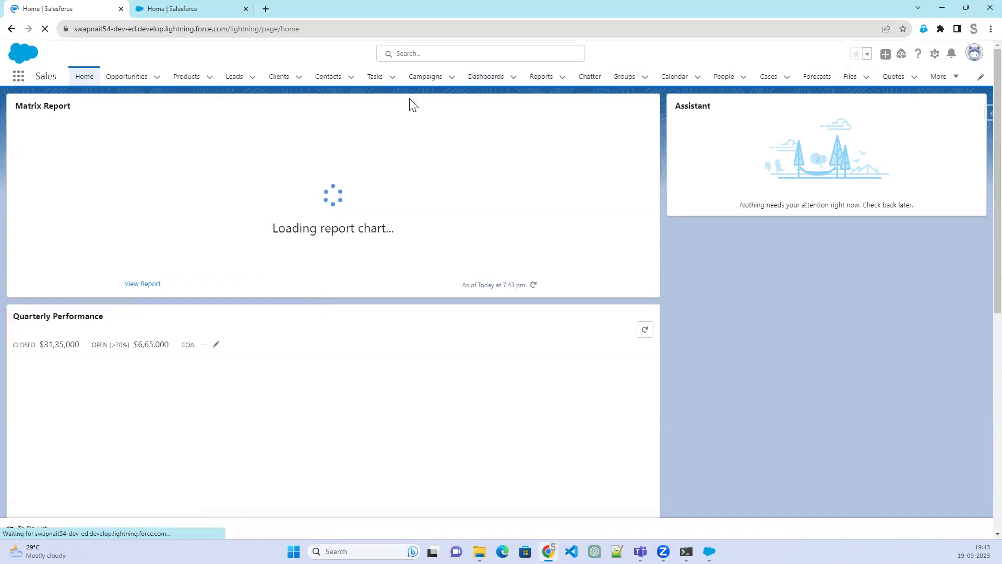
click(951, 79)
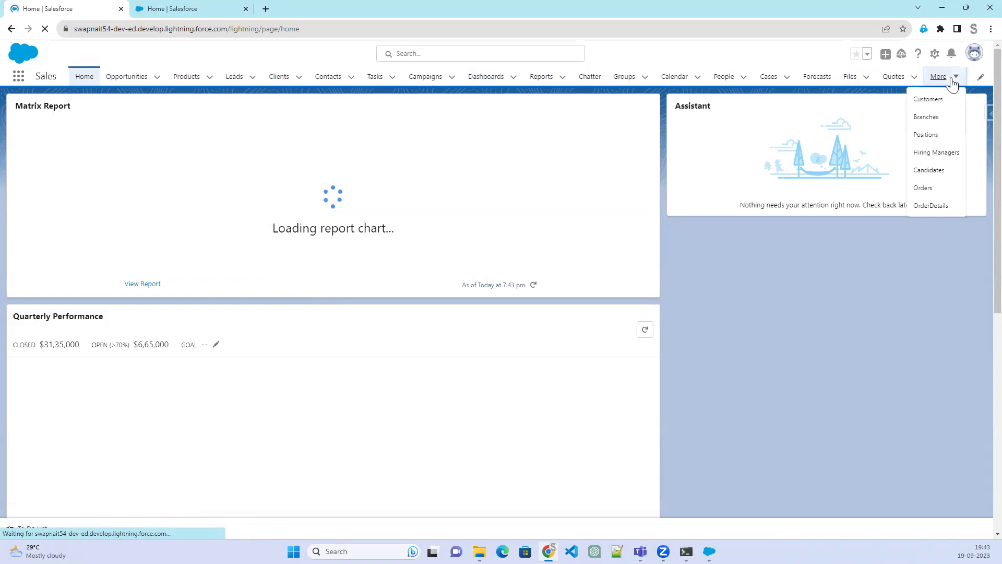
click(936, 180)
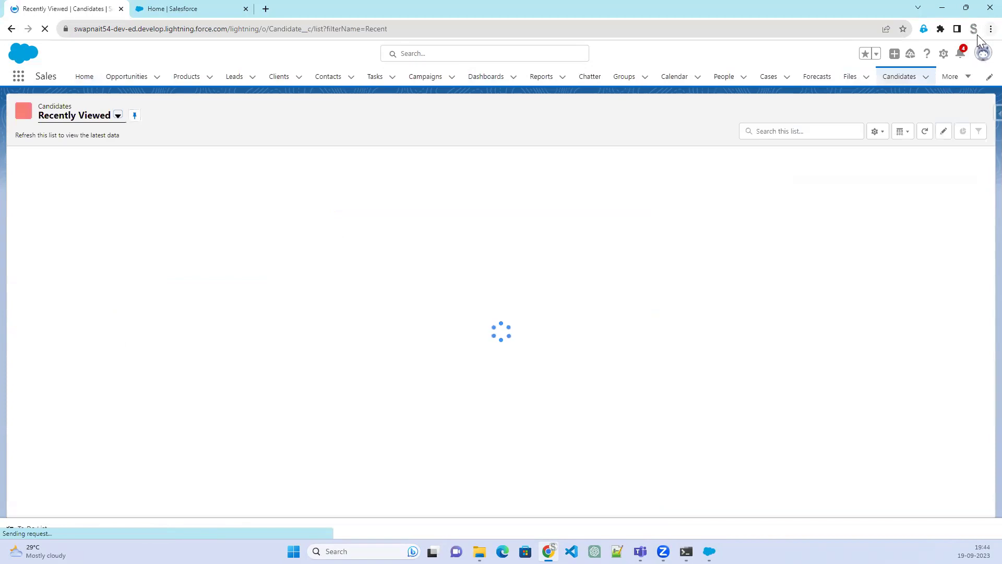
key(alt+f)
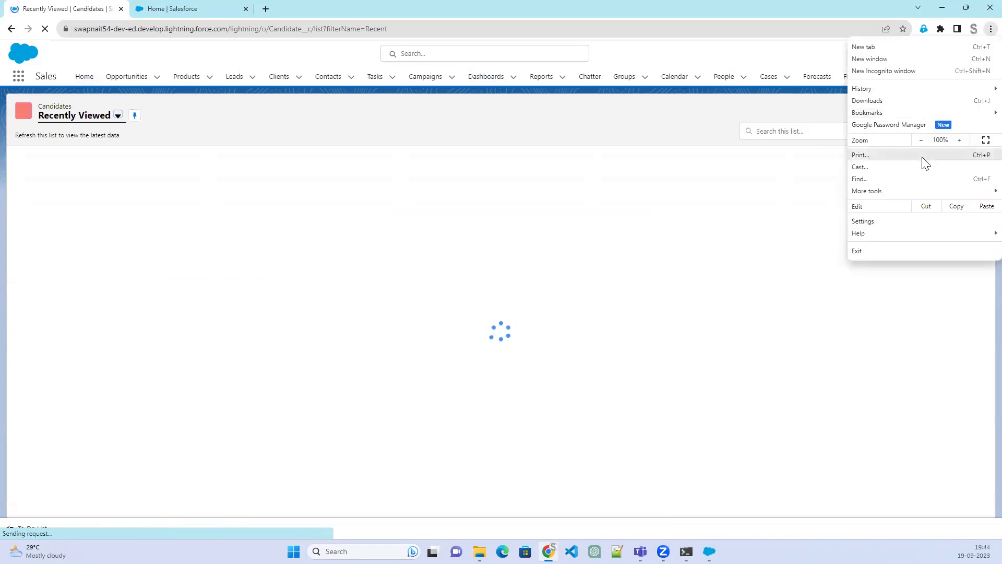
click(959, 140)
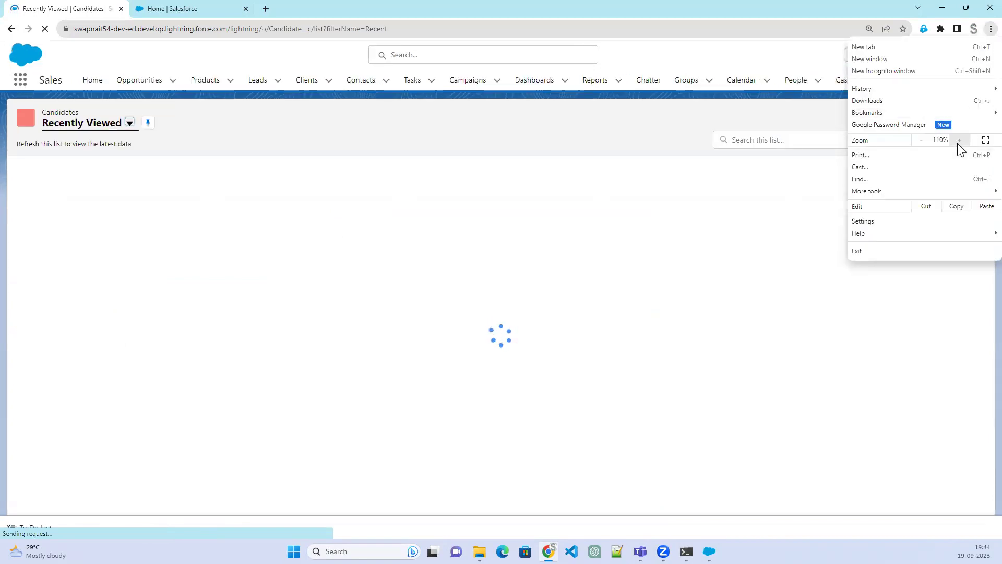
click(960, 140)
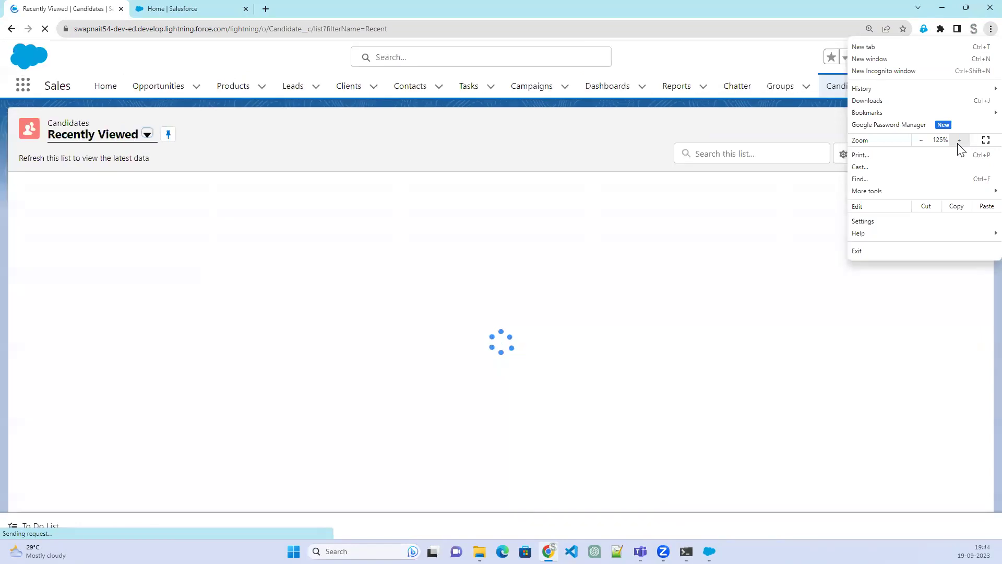
click(959, 140)
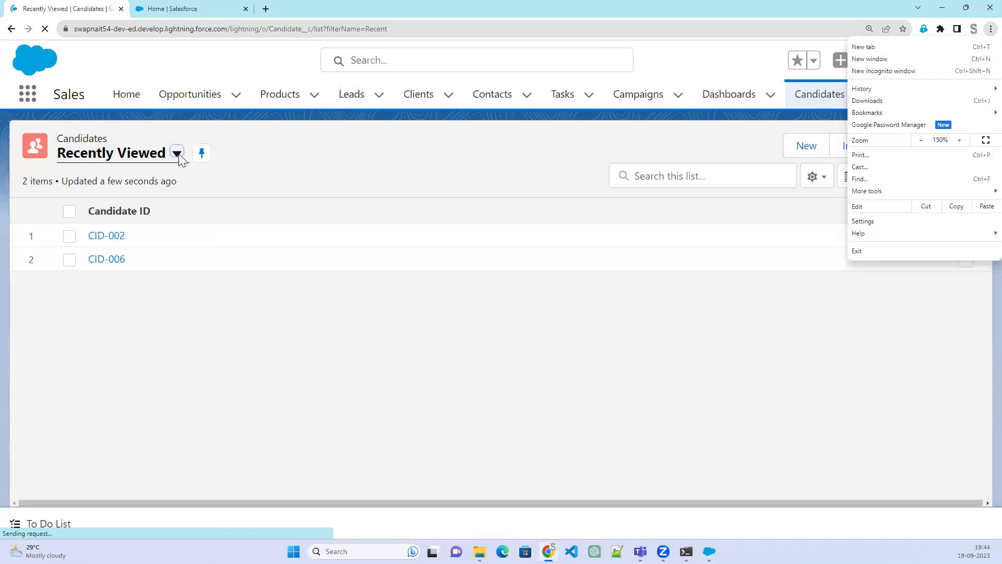
Switch the Candidates list view to All, showing CID-002 and CID-006, then return to Data Loader
click(178, 155)
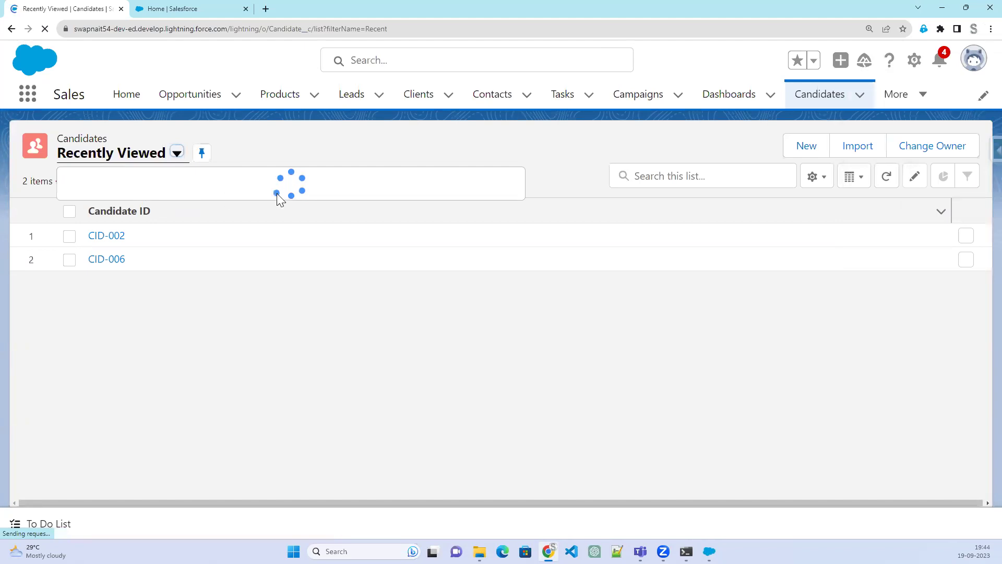
click(94, 207)
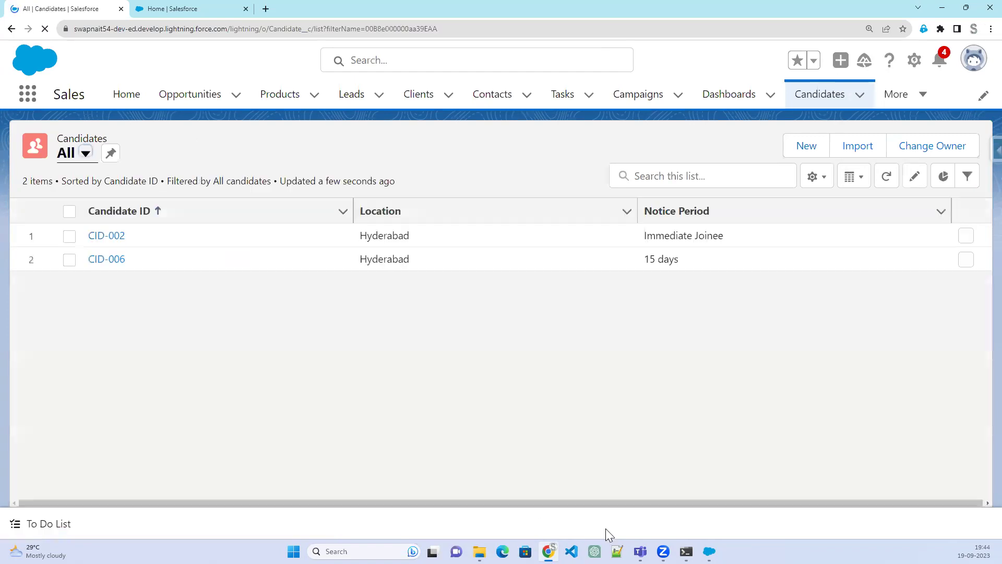
click(709, 551)
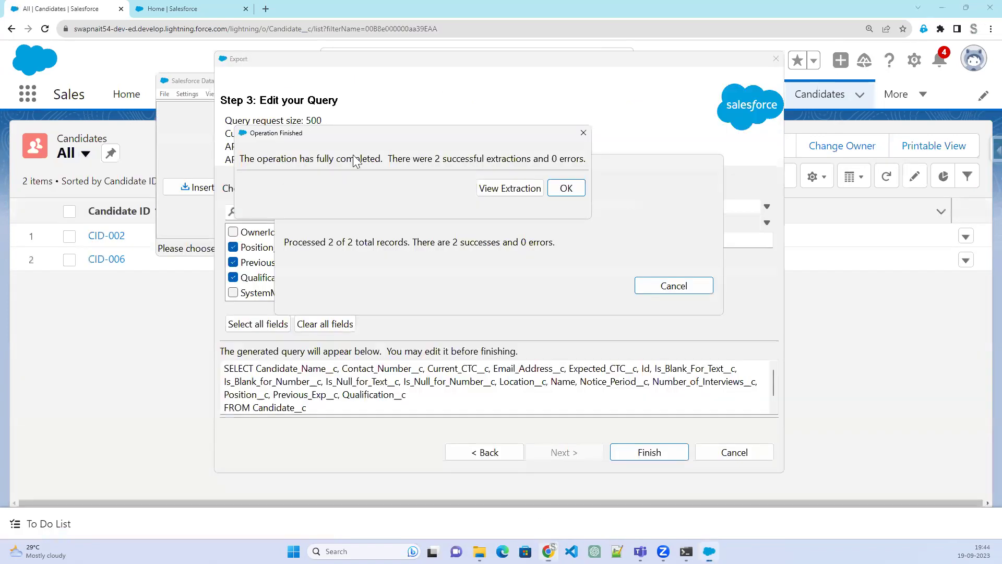
View the two extracted candidate rows in the CSV Viewer, then close the export
click(517, 188)
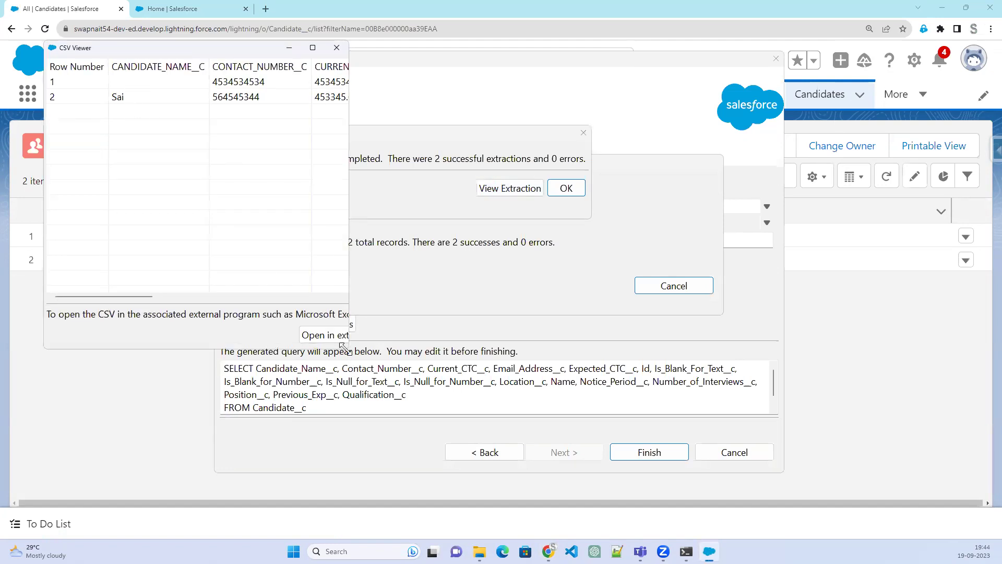
drag(345, 346, 889, 410)
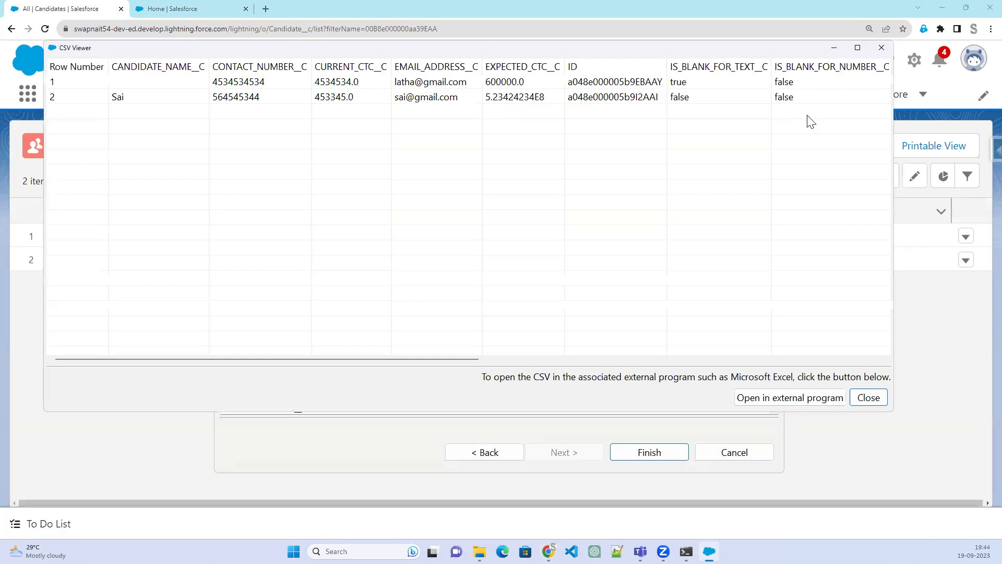
click(875, 402)
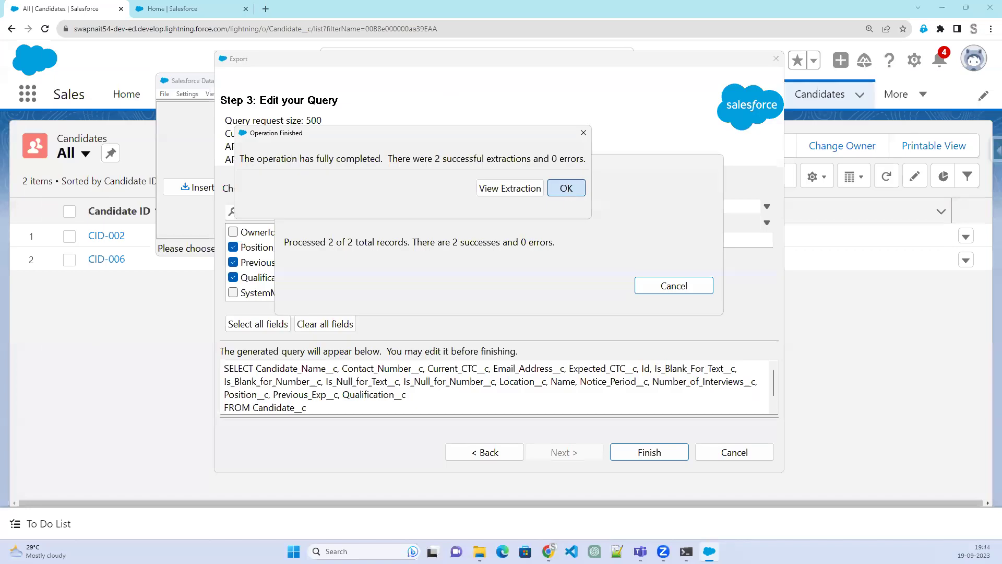
click(566, 188)
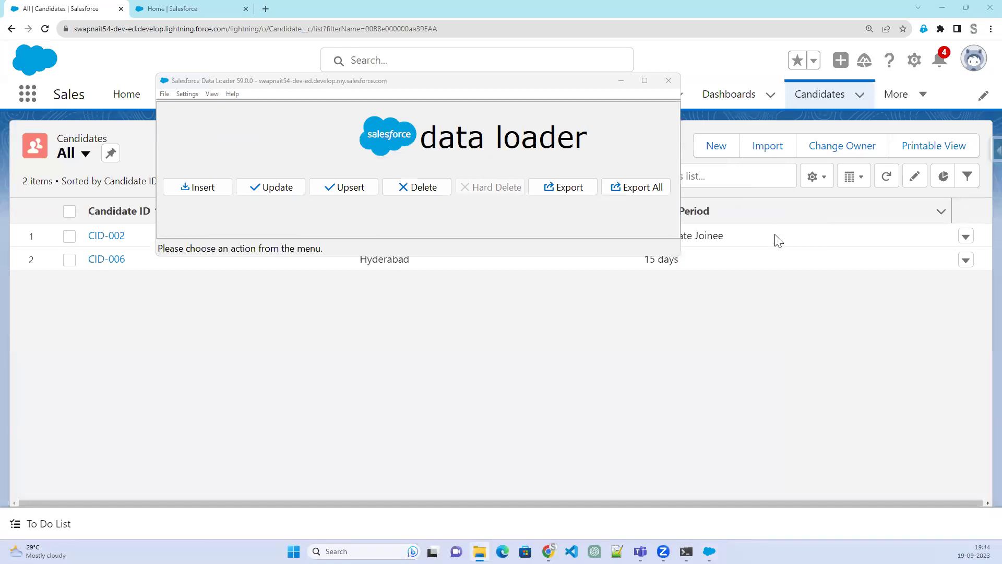
Check the extract_Candidates file in the output folder, then return to the Salesforce Candidates list
key(alt+Tab)
click(558, 279)
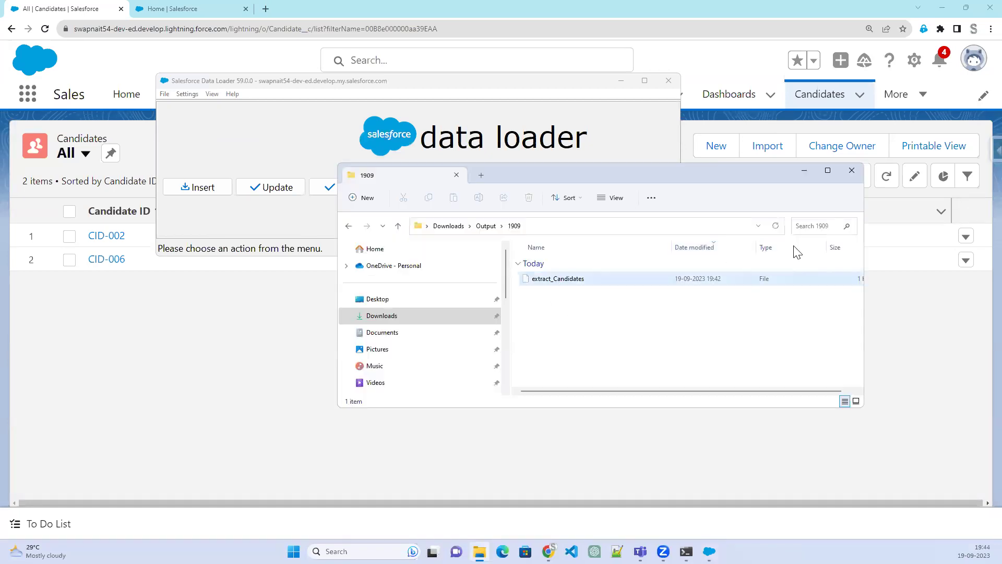
click(775, 226)
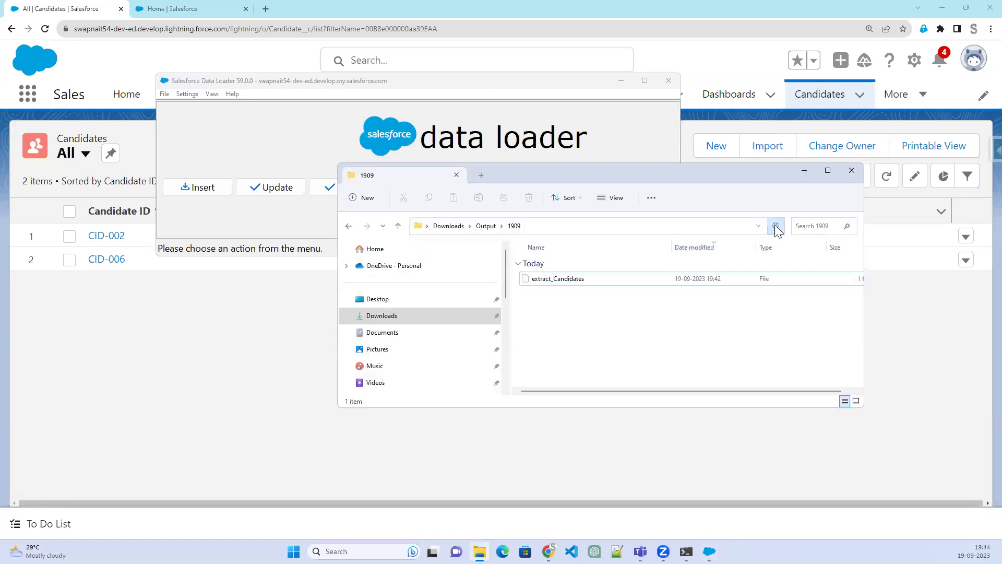
click(804, 170)
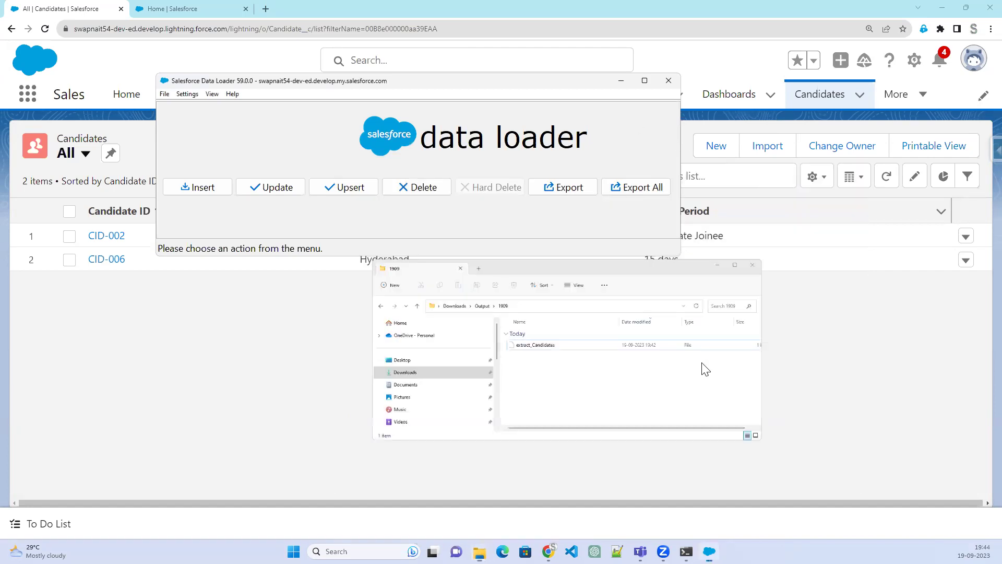
click(500, 286)
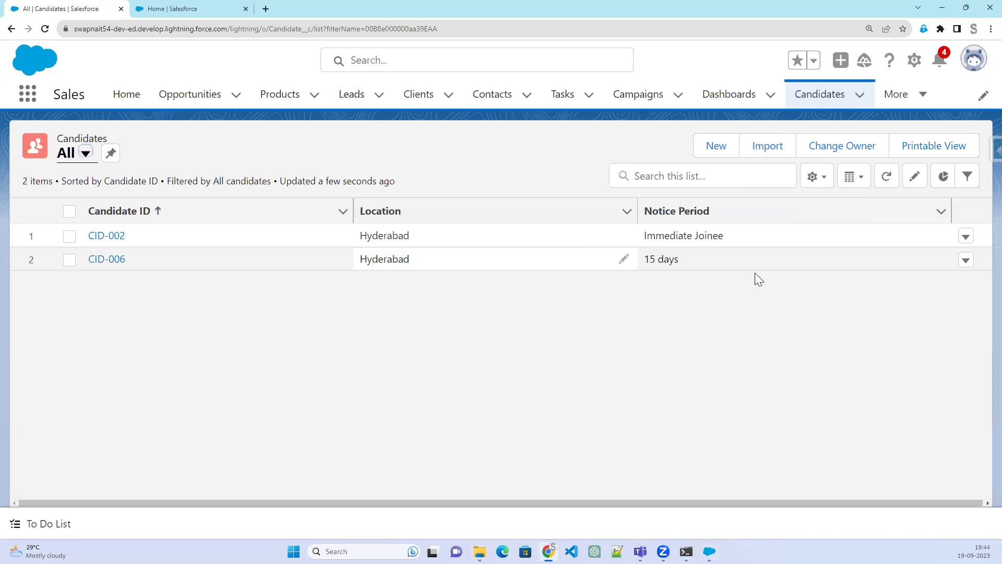
Clone CID-006 into CID-007 with a new candidate name and return to Candidates
click(103, 261)
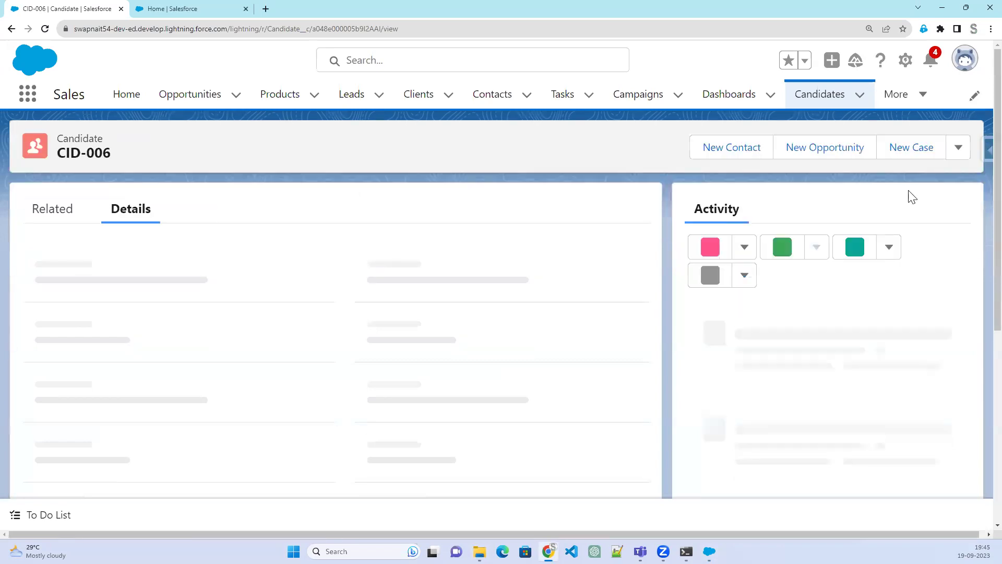
click(956, 152)
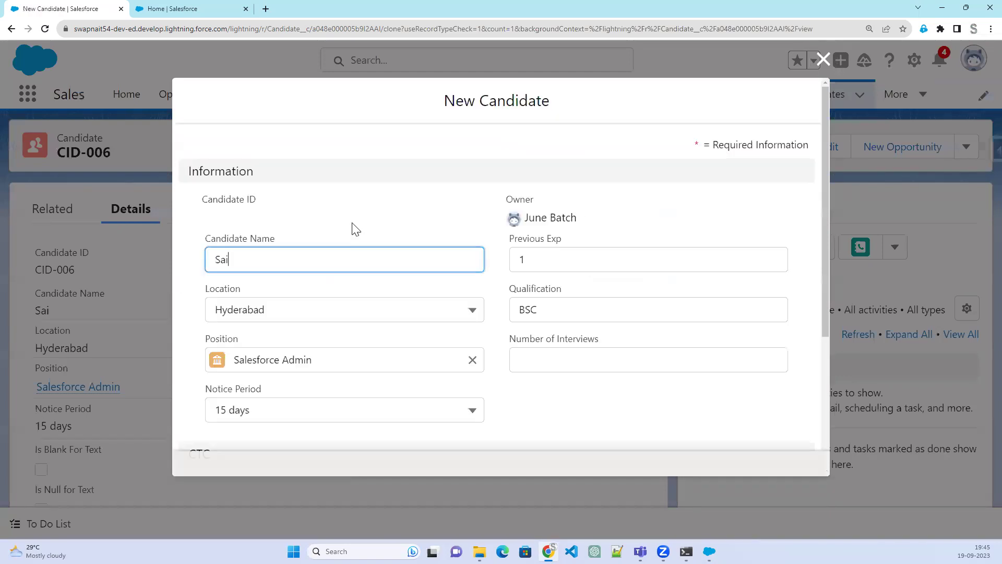
drag(228, 259, 209, 259)
text(Aru)
text(nKumar)
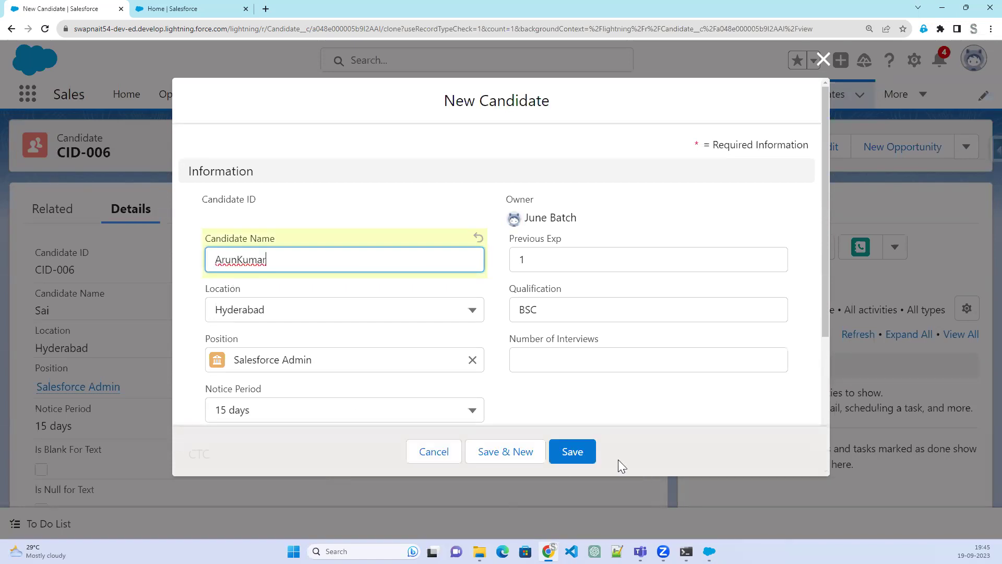
click(566, 461)
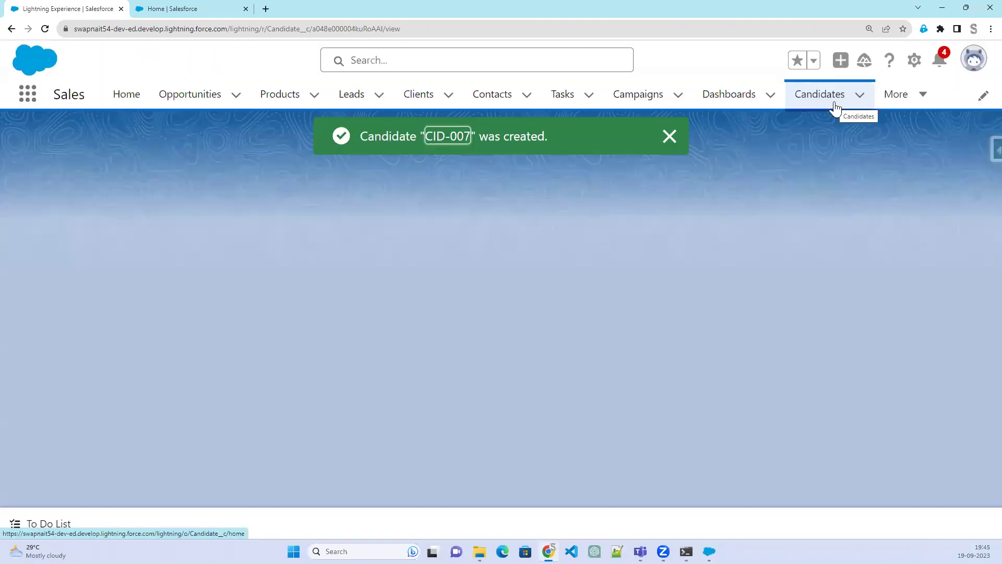
click(837, 110)
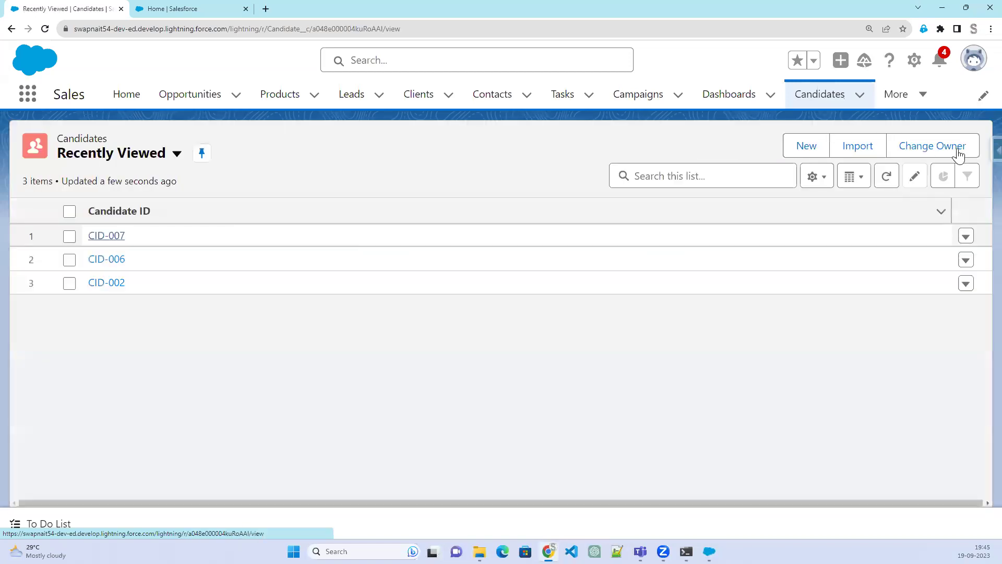
Clone CID-007 into a new candidate record with a different candidate name
click(957, 147)
click(927, 261)
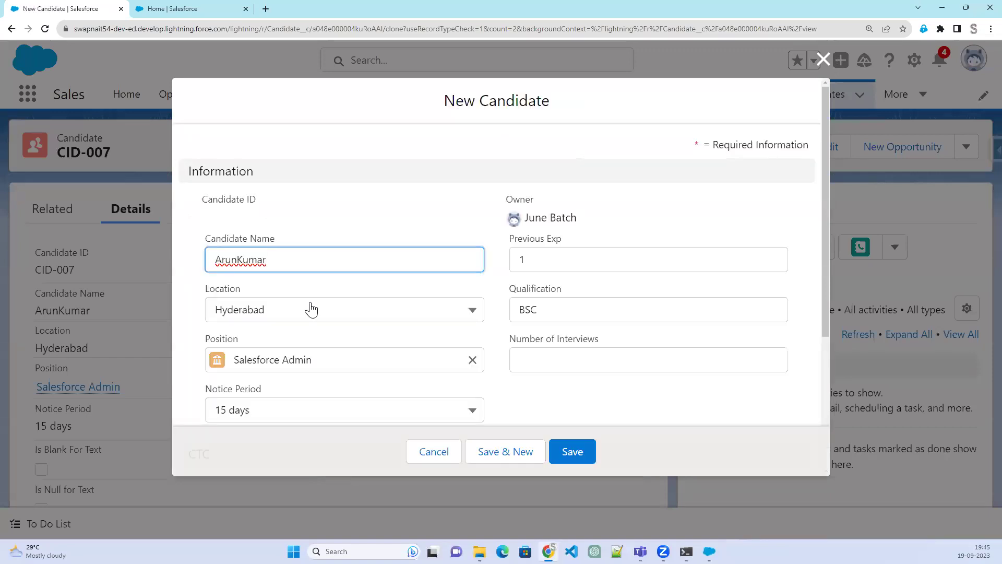
drag(275, 265, 197, 261)
text(C)
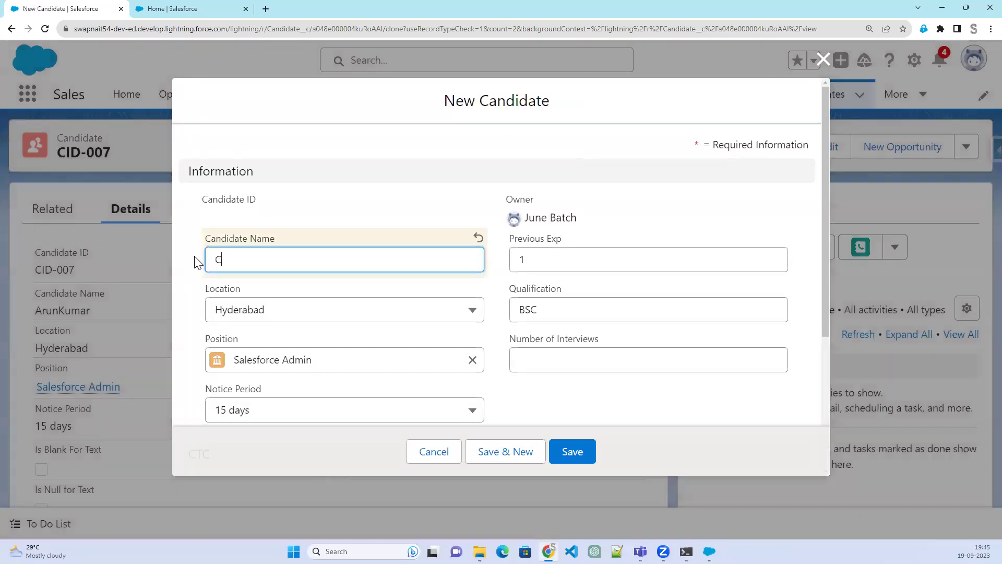
text(handana)
click(585, 458)
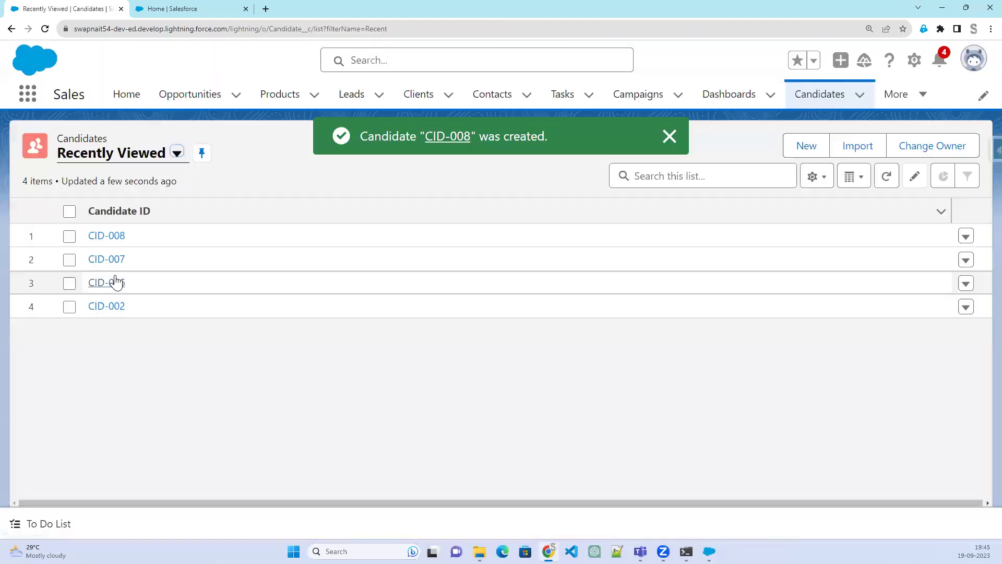
Clone CID-007 once more under another candidate name and save it
click(111, 265)
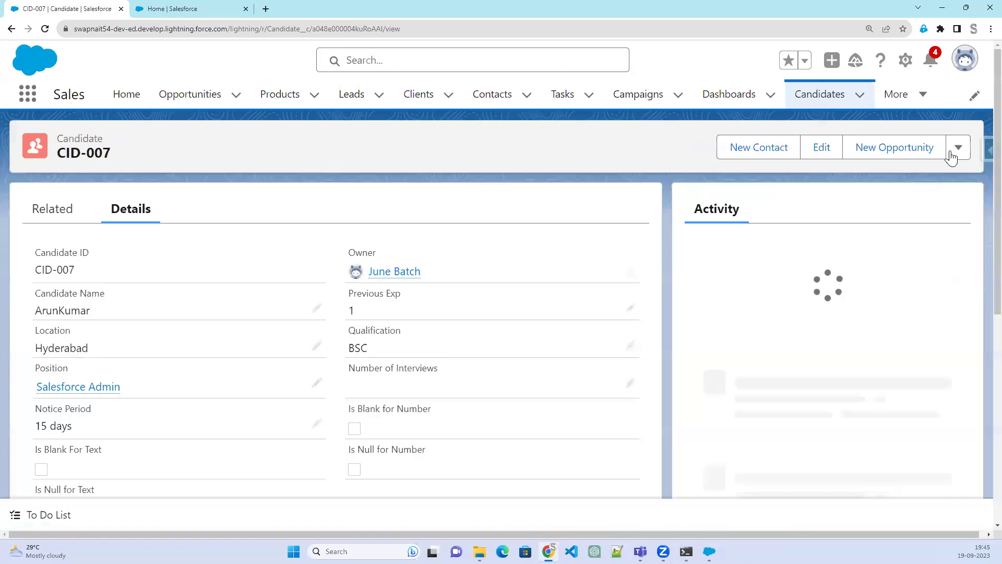
click(911, 259)
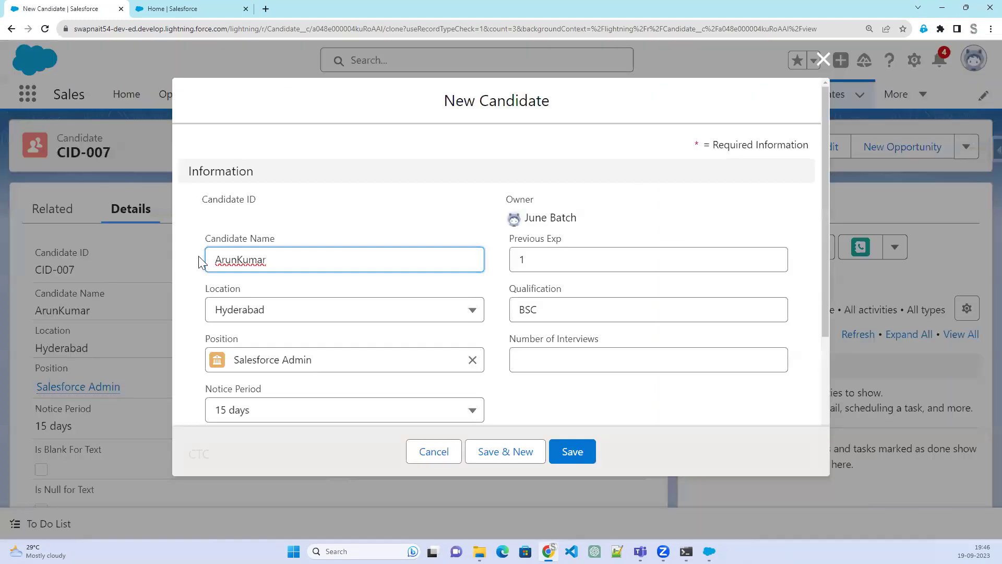
key(ctrl+a)
text(Manasa)
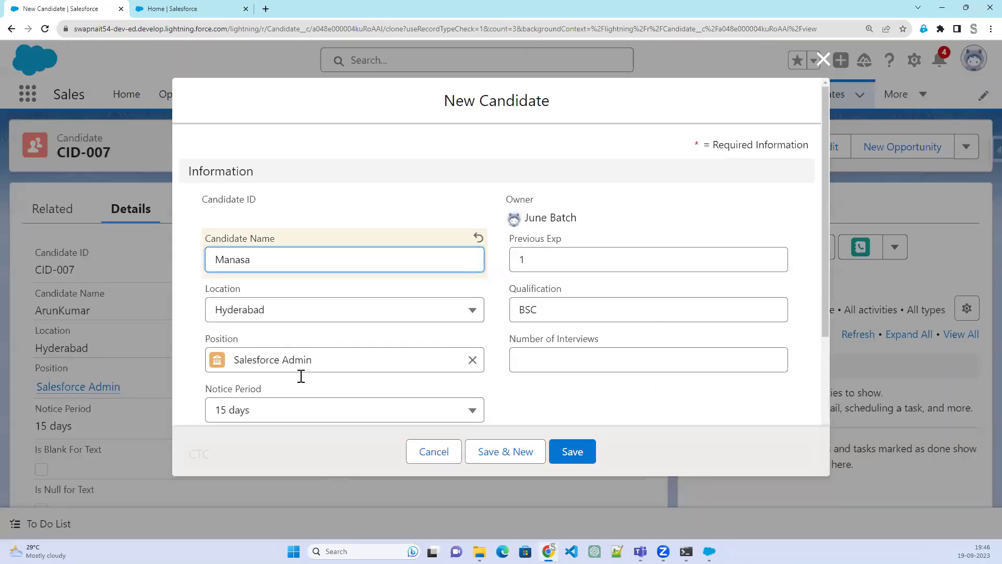
click(572, 452)
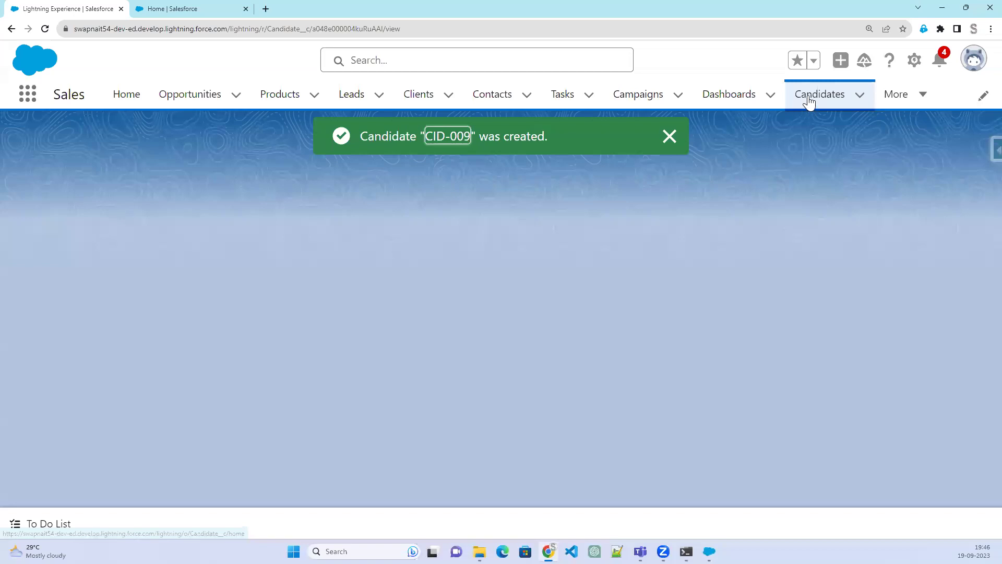
Delete candidate CID-009, return to the four-record Candidates list, and bring Data Loader forward
click(809, 100)
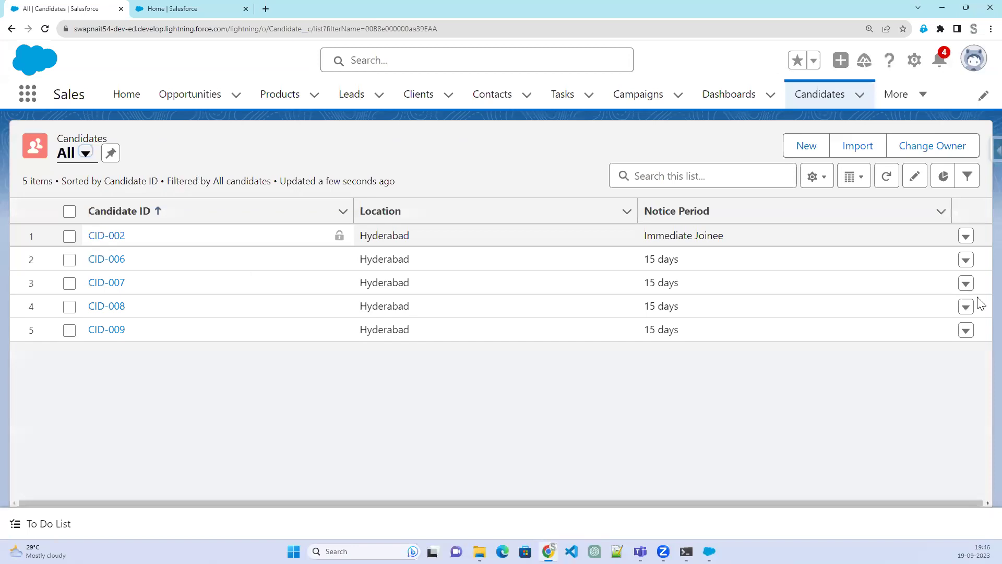
click(966, 331)
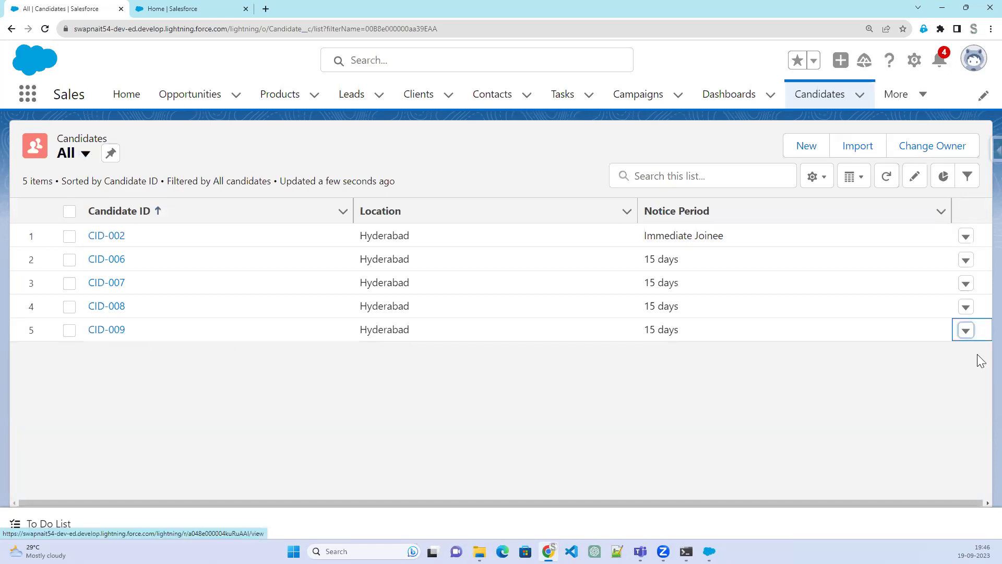
click(101, 335)
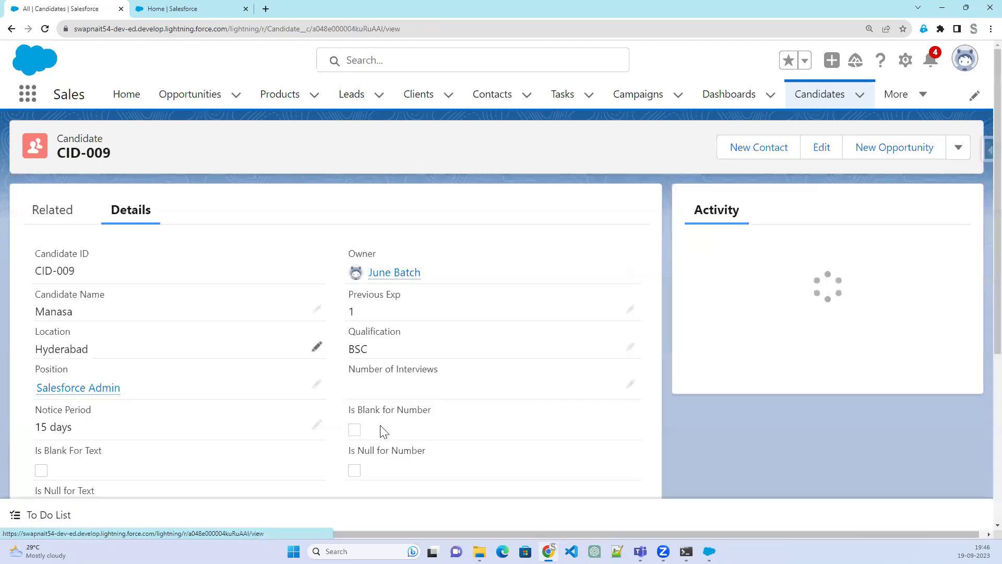
click(964, 149)
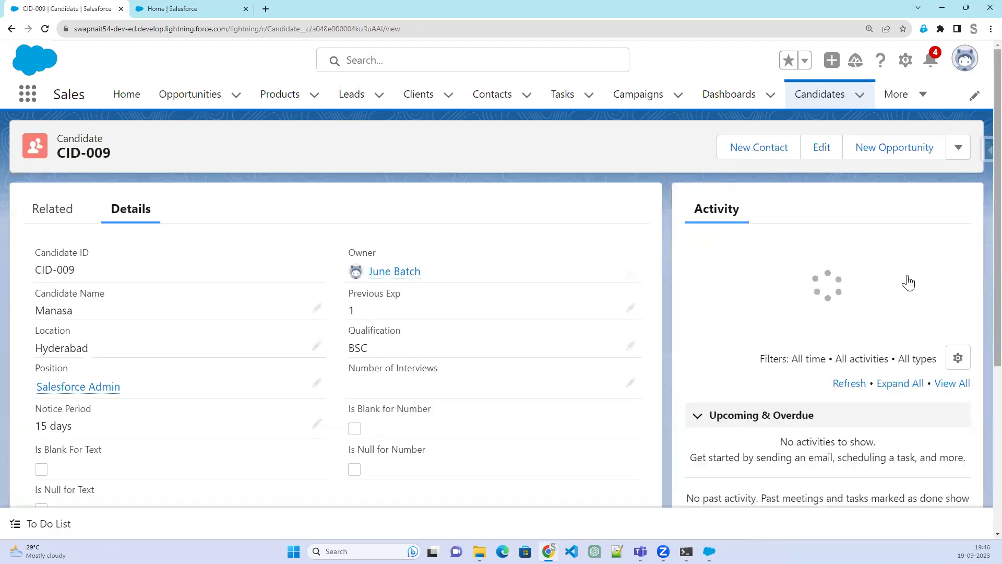
click(912, 231)
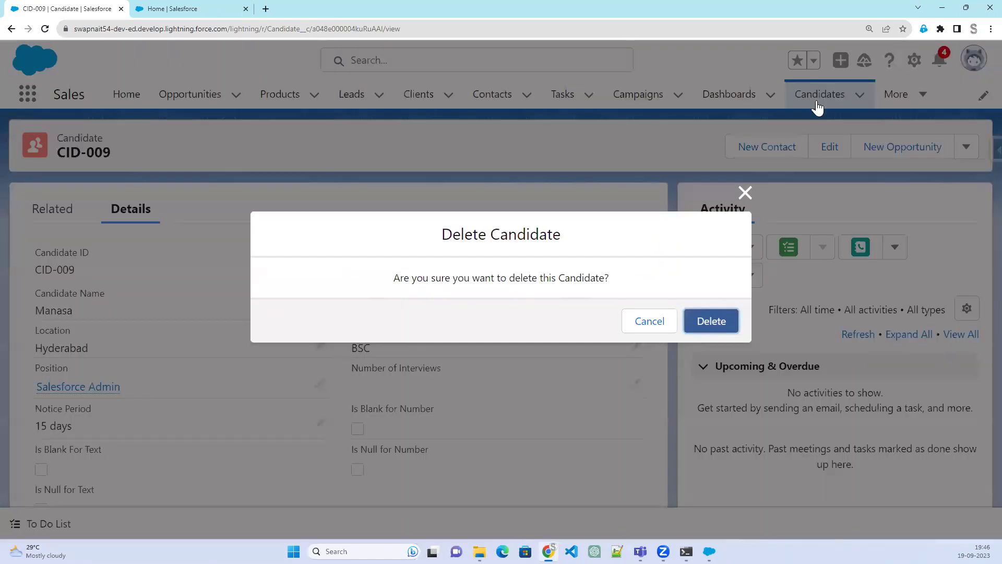
key(Escape)
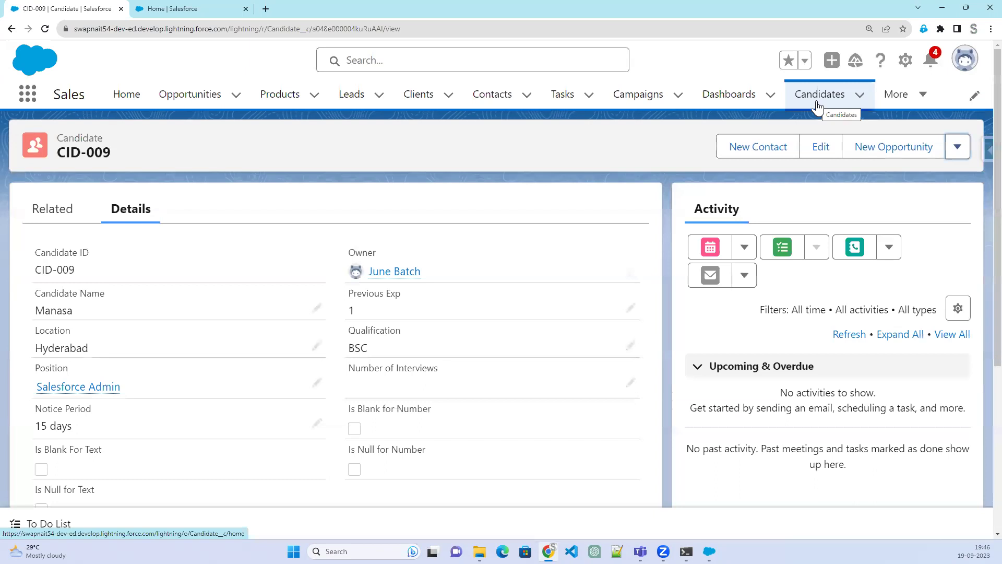
click(816, 100)
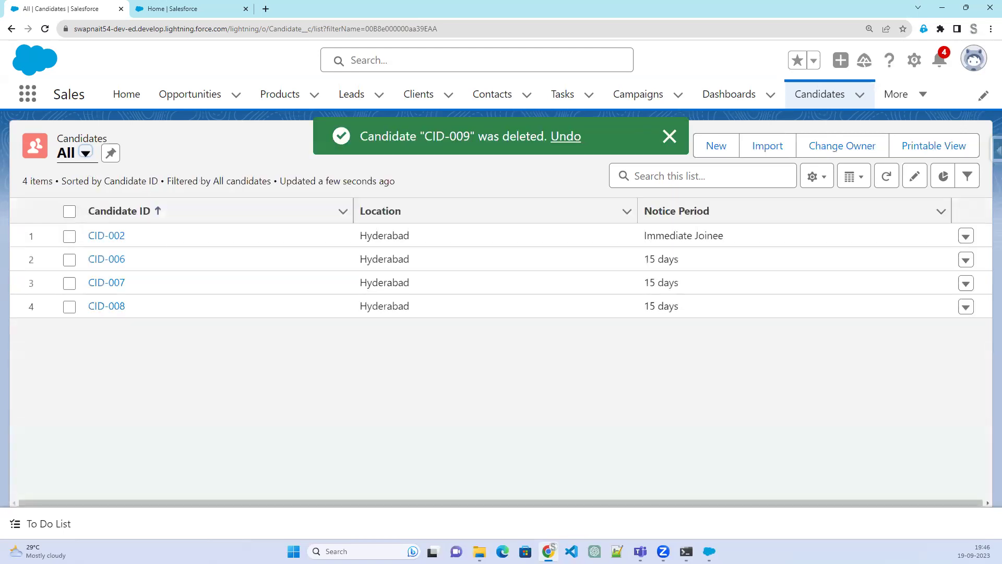
click(709, 551)
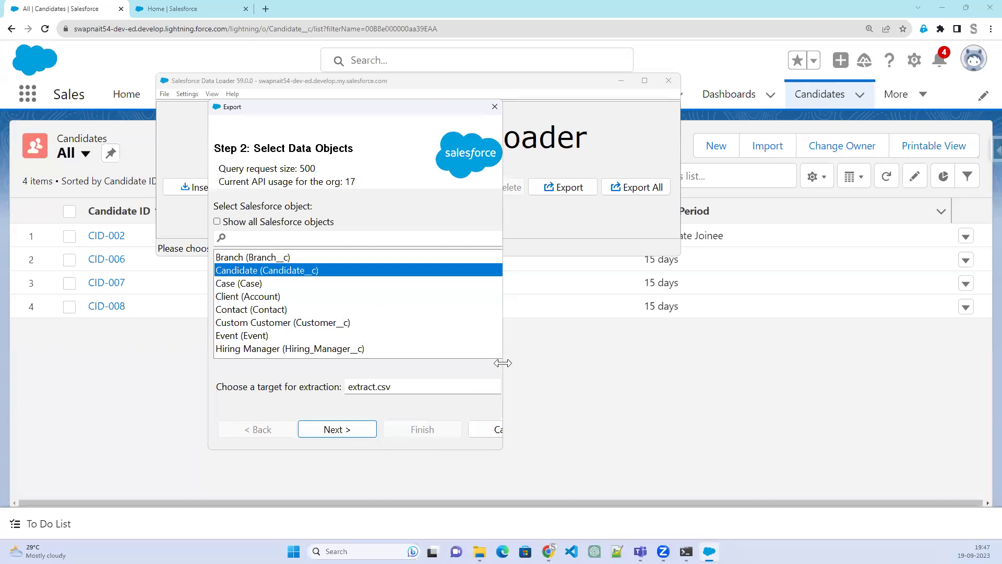
Set extract.csv in the Output\1909 folder as the Candidate export target file
drag(503, 363, 839, 394)
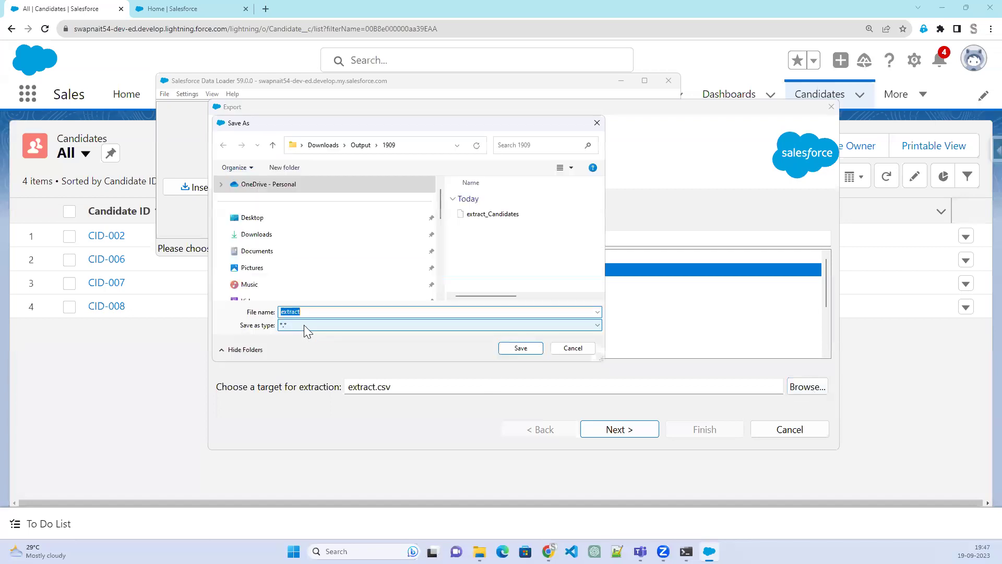
click(304, 325)
click(312, 311)
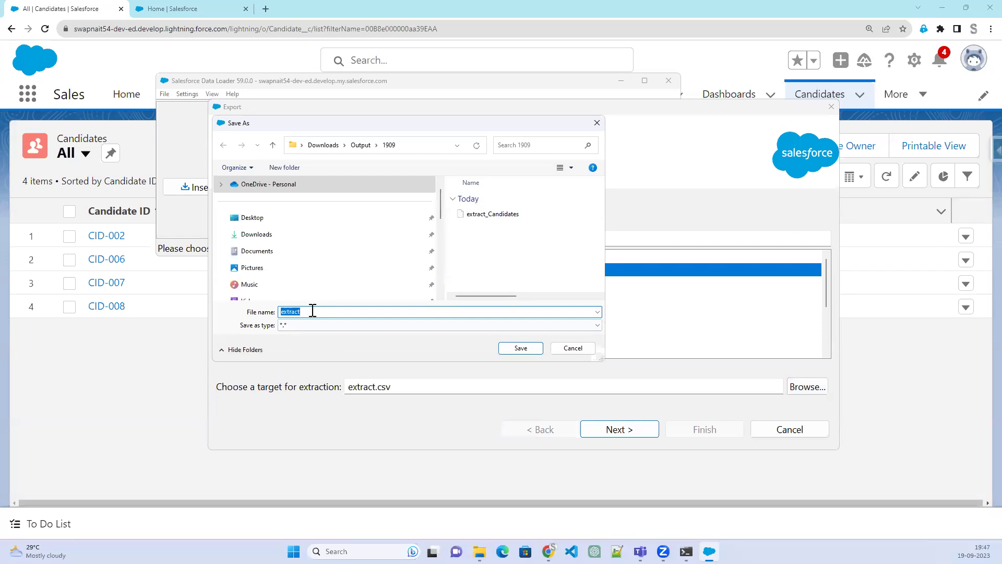
click(312, 311)
text(.csc)
key(BackSpace)
click(524, 348)
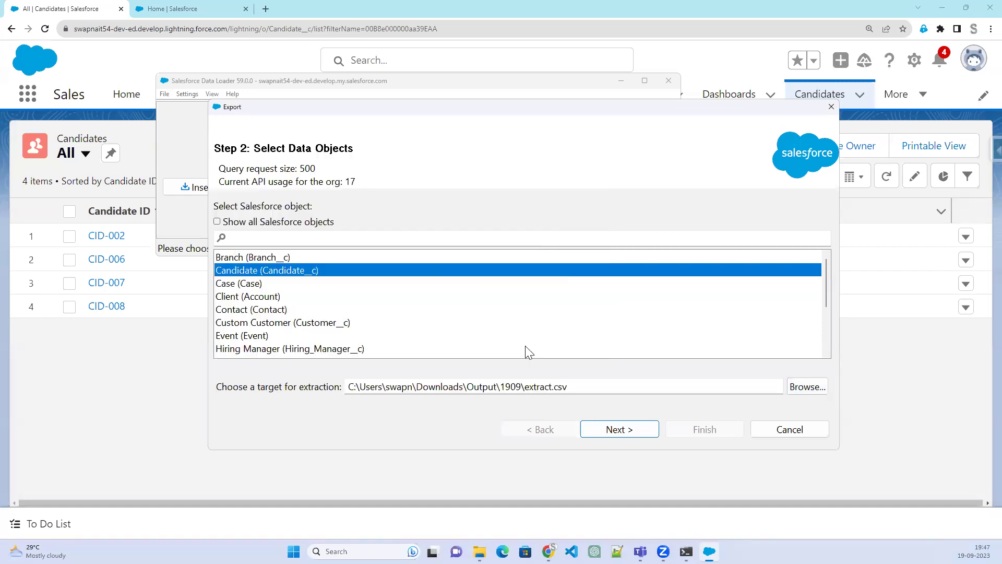
Include every Candidate field in the export query
click(627, 434)
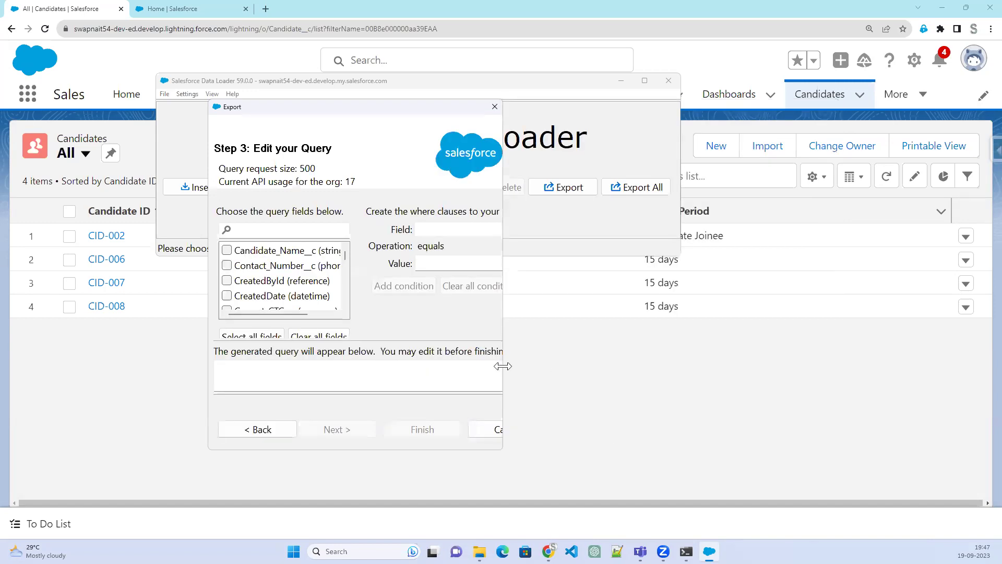
click(226, 250)
click(227, 266)
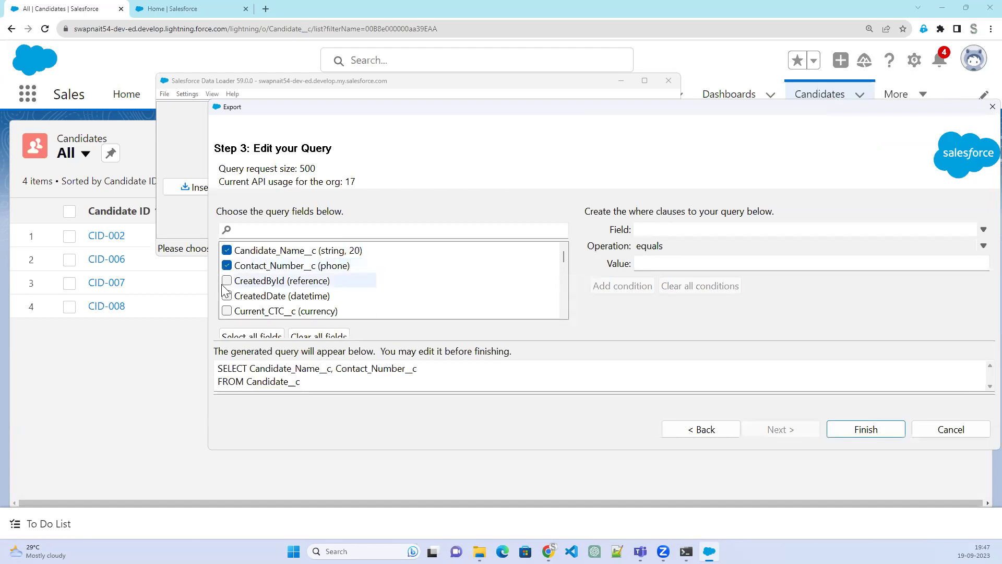
click(226, 281)
click(227, 296)
click(226, 311)
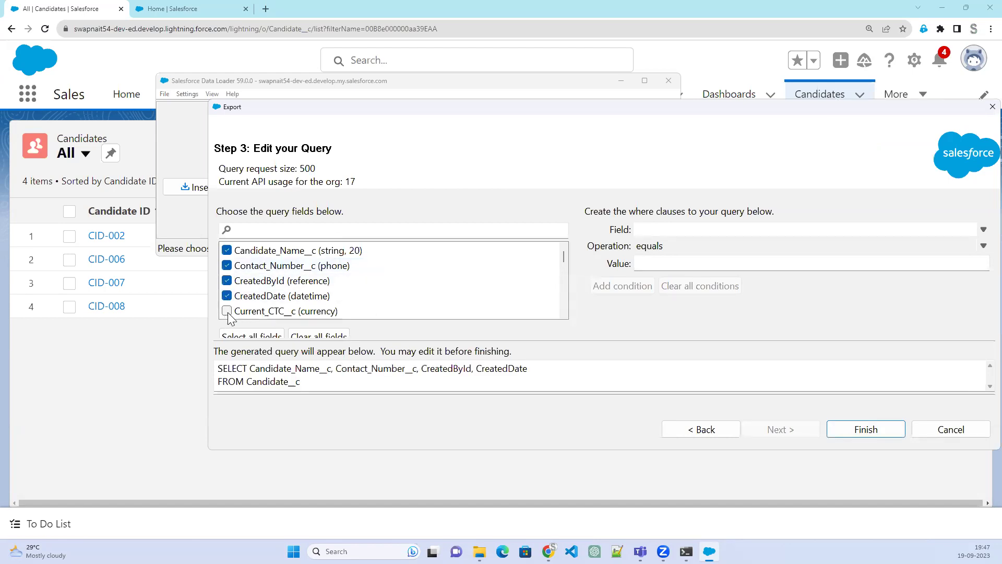
scroll(284, 308, down, 1)
click(243, 336)
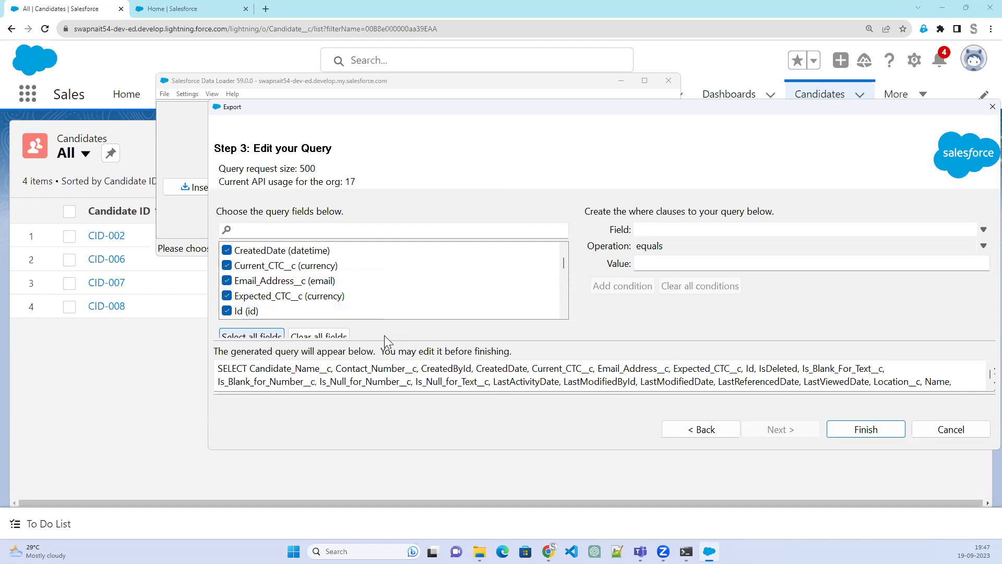
scroll(647, 380, down, 1)
double_click(621, 369)
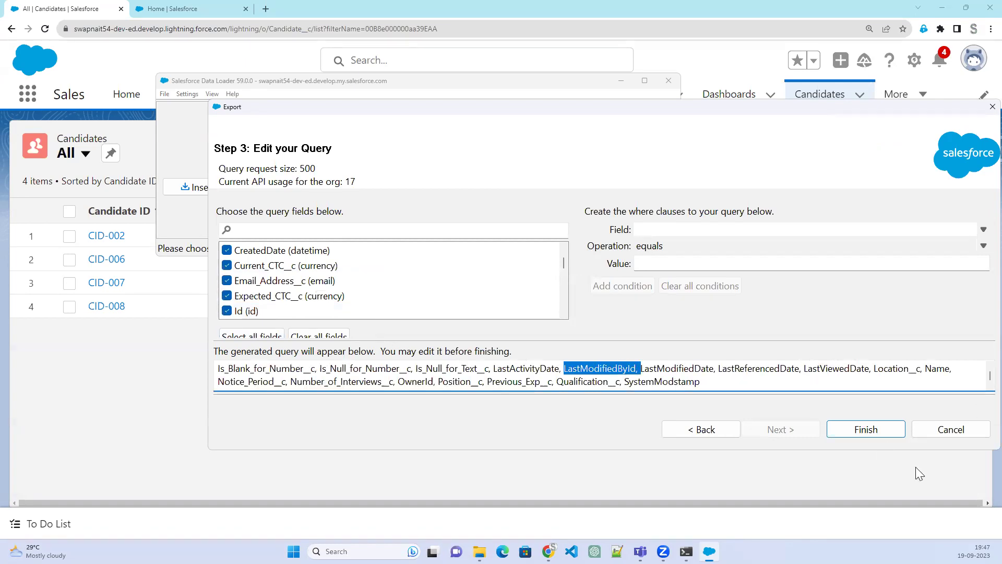
Run the export, extracting 4 records with 0 errors, and close the wizard
click(866, 430)
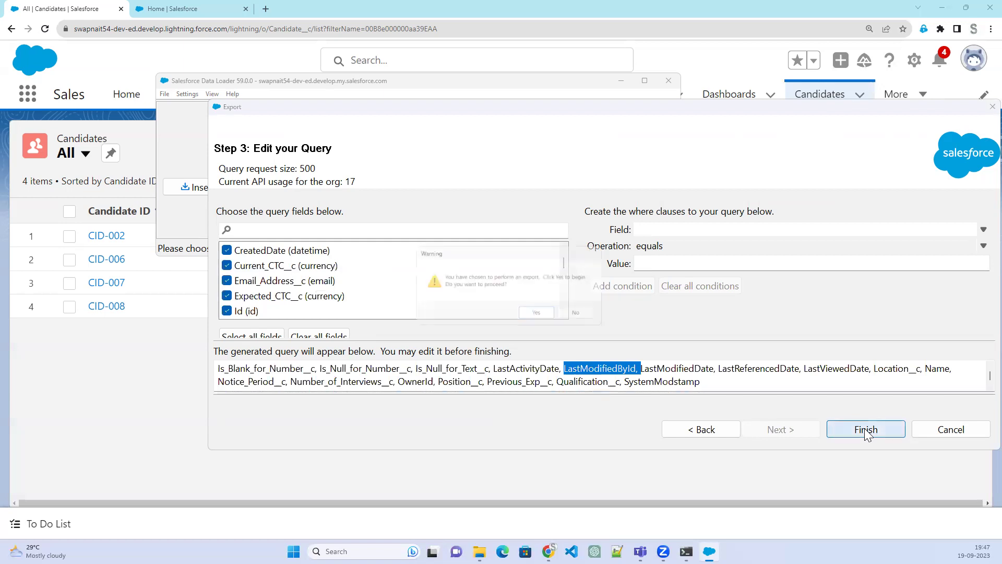
click(536, 314)
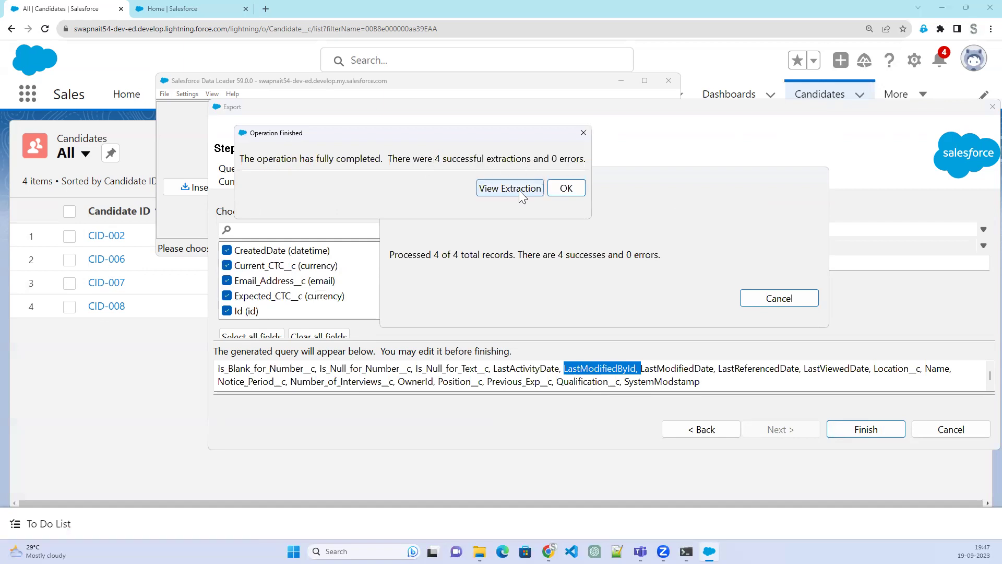
click(576, 192)
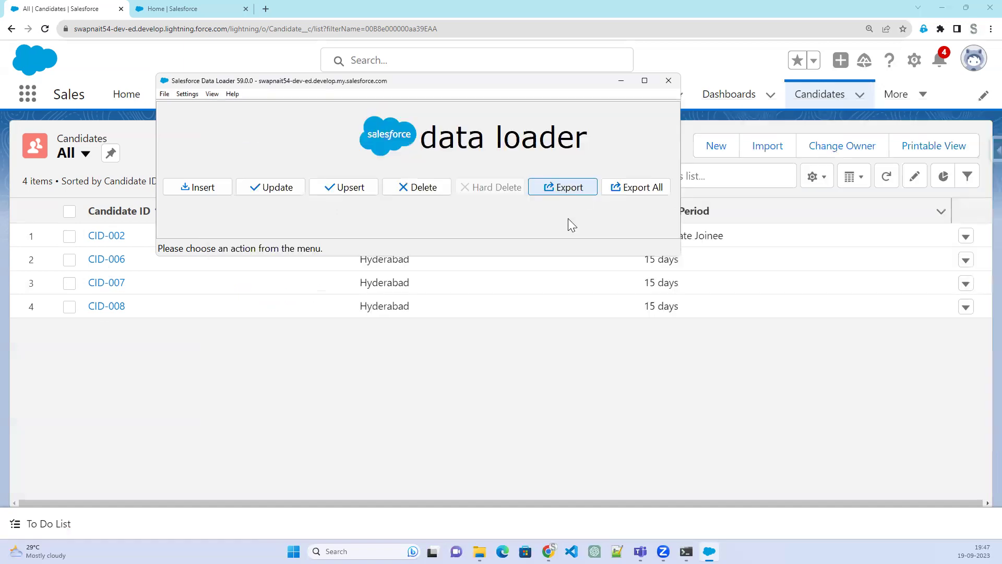
Open extract from the 1909 folder in Excel, autofit all columns, then close it
key(alt+Tab)
double_click(549, 283)
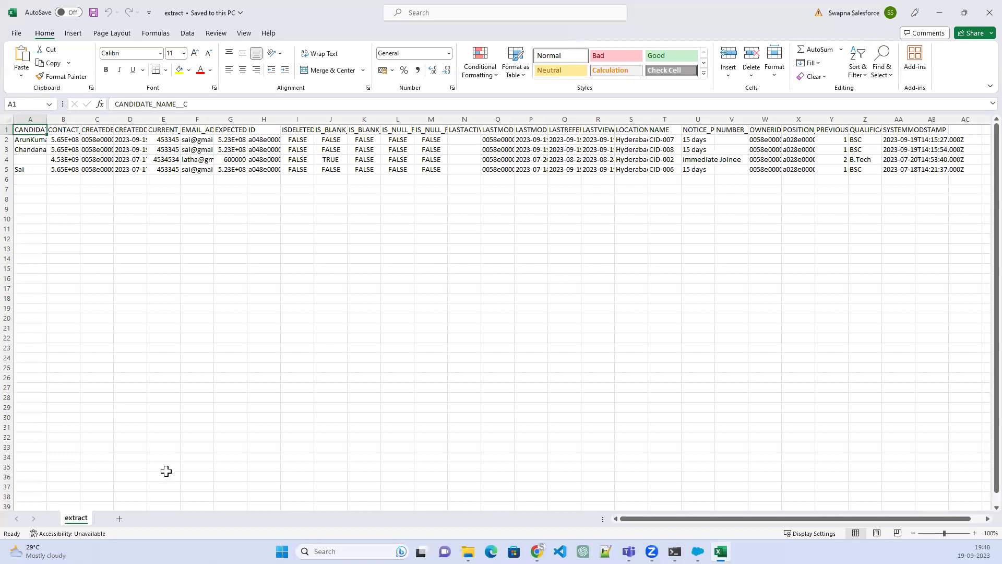
double_click(51, 118)
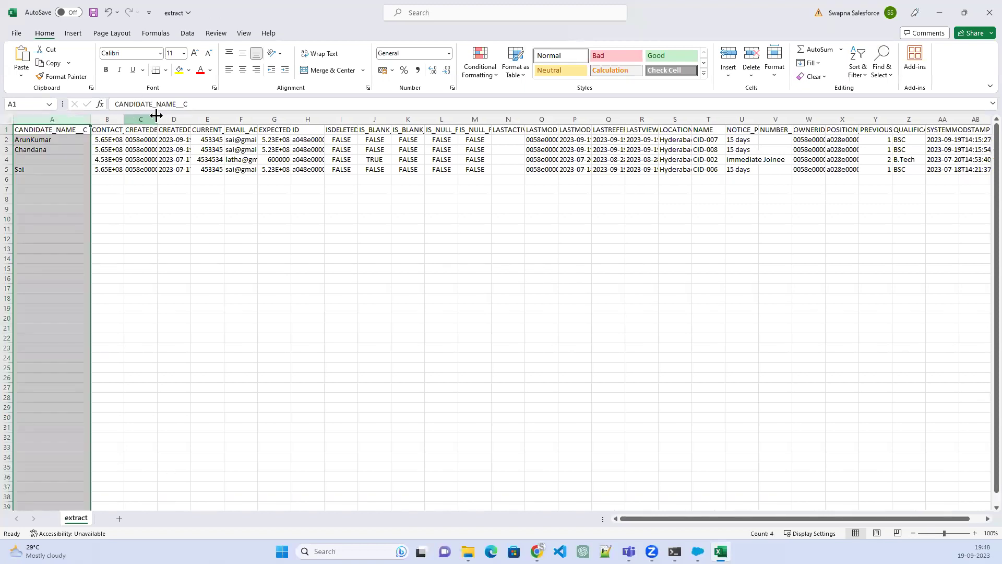
key(ctrl+a)
drag(157, 115, 156, 115)
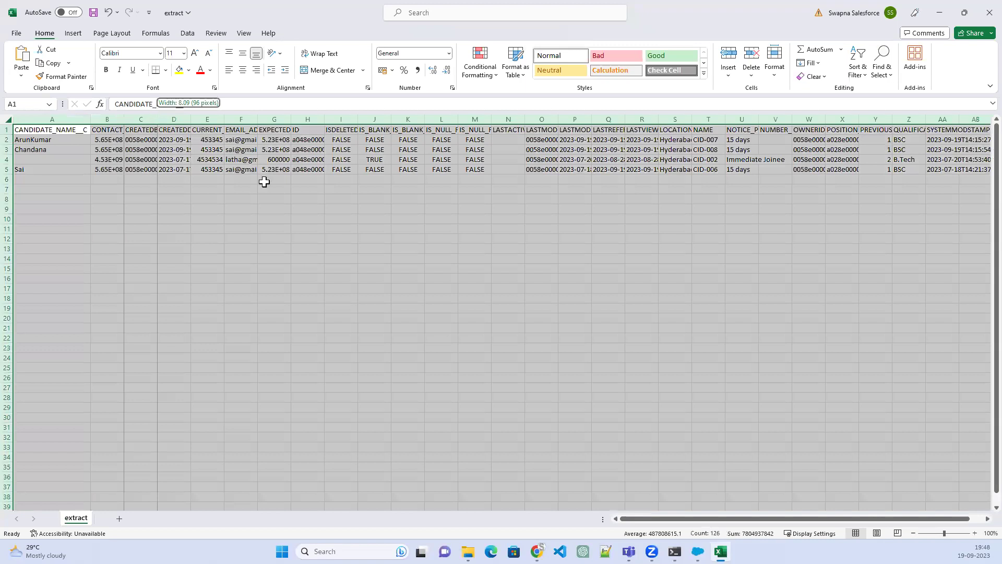
drag(636, 518, 986, 522)
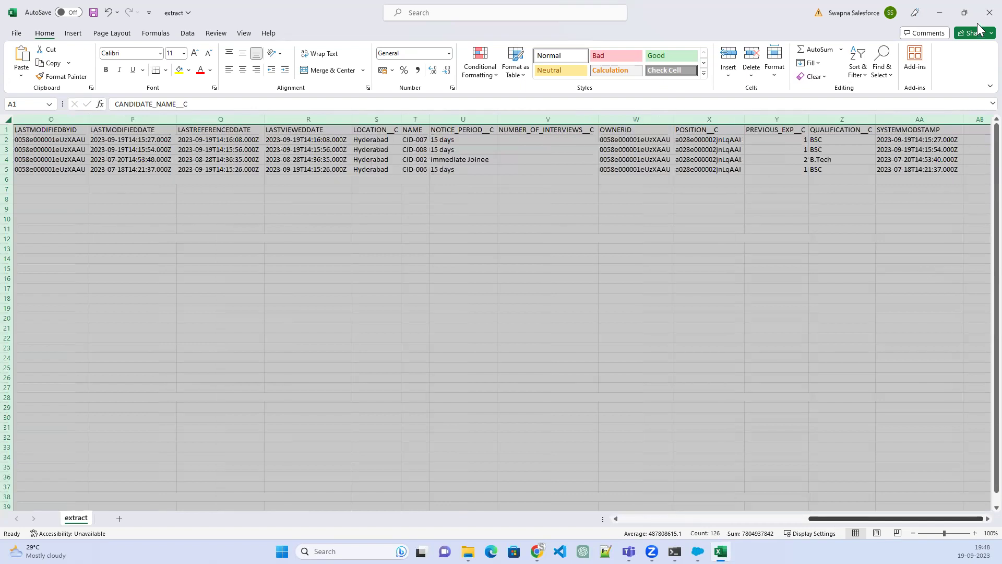
key(alt+F4)
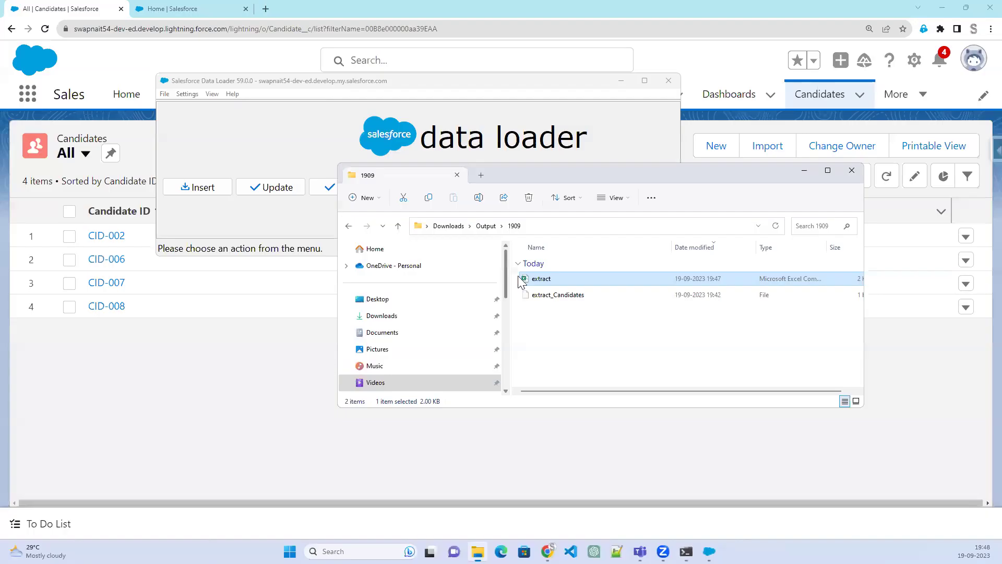
Start an Export All of Candidate (Candidate__c) records, including deleted ones
click(534, 86)
click(645, 187)
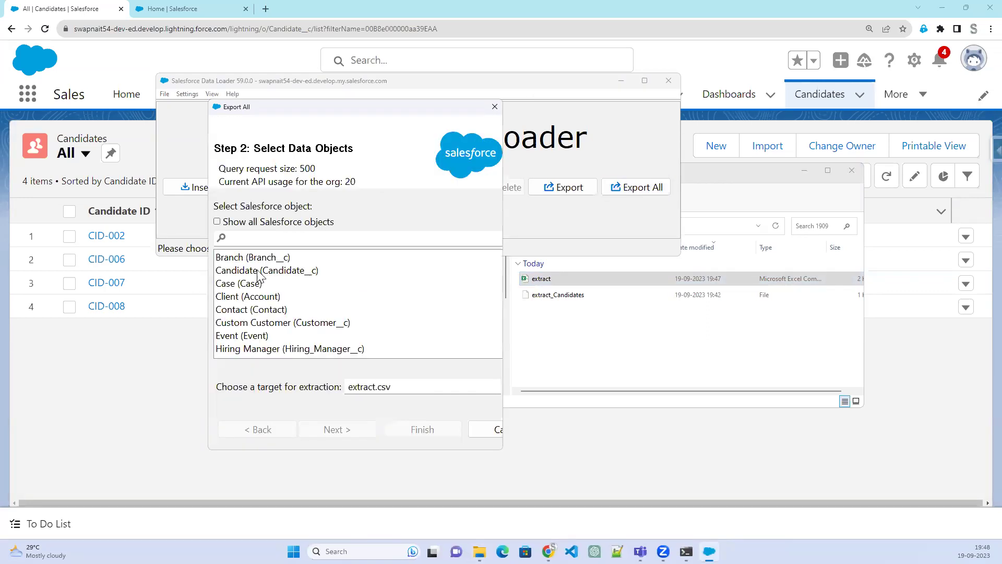
click(260, 275)
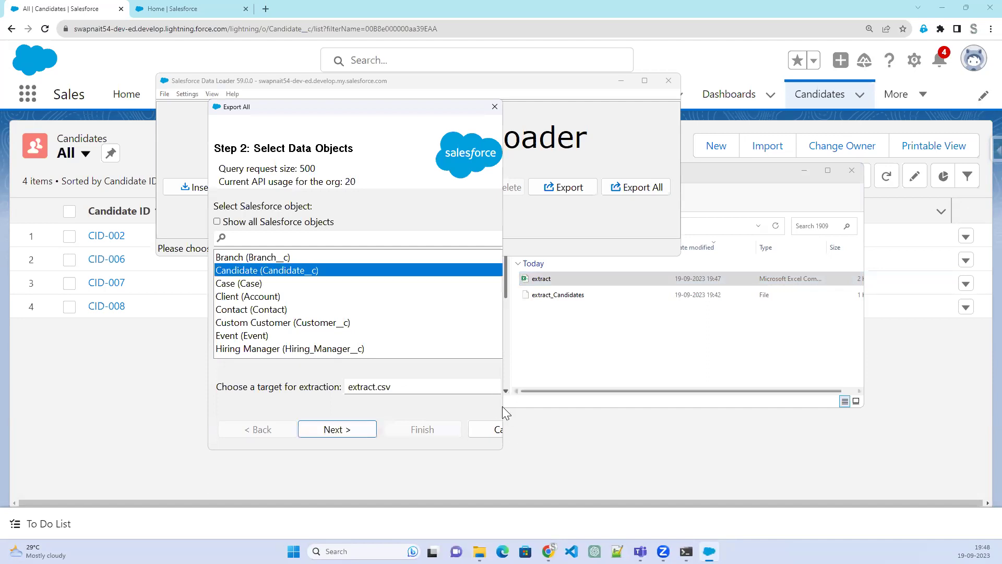
drag(503, 409, 701, 409)
Set extract_Deleted.csv in Output\1909 as the target file and continue
click(669, 387)
click(341, 317)
text(_)
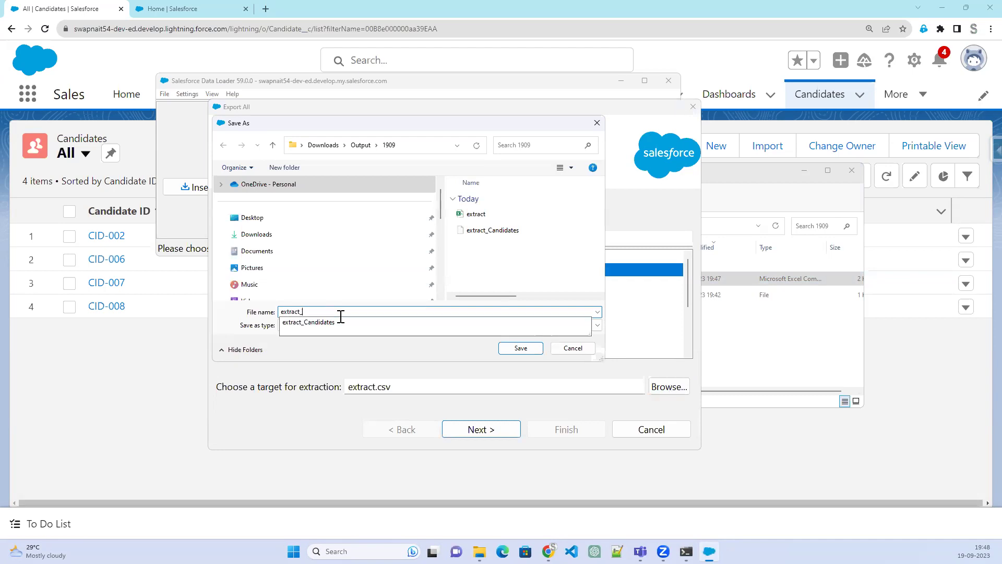
text(Deleted)
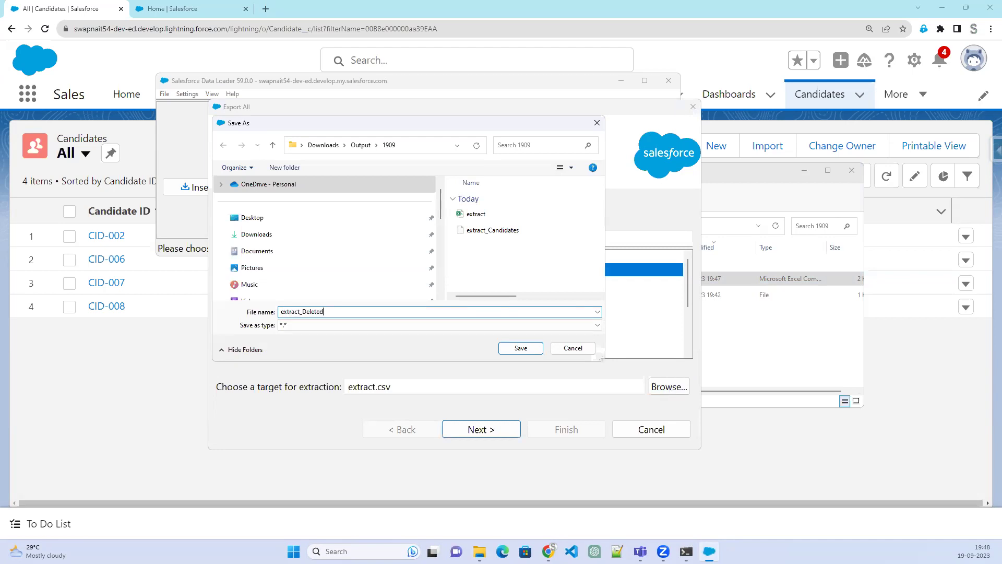
text(.csv)
click(517, 348)
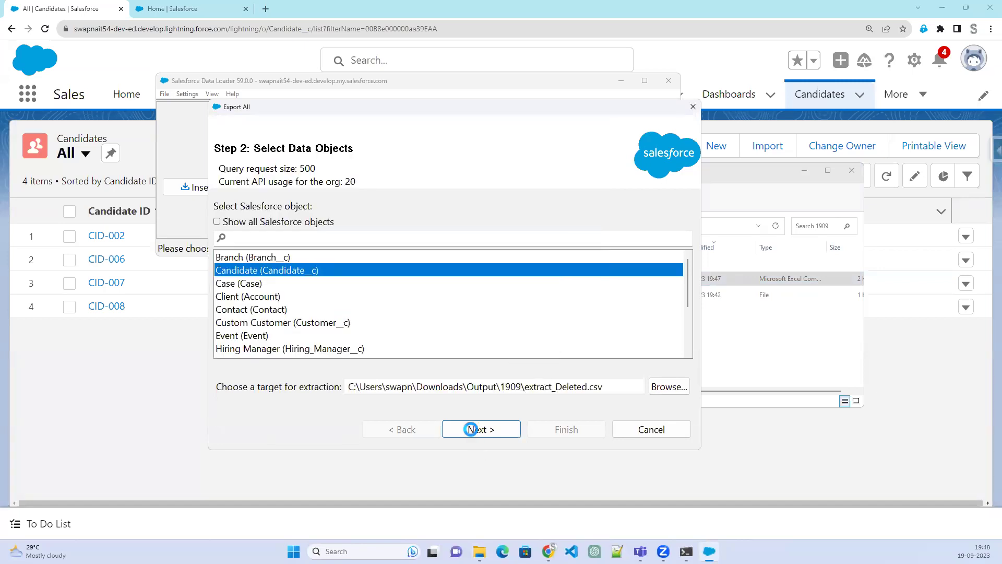
click(471, 429)
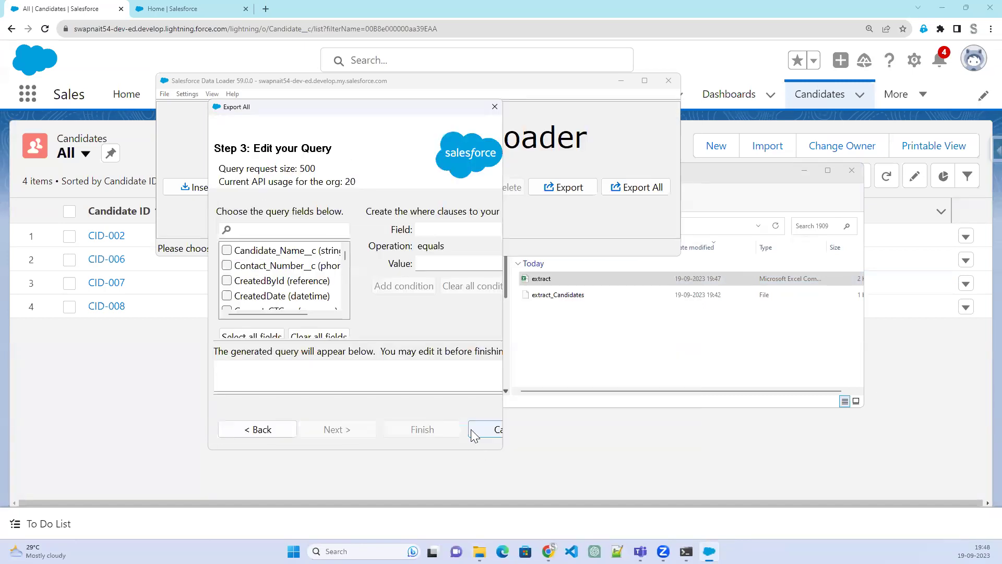
Select all Candidate fields, then remove CreatedById from the generated query
click(261, 336)
drag(503, 407, 877, 424)
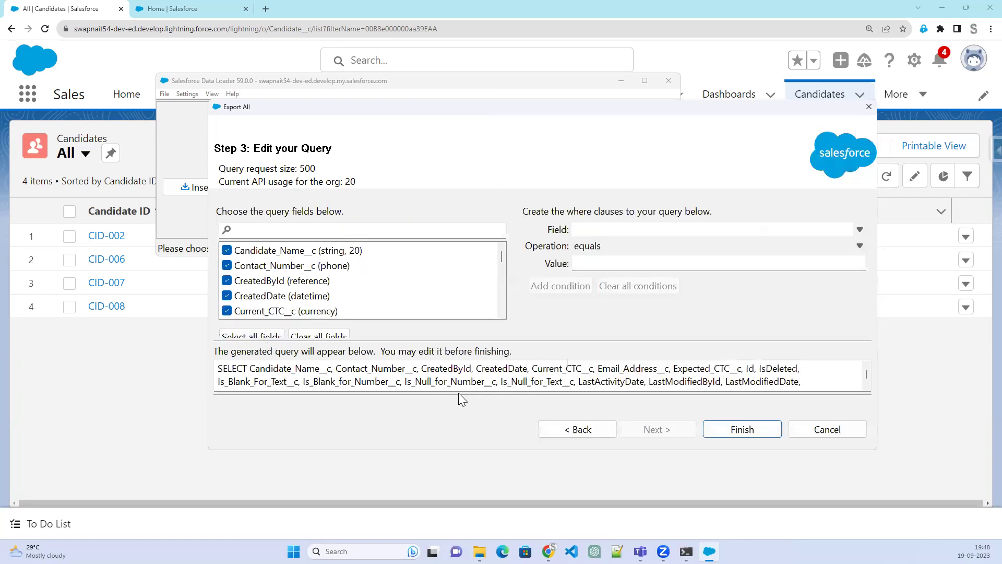
double_click(438, 369)
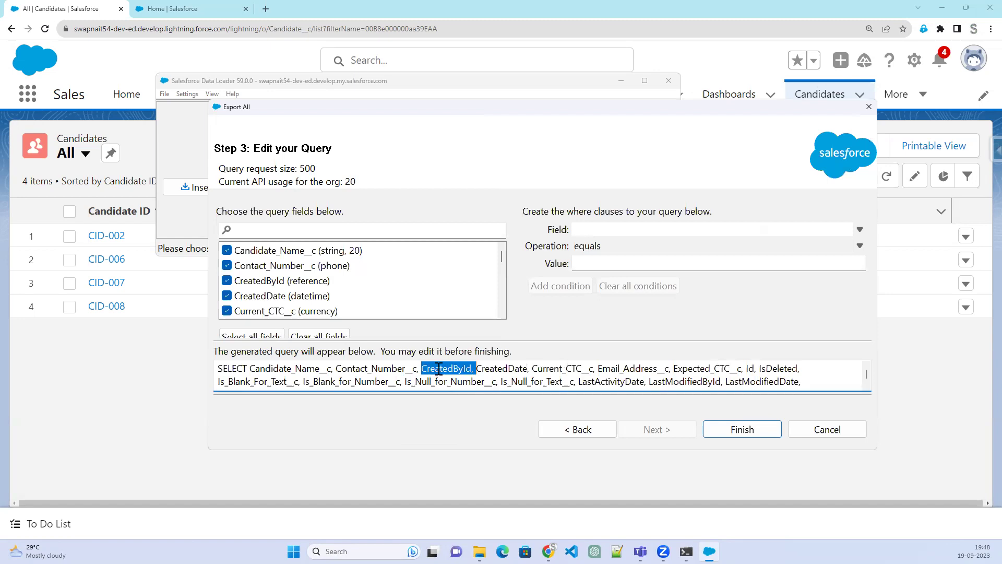
key(Delete)
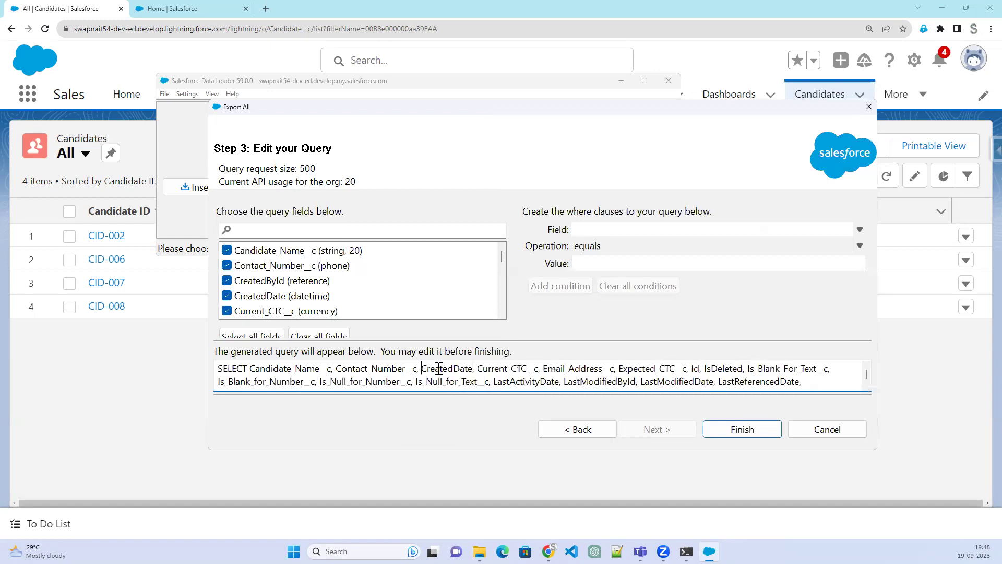
click(500, 369)
Remove LastActivityDate, LastModifiedById, LastModifiedDate, LastReferencedDate and LastViewedDate from the query
double_click(520, 381)
key(Delete)
double_click(521, 381)
key(Delete)
double_click(520, 382)
key(Delete)
double_click(520, 382)
key(Delete)
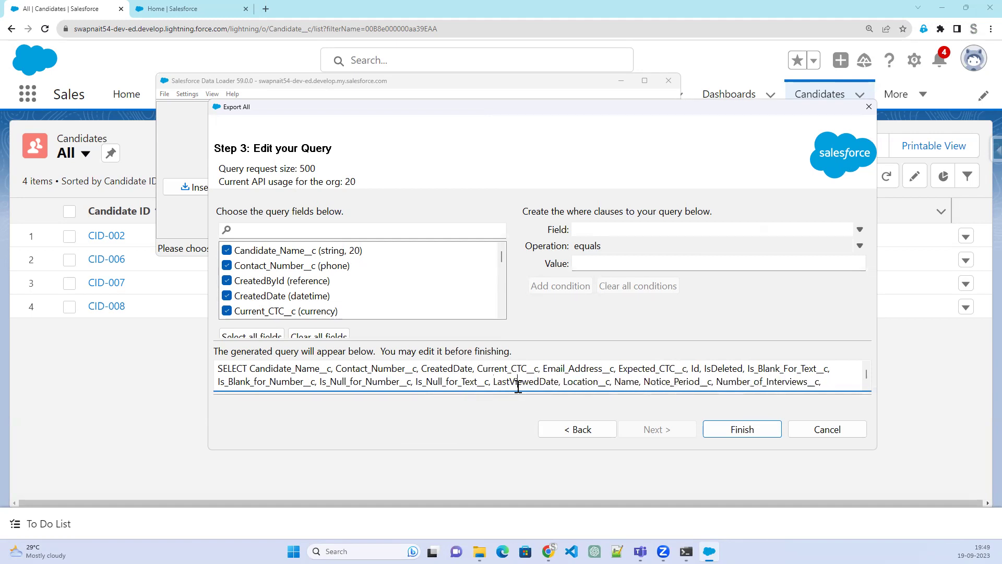
double_click(517, 381)
key(Delete)
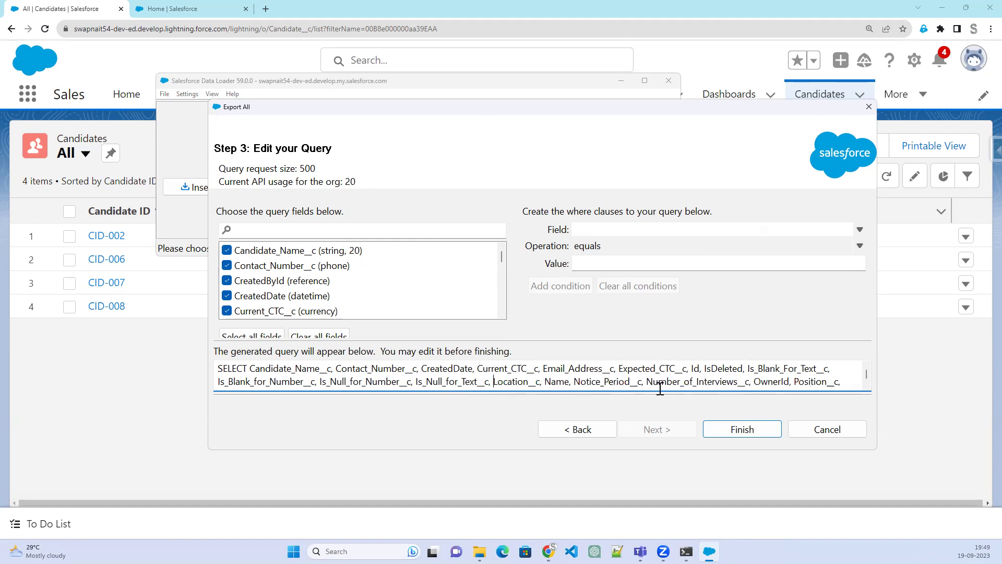
Remove OwnerId, SystemModstamp and CreatedDate from the query
double_click(774, 384)
key(Delete)
scroll(697, 379, down, 1)
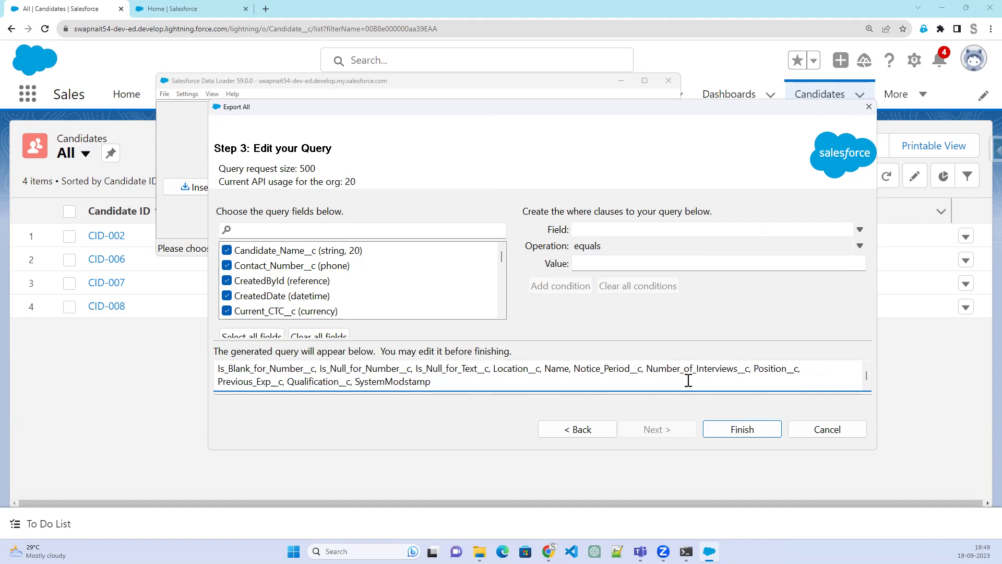
double_click(390, 383)
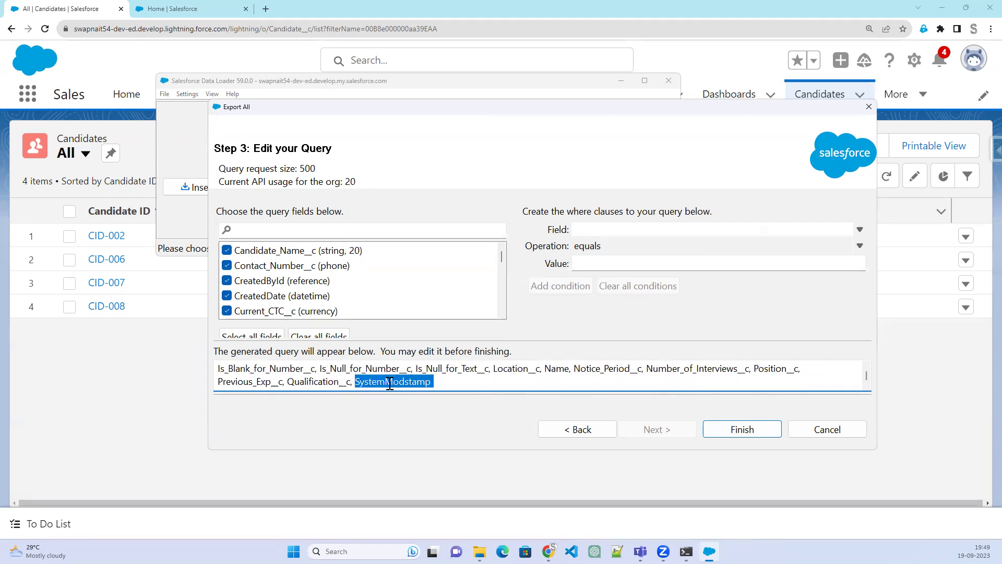
key(Delete)
scroll(390, 382, down, 1)
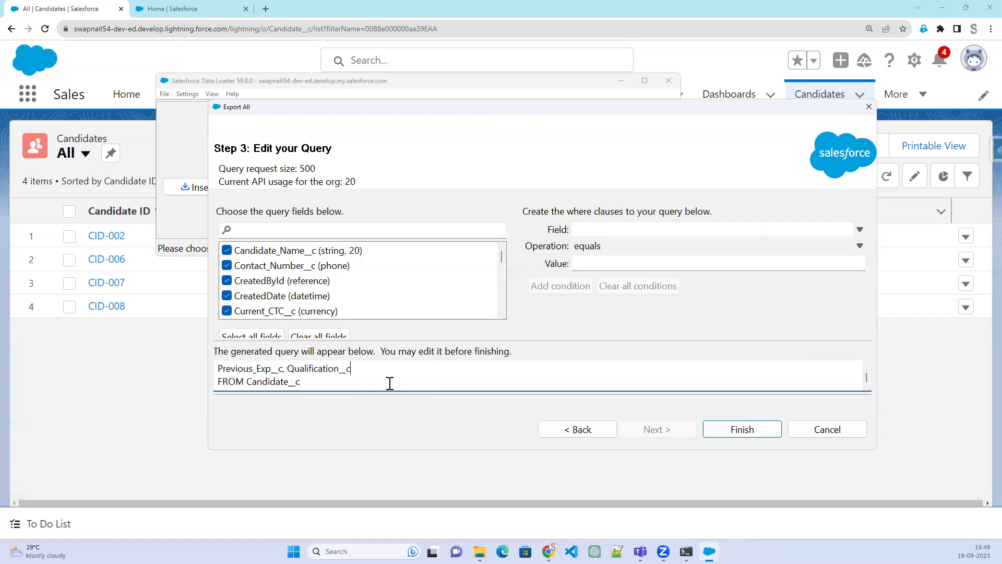
scroll(390, 382, up, 2)
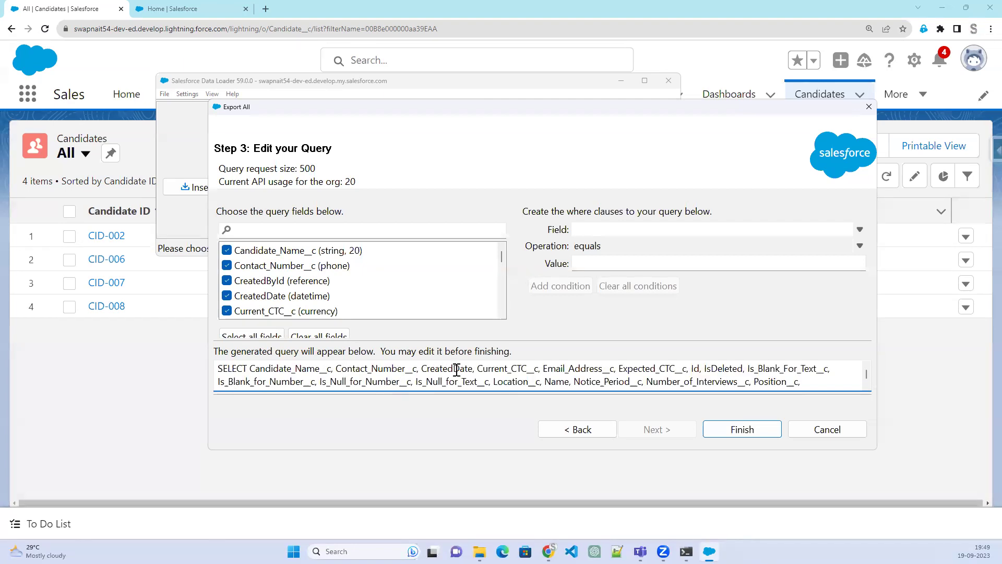
double_click(458, 369)
key(Delete)
key(Delete)
key(Delete)
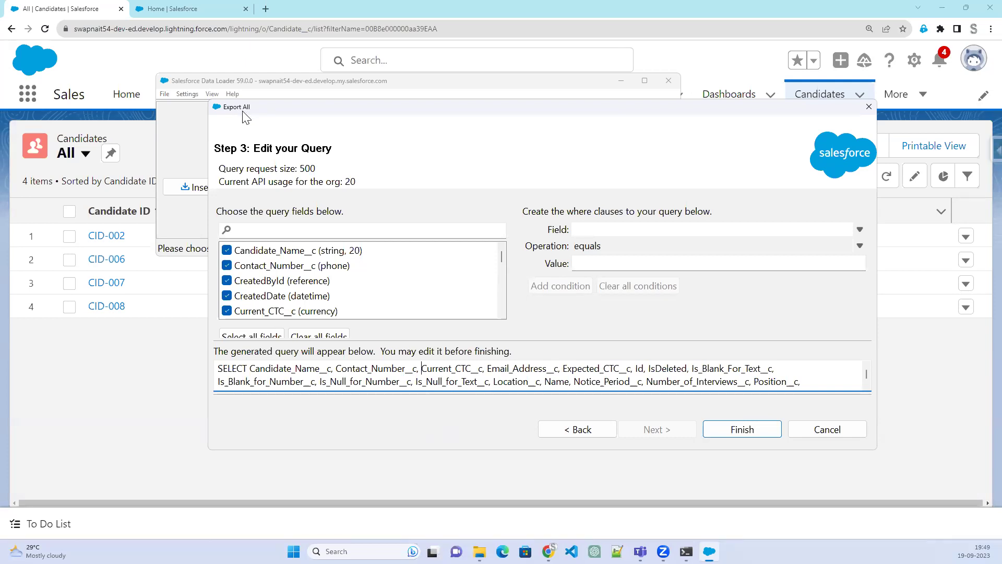
Run the Export All, extracting 5 Candidate records with 0 errors, and review them in the CSV Viewer
click(744, 434)
click(538, 316)
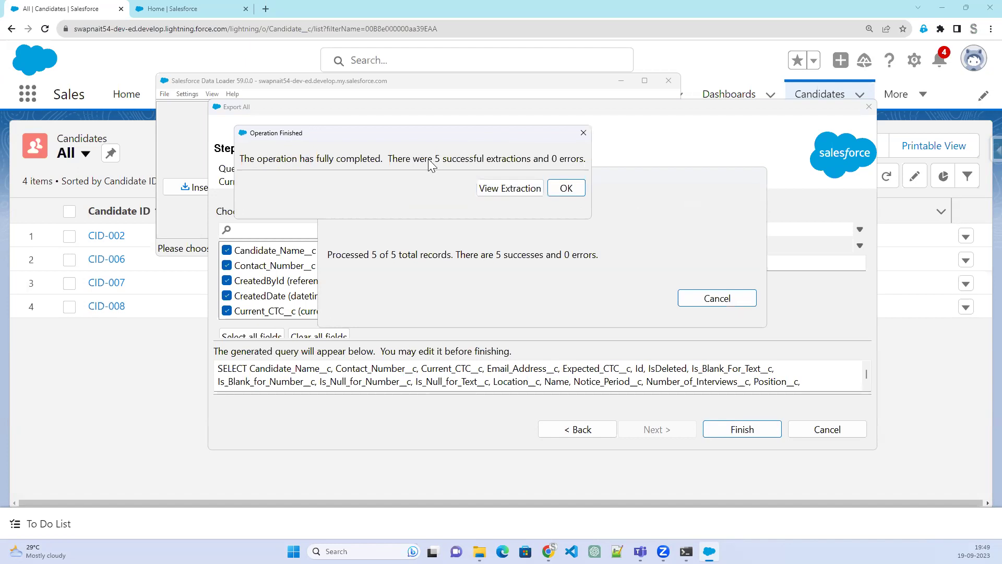
click(504, 190)
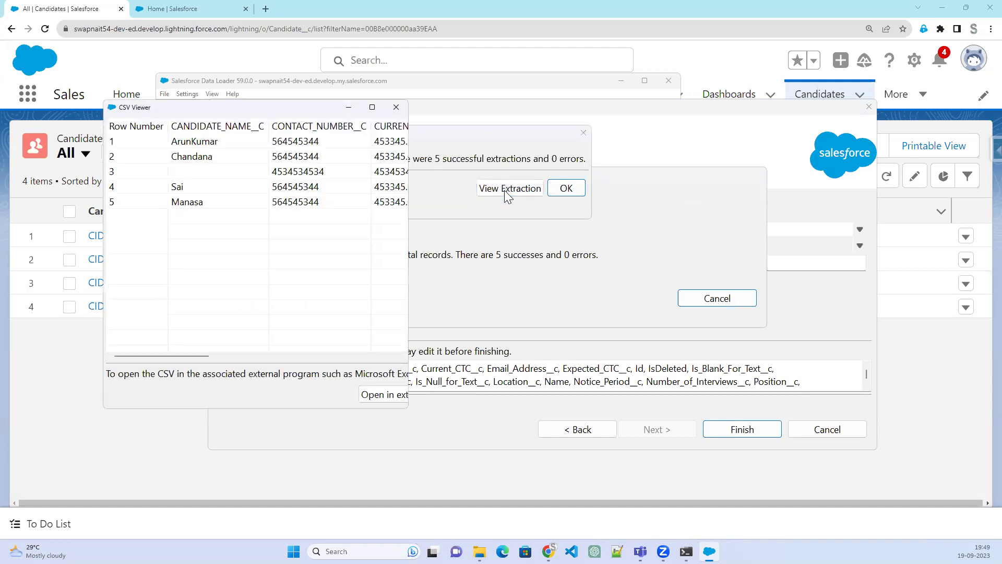
drag(409, 263, 950, 279)
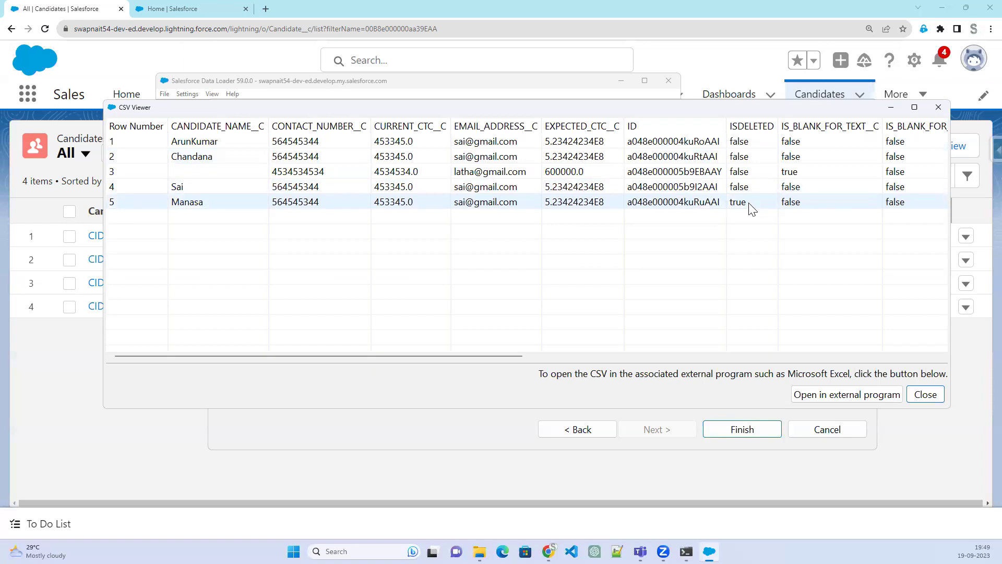
click(925, 395)
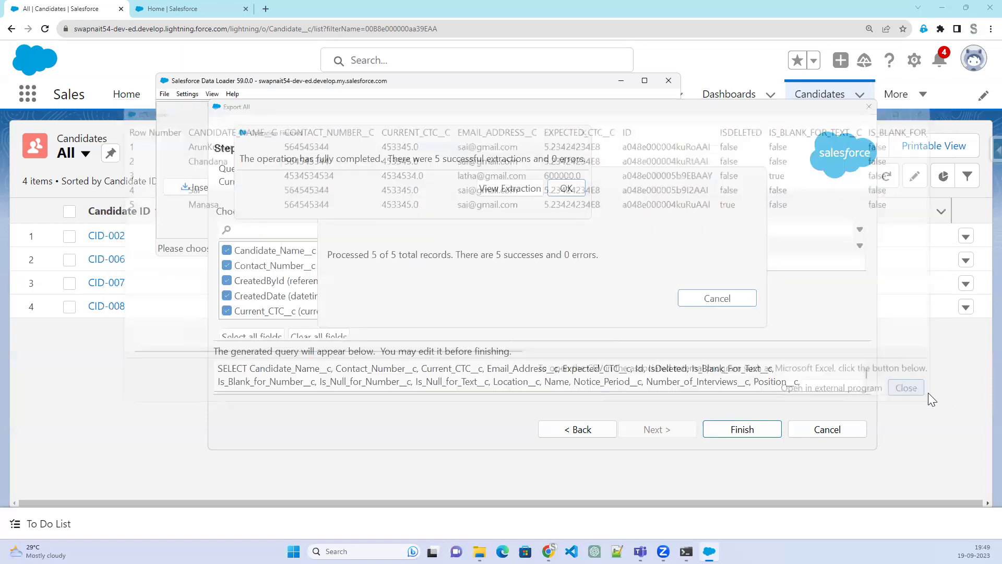
Dismiss Operation Finished and open extract_Deleted from the 1909 folder in Excel
click(566, 189)
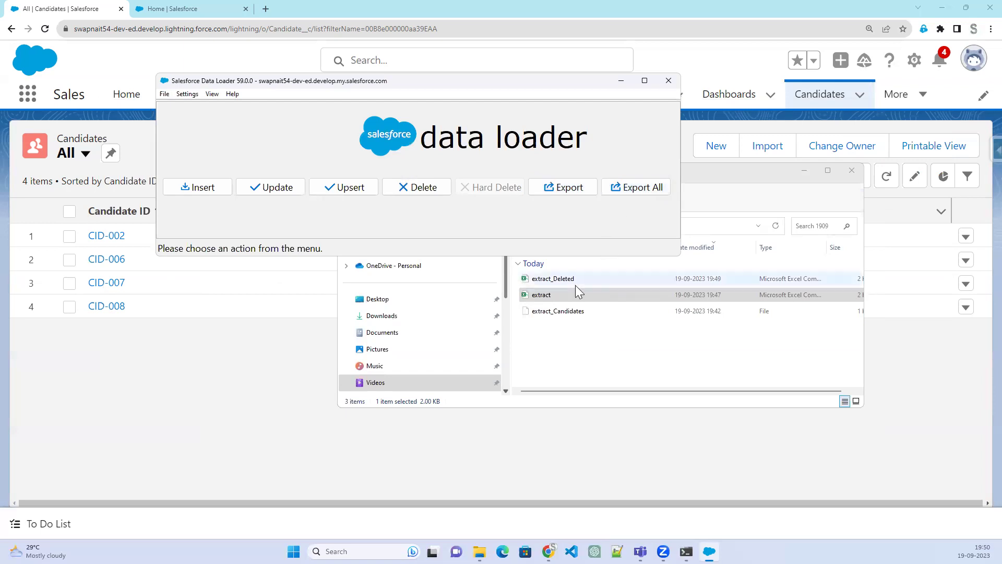
click(194, 192)
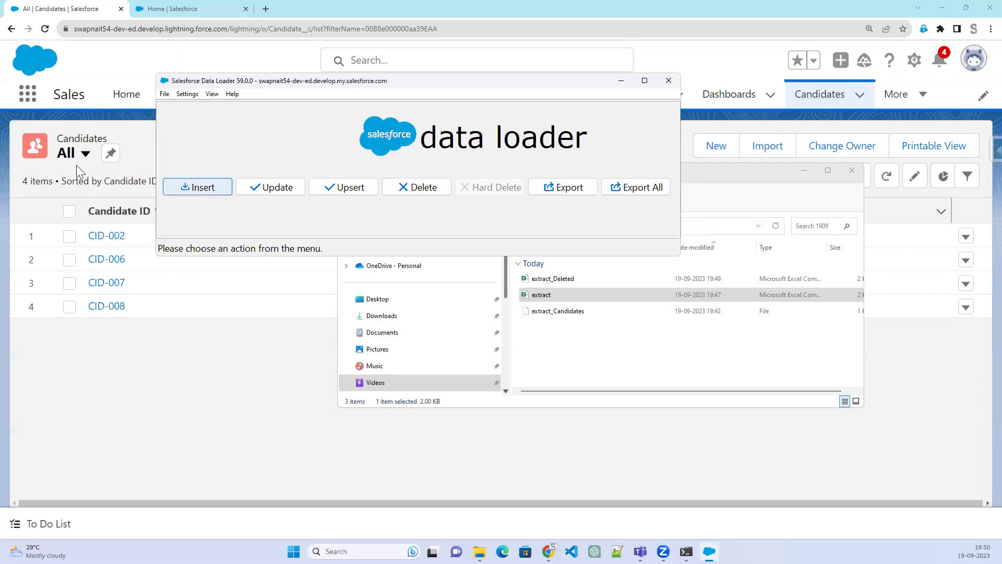
click(553, 279)
double_click(552, 281)
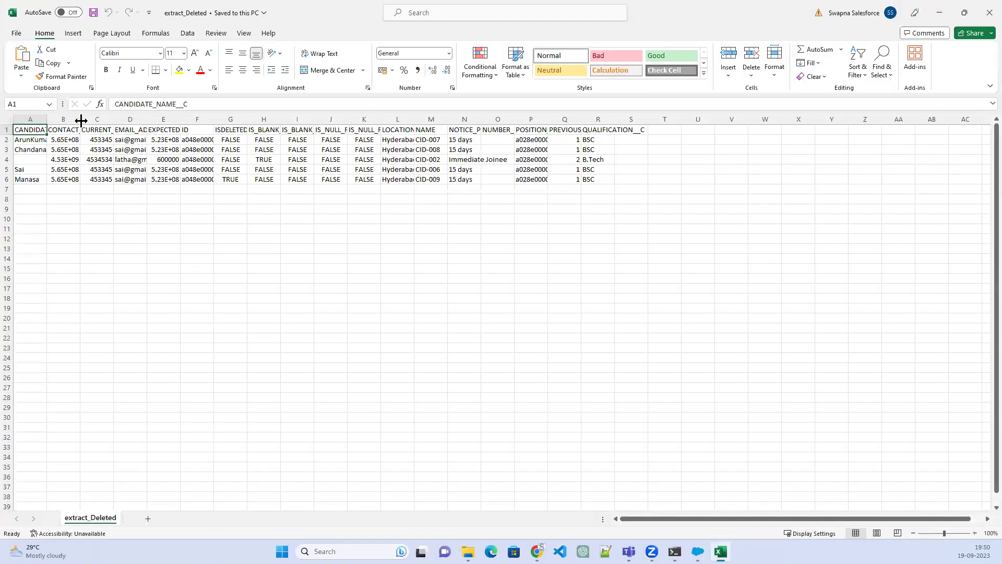
Autofit all columns and replace the candidate name in cell A2
key(ctrl+a)
double_click(50, 121)
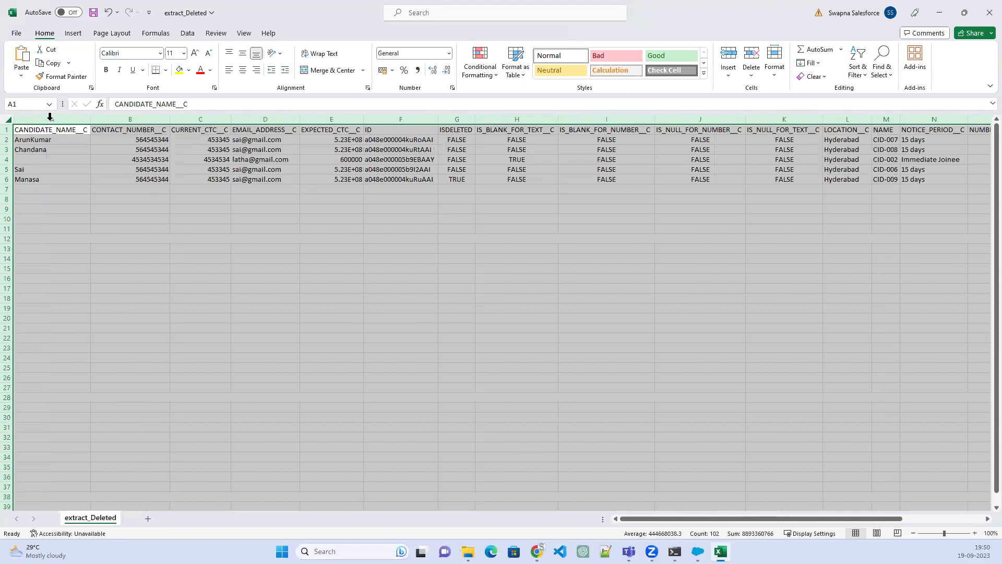
click(67, 139)
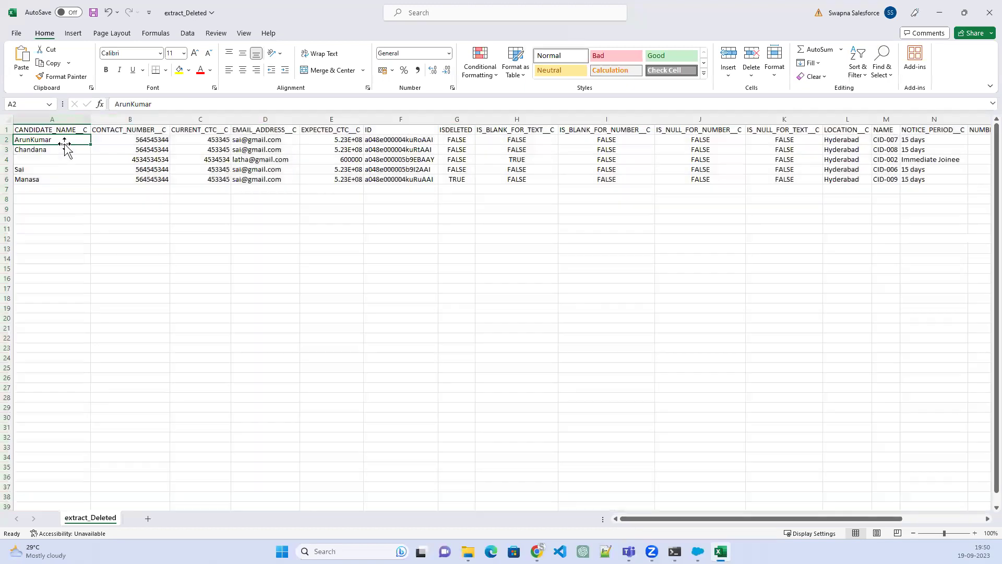
double_click(68, 139)
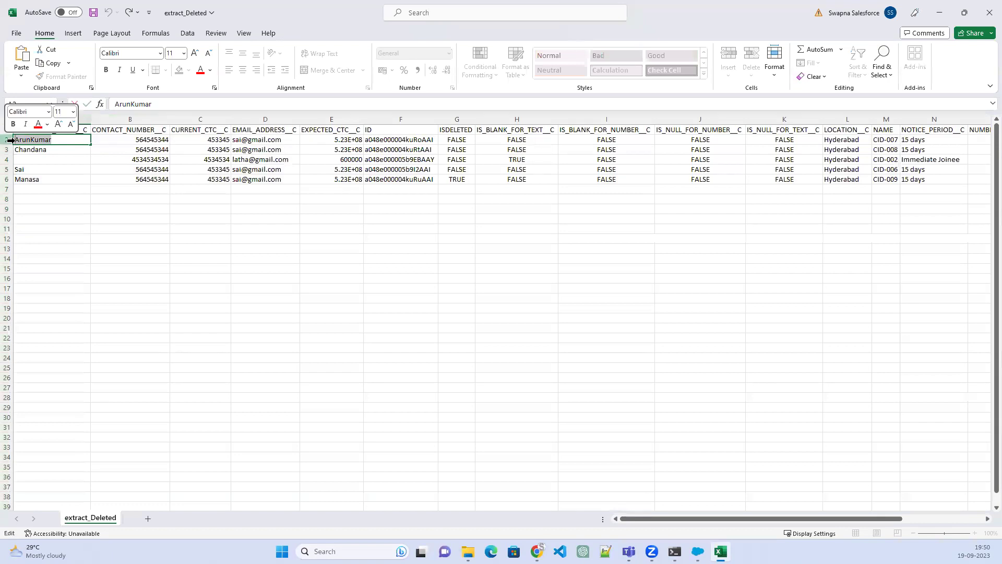
text(Mon)
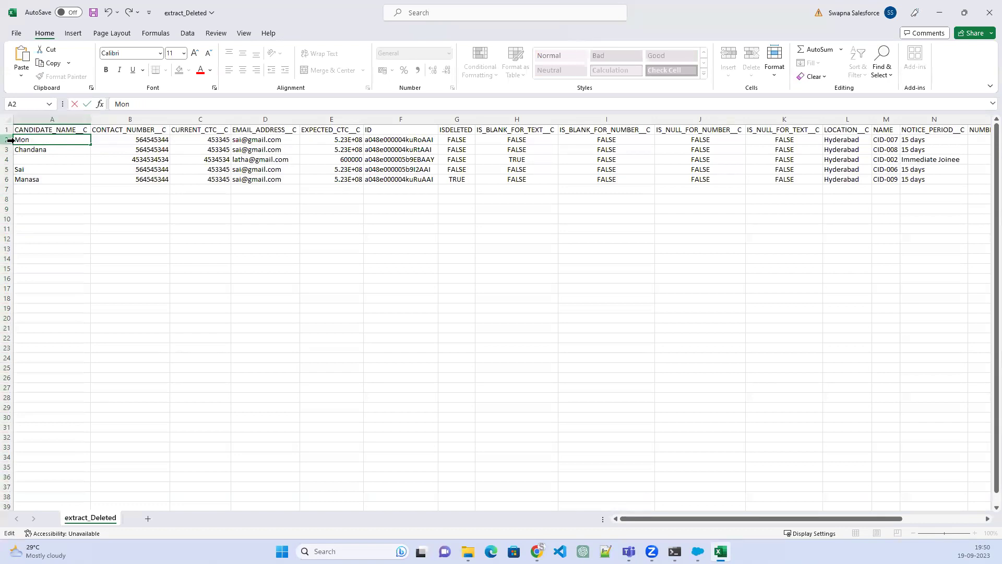
text(alisa)
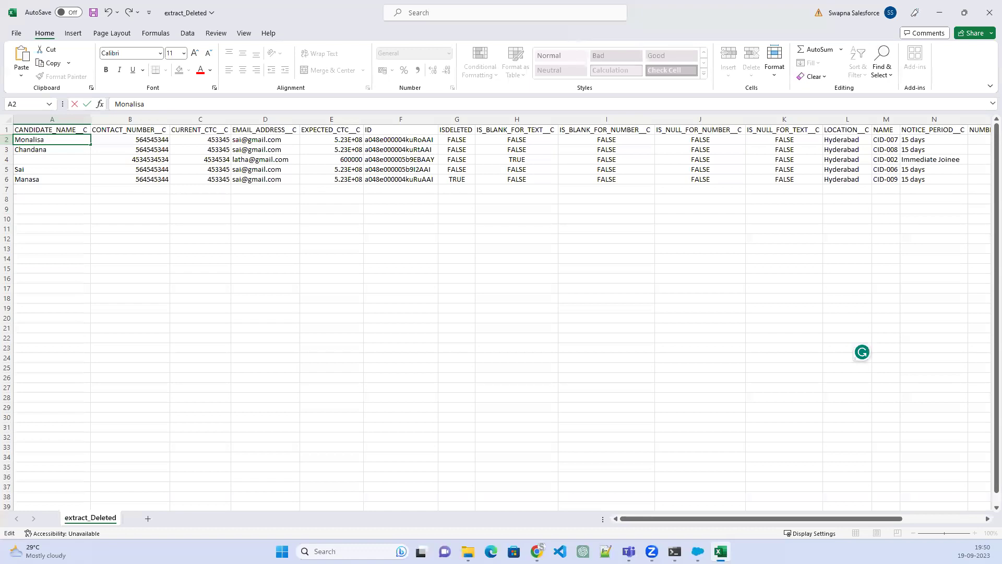
click(44, 149)
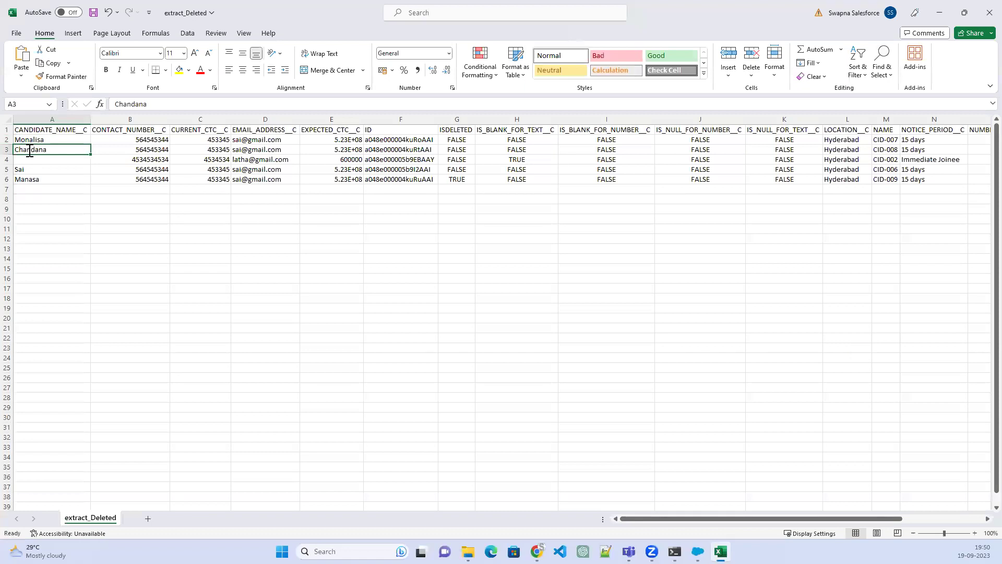
Type new candidate names into cells A3, A4 and A5
double_click(30, 151)
text(Prav)
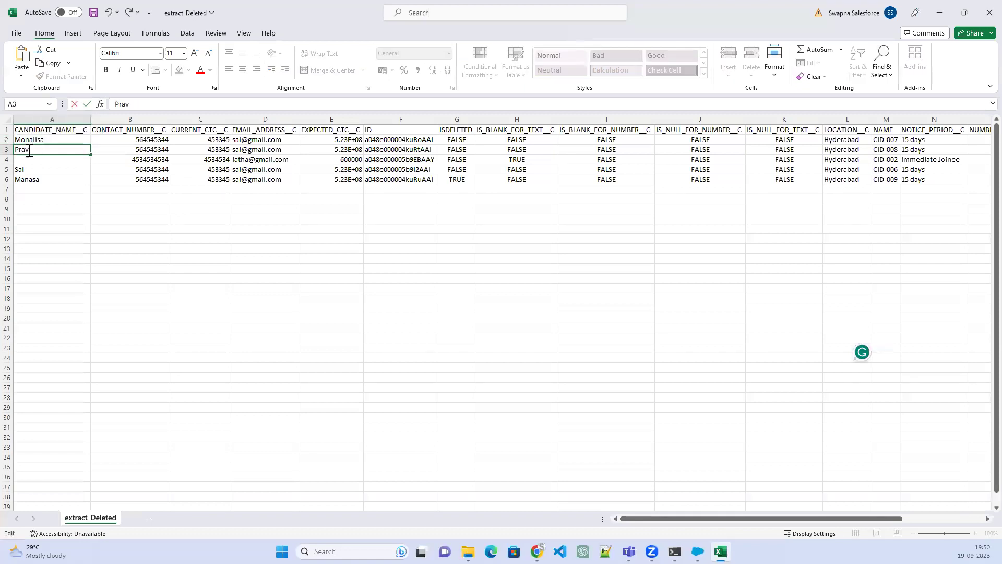
text(een)
click(52, 160)
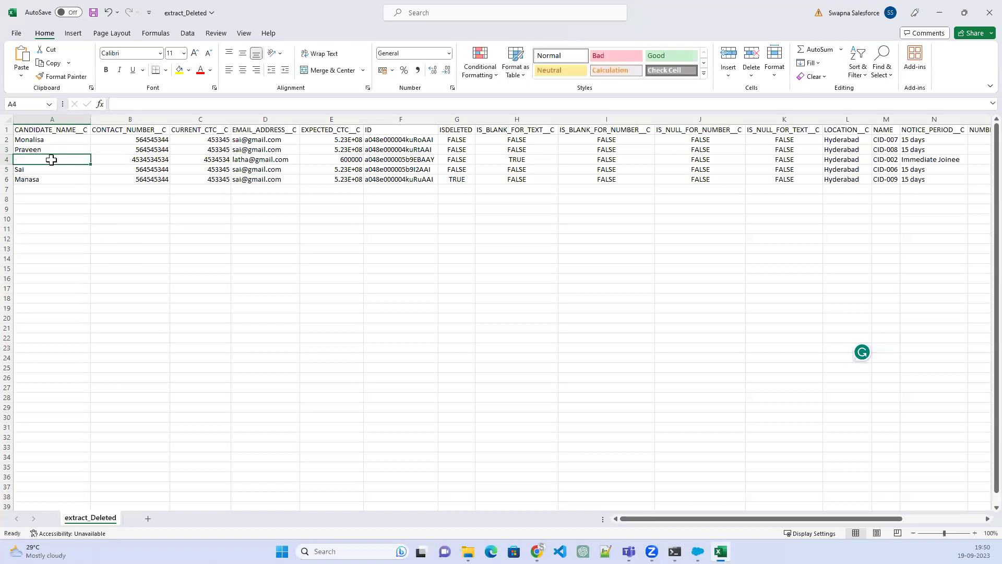
text(Rama)
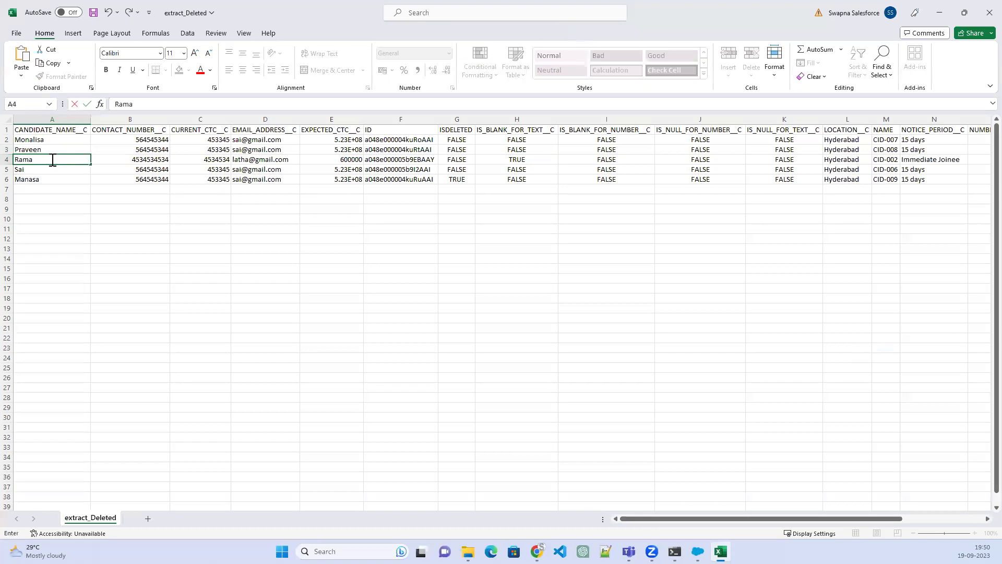
text(Krishna)
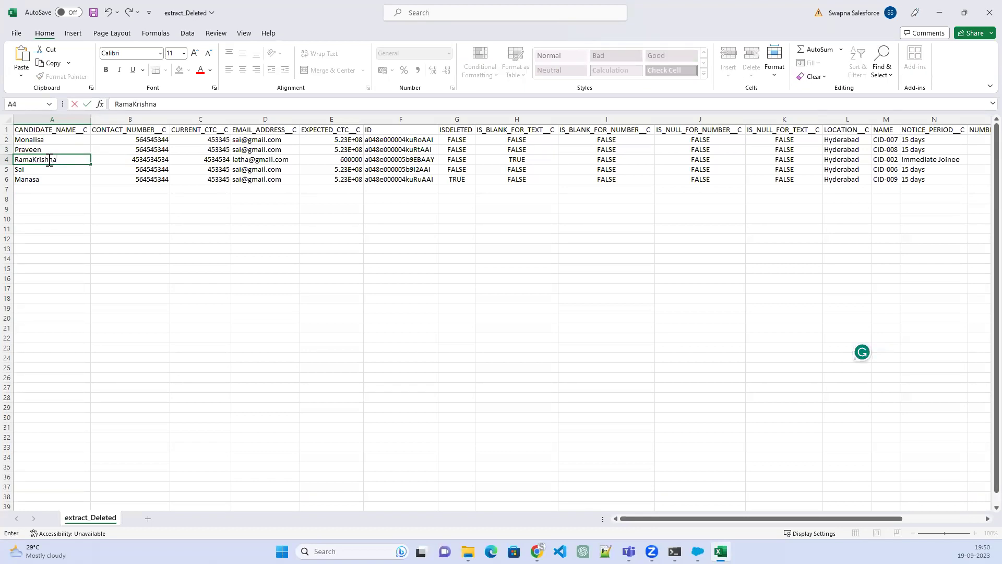
click(35, 172)
text(Ruchita)
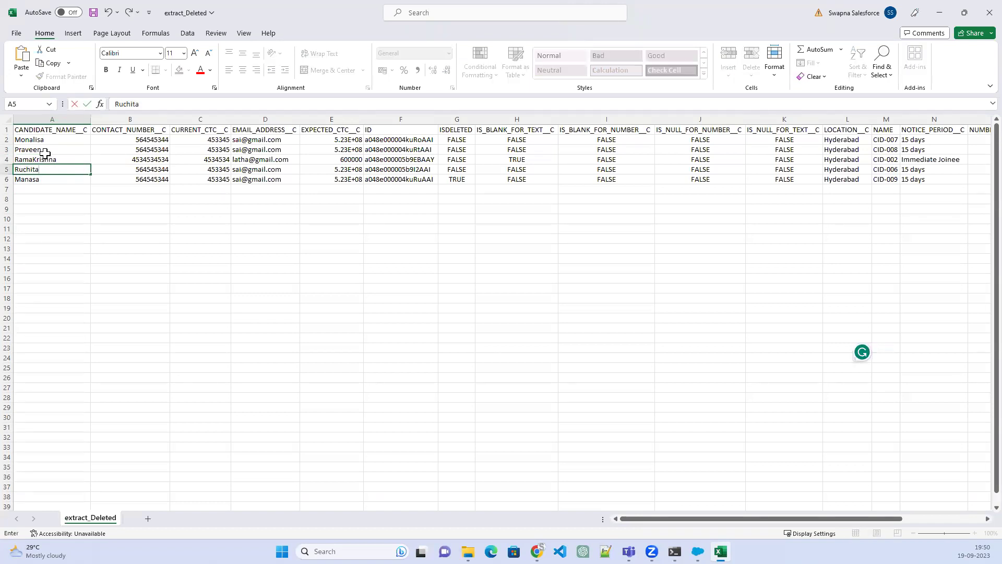
right_click(10, 180)
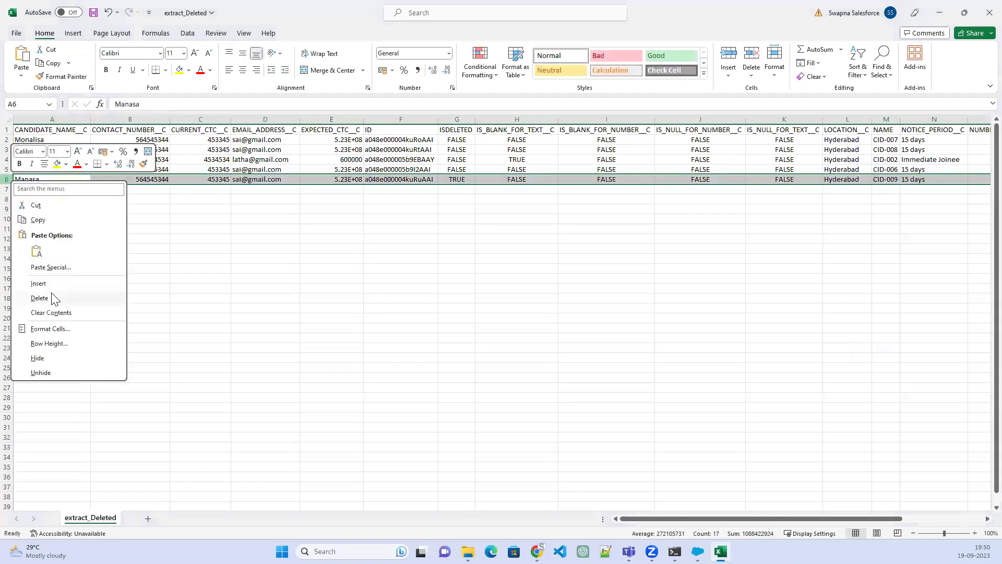
Delete candidate row 6 and rewrite D2's e-mail to match its candidate's name
click(50, 293)
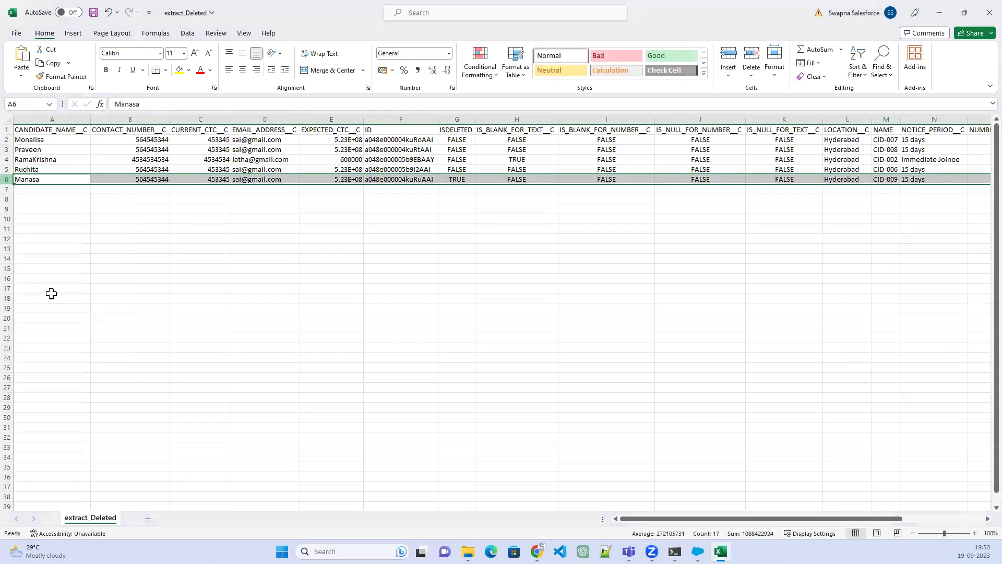
double_click(242, 139)
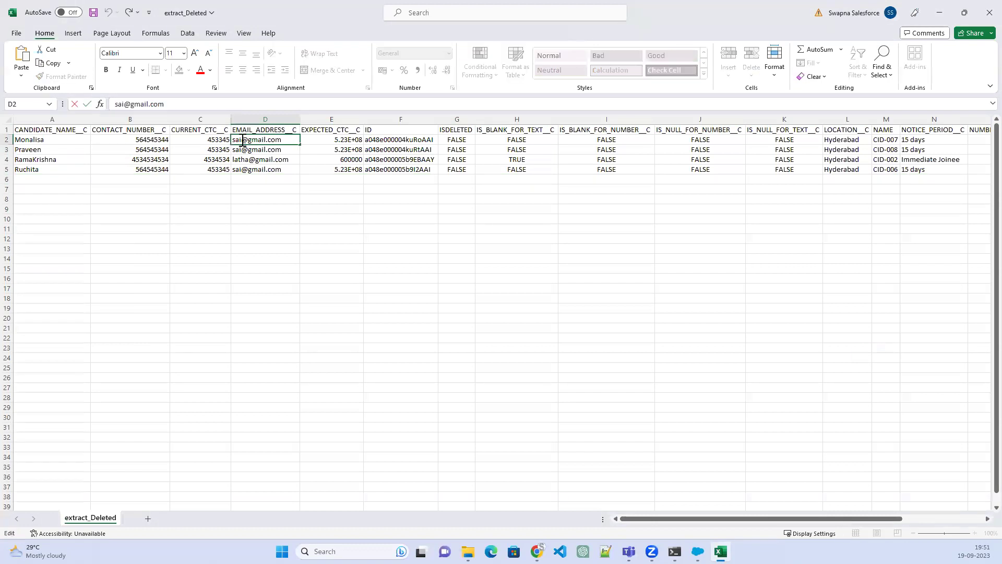
drag(232, 141, 235, 149)
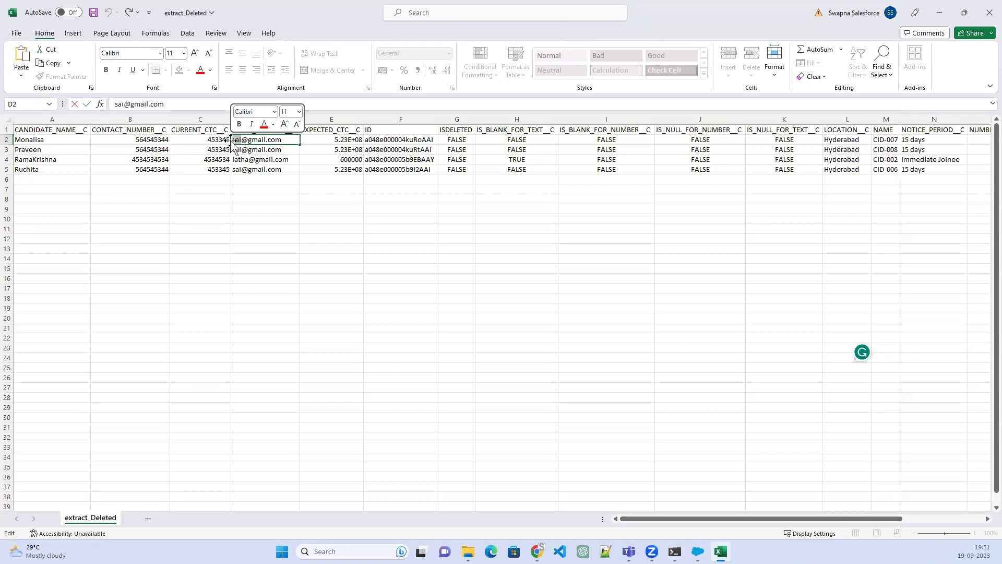
text(Mona)
key(Delete)
key(Delete)
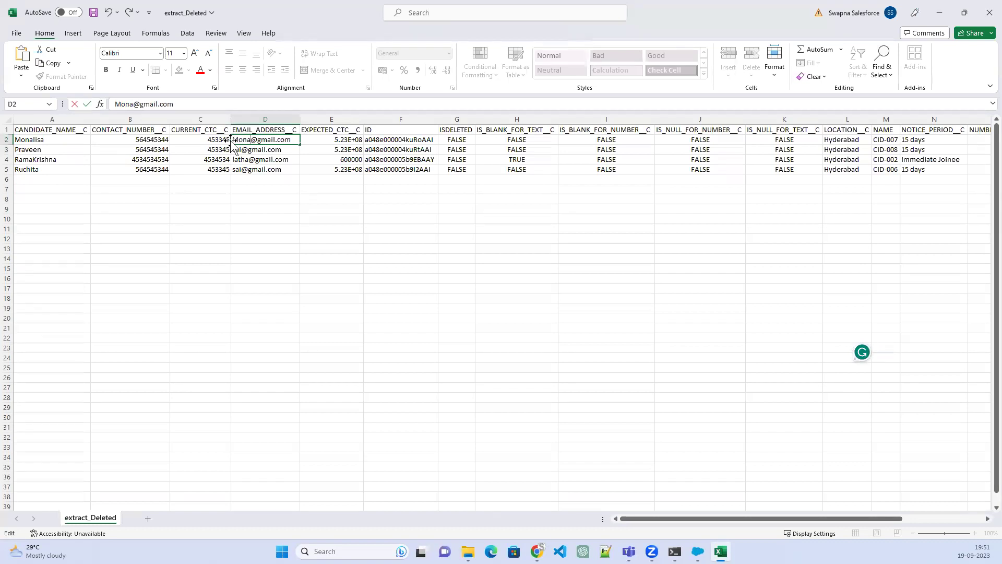
text(lisa)
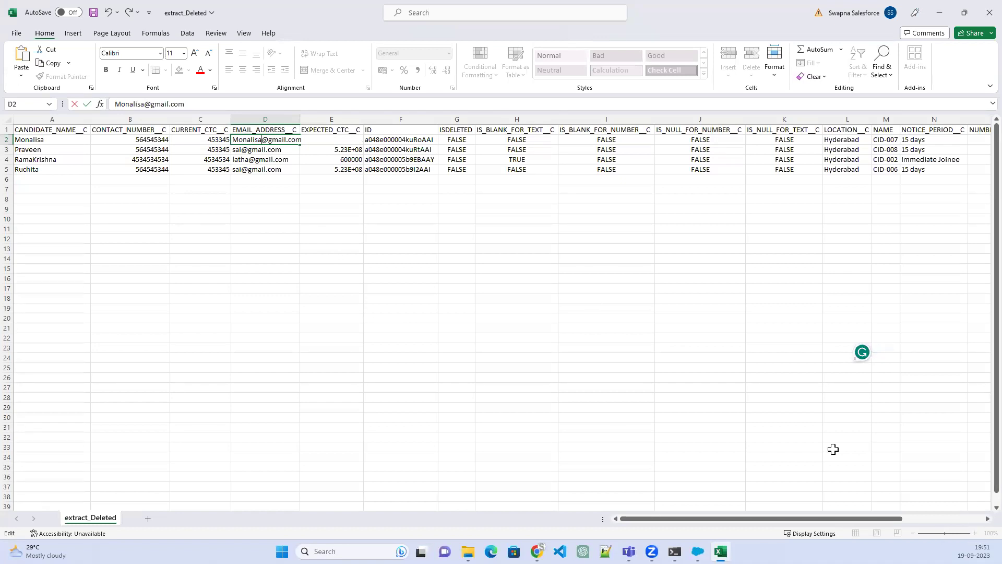
click(594, 298)
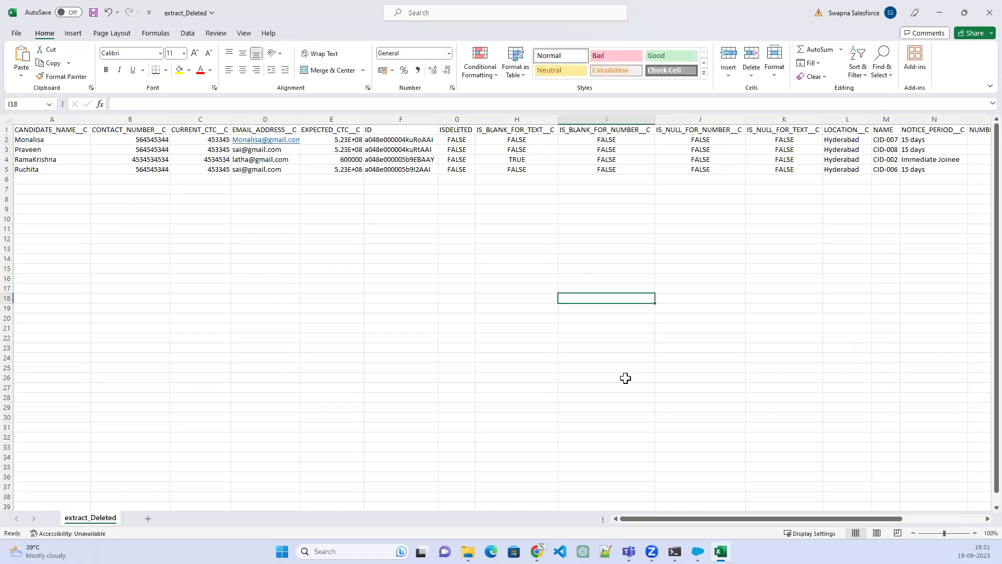
ctrl+scroll(627, 378, up, 1)
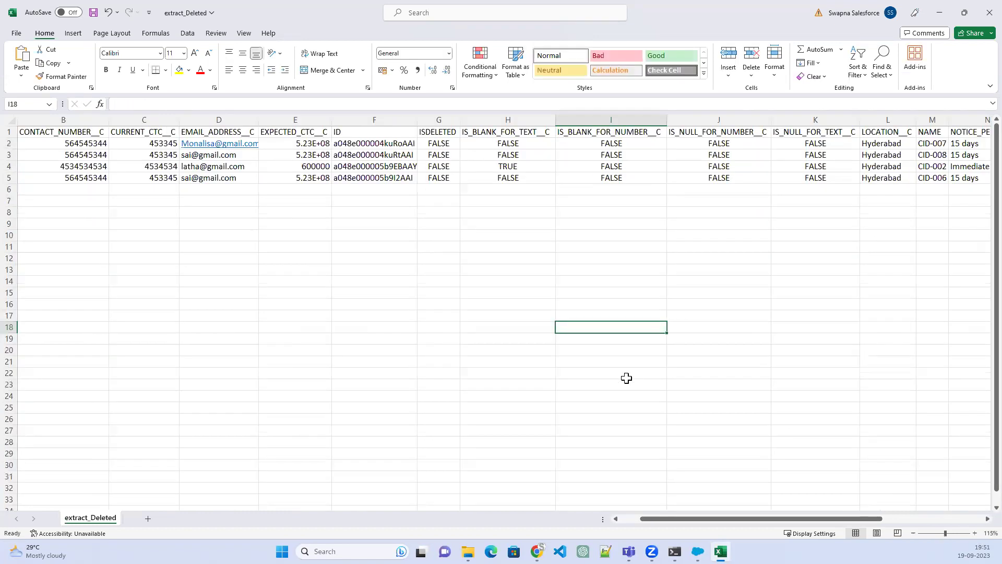
ctrl+scroll(310, 282, up, 2)
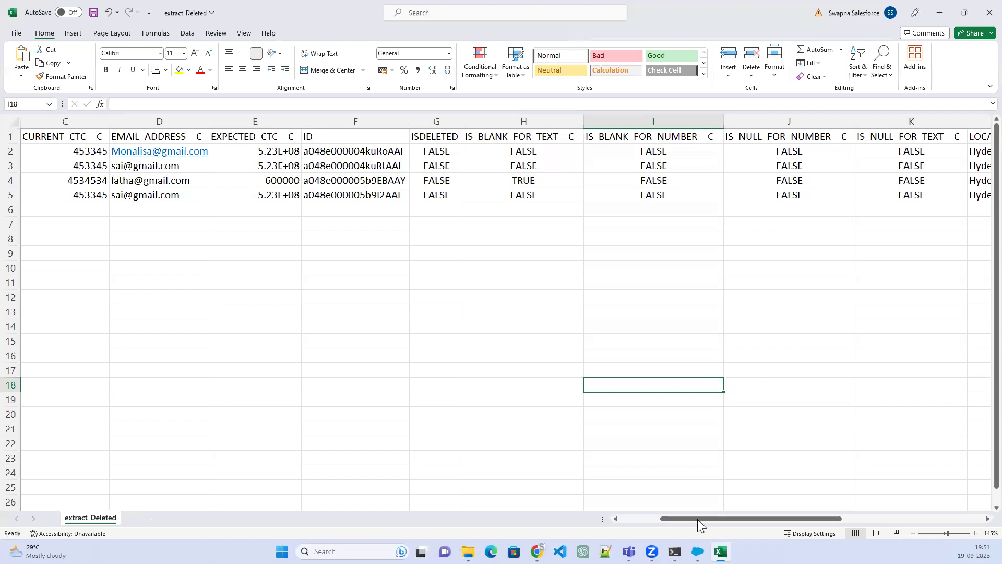
drag(697, 518, 657, 519)
click(366, 165)
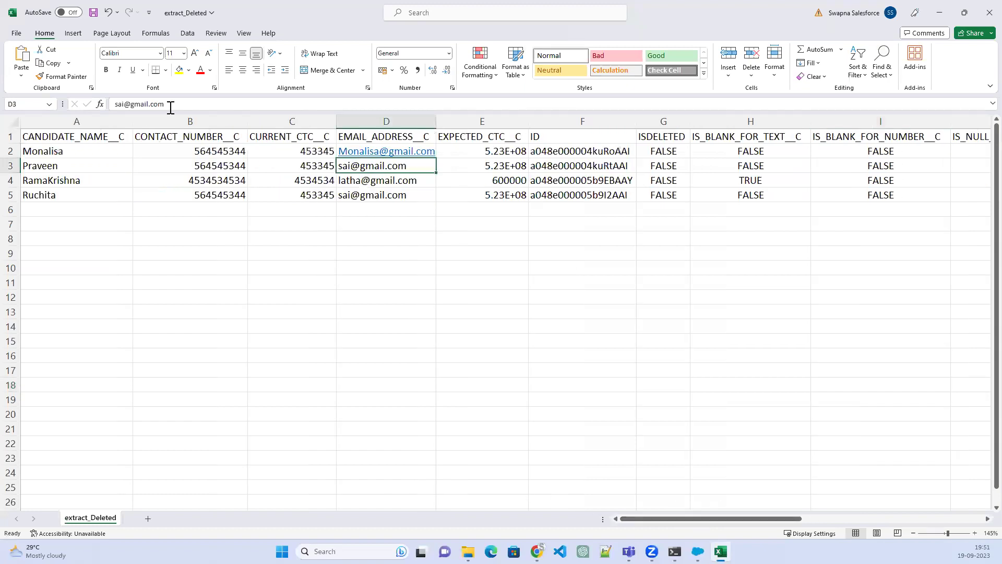
drag(121, 104, 112, 105)
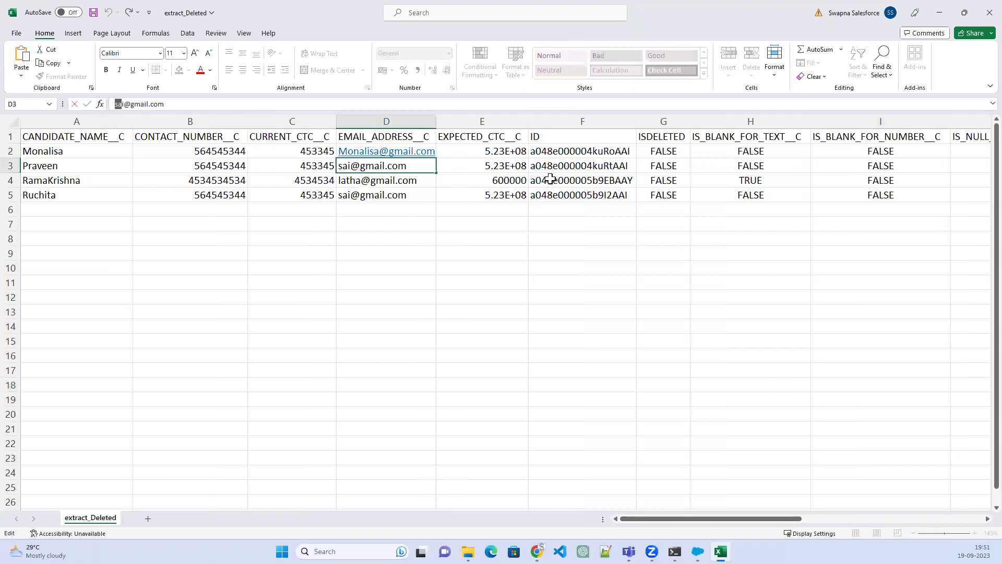
key(Delete)
key(Delete)
text(praveen)
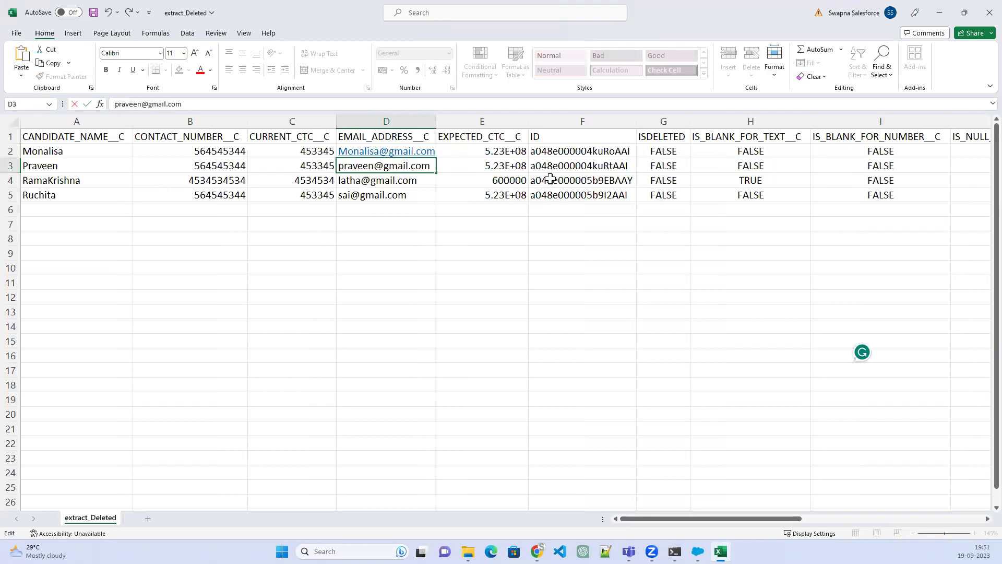
click(345, 180)
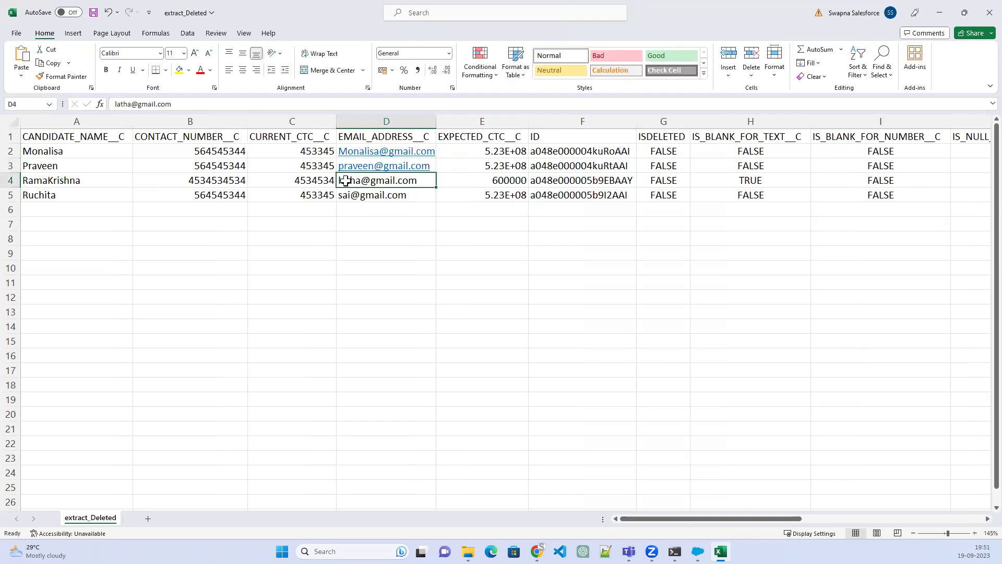
Replace the name parts of the e-mail addresses in D4 and D5
double_click(357, 180)
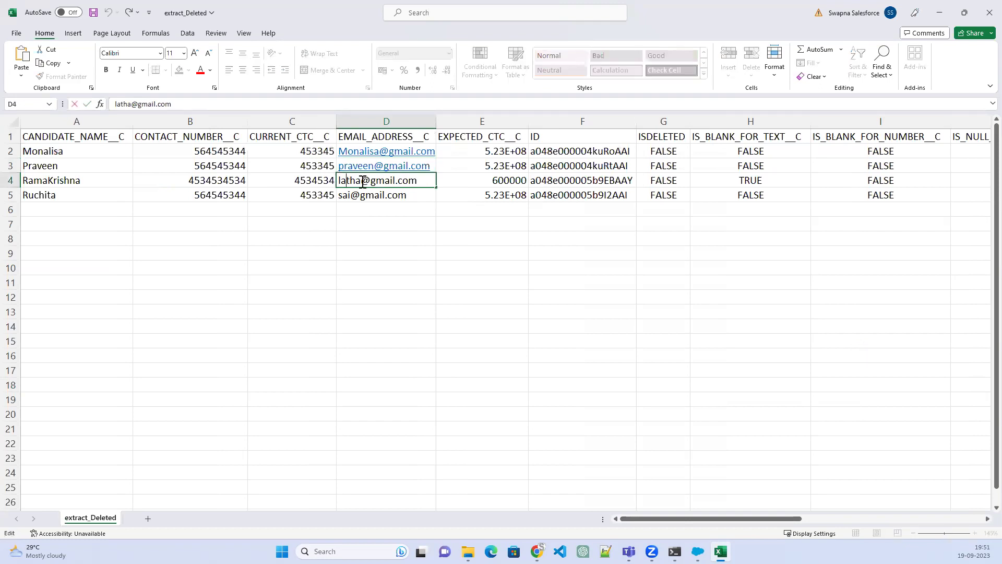
double_click(336, 181)
text(Ram)
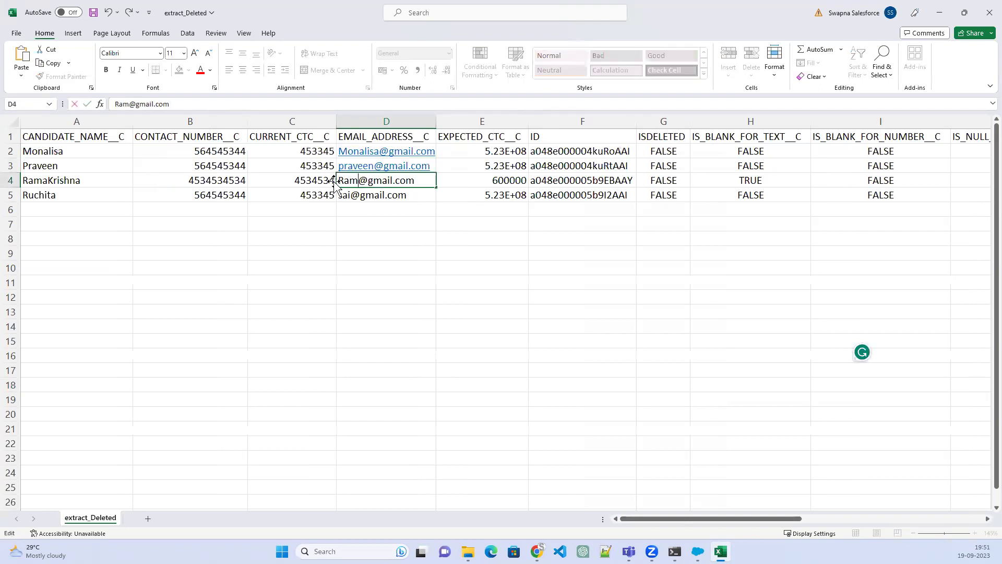
text(Krish)
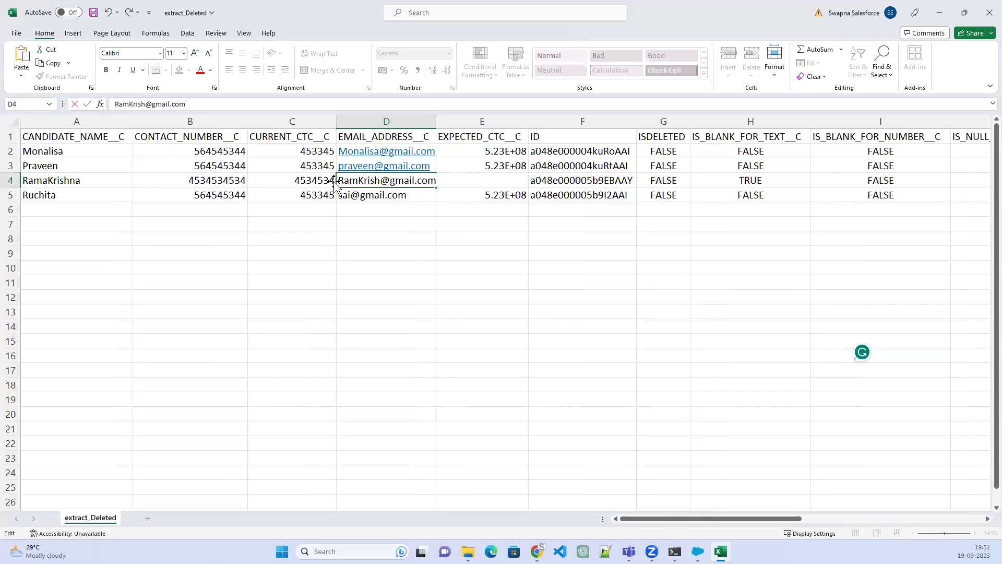
text(na)
double_click(347, 197)
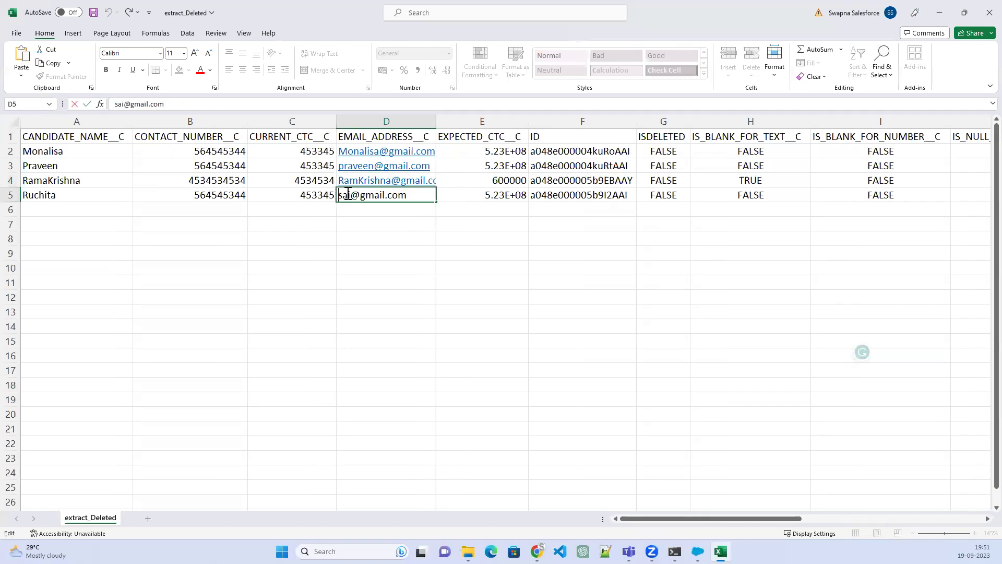
drag(350, 196, 331, 195)
text(Ruchita)
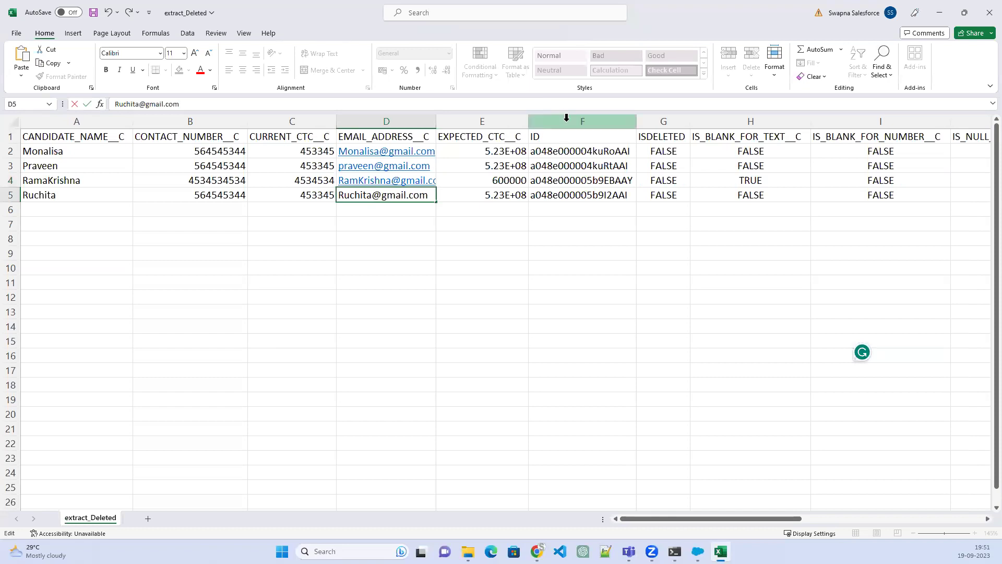
Delete the ID column from the sheet
right_click(566, 117)
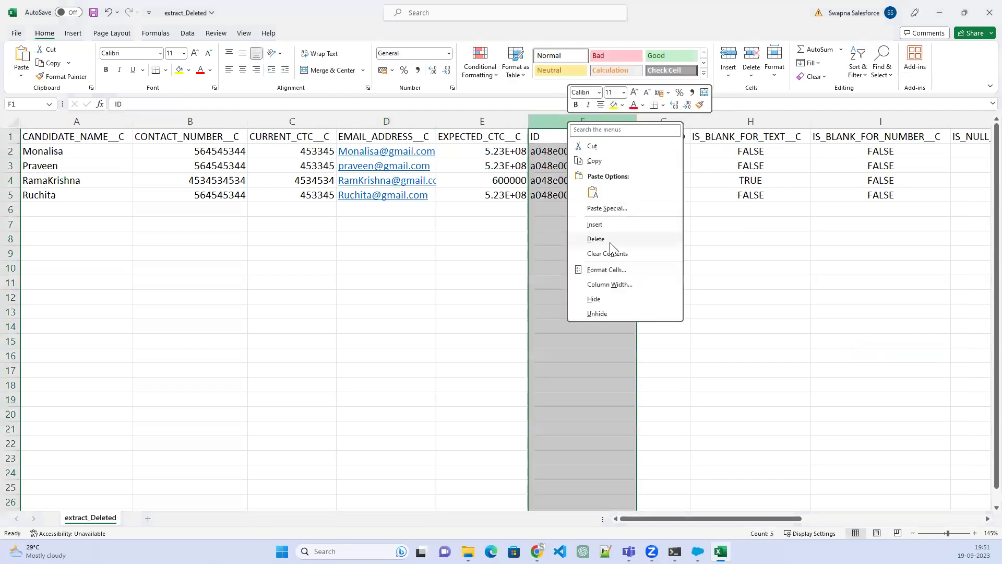
click(596, 239)
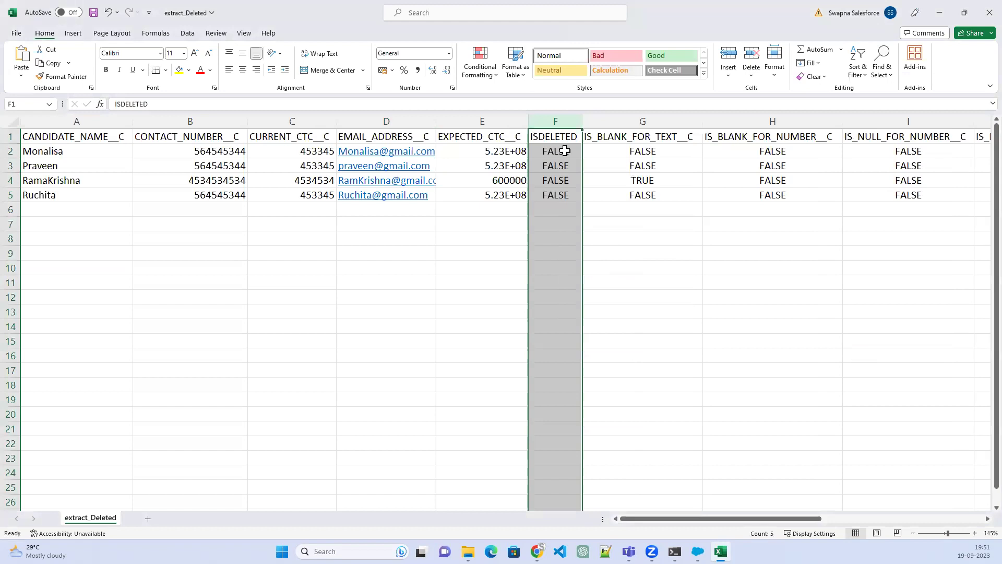
right_click(572, 124)
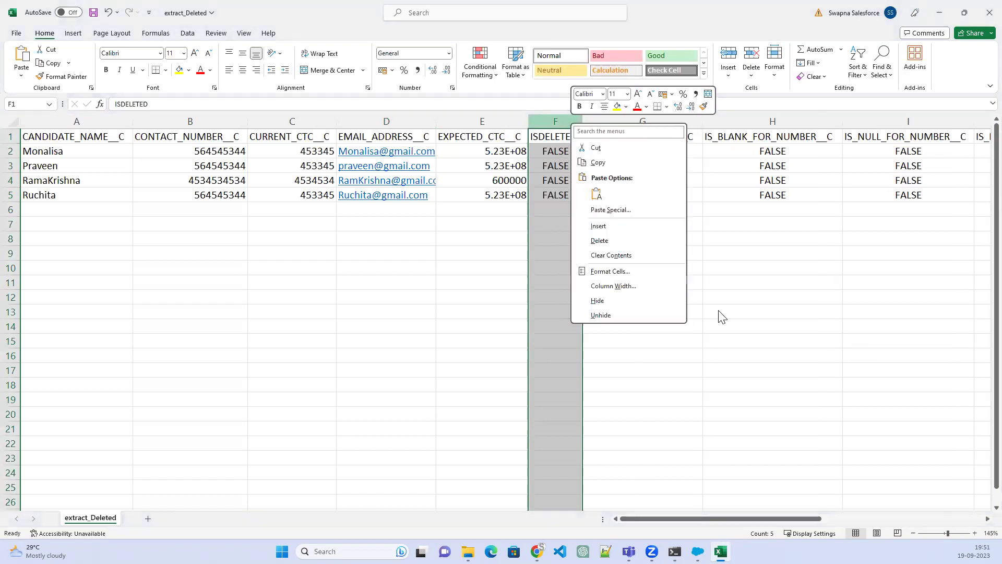
click(660, 163)
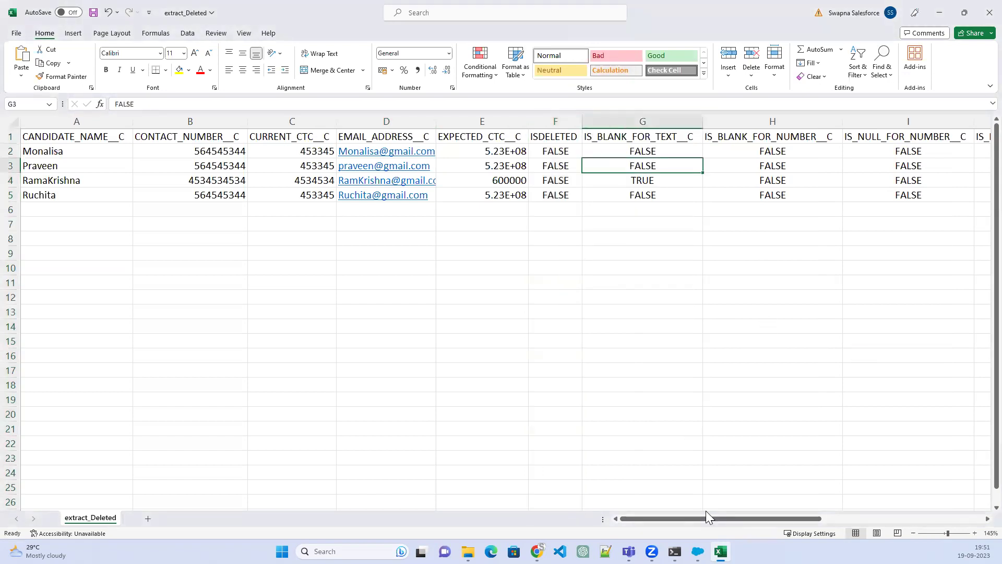
drag(740, 519, 597, 109)
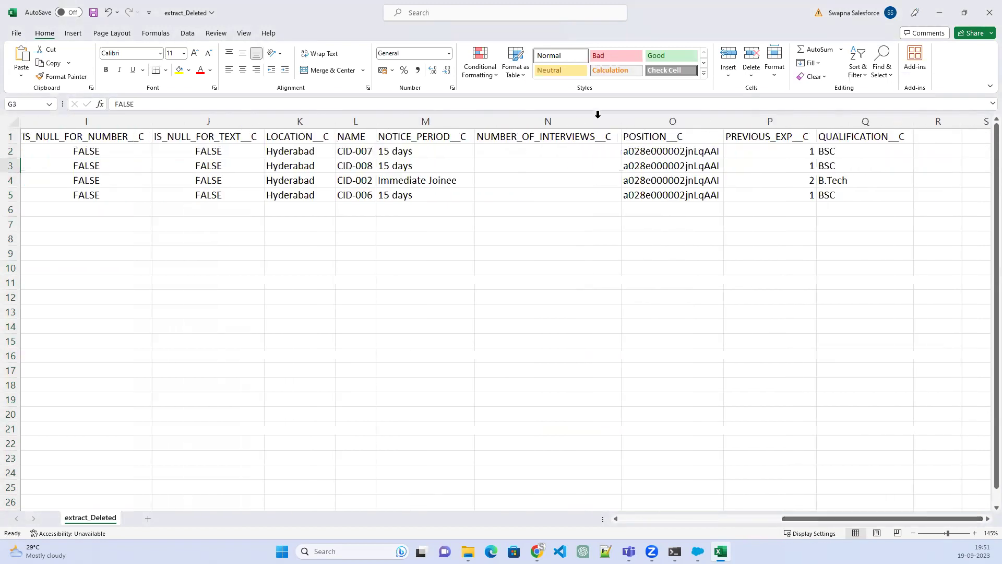
Fill the Number_of_Interviews__c cells N2:N5 with 1, 2, 1 and 1
click(527, 151)
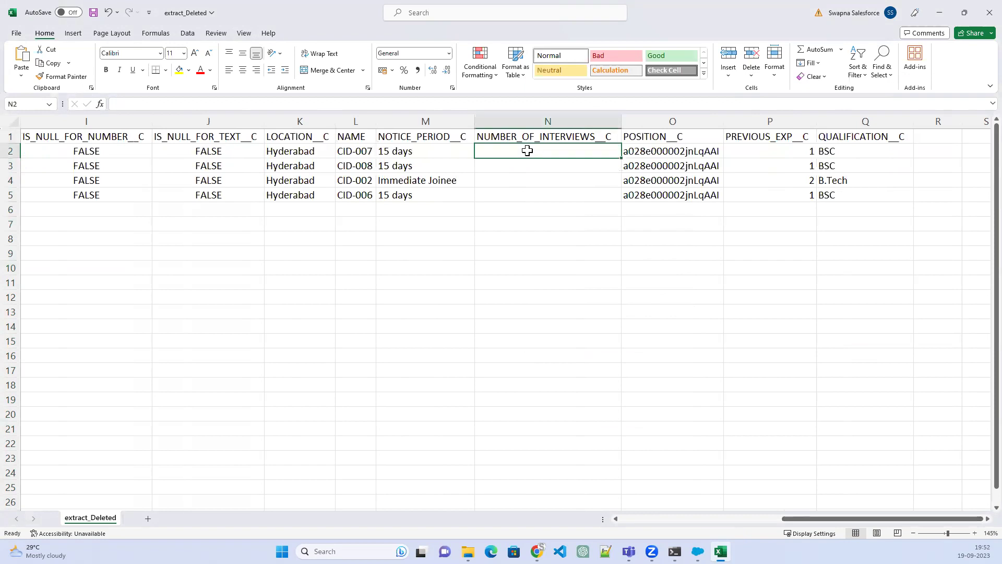
text(1)
key(Return)
text(2)
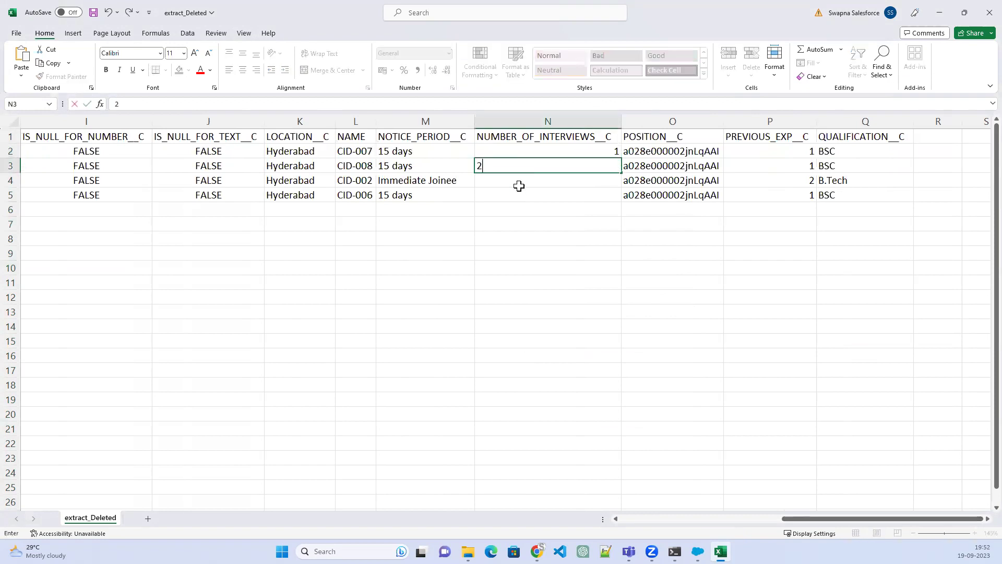
key(Return)
text(1)
click(680, 241)
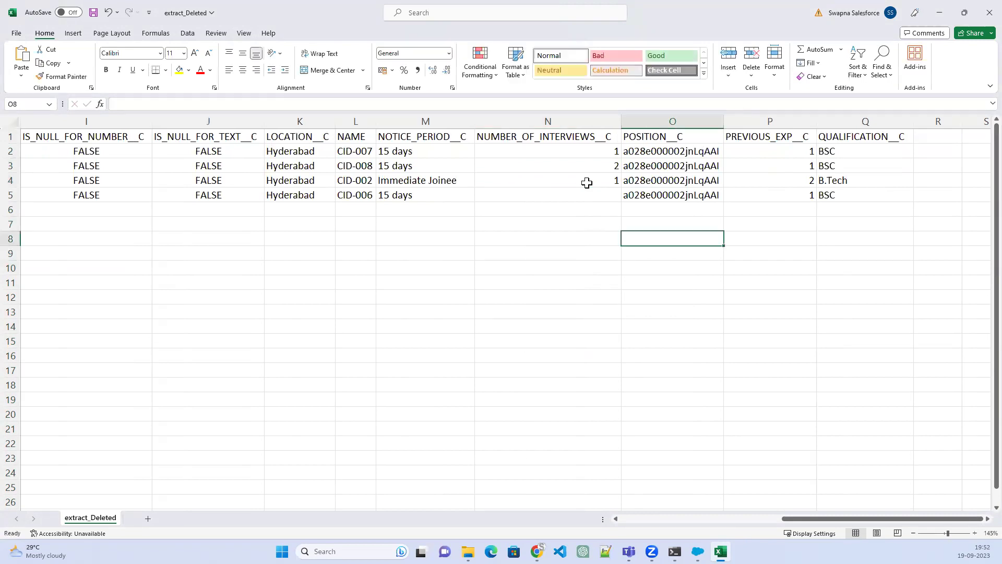
click(728, 281)
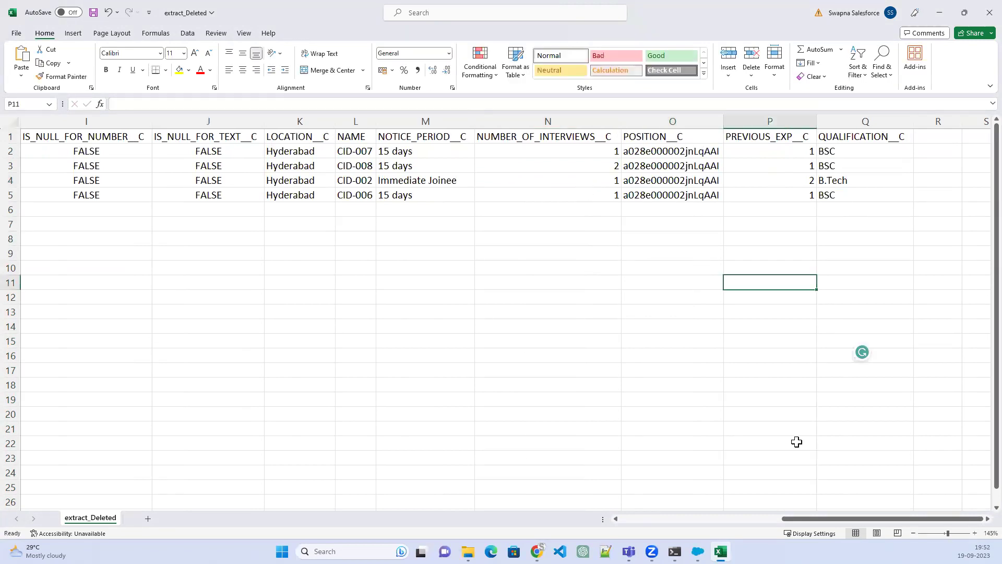
drag(810, 521, 545, 505)
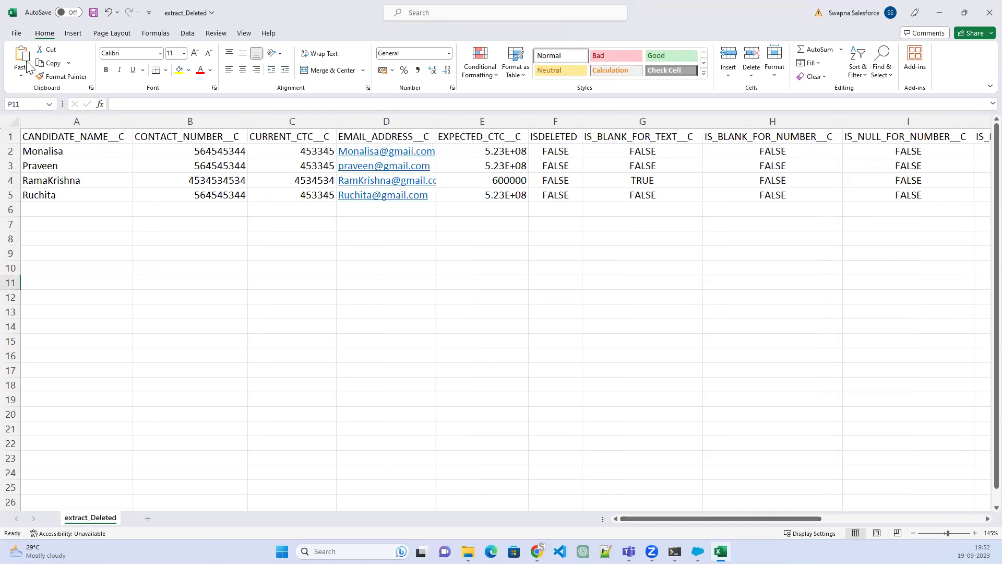
In Save As, create a new folder named 'insert' under 1909 and open it
click(17, 33)
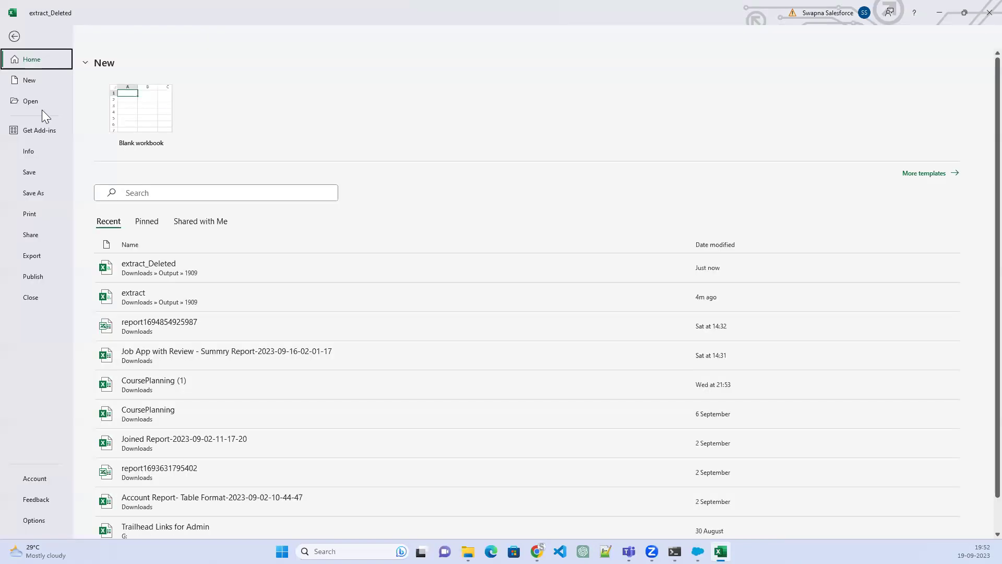
click(38, 196)
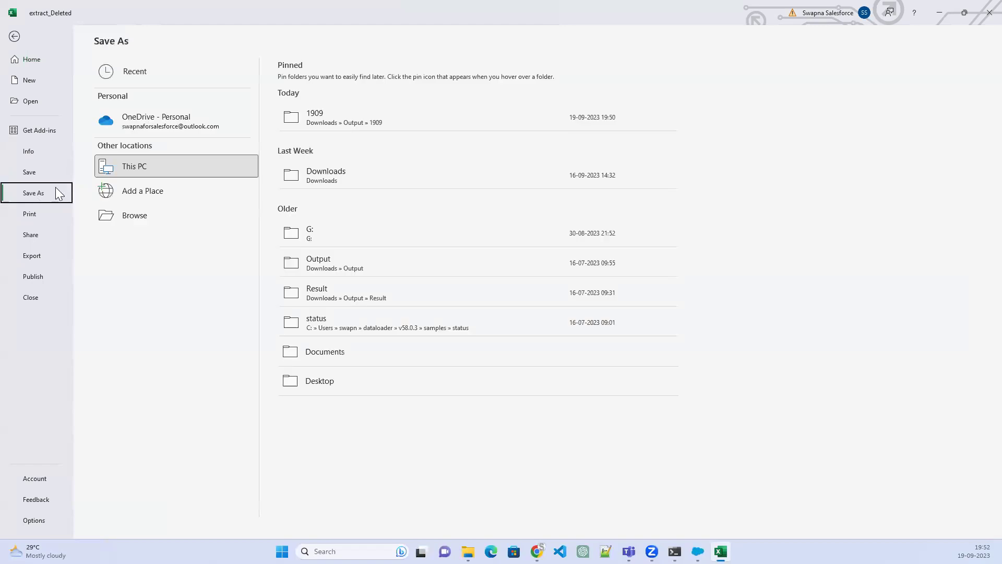
click(331, 116)
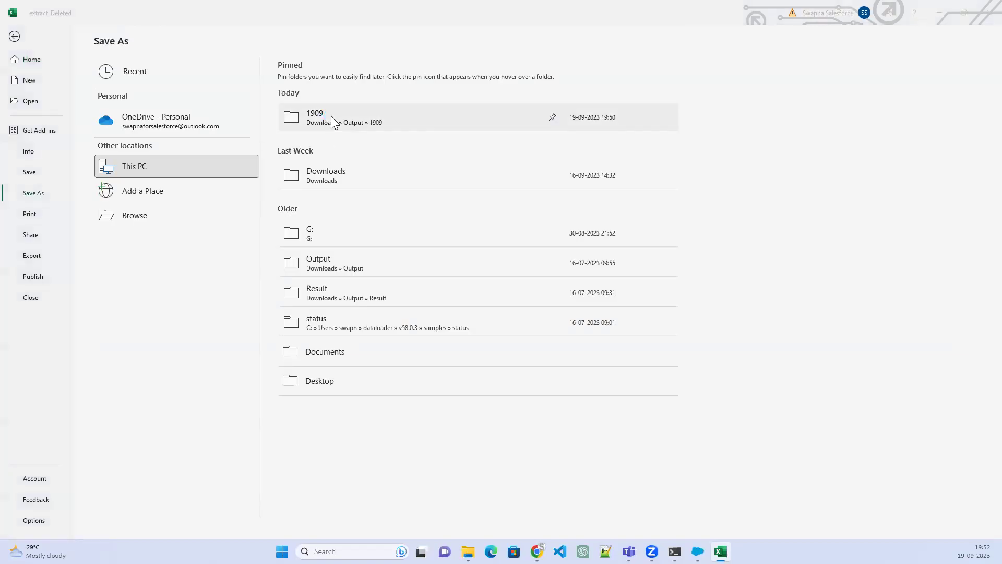
click(73, 52)
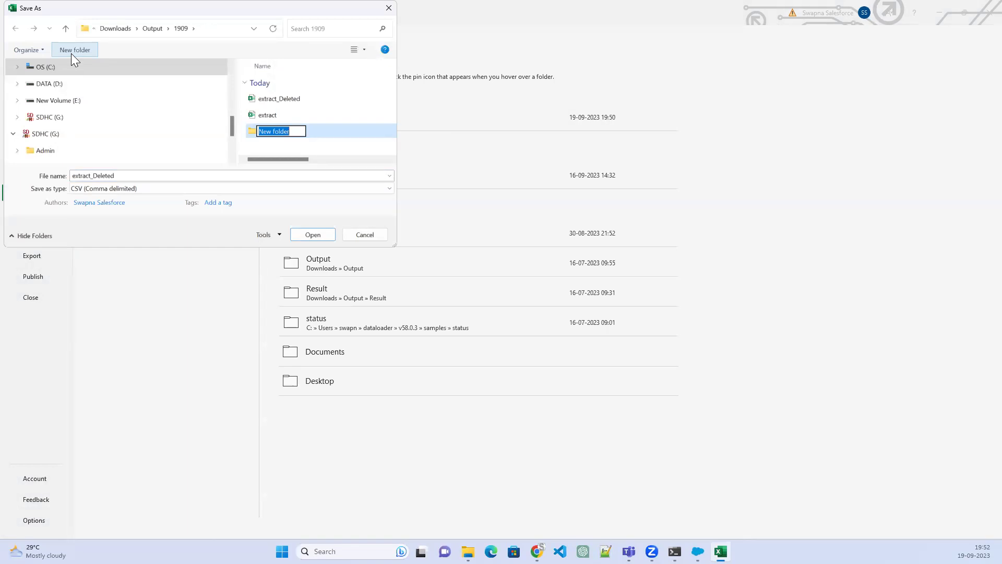
text(insert)
click(309, 135)
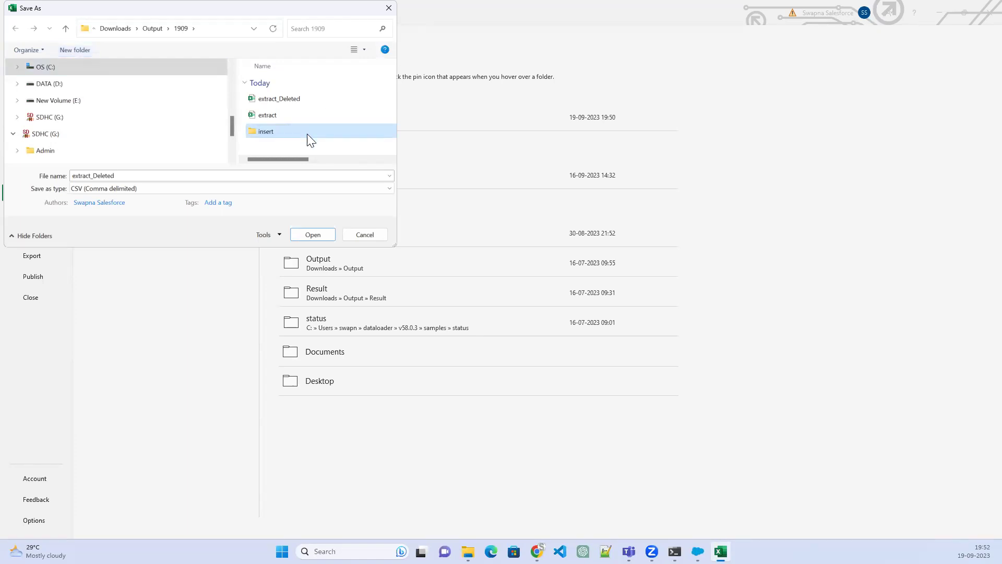
double_click(279, 132)
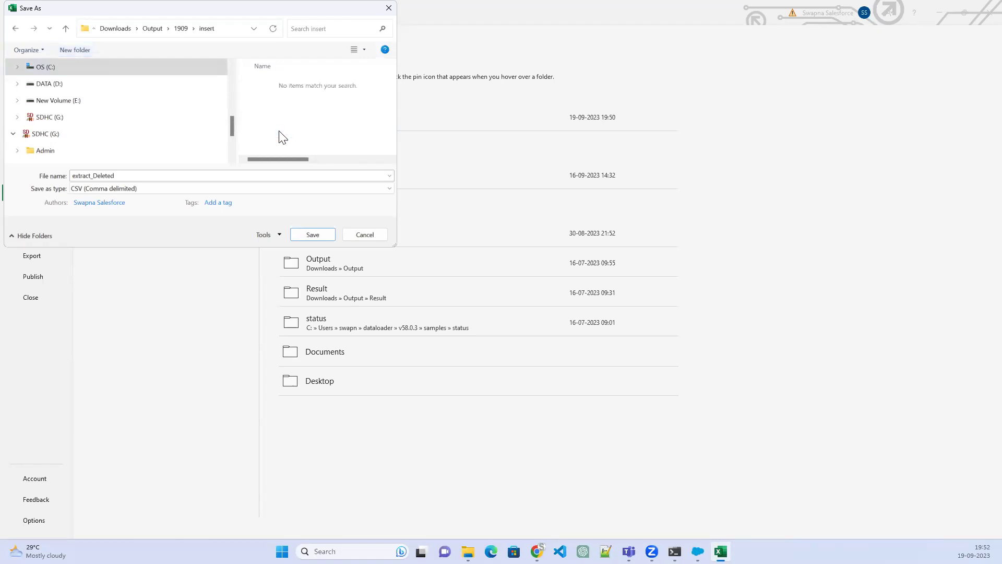
Save the sheet as NewRecords.csv (CSV Comma delimited) and exit Excel
double_click(150, 177)
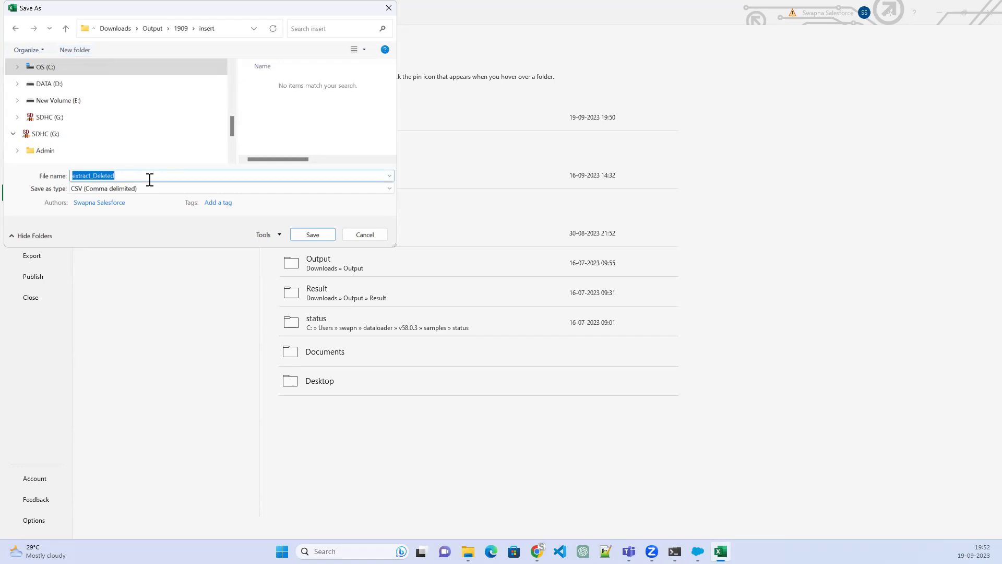
text(NewRecords)
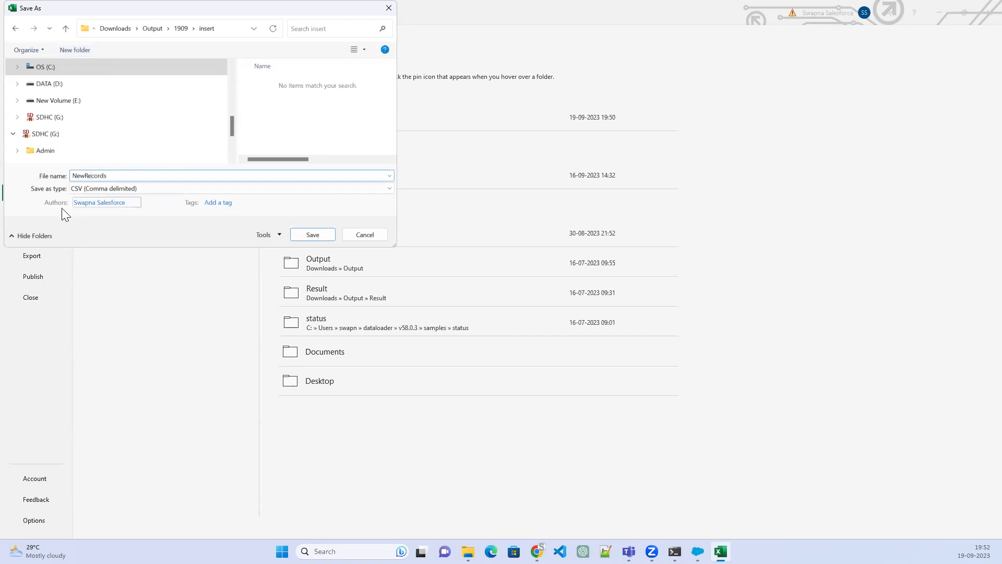
click(313, 234)
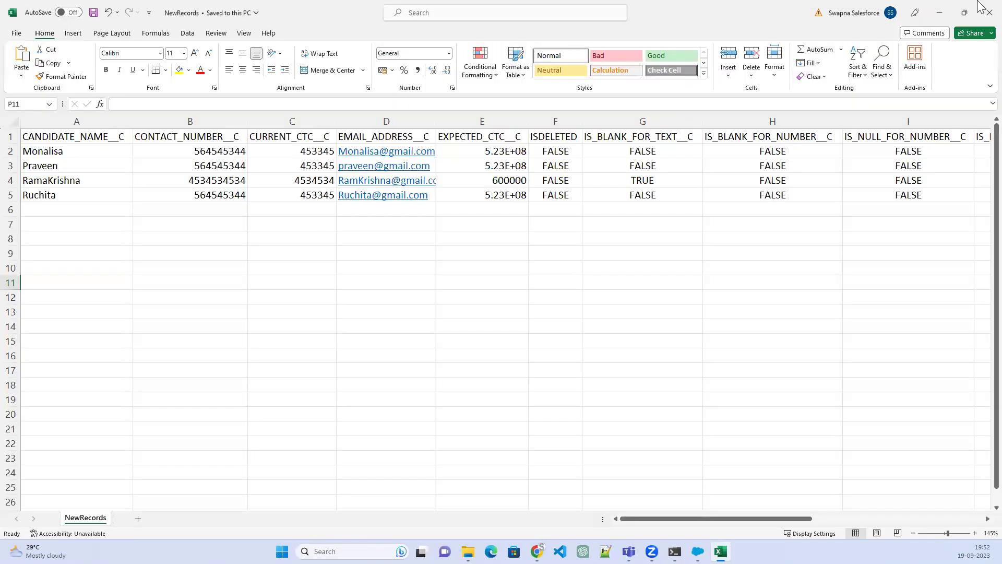
click(981, 12)
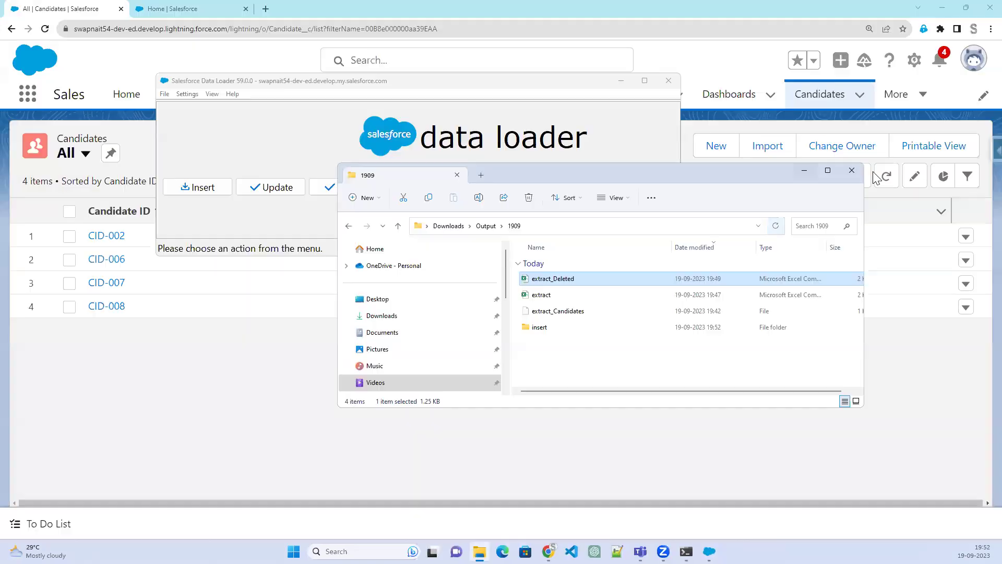
Start a Candidate__c insert using NewRecords.csv from the insert folder and advance the wizard
click(213, 192)
click(213, 187)
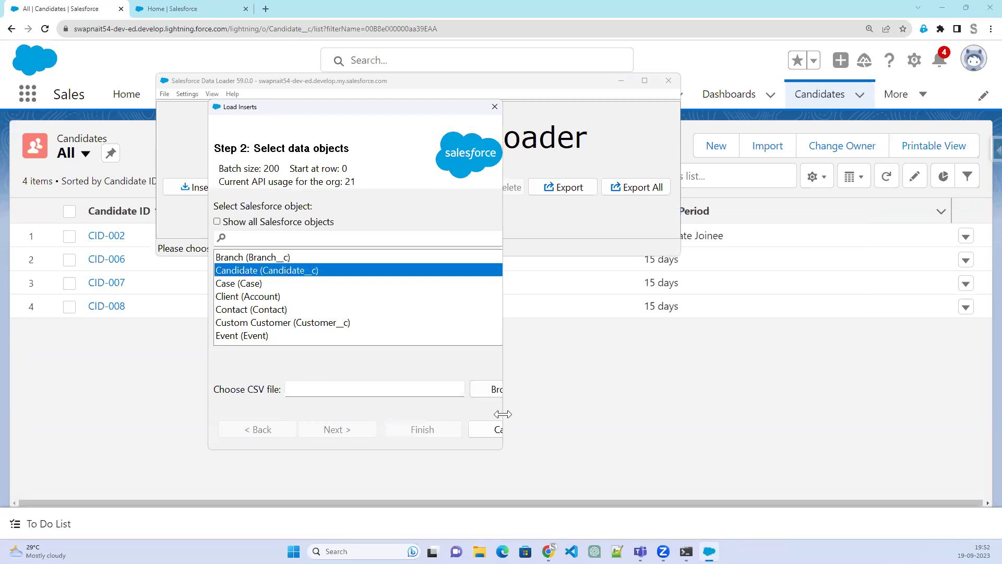
drag(502, 414, 790, 414)
click(729, 396)
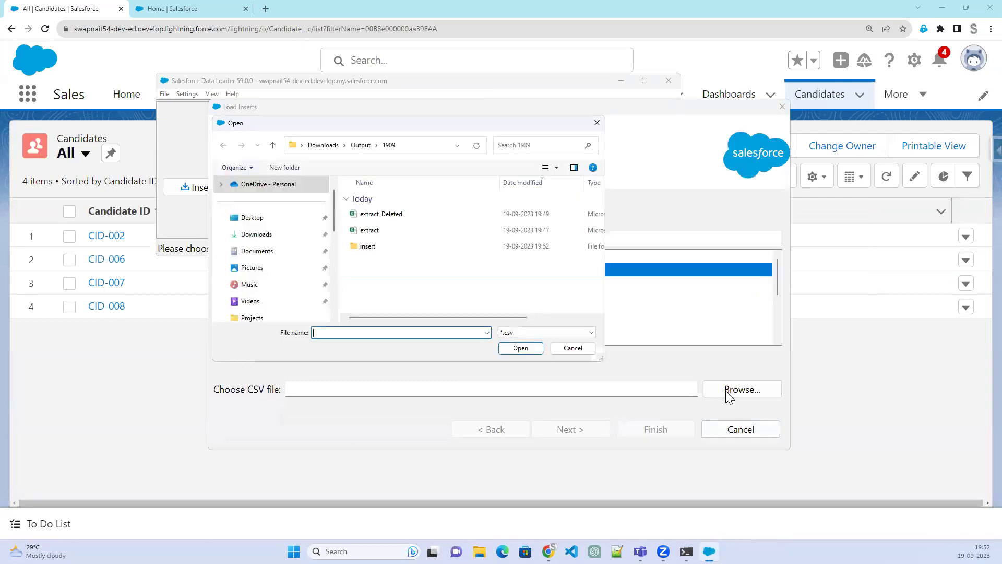
double_click(379, 245)
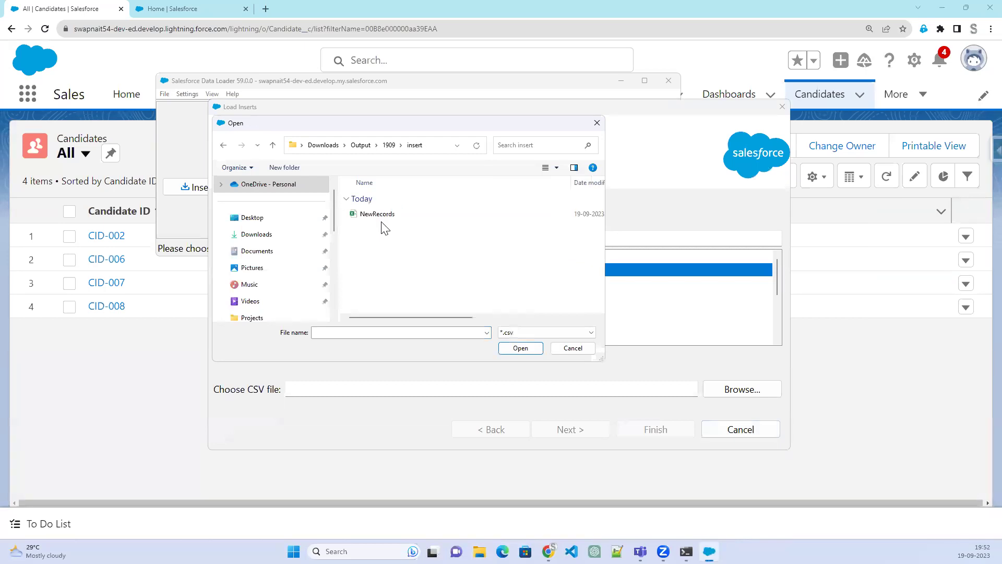
click(380, 214)
click(514, 350)
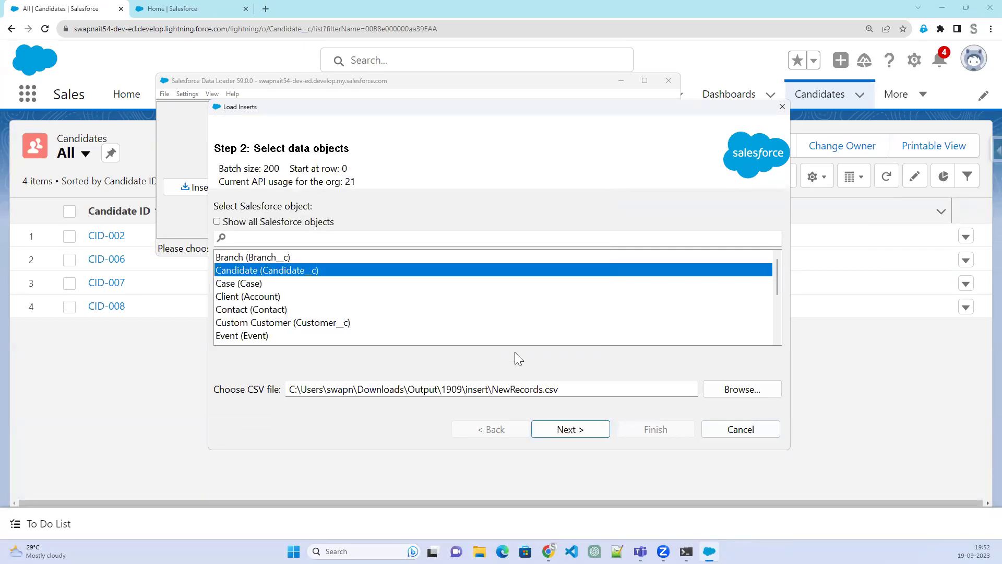
click(578, 434)
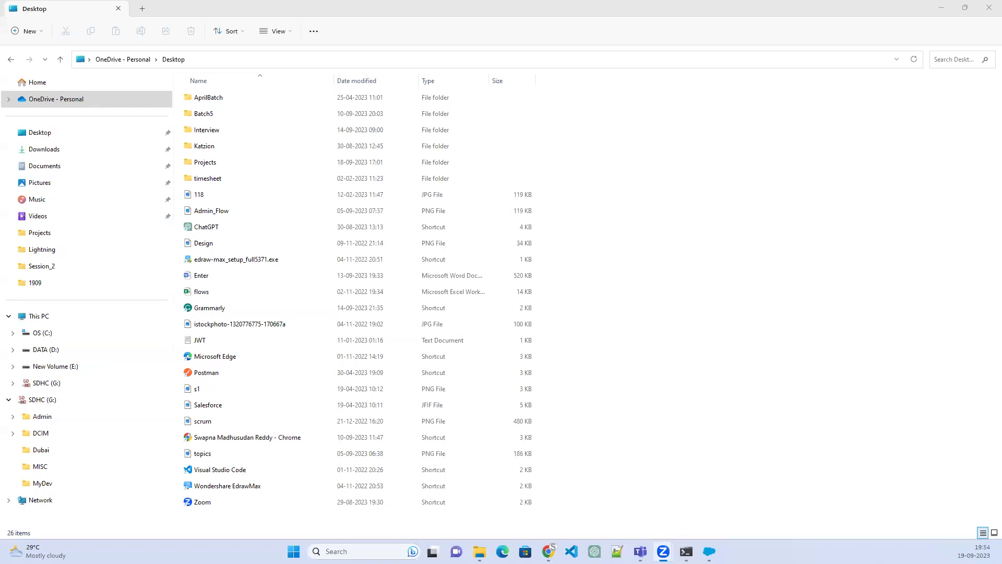
Retry advancing with NewRecords.csv, dismiss the Invalid CSV file format error, and return to File Explorer
click(941, 7)
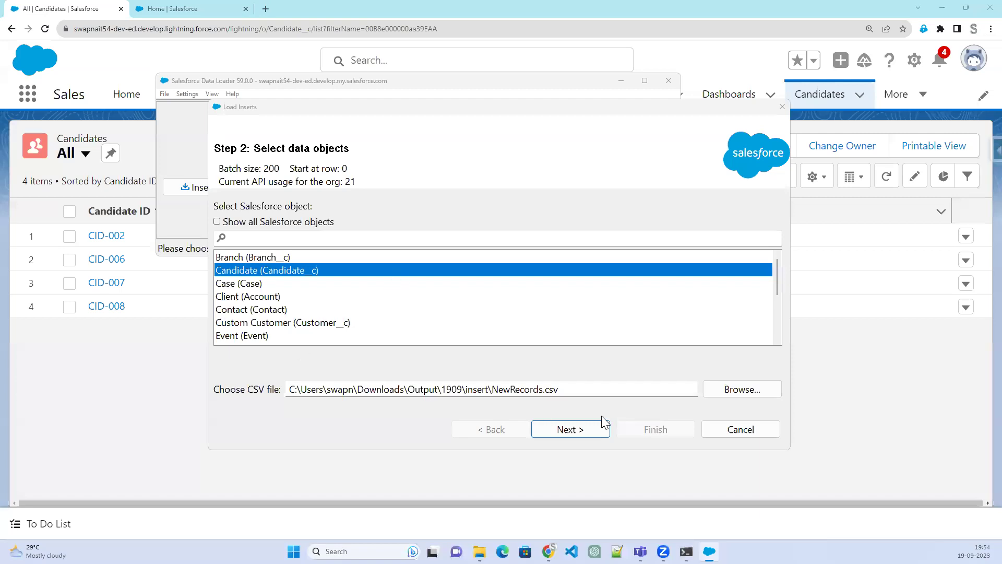
click(577, 442)
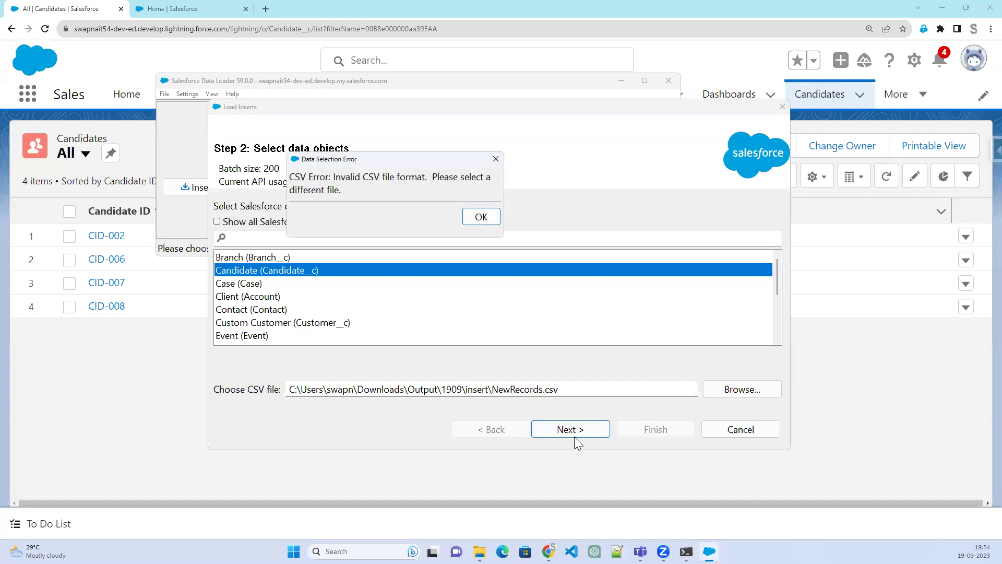
click(479, 219)
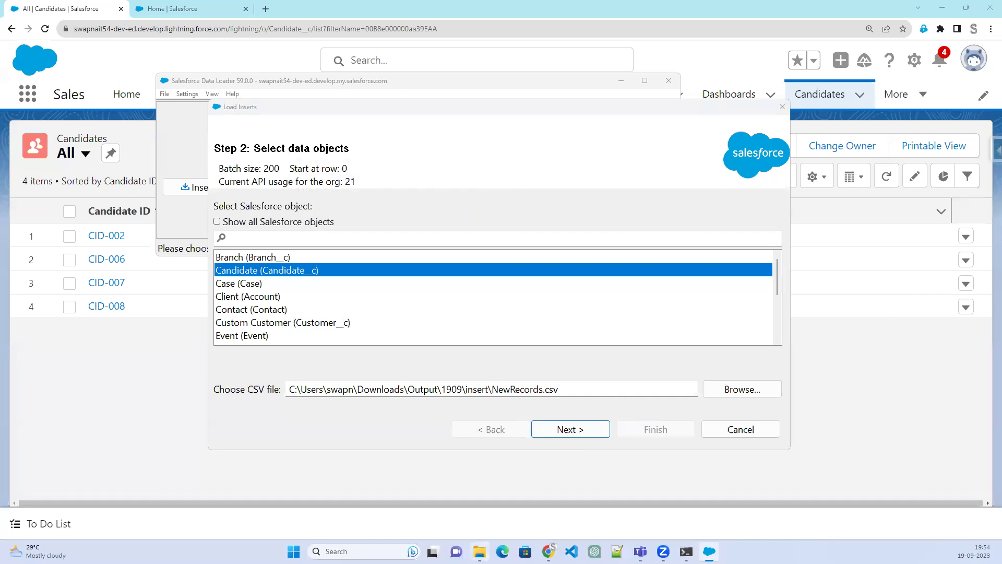
click(480, 551)
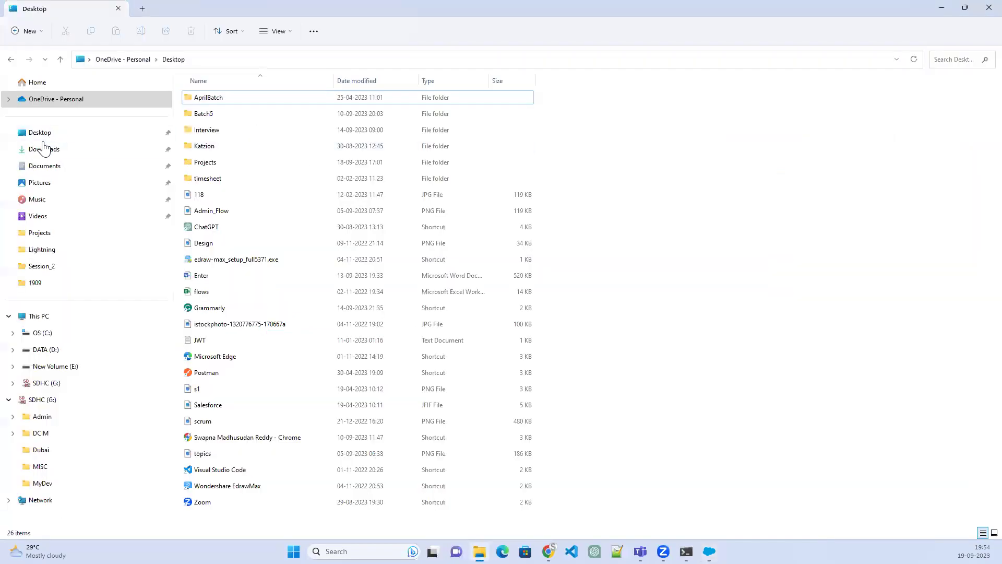
Navigate File Explorer to Downloads > Output > 1909 > insert
click(44, 150)
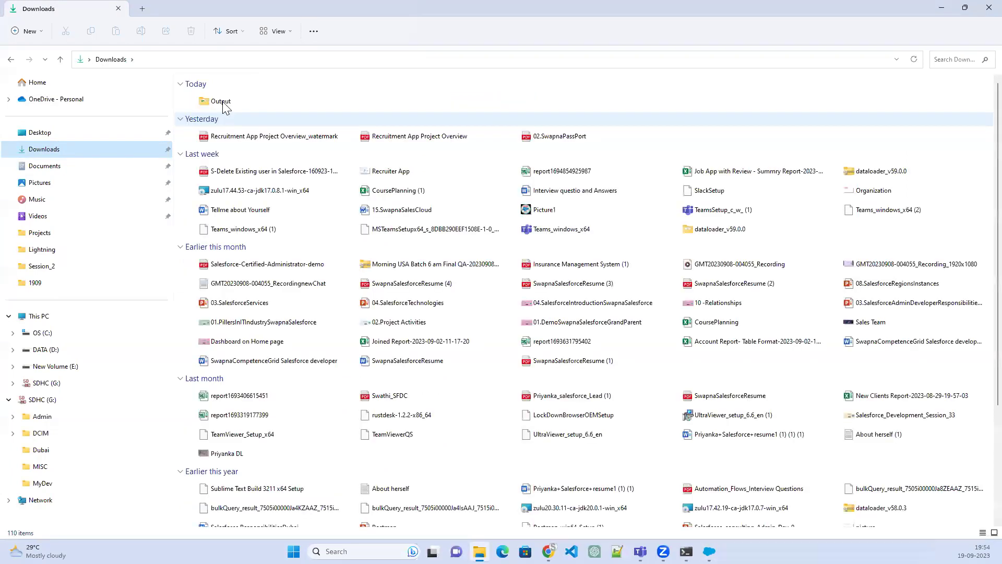
double_click(221, 102)
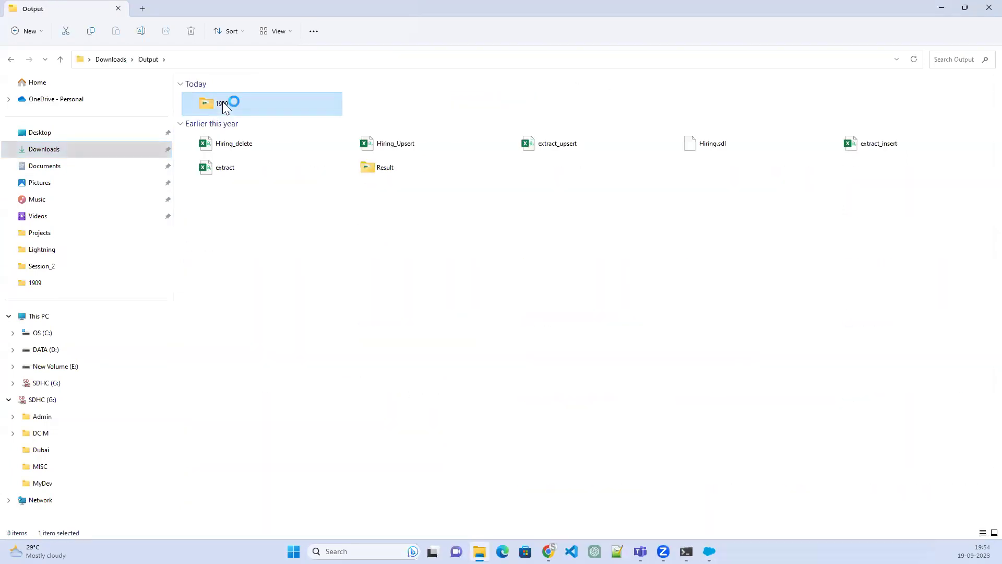
double_click(222, 103)
double_click(212, 162)
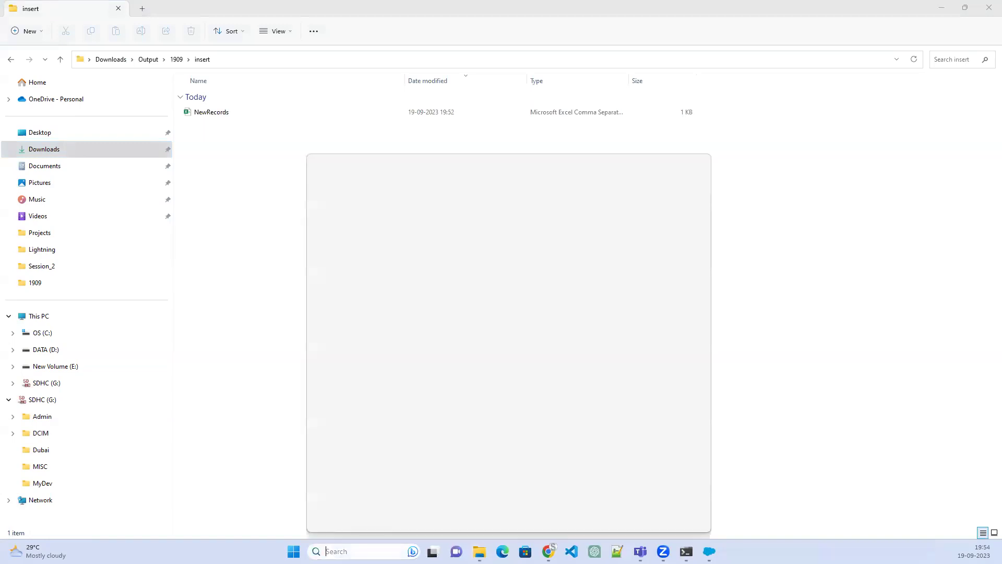
Launch Excel from search and create a blank workbook
click(340, 551)
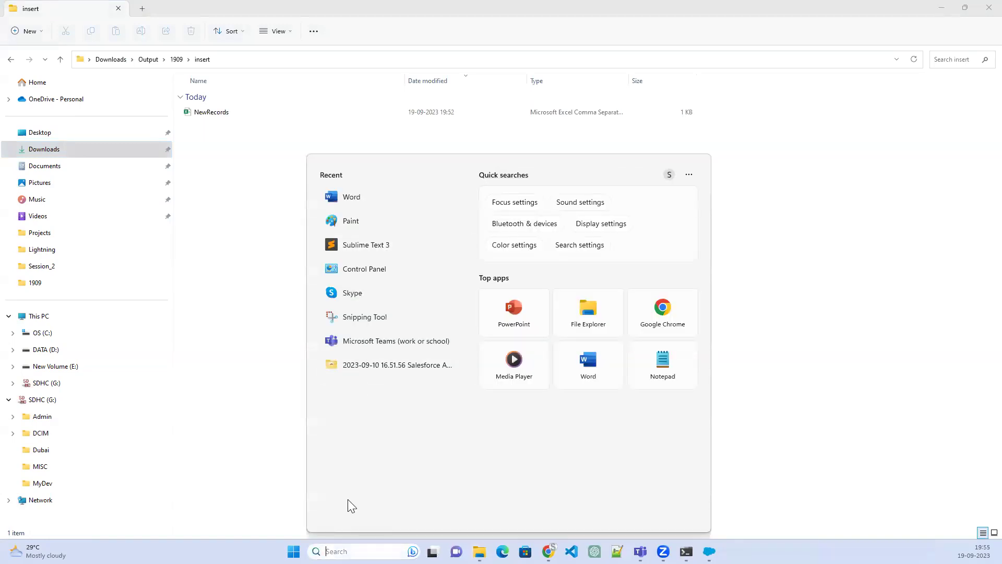
text(Excel)
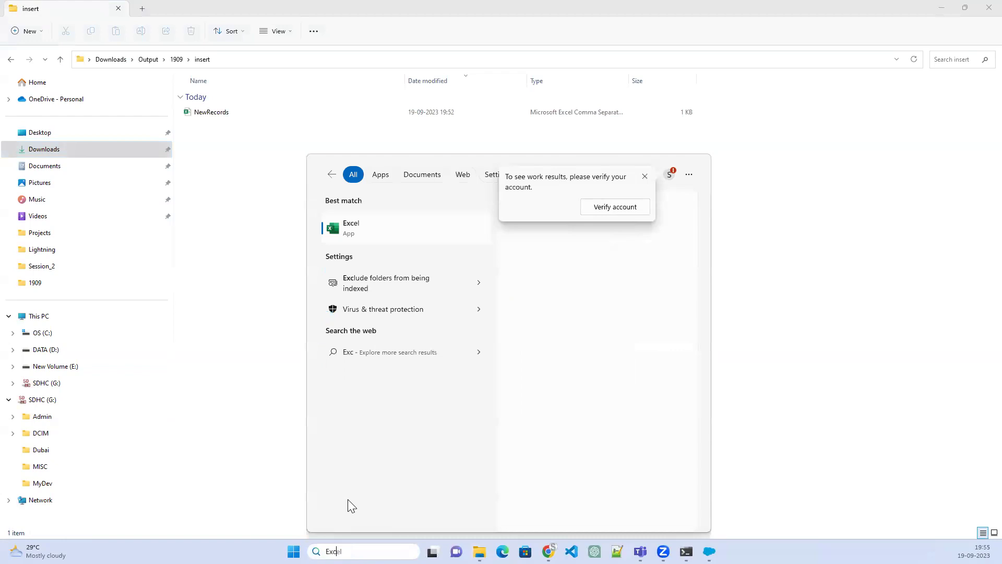
click(362, 229)
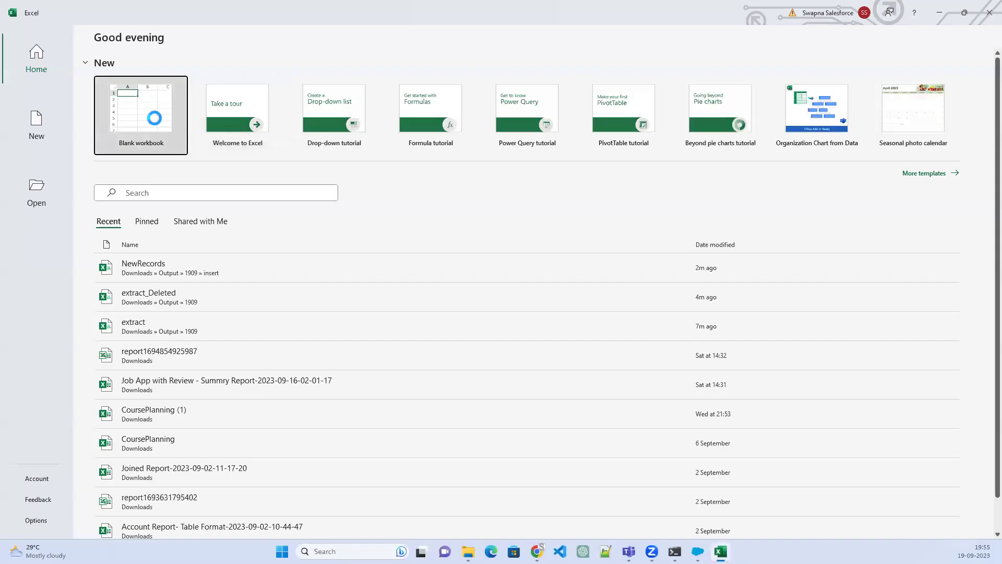
click(154, 118)
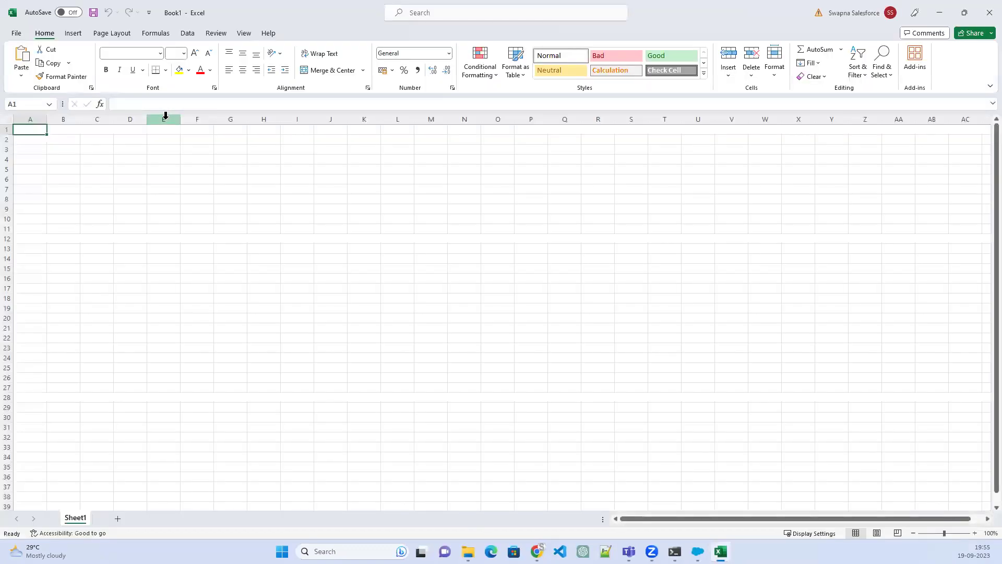
Copy the A1:Q5 candidate data from NewRecords and paste it into Book1
key(alt+Tab)
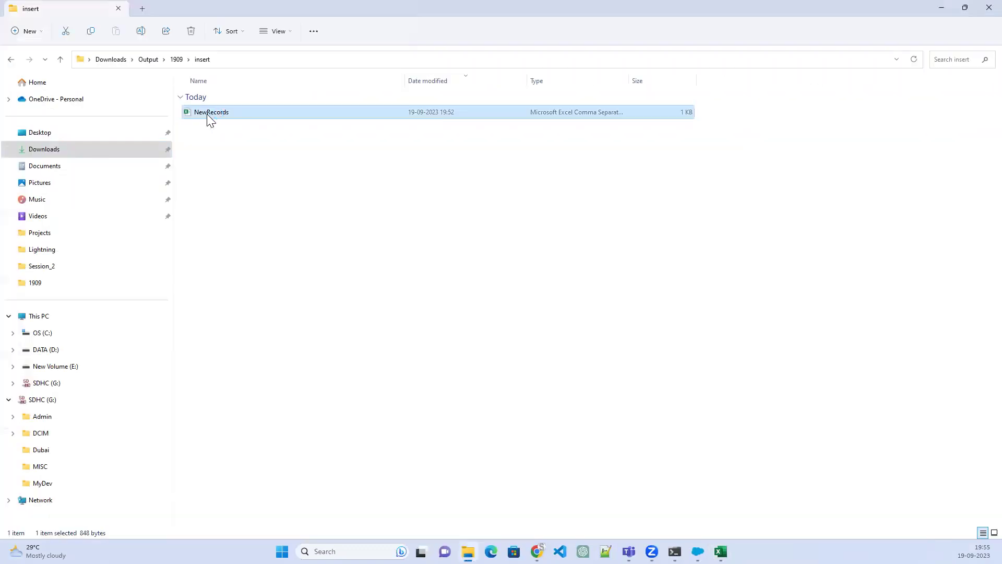
key(alt+Tab)
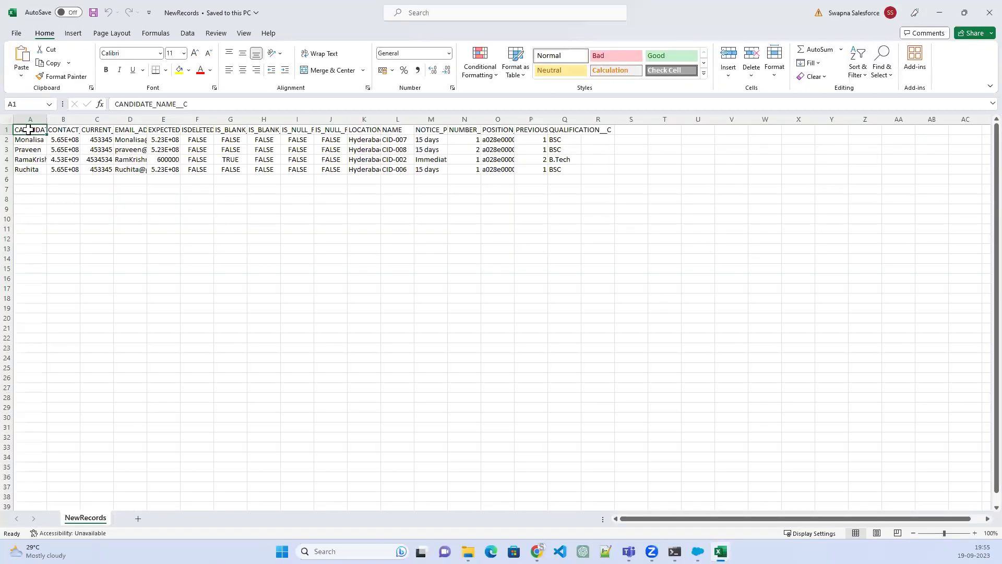
drag(29, 129, 592, 164)
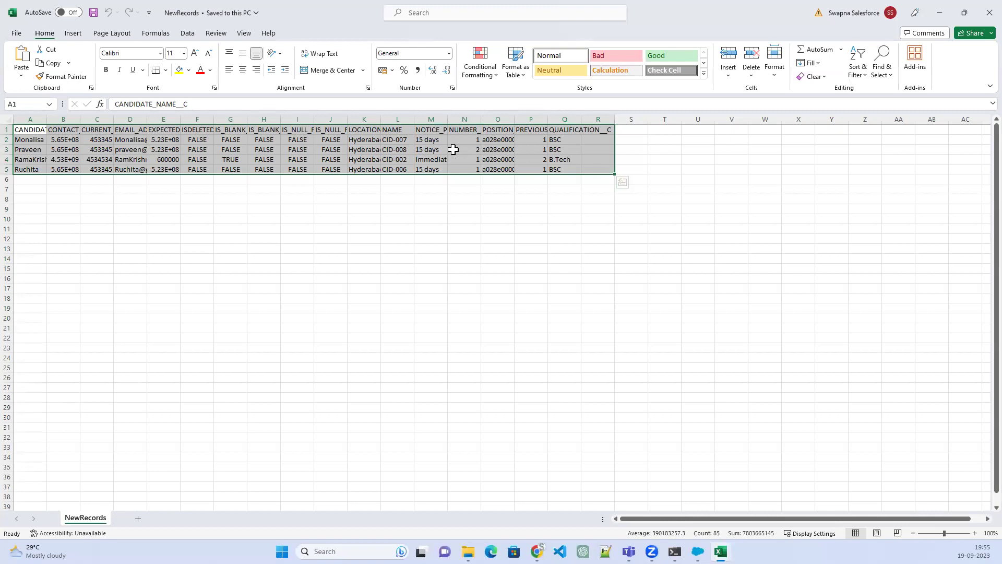
click(473, 150)
drag(26, 130, 555, 167)
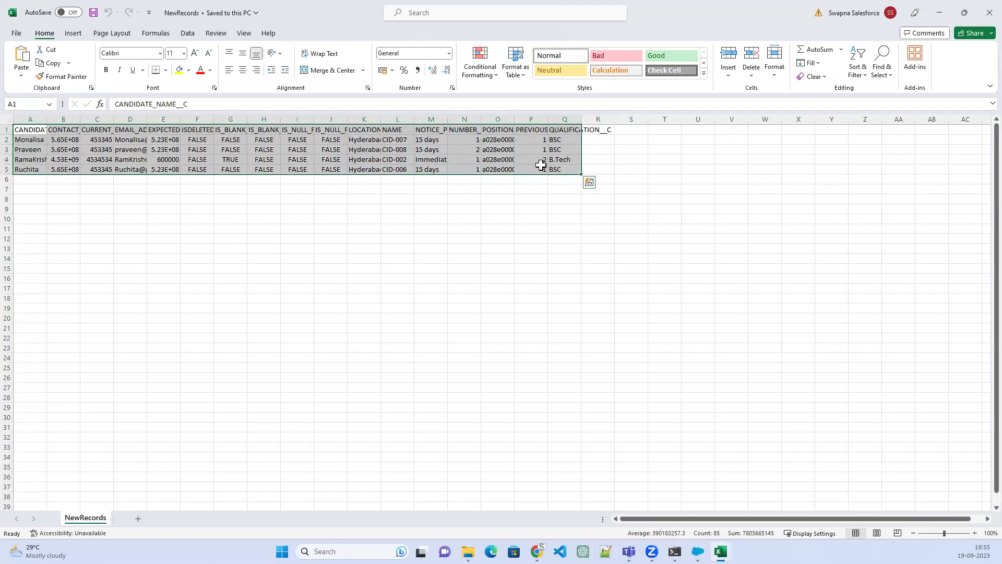
right_click(543, 165)
click(577, 208)
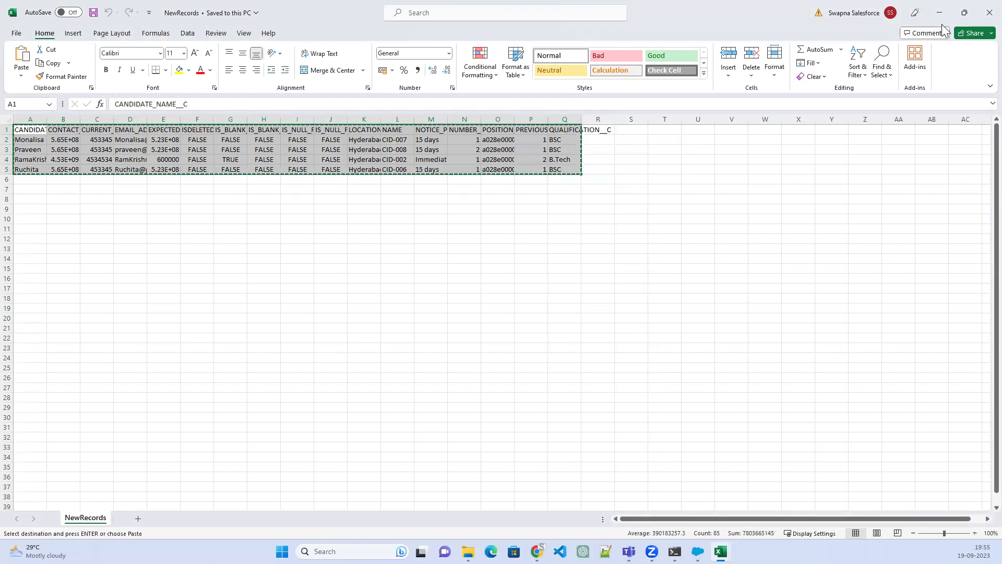
key(super+Down)
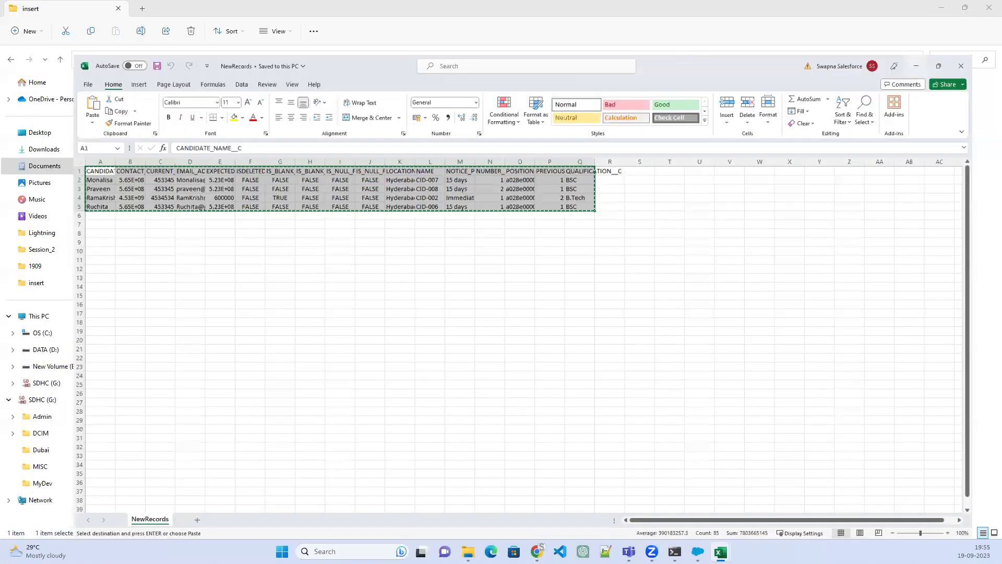
click(684, 490)
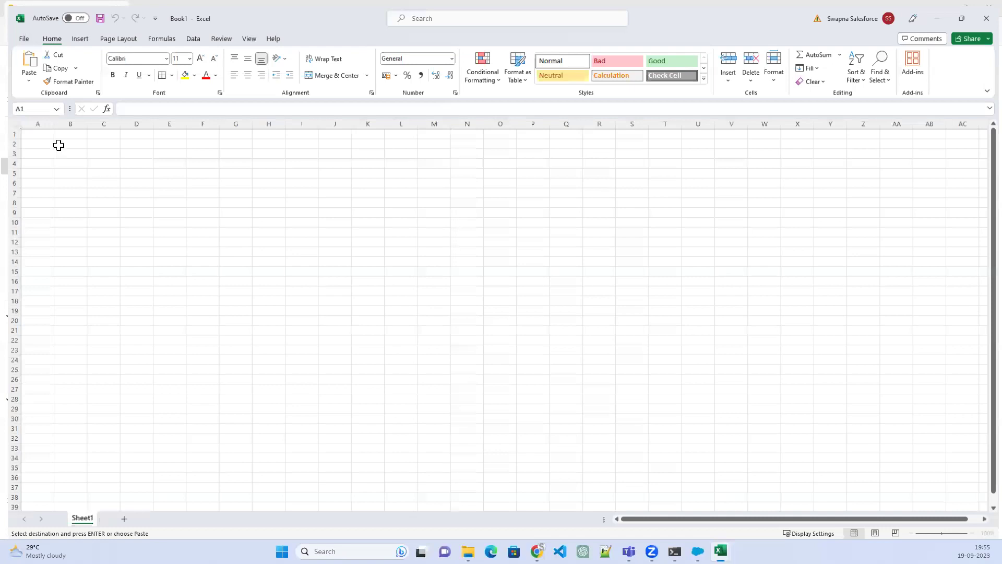
key(ctrl+v)
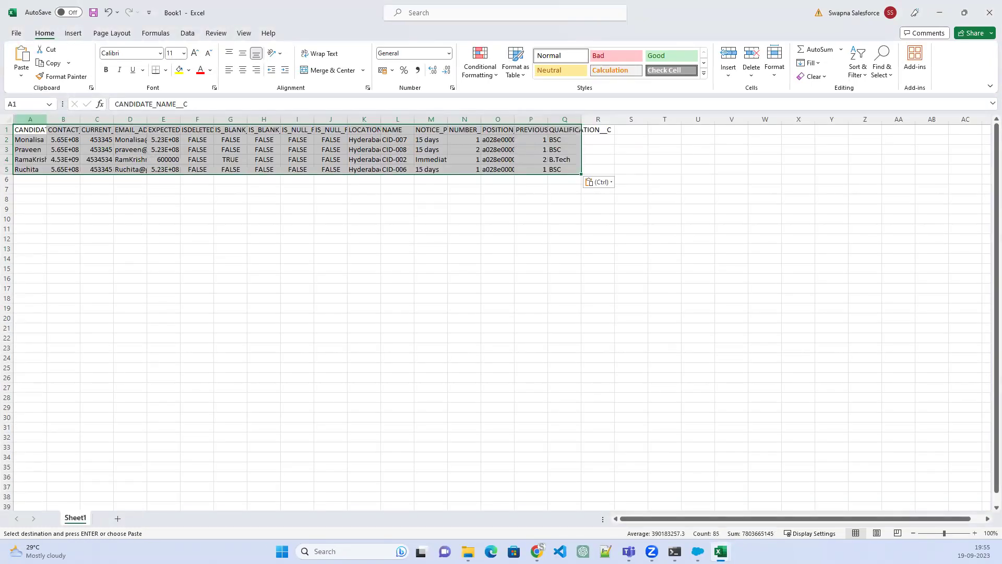
click(9, 115)
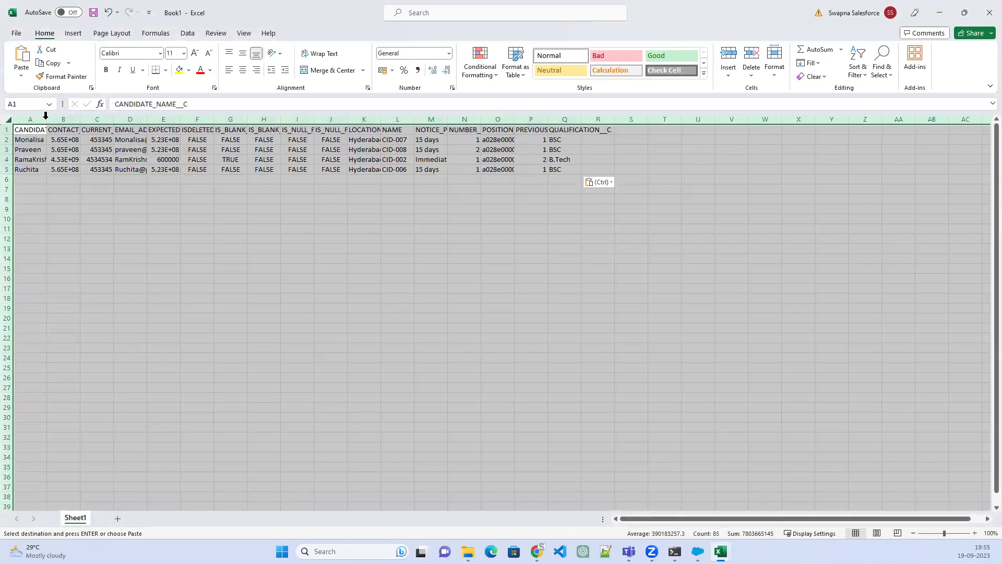
double_click(47, 119)
click(339, 140)
double_click(339, 139)
key(Escape)
key(Up)
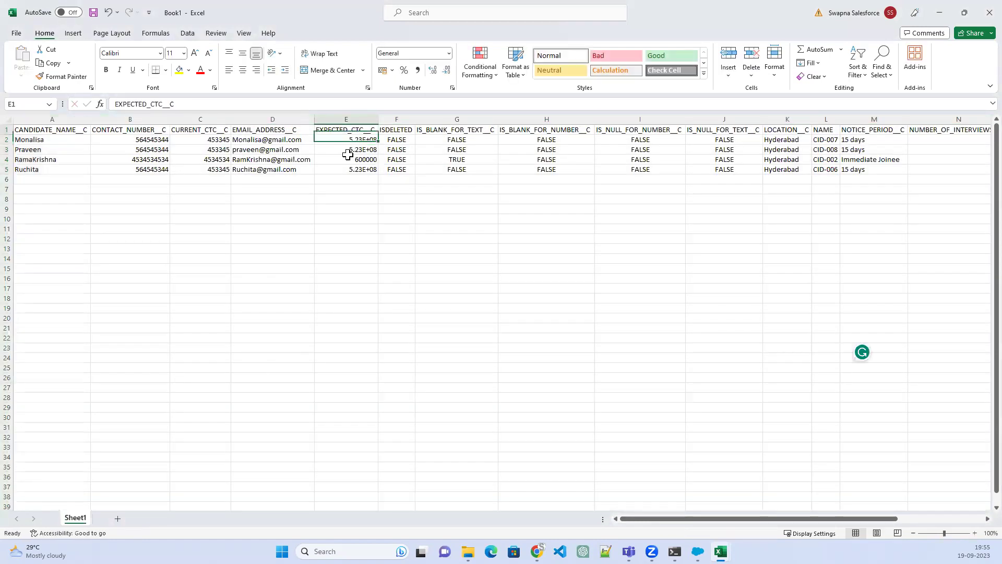
double_click(341, 140)
drag(341, 141, 419, 143)
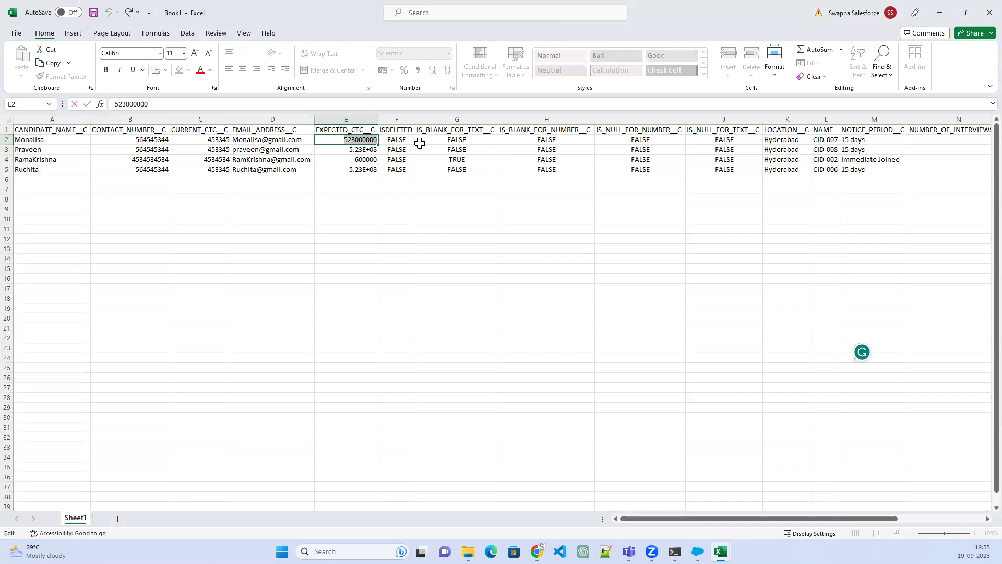
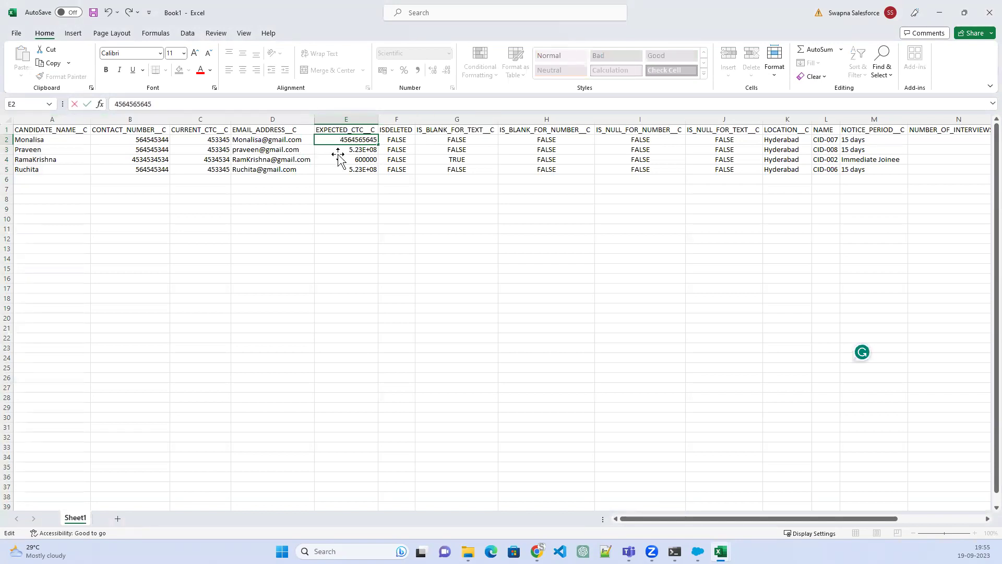
key(Return)
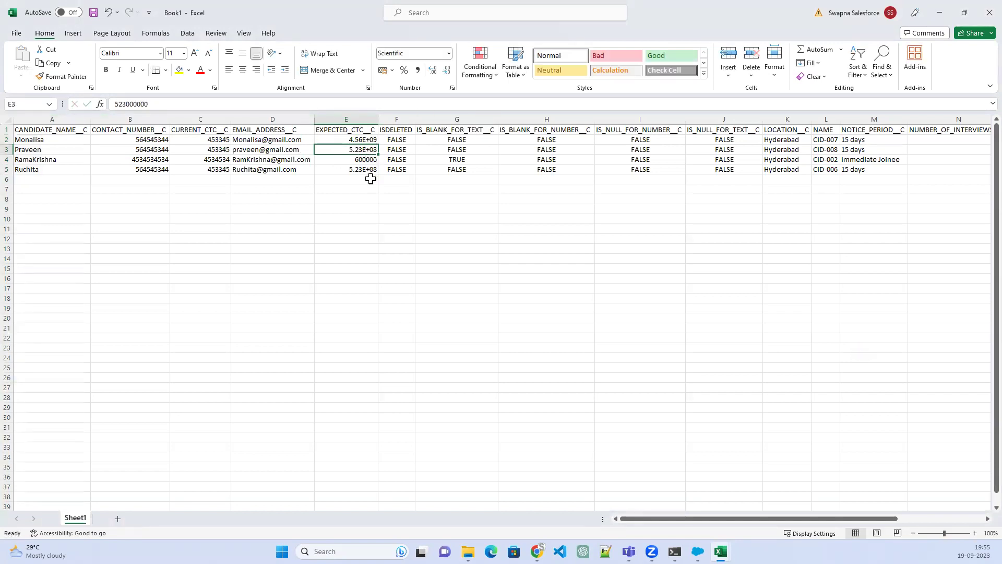
right_click(357, 139)
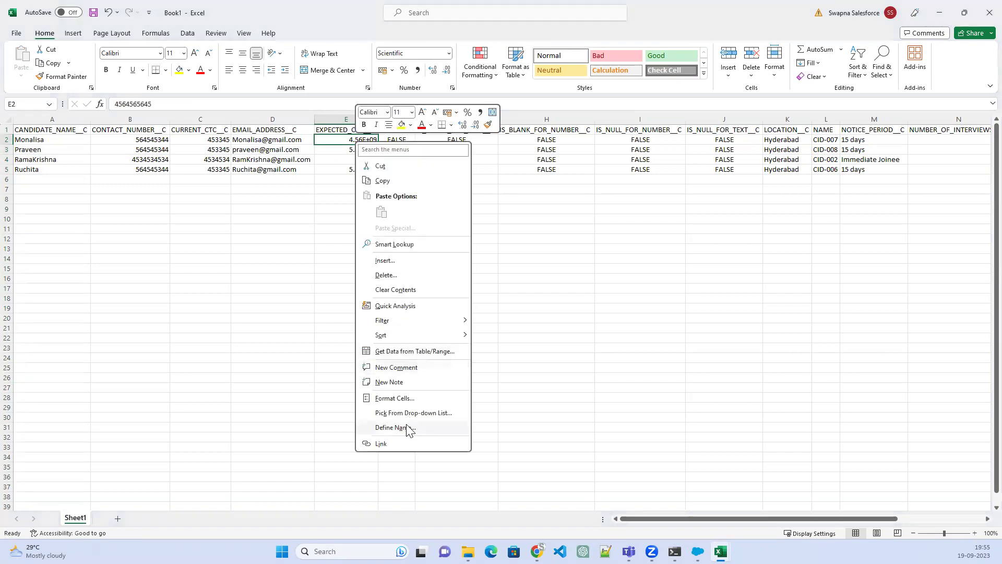
Format cell E2 with the General number format to show the full value
click(401, 398)
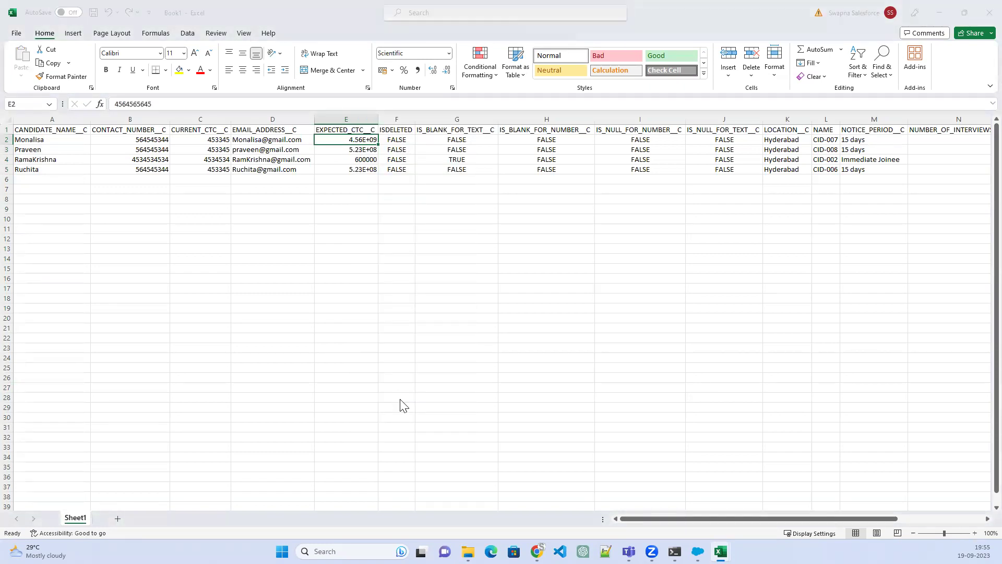
click(286, 202)
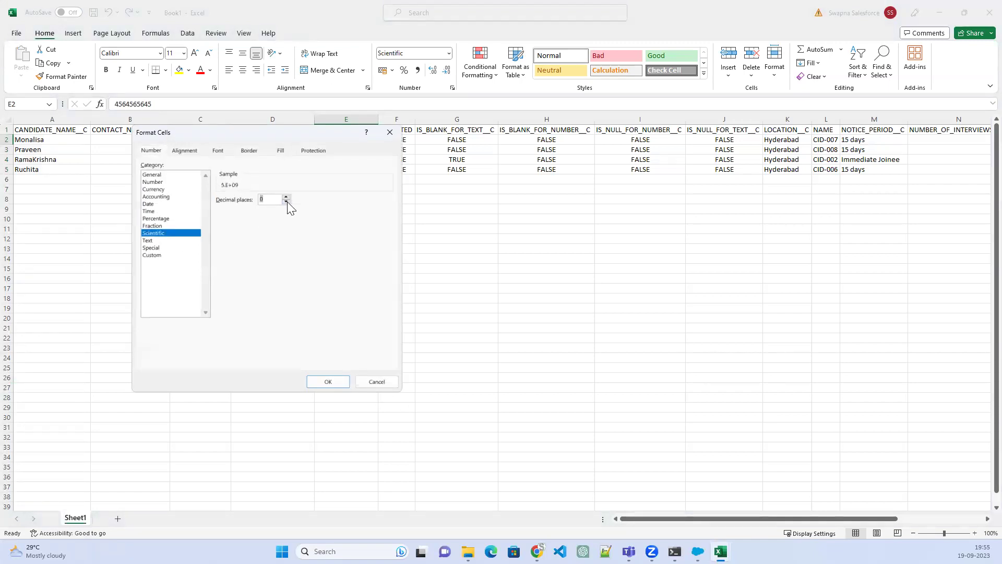
click(152, 255)
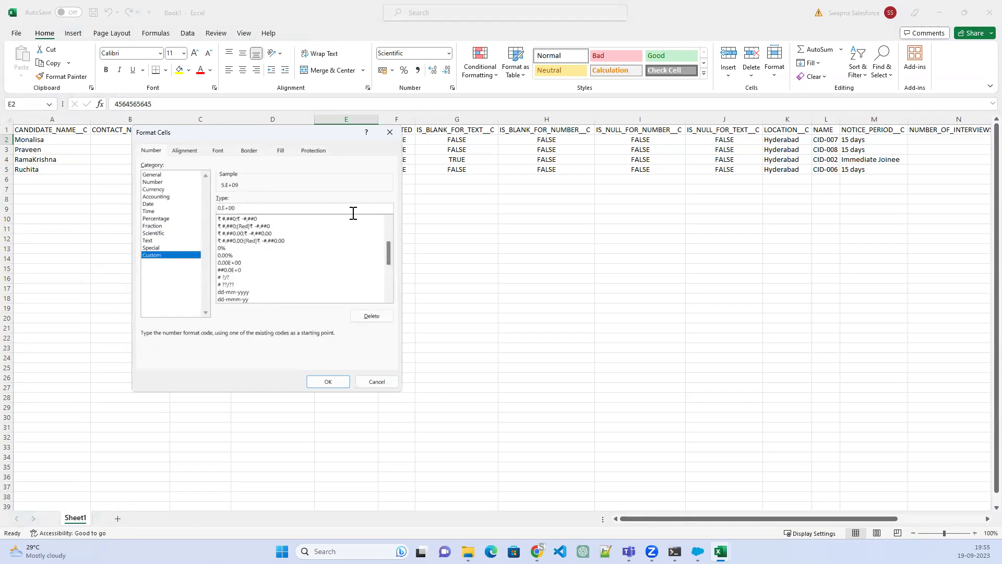
drag(387, 253, 394, 224)
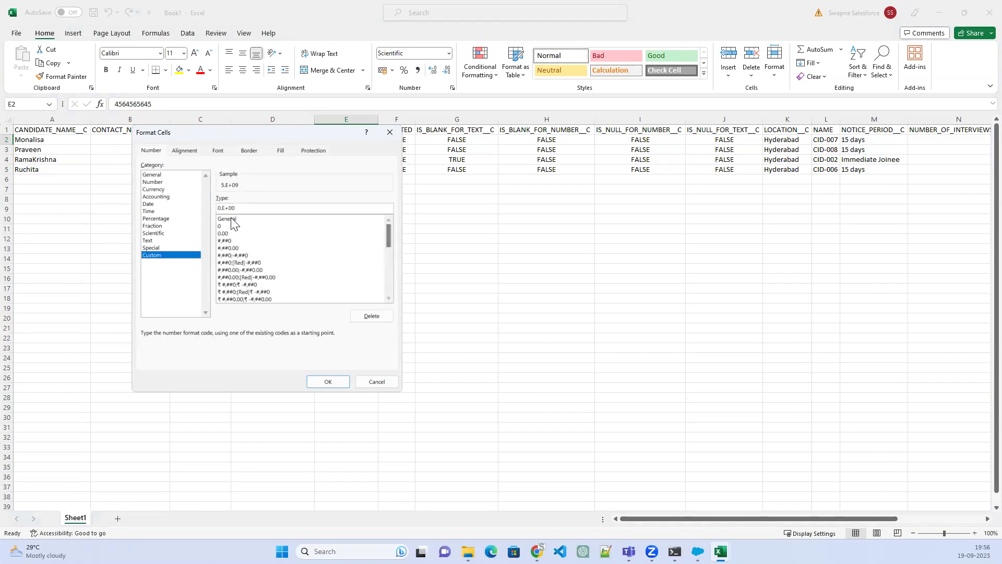
click(232, 220)
click(327, 381)
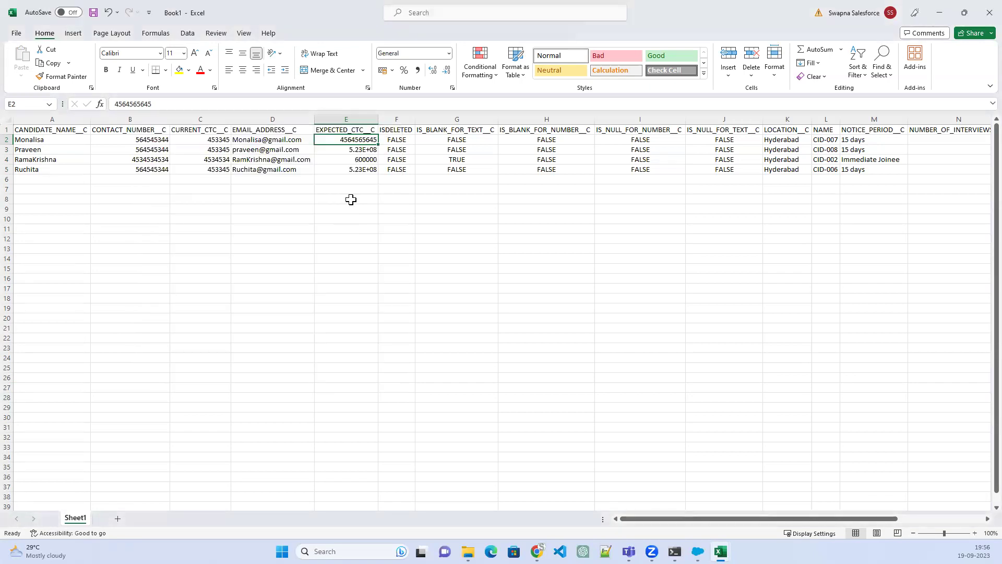
drag(378, 144, 375, 173)
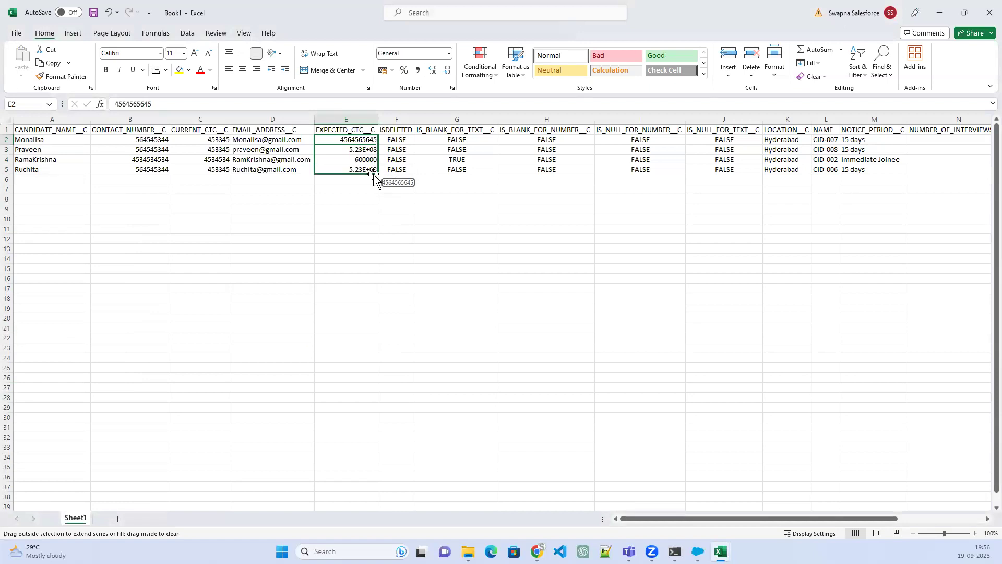
click(390, 272)
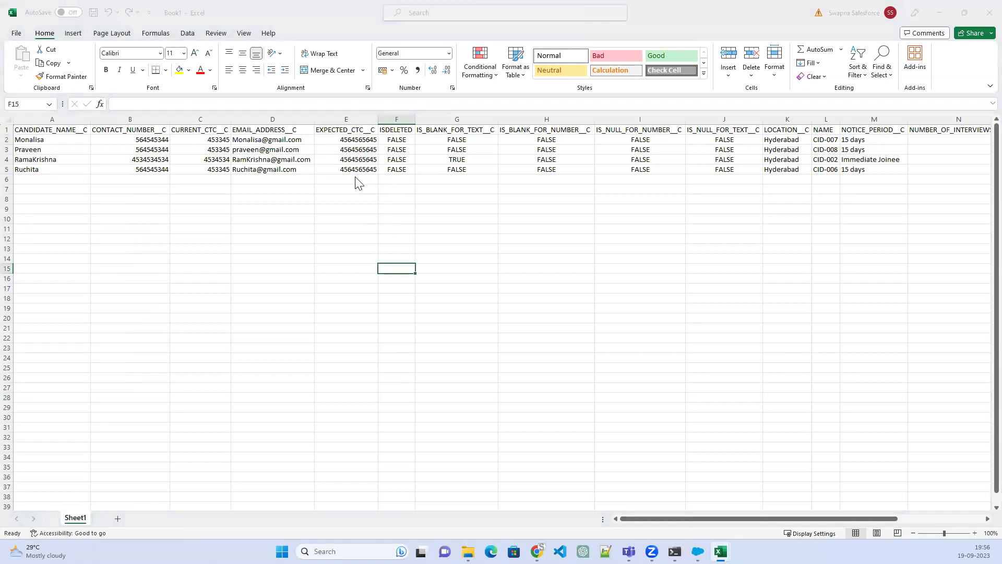
key(ctrl+s)
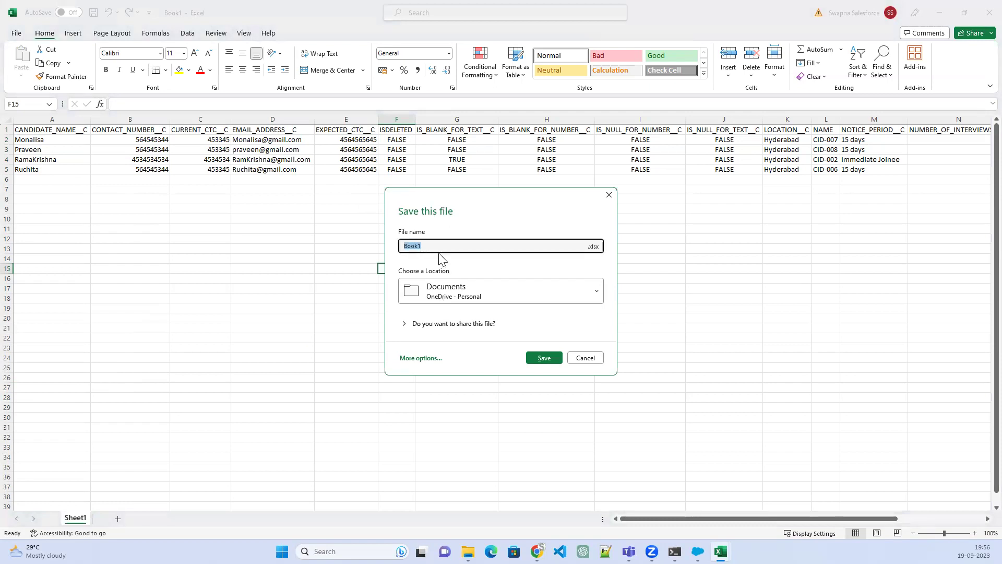
Dismiss the quick save prompt and open the full Save As folder browser
click(441, 246)
double_click(412, 247)
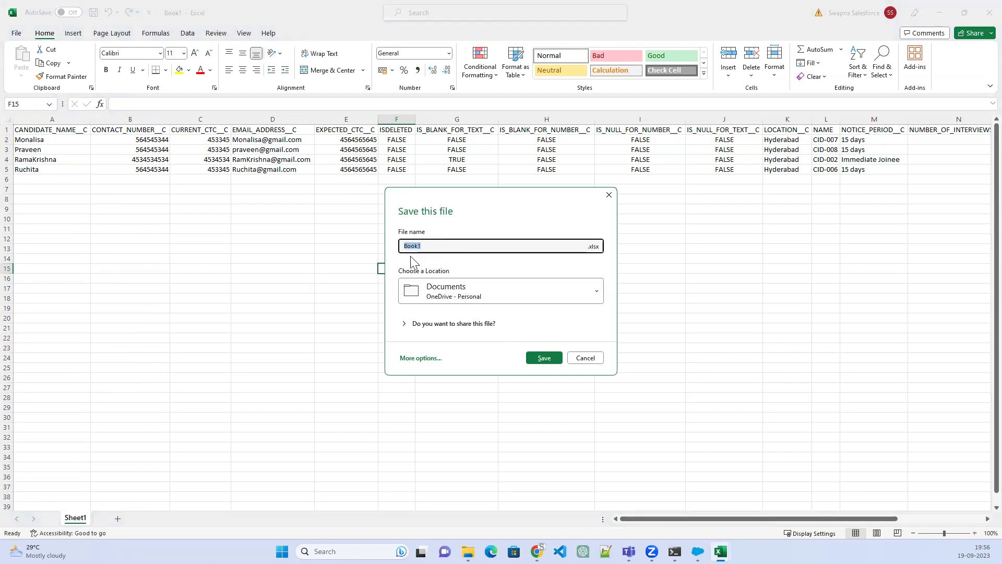
click(589, 358)
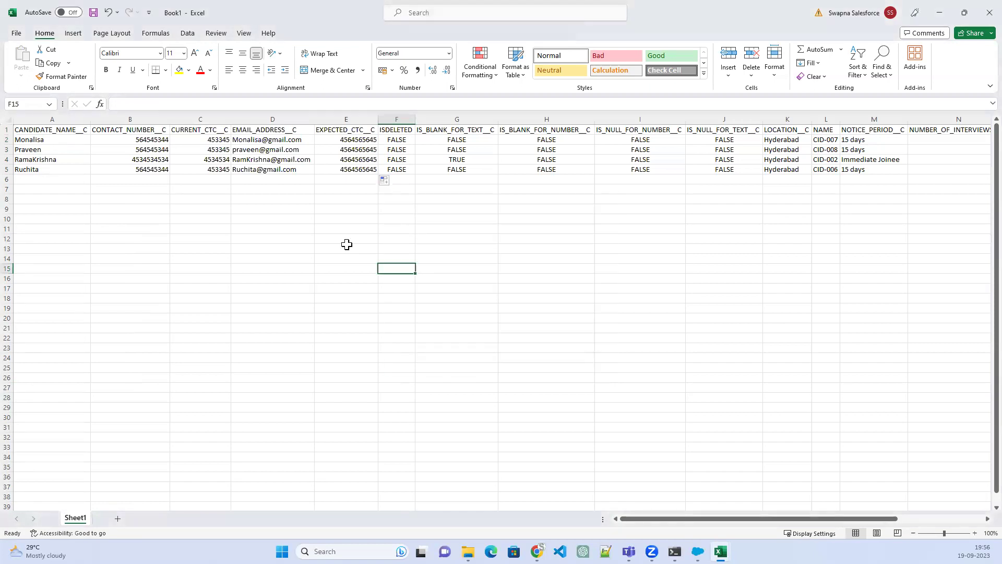
click(16, 33)
click(40, 195)
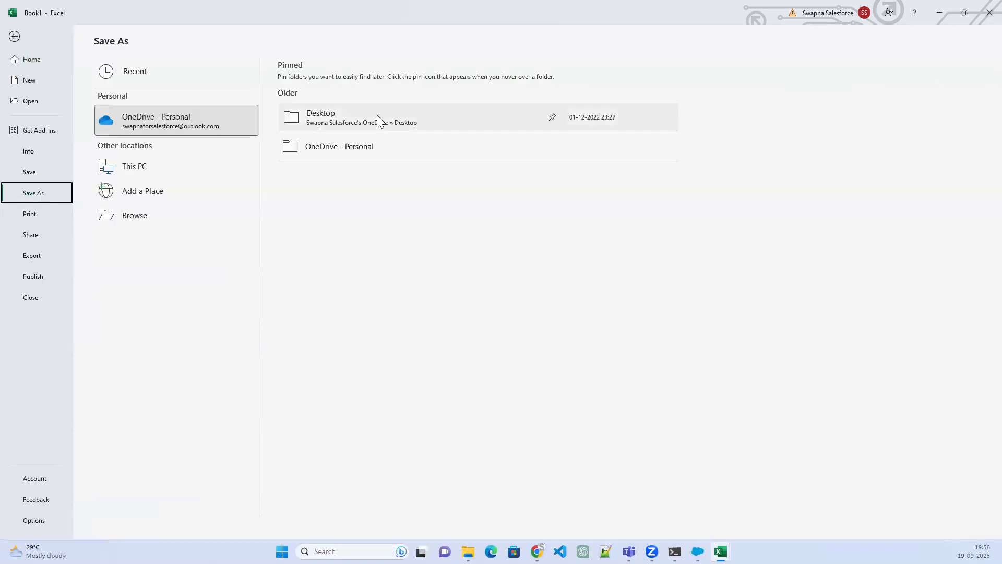
click(135, 220)
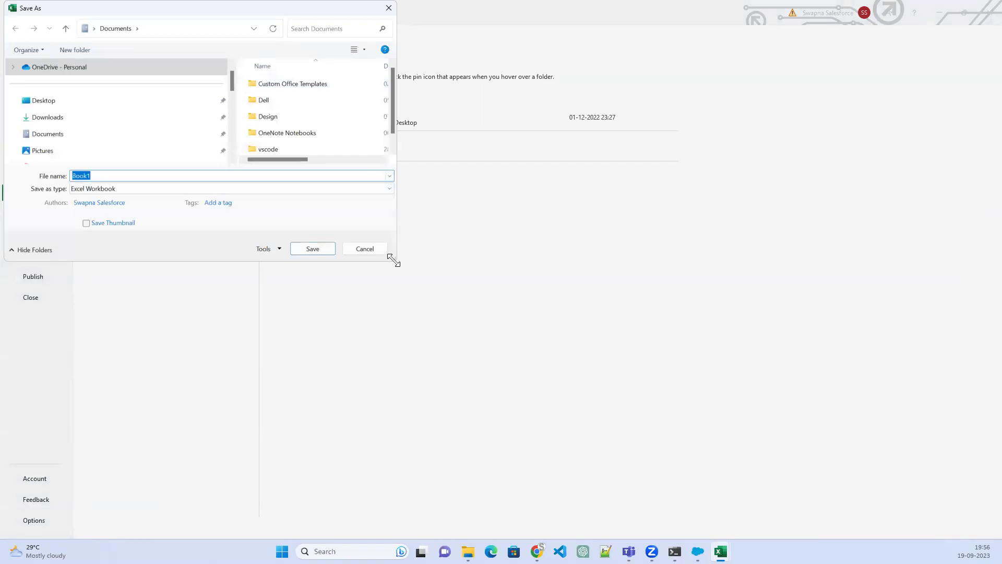
drag(394, 260, 846, 466)
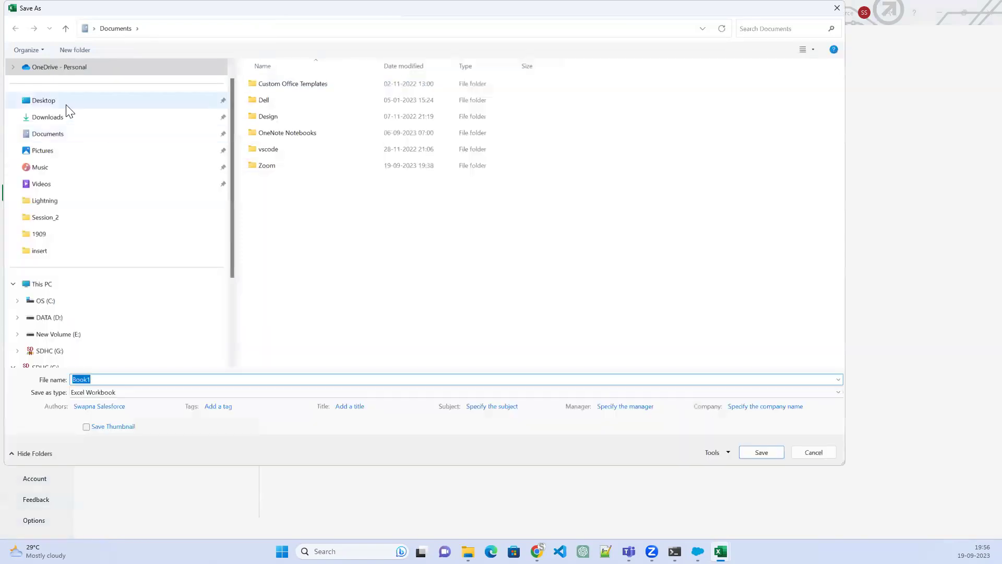
Set the save location to Downloads\Output\1909\insert
click(67, 105)
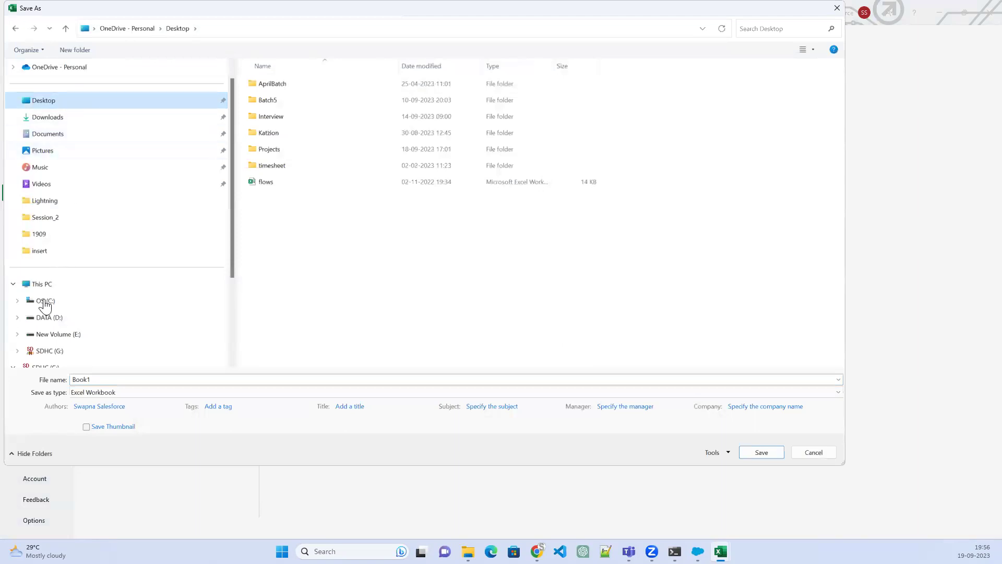
click(58, 118)
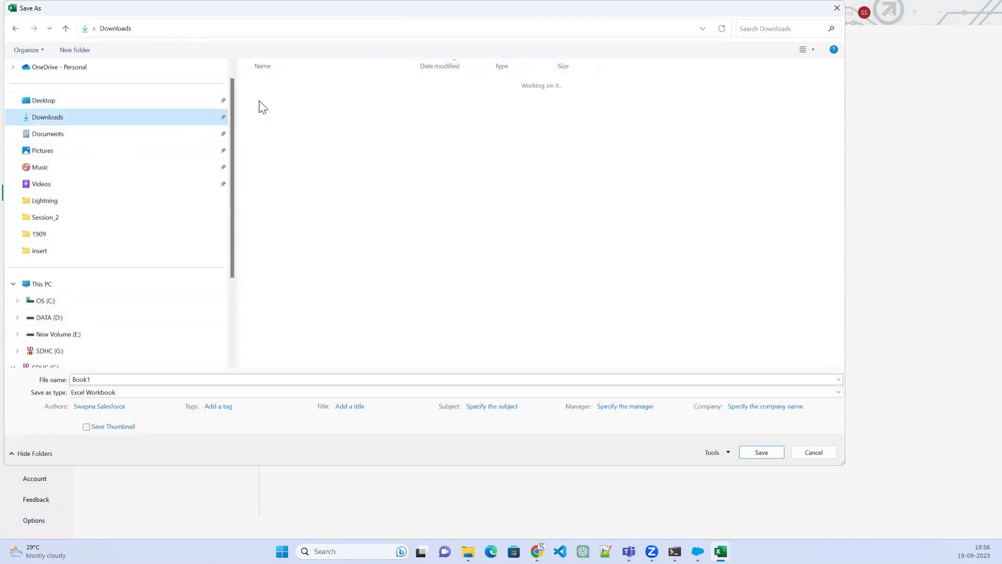
click(265, 99)
double_click(265, 99)
double_click(264, 99)
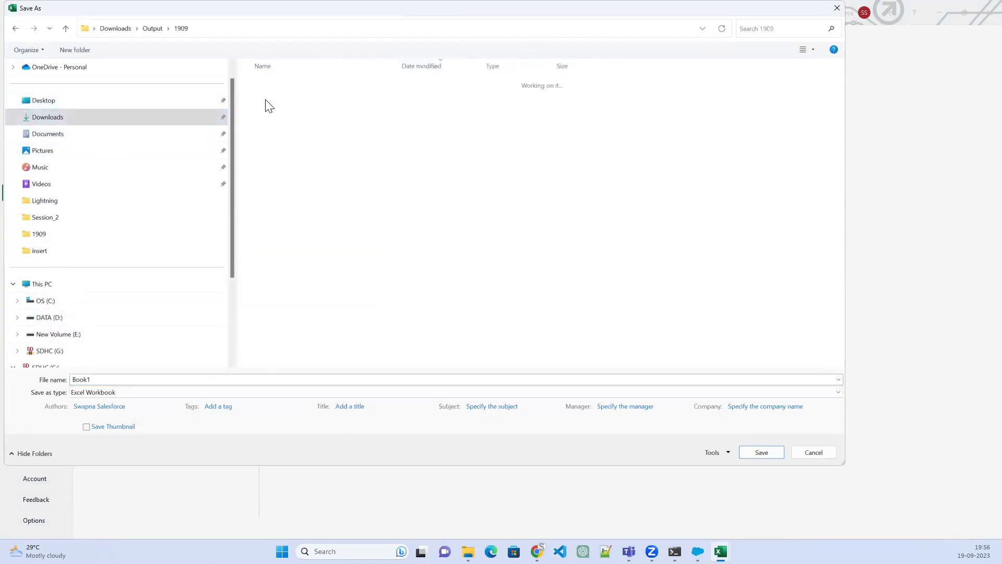
double_click(263, 102)
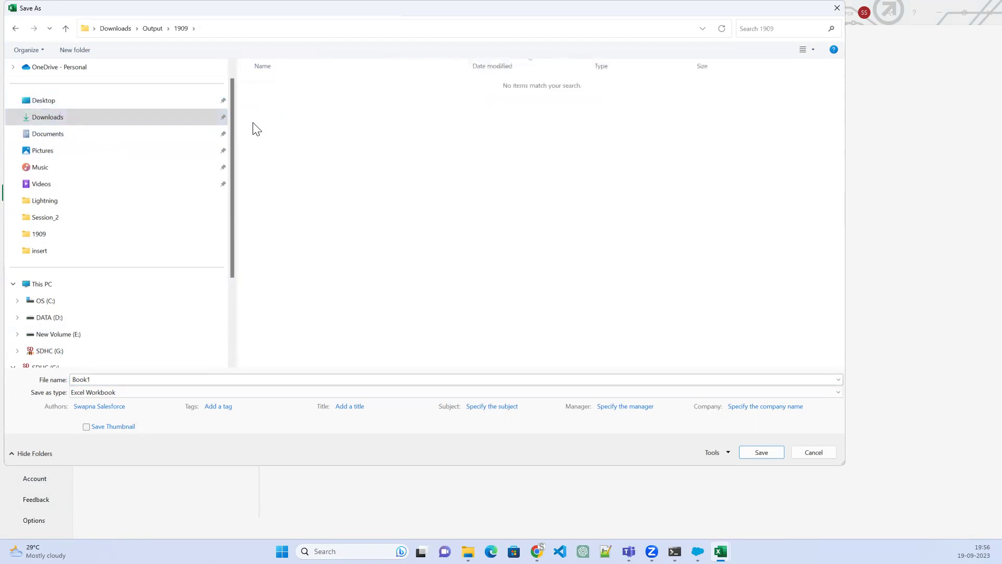
Save the sheet as CSV UTF-8 named nrecords, then close both Excel workbooks
double_click(90, 380)
click(146, 394)
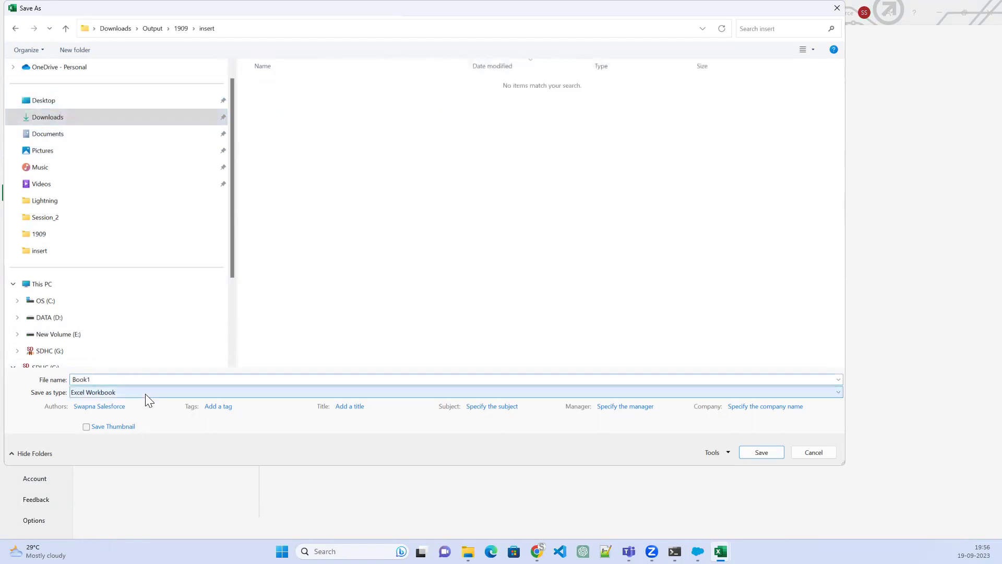
click(175, 173)
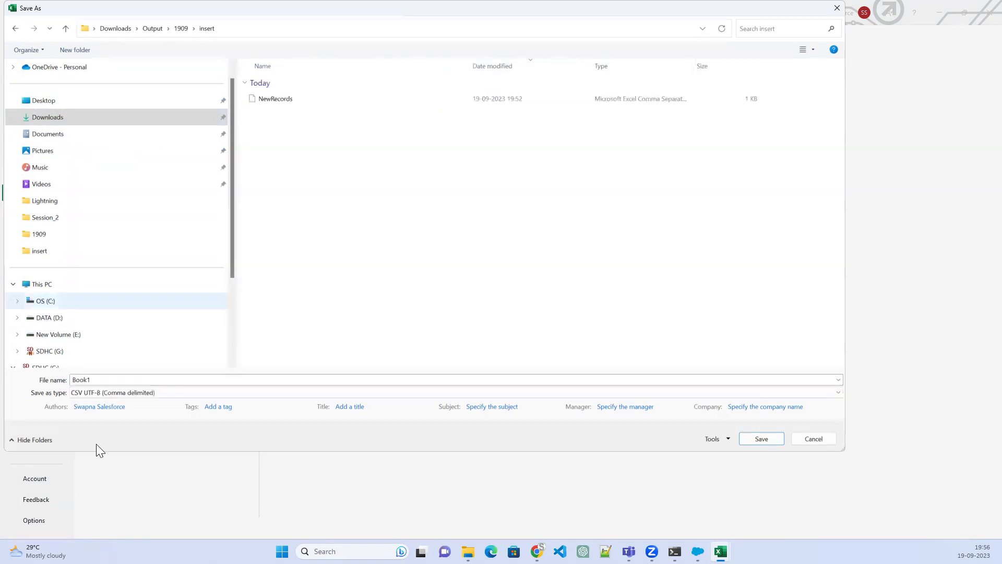
click(104, 379)
double_click(104, 377)
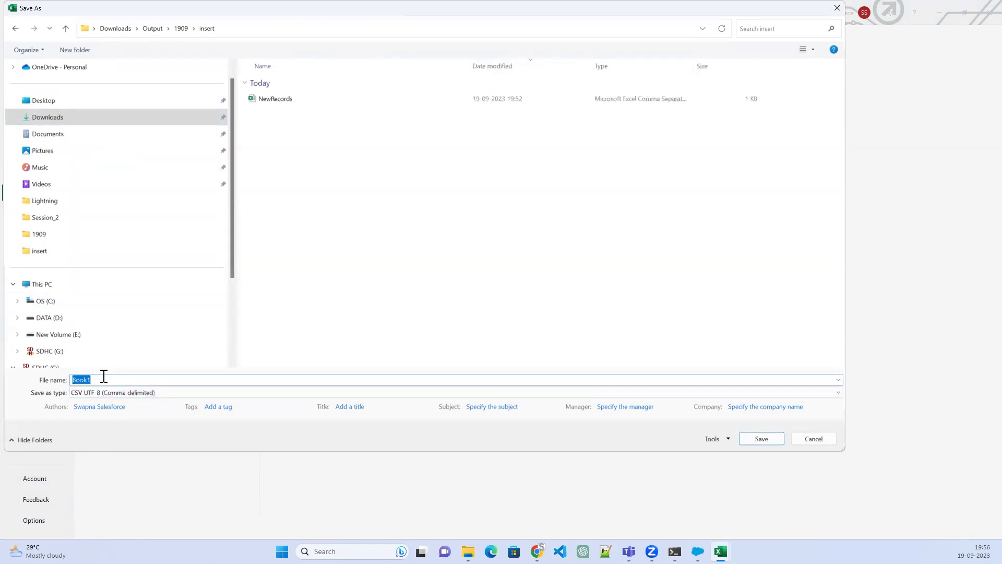
text(nrecords)
click(762, 439)
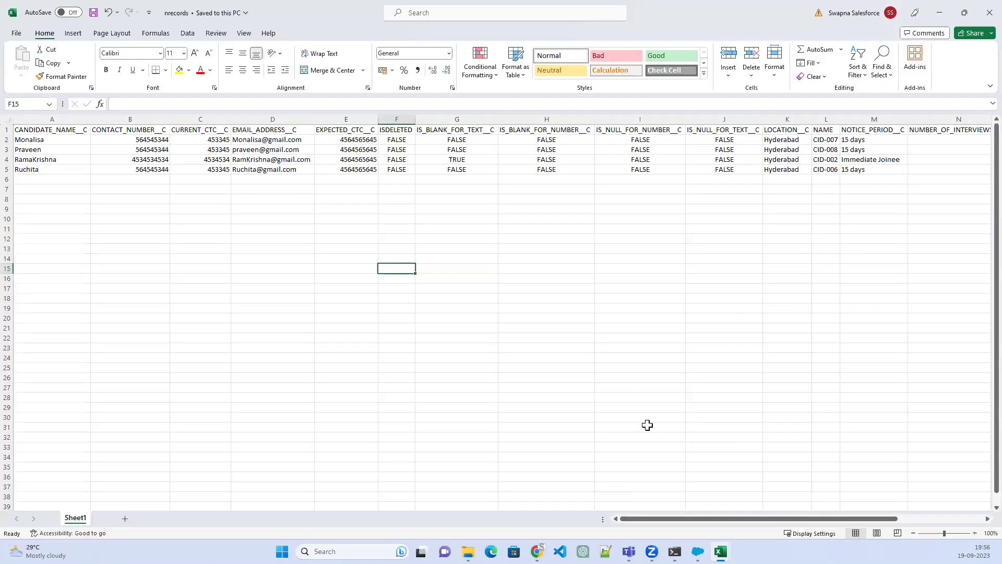
click(978, 17)
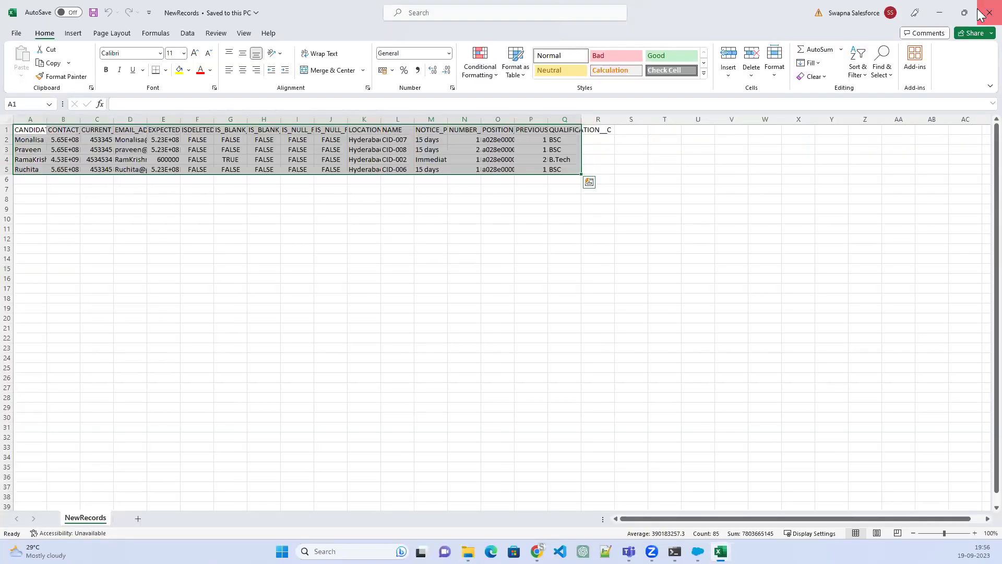
click(982, 8)
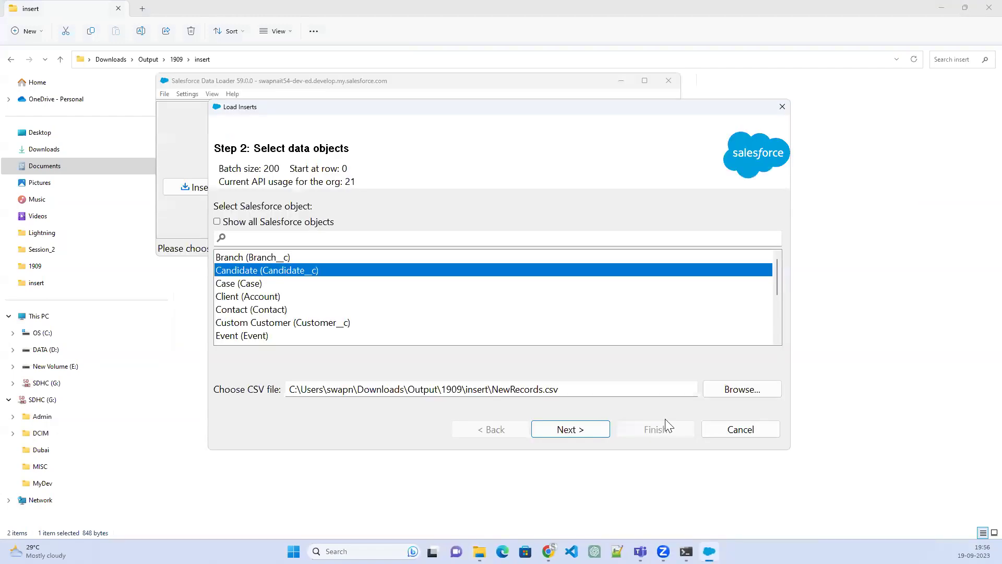
Try nrecords.csv as the insert source and dismiss the invalid CSV format error
click(753, 386)
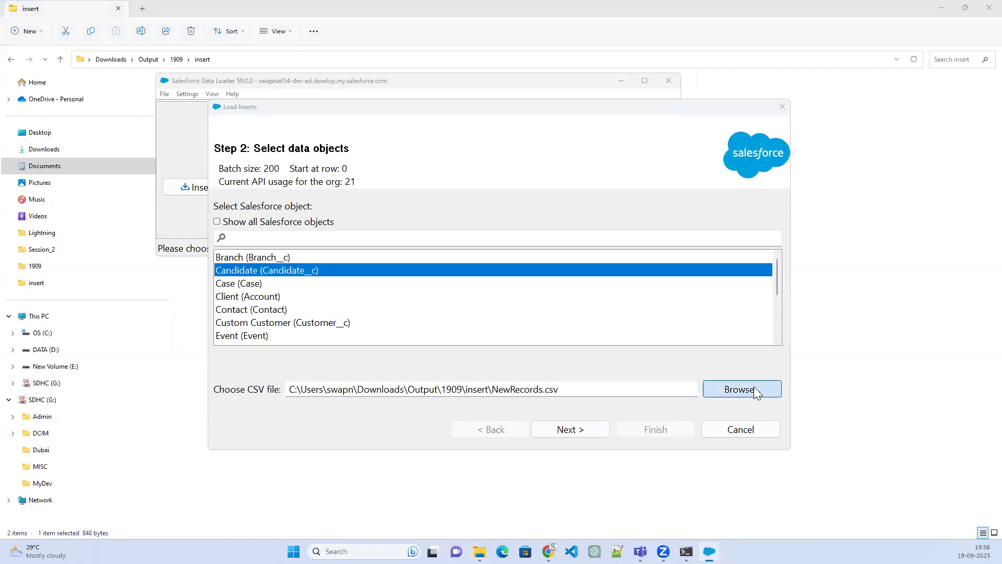
click(414, 216)
click(520, 348)
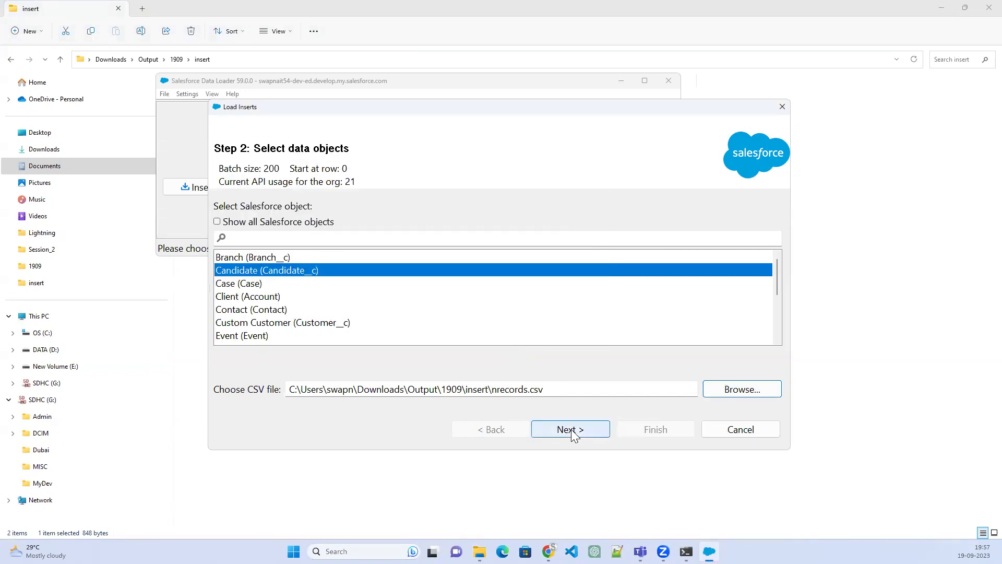
click(571, 429)
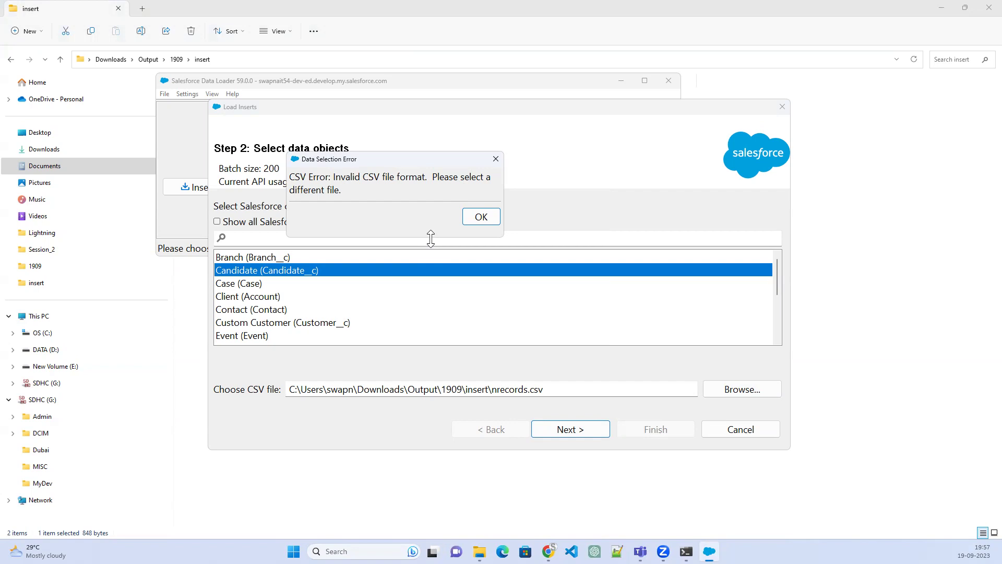
click(497, 223)
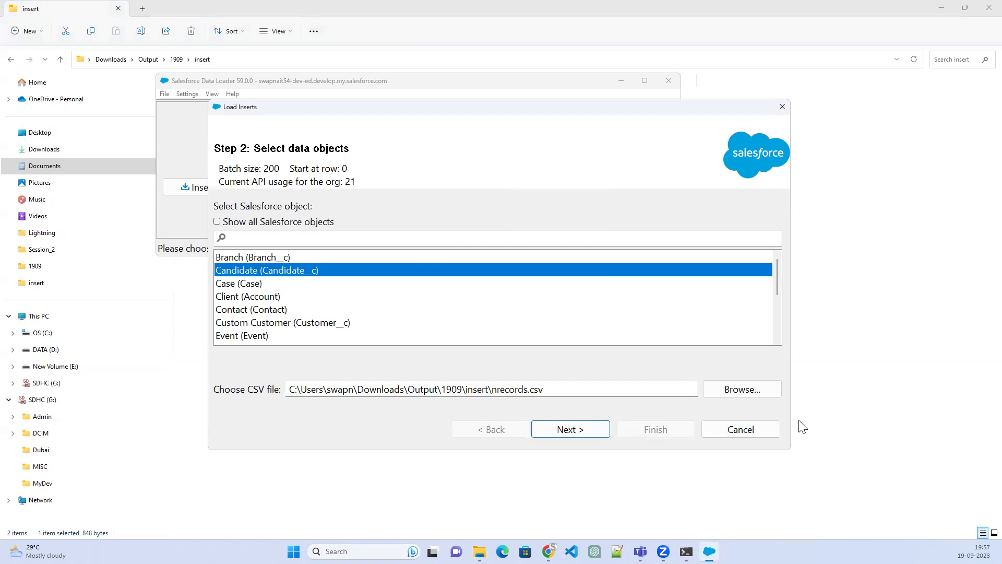
Load extract.csv from the 1909 folder instead and confirm the 4-row initialization
click(758, 392)
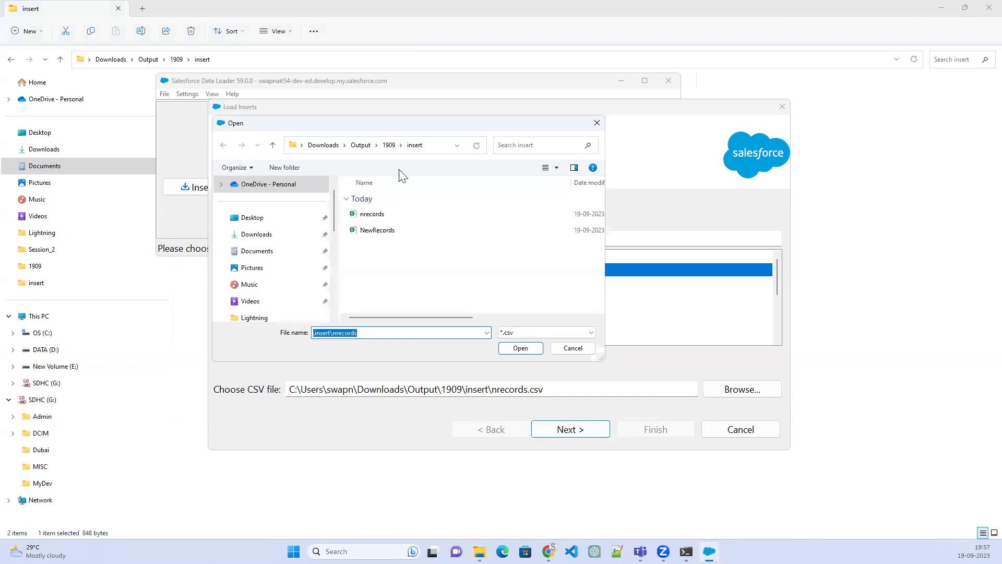
click(389, 145)
click(378, 230)
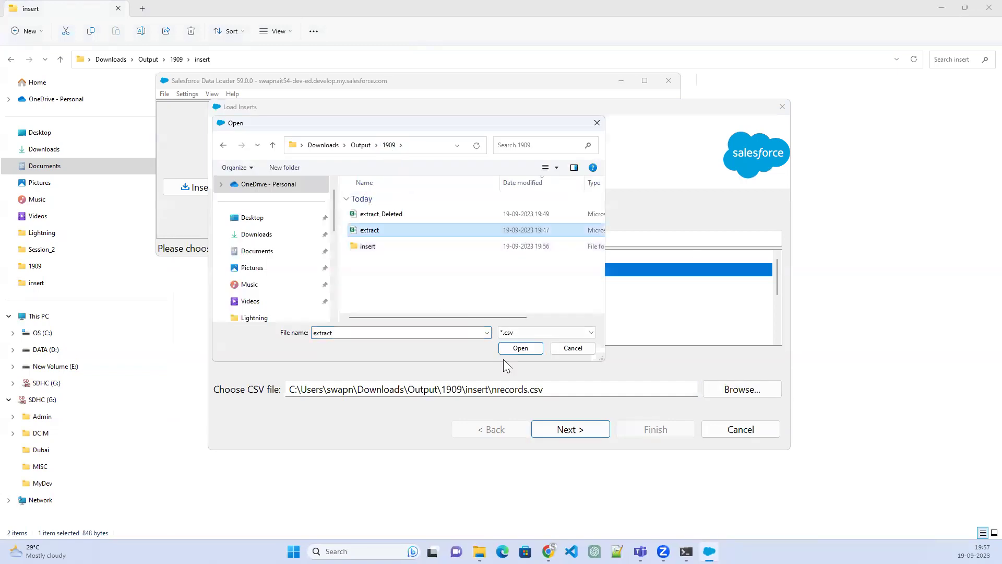
click(515, 347)
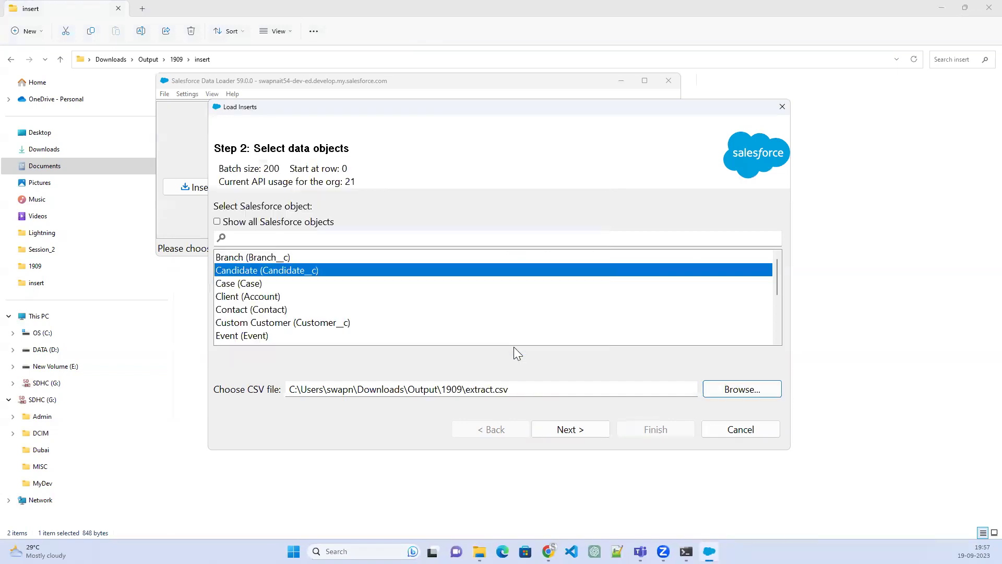
click(568, 435)
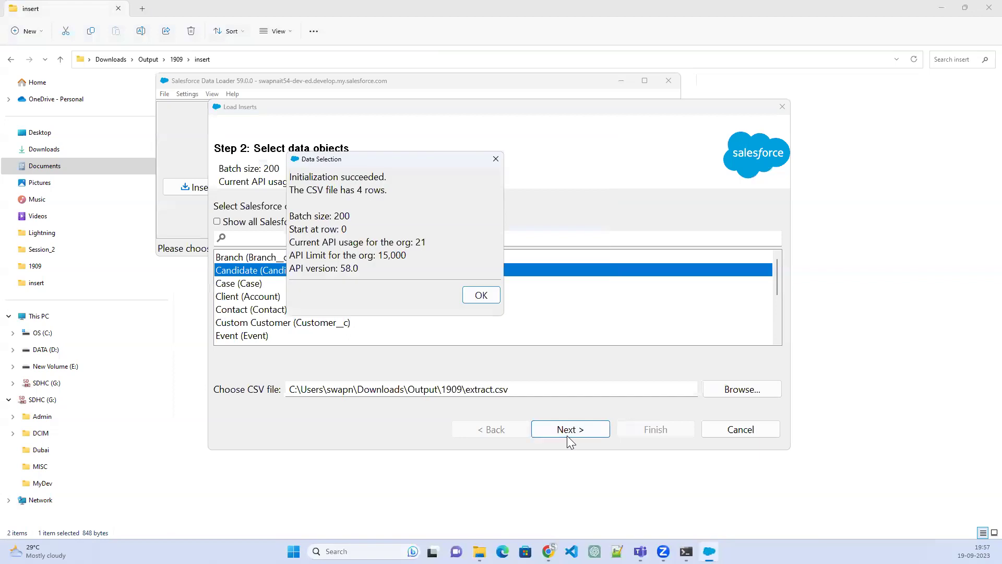
click(478, 294)
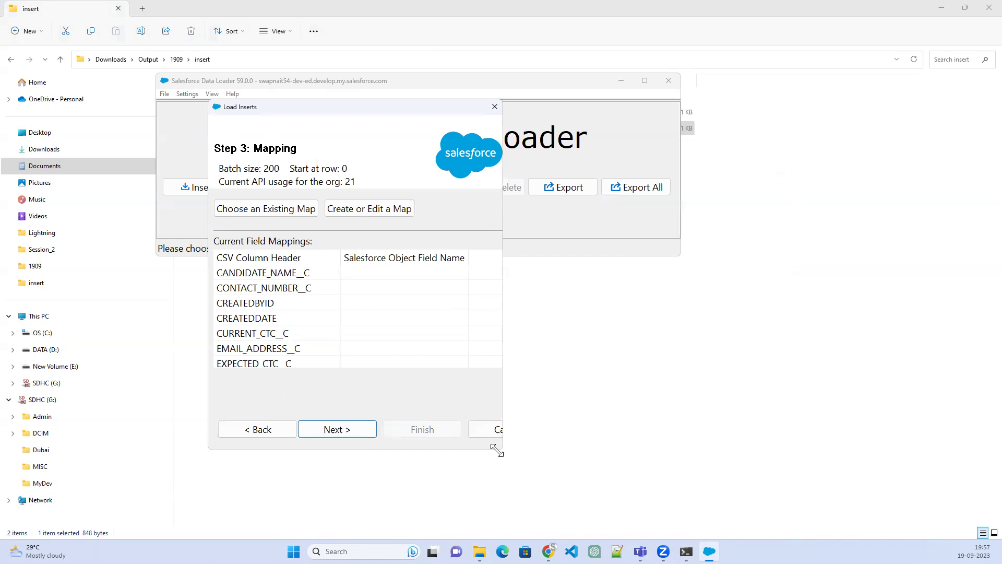
Enlarge the Load Inserts window and adjust the view to read the unmapped CSV headers
drag(497, 449, 754, 511)
scroll(412, 324, down, 1)
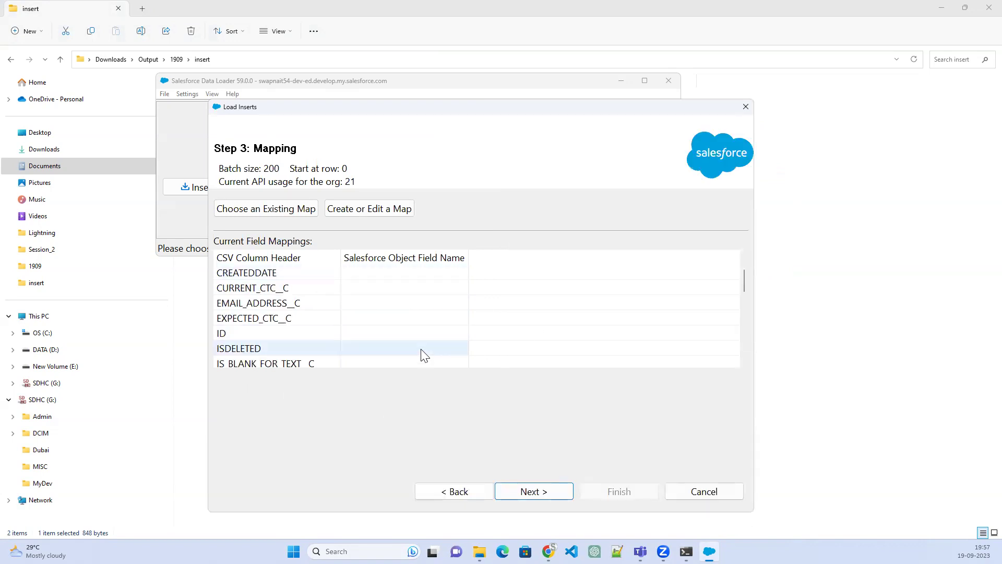
scroll(392, 318, up, 1)
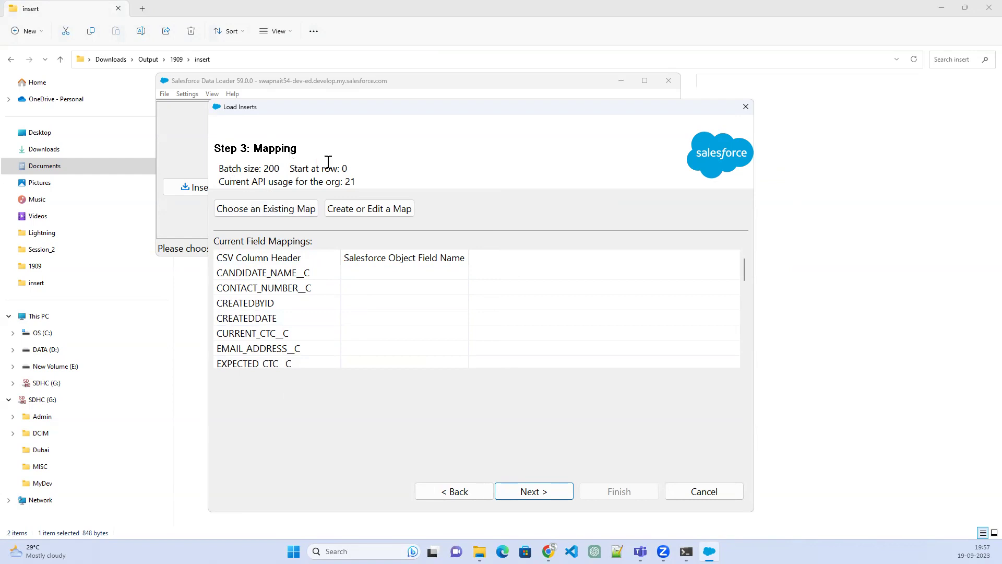
mouse_move(280, 168)
drag(281, 168, 254, 168)
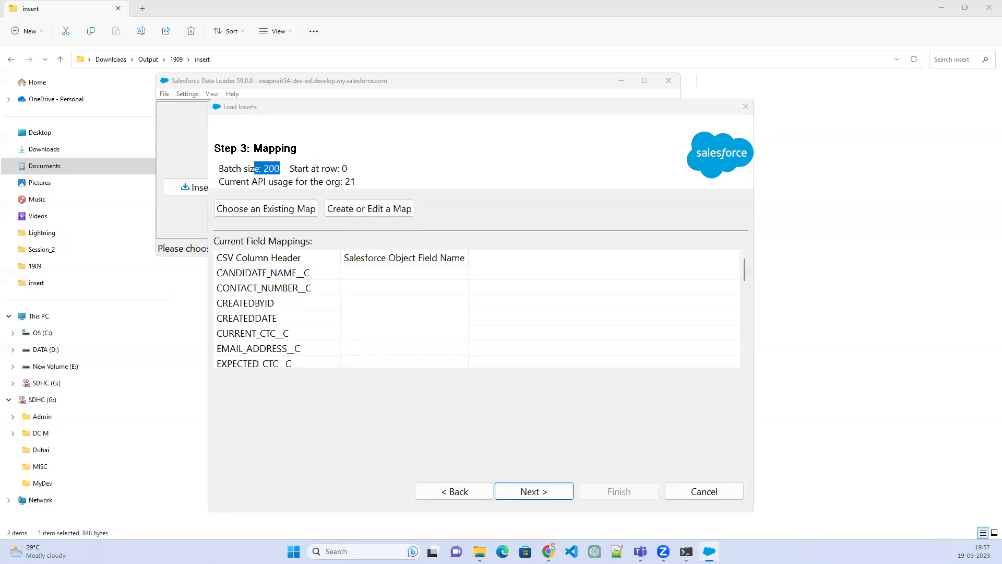
mouse_move(336, 229)
mouse_down()
mouse_move(344, 401)
mouse_move(235, 225)
mouse_move(190, 259)
mouse_move(271, 385)
mouse_move(346, 270)
mouse_up()
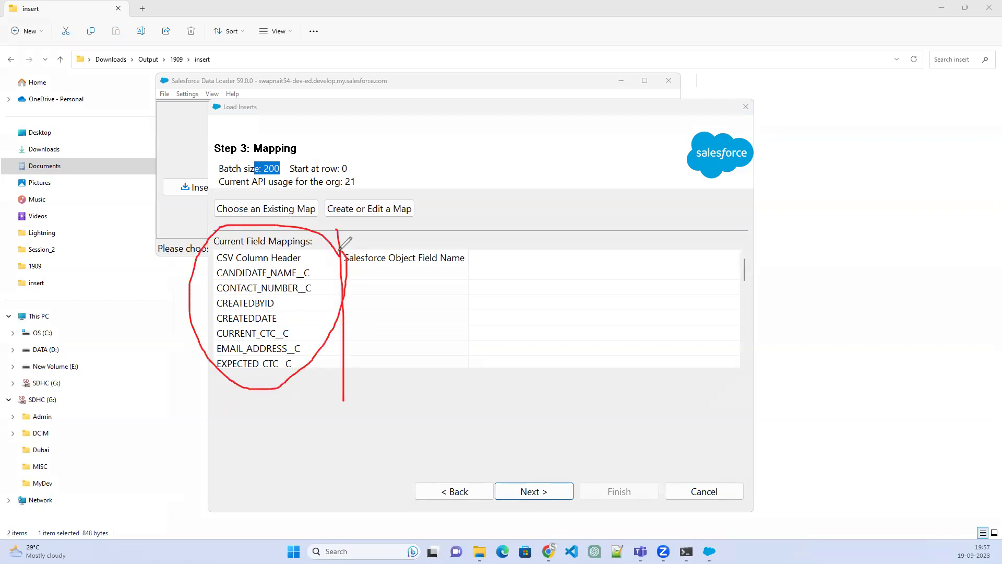
click(203, 309)
click(216, 310)
drag(216, 309, 166, 280)
mouse_move(134, 250)
mouse_down()
mouse_move(127, 281)
mouse_move(137, 269)
mouse_move(143, 290)
mouse_move(186, 232)
mouse_up()
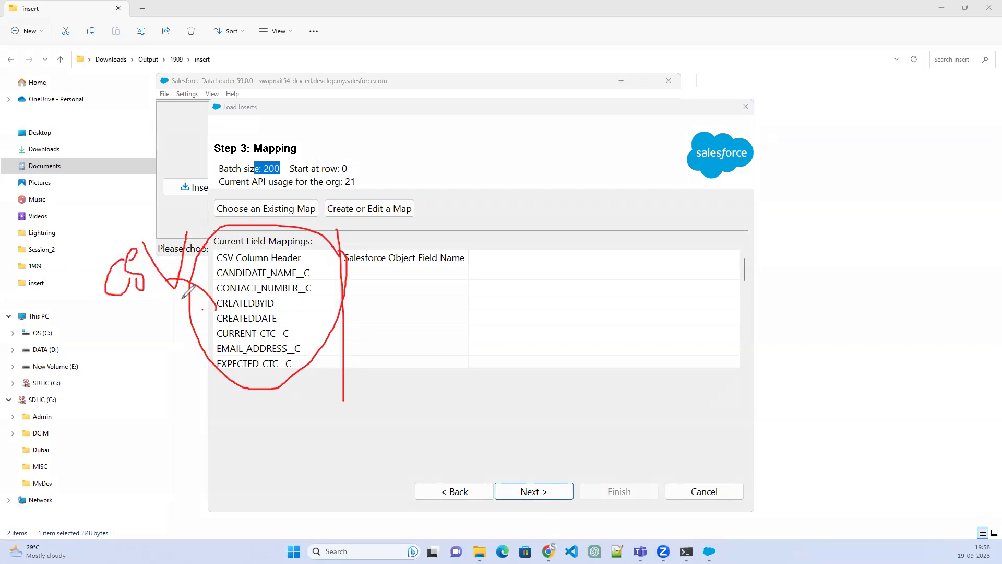
mouse_move(346, 243)
mouse_down()
mouse_move(342, 313)
mouse_move(409, 371)
mouse_move(483, 237)
mouse_move(349, 236)
mouse_up()
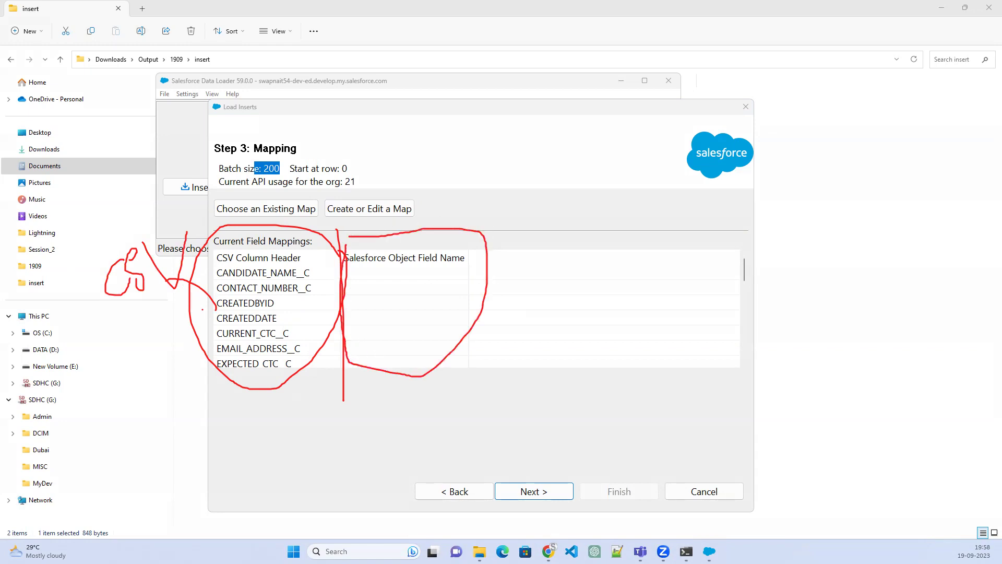
key(Escape)
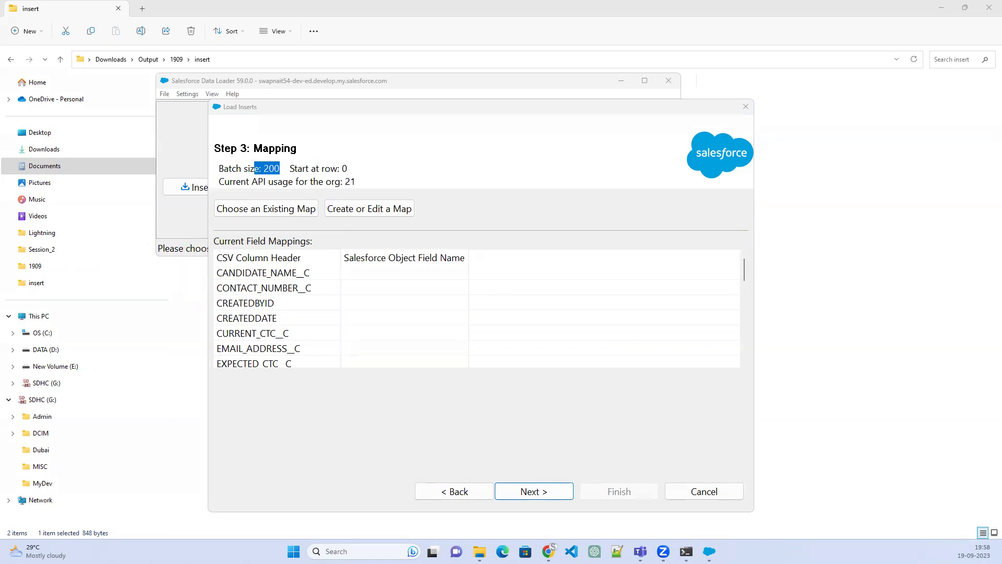
click(317, 313)
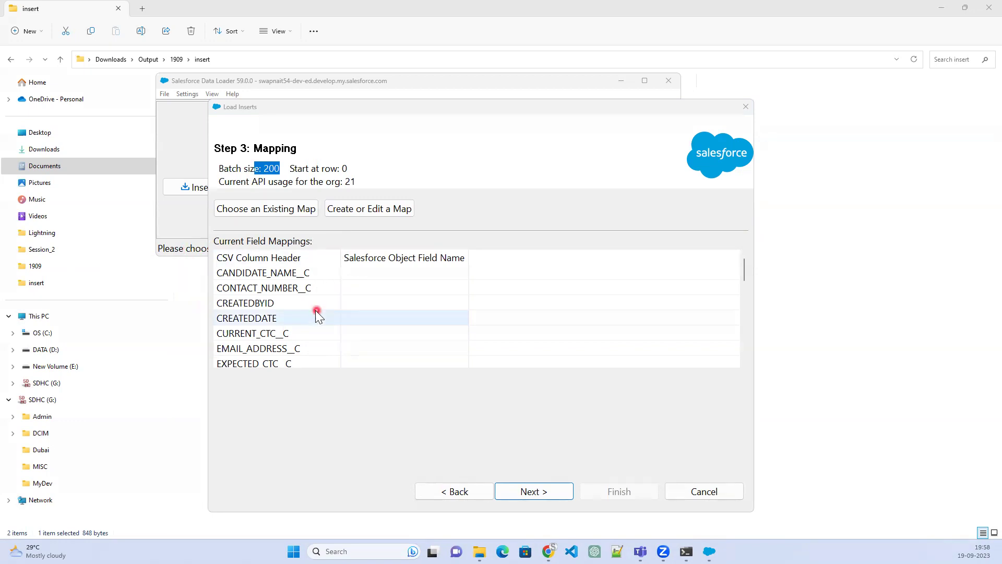
click(276, 209)
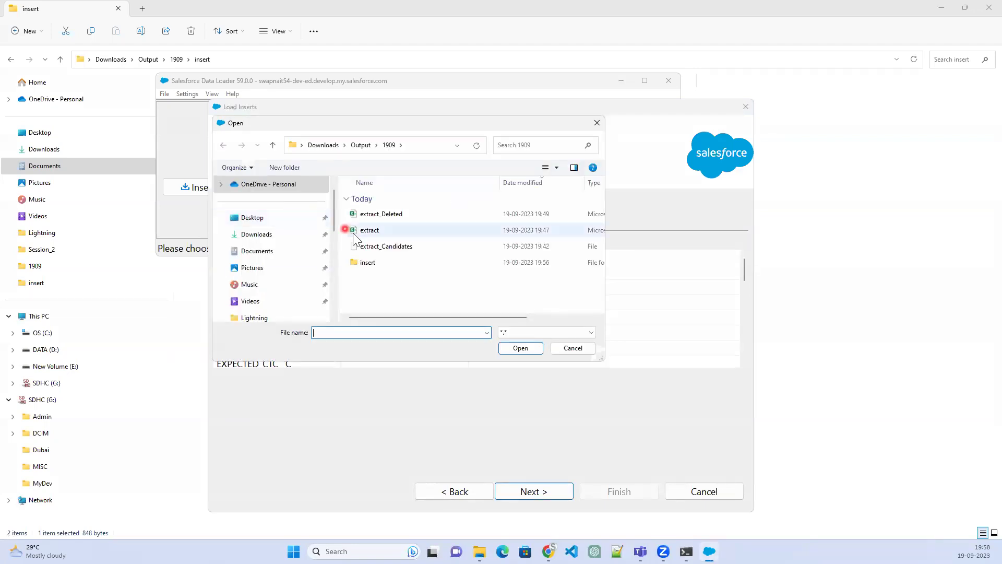
click(595, 128)
Auto-match Candidate fields to the extract.csv columns, review the mappings, and accept them
click(375, 209)
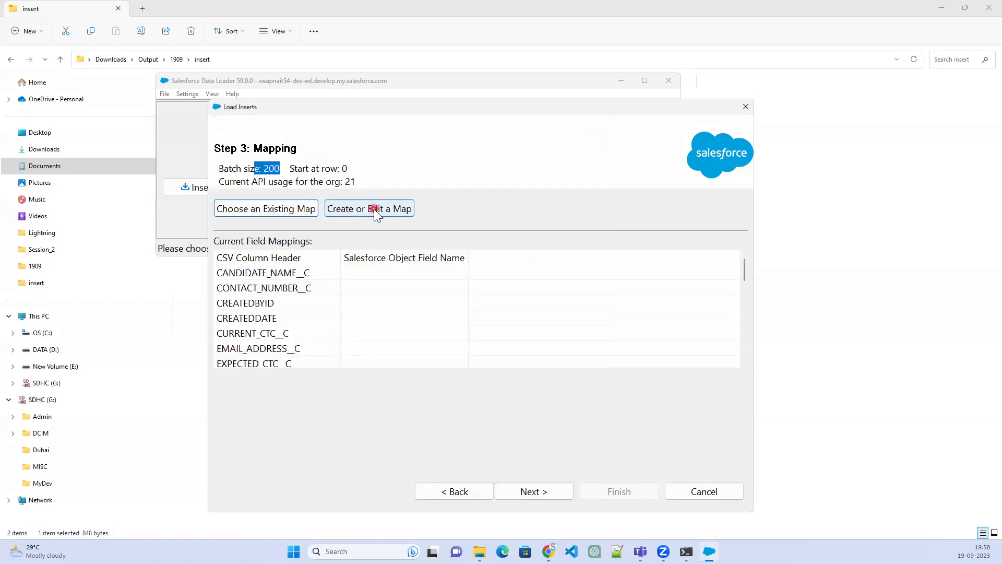
click(374, 208)
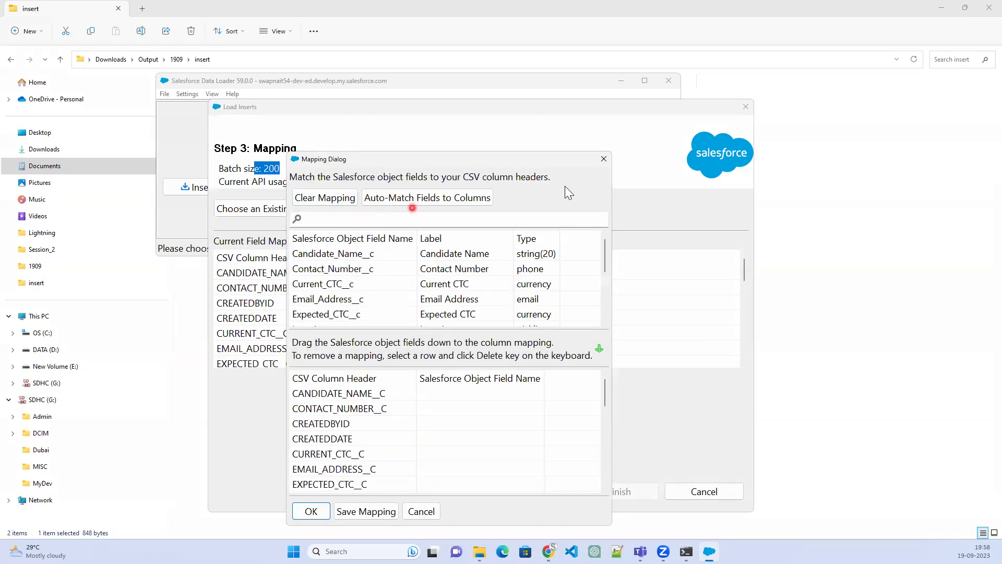
click(604, 159)
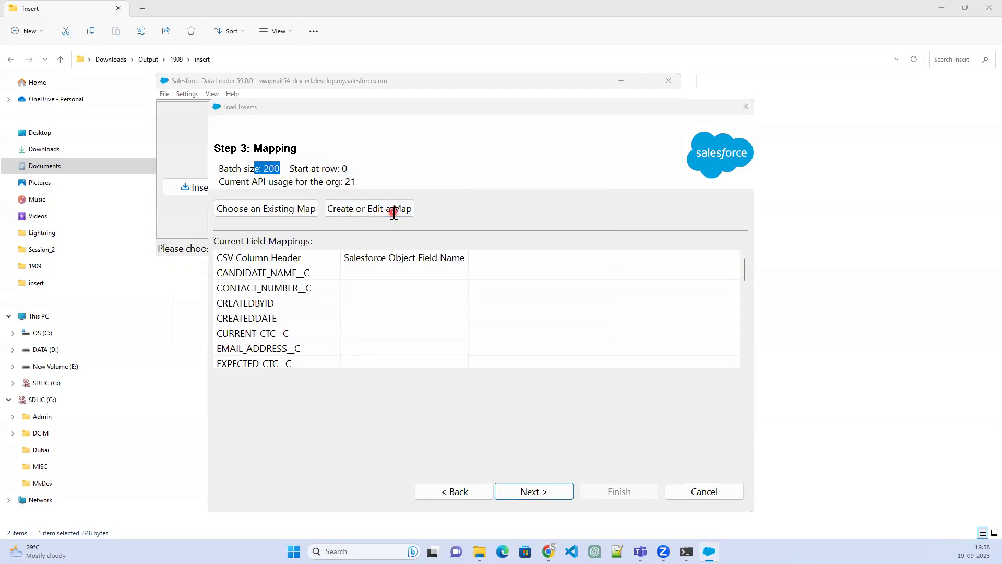
click(393, 208)
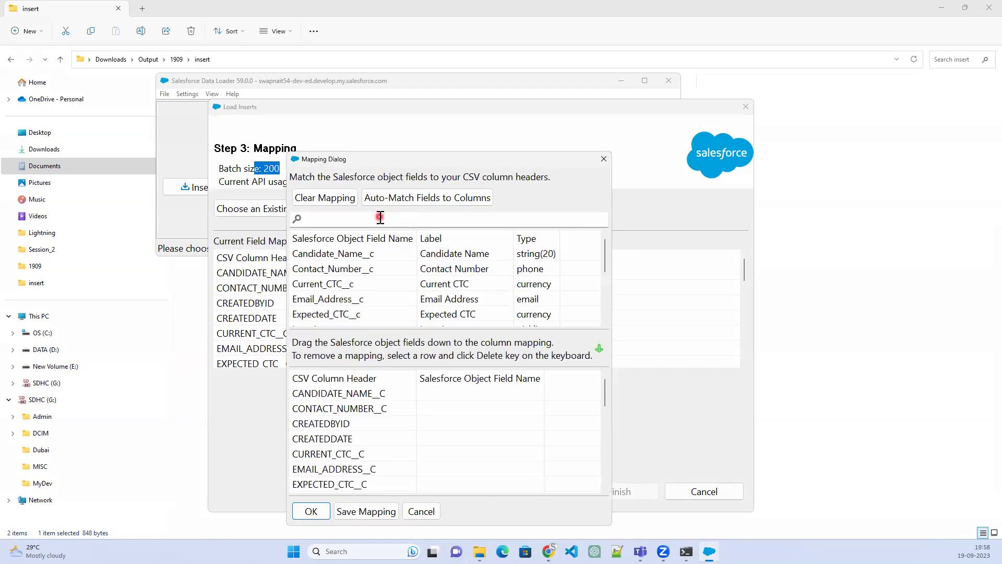
click(354, 211)
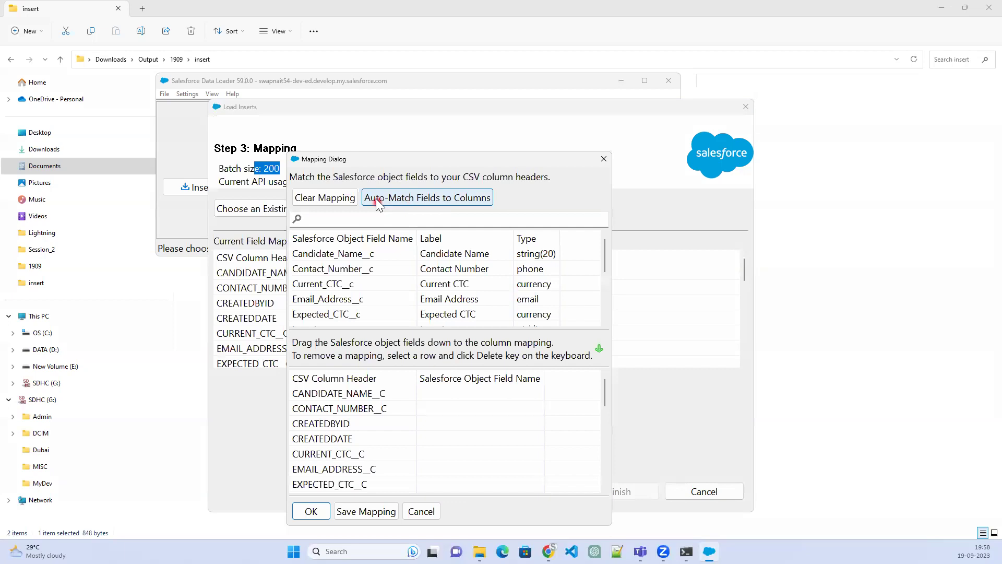
click(432, 200)
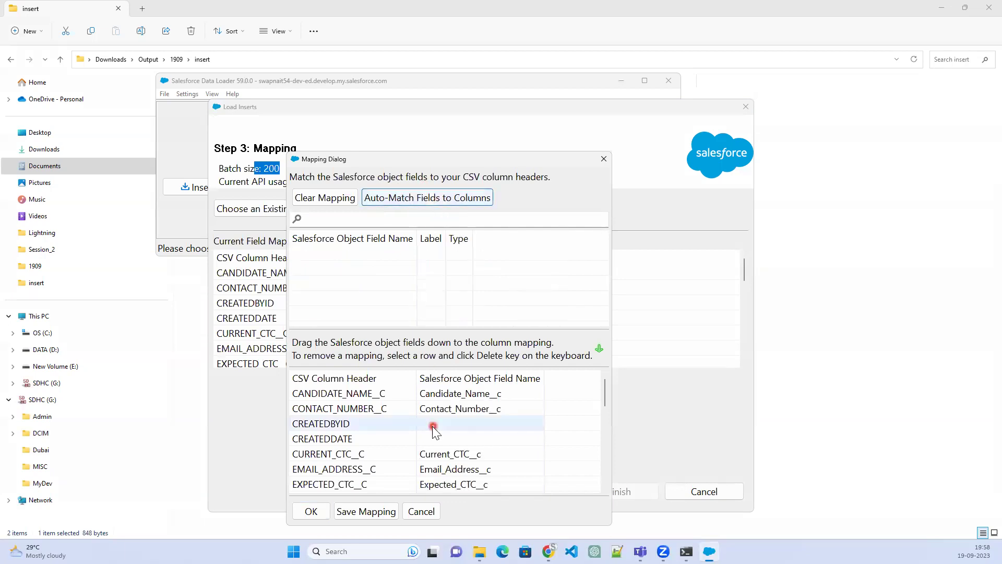
scroll(435, 444, down, 3)
scroll(435, 445, down, 4)
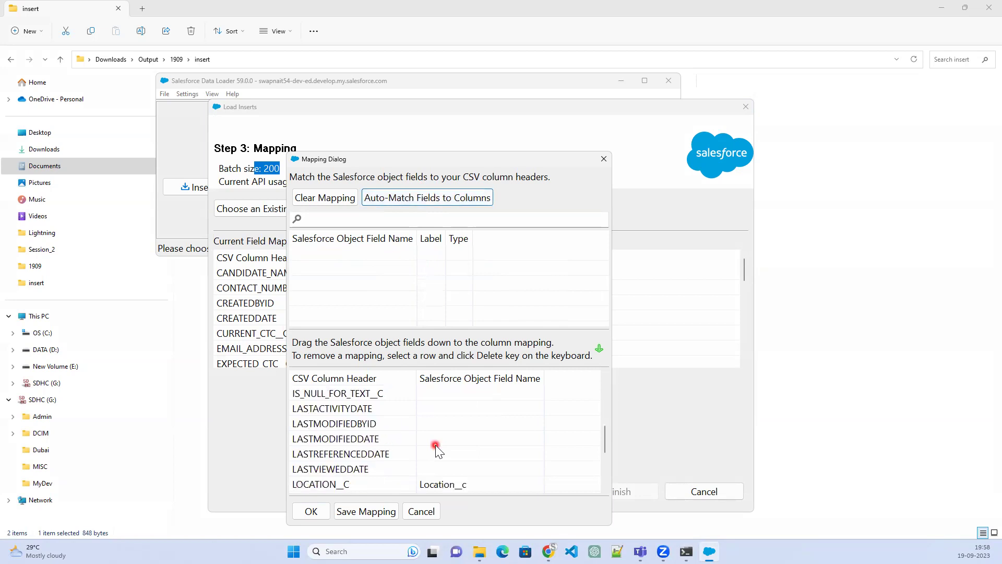
scroll(435, 447, down, 1)
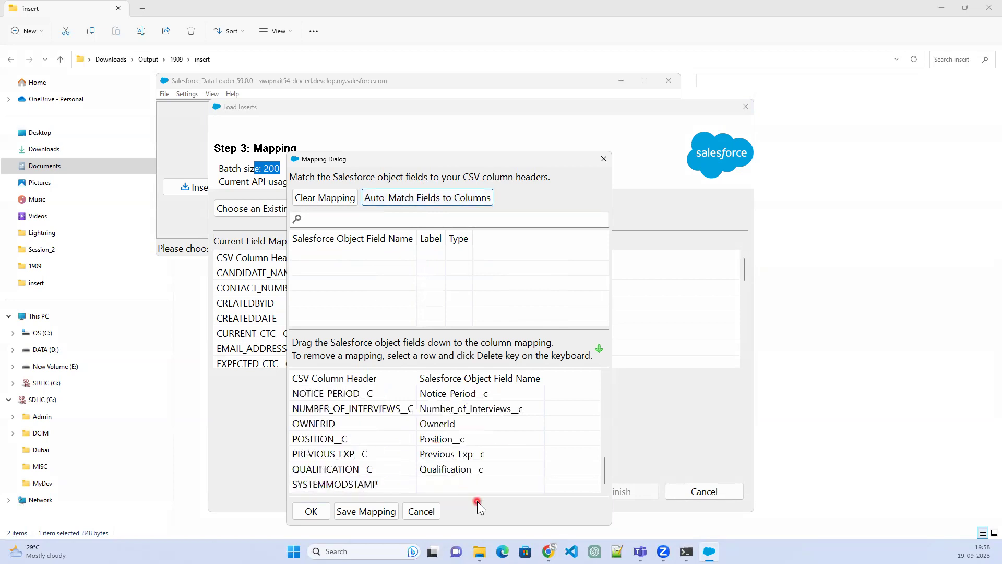
click(312, 511)
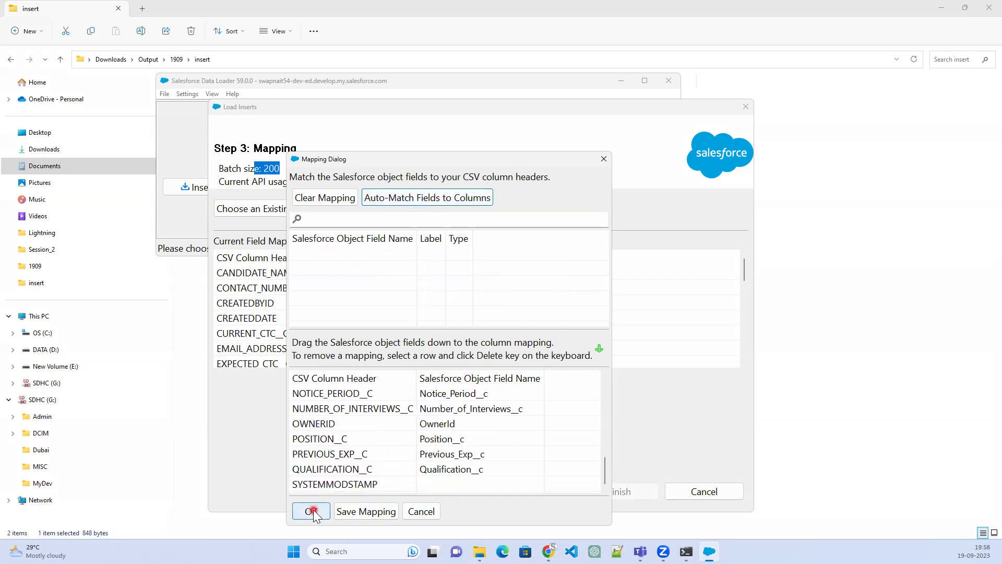
Advance to the Finish step and set the results folder to Downloads\Output\1909\insert
click(550, 493)
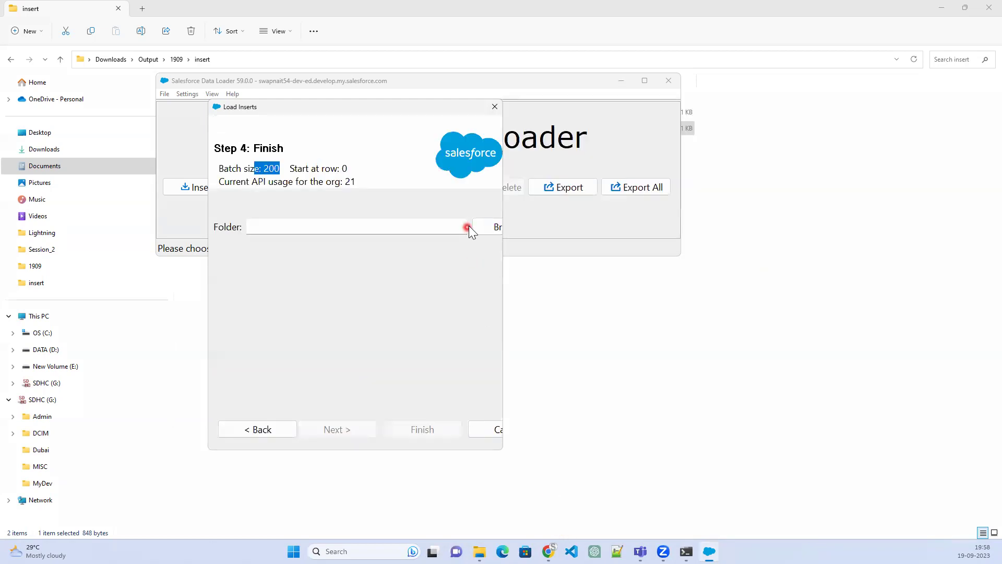
drag(504, 259, 882, 269)
click(841, 231)
click(423, 214)
click(508, 348)
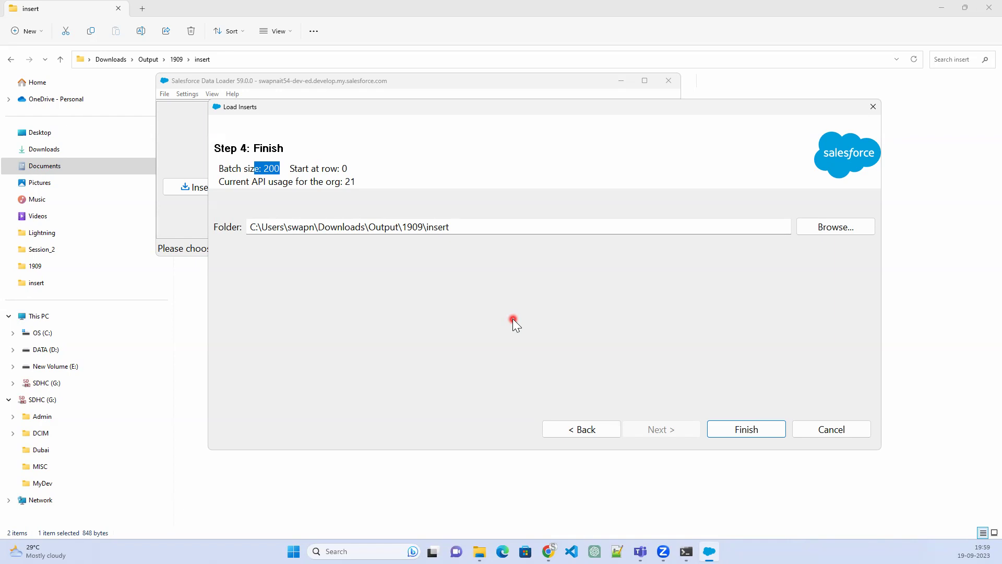
Complete the Candidate insert with 4 successes and 0 errors, then view the successes
click(747, 429)
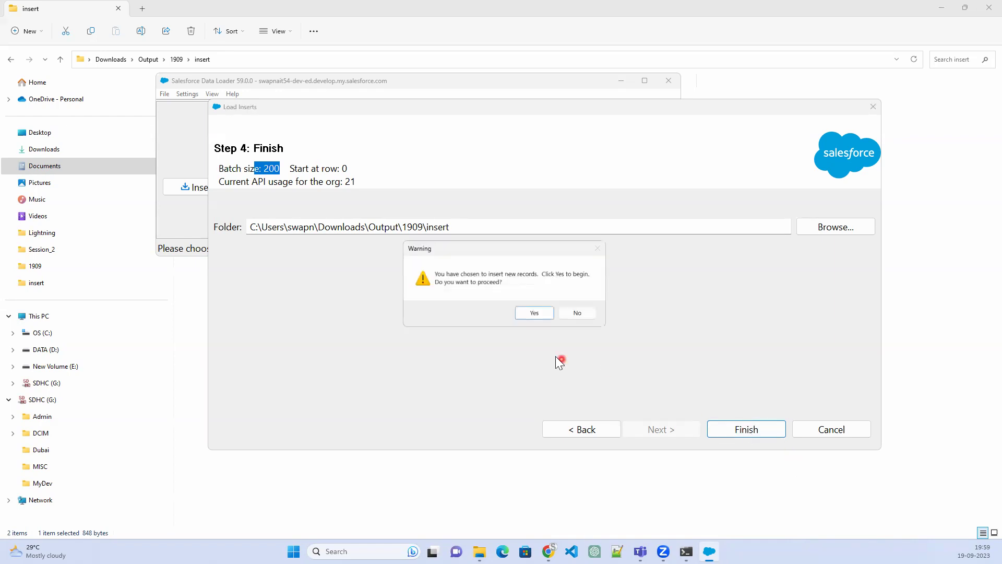
click(532, 314)
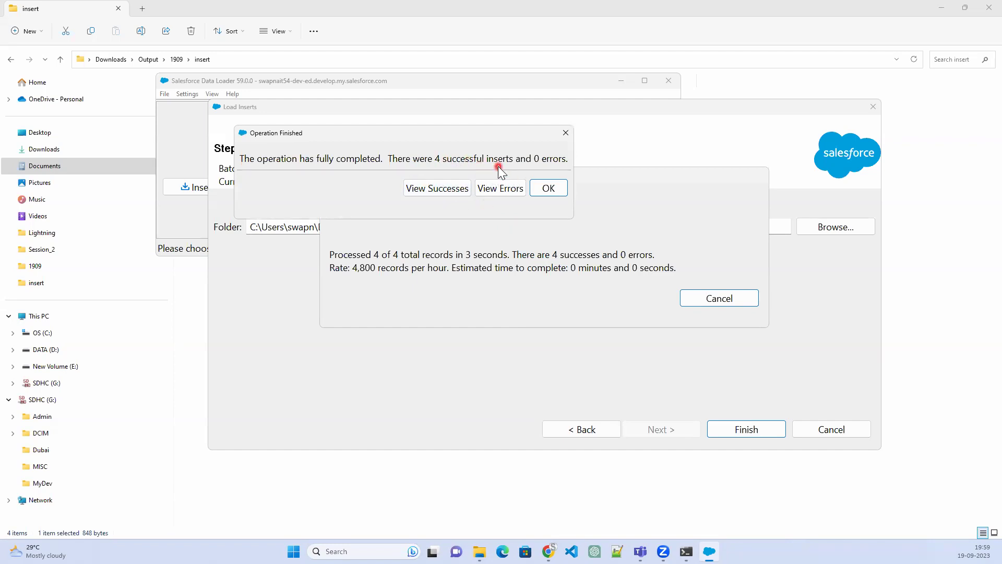
click(439, 191)
Compare the new success and error CSV files in the insert folder, then minimize File Explorer
click(479, 551)
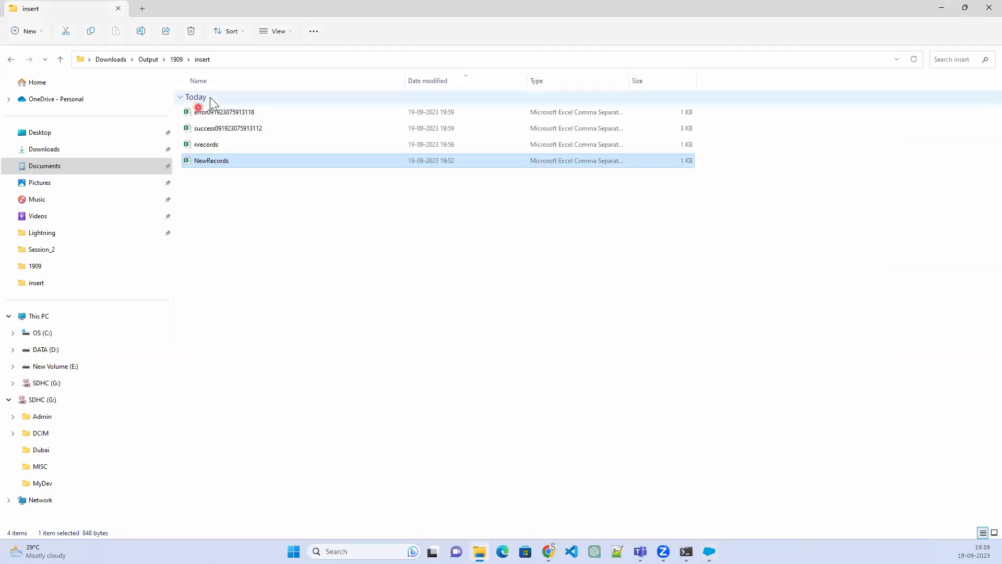
click(264, 132)
click(263, 116)
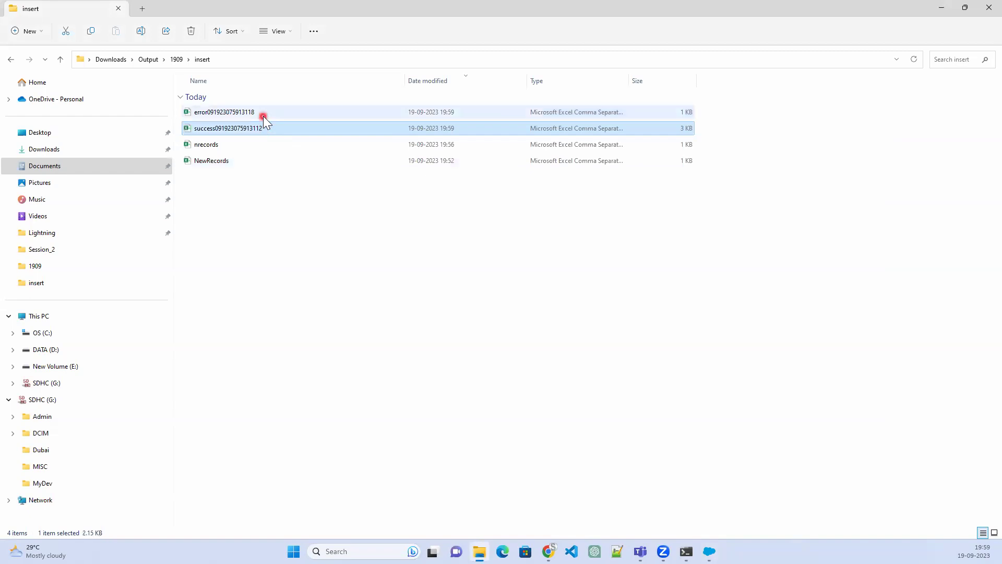
click(260, 129)
click(262, 117)
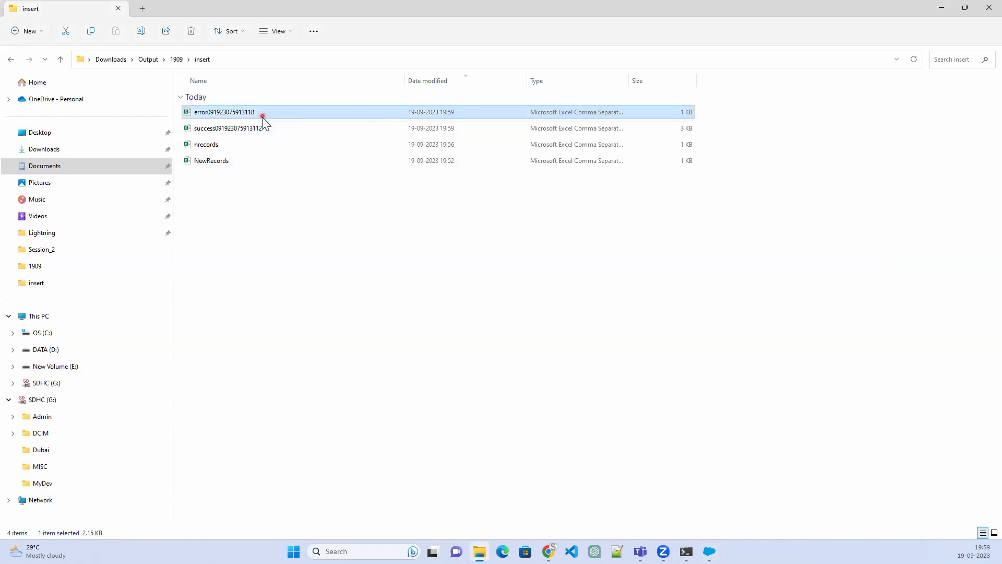
click(260, 127)
click(263, 111)
click(263, 129)
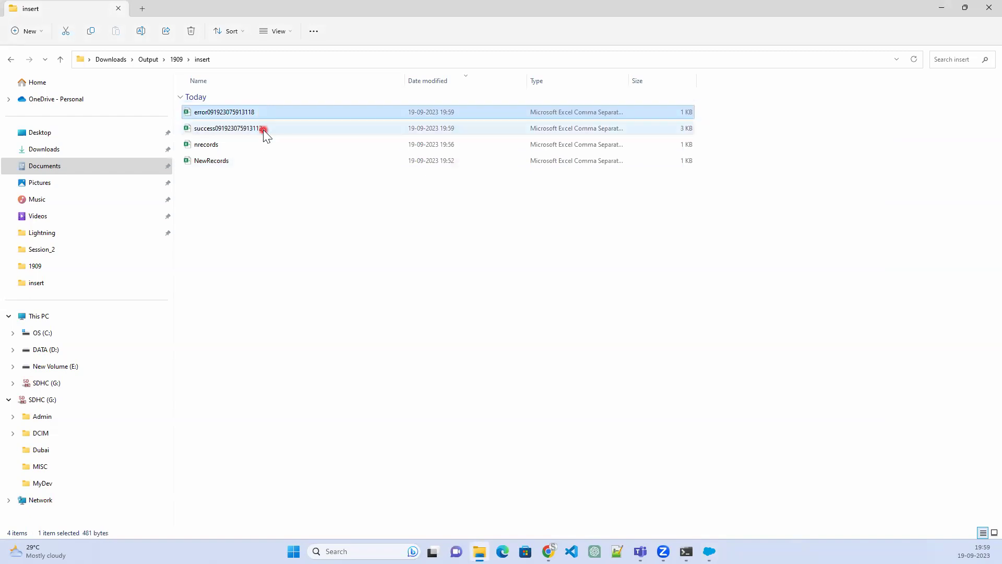
click(268, 112)
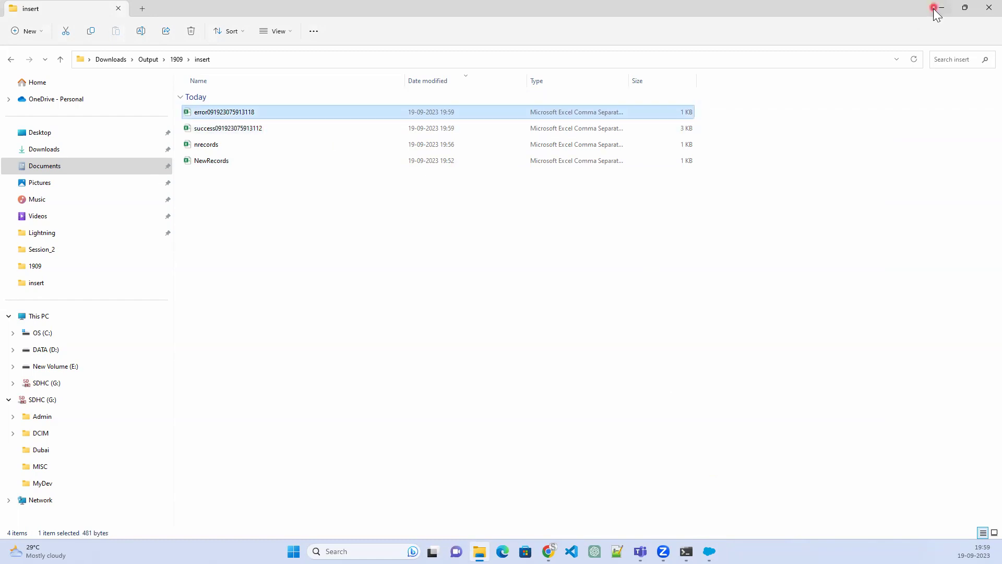
click(940, 9)
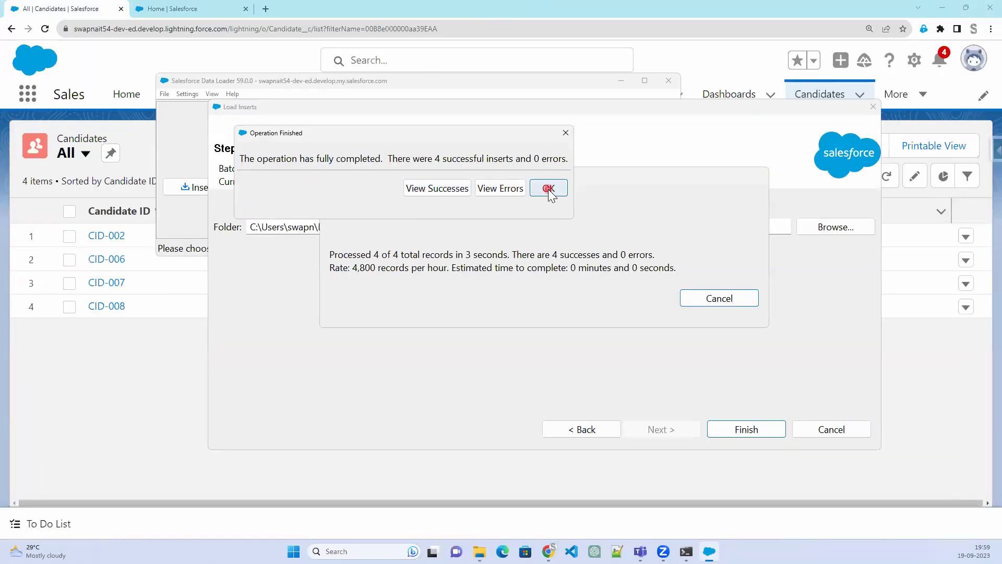
Dismiss the Operation Finished summary and reload the Candidates list to show 8 records
click(548, 188)
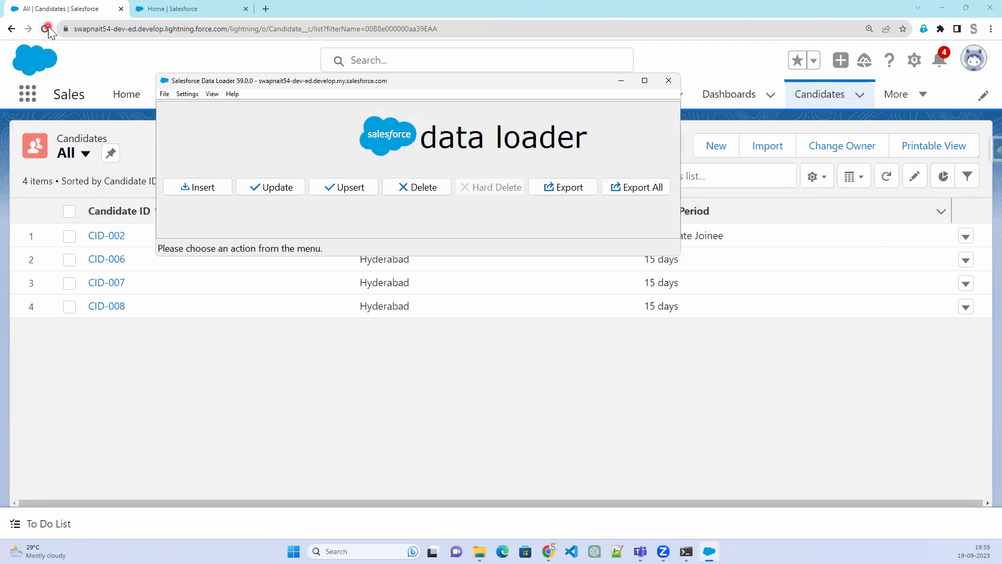
click(46, 29)
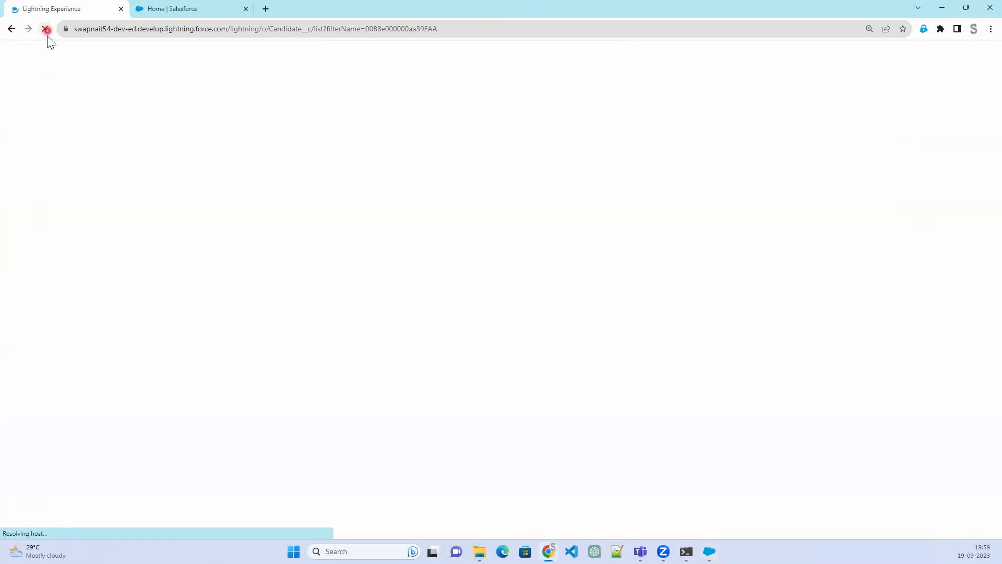
click(197, 235)
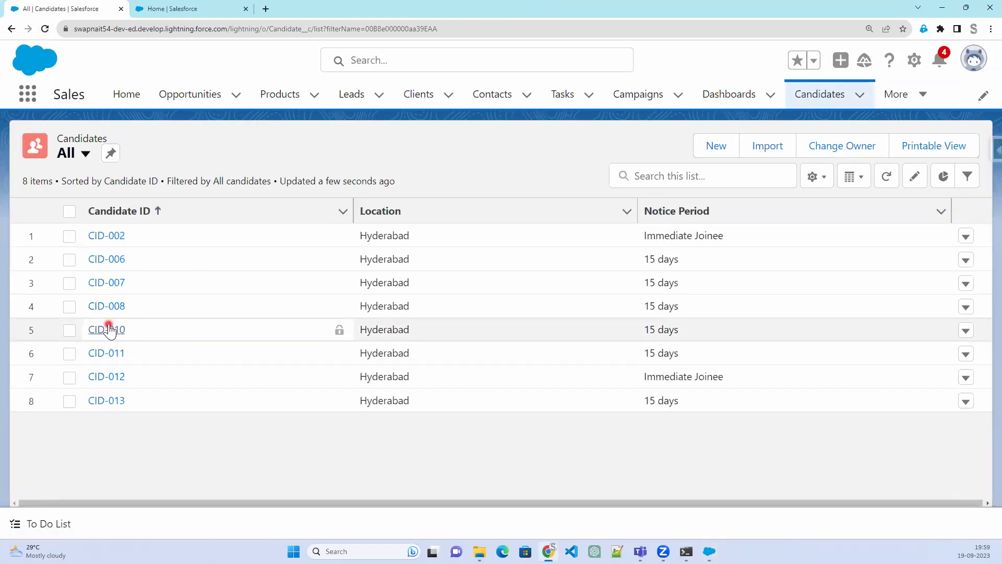
click(115, 315)
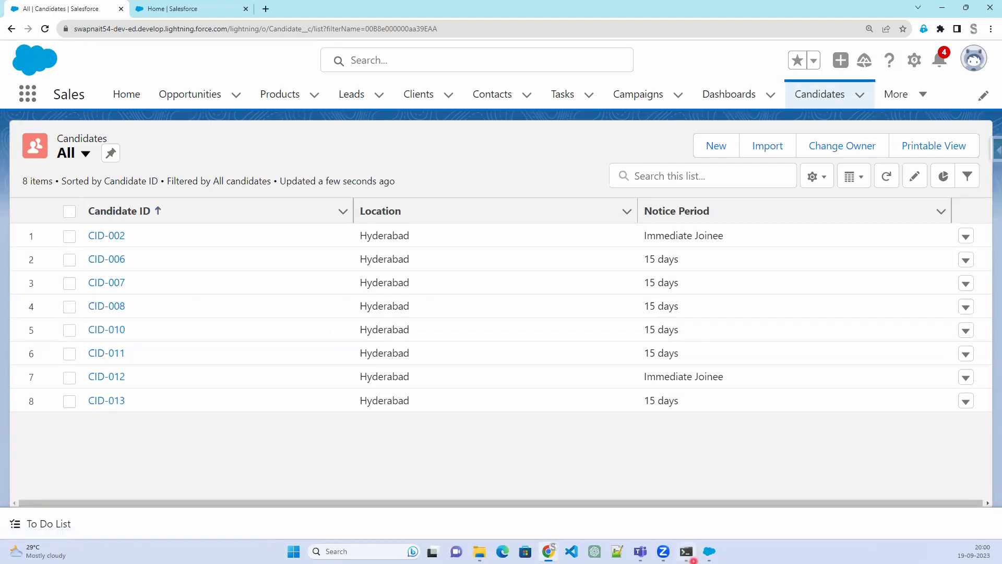
Start a Data Loader upsert, then open the success CSV from the insert folder in Excel
click(709, 551)
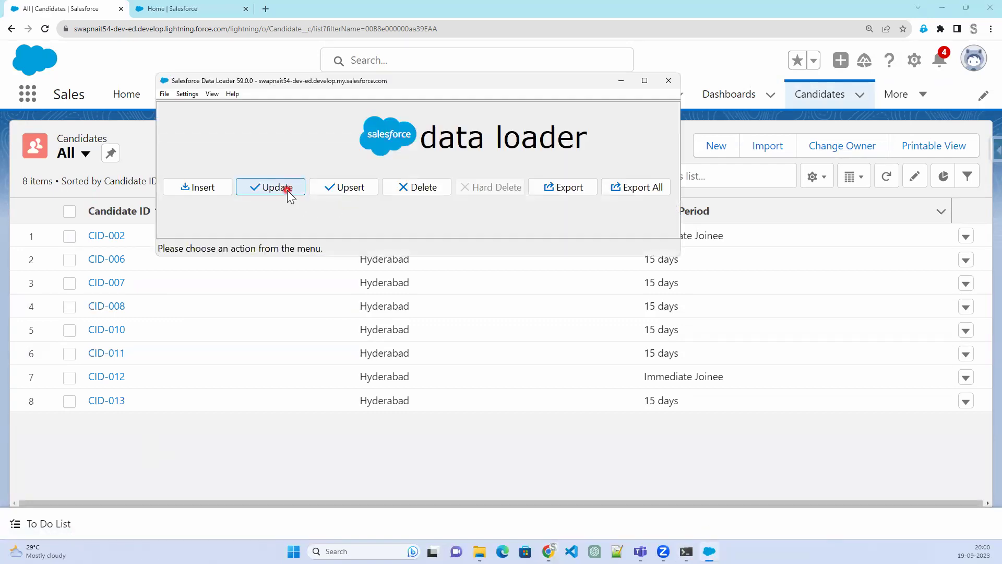
click(339, 191)
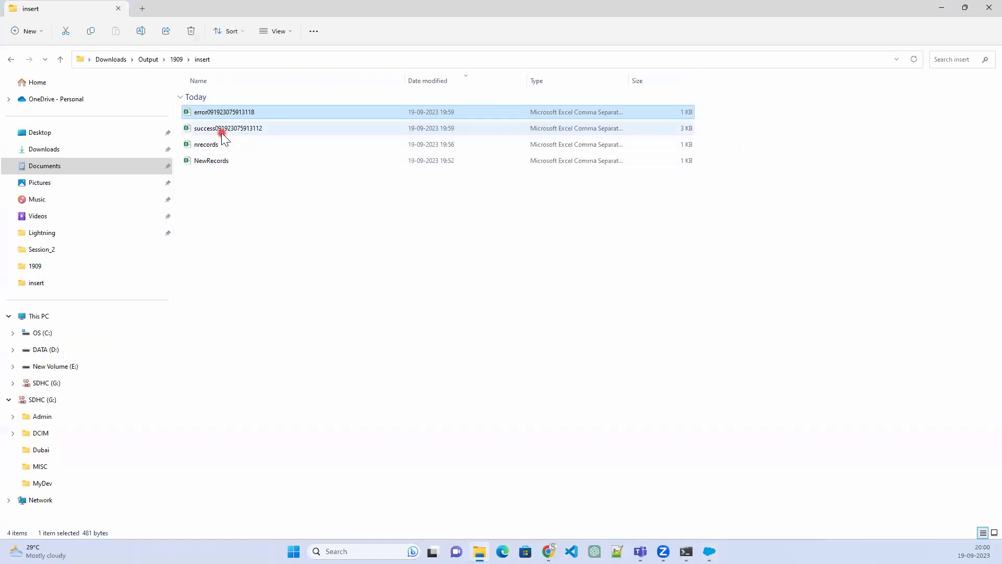
click(221, 131)
double_click(221, 130)
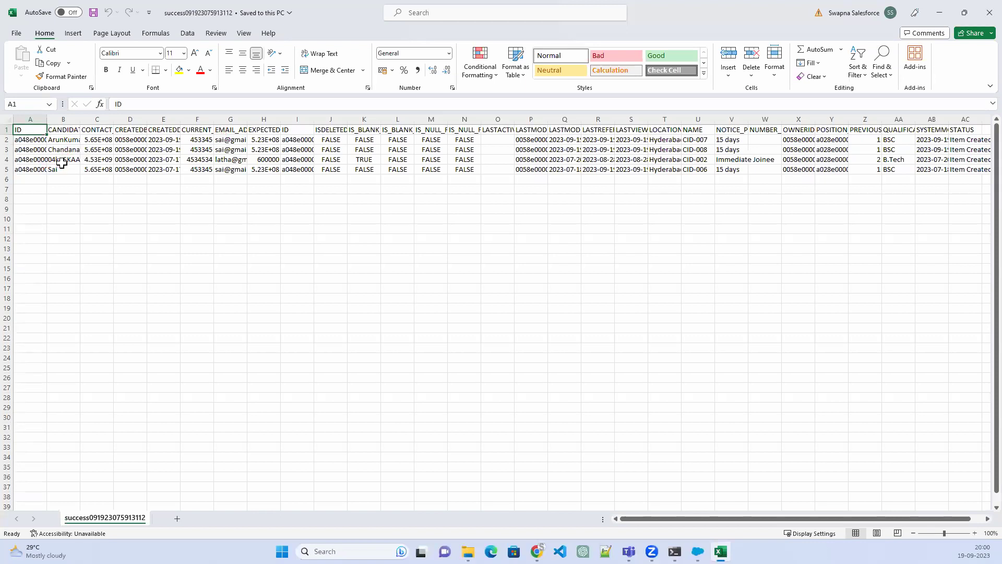
Autofit columns A and B and enter a name in the blank cell B4
double_click(47, 117)
click(105, 158)
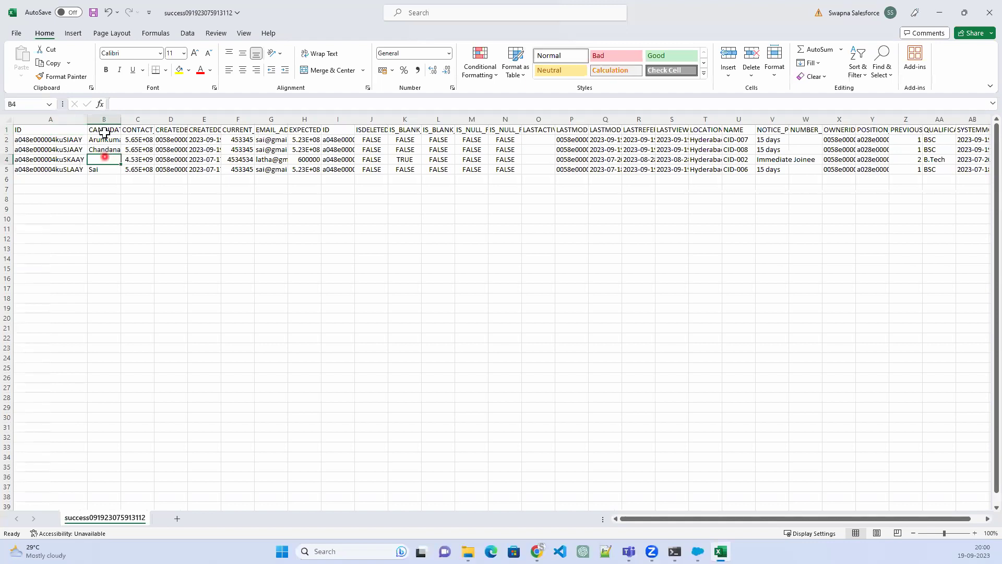
double_click(120, 119)
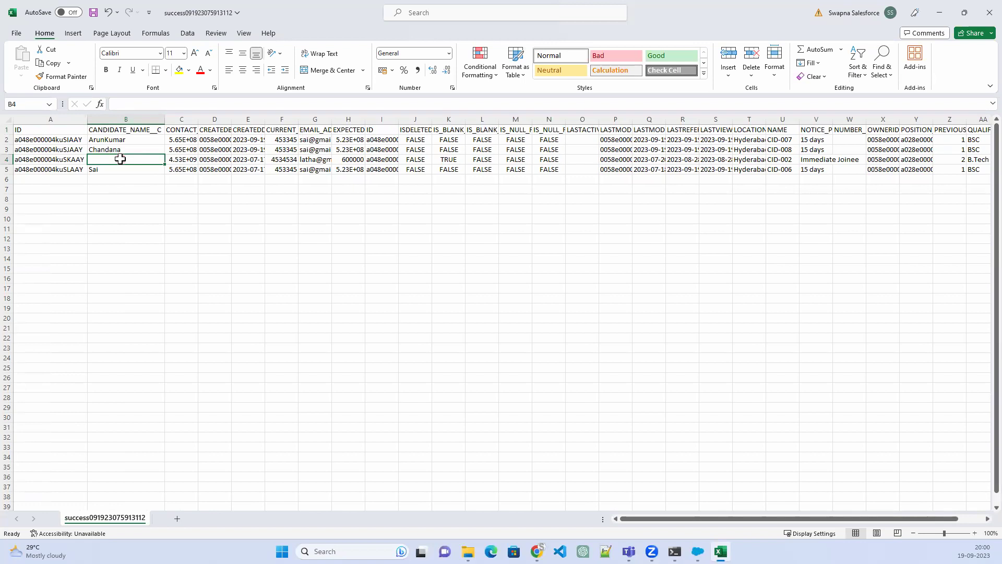
double_click(121, 159)
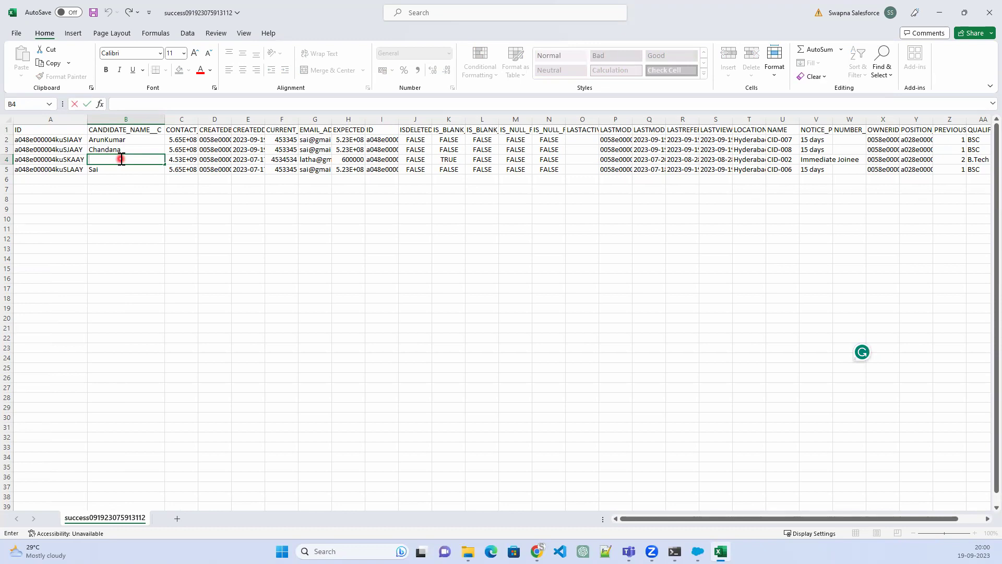
text(Arunkumar)
Clear the candidate IDs in cells A3 and A2
click(35, 149)
key(Delete)
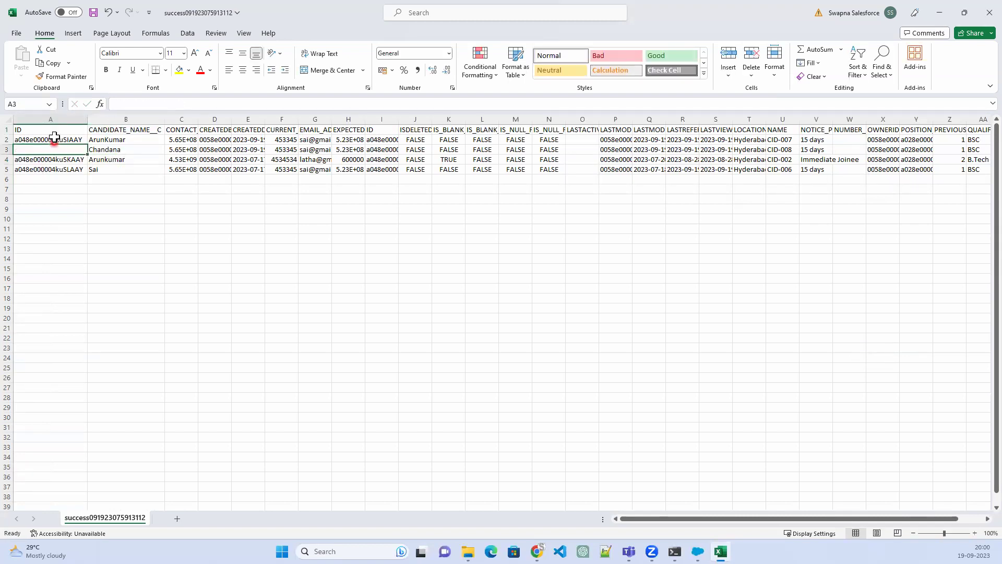
click(55, 138)
key(Delete)
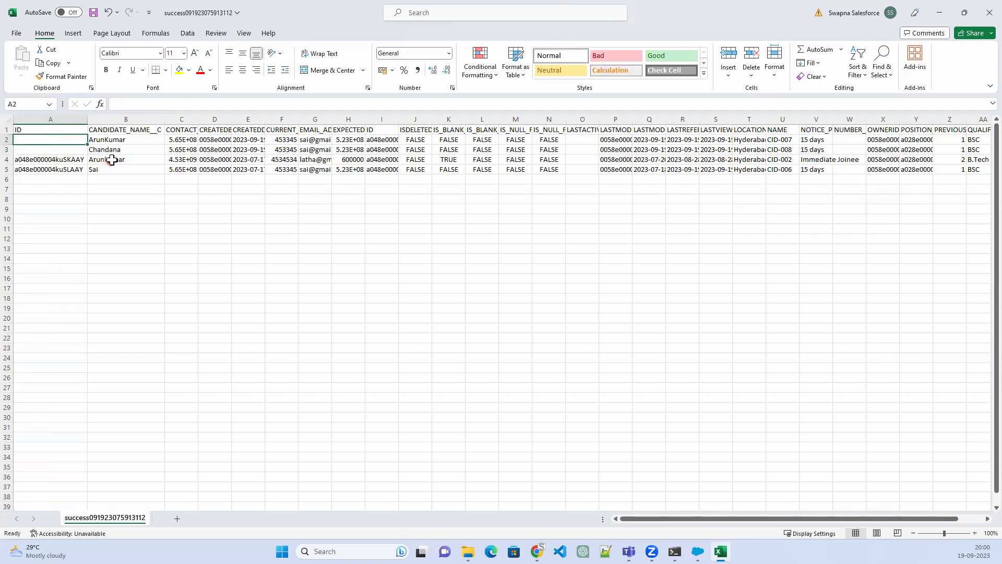
Replace the candidate names in cells B2 and B3 with new names
click(120, 141)
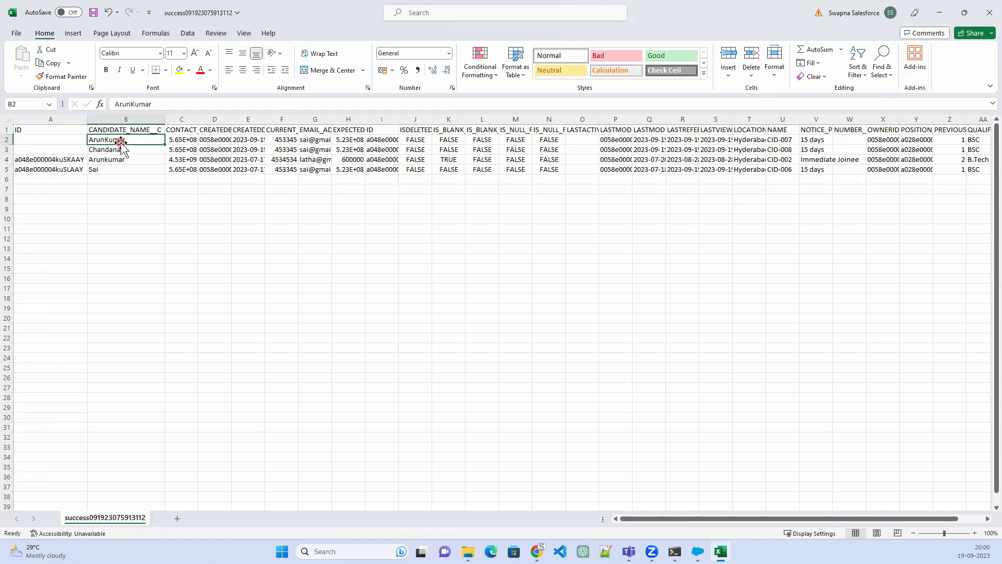
double_click(100, 139)
double_click(100, 140)
text(Dee)
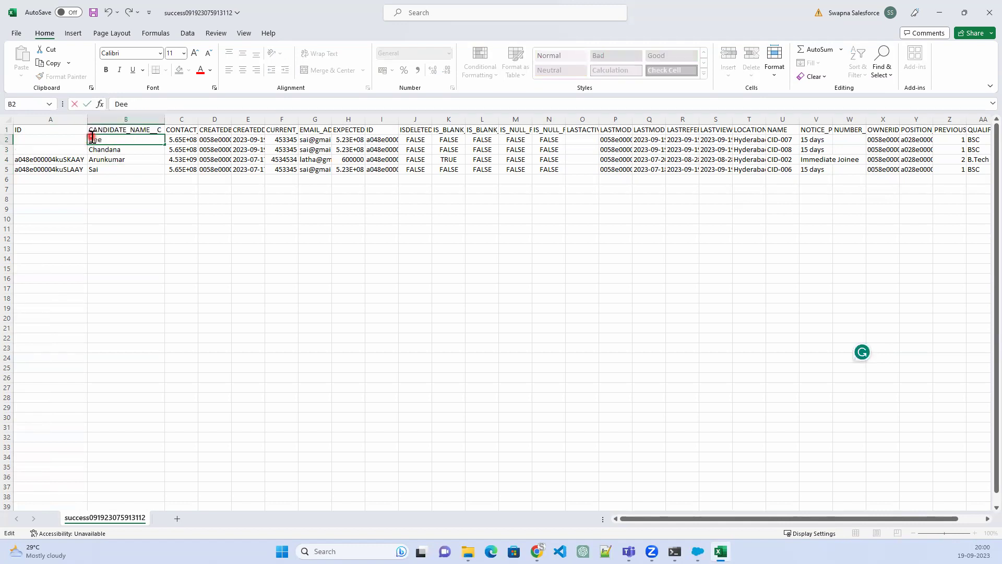
text(pak)
click(131, 148)
double_click(130, 149)
drag(130, 149, 67, 158)
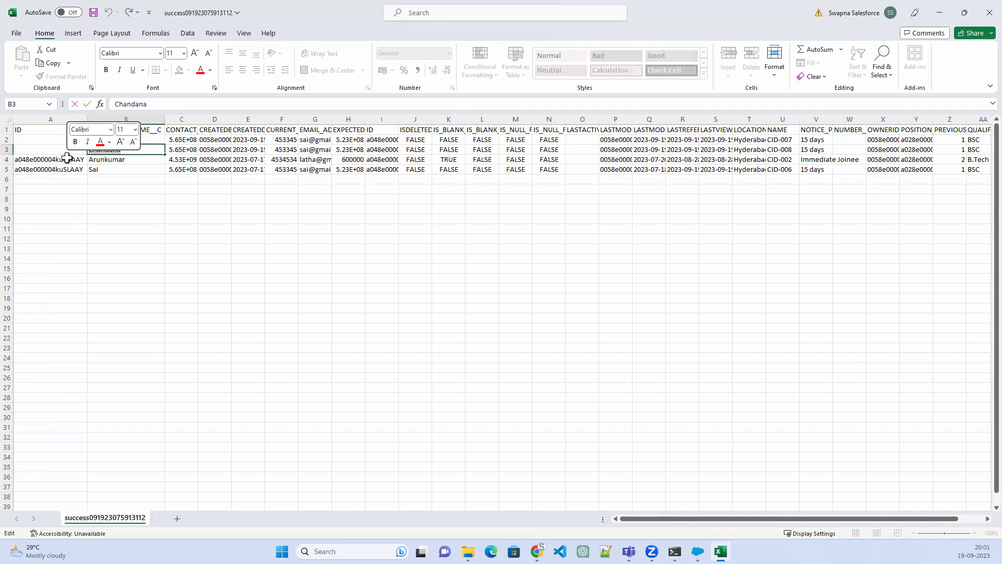
text(Saihin)
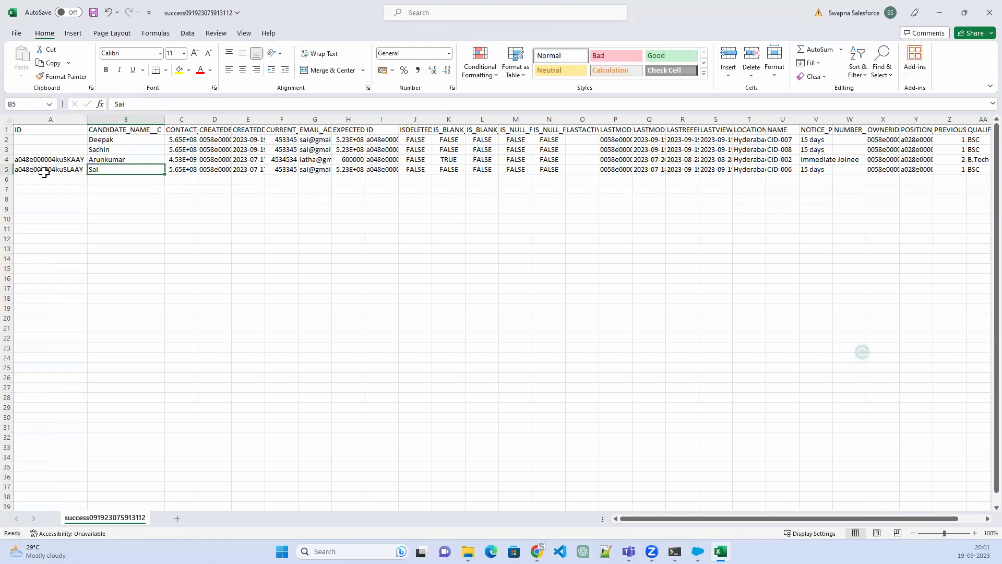
Clear the A5 ID and overwrite the B5 candidate name
click(41, 168)
key(Delete)
click(123, 167)
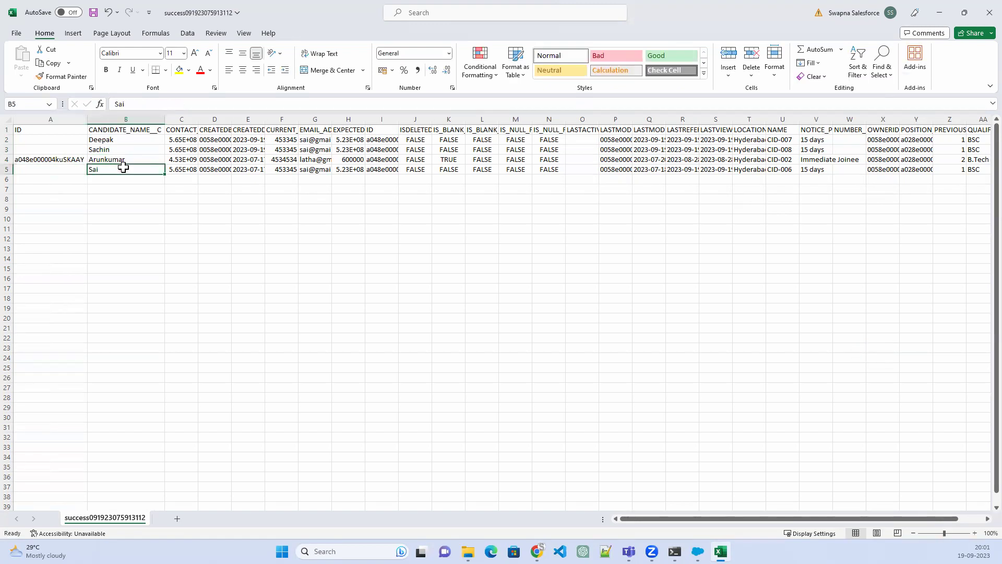
text(Suresh)
click(159, 207)
Save the sheet as CSV file 'upsert' in the 1909 folder and close Excel
click(23, 34)
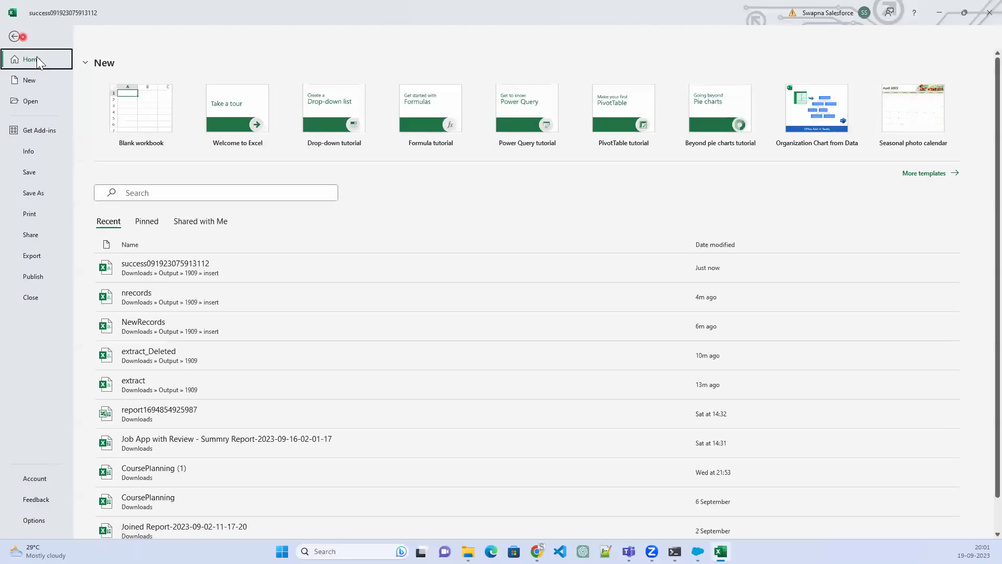
click(34, 193)
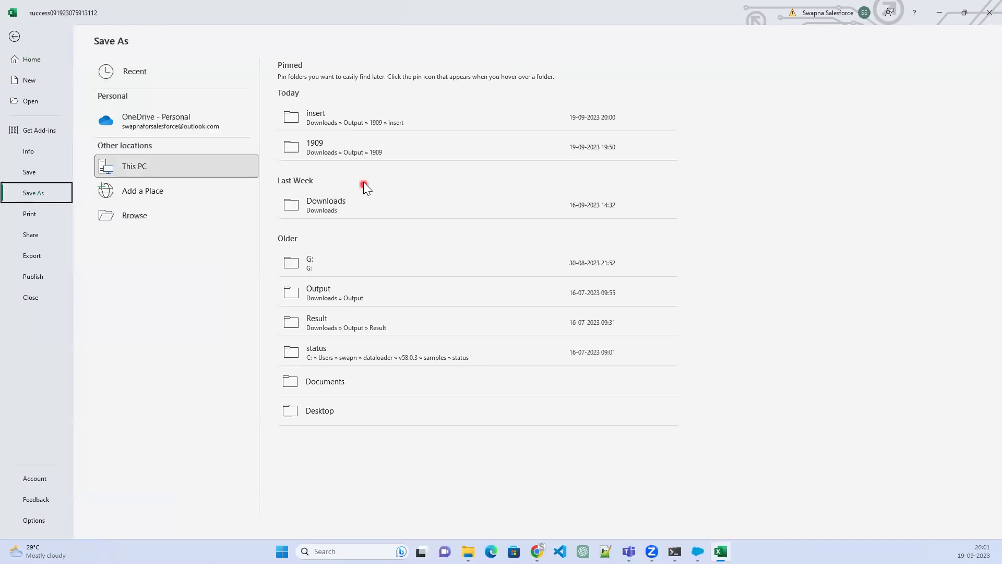
click(344, 144)
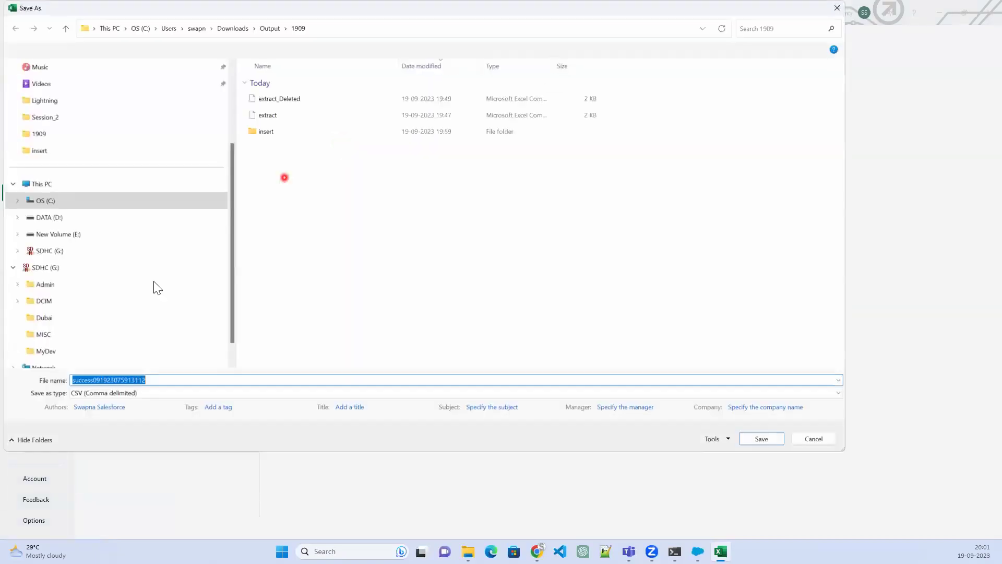
click(173, 384)
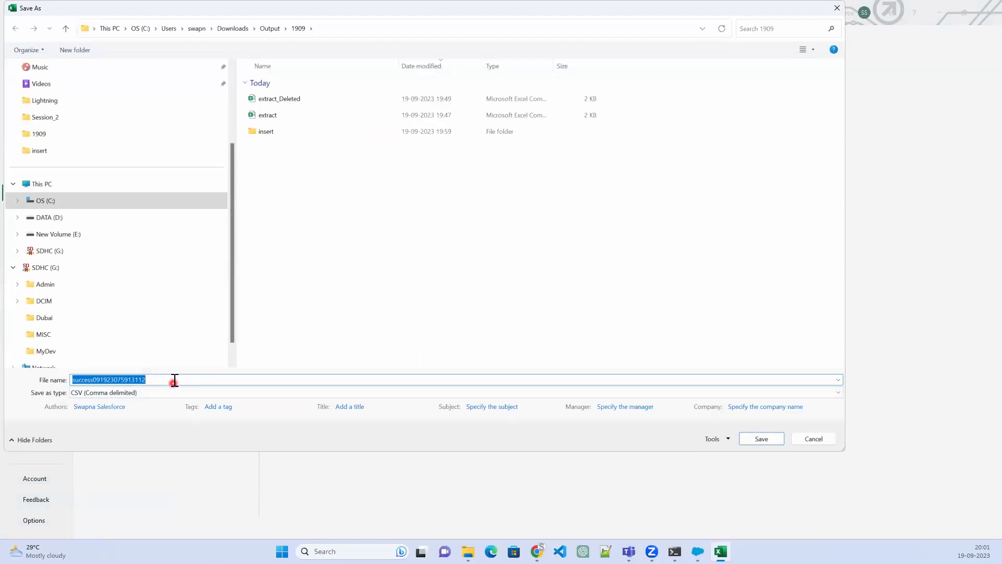
text(upsert)
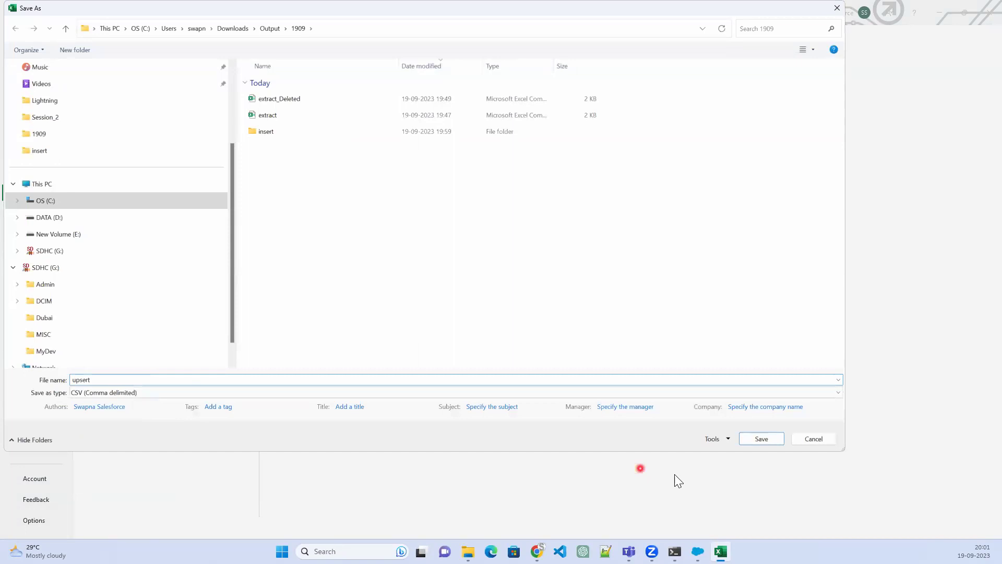
click(761, 439)
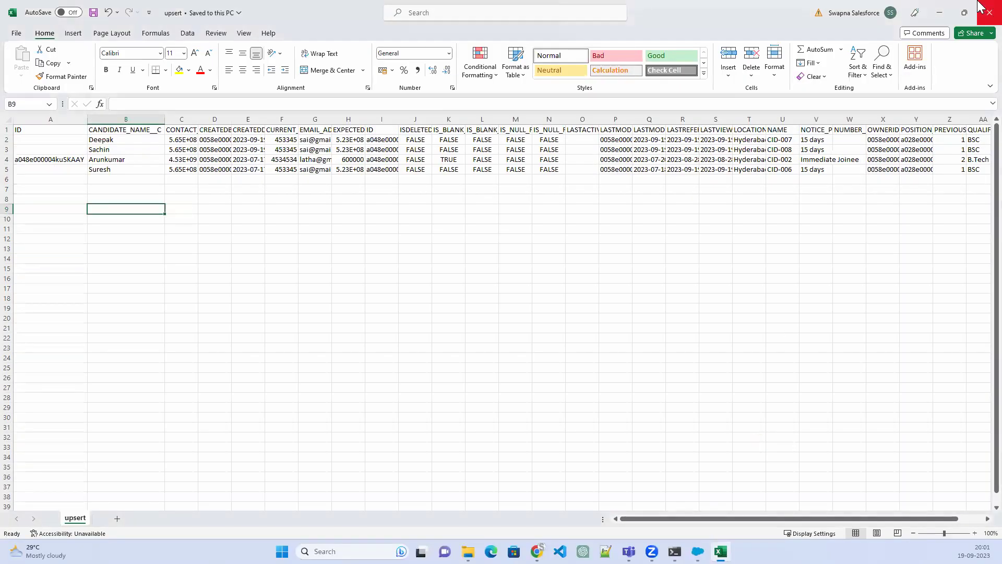
click(989, 12)
Set up a Candidate upsert in Data Loader using 1909\upsert.csv as the source file
click(709, 552)
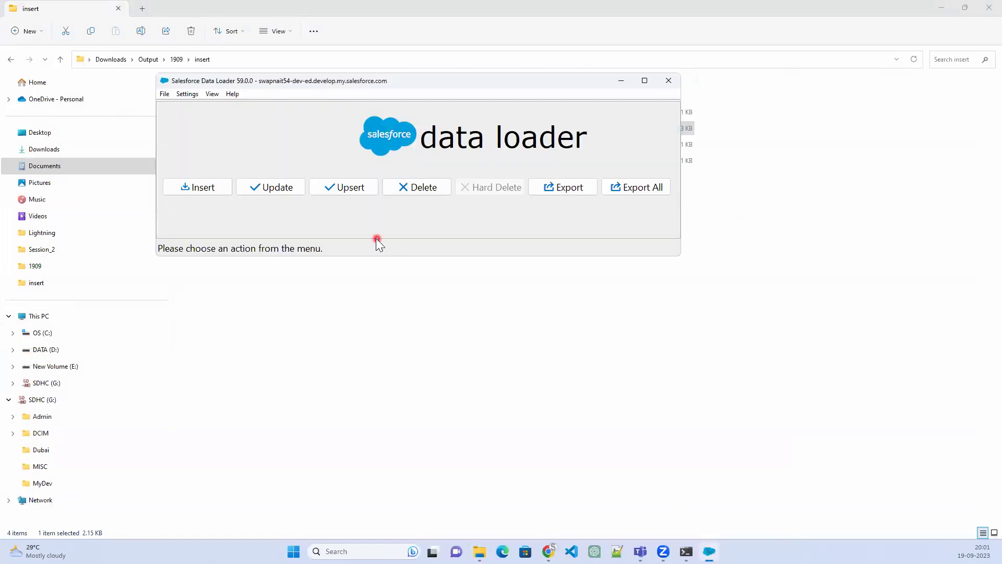
click(346, 187)
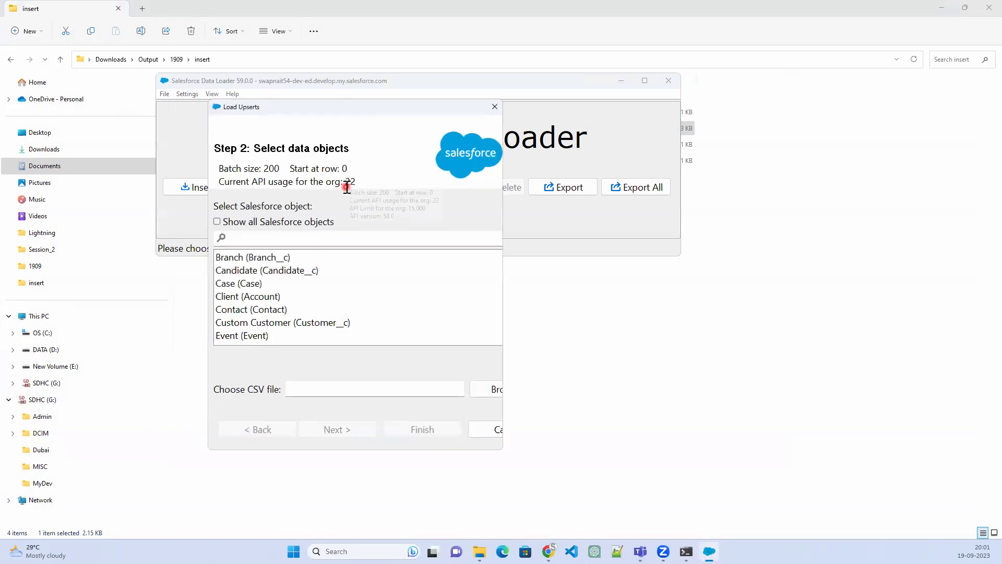
click(293, 270)
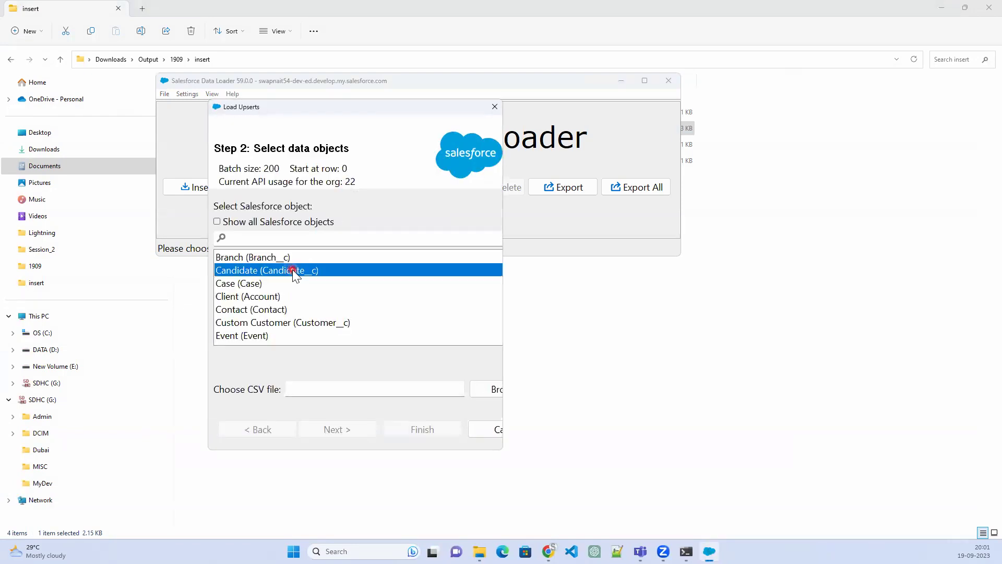
click(496, 422)
drag(504, 413, 837, 413)
click(778, 394)
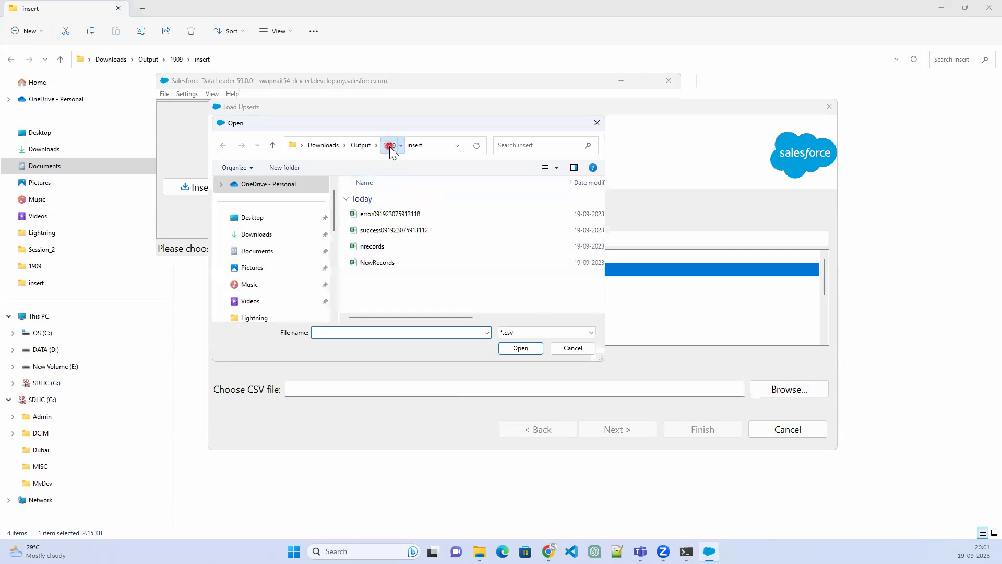
click(389, 146)
click(405, 215)
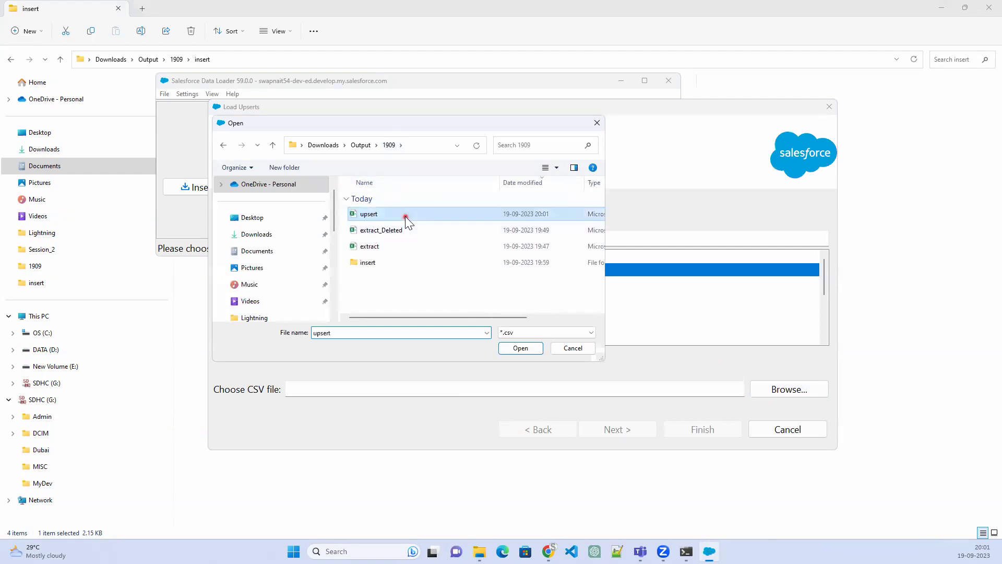
click(521, 349)
Try to continue and dismiss the duplicate ID column and invalid CSV format errors
click(613, 430)
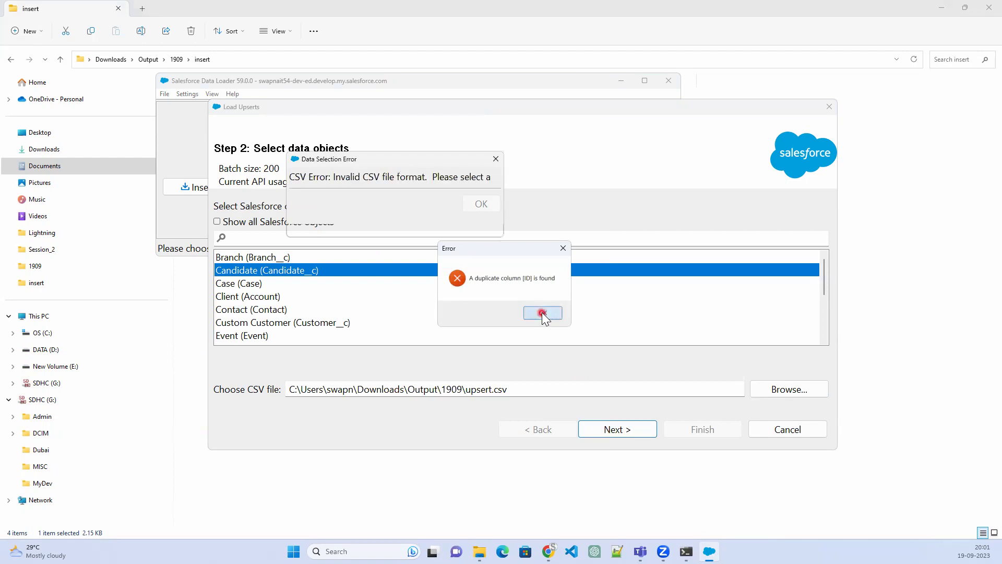
click(542, 312)
click(481, 217)
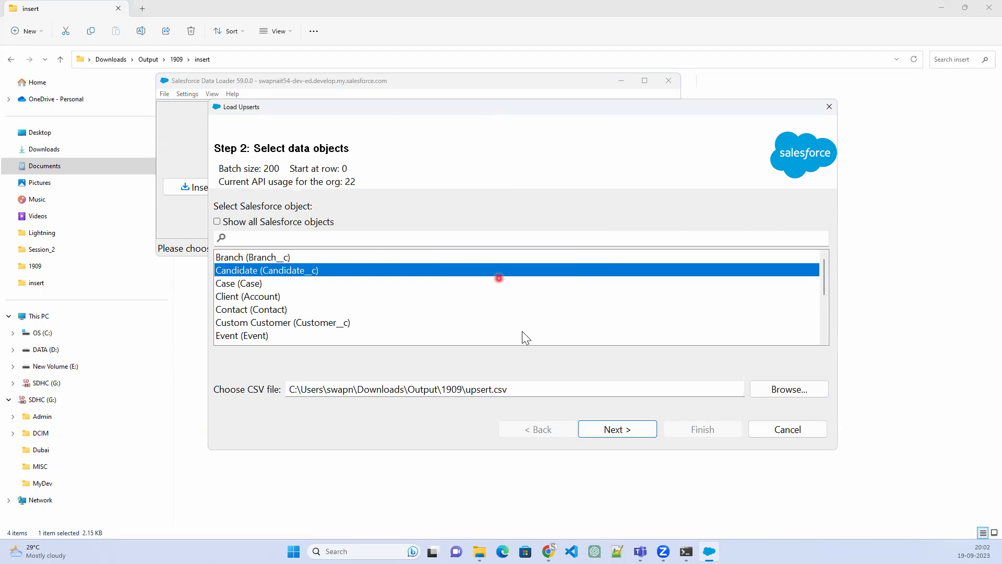
click(620, 433)
click(547, 313)
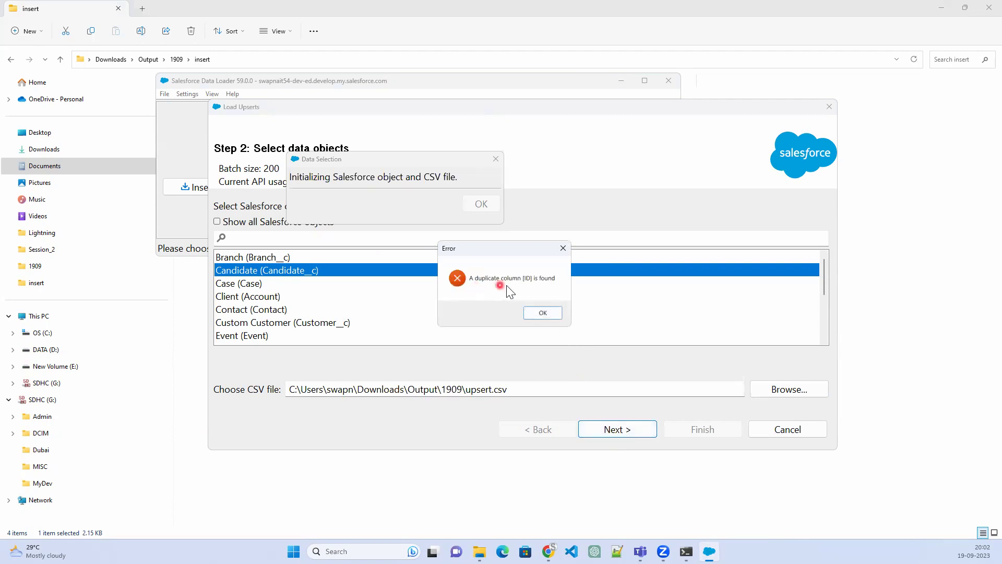
click(542, 313)
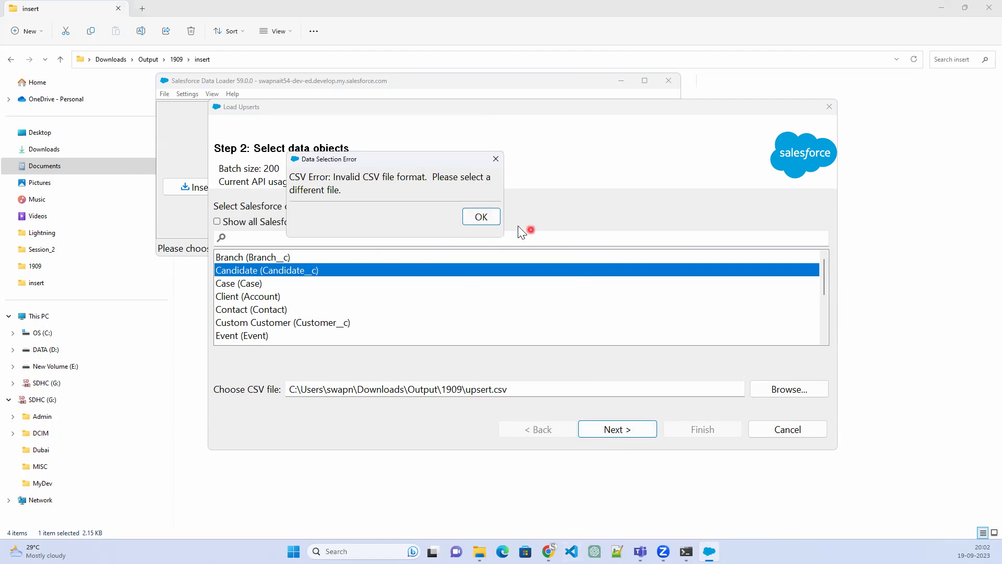
click(480, 217)
Open upsert.csv from the 1909 folder in Excel
click(292, 505)
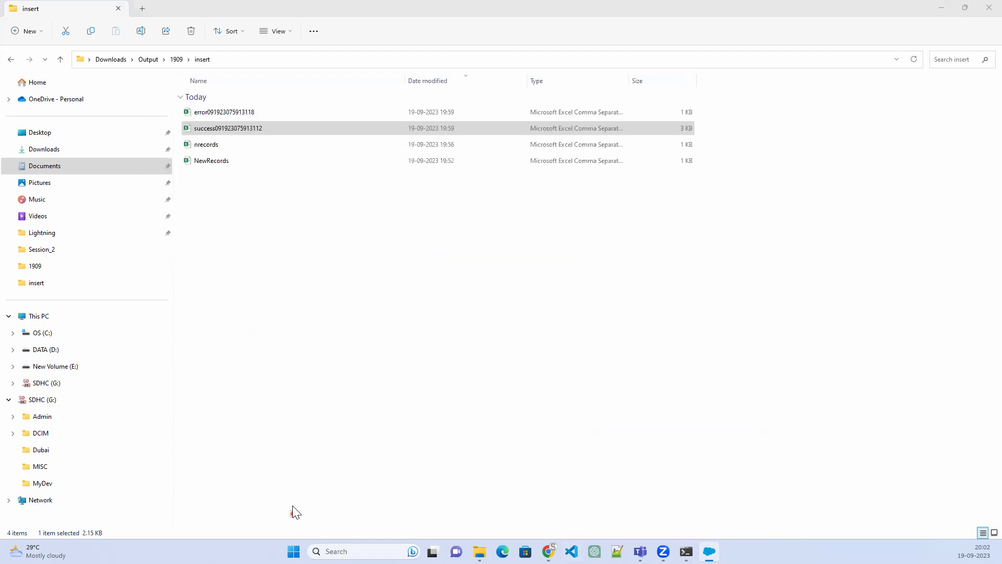
click(176, 60)
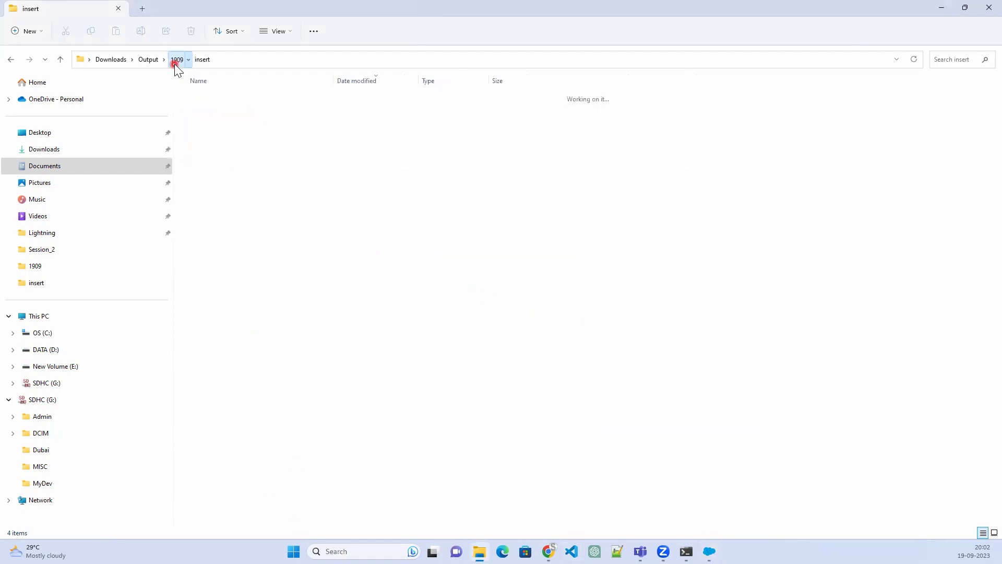
click(225, 116)
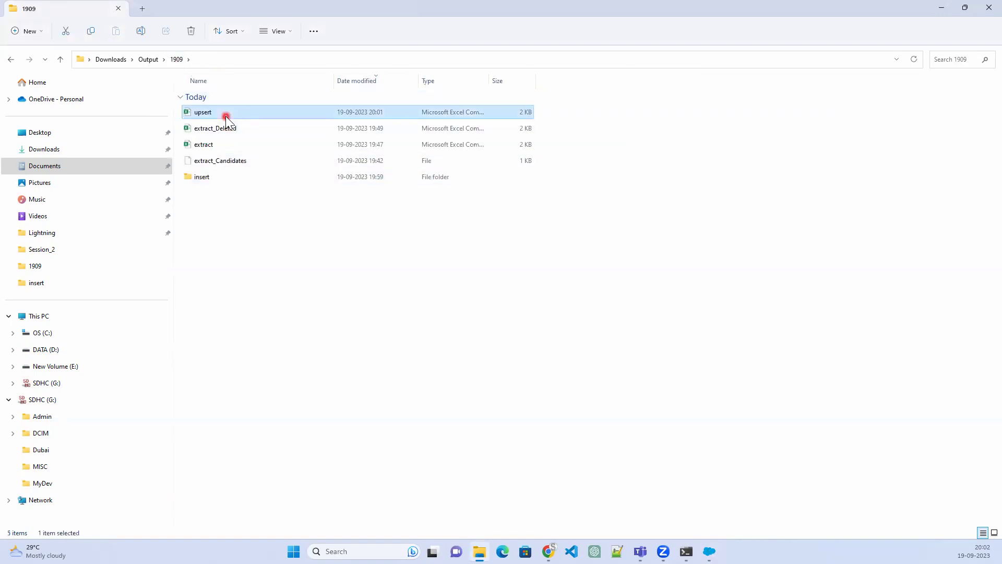
double_click(226, 116)
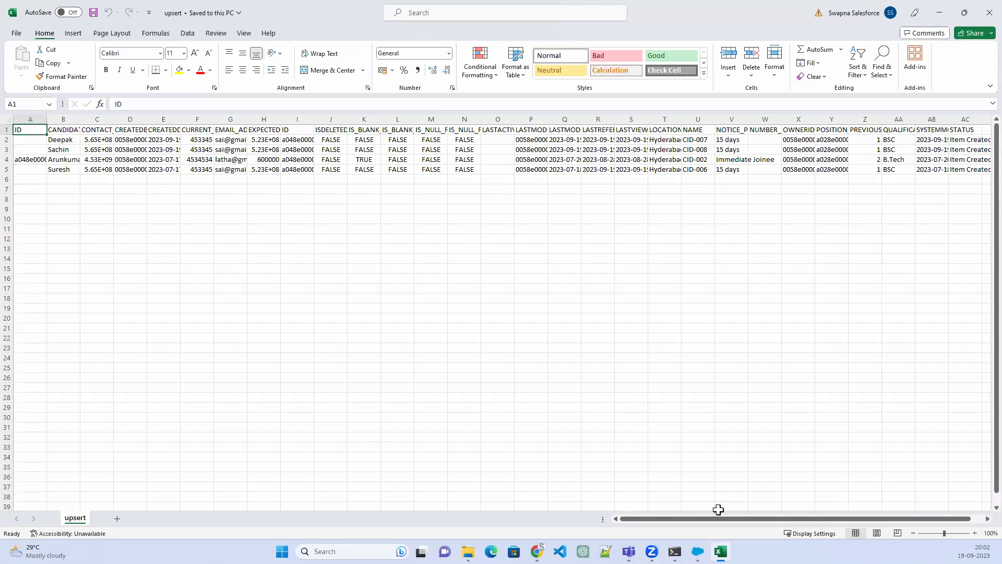
click(717, 519)
drag(717, 522, 866, 472)
Delete the STATUS, trailing empty and SYSTEMMODSTAMP columns from upsert
click(938, 119)
right_click(931, 121)
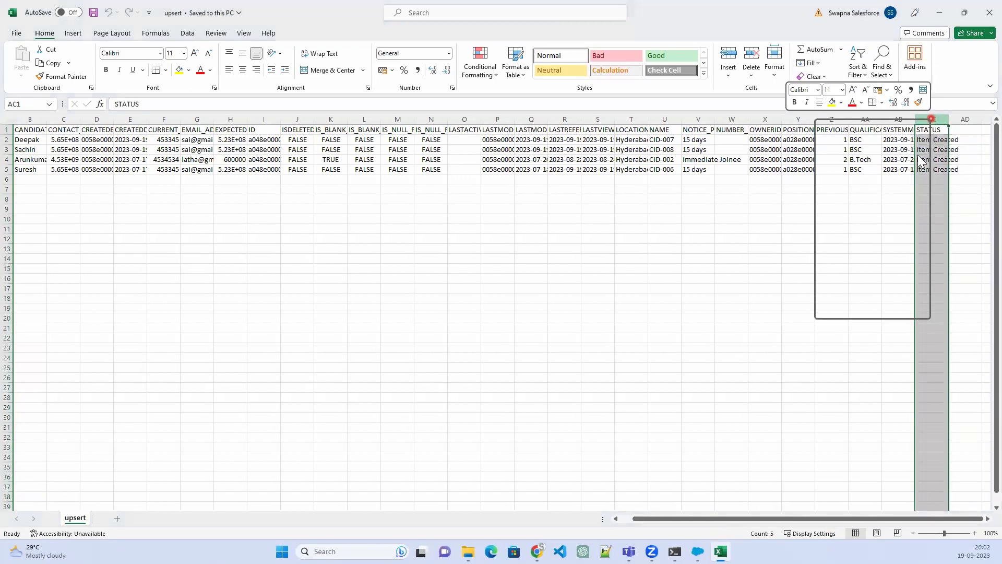
click(853, 241)
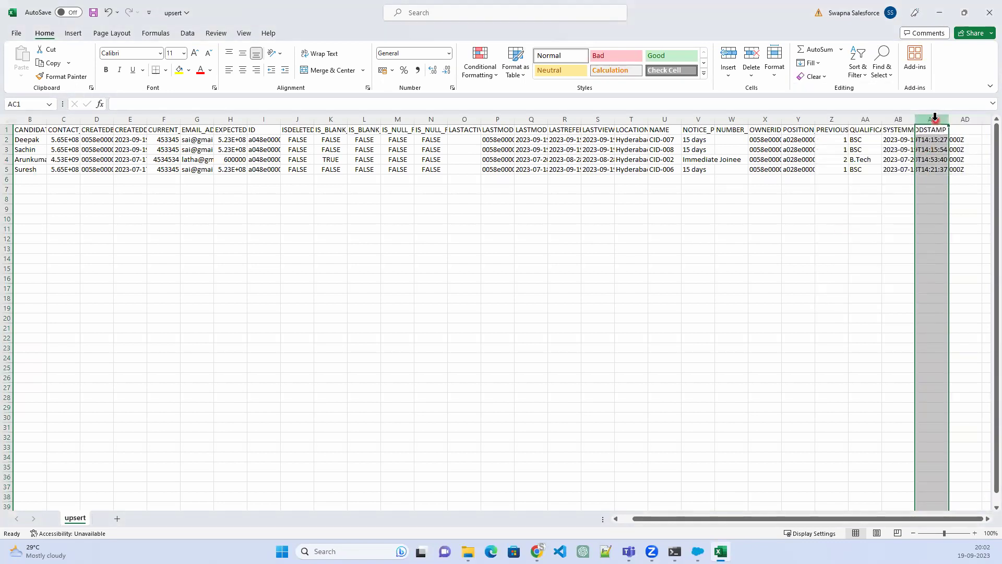
right_click(934, 119)
click(857, 238)
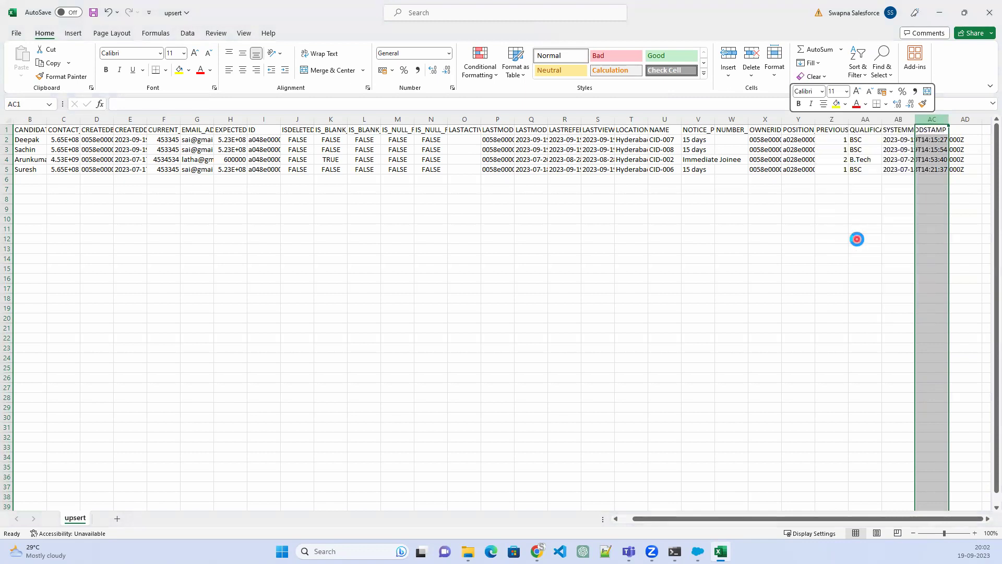
double_click(915, 119)
right_click(914, 116)
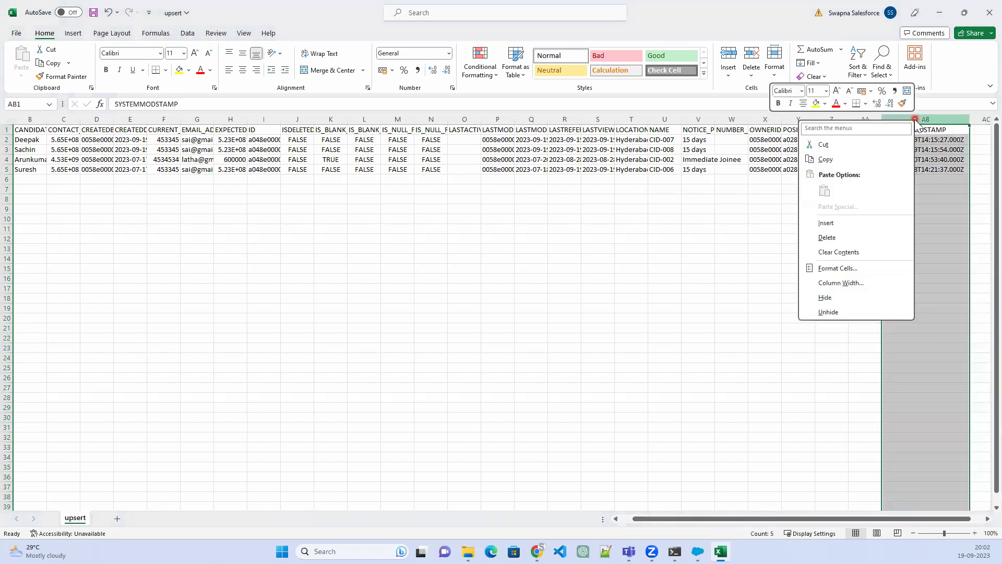
click(844, 241)
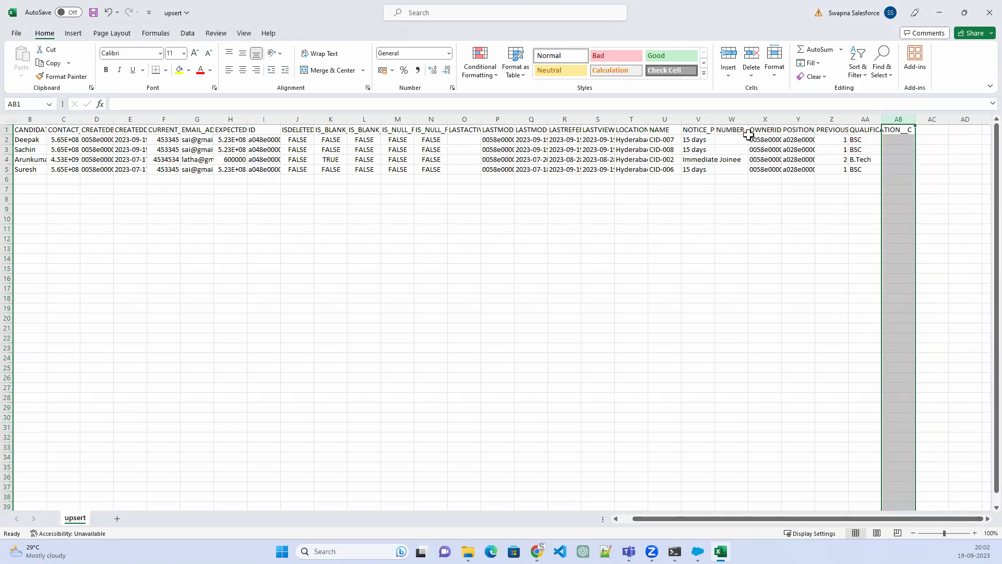
Delete the OWNERID and duplicate ID columns, then close Excel
right_click(766, 120)
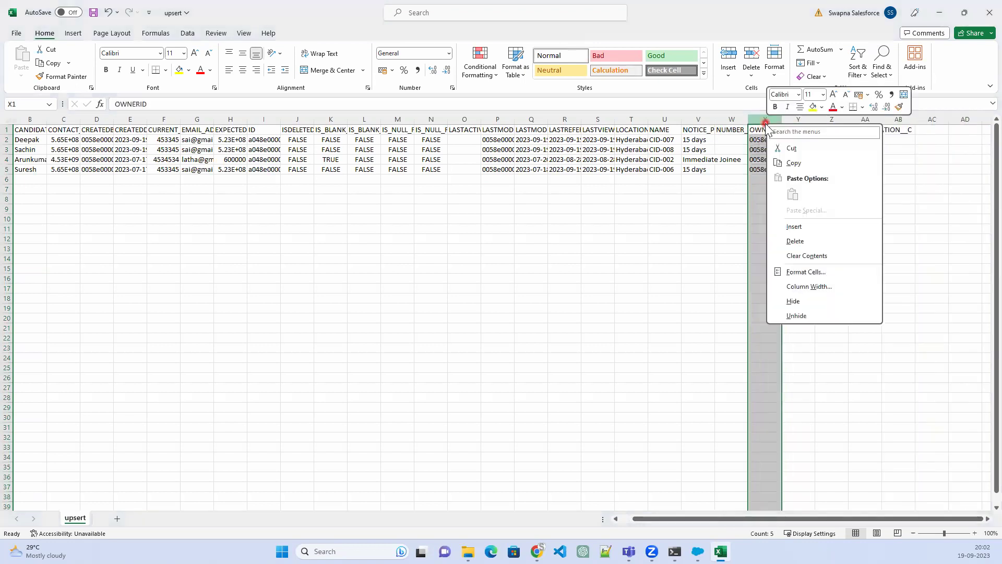
click(806, 243)
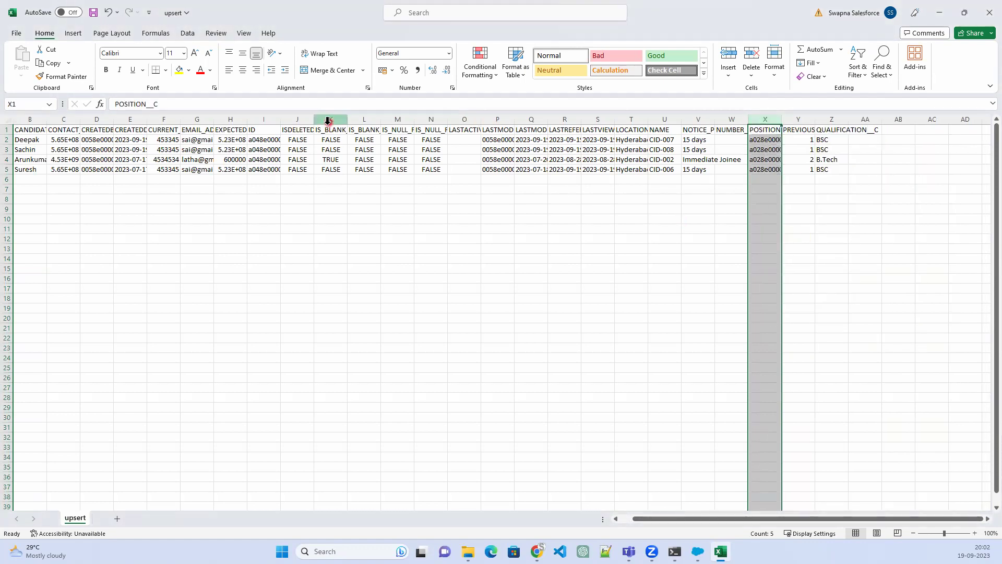
right_click(270, 111)
click(313, 230)
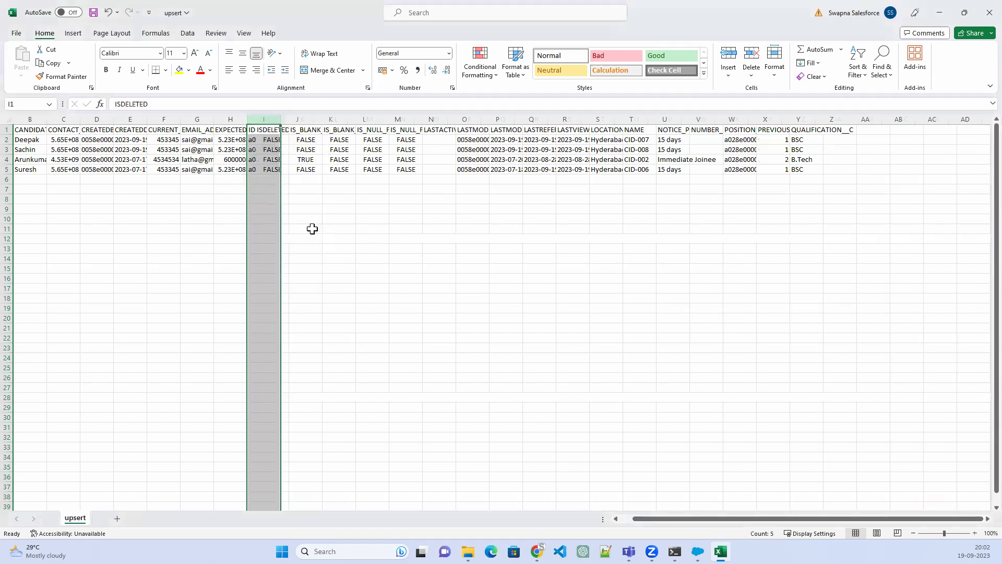
drag(700, 519, 626, 528)
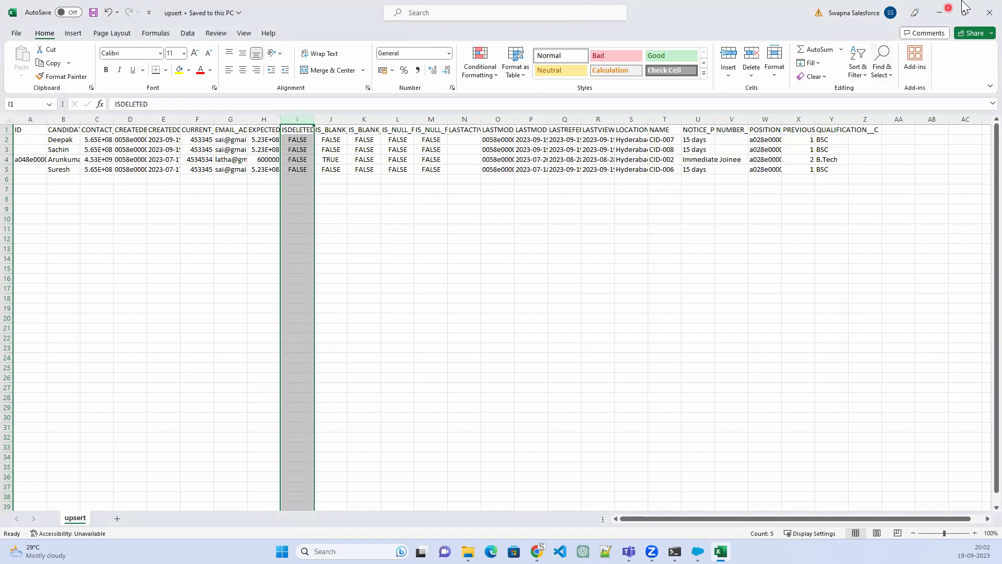
click(982, 14)
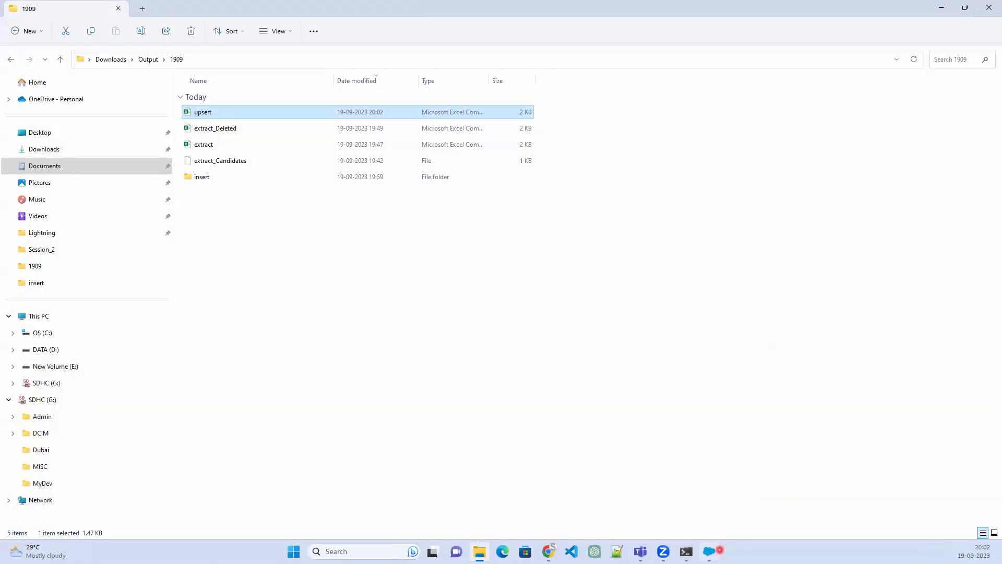
Retry continuing the upsert and dismiss the invalid CSV format error
click(708, 551)
click(632, 429)
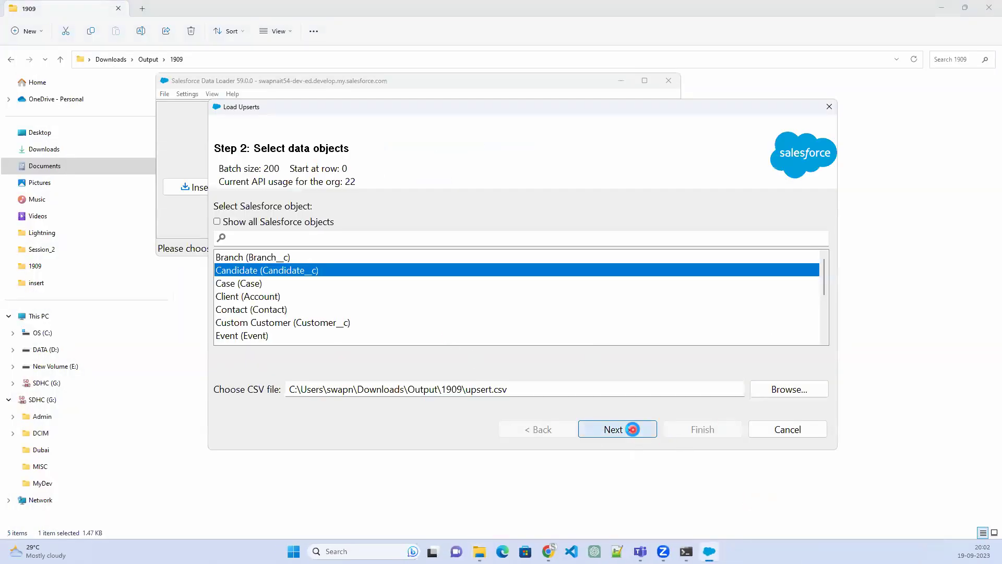
click(483, 217)
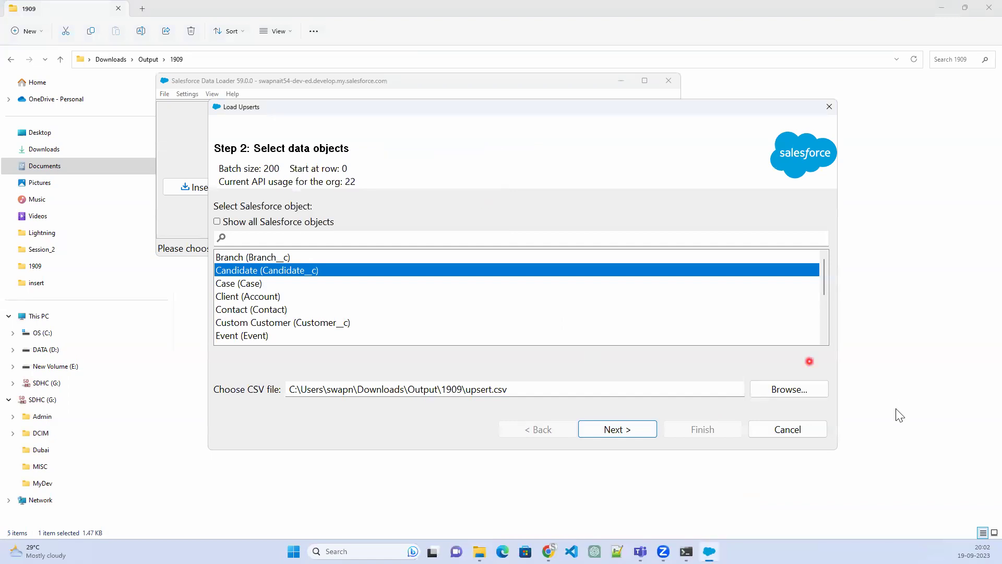
Reselect the edited upsert.csv, dismiss the repeated invalid CSV error, cancel, and close Data Loader
click(818, 393)
click(371, 214)
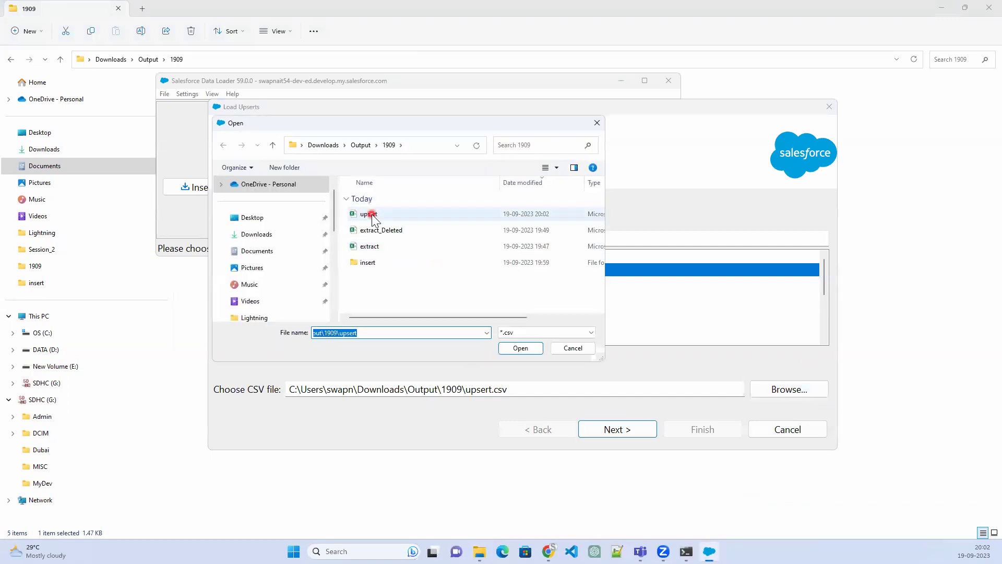
click(511, 348)
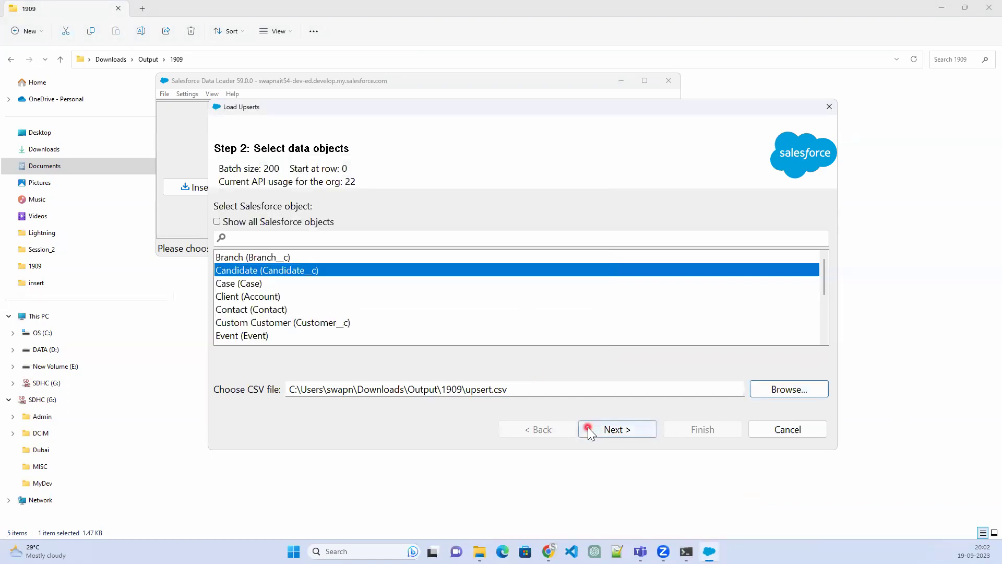
click(604, 430)
click(488, 217)
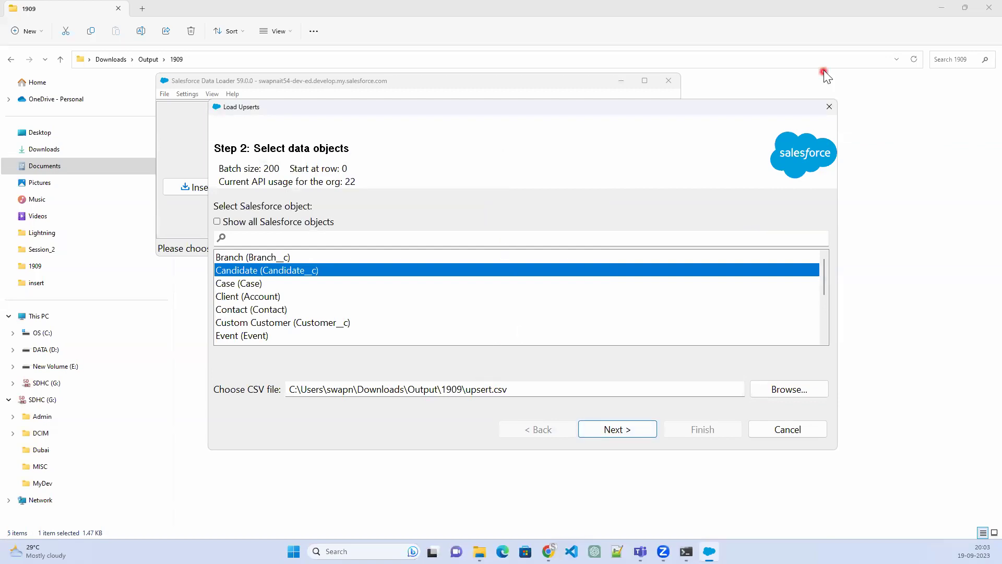
click(829, 106)
click(668, 78)
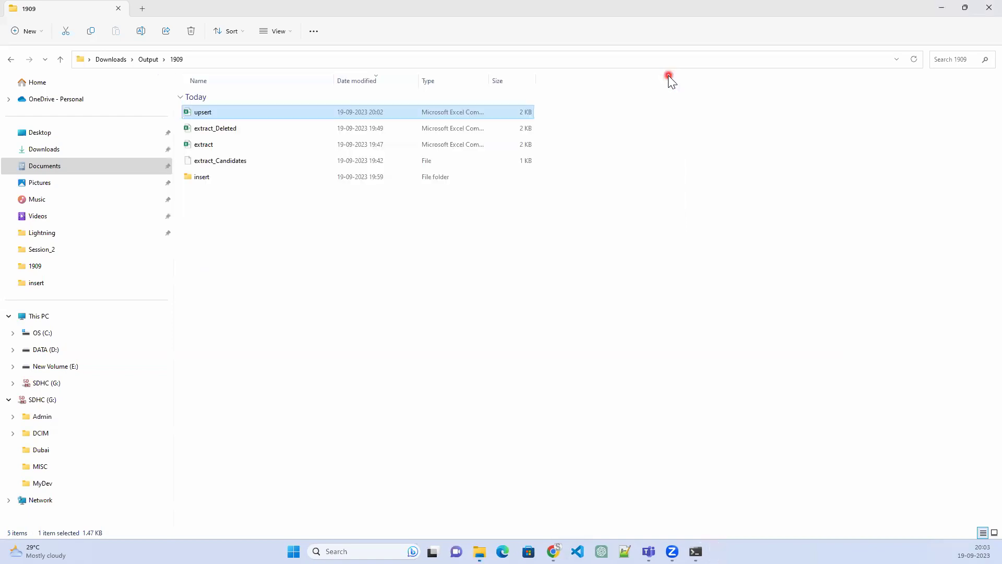
Open the success CSV from the insert folder in Excel and delete the duplicate ID column I
double_click(203, 178)
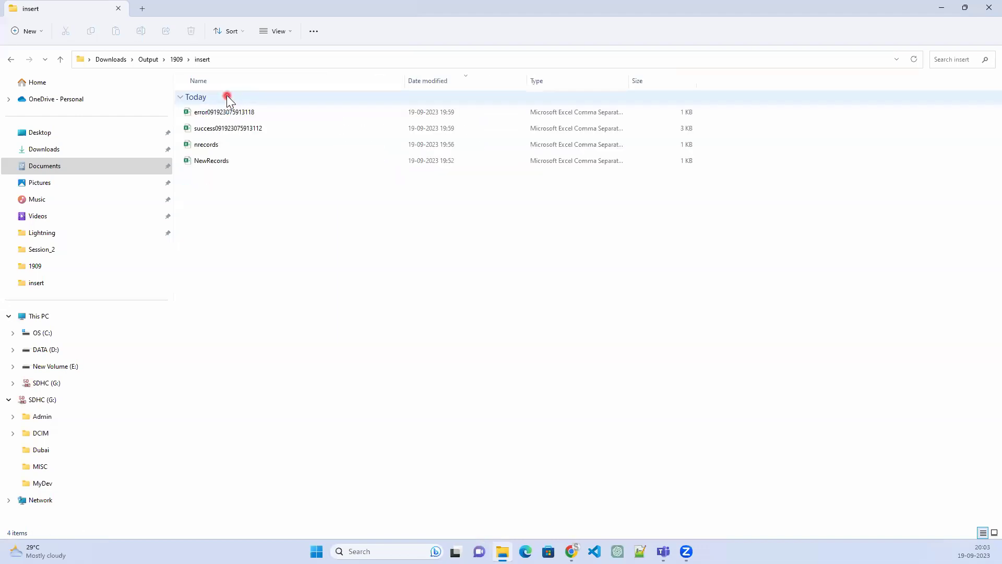
click(224, 128)
double_click(223, 129)
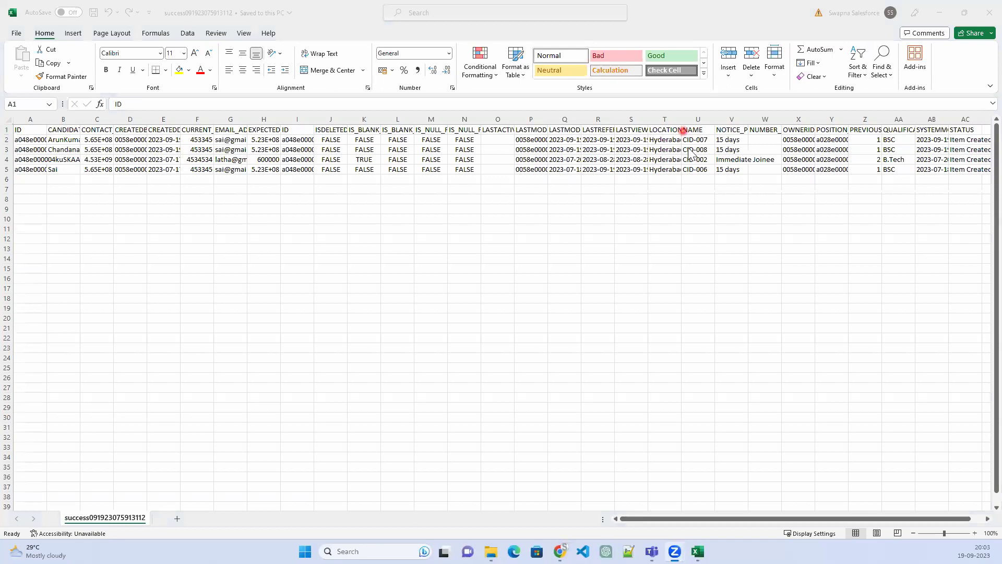
click(300, 117)
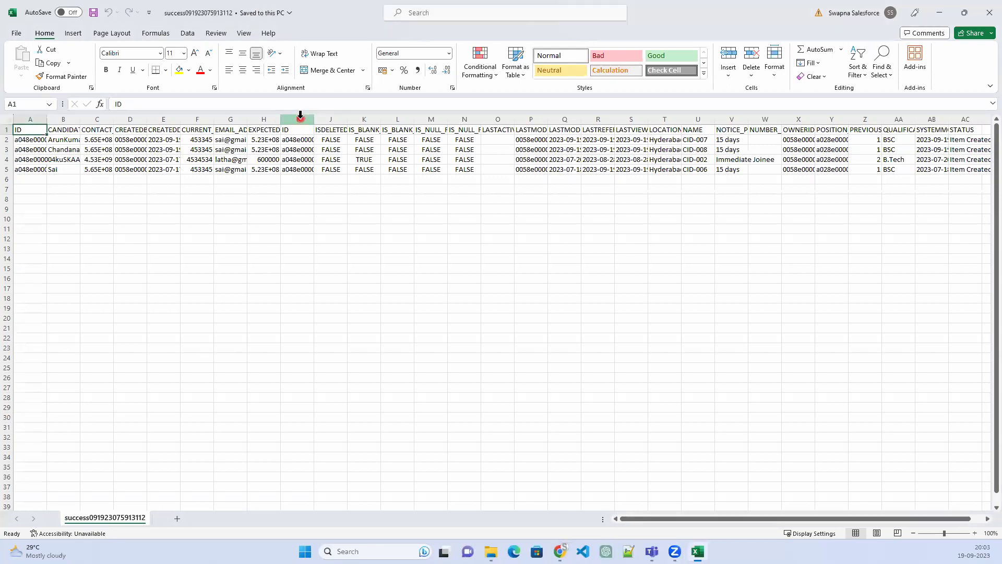
right_click(300, 117)
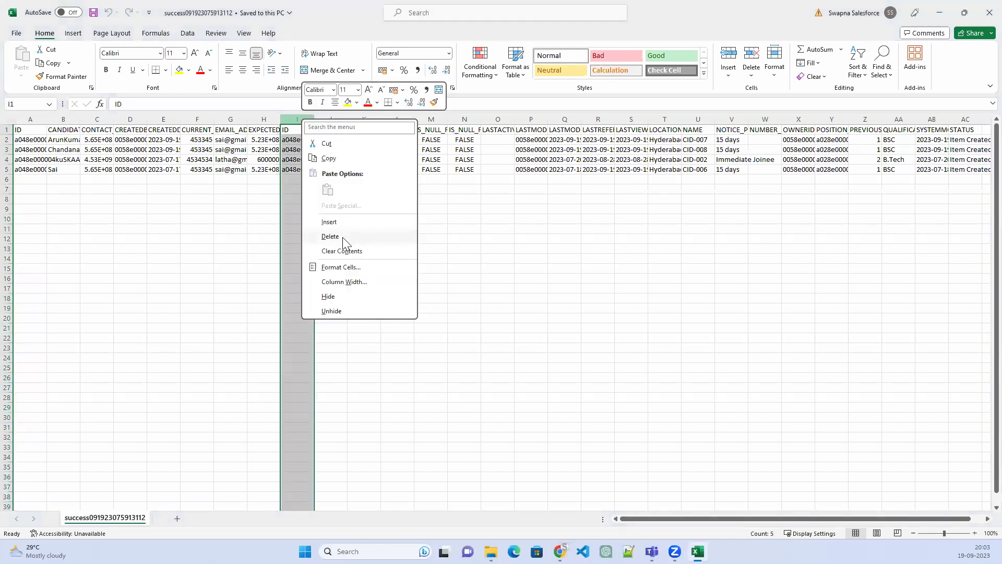
click(343, 237)
Widen columns A and B and rename the candidates in column B to n1, n2, n3 and suresh
click(69, 120)
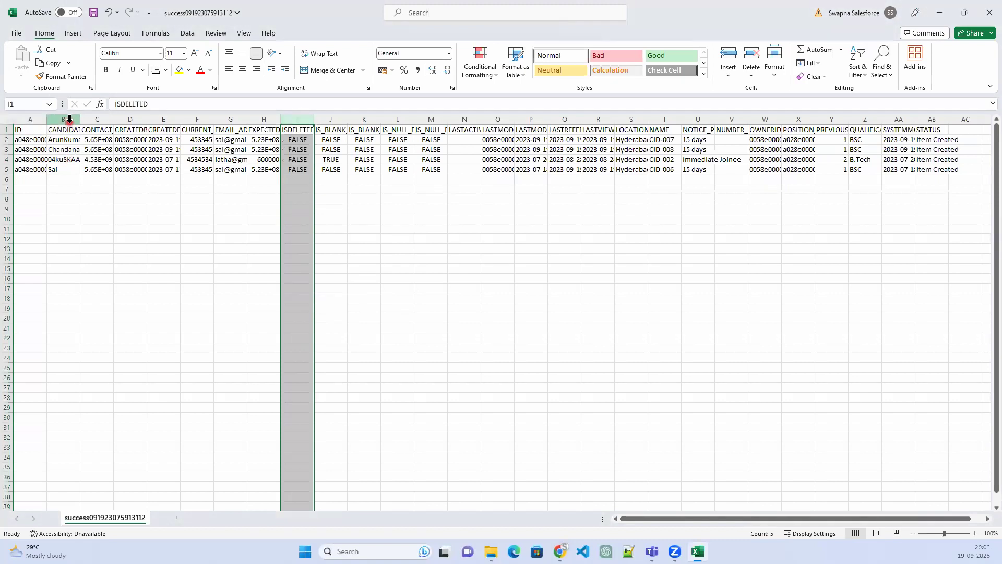
drag(74, 119, 122, 120)
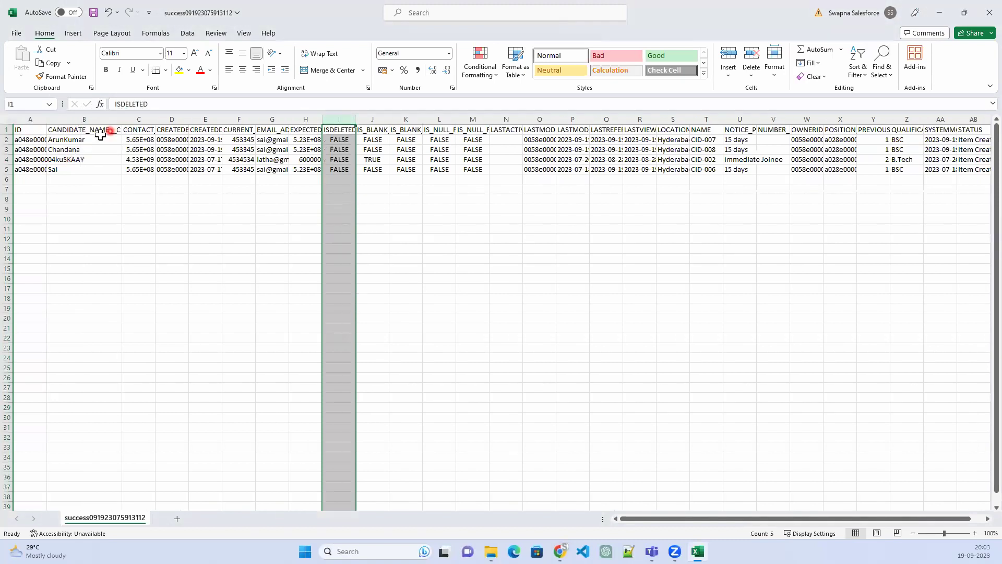
click(90, 138)
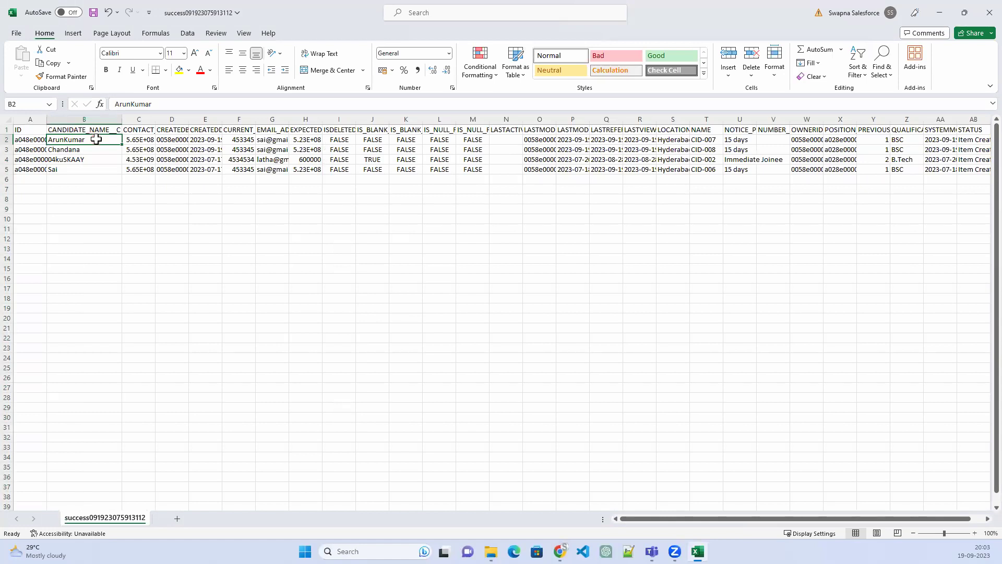
text(n1)
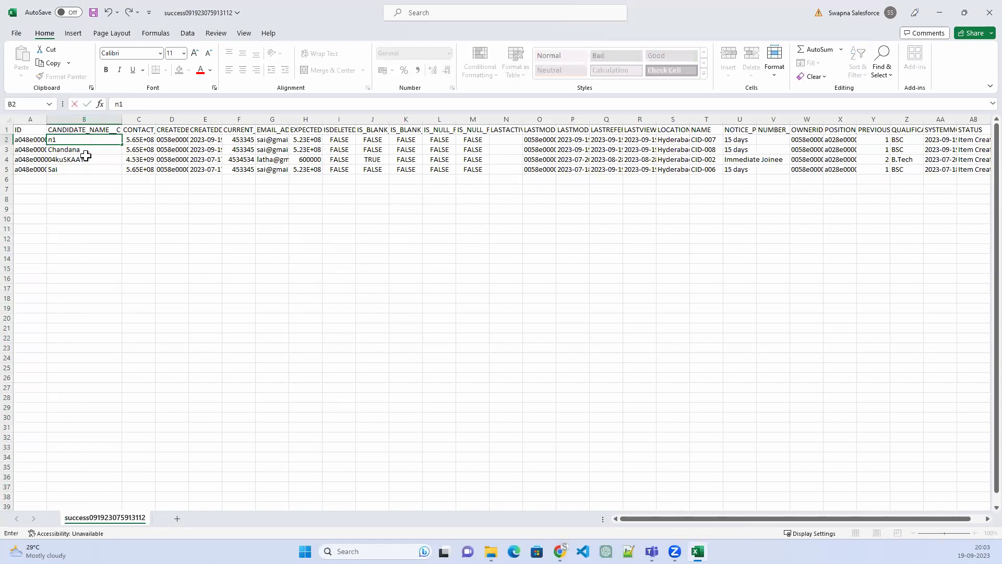
key(Return)
text(n2)
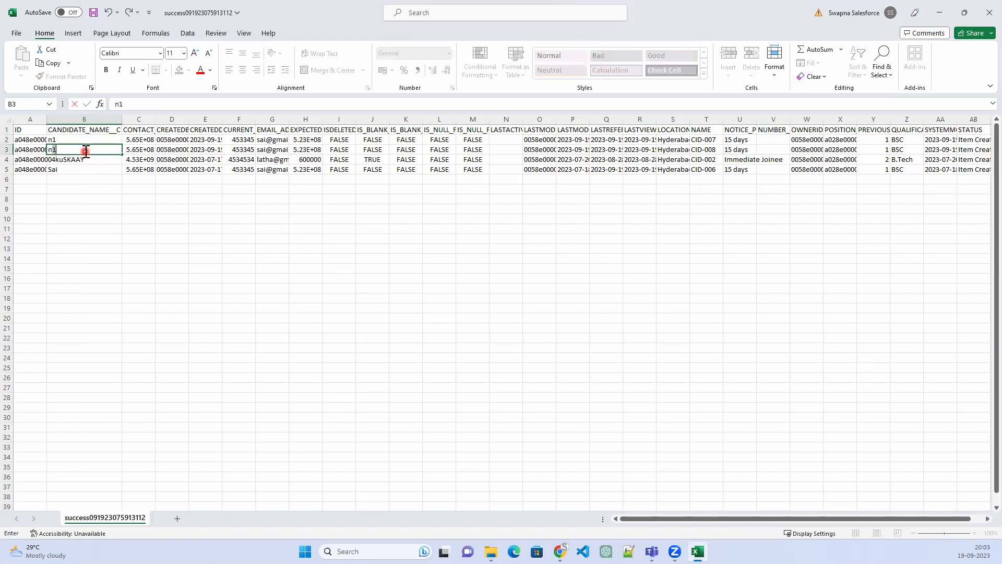
click(69, 153)
click(69, 158)
drag(47, 118, 98, 119)
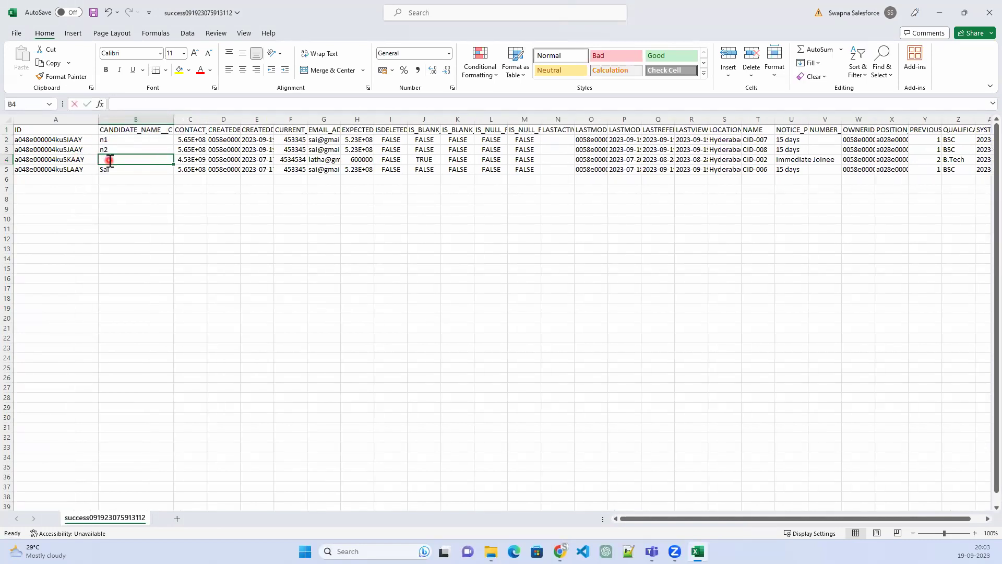
text(n3)
key(Return)
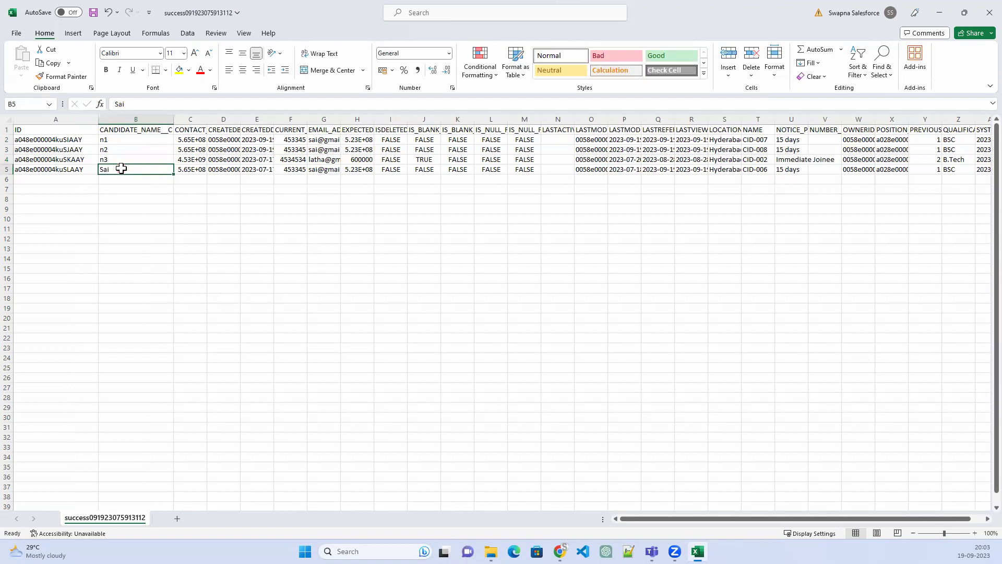
text(sur)
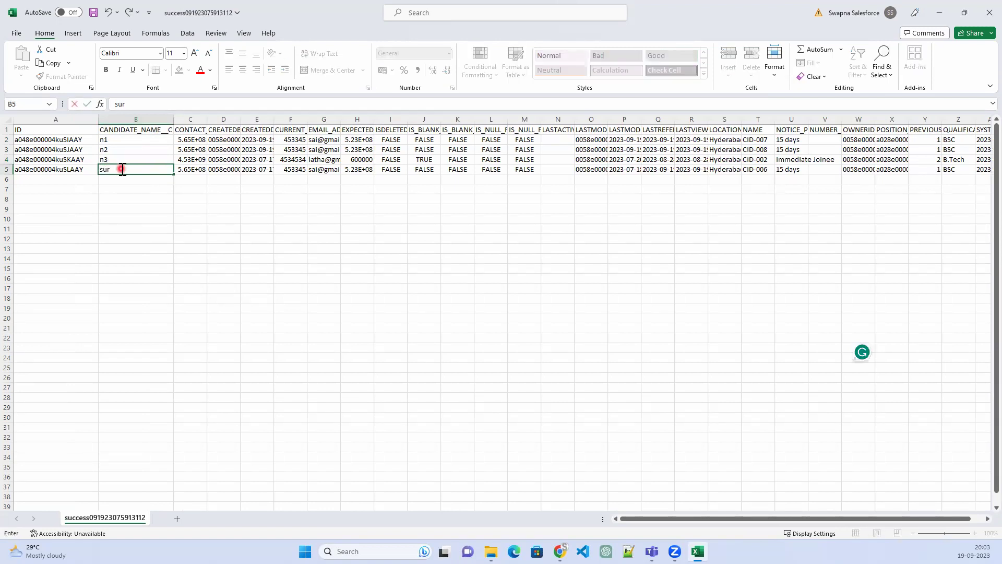
text(esh)
Clear the IDs in cells A2 to A4, then save and close the workbook
click(75, 141)
key(BackSpace)
click(72, 149)
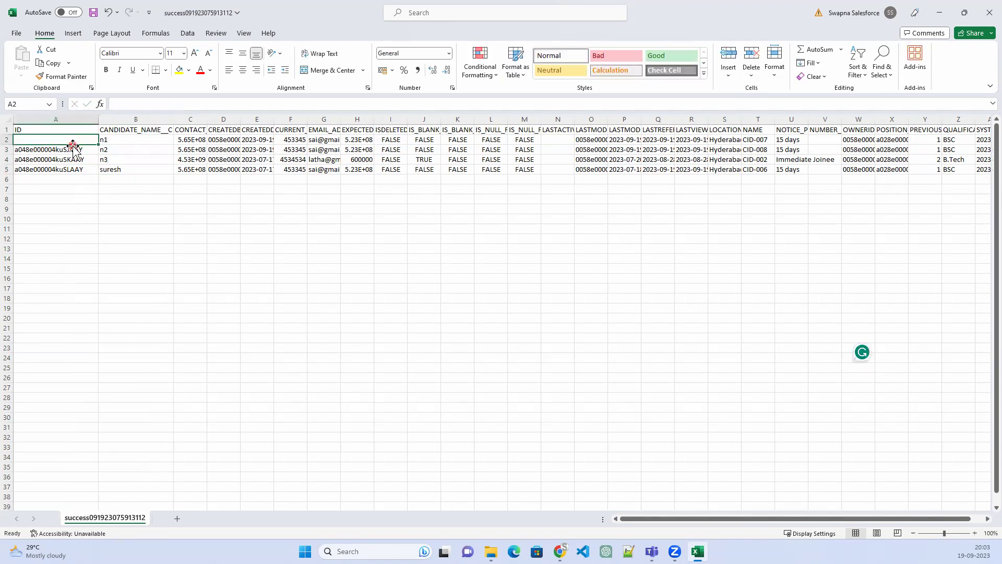
key(Delete)
click(68, 159)
key(Delete)
key(ctrl+s)
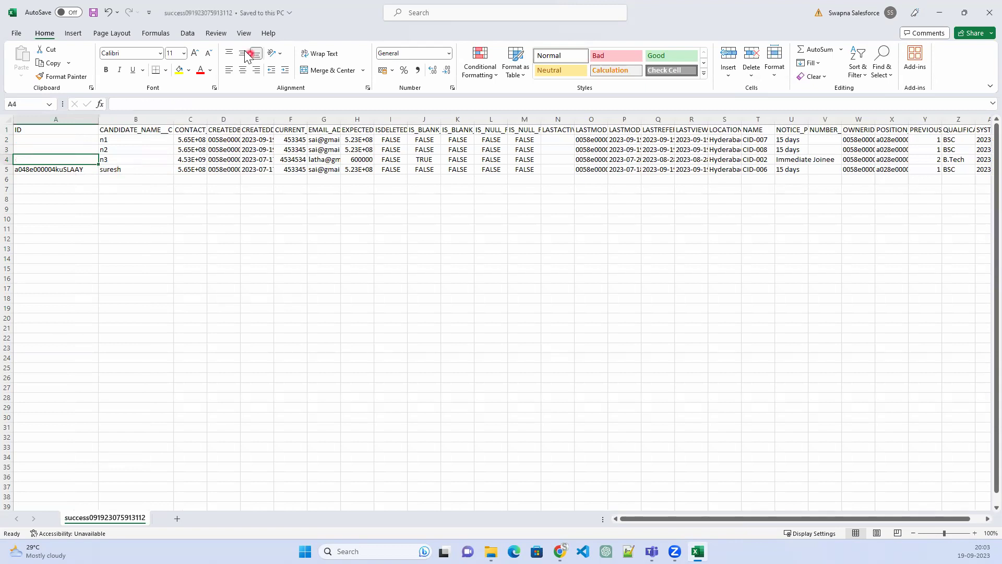
click(981, 7)
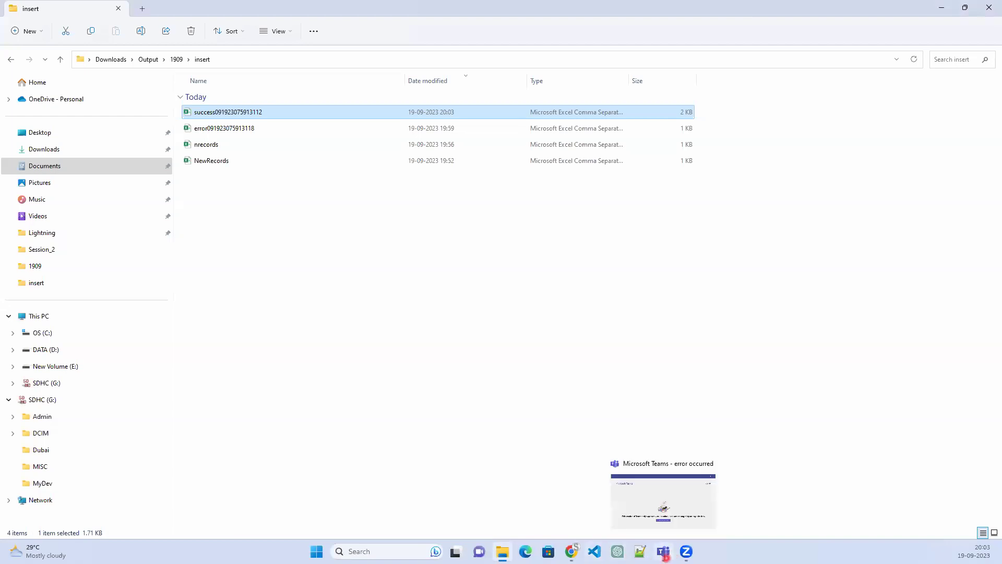
Search Windows for 'data' and launch Data Loader from the dataloader.bat result
mouse_move(685, 551)
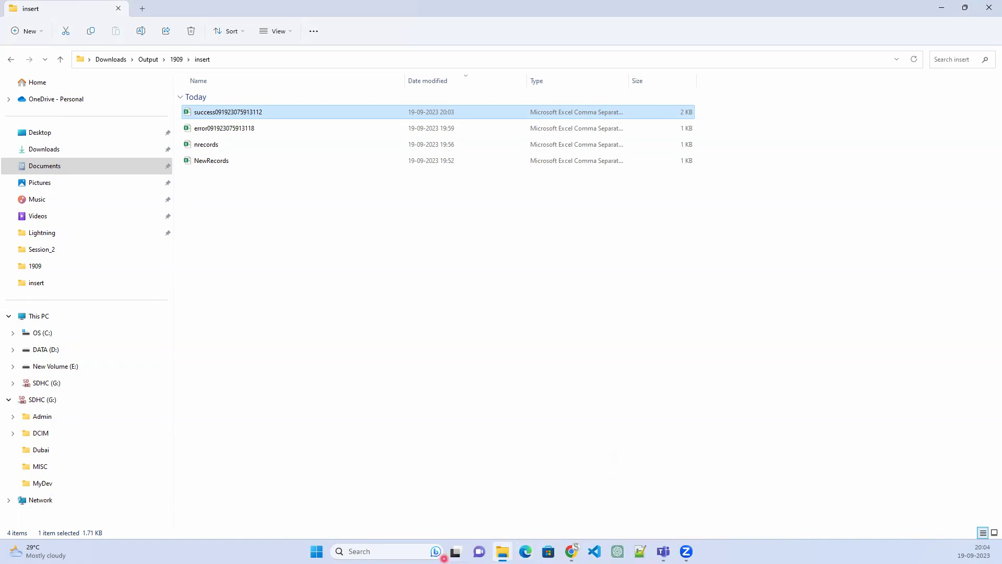
click(367, 551)
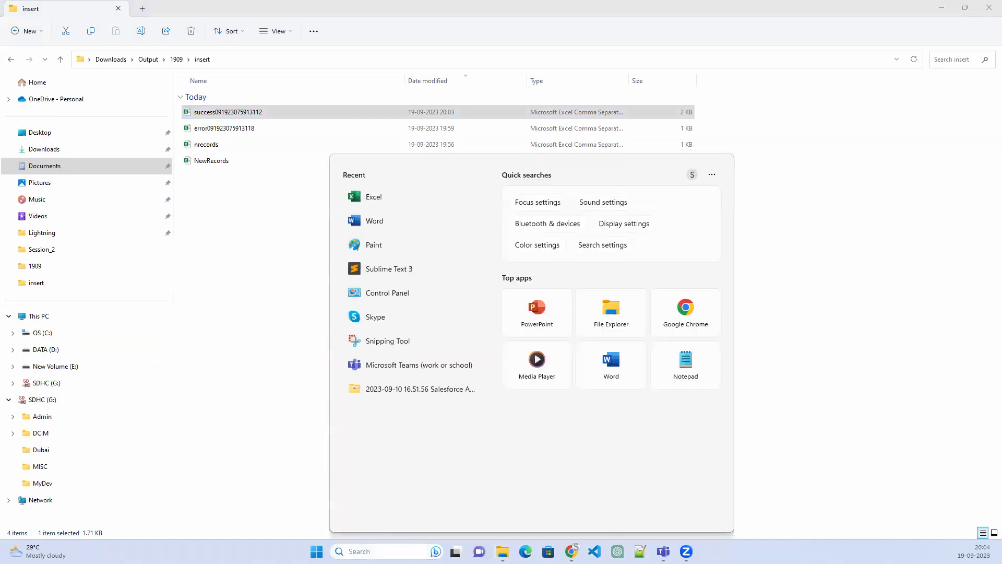
text(data)
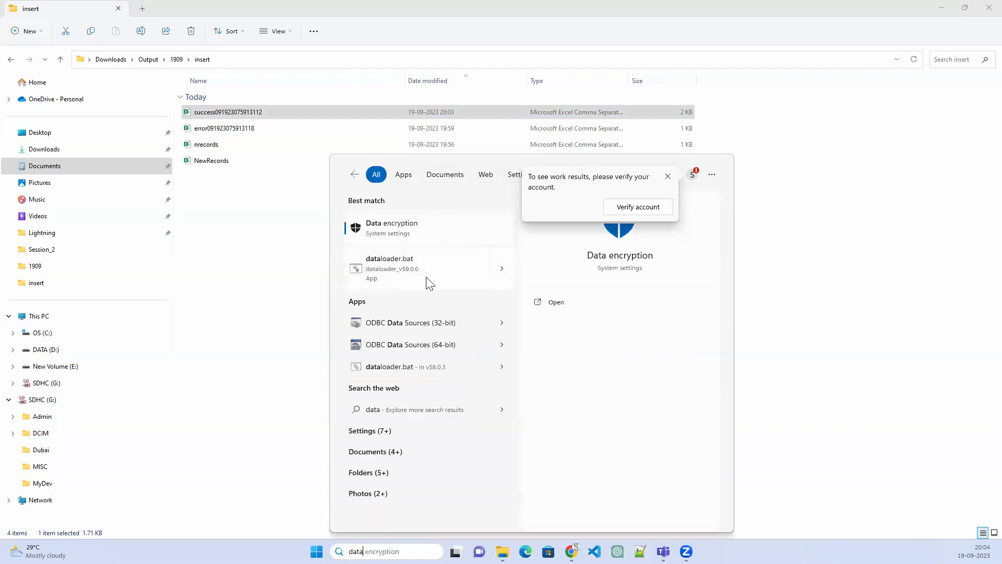
click(412, 263)
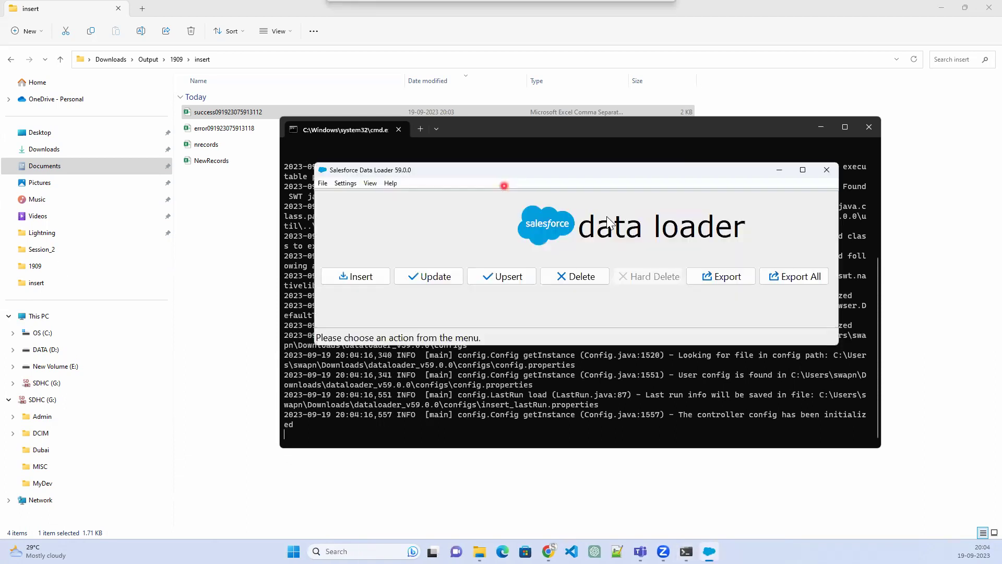
Begin an upsert in Data Loader and log in to Salesforce through OAuth
click(502, 280)
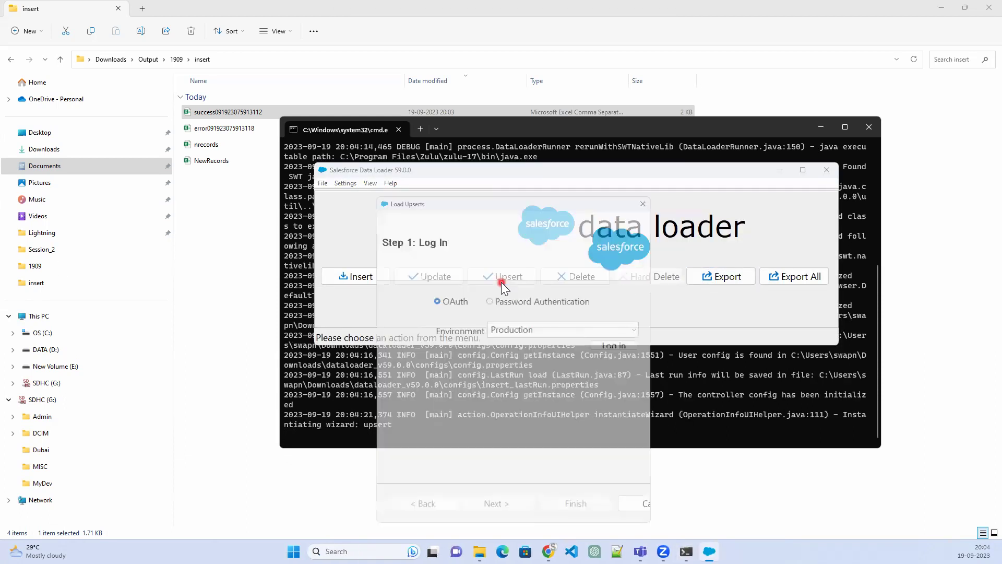
click(621, 347)
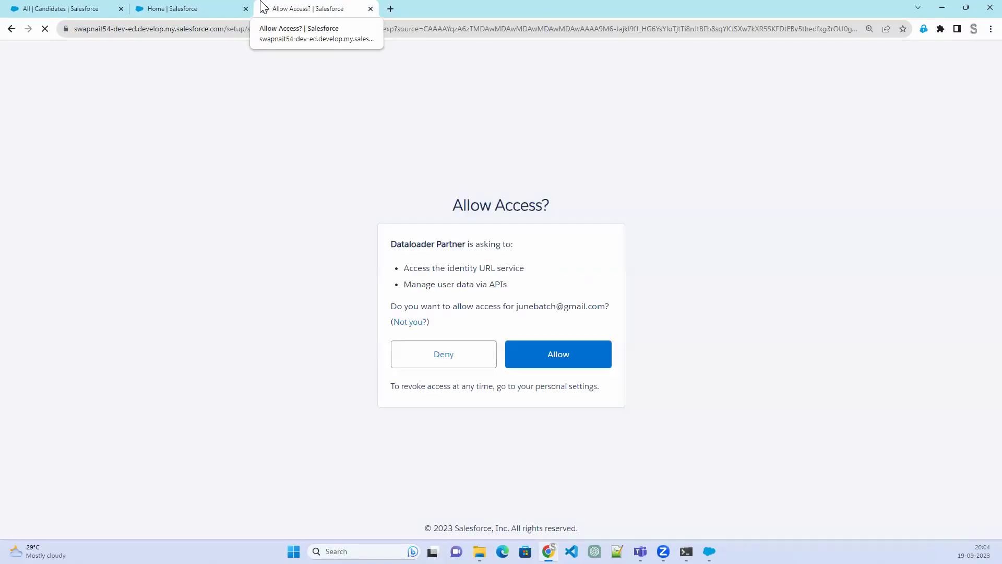
Allow Data Loader access to the org, continue, and return to the upsert wizard
click(575, 363)
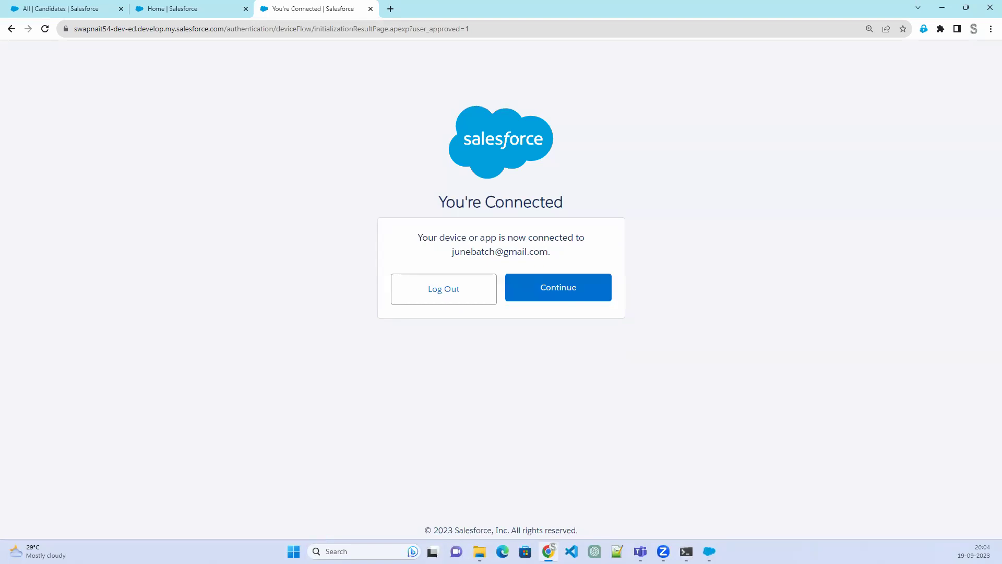
click(559, 289)
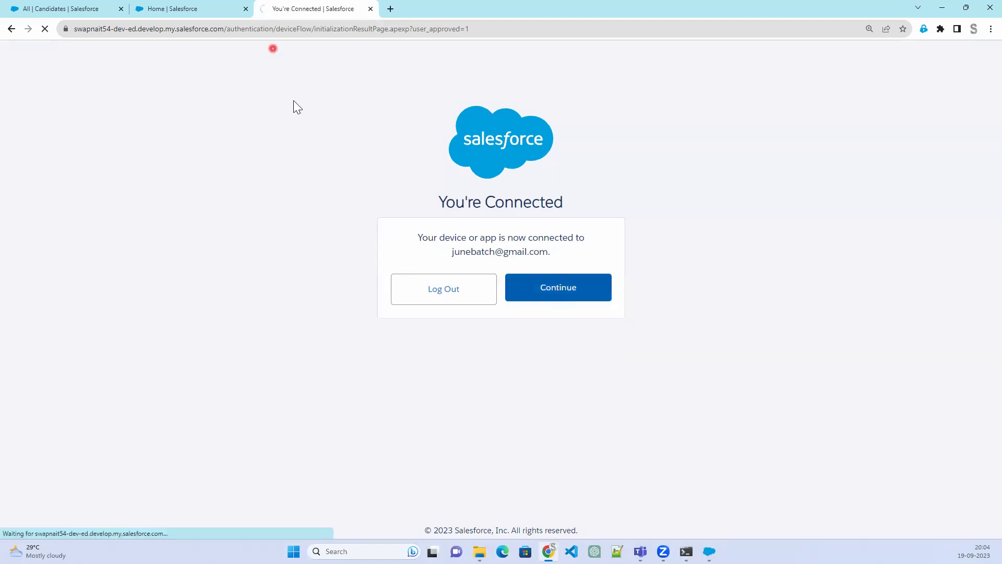
click(716, 557)
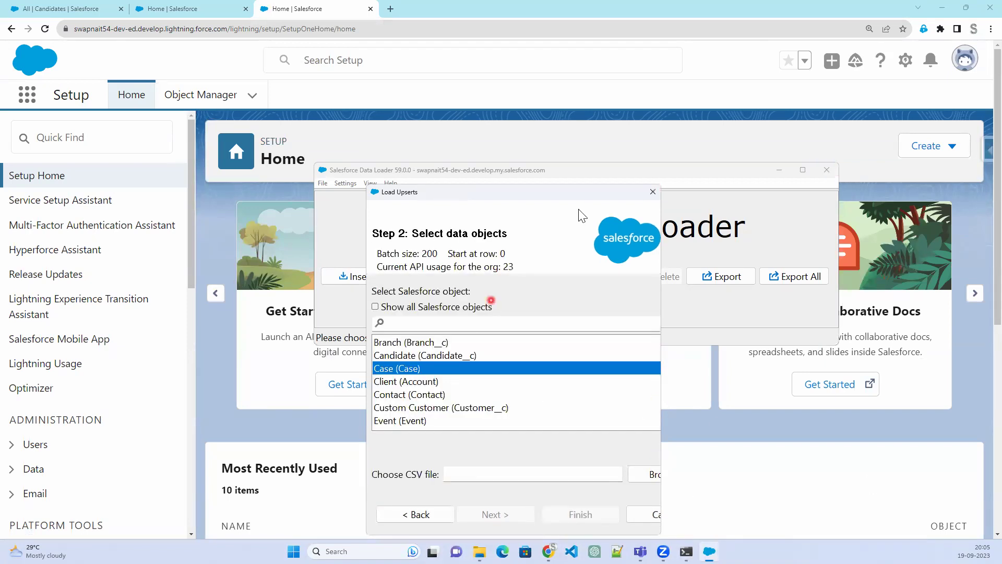
click(942, 9)
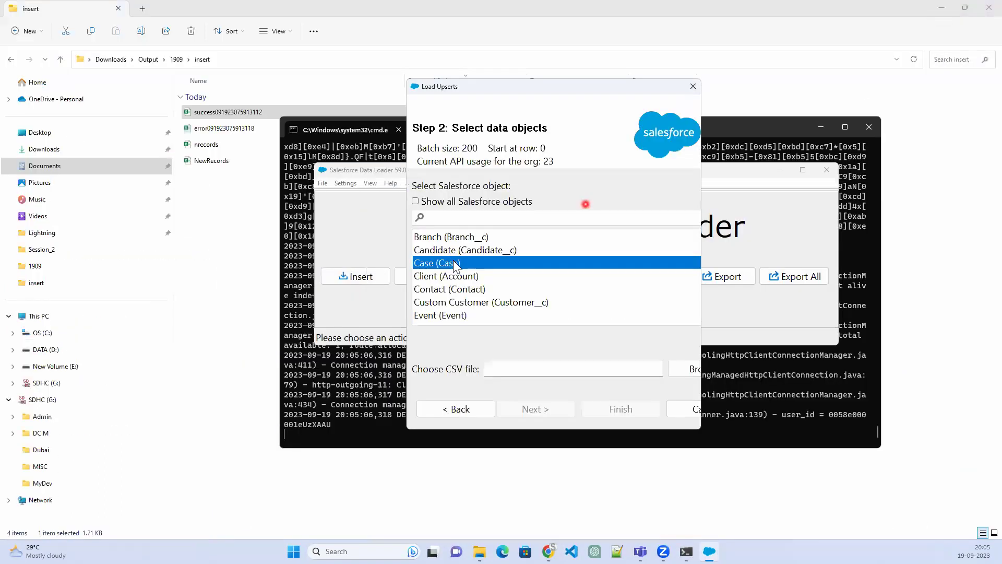
click(479, 249)
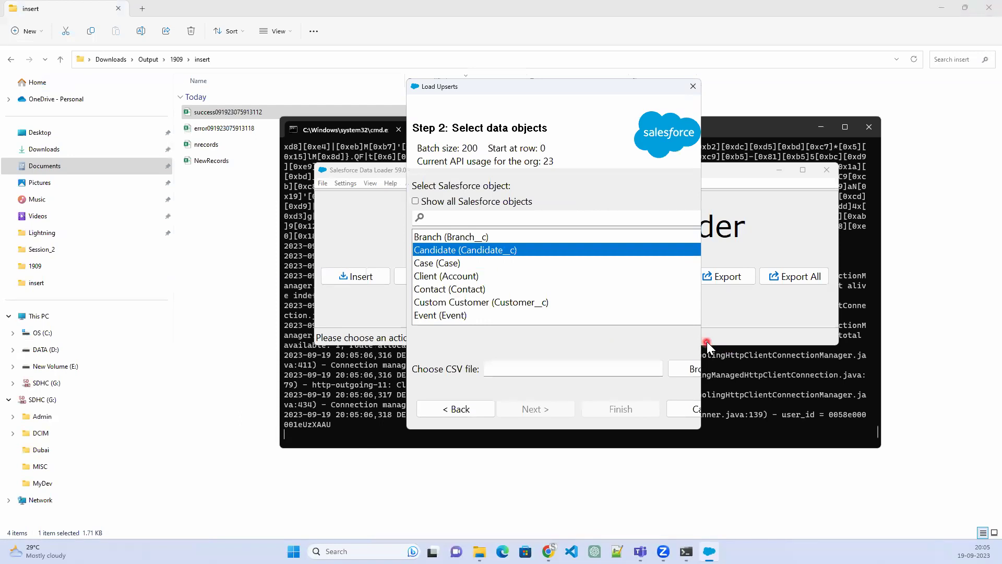
drag(703, 341, 838, 341)
click(778, 367)
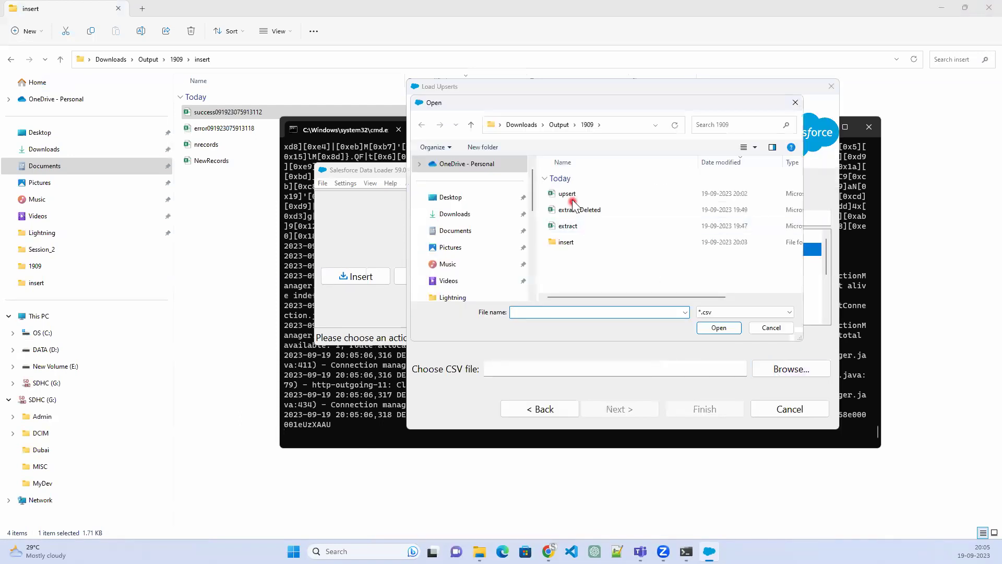
double_click(566, 243)
click(617, 195)
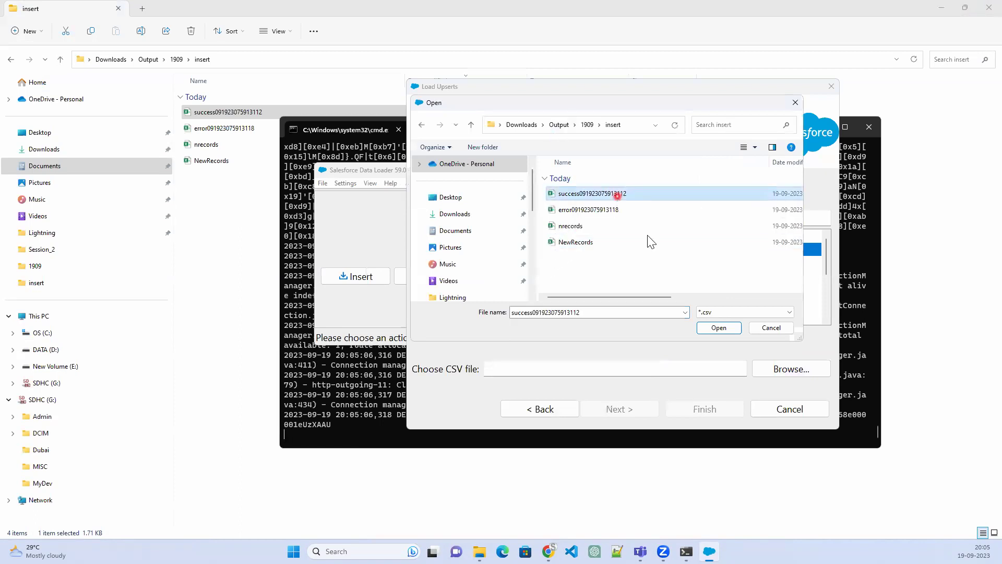
click(729, 331)
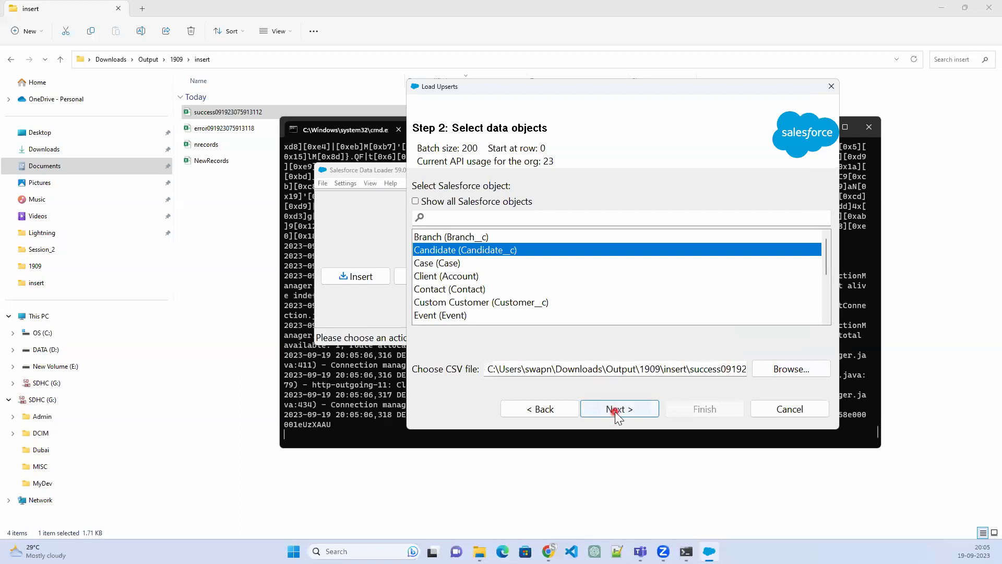
Advance the upsert, dismiss the invalid CSV format error, and reopen the file in Excel
click(615, 409)
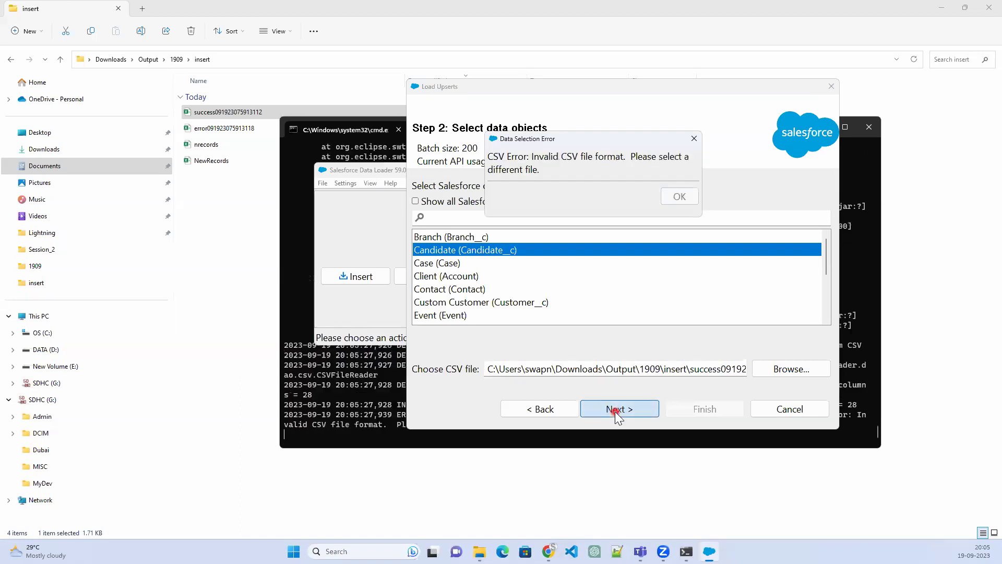
click(680, 196)
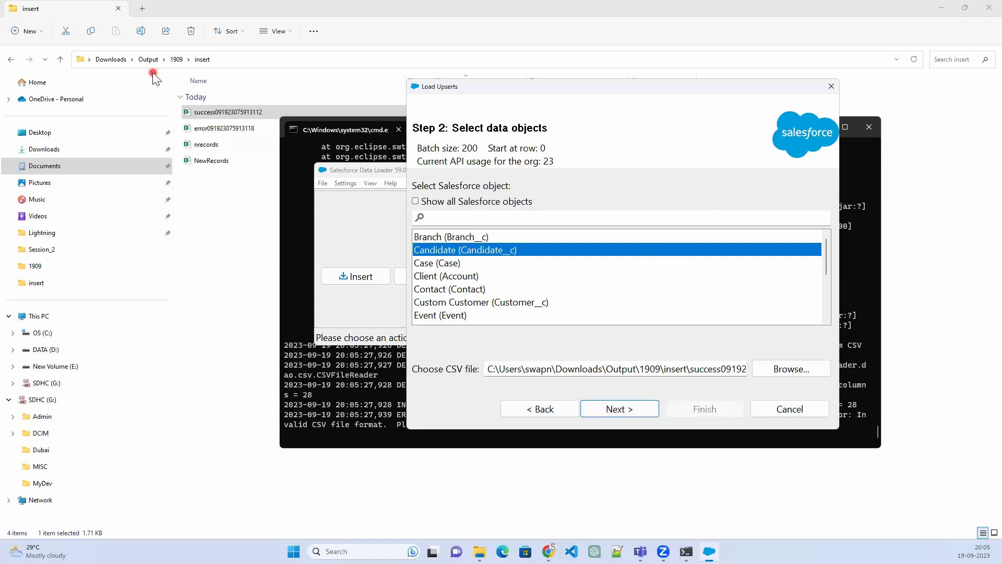
double_click(260, 116)
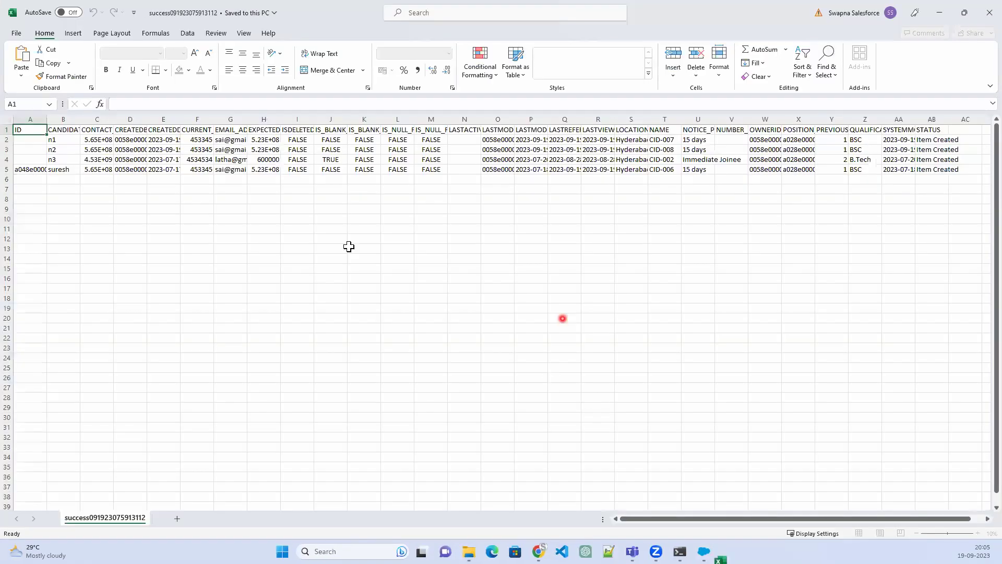
Set cell H2 to 565656565 and format it as General
click(269, 141)
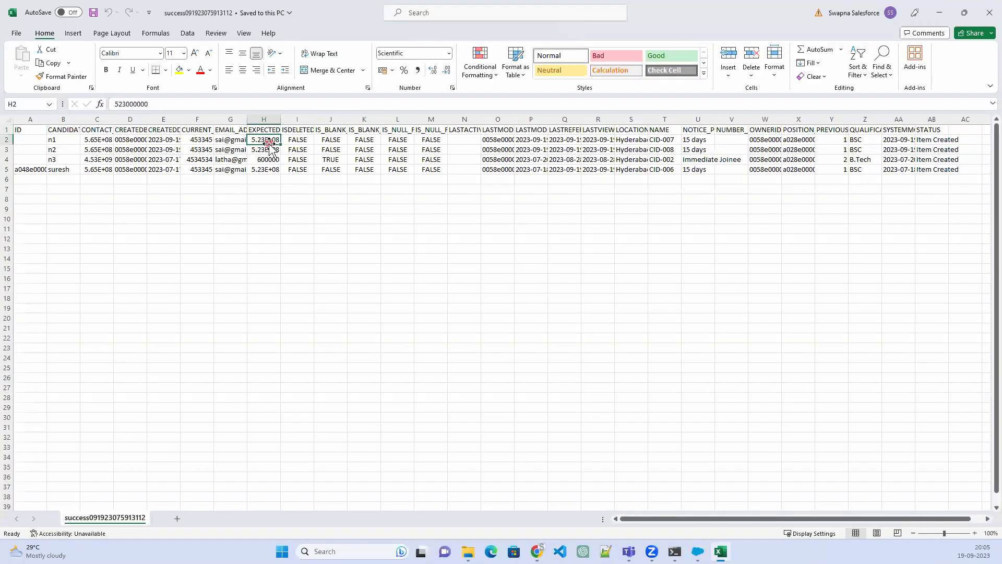
text(565656565)
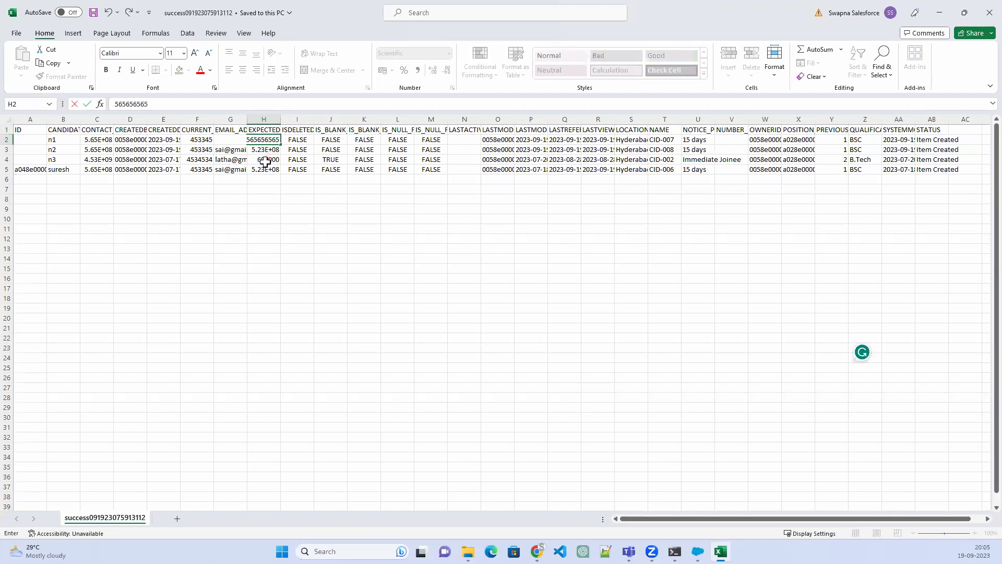
click(265, 162)
right_click(269, 140)
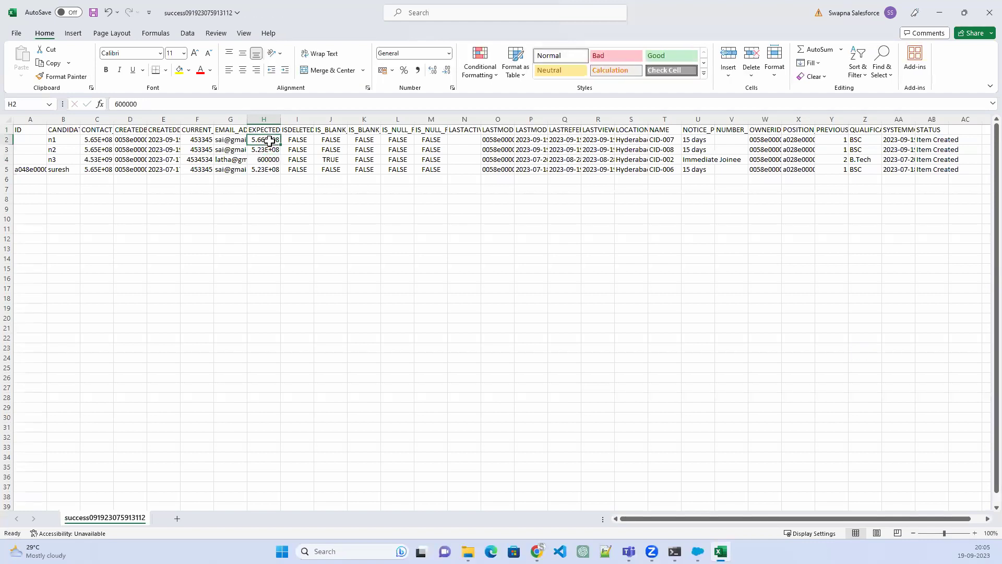
click(312, 400)
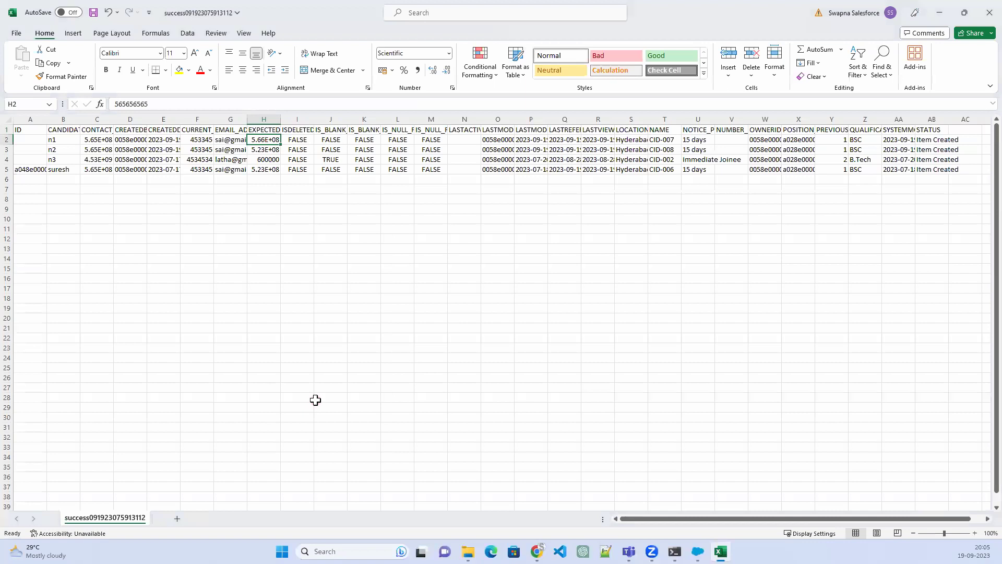
click(85, 254)
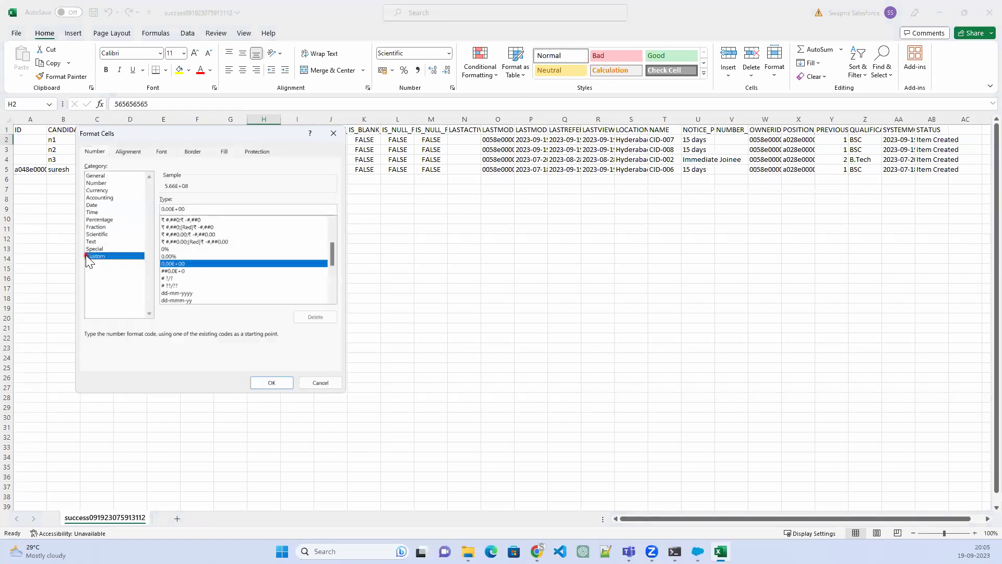
drag(331, 258, 338, 222)
click(196, 221)
click(272, 382)
Format cell H3 as General so it shows the full number
click(279, 151)
right_click(280, 151)
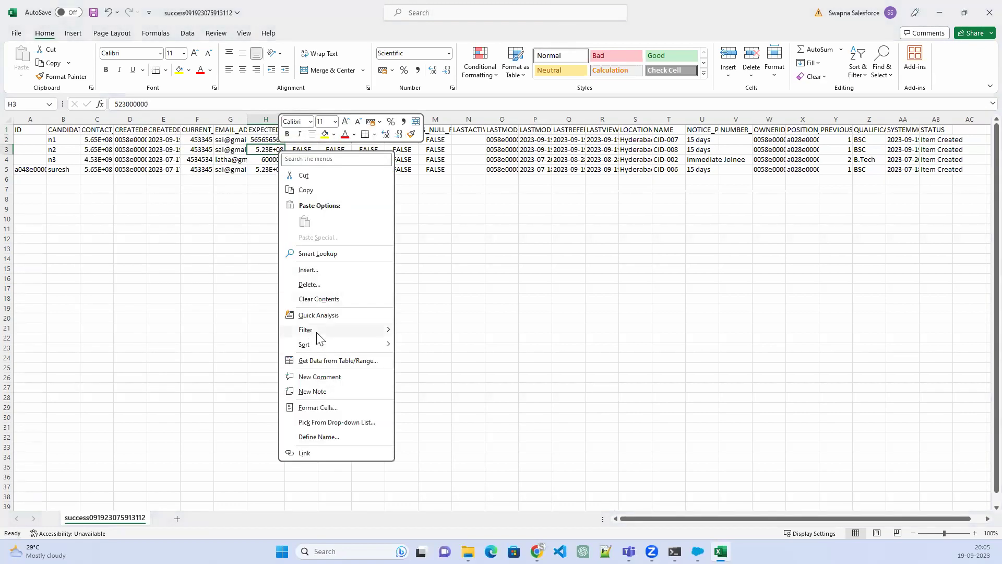
click(318, 407)
click(155, 265)
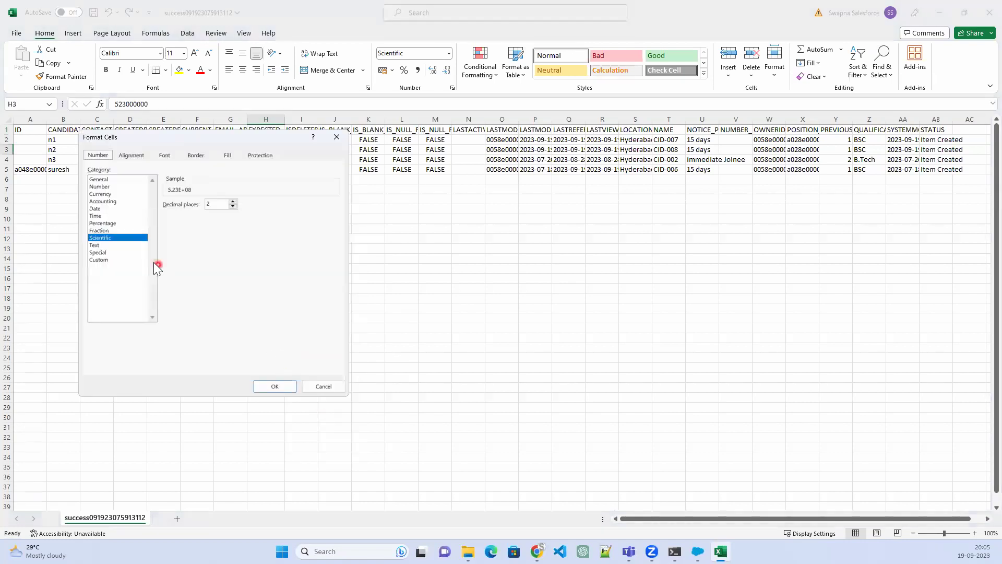
click(99, 260)
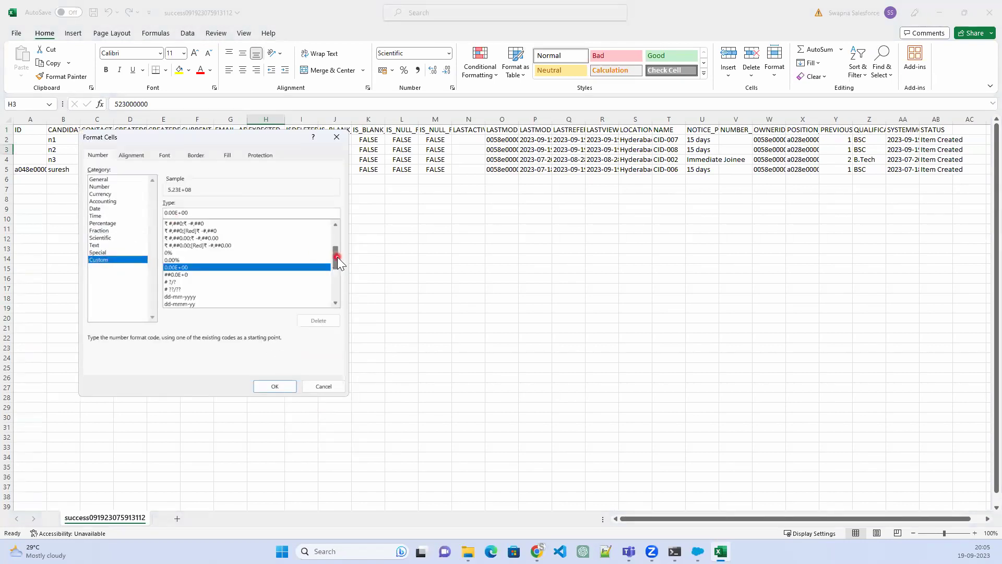
drag(338, 261, 335, 230)
click(220, 224)
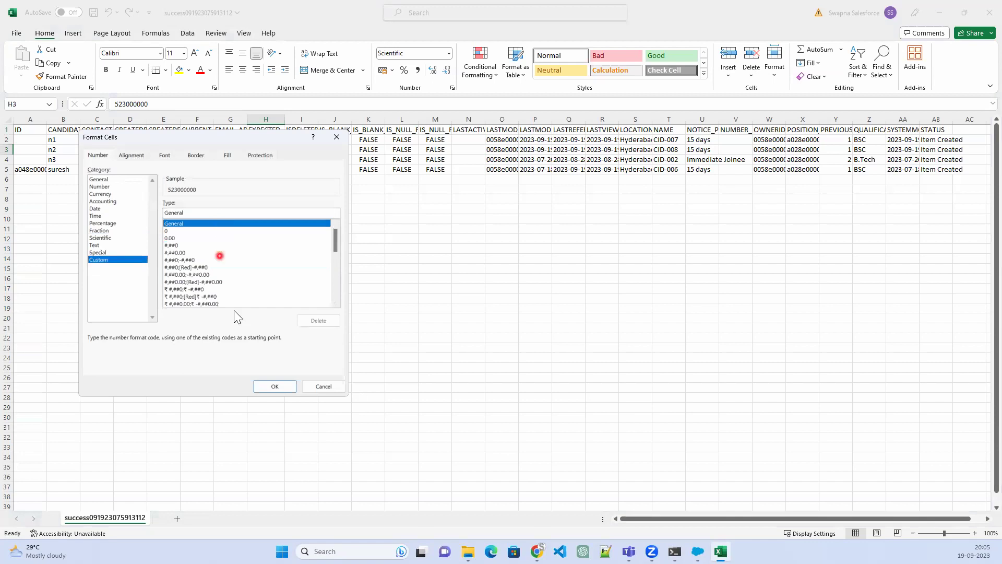
click(281, 387)
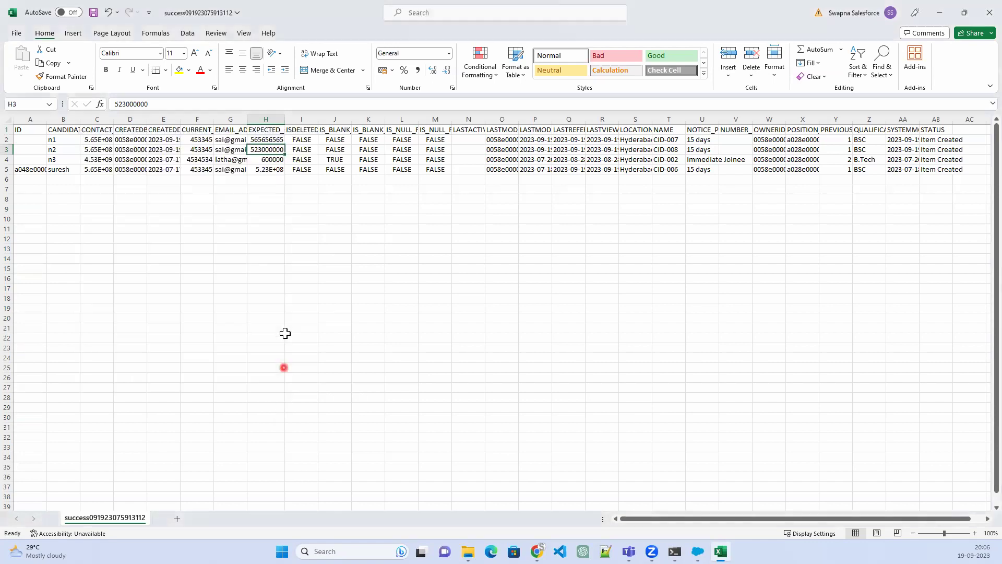
Format cell H5 as General to show 523000000, then save the CSV
click(271, 170)
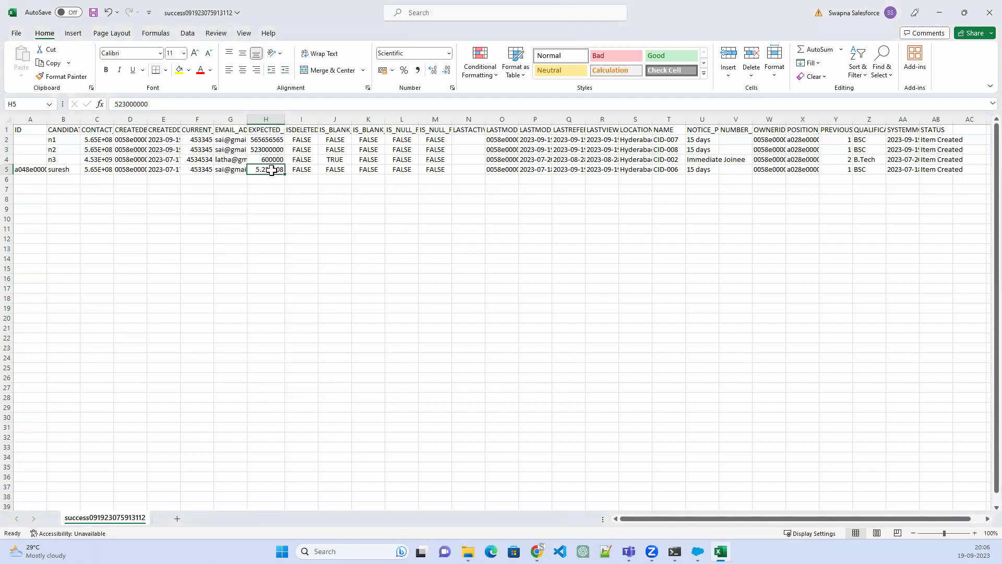
right_click(272, 170)
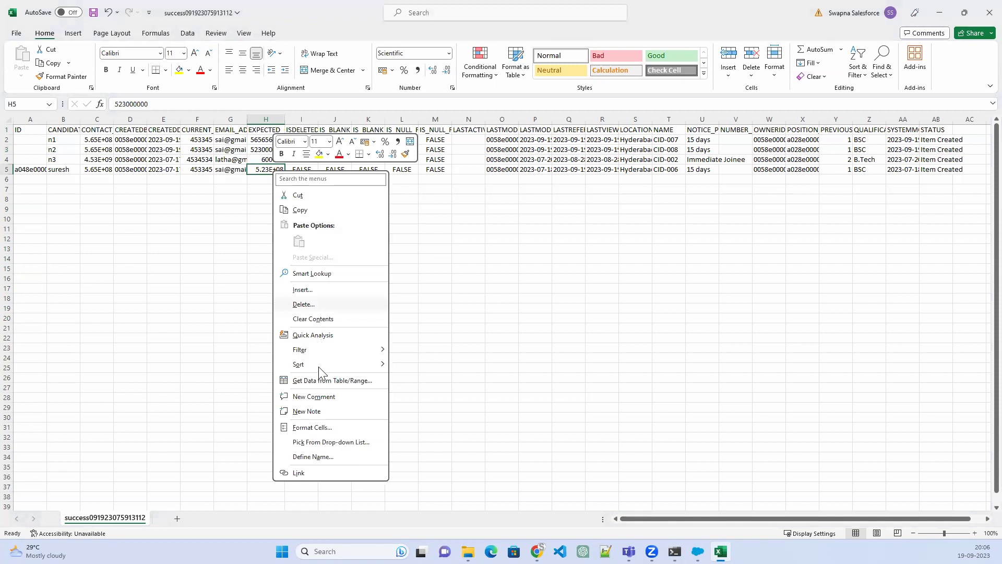
click(311, 427)
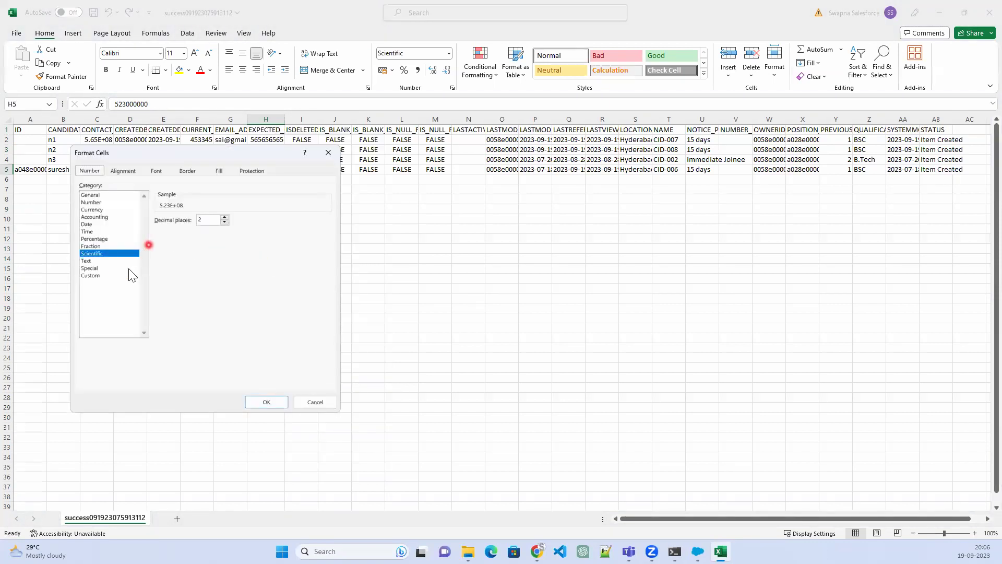
click(131, 275)
click(327, 250)
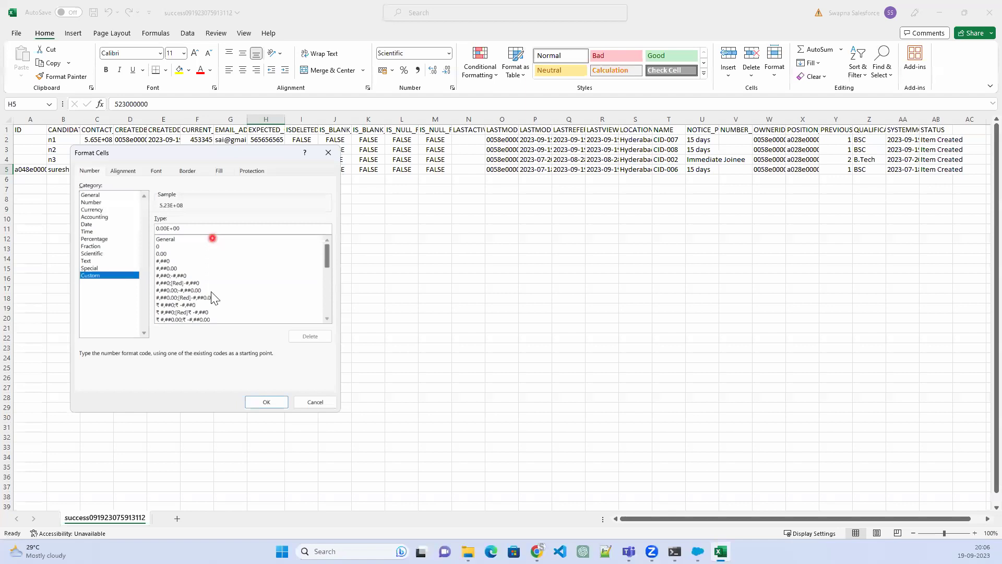
click(213, 238)
click(267, 403)
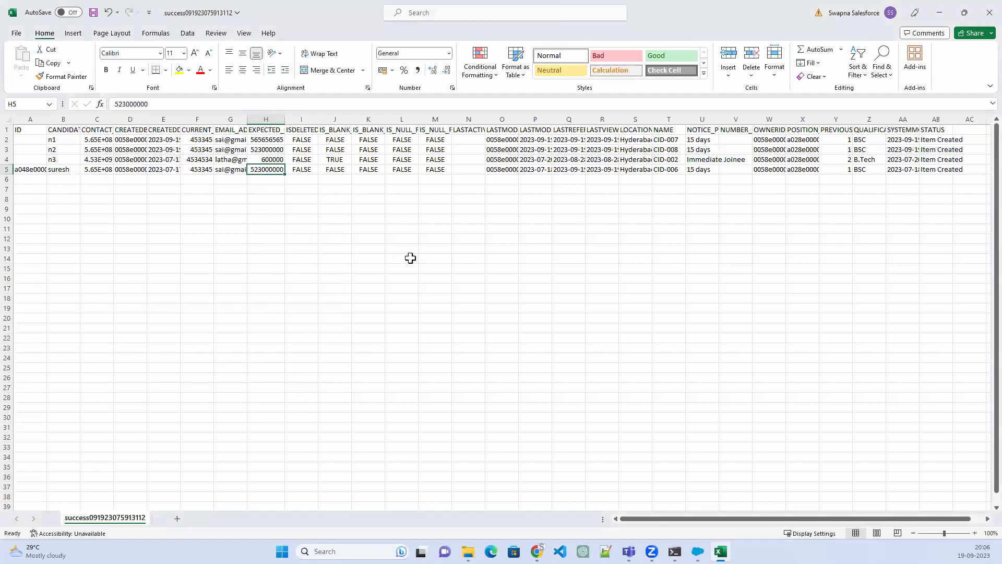
key(ctrl+s)
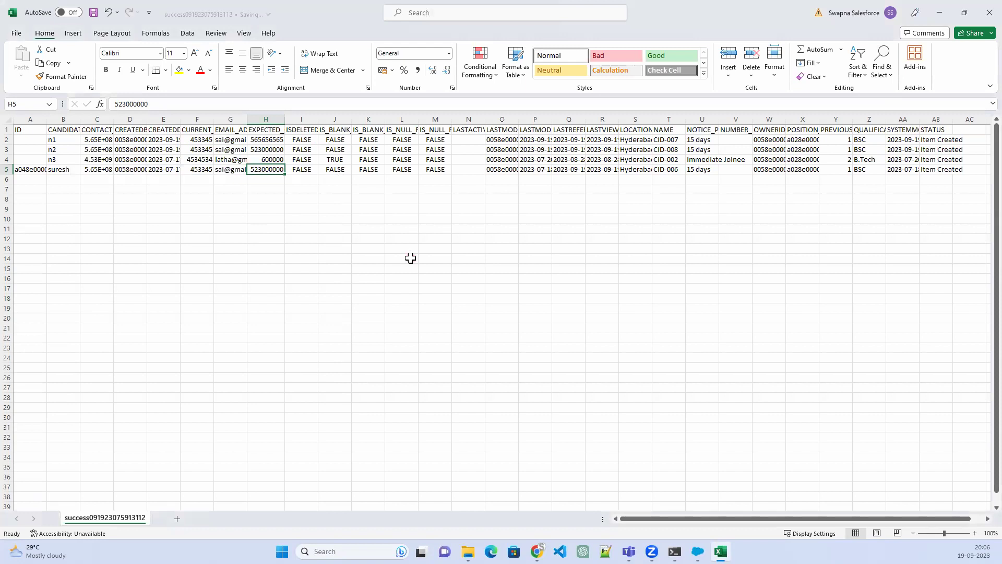
click(989, 12)
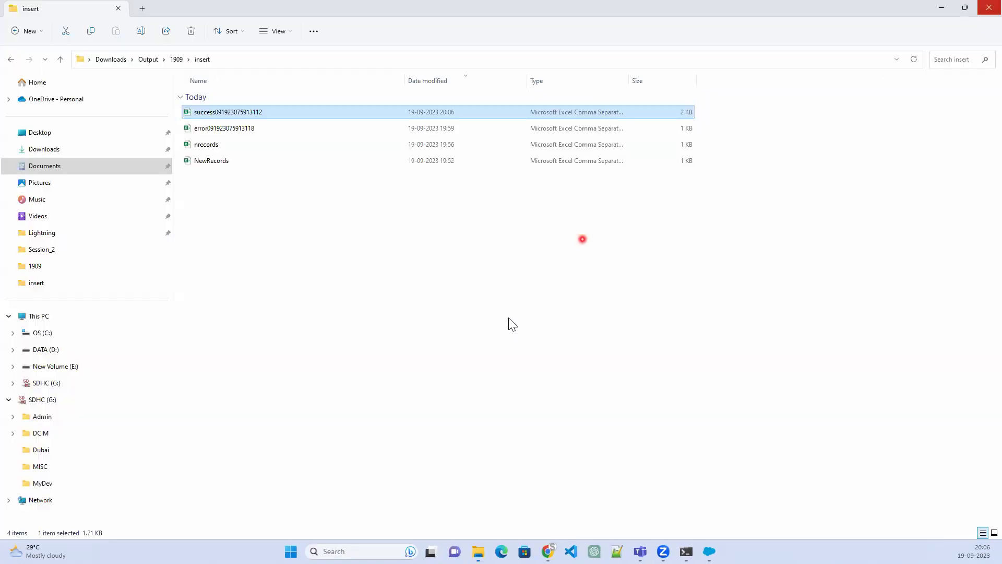
click(709, 551)
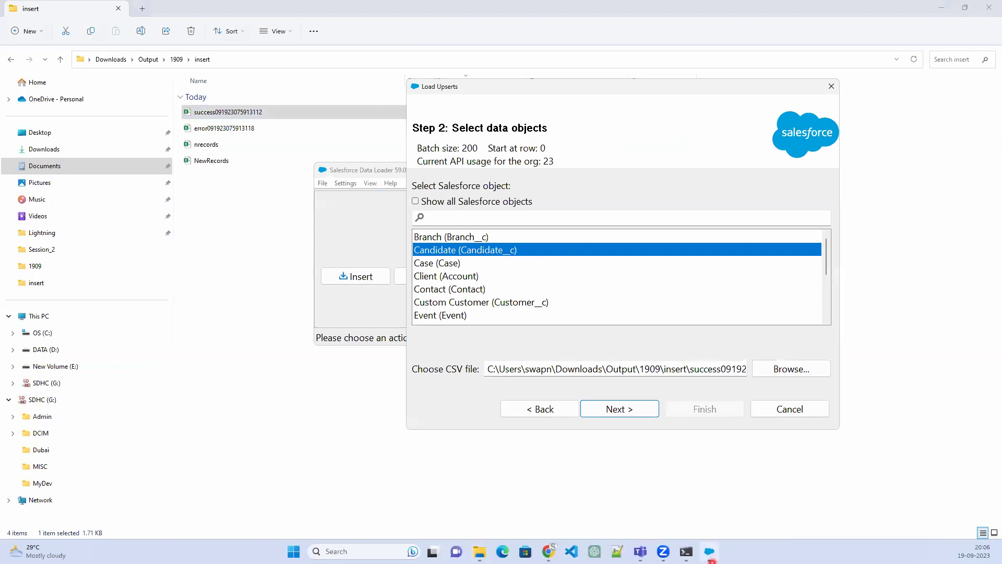
click(793, 369)
click(606, 193)
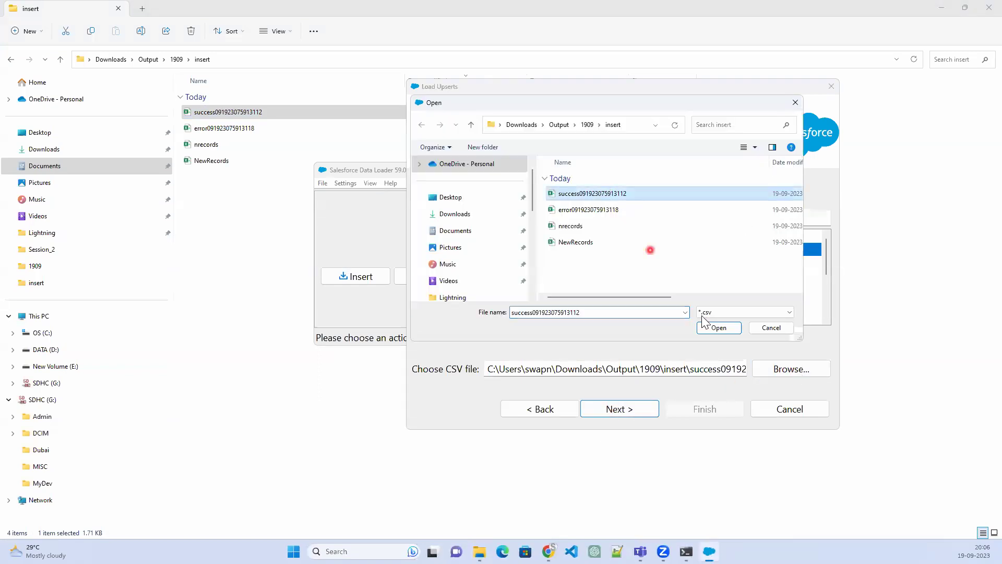
click(723, 329)
click(627, 411)
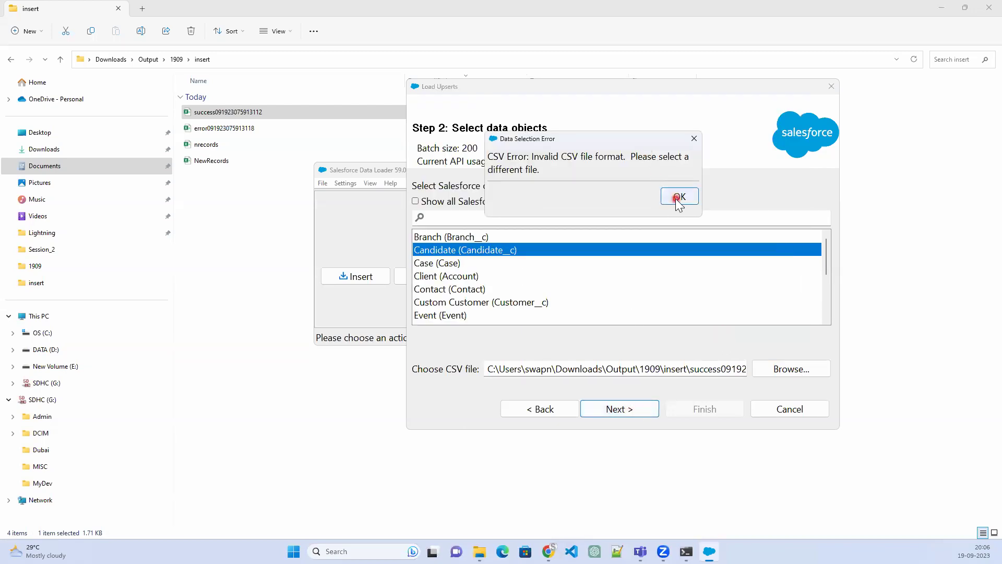
click(678, 197)
click(832, 86)
Retry a fresh Candidate upsert with the same CSV, close the wizard after the error, and minimize Data Loader
click(489, 281)
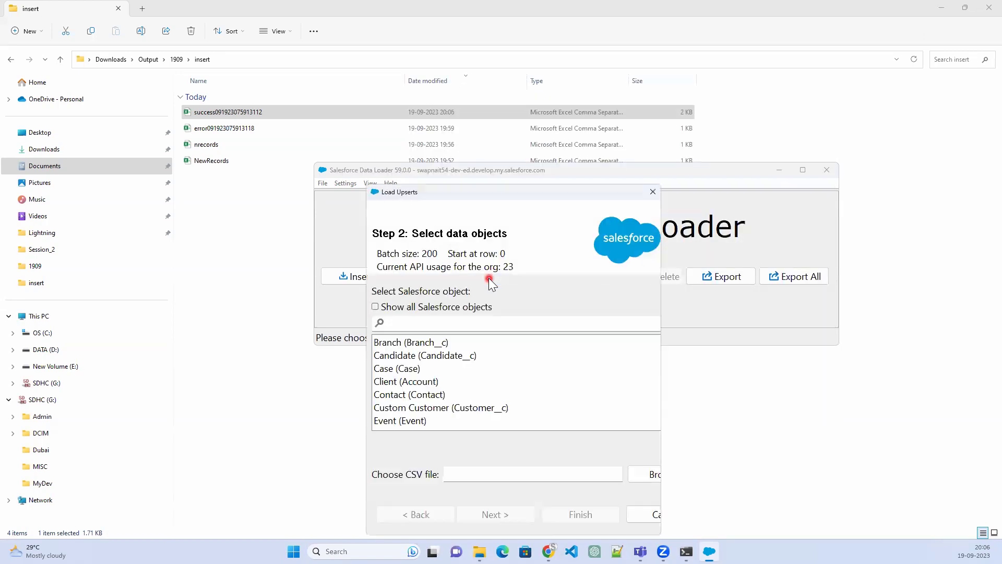
click(431, 357)
click(647, 474)
click(574, 300)
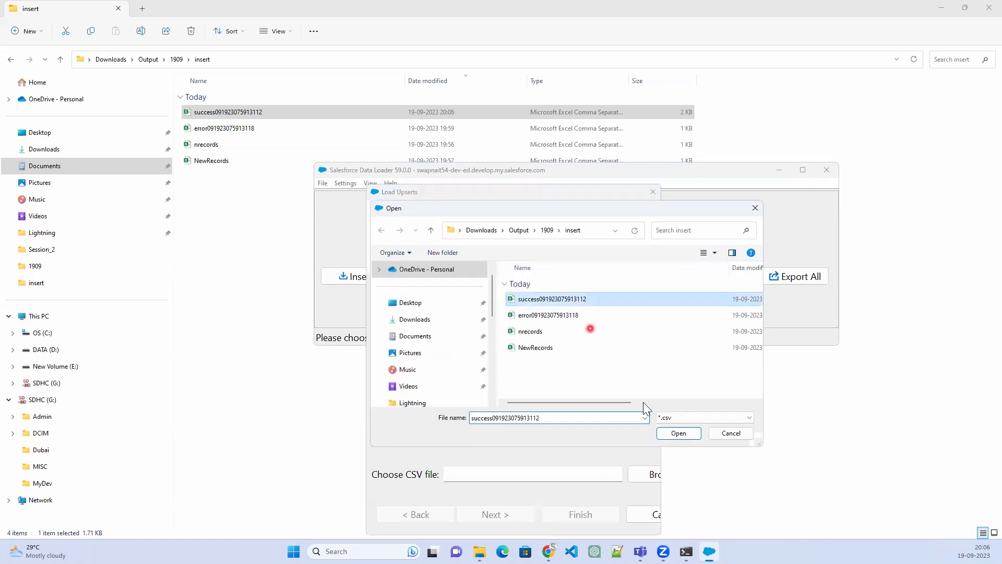
click(685, 435)
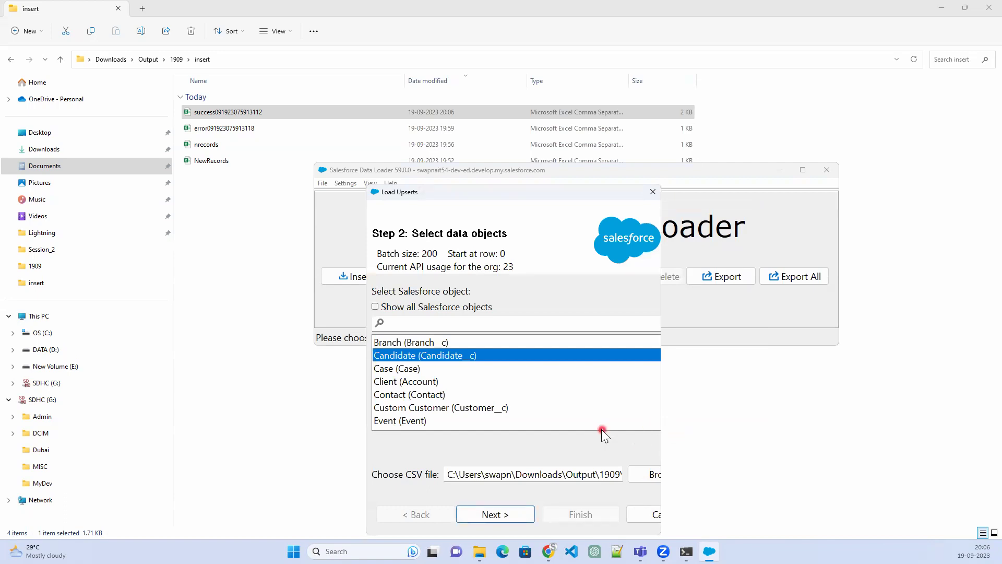
click(498, 518)
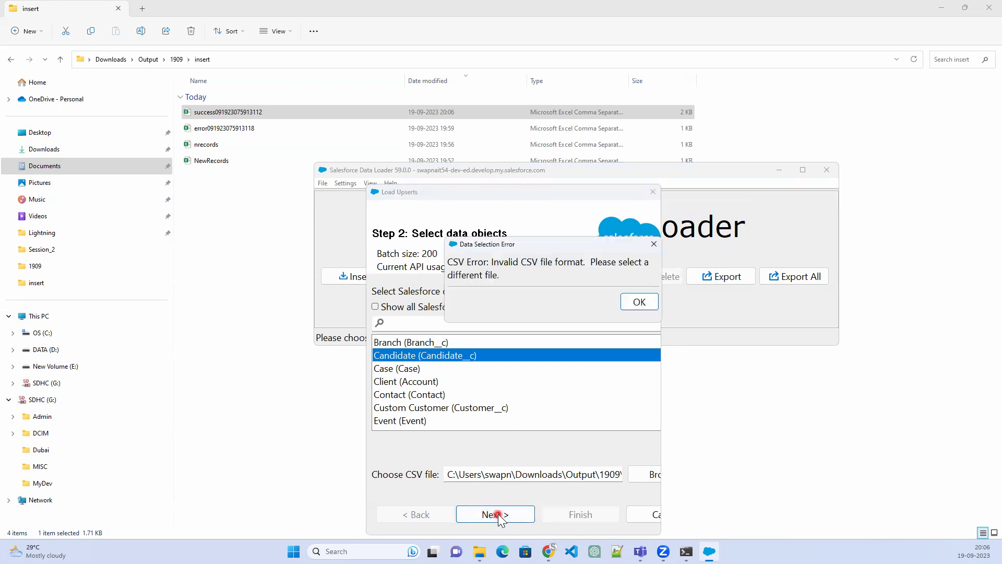
click(638, 308)
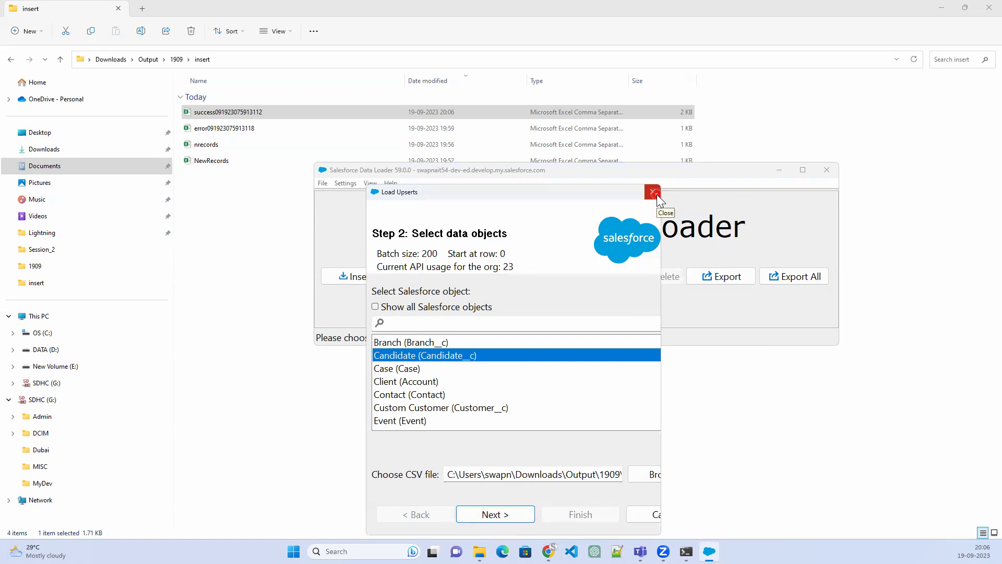
click(655, 193)
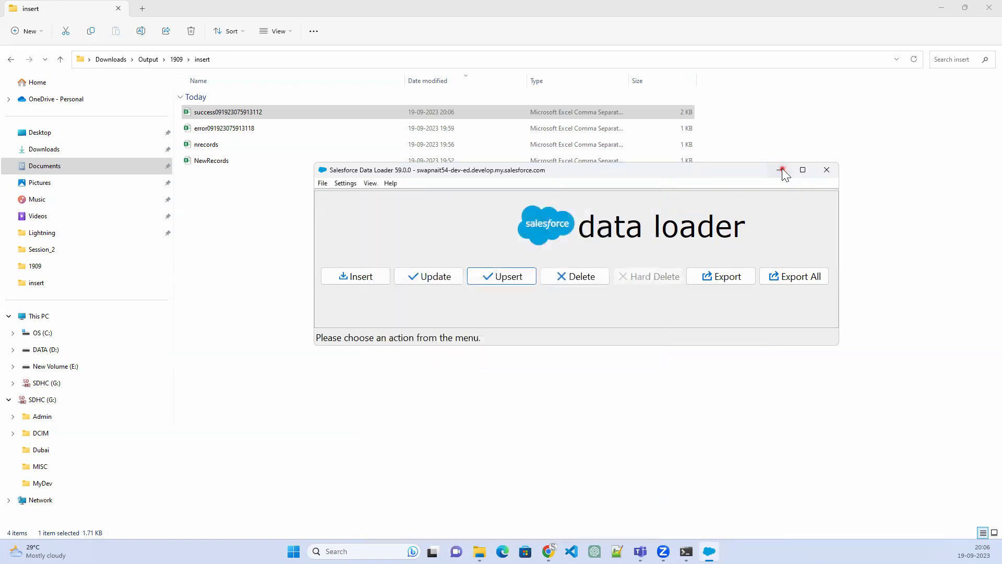
click(781, 170)
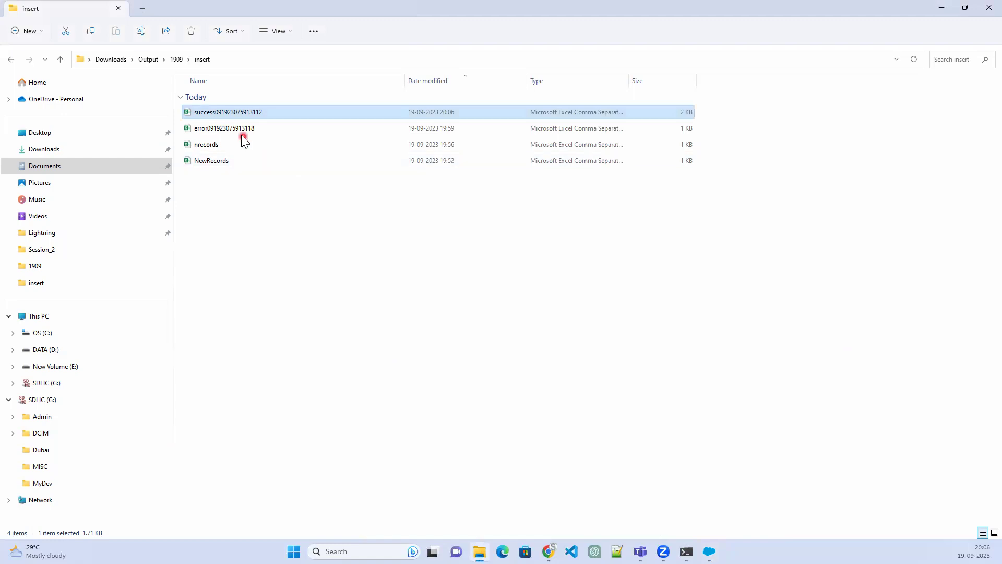
Open extract from the 1909 folder in Excel to review the four Candidate rows, then close it
click(176, 60)
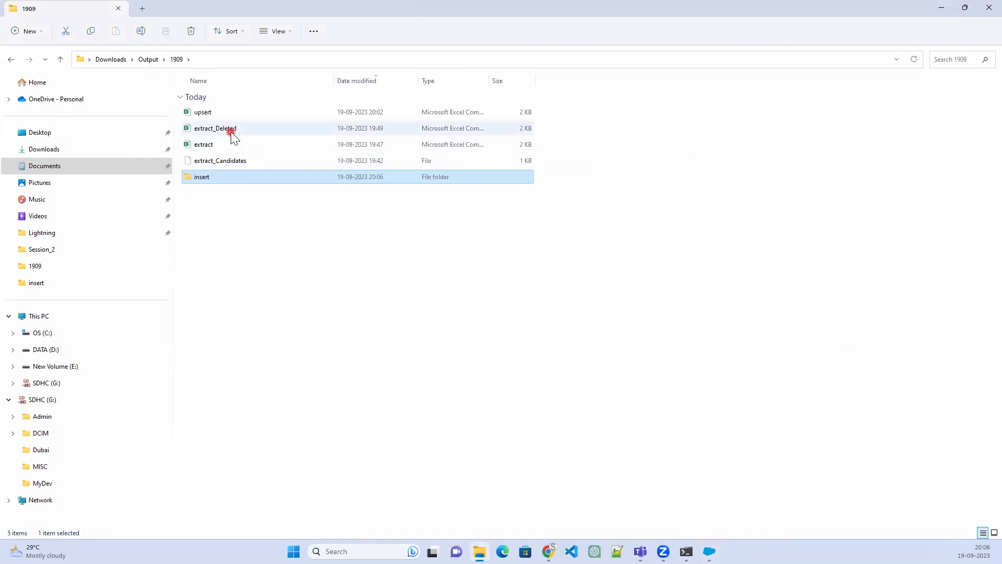
click(230, 145)
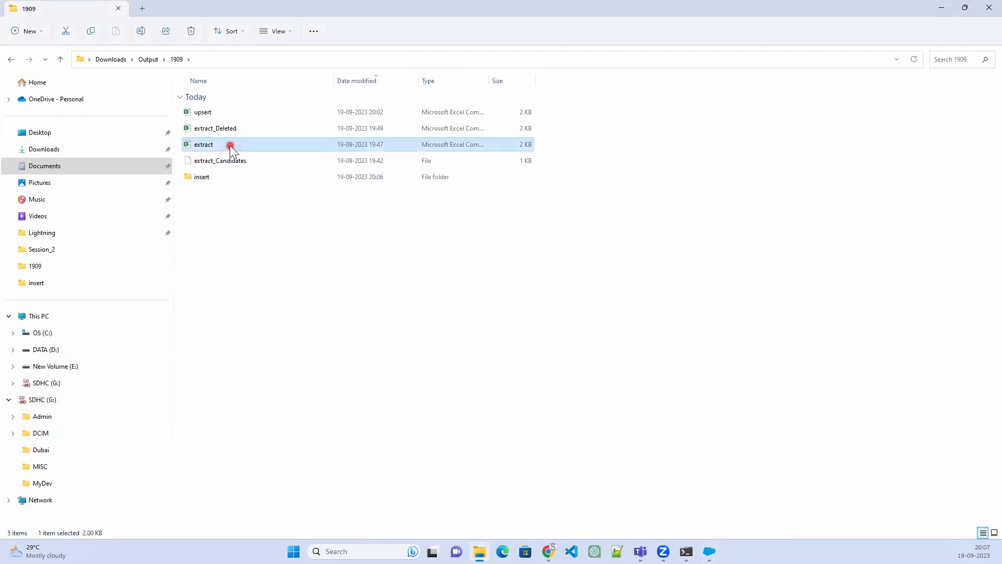
double_click(229, 145)
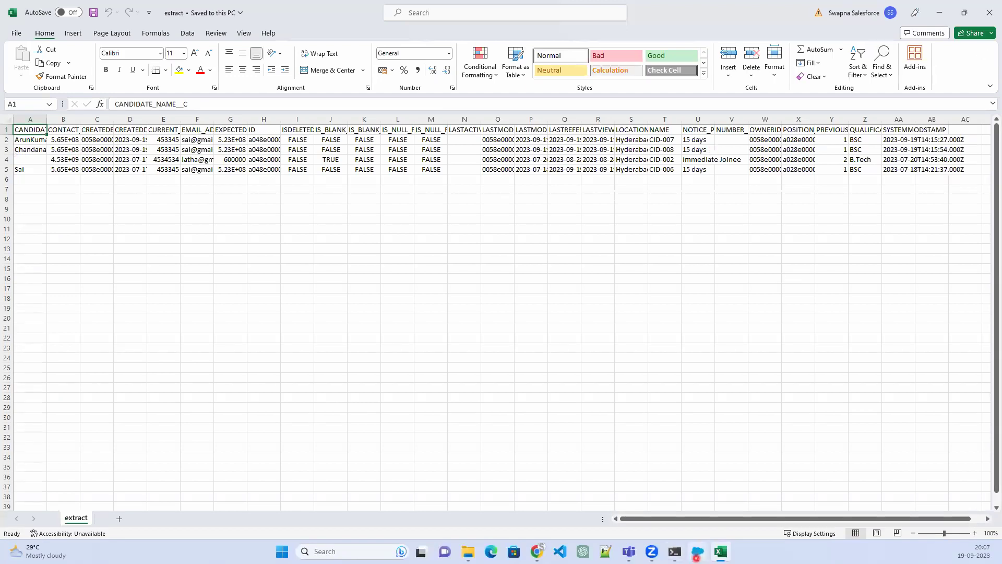
click(698, 552)
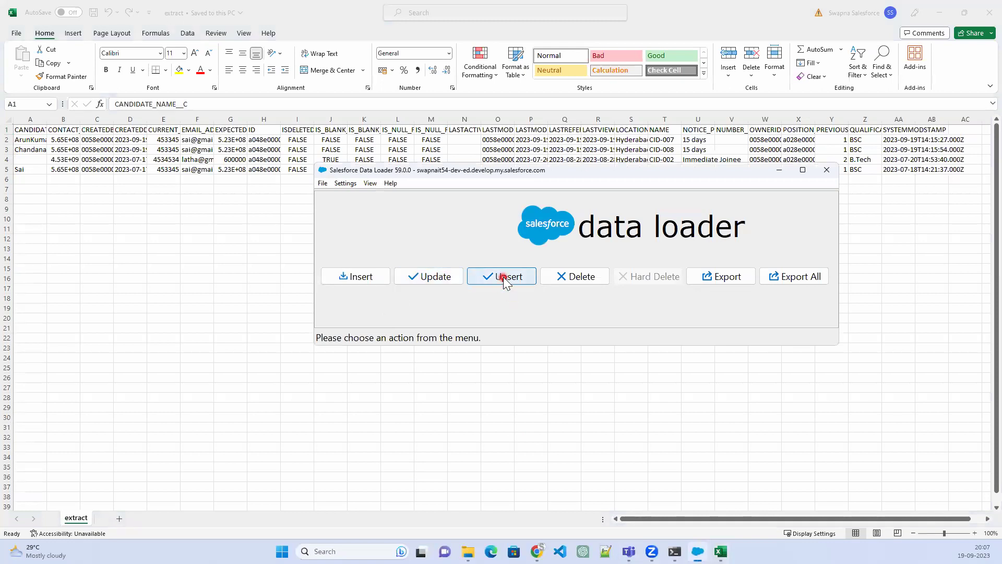
click(588, 278)
click(980, 14)
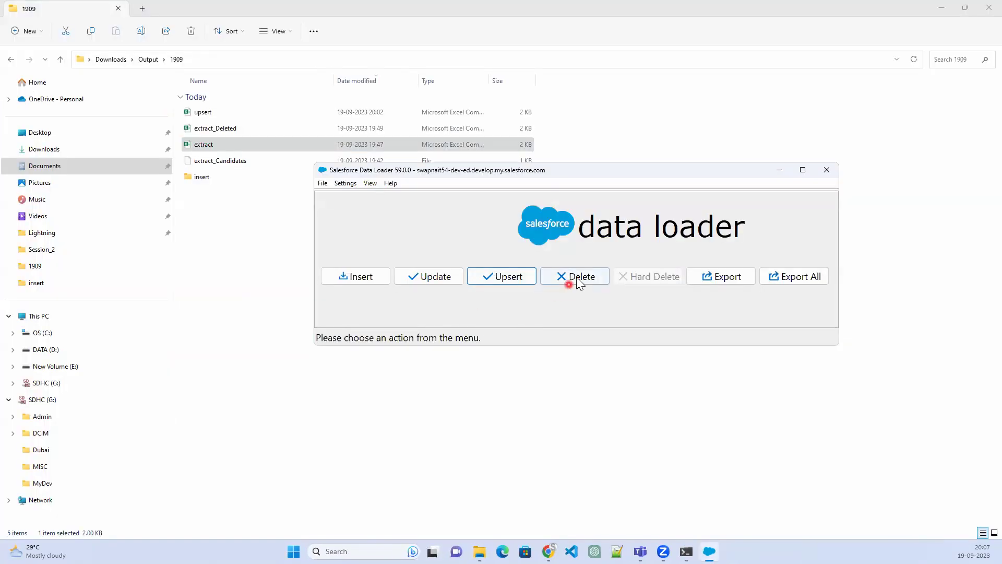
Start a Candidate delete from Output\1909\extract.csv and acknowledge the 4-row initialization summary
click(577, 282)
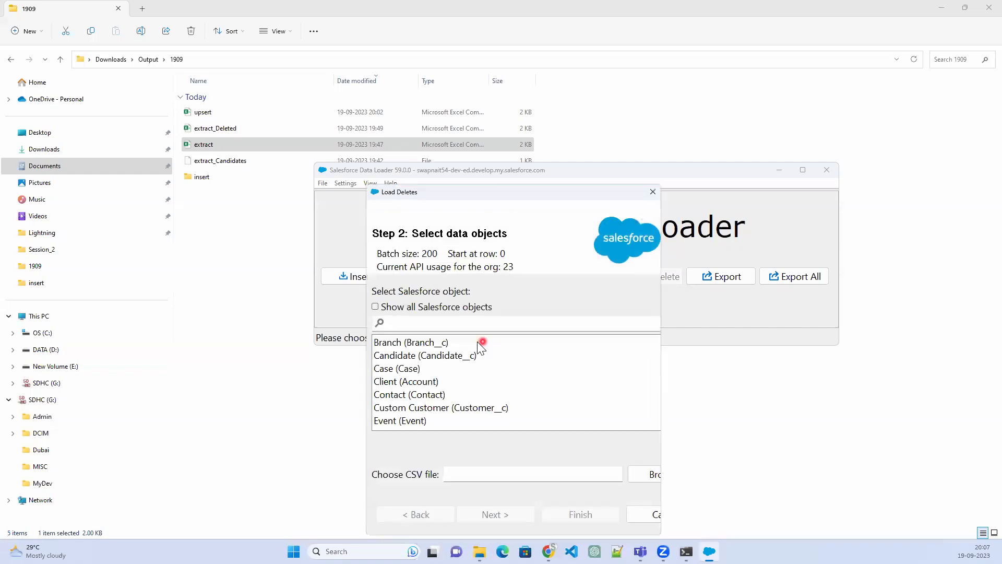
click(470, 357)
click(647, 475)
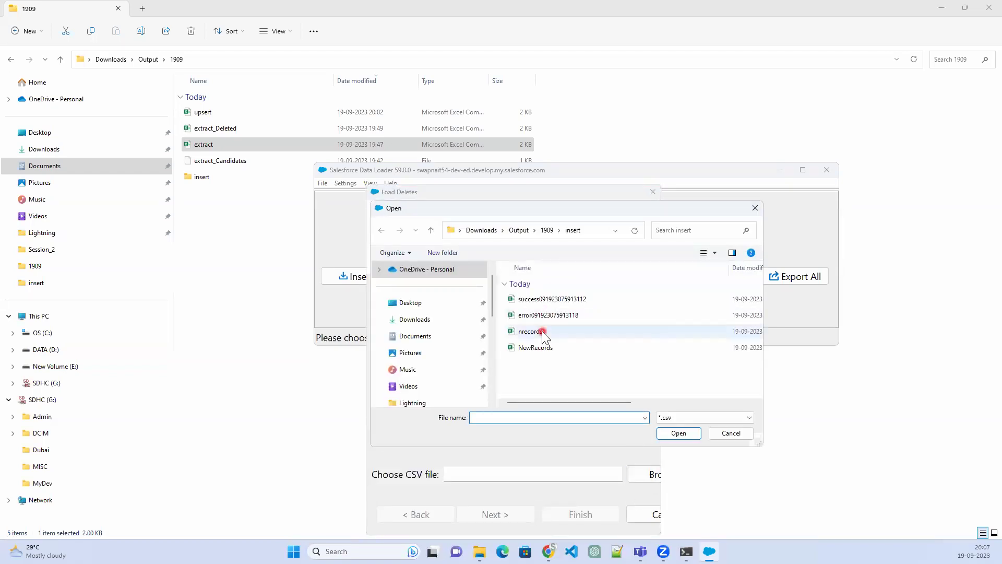
click(555, 298)
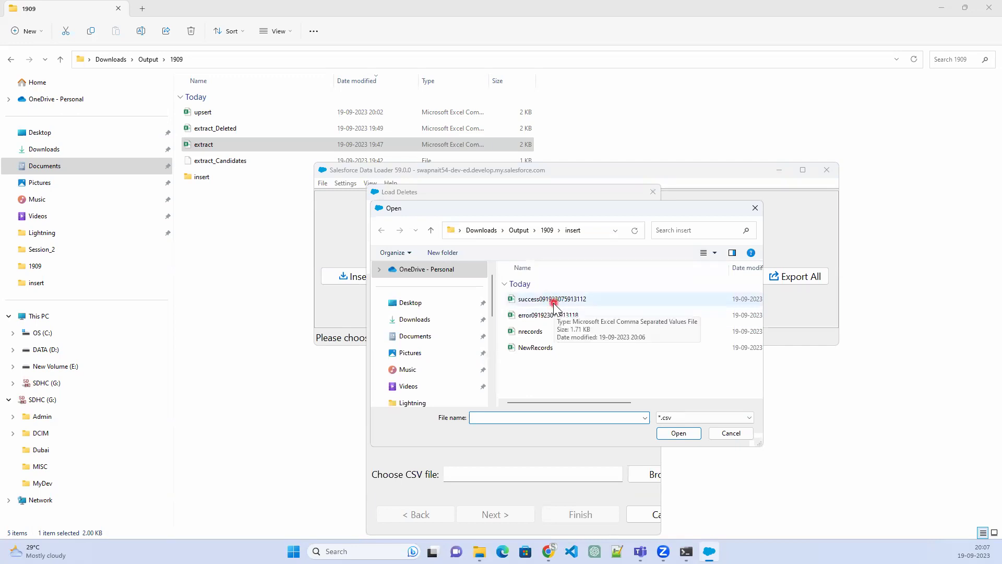
click(547, 231)
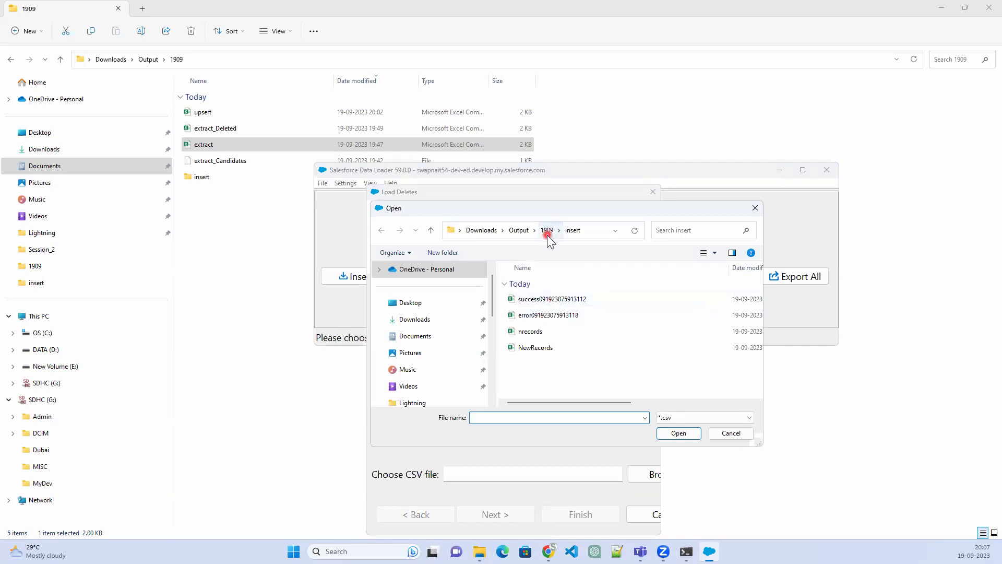
click(555, 329)
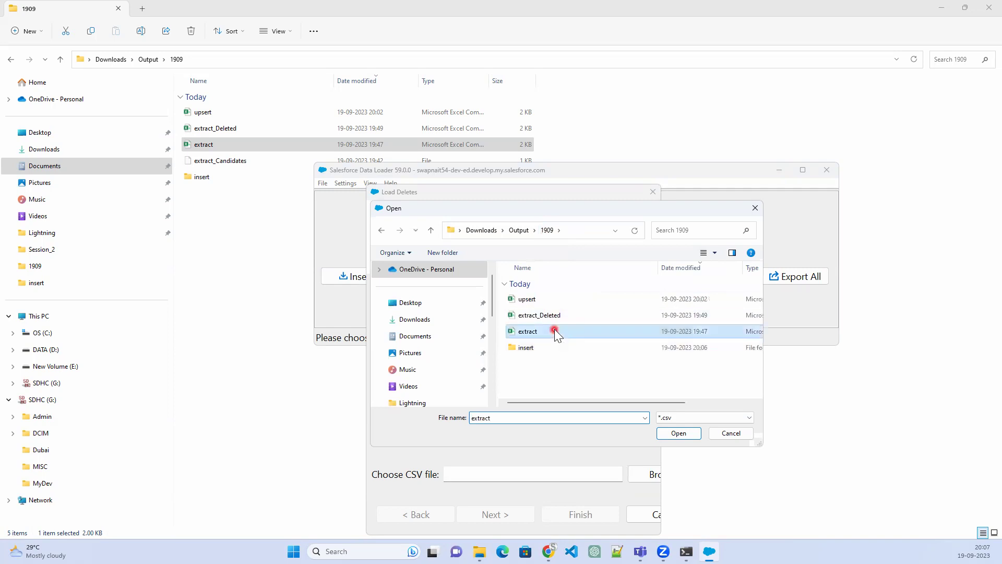
click(677, 434)
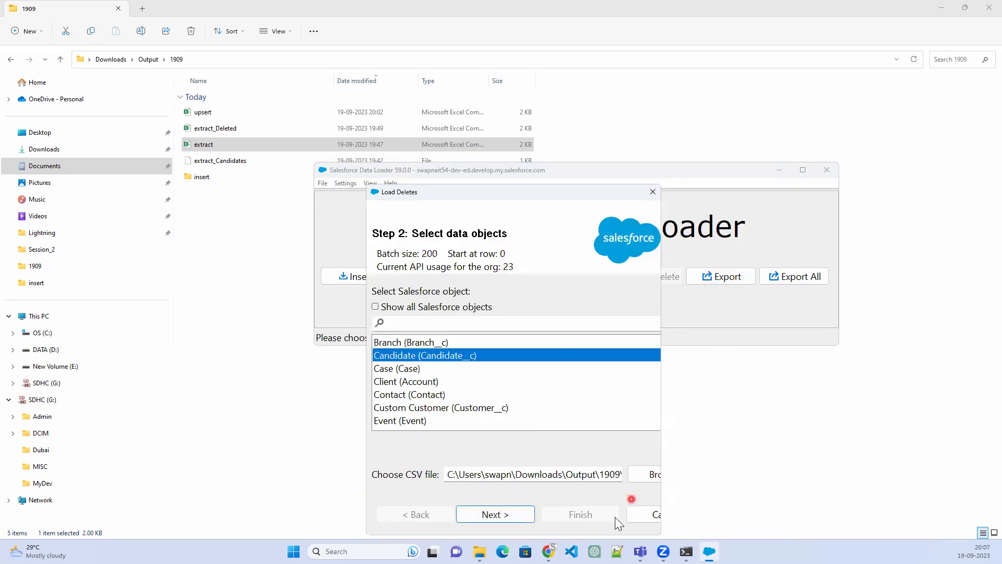
click(506, 519)
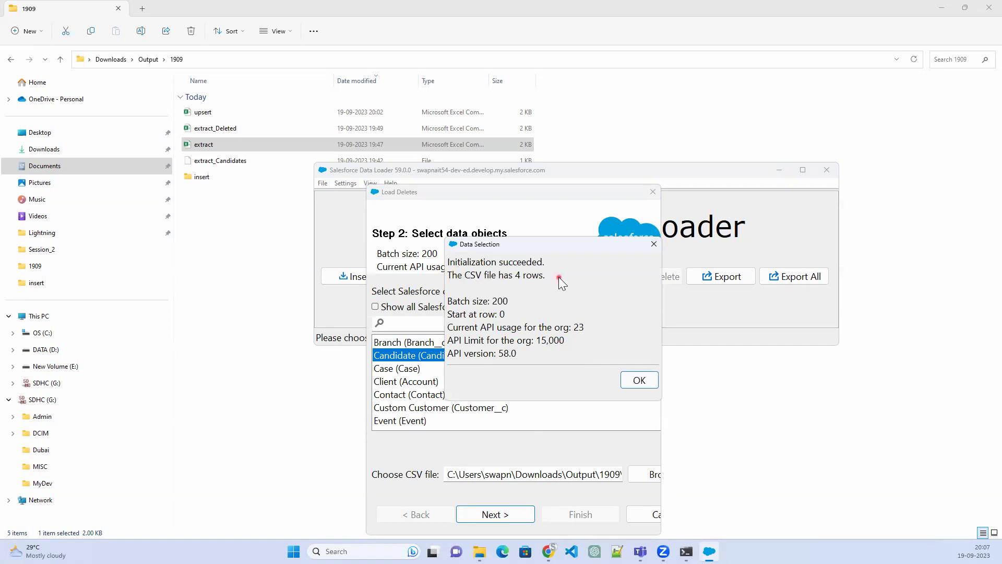
click(639, 380)
Auto-match fields so the CSV's ID column maps to the Candidate Id field, and accept the mapping
click(514, 295)
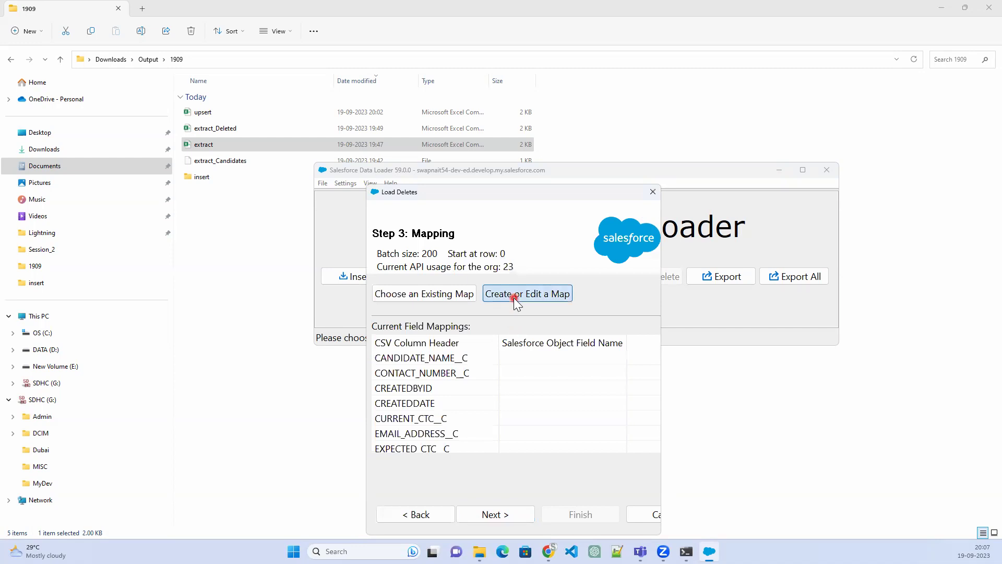
click(558, 283)
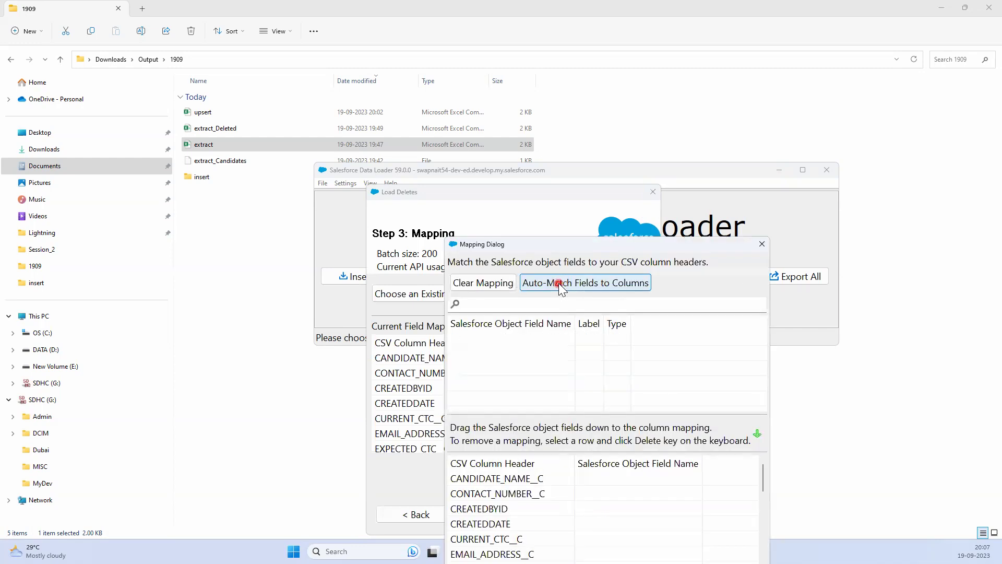
drag(597, 242, 630, 72)
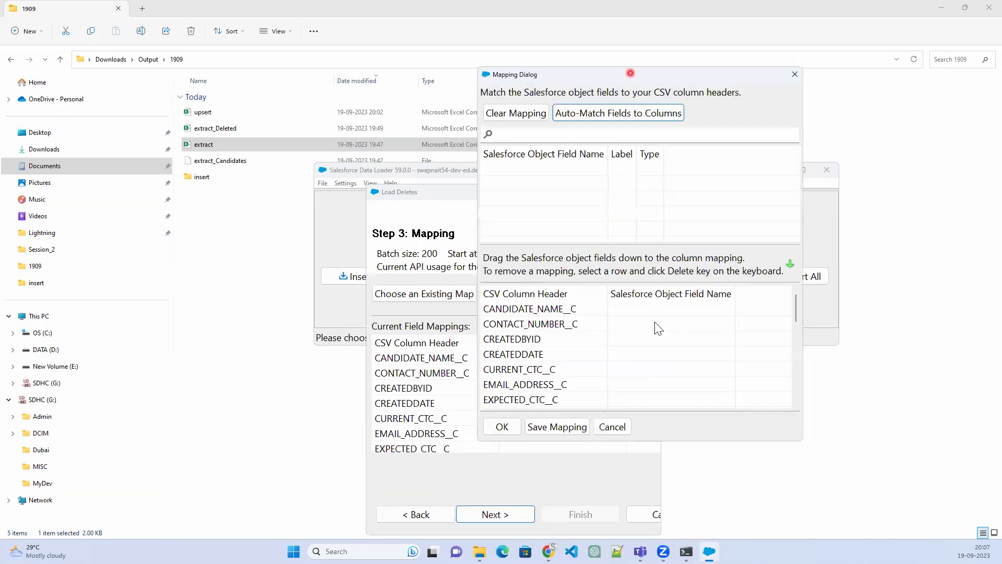
scroll(659, 329, down, 1)
scroll(668, 372, down, 5)
scroll(668, 371, up, 5)
click(631, 389)
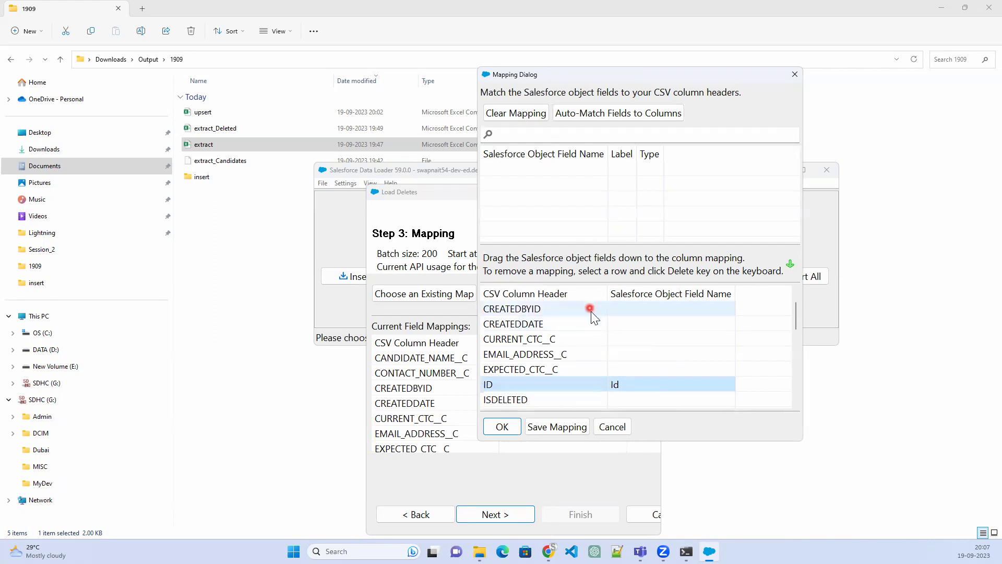
click(499, 428)
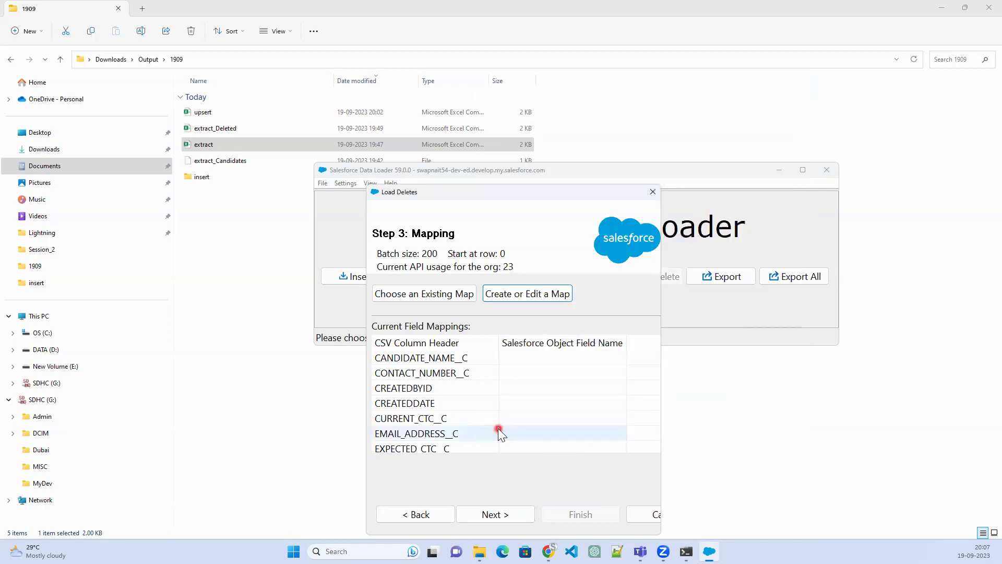
Advance past the mapping and finish to launch the delete, reaching the Recycle Bin warning
click(508, 516)
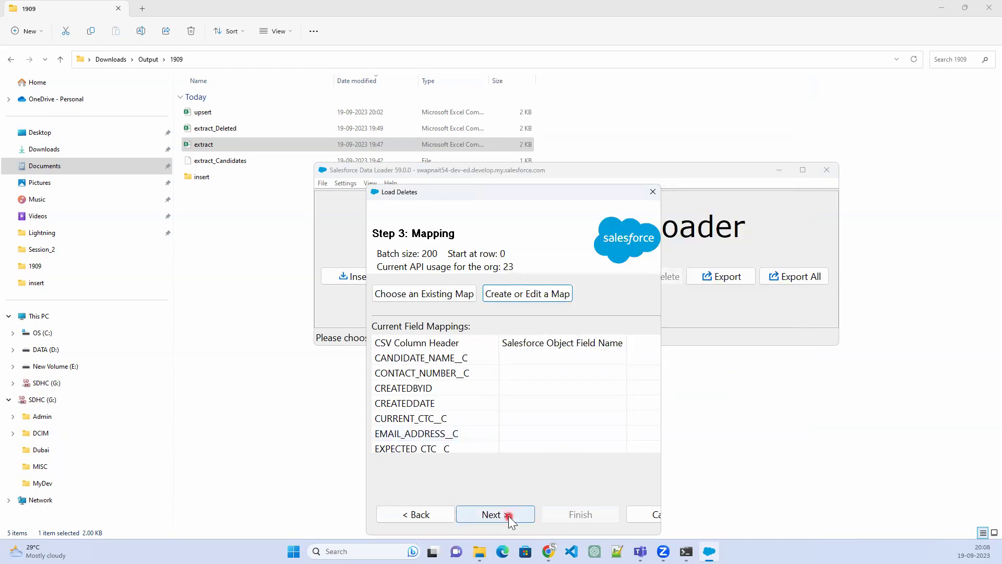
click(569, 514)
click(534, 311)
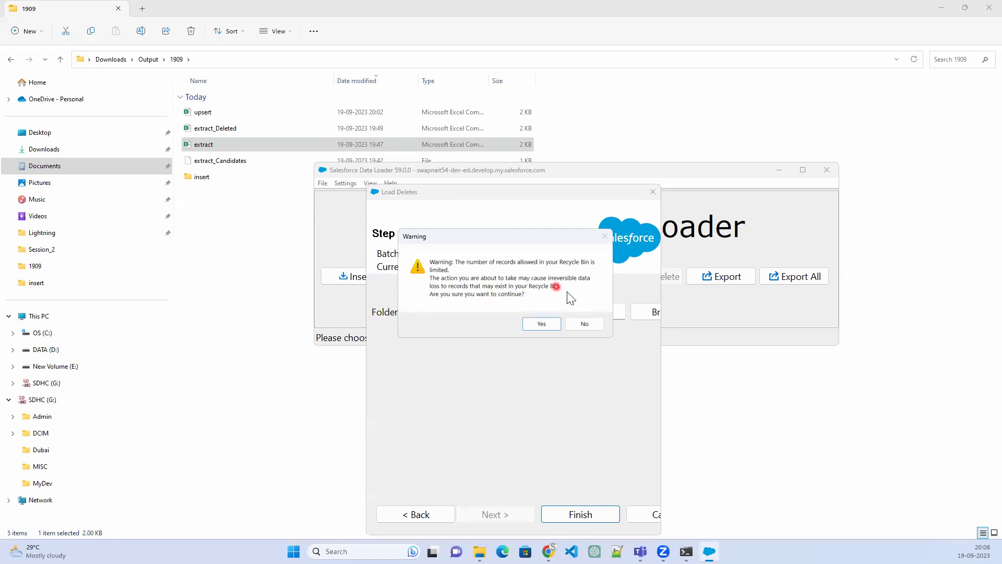
Confirm deleting the 4 Candidate records and close the summary showing 0 errors
click(543, 327)
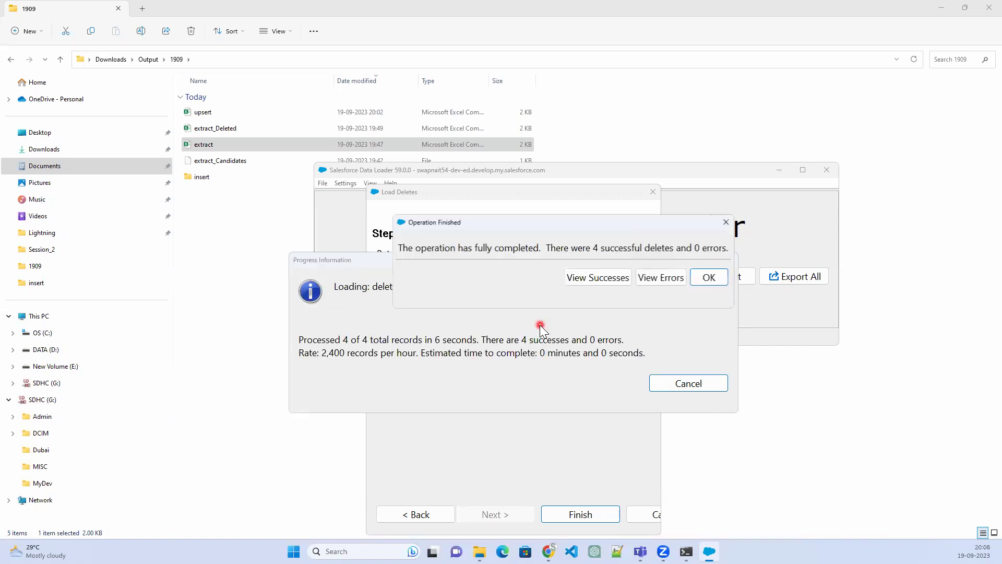
click(711, 279)
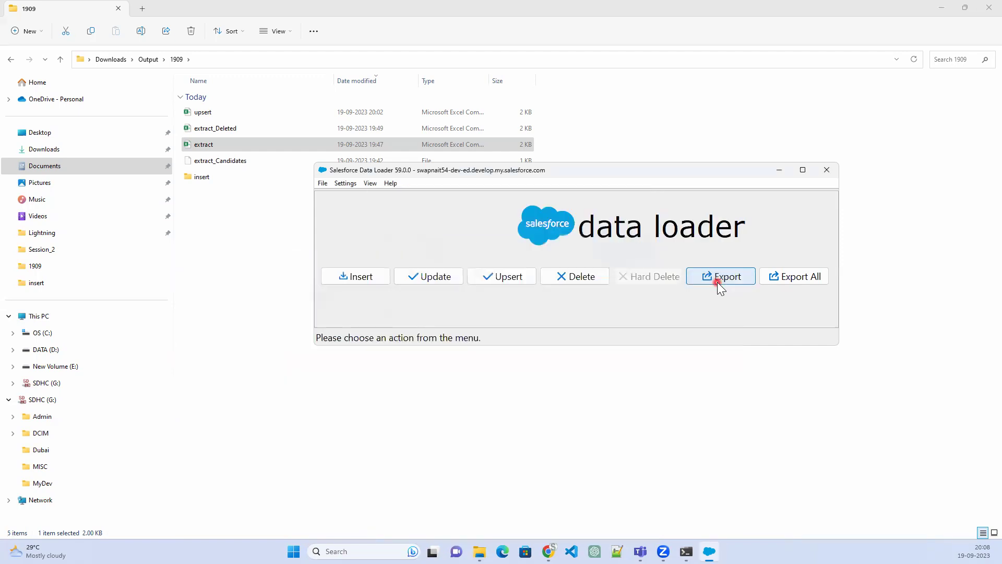
click(718, 282)
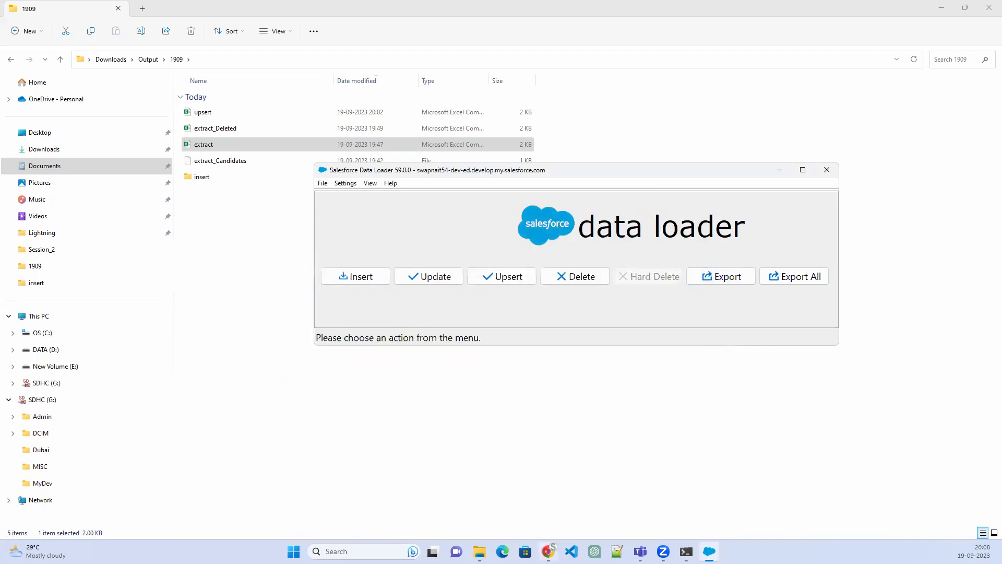
Back in Salesforce, refresh the Candidates page and show the All Candidates list
key(alt+Tab)
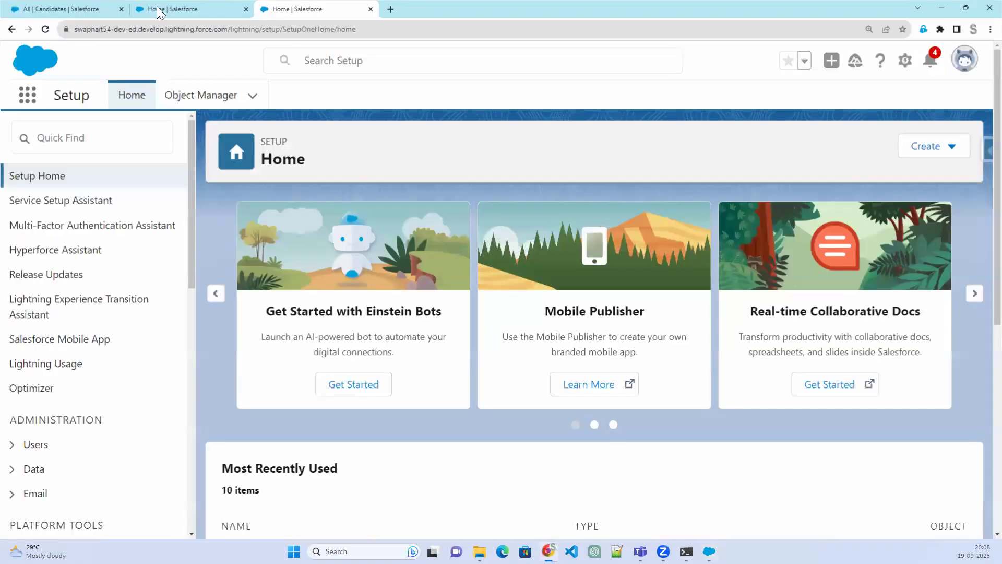
click(235, 6)
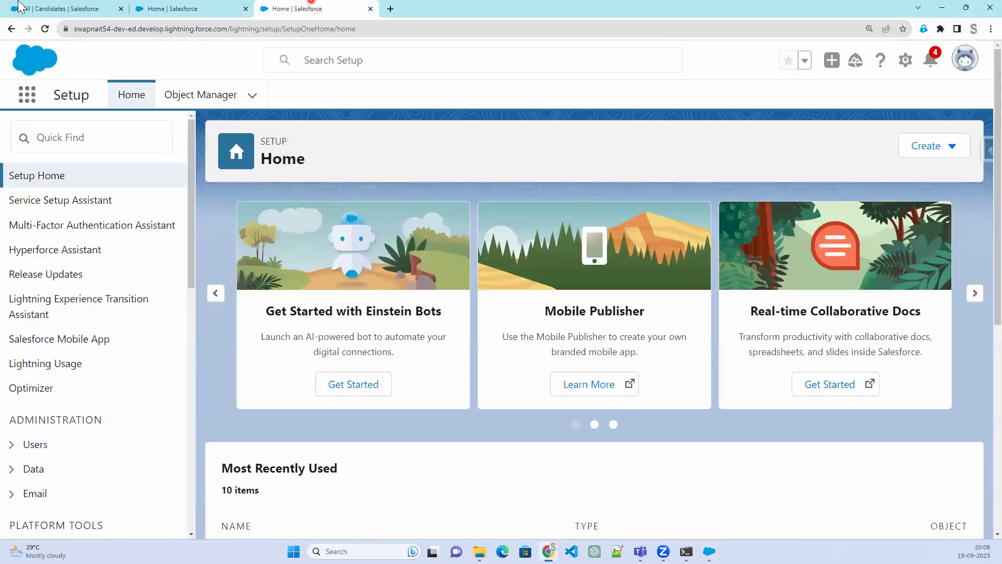
key(ctrl+1)
click(46, 29)
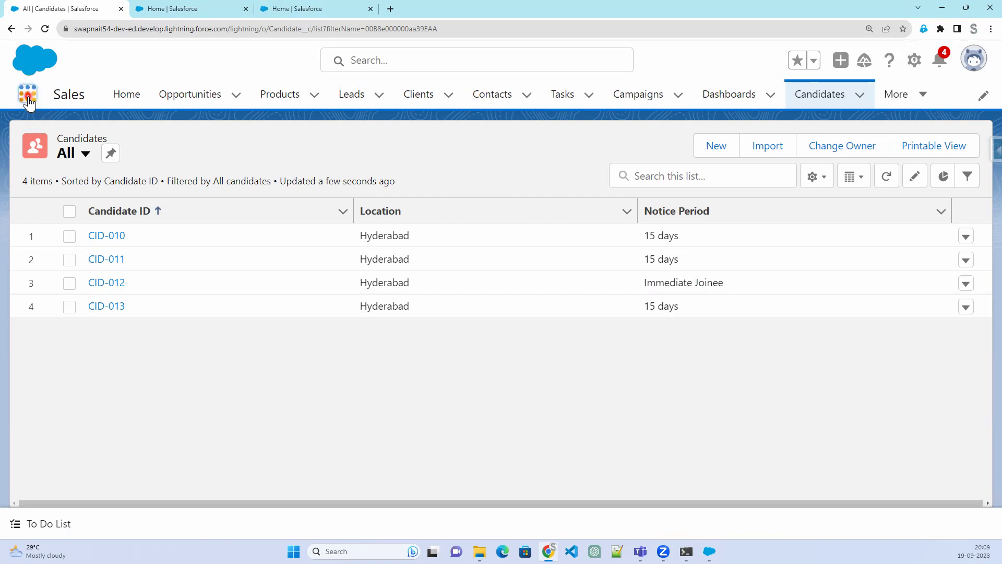
Find 'rec' in the App Launcher and open the Recycle Bin listing the deleted candidates
click(29, 103)
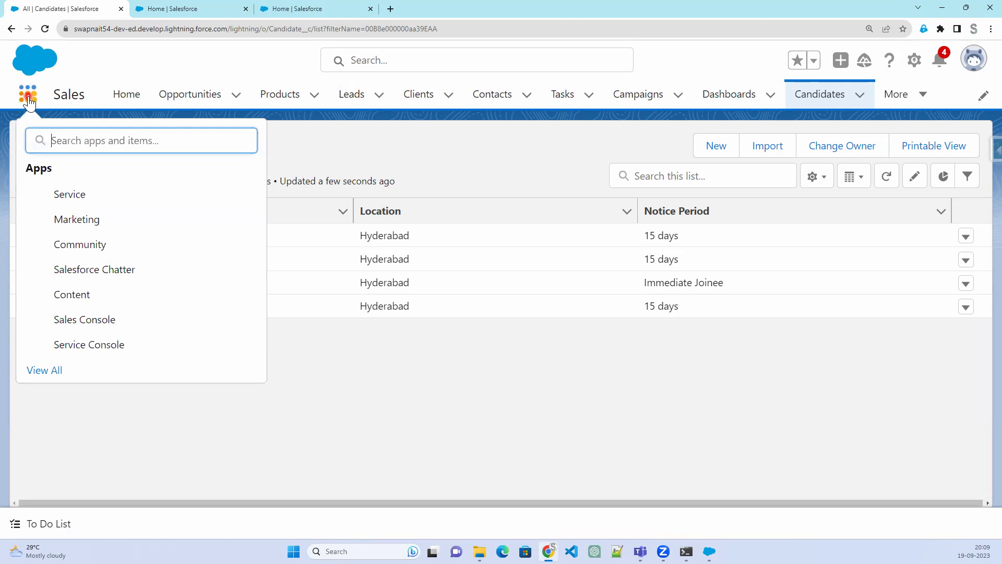
text(rec)
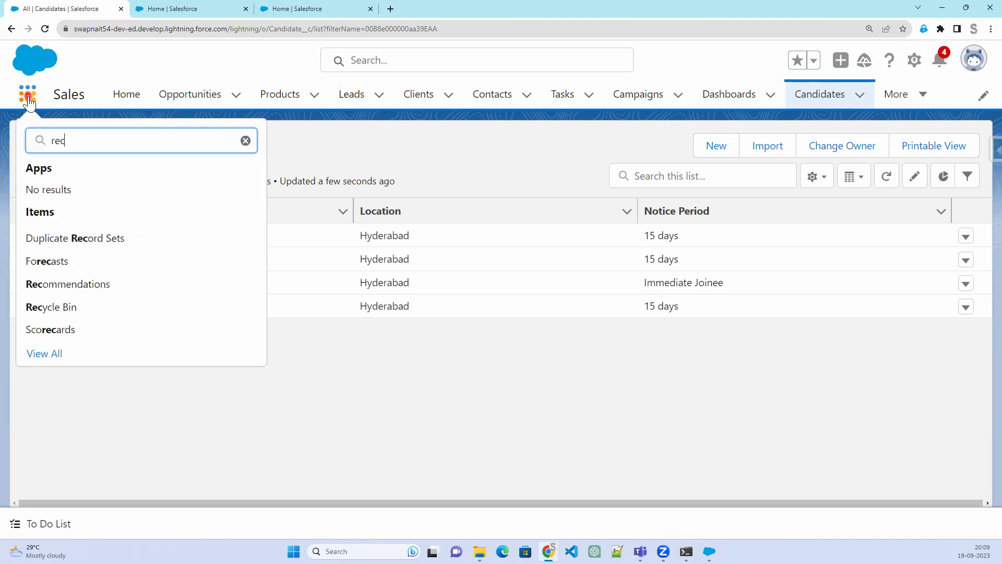
click(59, 313)
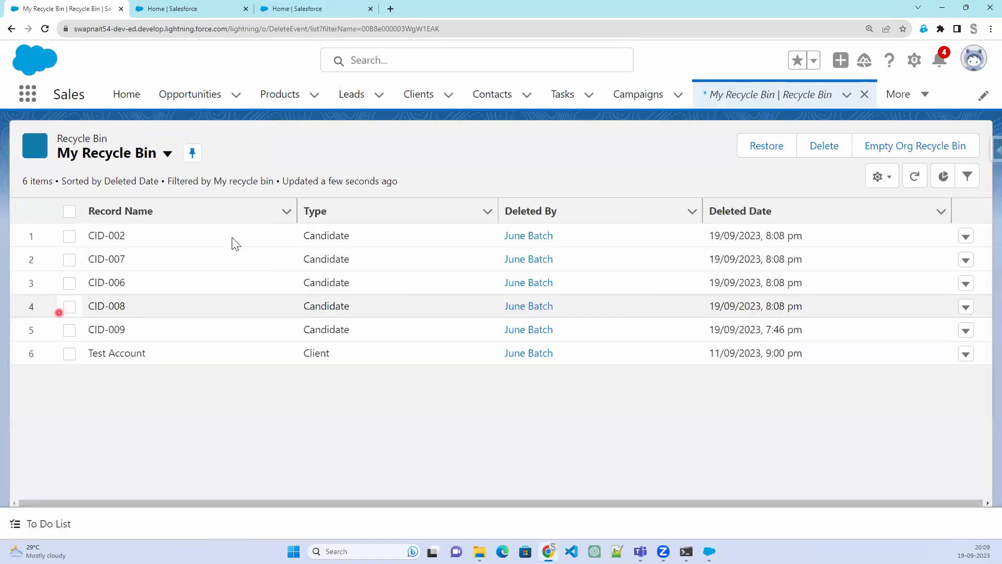
In Data Loader, start an Export All with Candidate (Candidate__c) as the object
click(710, 554)
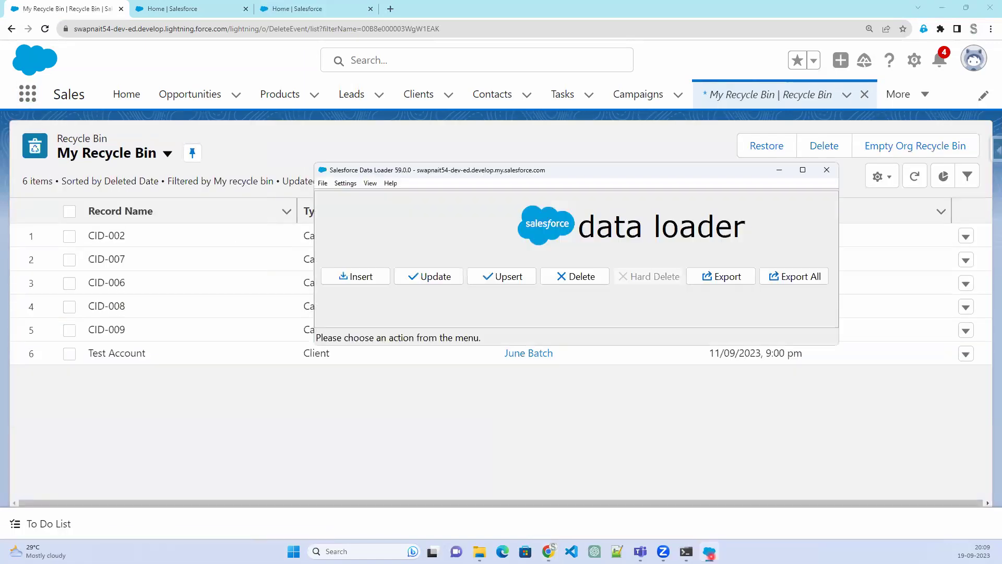
click(789, 276)
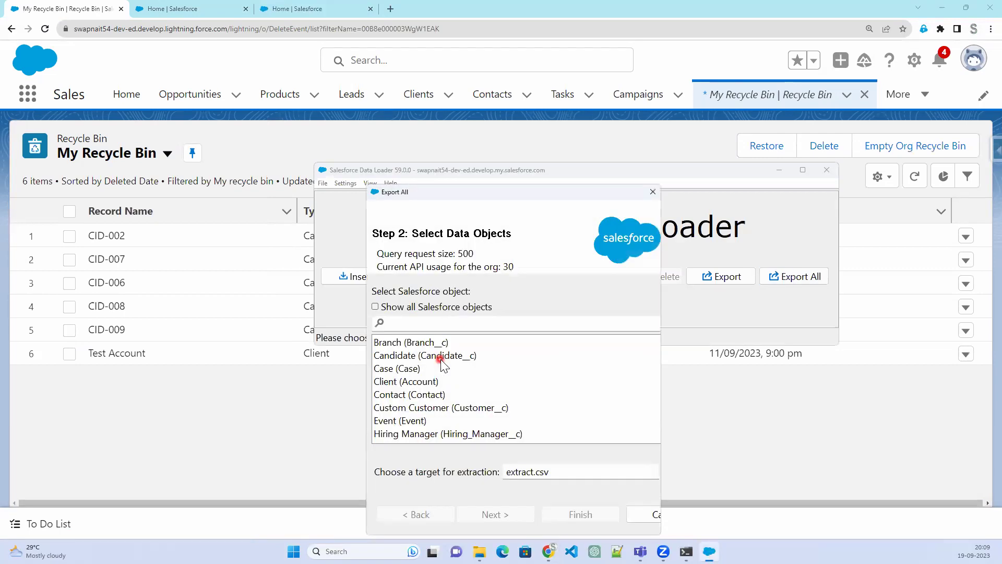
click(440, 359)
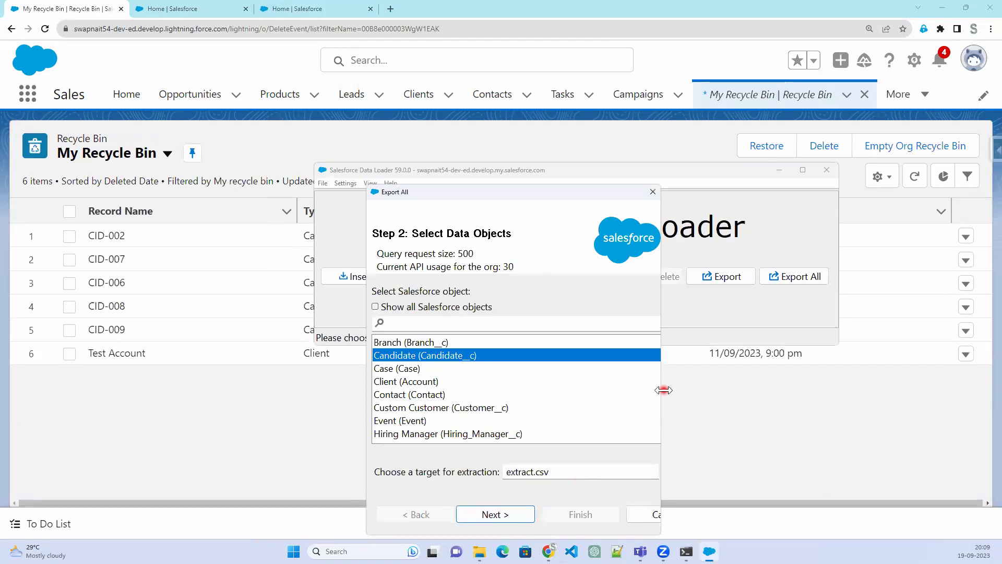
drag(663, 390, 821, 417)
Set the export target to exportAll.csv in the 1909 folder and reach the query step
click(822, 471)
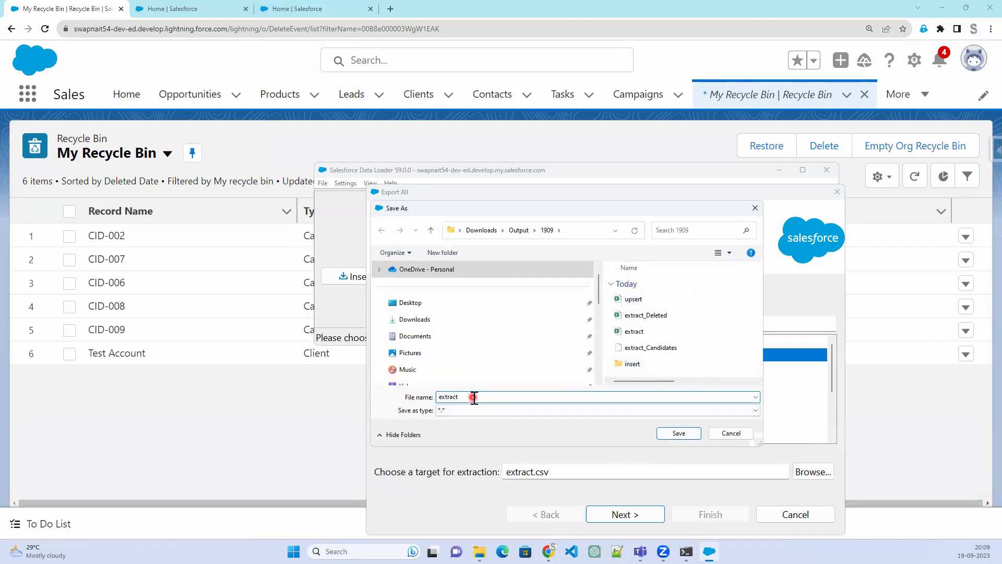
text(exportAll.c)
text(s)
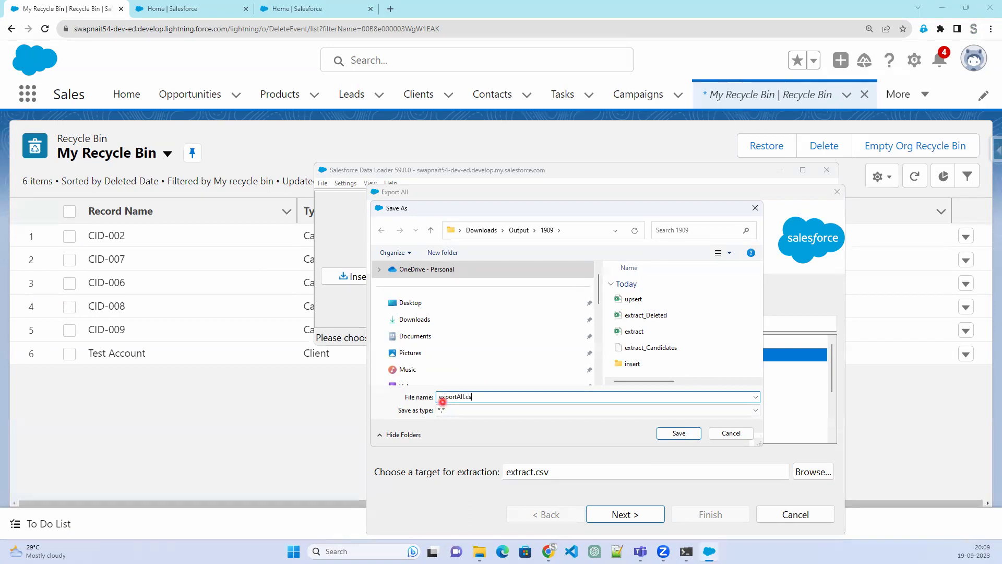
text(v)
click(675, 434)
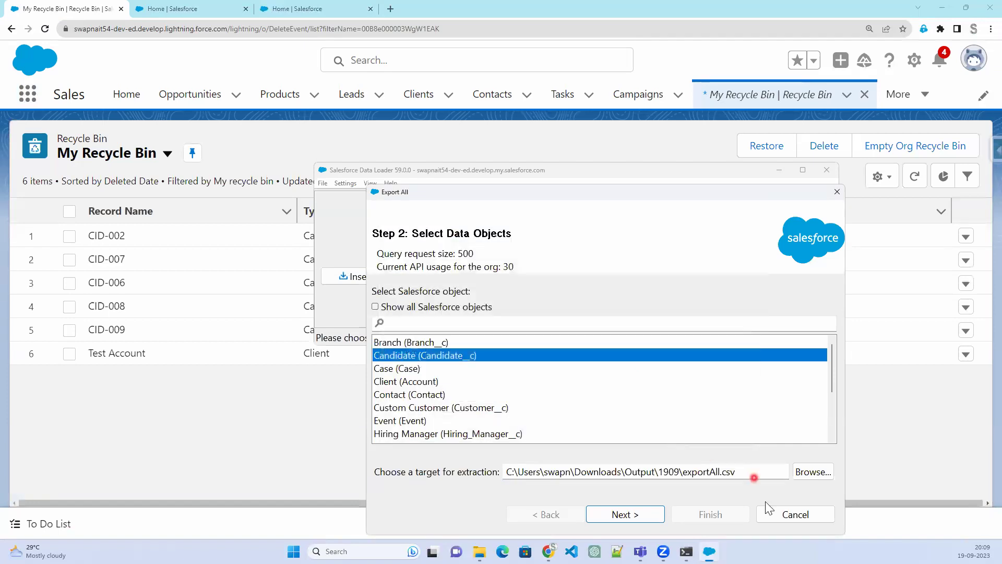
click(645, 516)
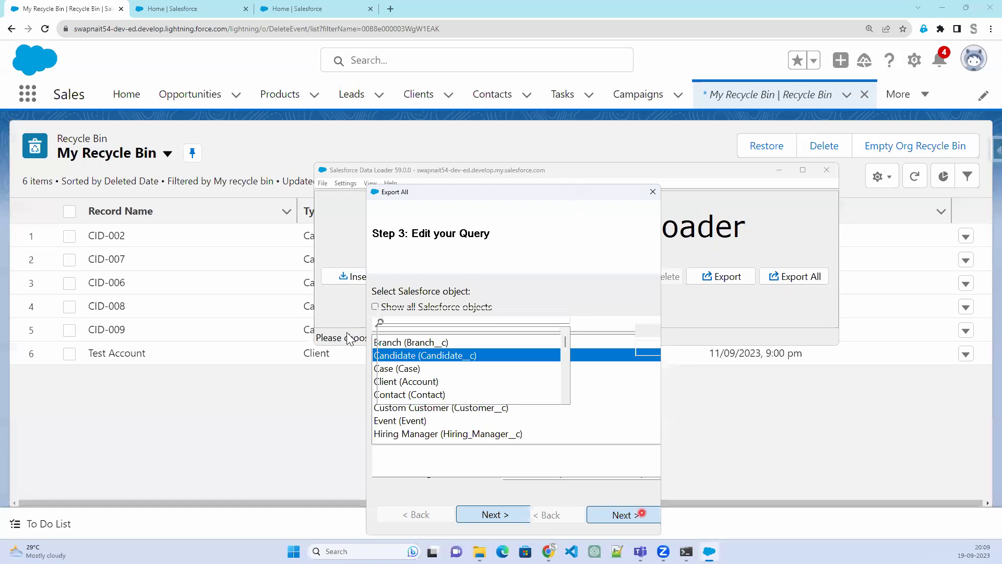
Add Candidate_Name__c, Contact_Number__c, Email_Address__c and Id to the export query
drag(365, 326, 20, 326)
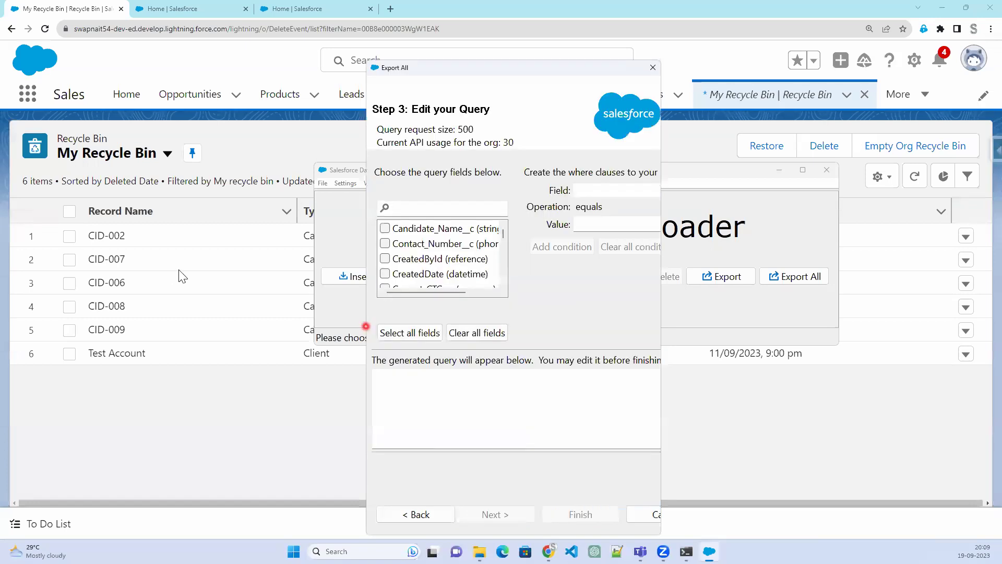
click(56, 222)
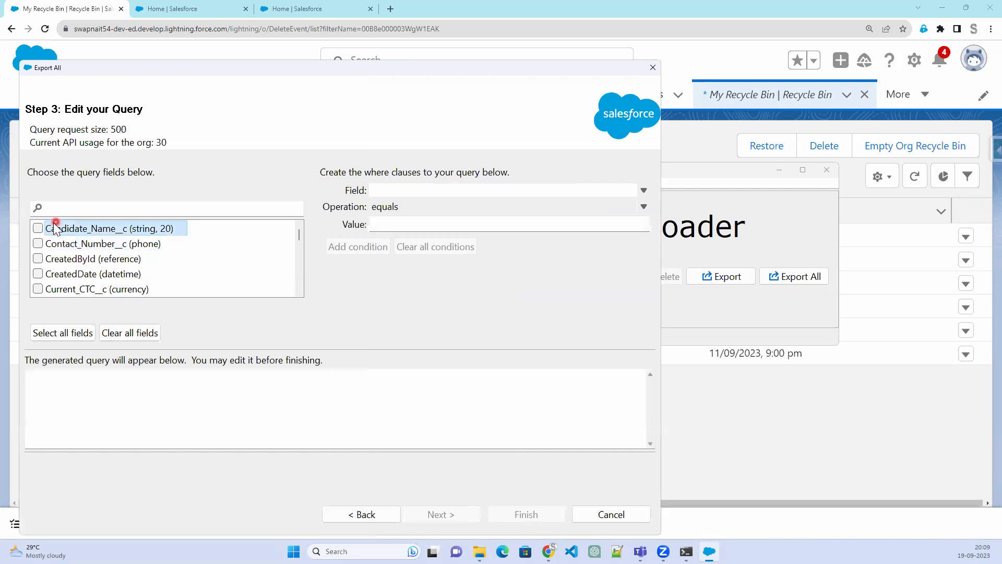
click(244, 280)
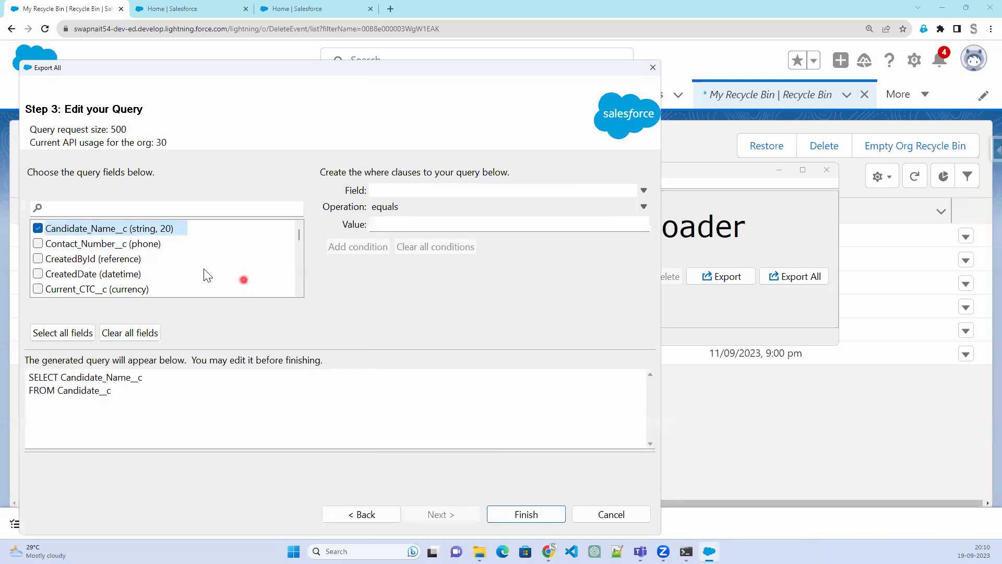
click(39, 244)
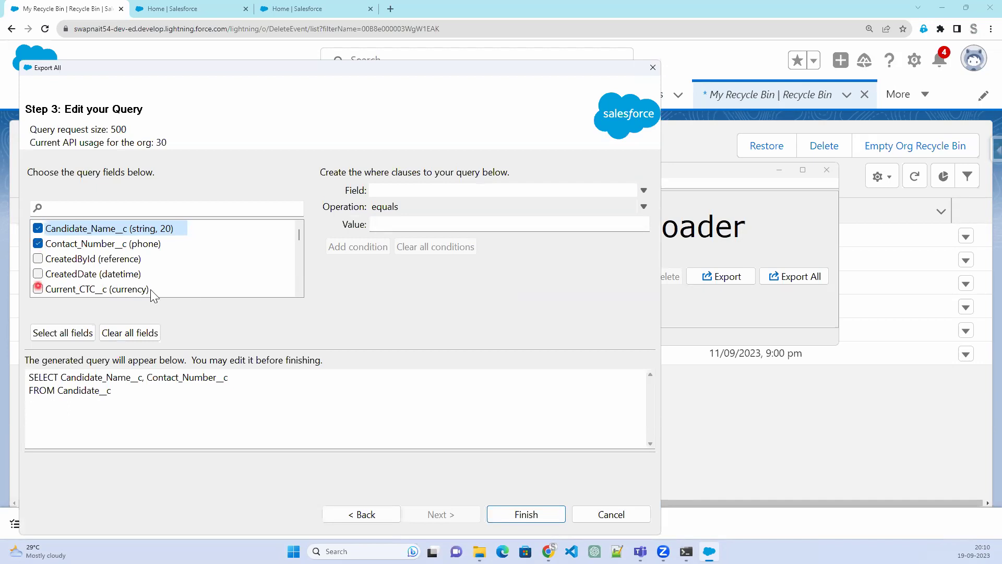
scroll(151, 290, down, 1)
click(55, 261)
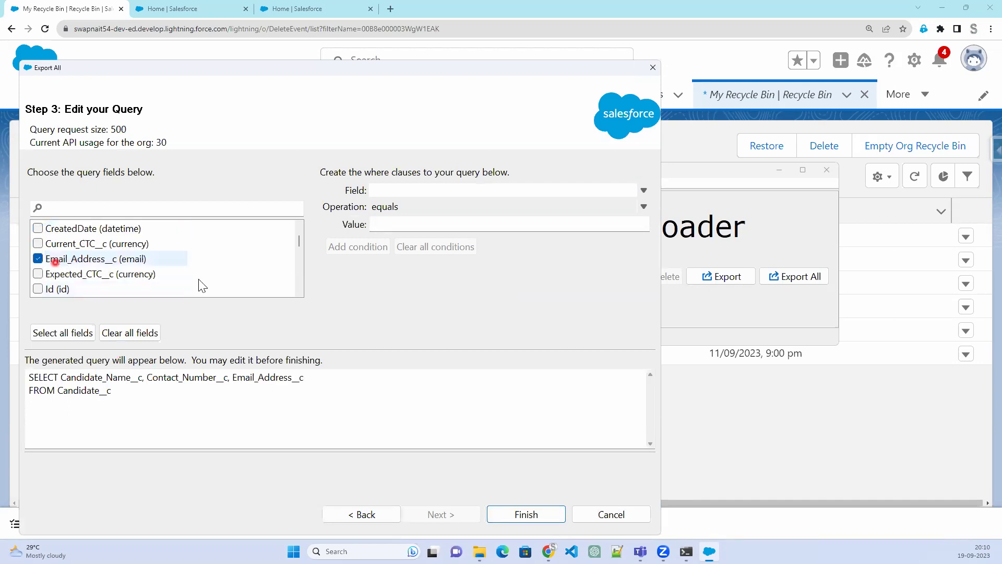
scroll(156, 281, down, 1)
click(39, 243)
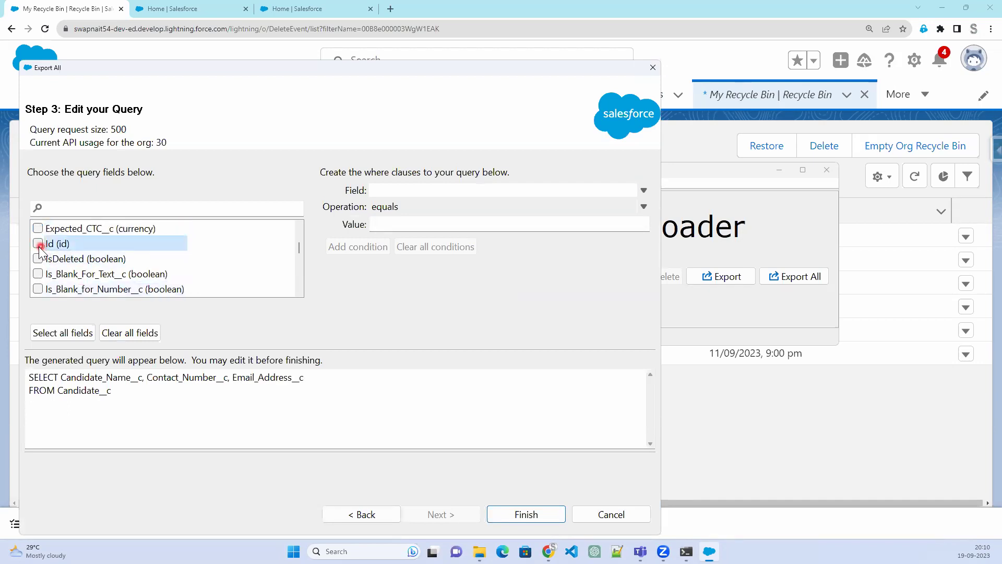
click(125, 274)
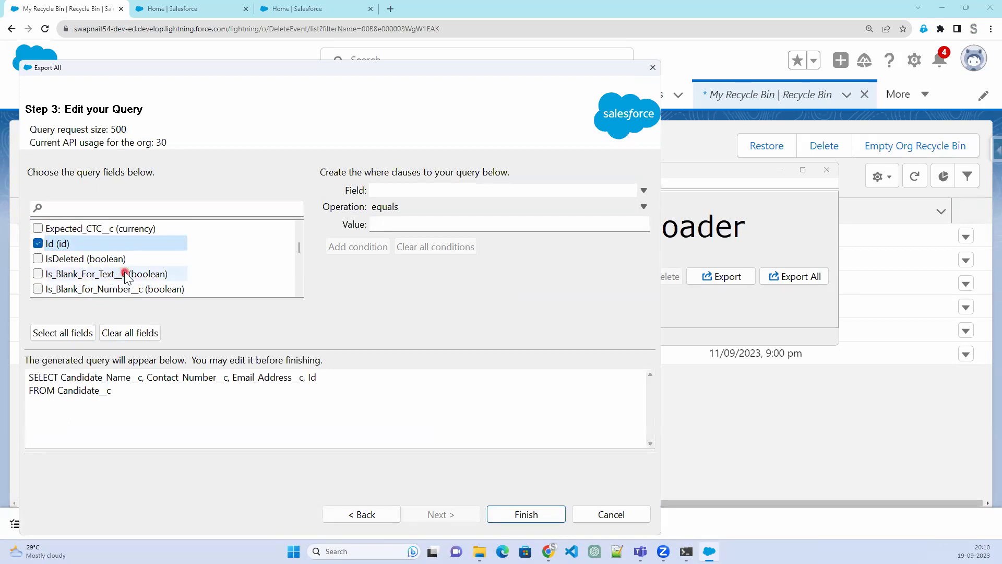
Add Location__c and Name, then run the Export All including deleted records (9 extracted)
scroll(126, 274, down, 1)
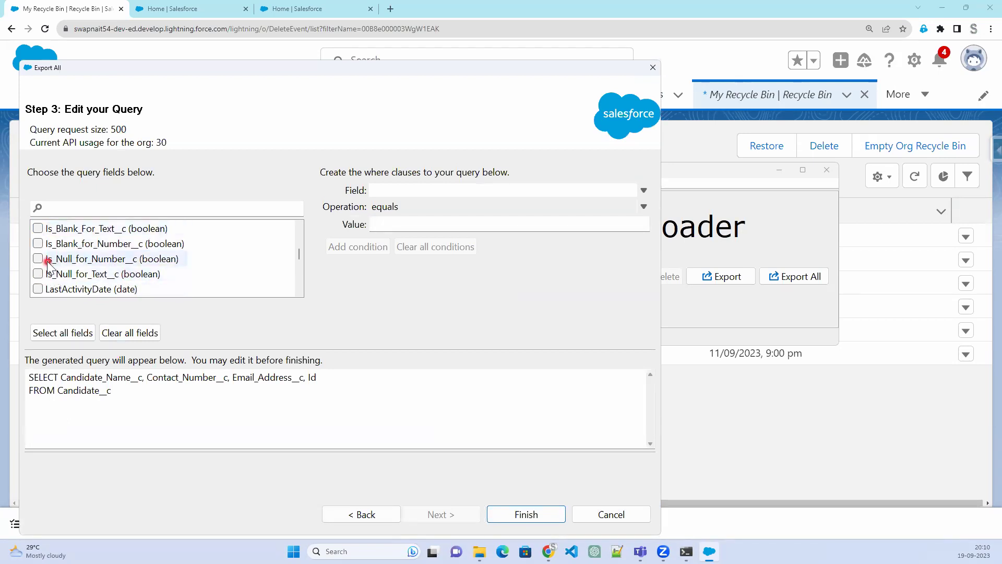
scroll(107, 271, down, 1)
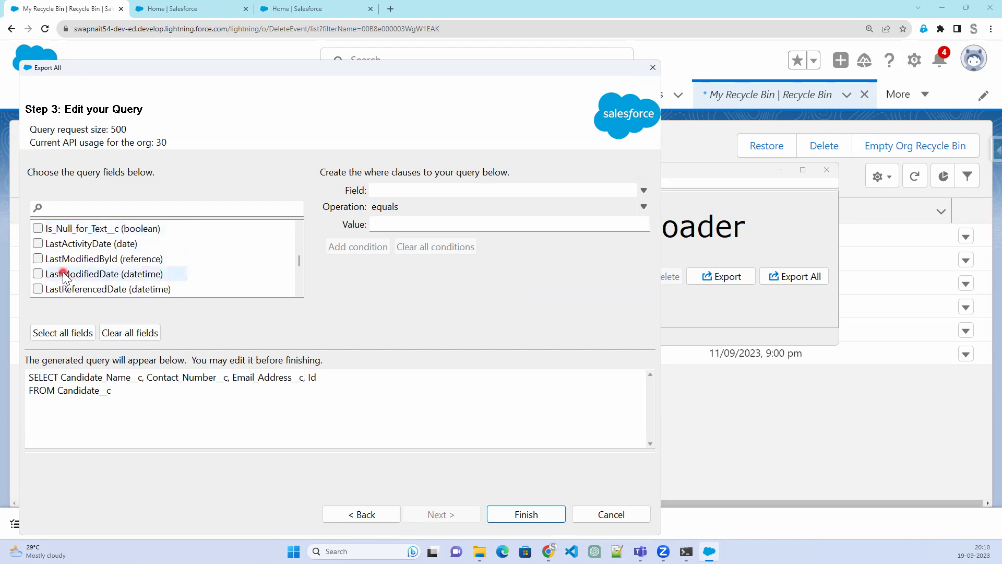
scroll(63, 275, down, 1)
click(38, 273)
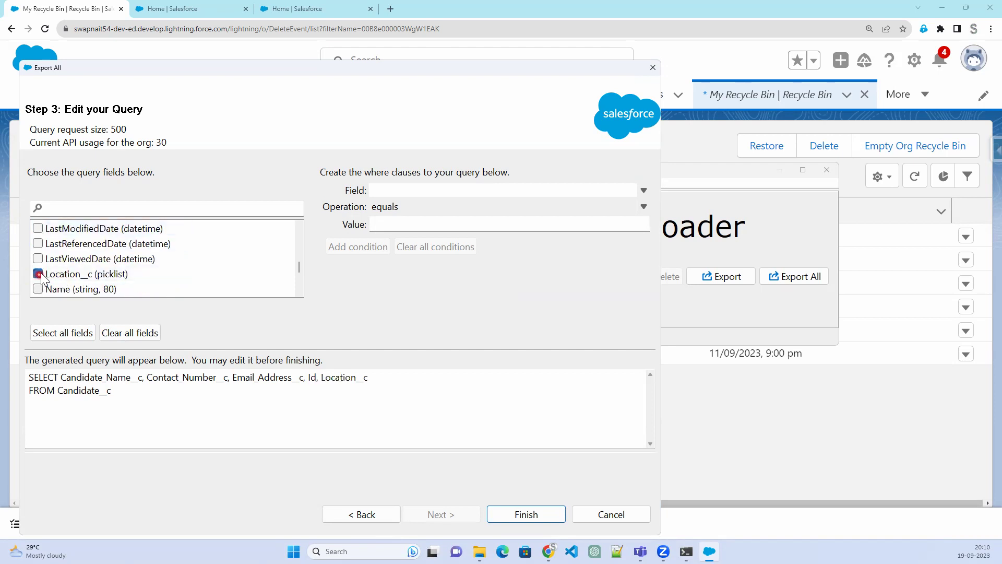
click(38, 289)
scroll(177, 288, down, 1)
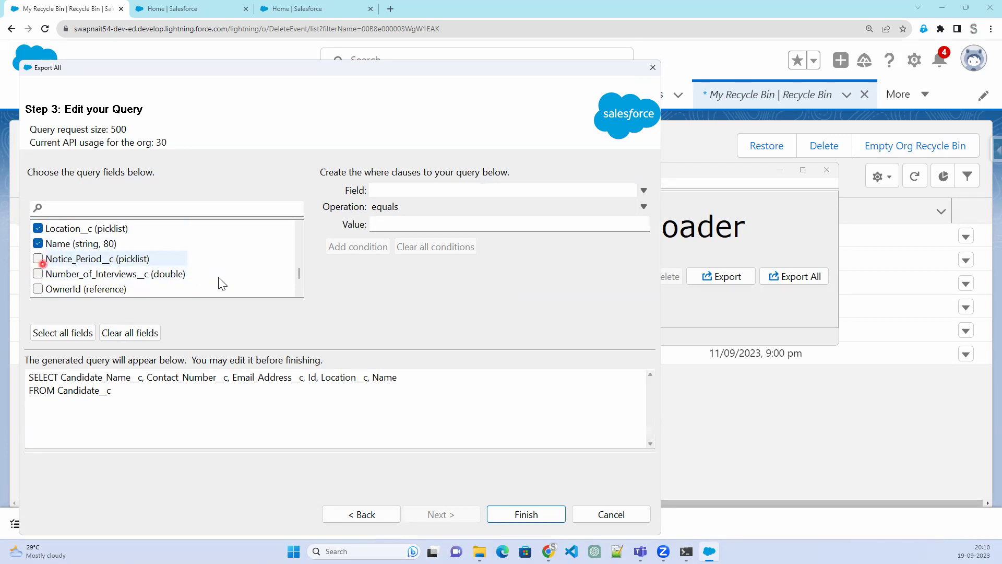
scroll(219, 282, down, 1)
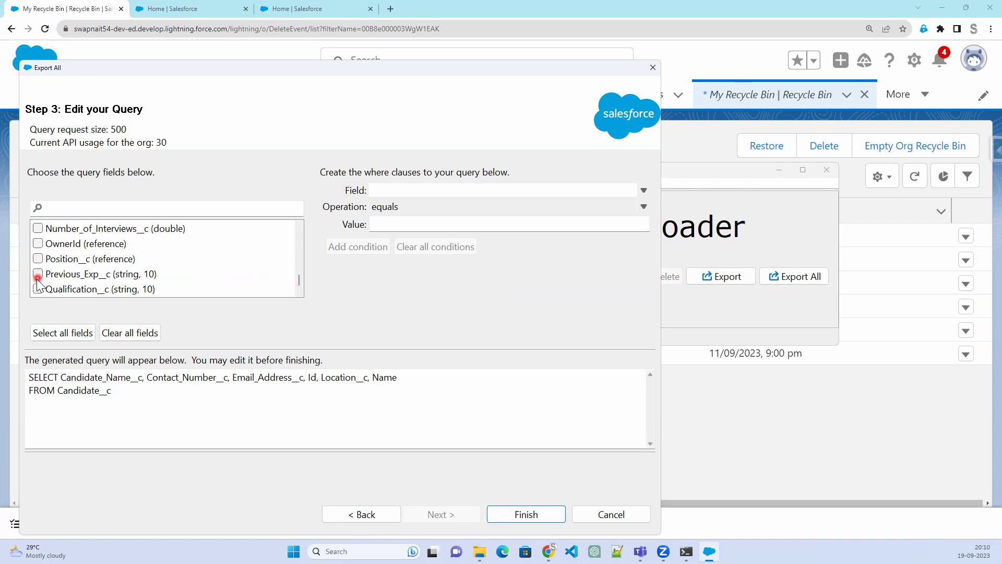
scroll(271, 291, down, 1)
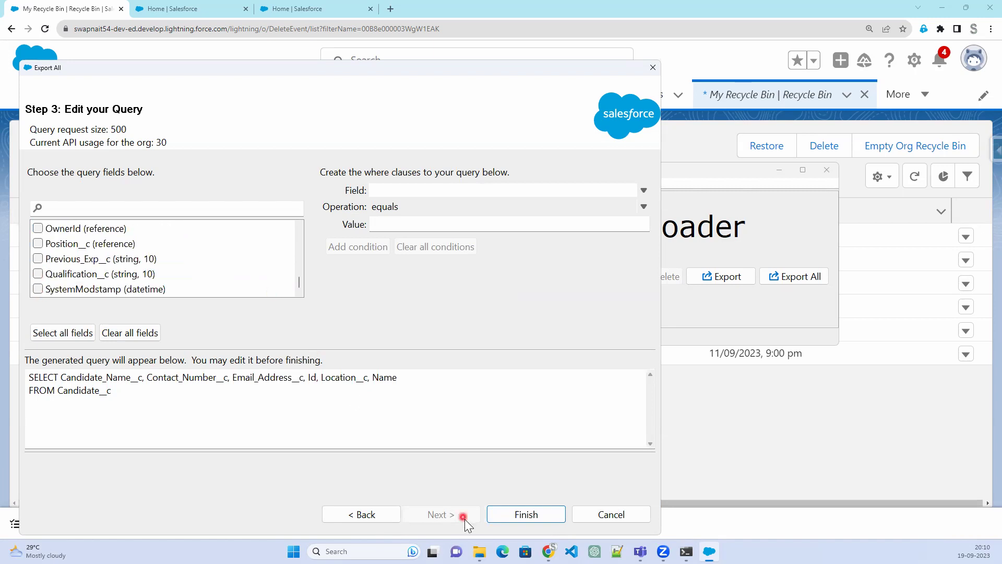
click(527, 514)
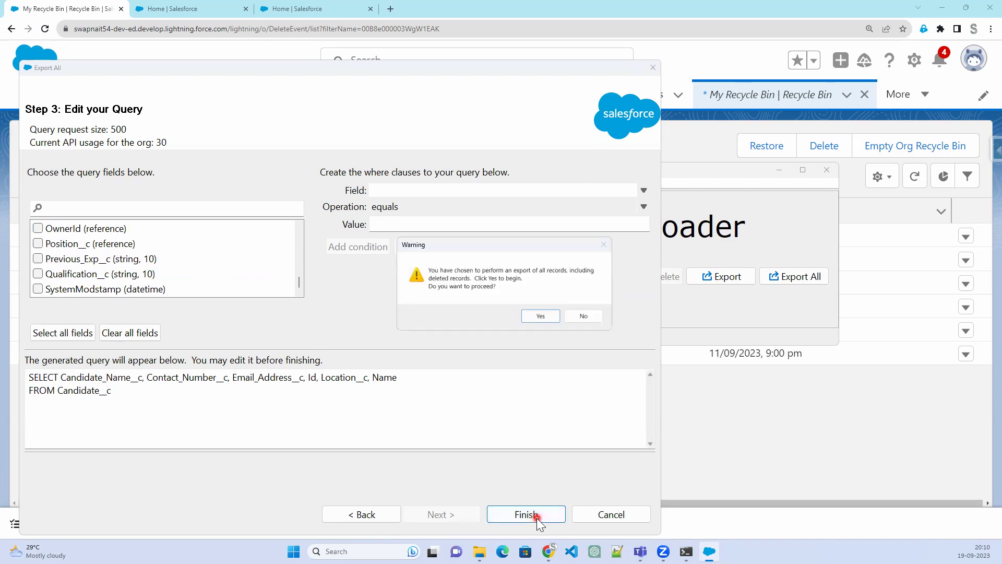
click(537, 316)
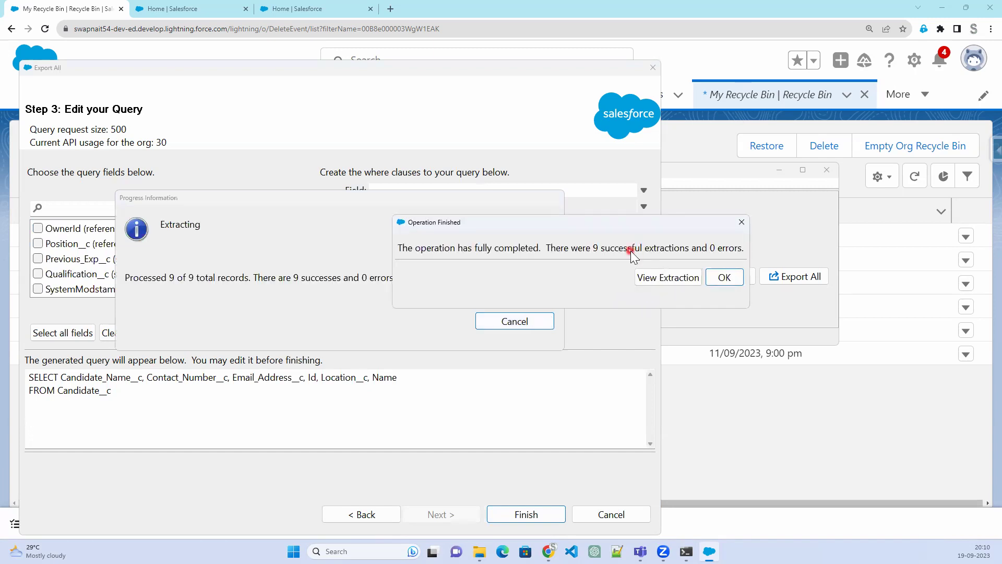
Review all columns of the 9 extracted Candidate rows, then open exportAll in Excel
click(675, 279)
click(360, 312)
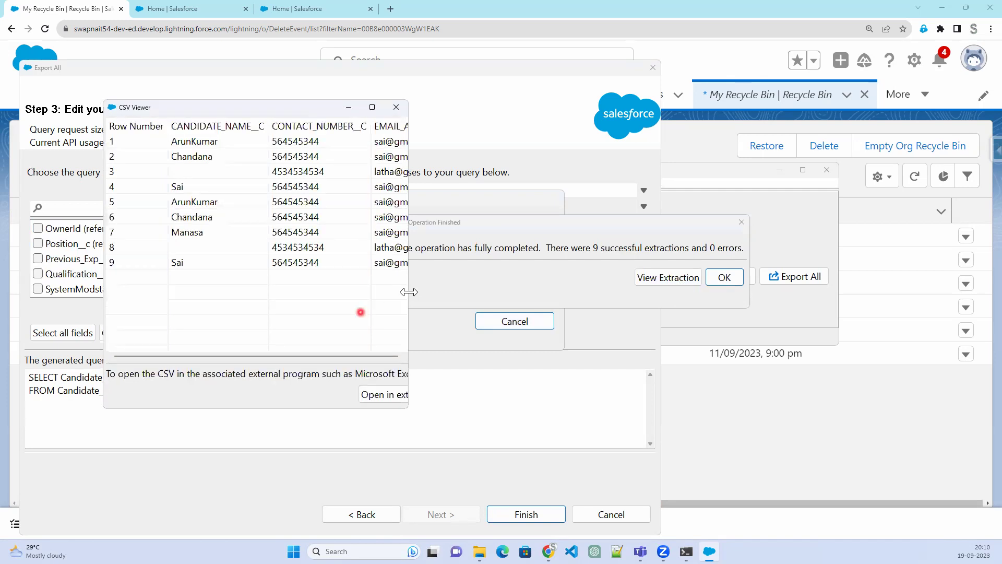
drag(408, 292, 970, 331)
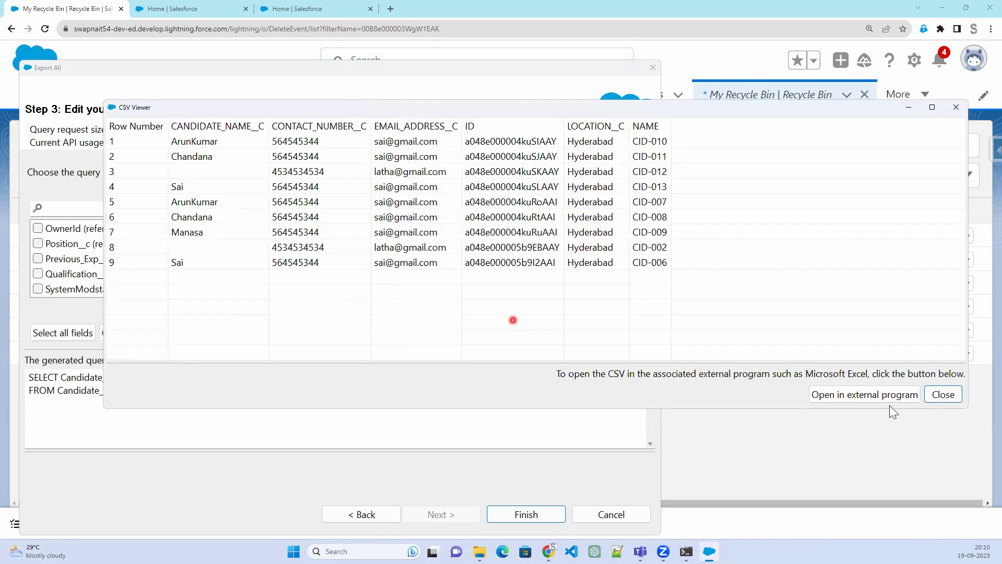
click(860, 393)
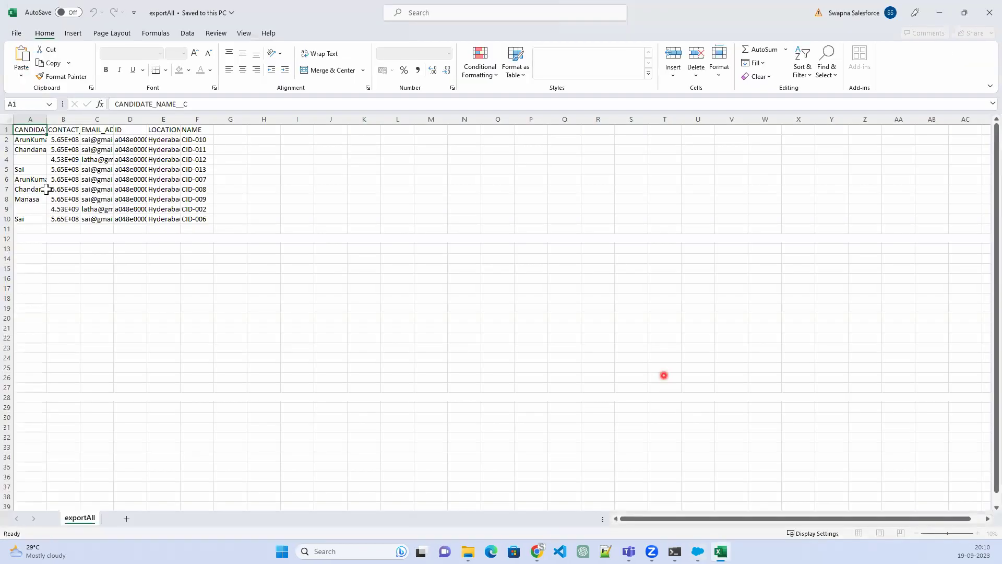
Autofit the columns and delete rows 4 to 10, keeping two candidate rows
key(ctrl+a)
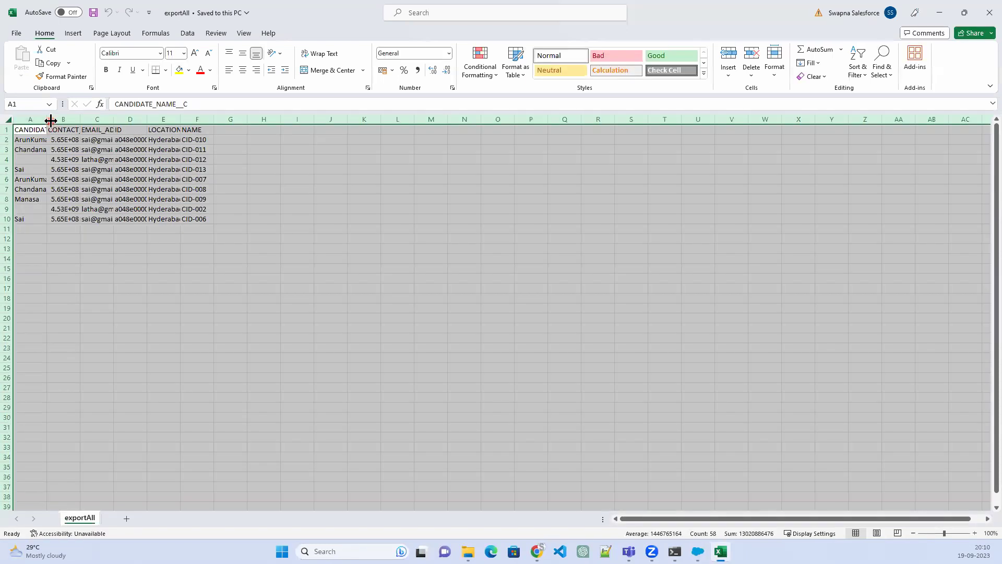
click(56, 159)
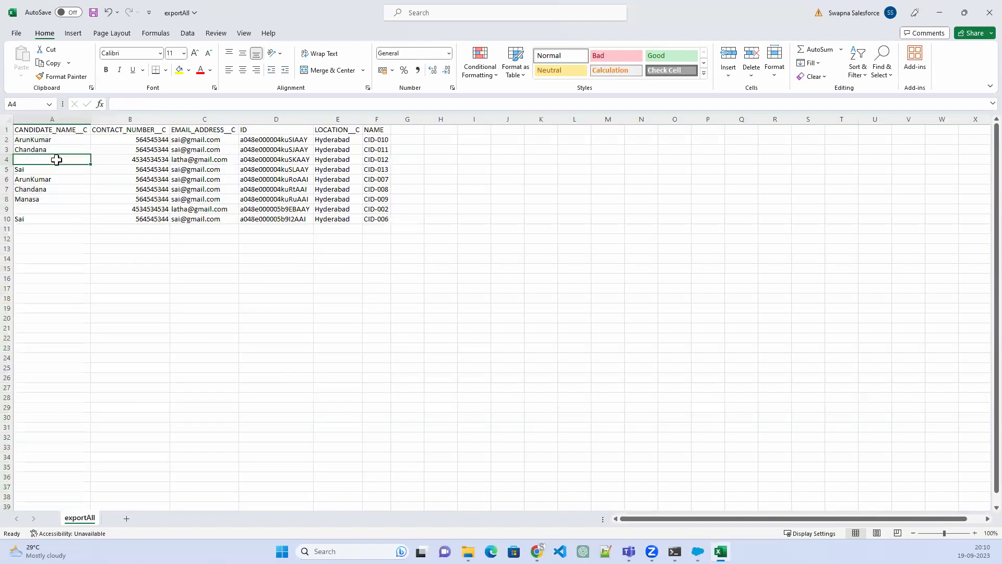
click(10, 159)
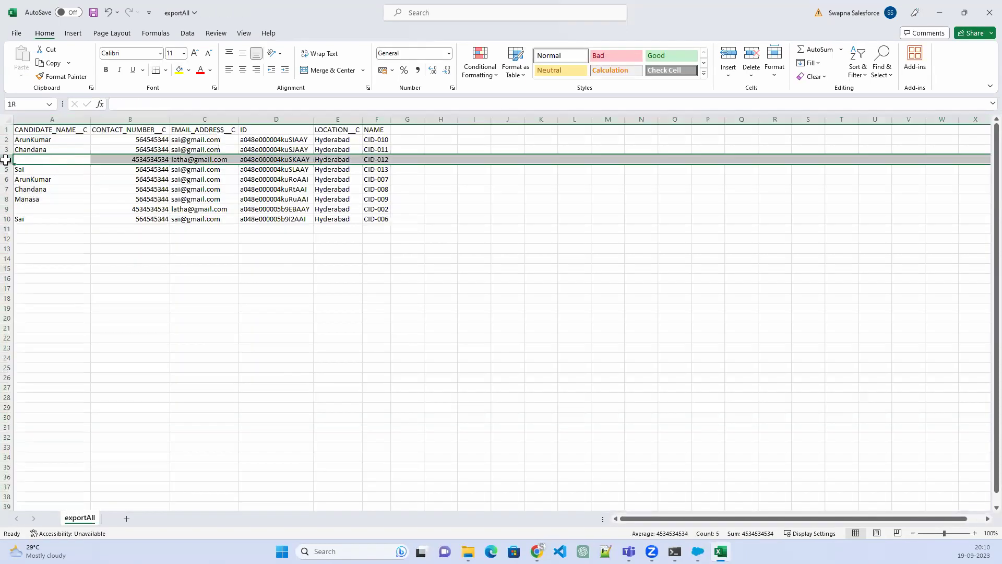
shift+click(8, 219)
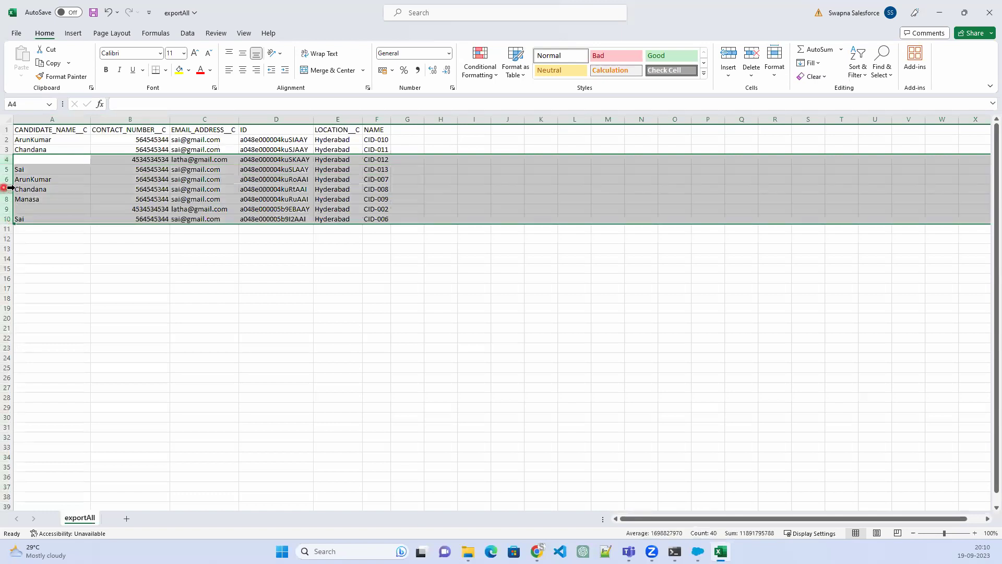
right_click(9, 187)
click(32, 228)
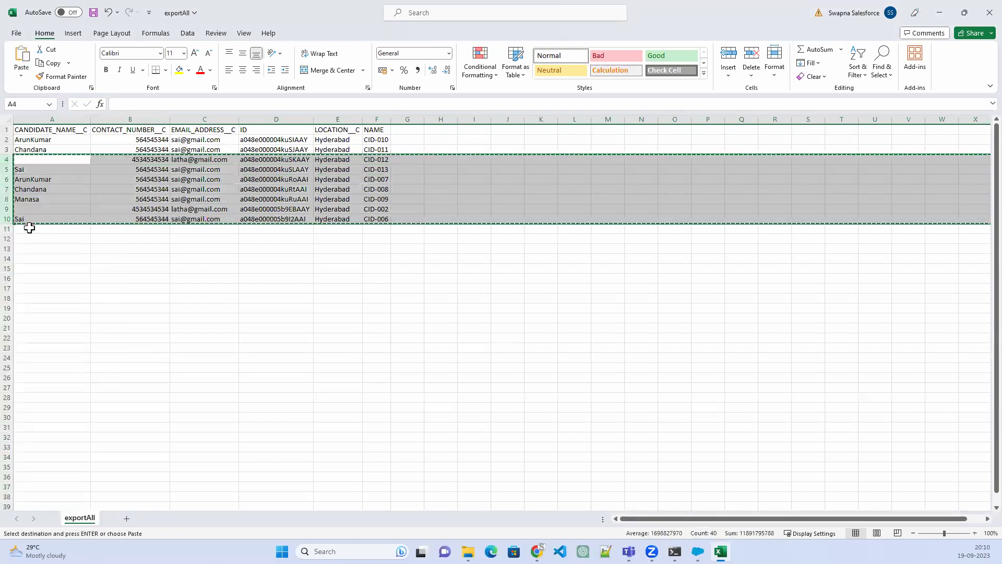
right_click(7, 185)
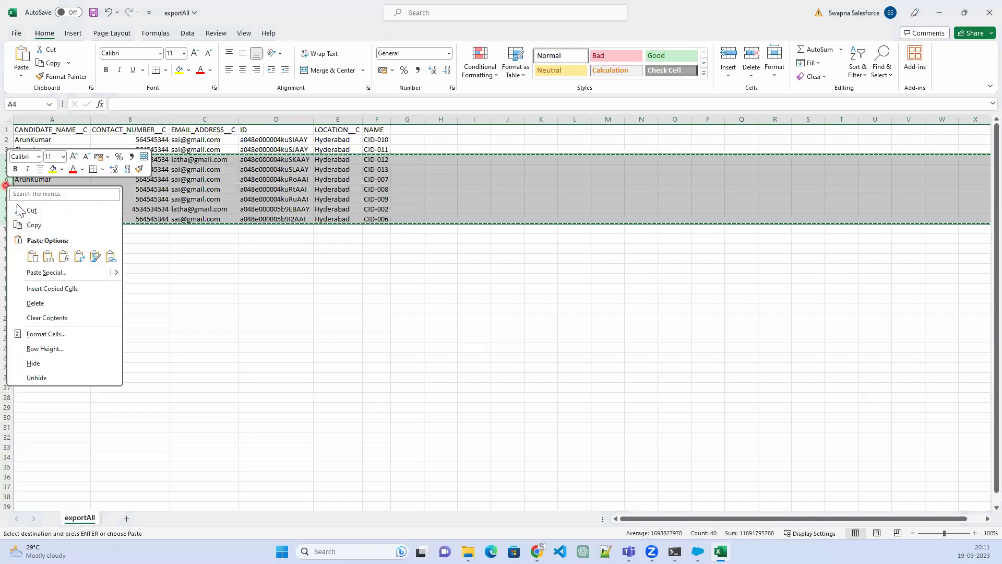
click(41, 304)
Type new candidate names into cells A2 and A3
click(64, 149)
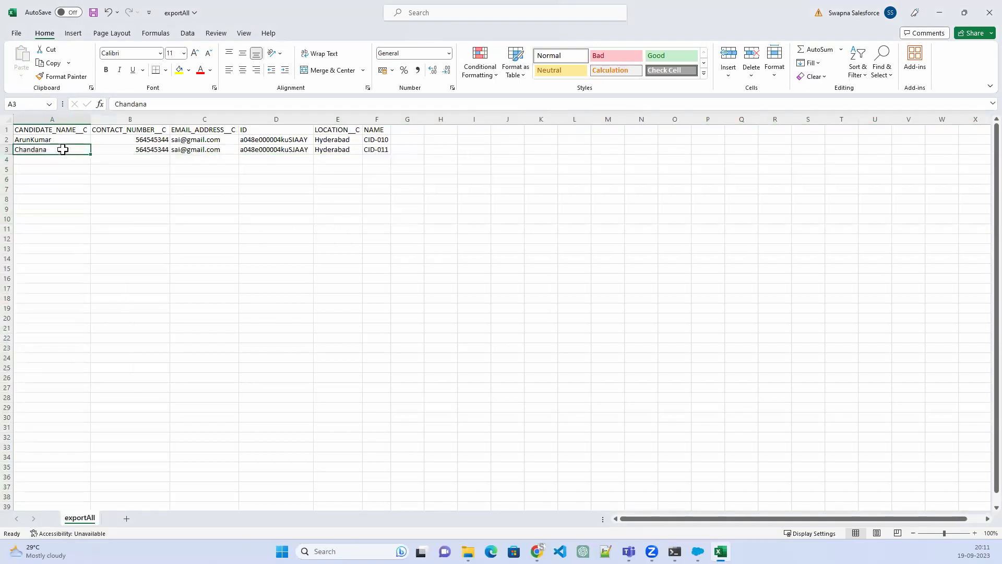
click(34, 139)
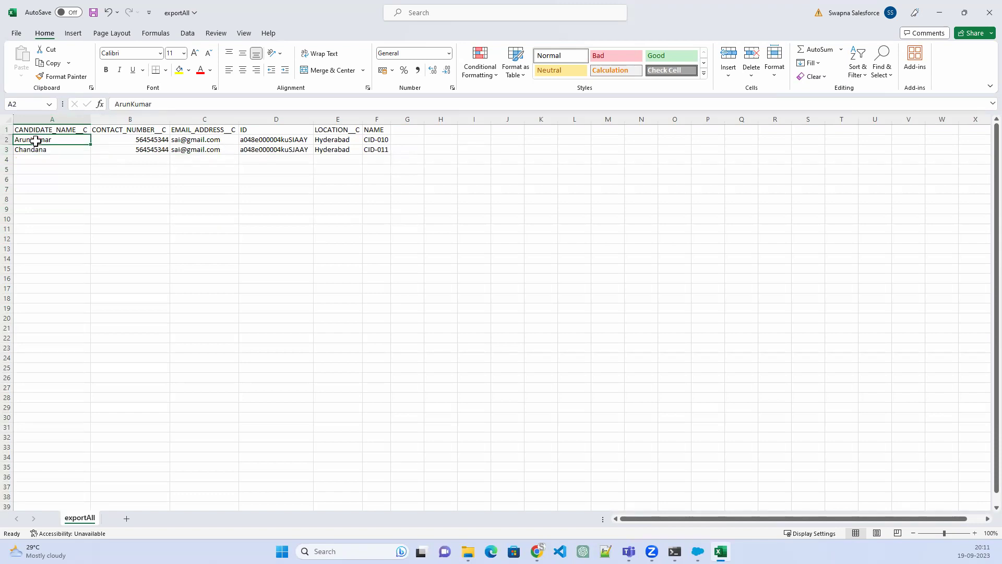
click(256, 141)
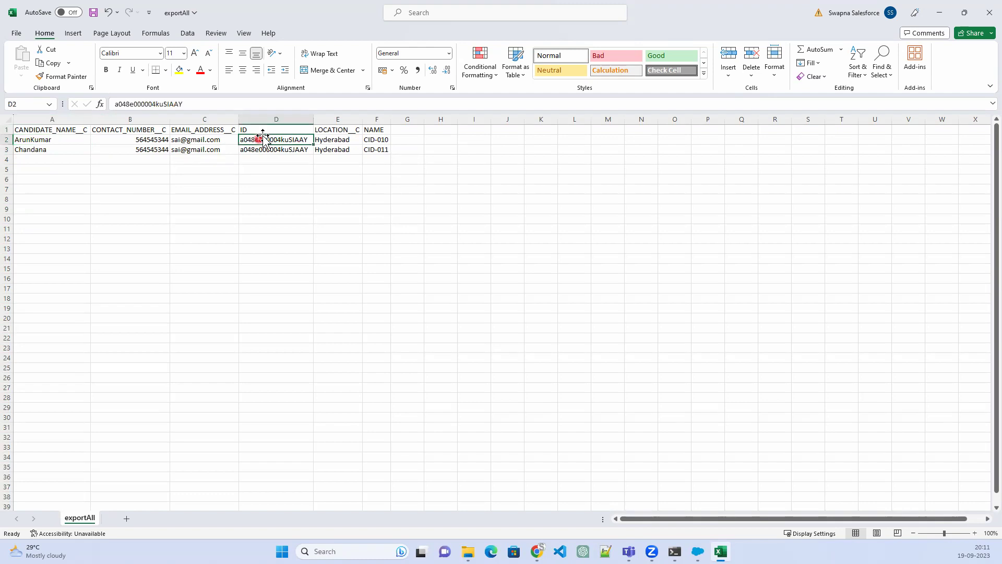
click(36, 137)
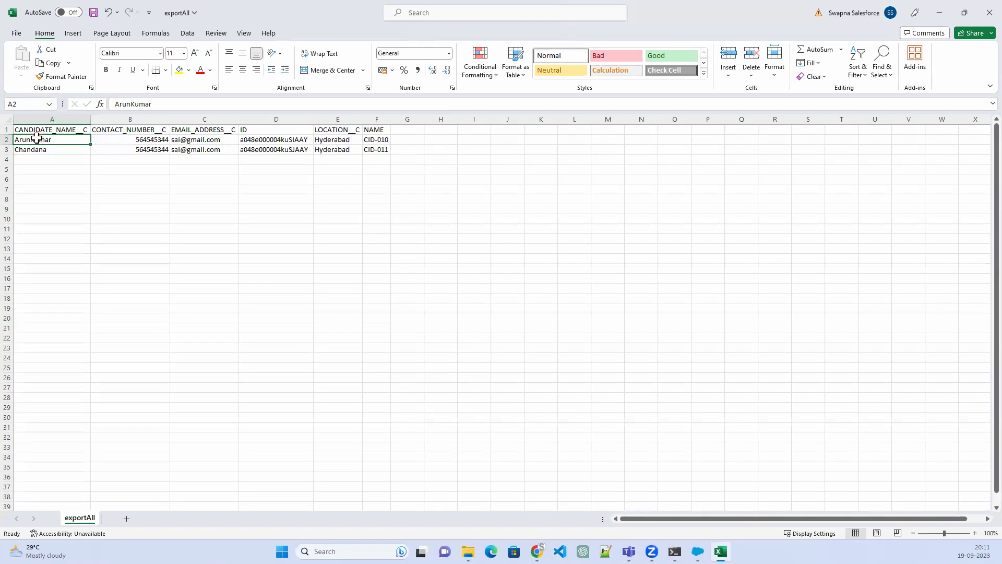
text(Shr)
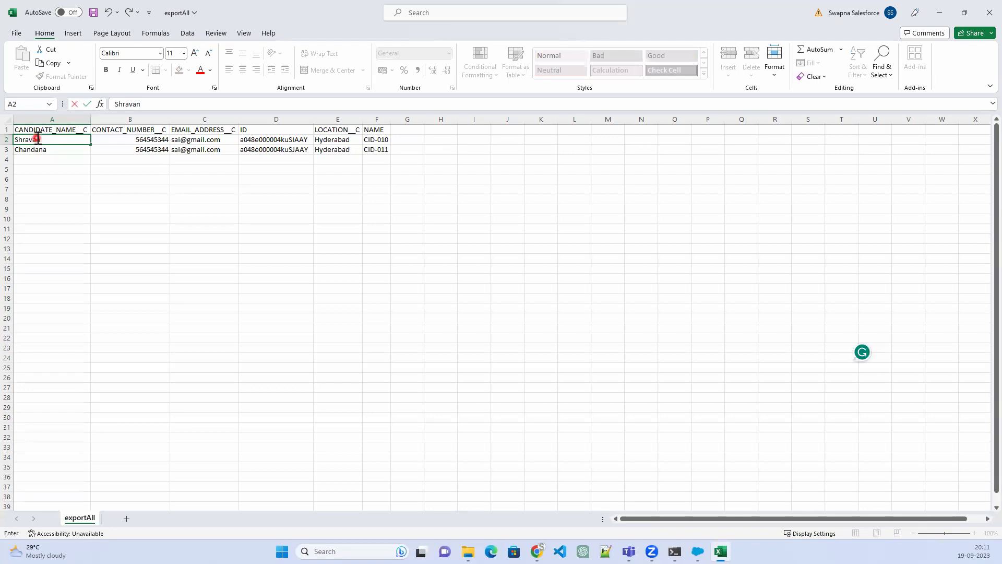
text(avan)
click(54, 148)
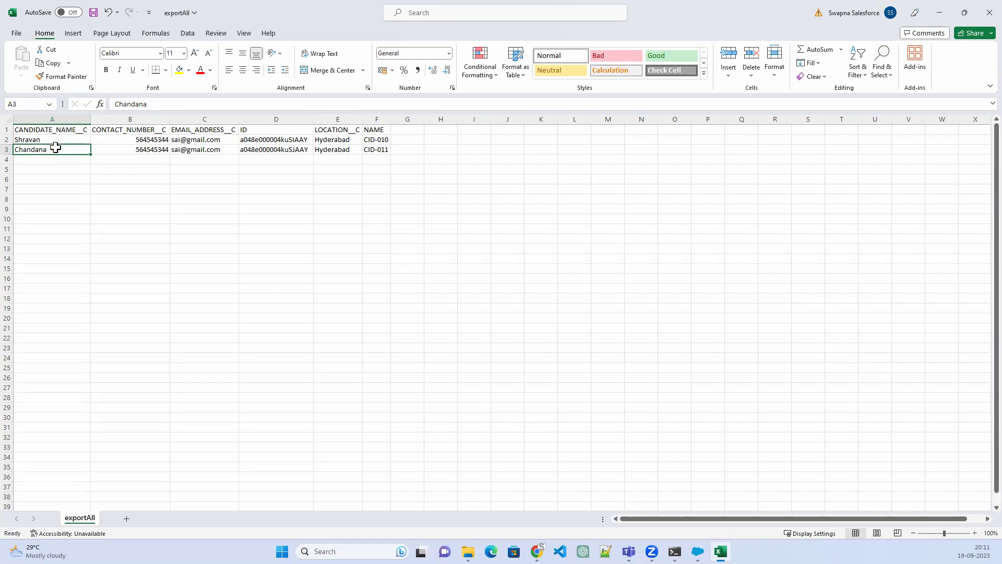
text(Pat)
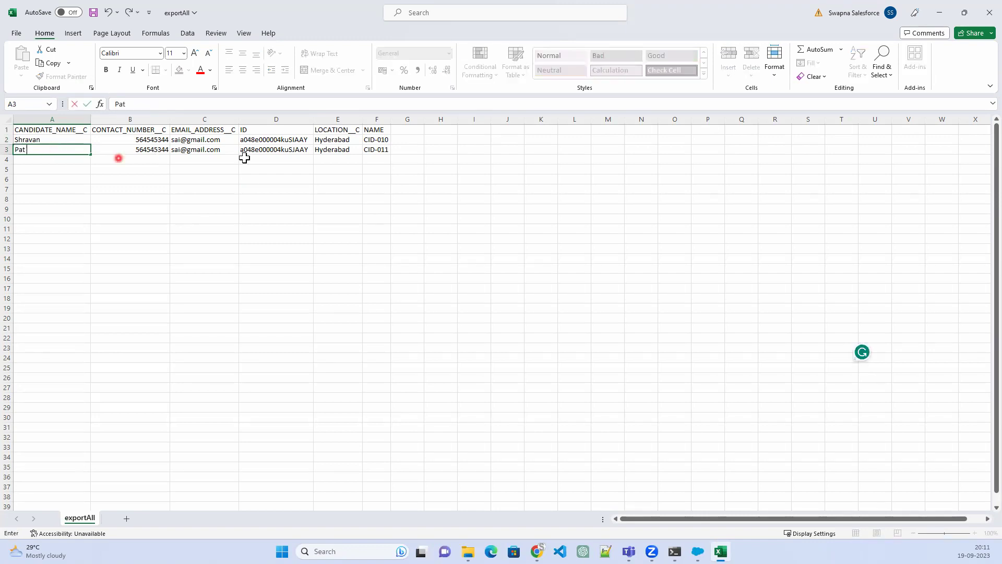
click(286, 150)
Clear the second candidate's ID in cell D3 so it becomes a new record
key(Delete)
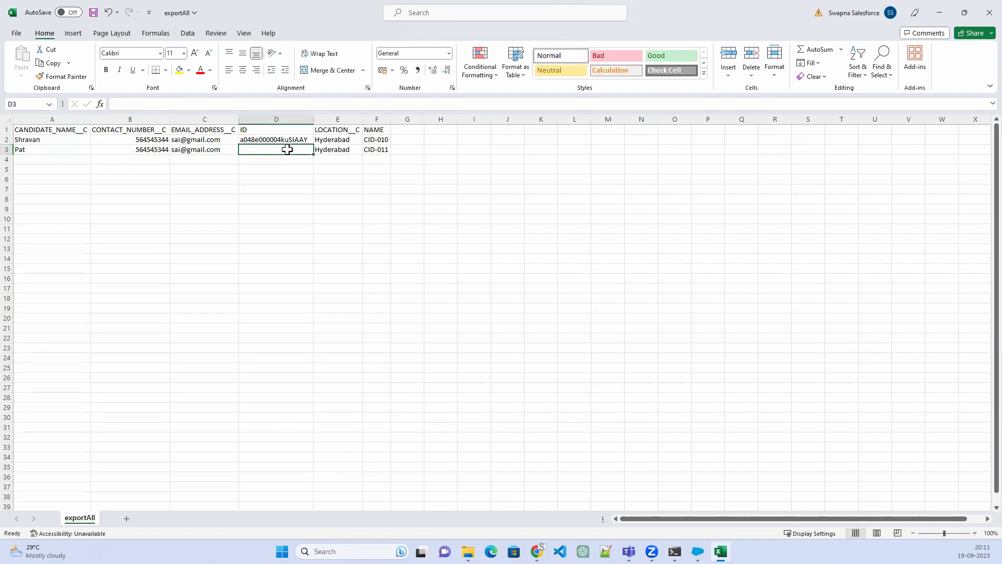
click(267, 142)
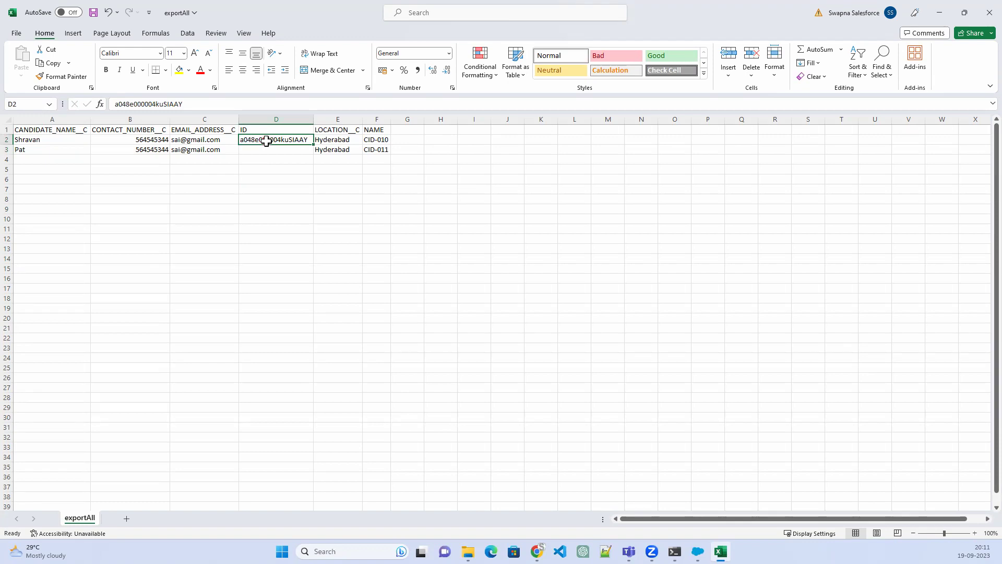
click(261, 148)
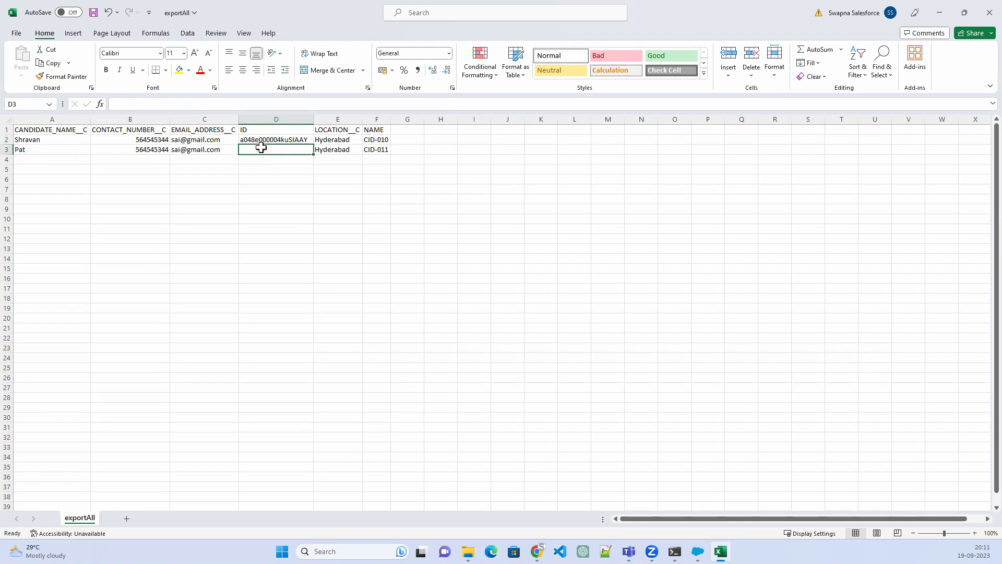
click(16, 35)
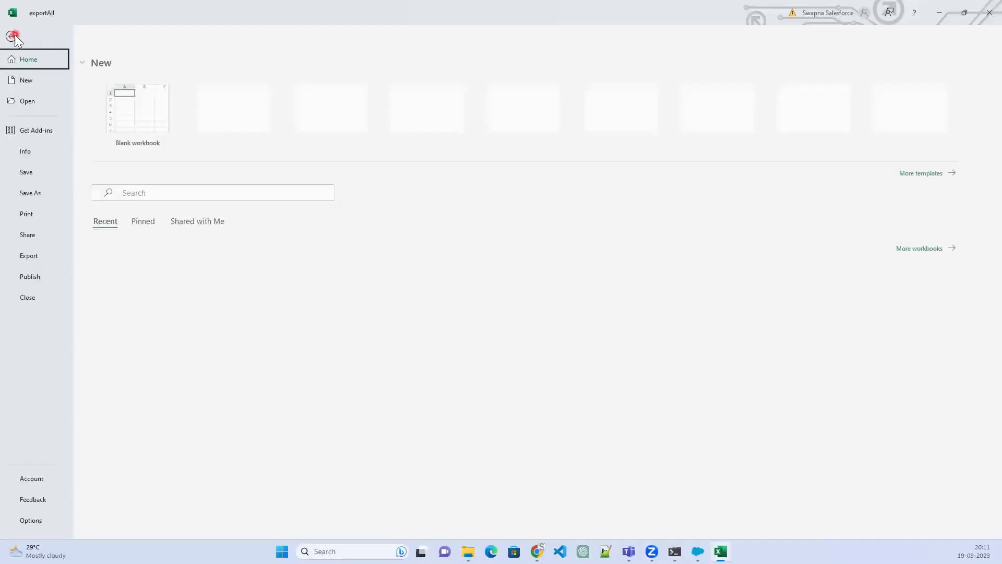
Cancel the Save As over exportAll in the 1909 folder and close the Excel workbook
click(42, 186)
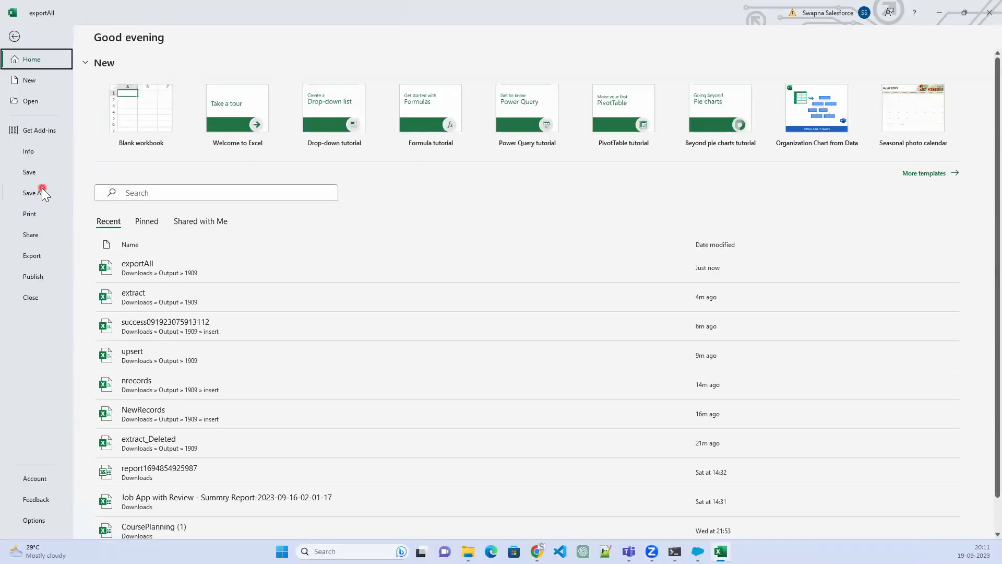
click(402, 123)
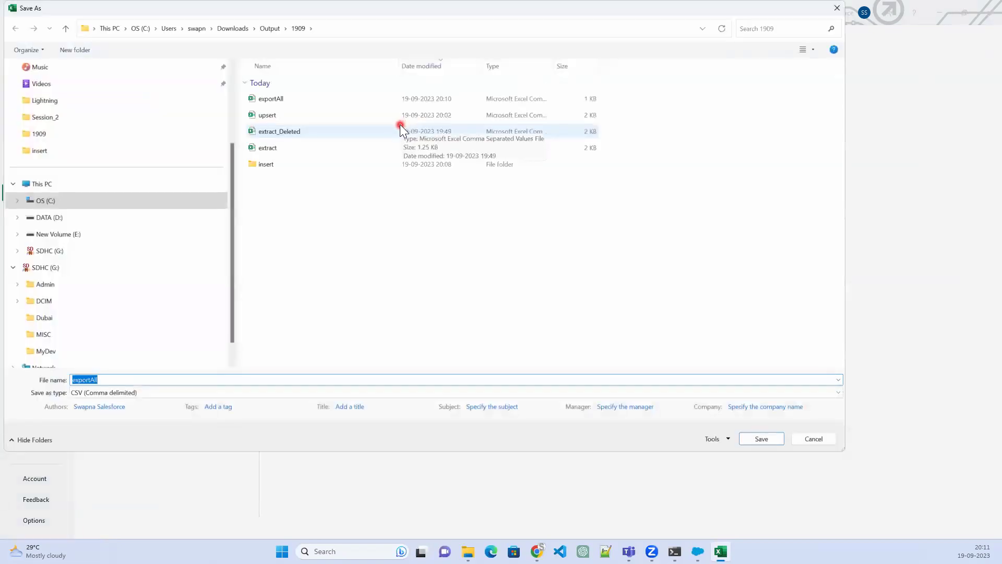
click(324, 103)
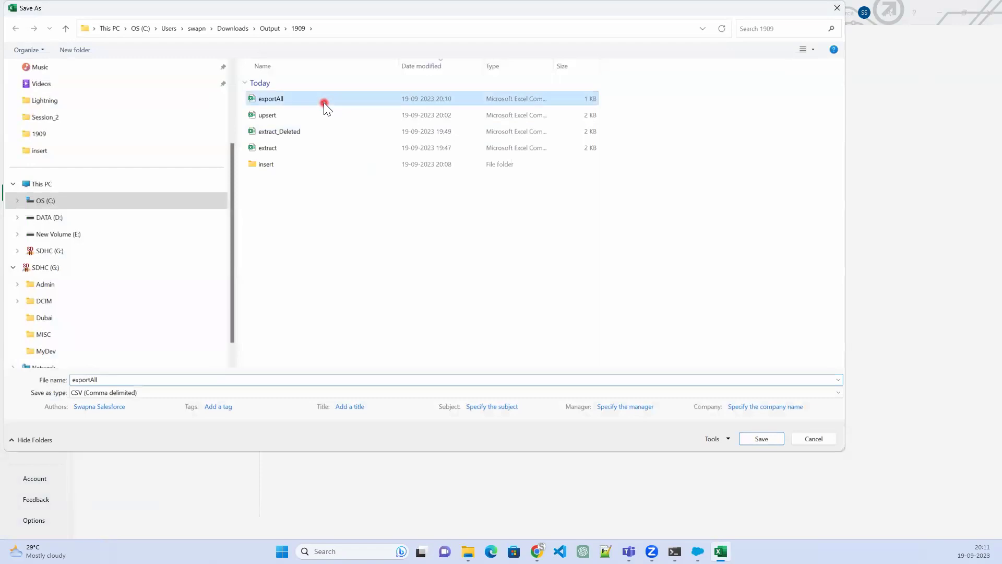
click(826, 439)
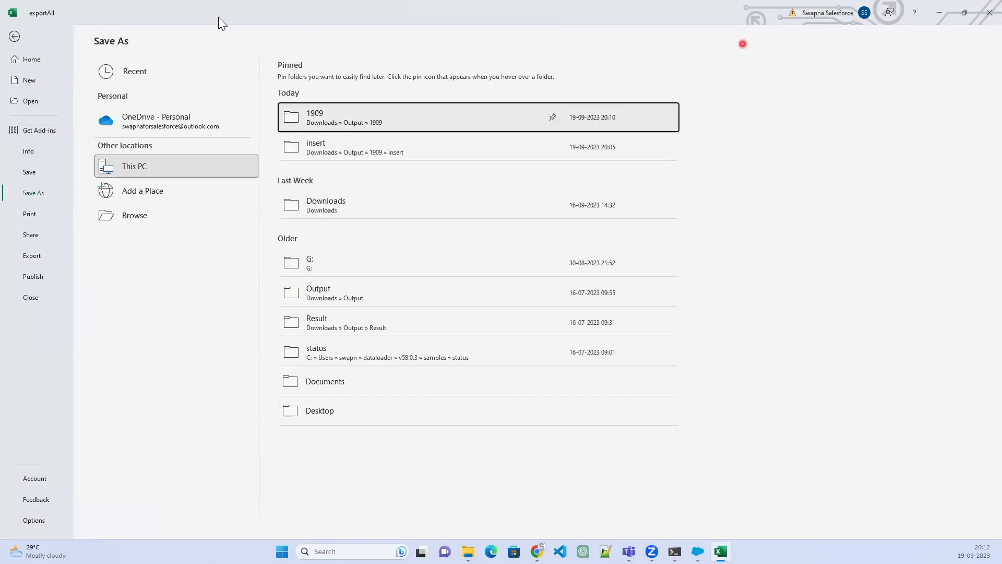
click(14, 36)
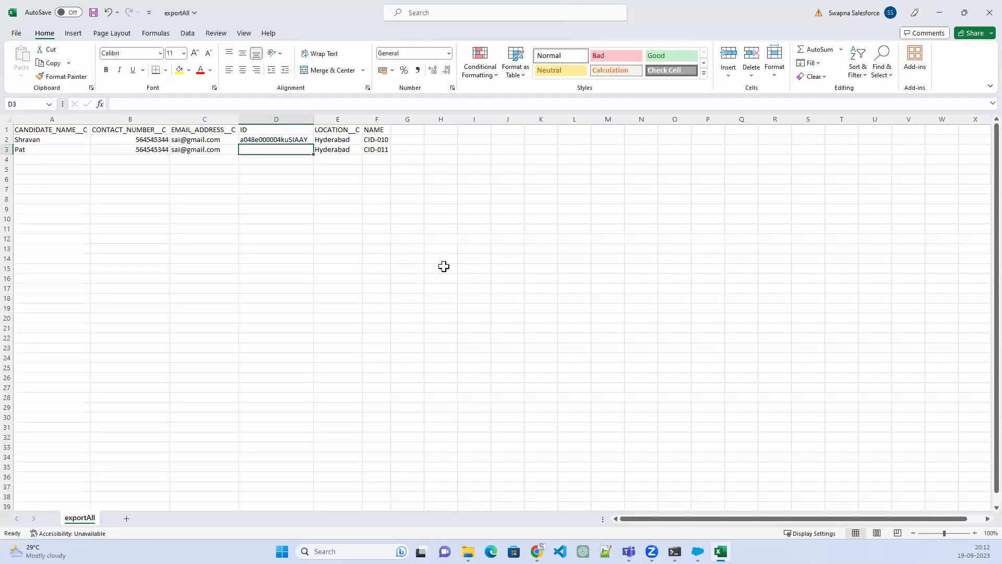
click(989, 13)
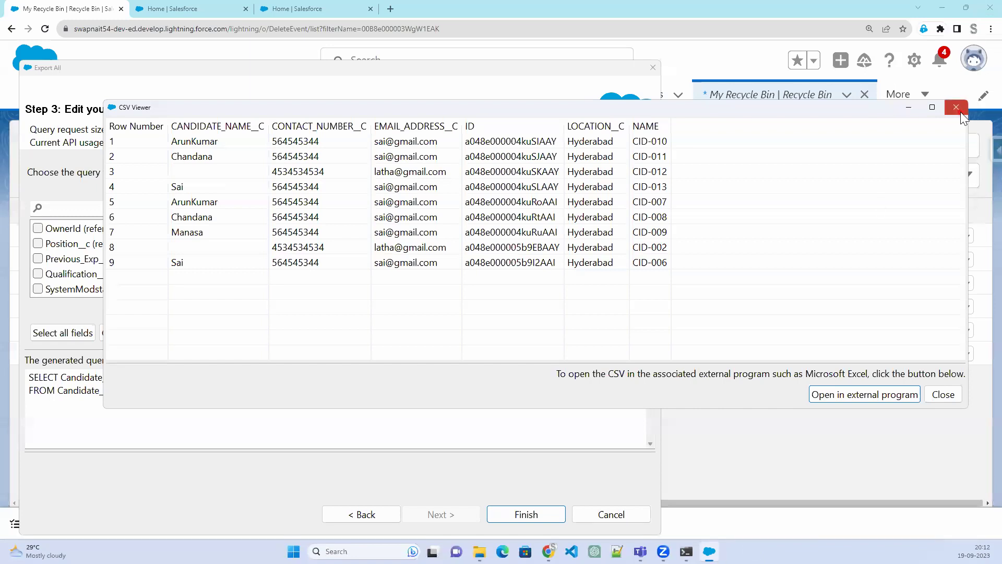
Close the export and start a Candidate upsert using exportAll.csv as the source
click(960, 111)
click(728, 277)
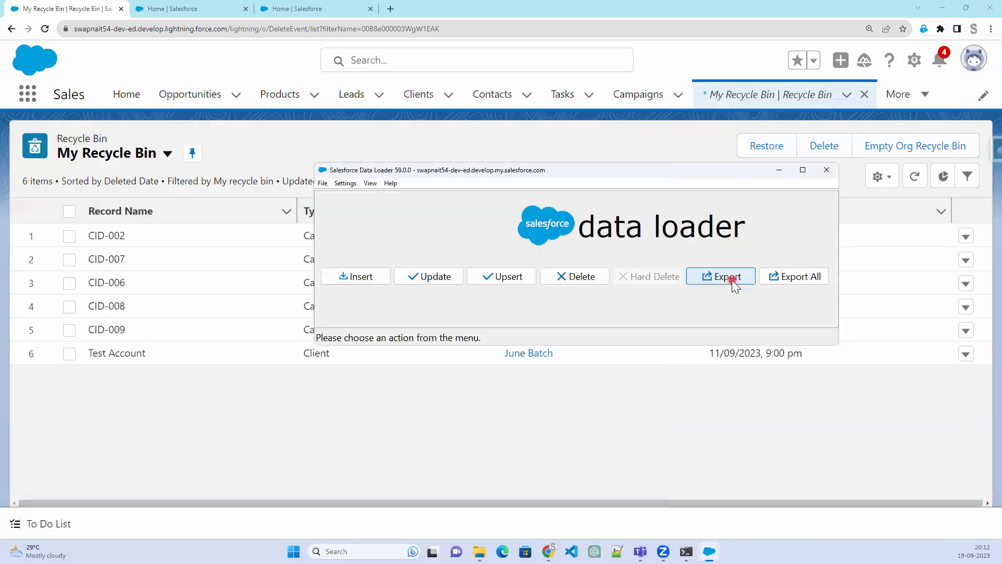
click(514, 282)
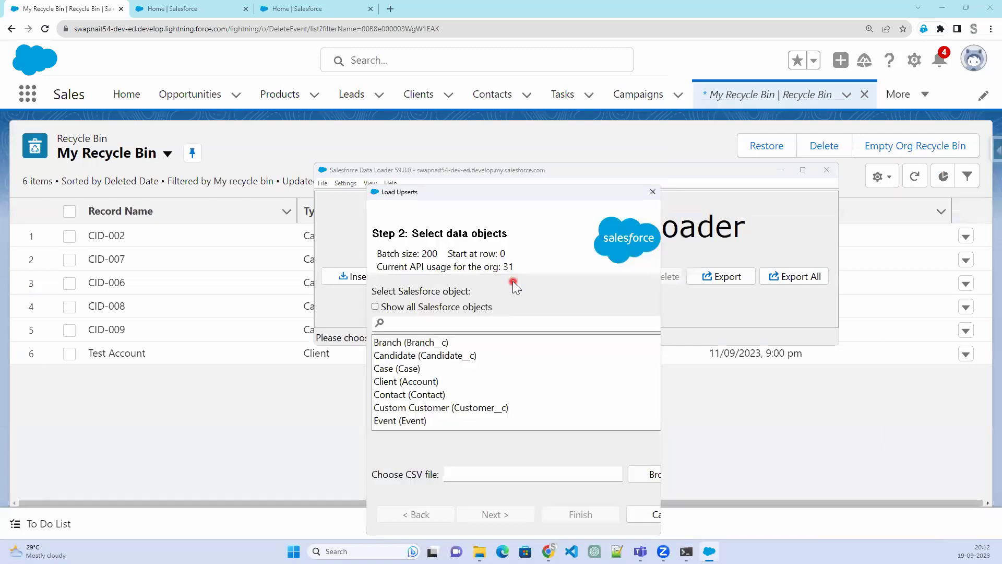
click(466, 356)
click(653, 473)
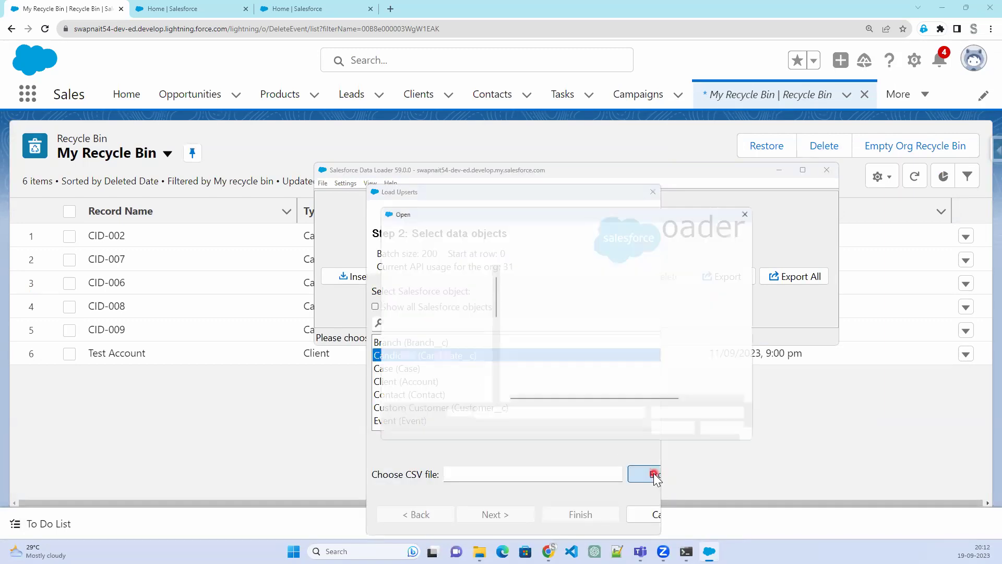
click(555, 301)
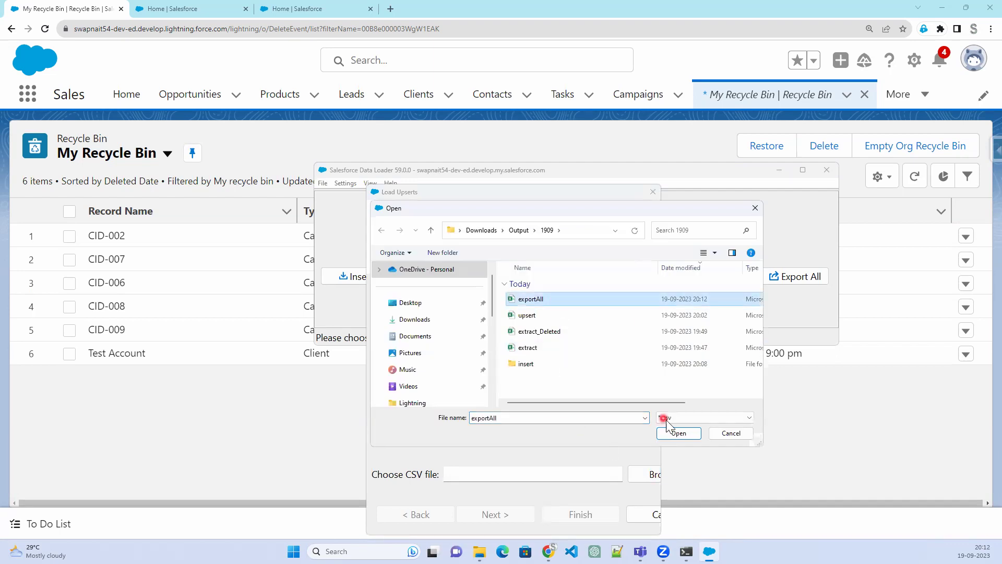
click(672, 434)
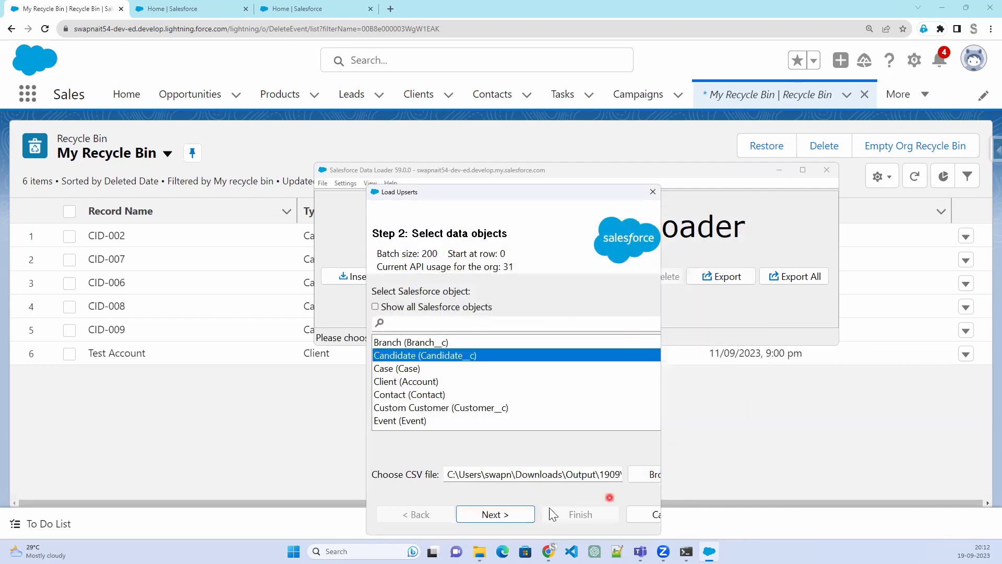
click(511, 516)
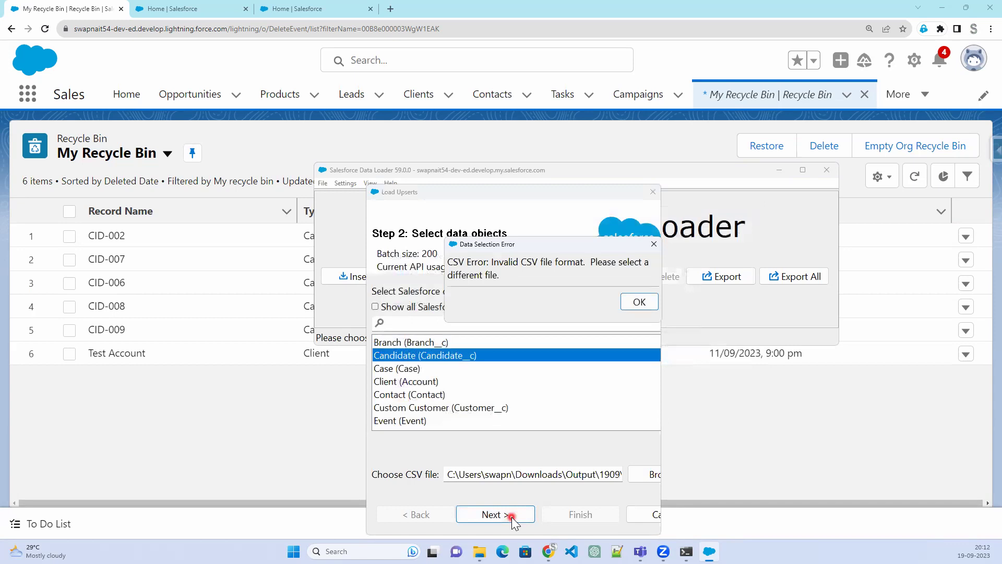
Dismiss the invalid CSV error and bring up the 1909 folder in File Explorer
click(630, 301)
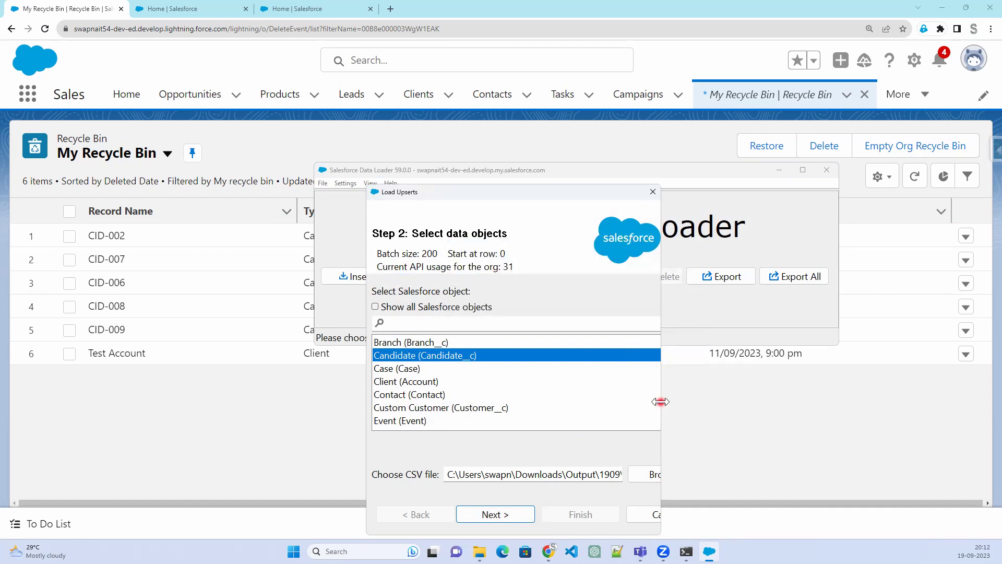
drag(660, 402, 880, 402)
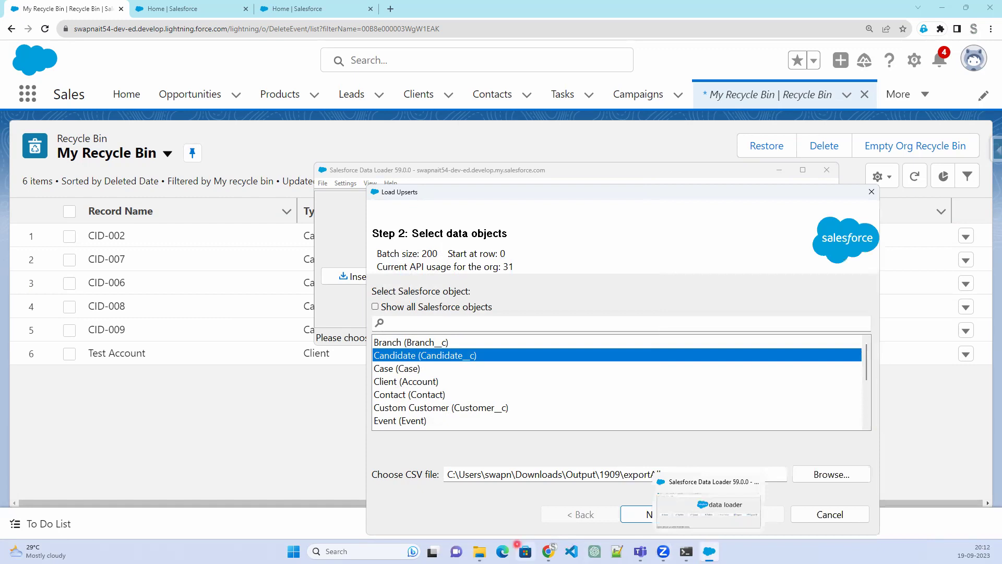
click(480, 551)
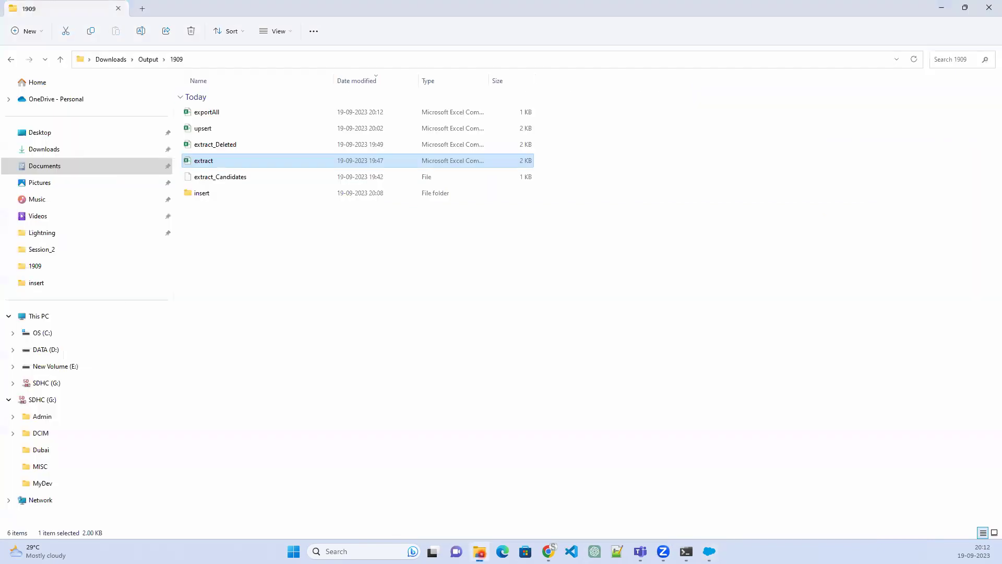
Open exportAll.csv in Excel and delete the contact number column B
click(210, 112)
double_click(211, 112)
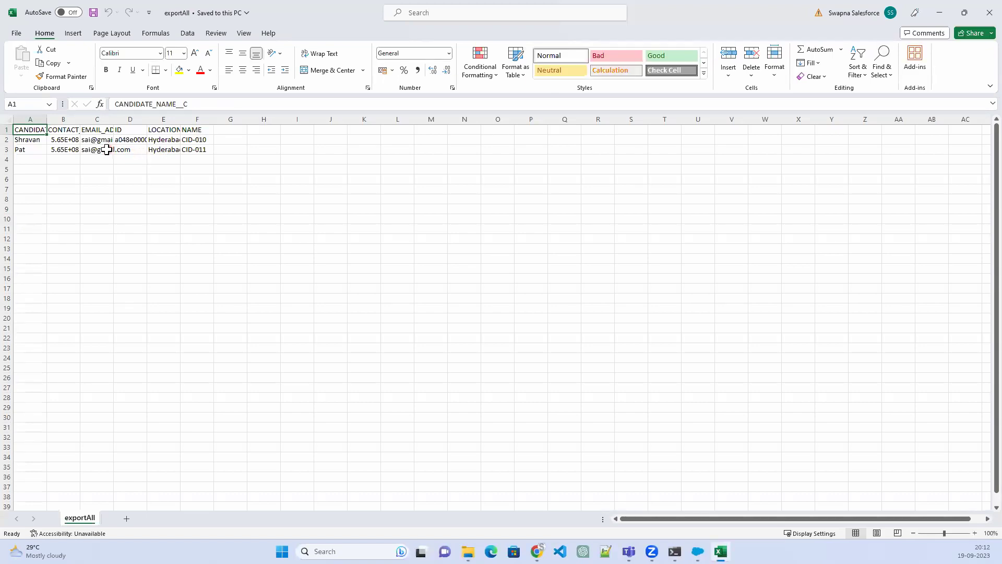
drag(80, 116, 96, 115)
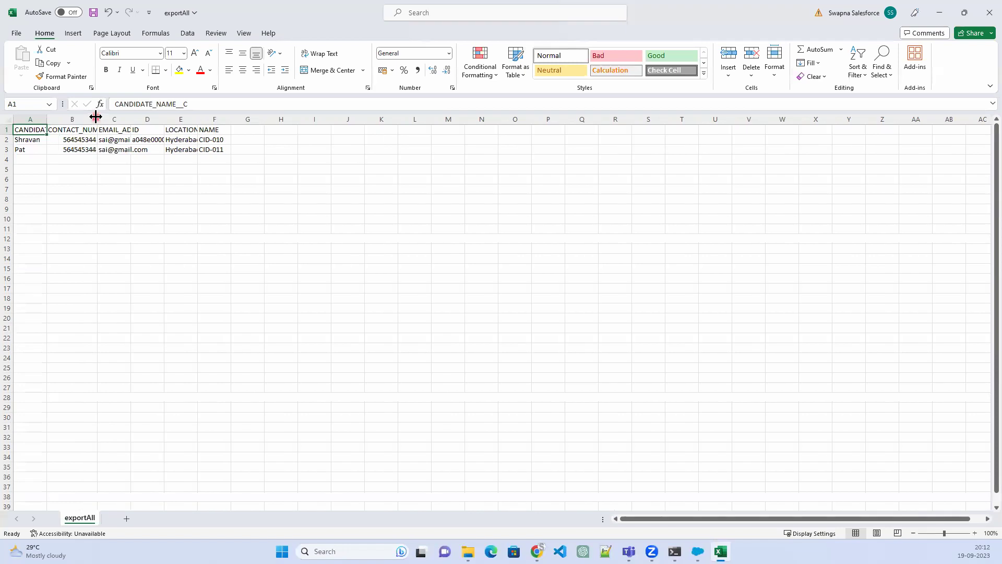
right_click(76, 113)
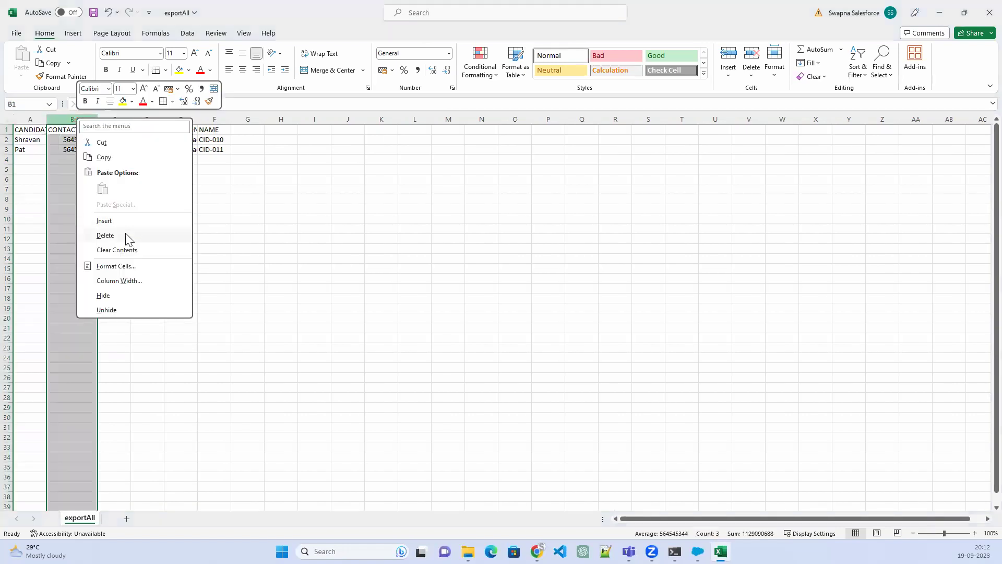
click(120, 235)
Delete the NAME column, save exportAll.csv and close Excel
click(197, 199)
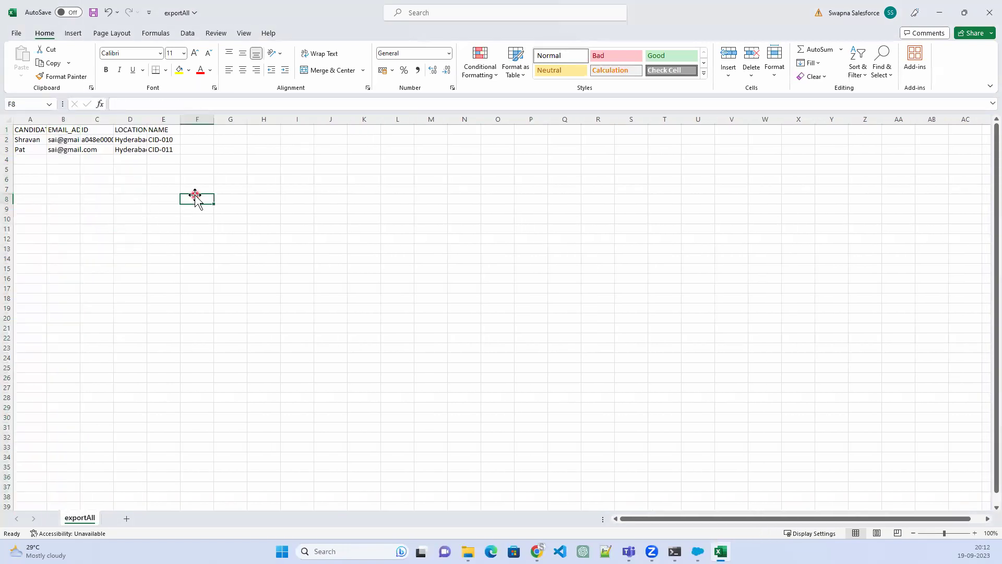
click(163, 129)
click(163, 119)
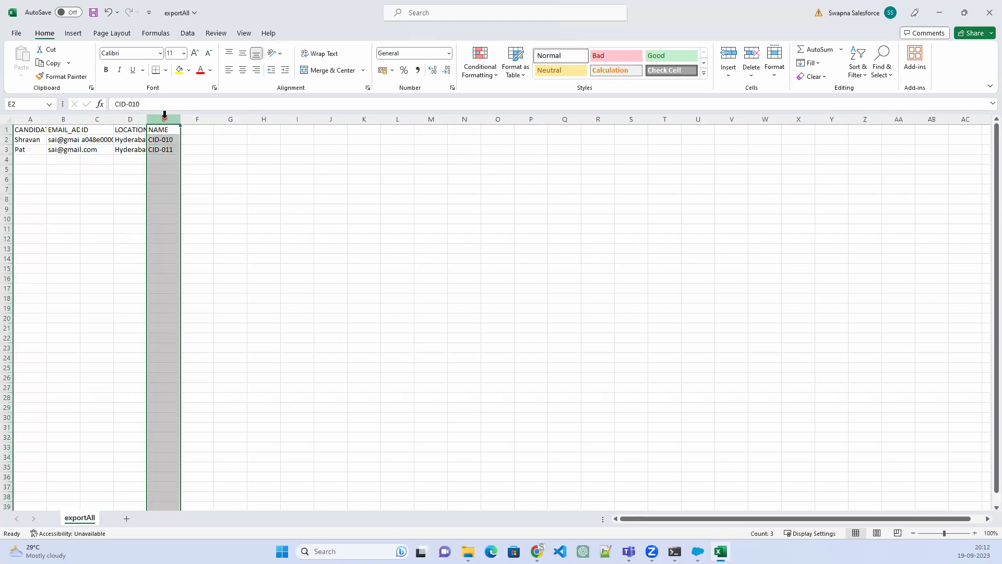
right_click(165, 119)
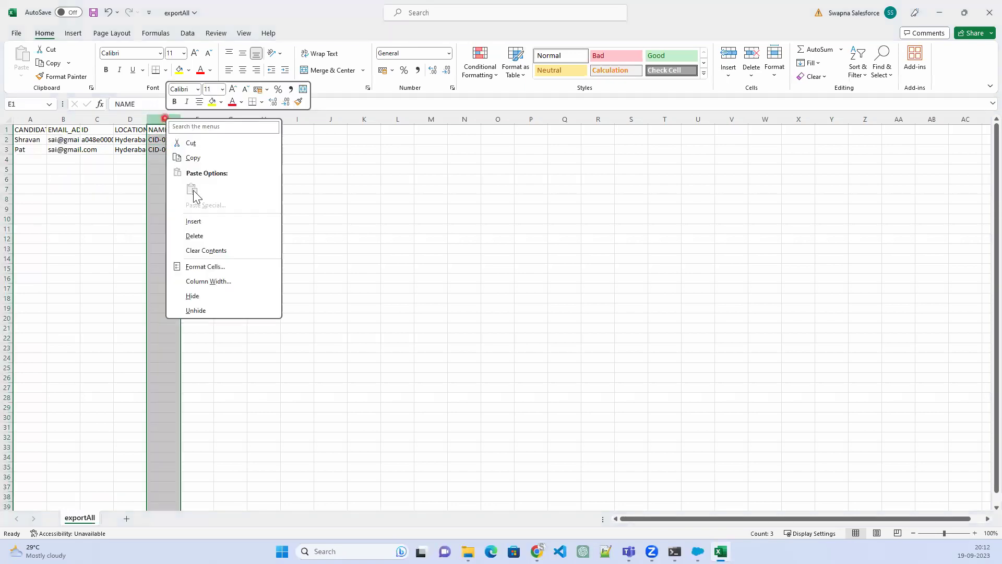
click(195, 236)
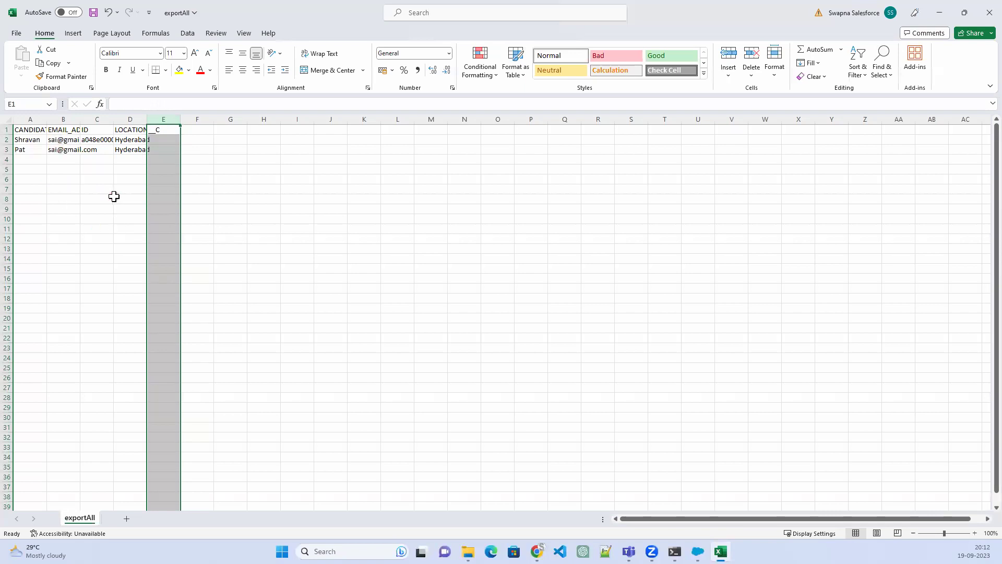
key(ctrl+s)
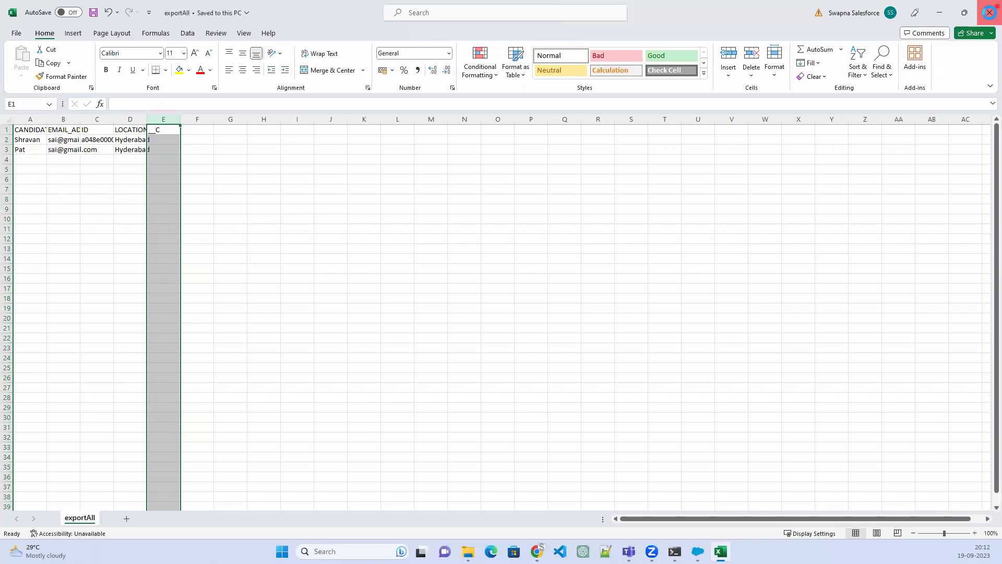
click(981, 12)
click(704, 552)
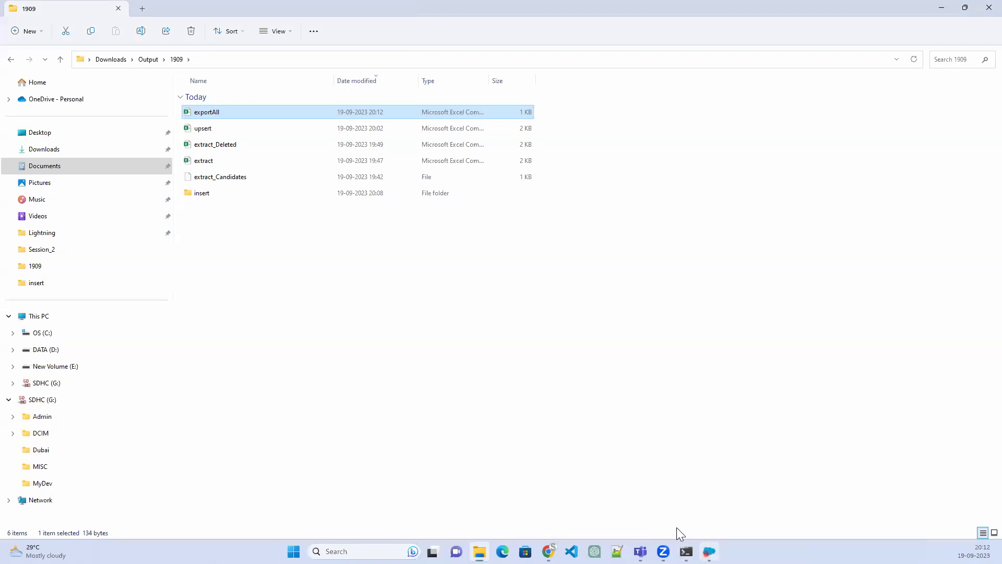
Load exportAll.csv as the upsert source and accept the 2-row initialization summary
click(818, 474)
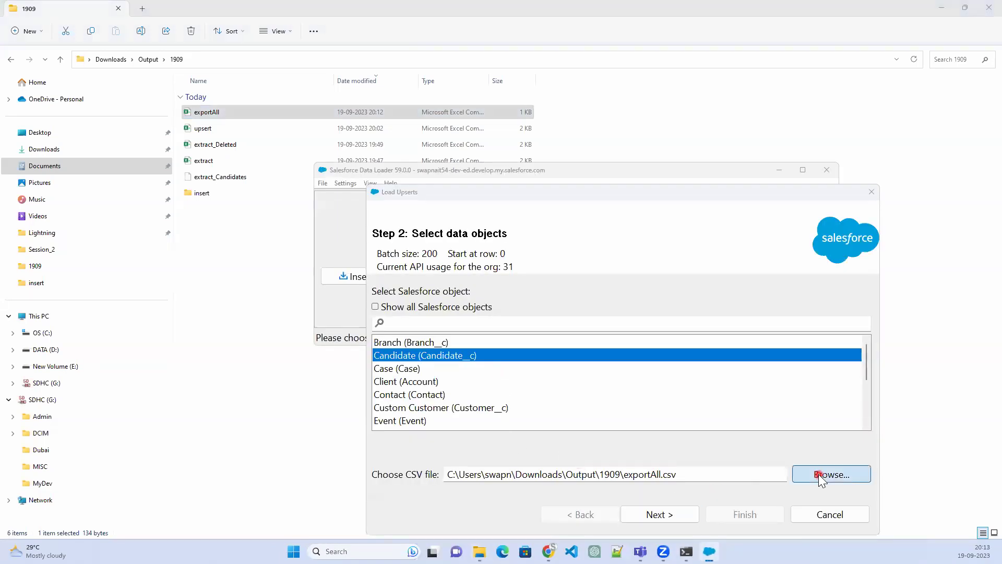
click(541, 299)
click(678, 439)
click(657, 514)
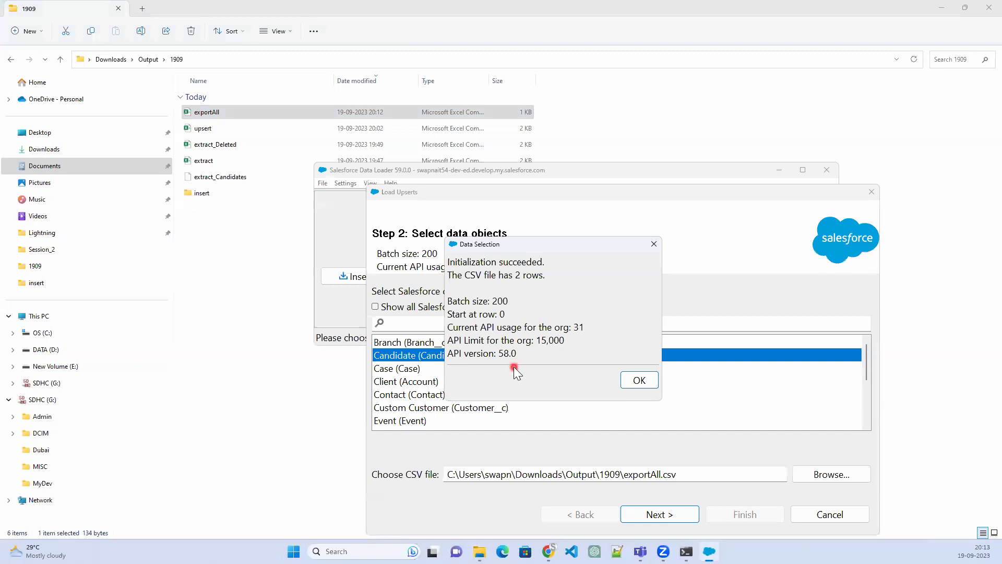
click(646, 379)
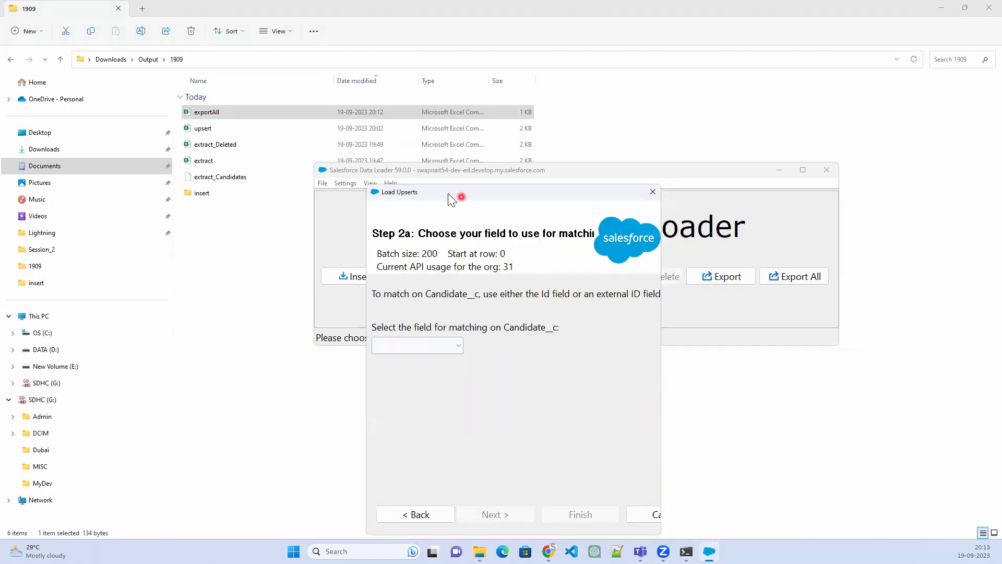
Choose Id as the Candidate__c matching field and continue to related objects
drag(437, 197, 410, 160)
click(411, 309)
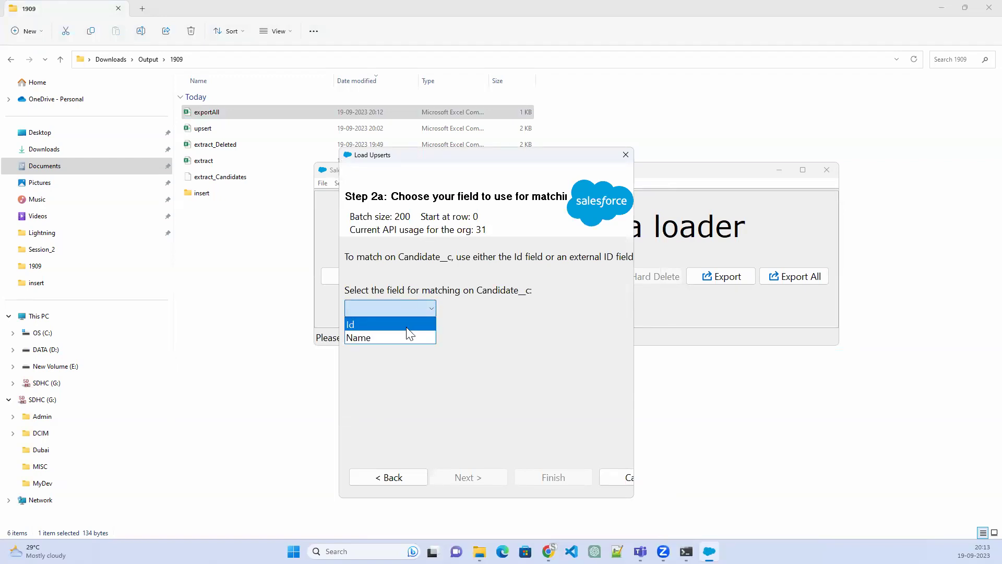
click(406, 327)
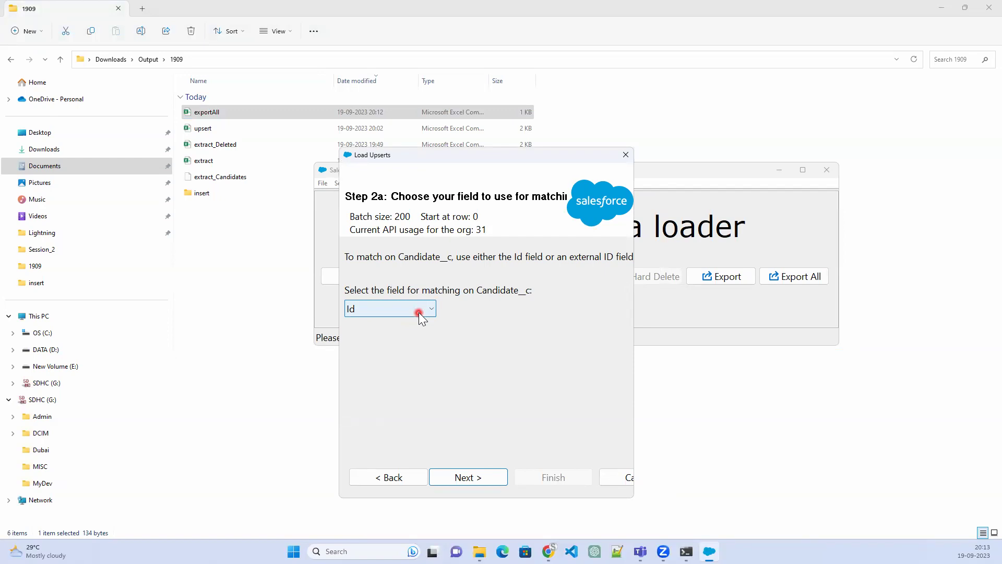
click(461, 481)
Match the Position__r lookup relationship by Id
click(495, 301)
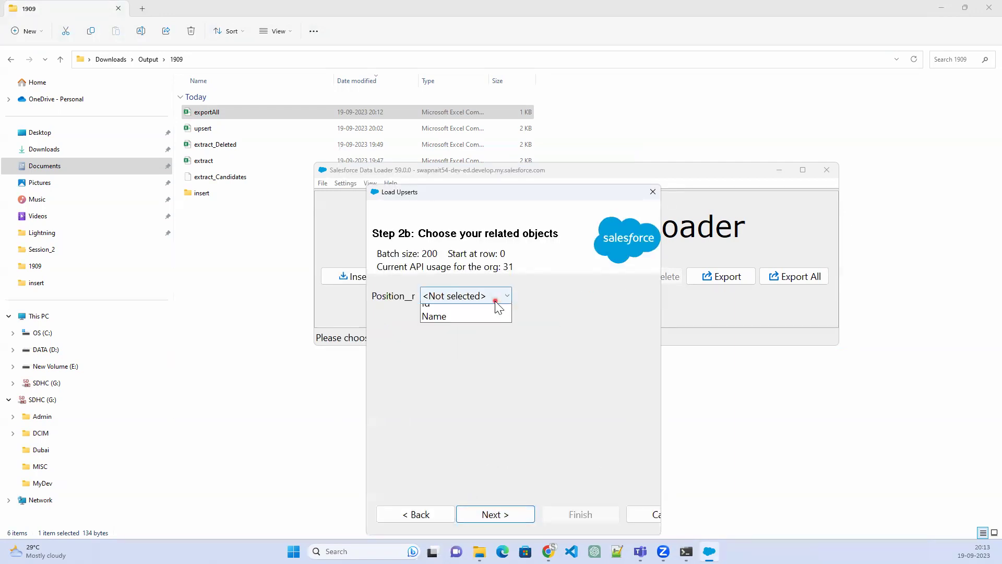
click(476, 323)
click(481, 513)
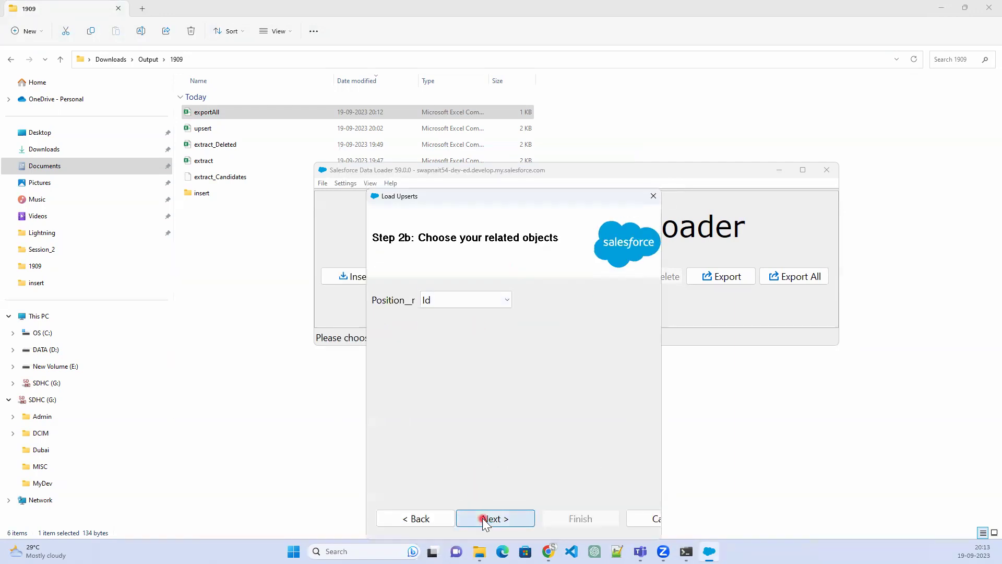
Auto-match the Candidate fields to the CSV columns and accept the mapping
click(540, 298)
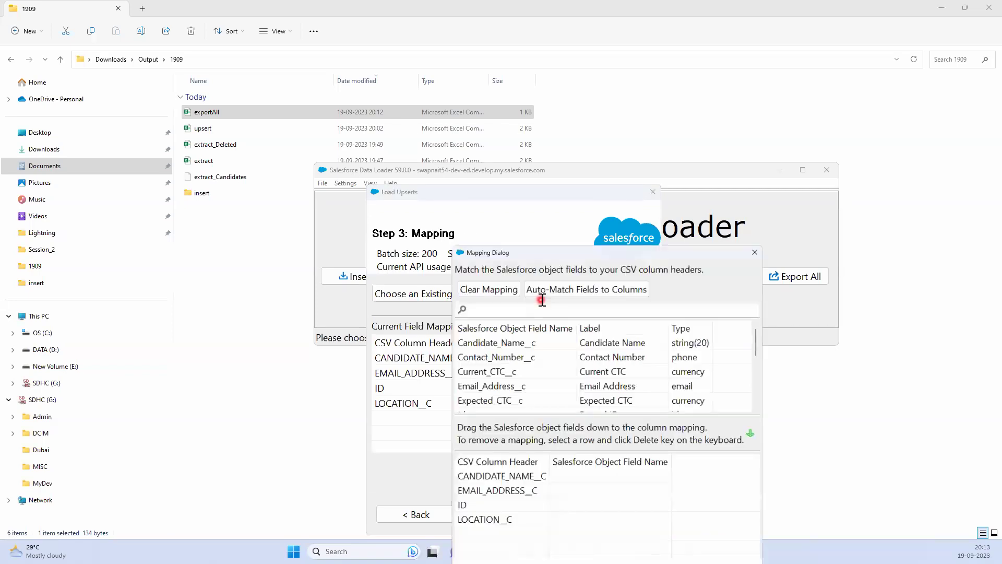
click(570, 281)
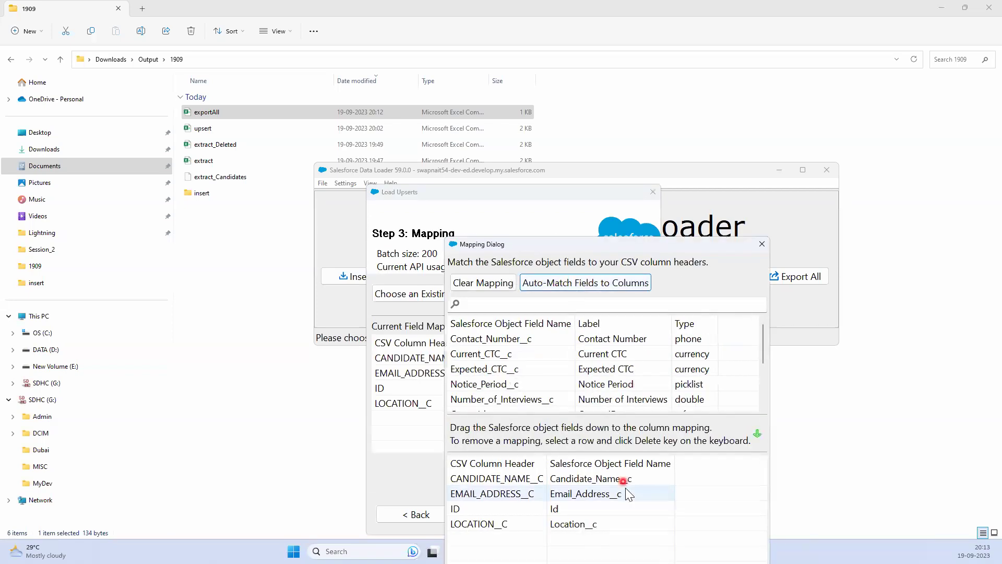
drag(653, 255, 673, 93)
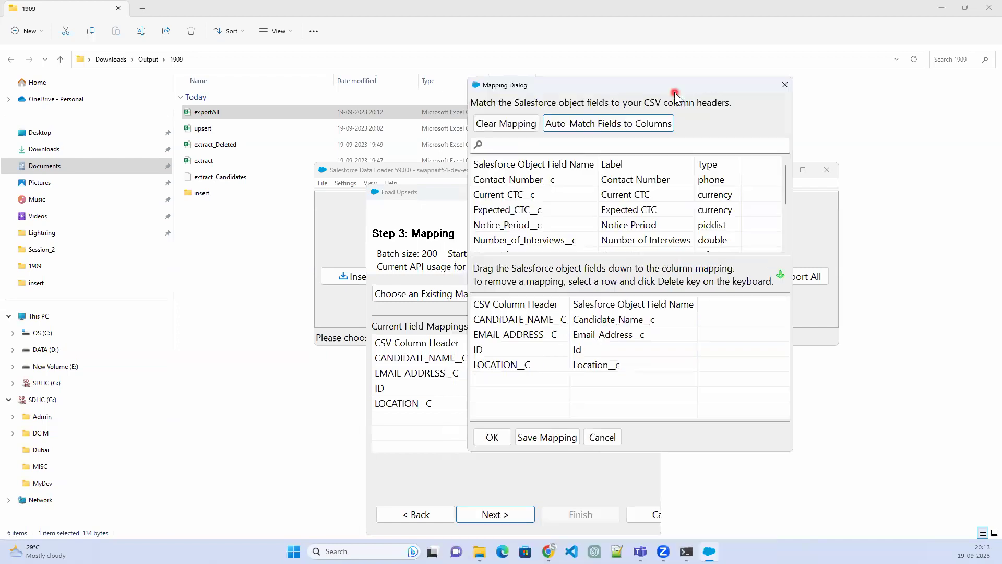
click(495, 439)
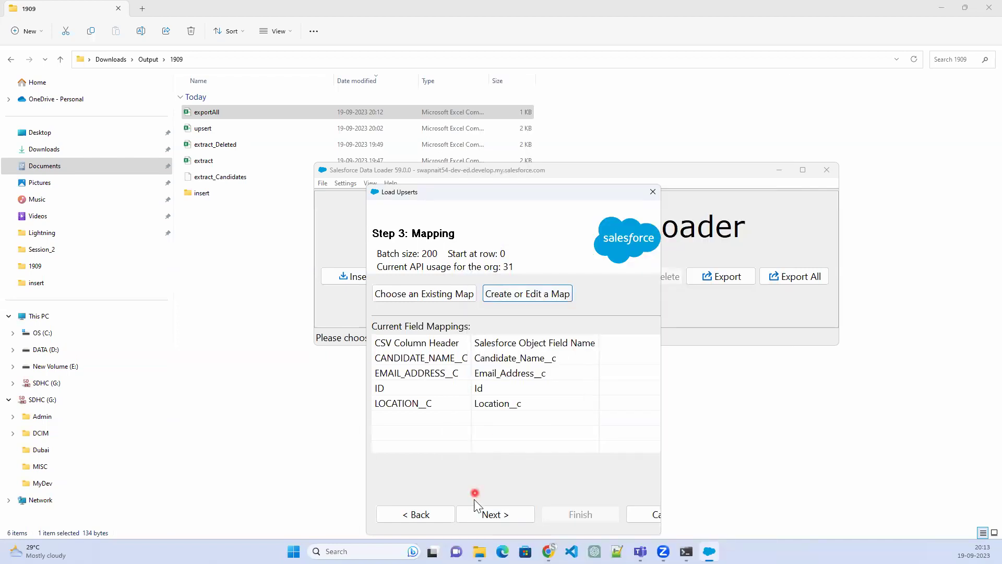
Run the Candidate upsert and confirm it, producing 1 success and 1 error
click(493, 514)
click(586, 516)
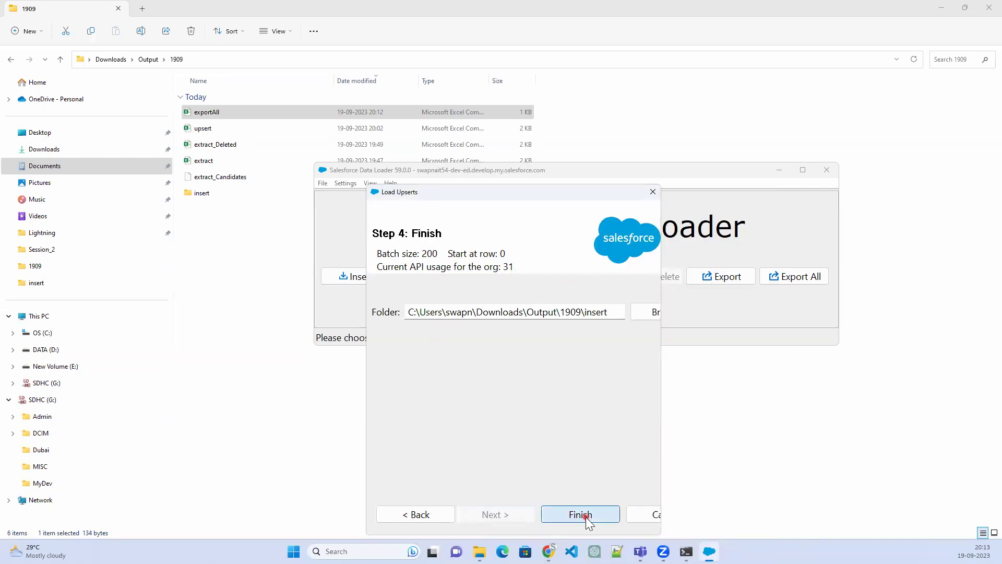
click(538, 317)
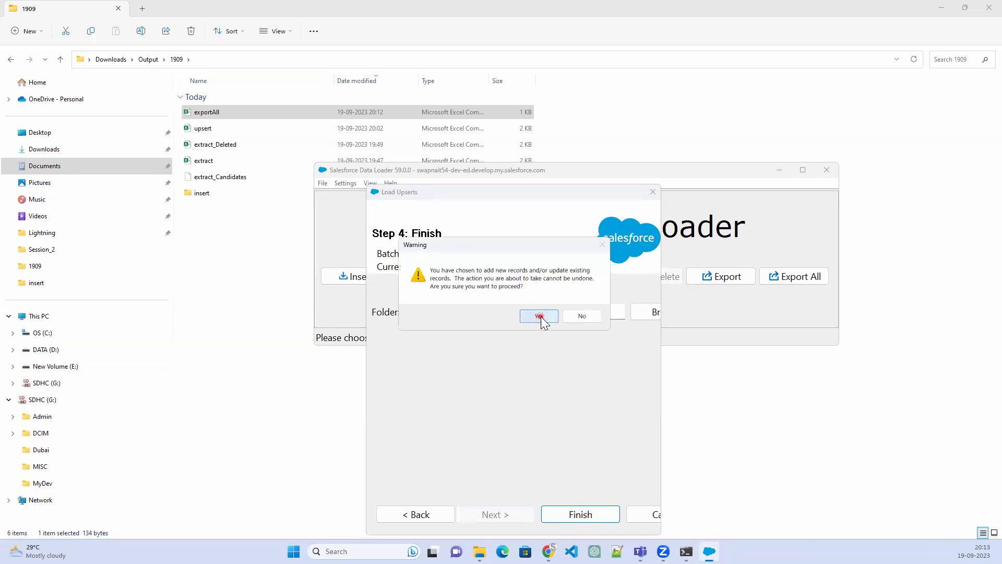
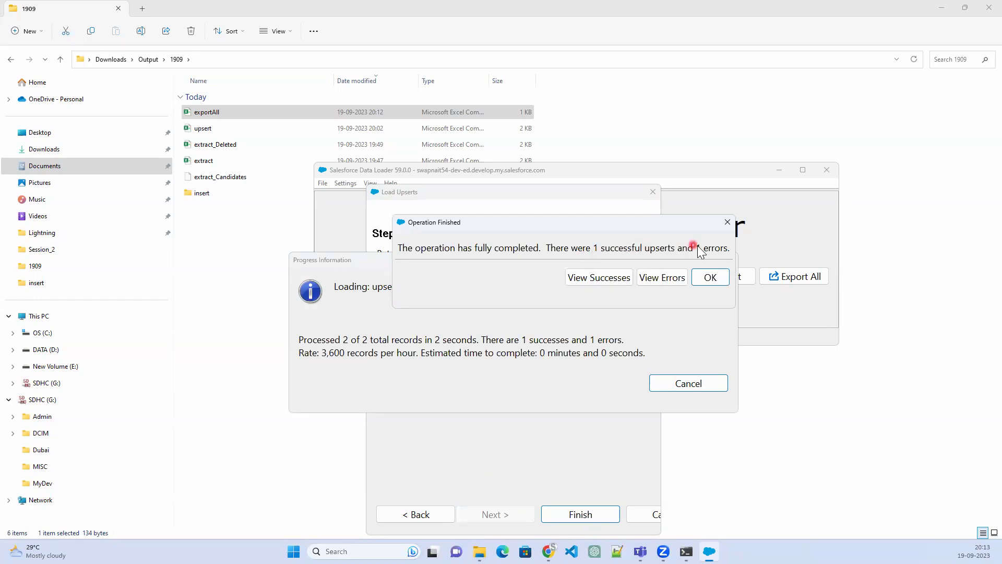
Review the successfully upserted records in a widened results viewer
click(598, 281)
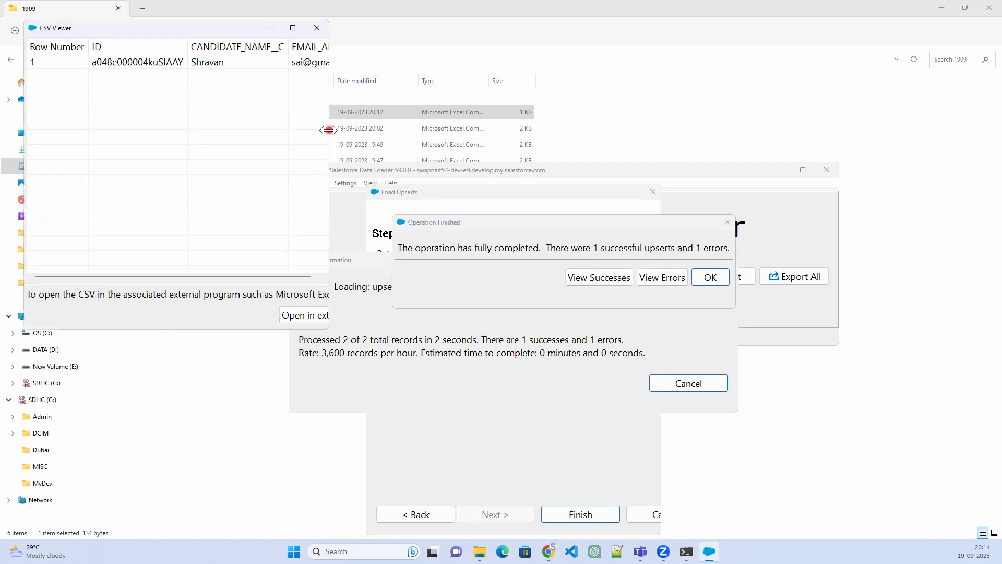
drag(328, 130, 458, 130)
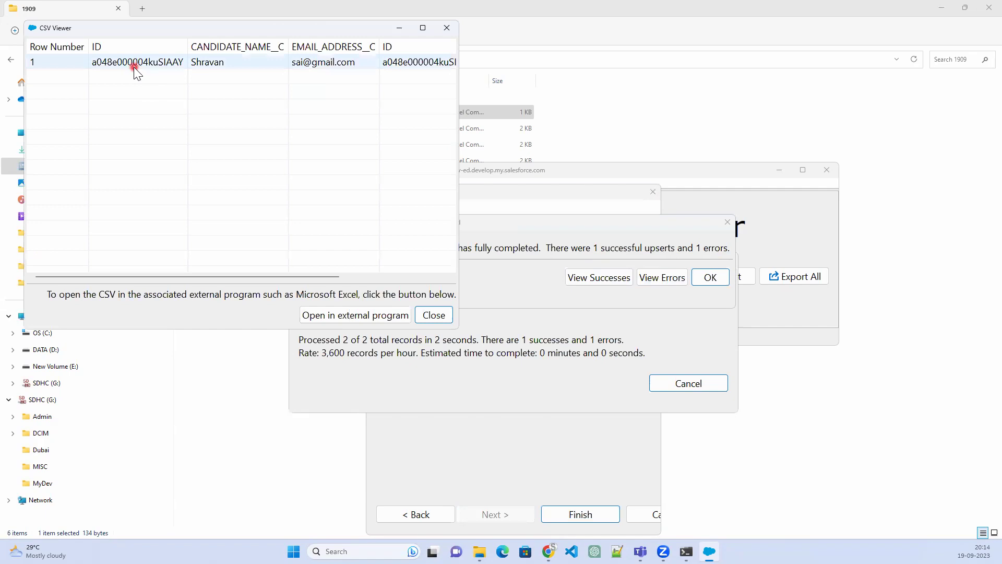
click(413, 85)
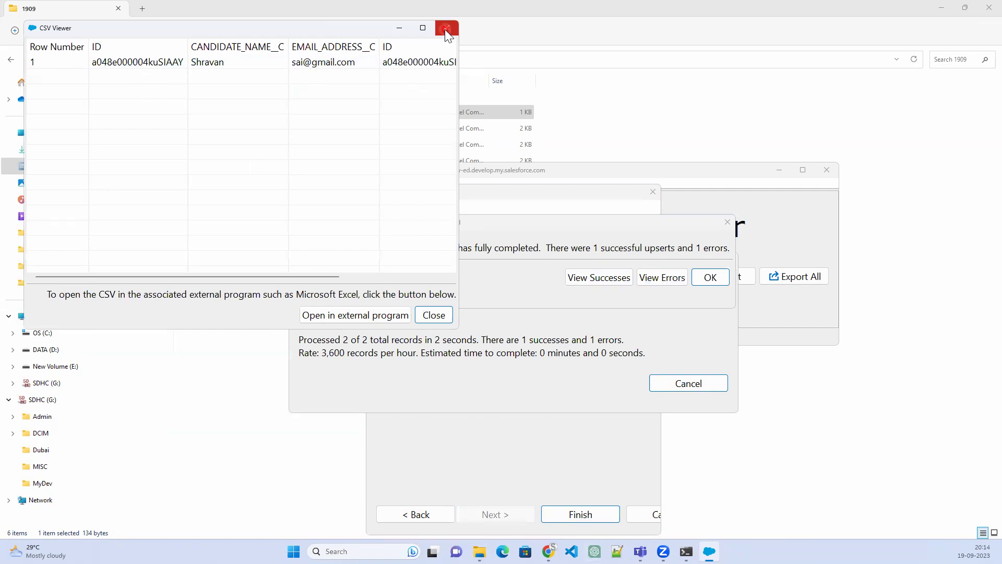
click(444, 30)
Inspect the failed record's ERROR message, then close the viewer and the finished upsert wizard
click(658, 280)
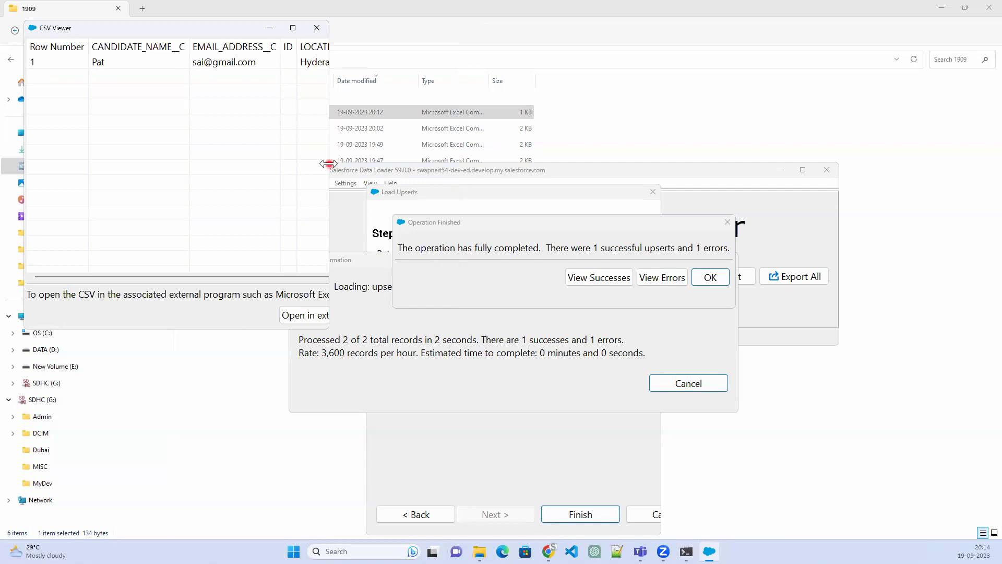
drag(328, 164, 780, 164)
click(291, 62)
click(428, 68)
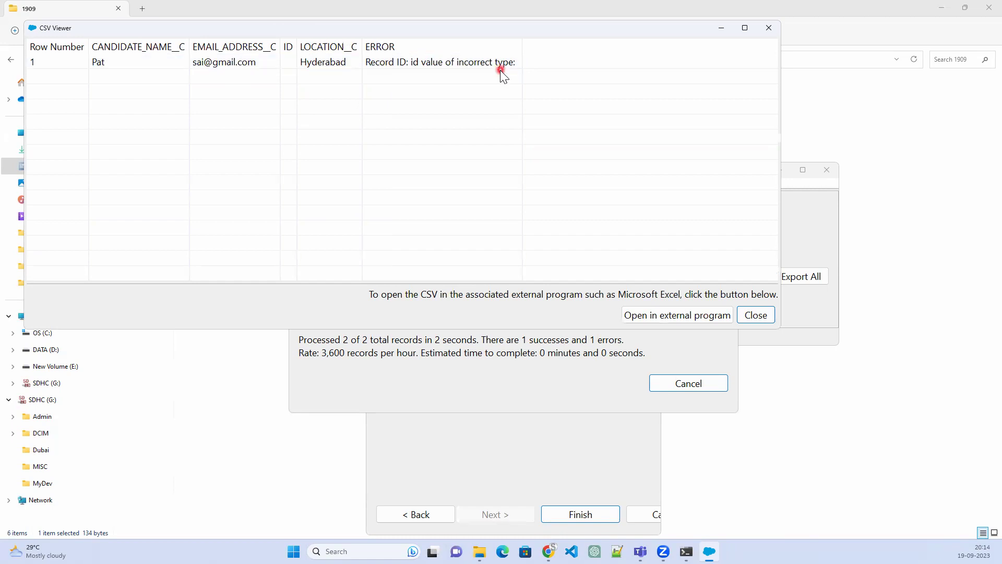
click(764, 30)
click(720, 276)
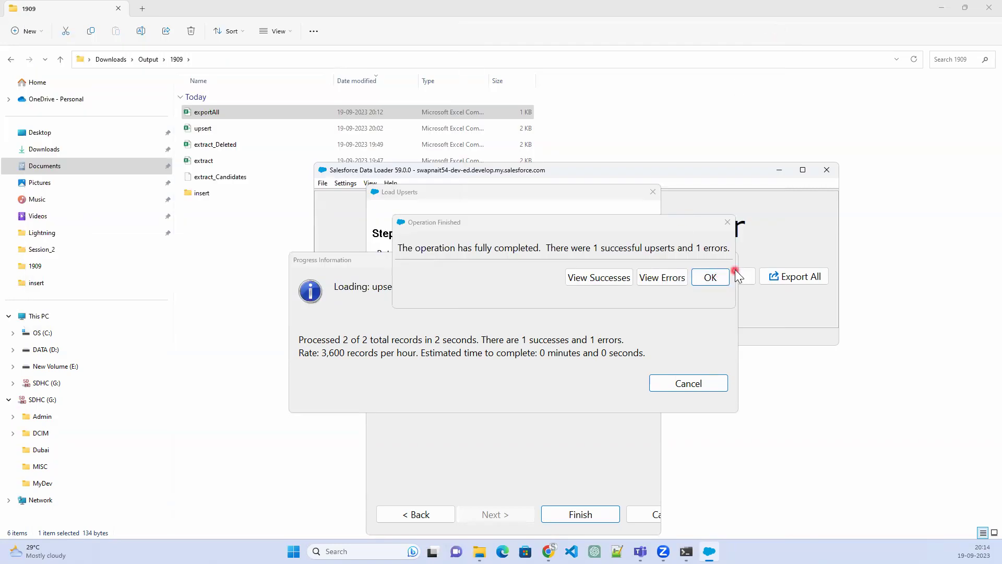
click(719, 276)
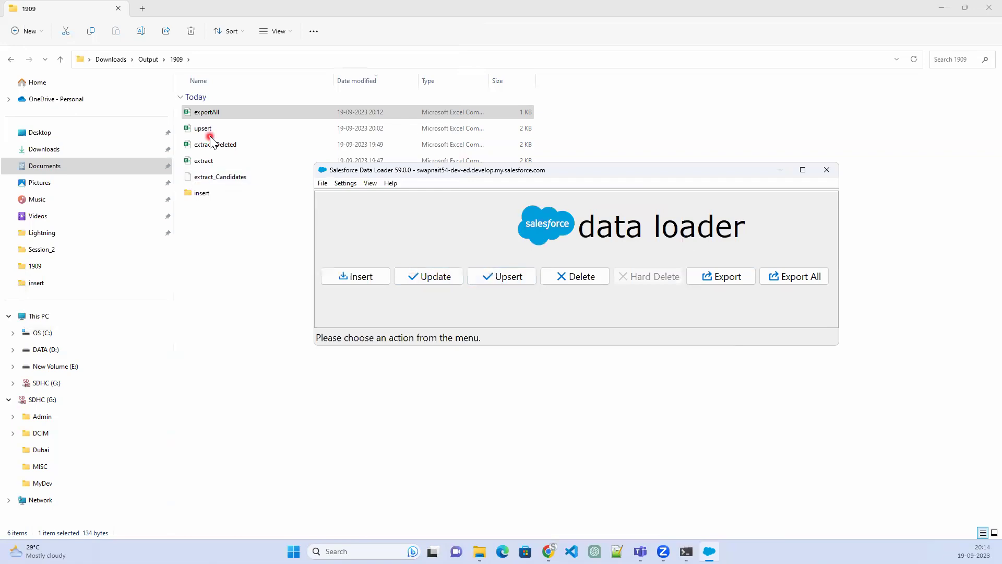
Open exportAll in Excel and correct the user-name part of the e-mail in cell B2
click(216, 111)
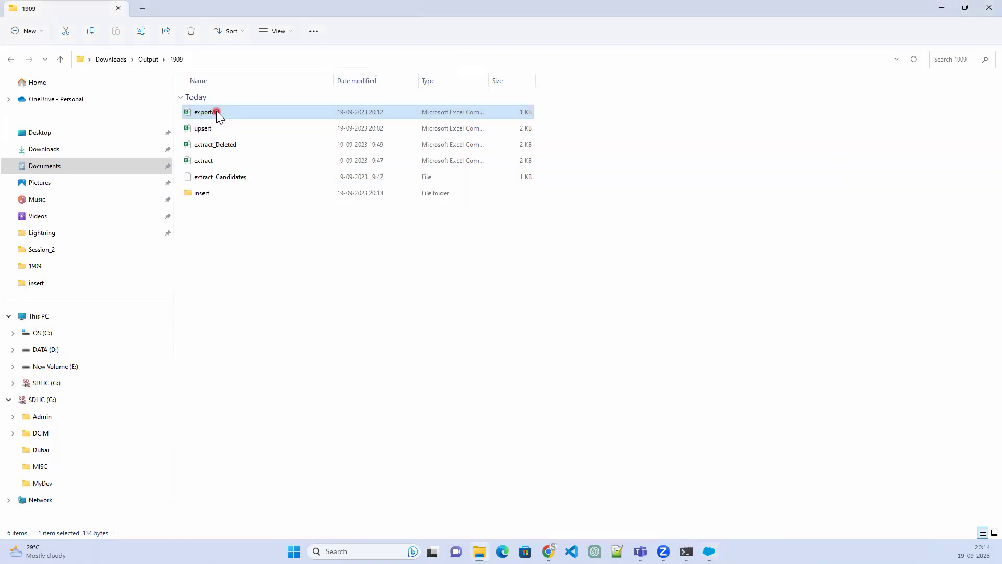
double_click(216, 112)
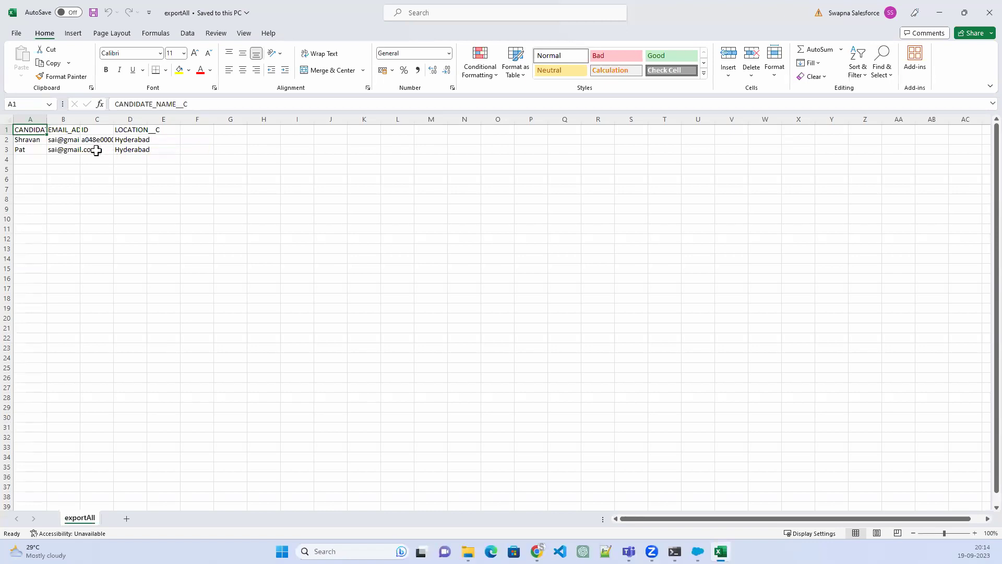
click(39, 141)
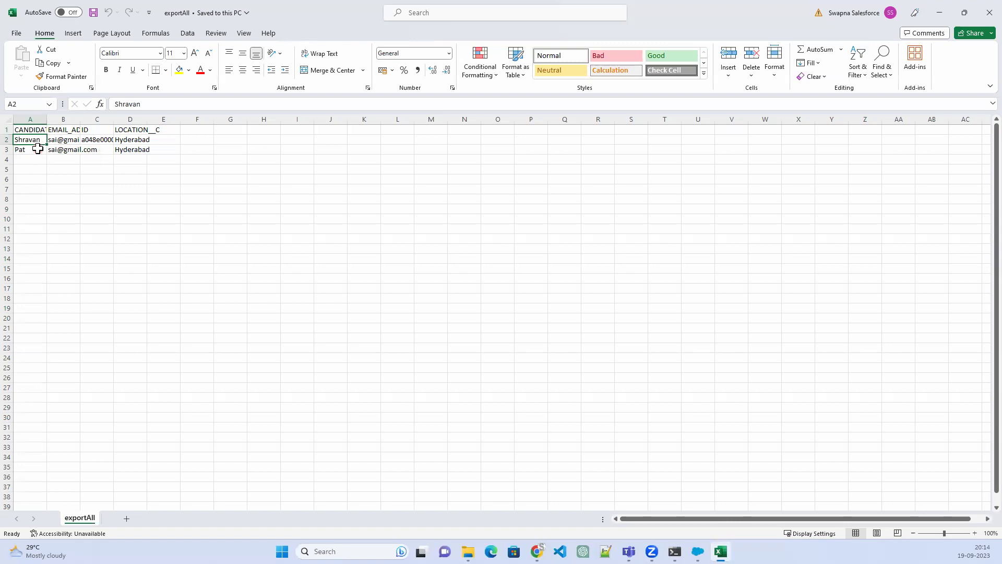
double_click(56, 139)
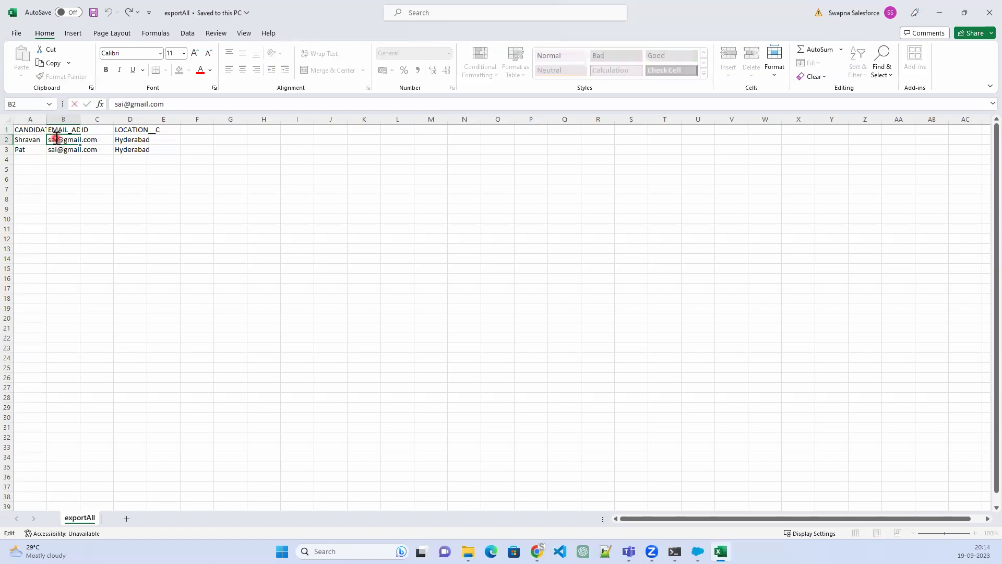
click(126, 104)
drag(127, 104, 119, 104)
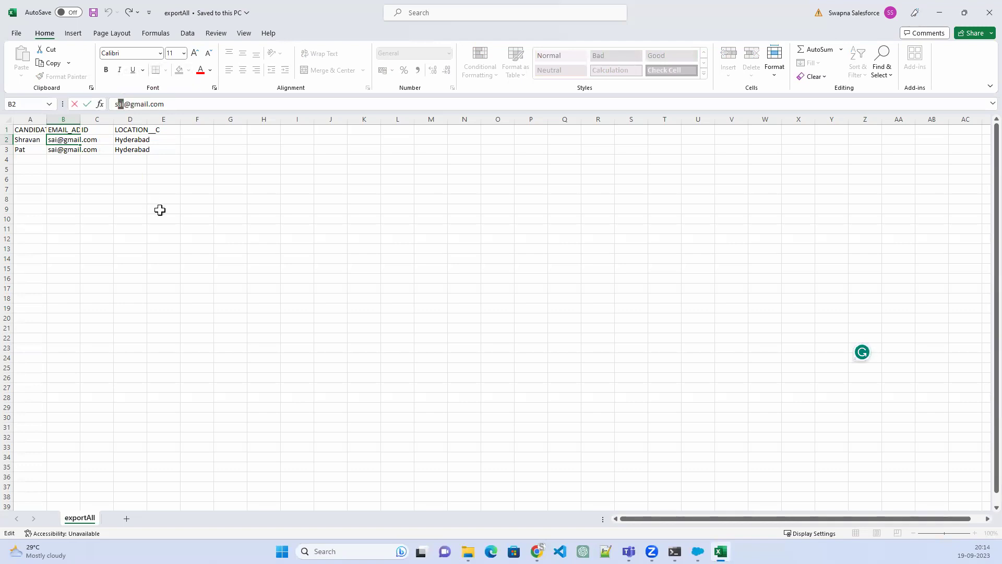
text(hravan)
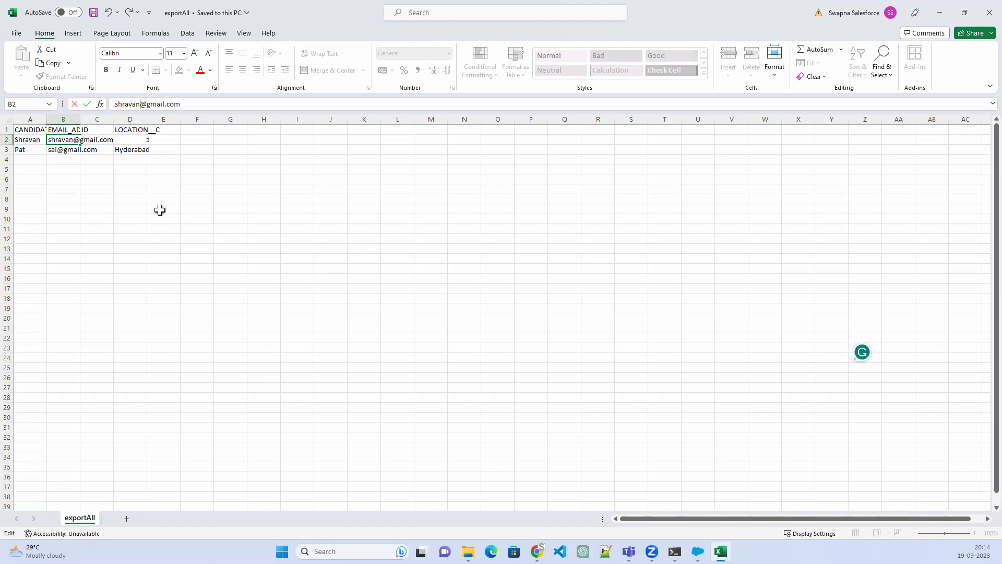
click(172, 198)
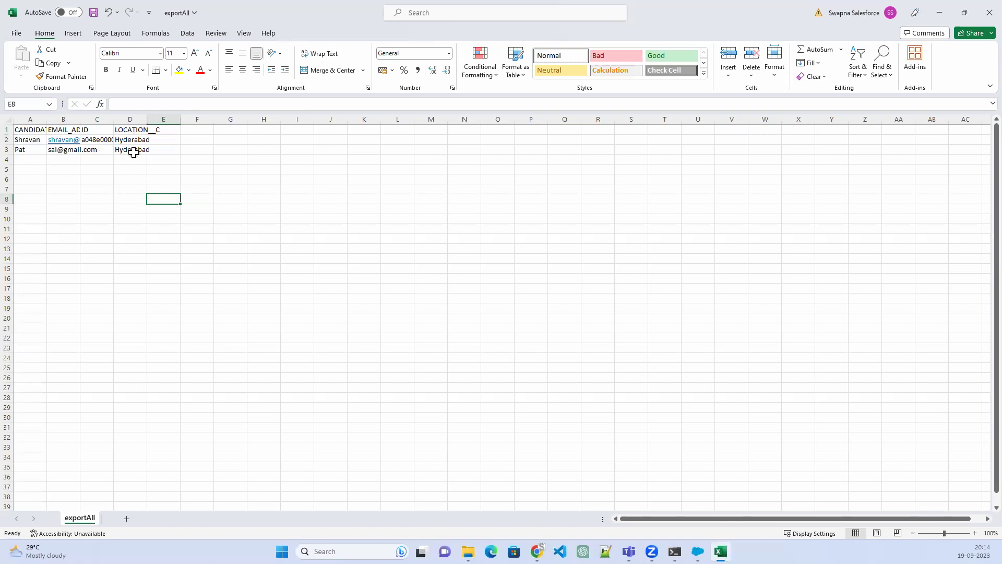
Save the changes as exportAll CSV, replacing the existing file, and close Excel
click(989, 12)
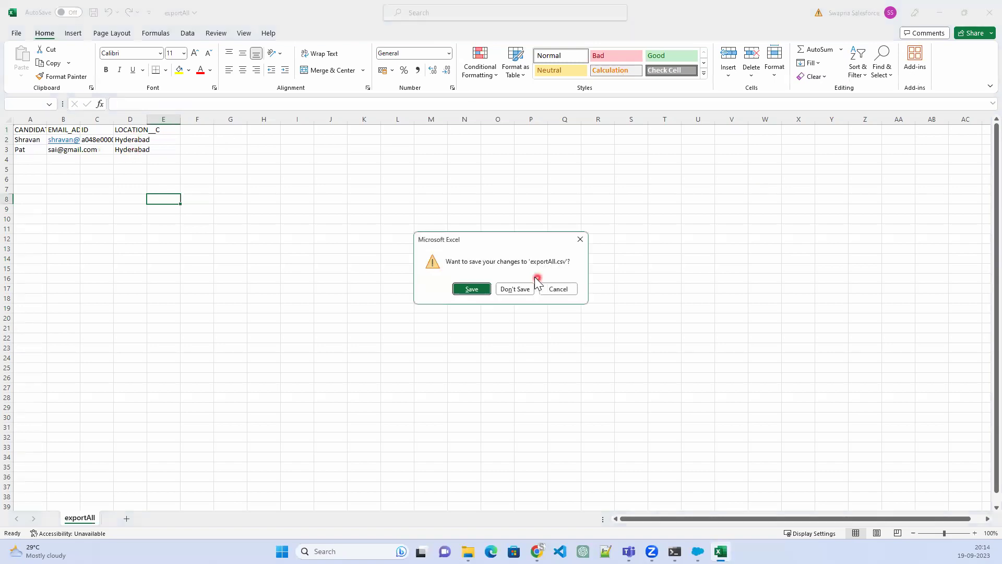
click(471, 289)
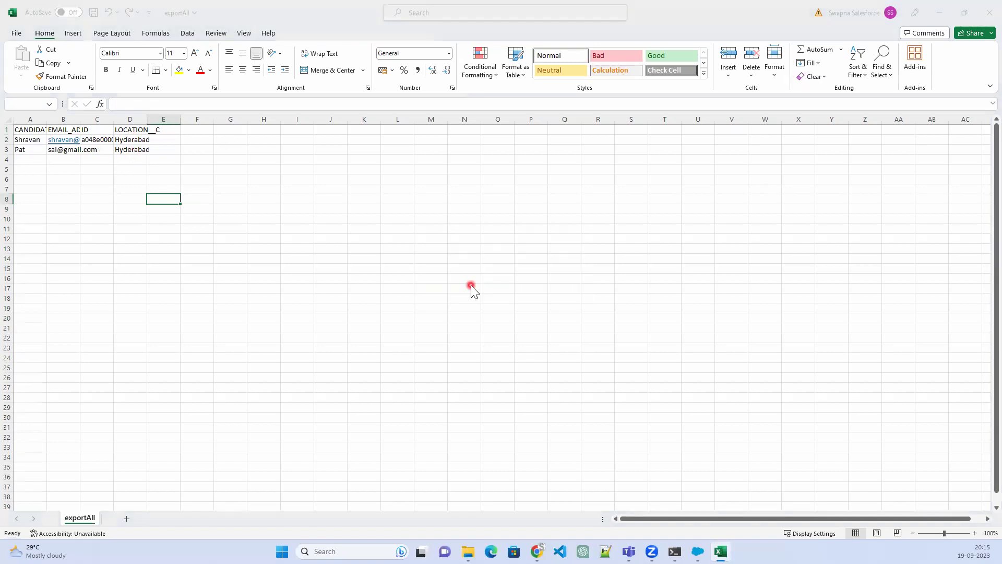
click(766, 438)
click(521, 276)
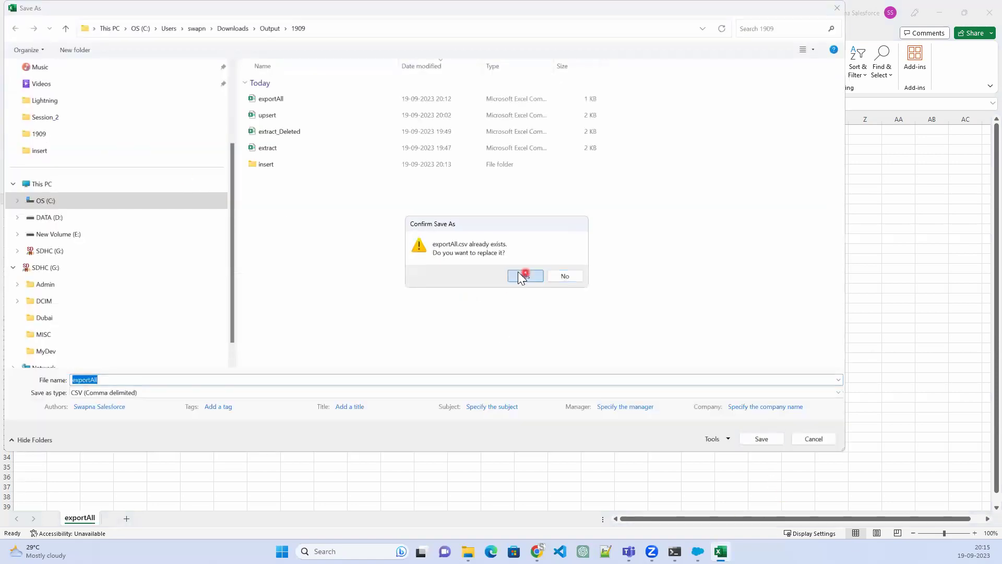
key(alt+F4)
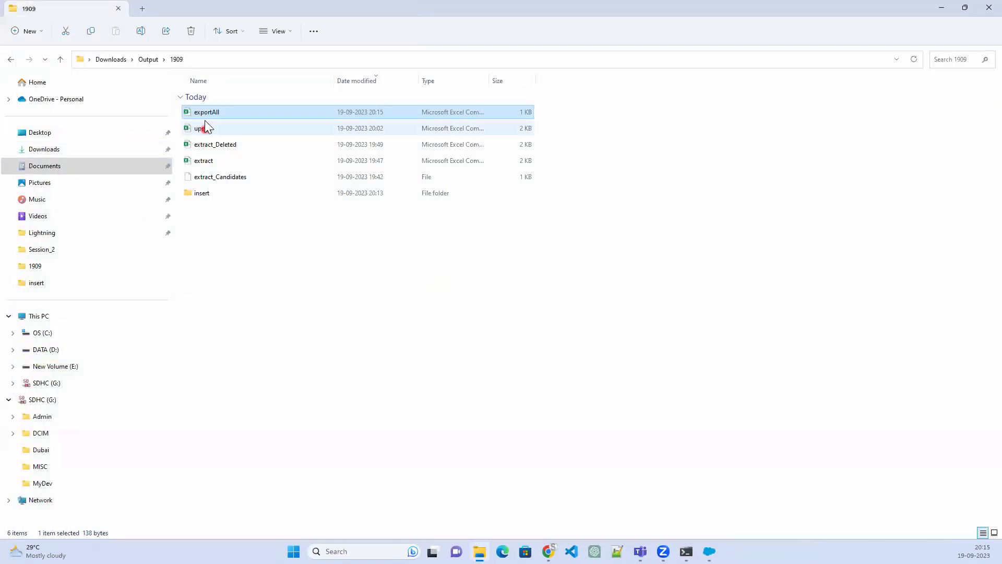
Reopen exportAll and AutoFit every column width to its contents
double_click(209, 113)
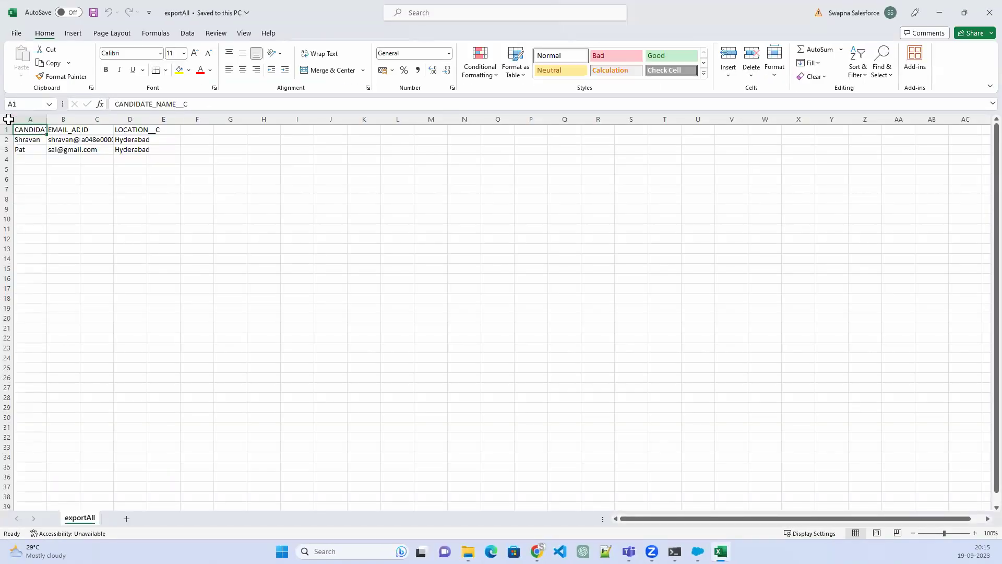
click(8, 119)
double_click(47, 118)
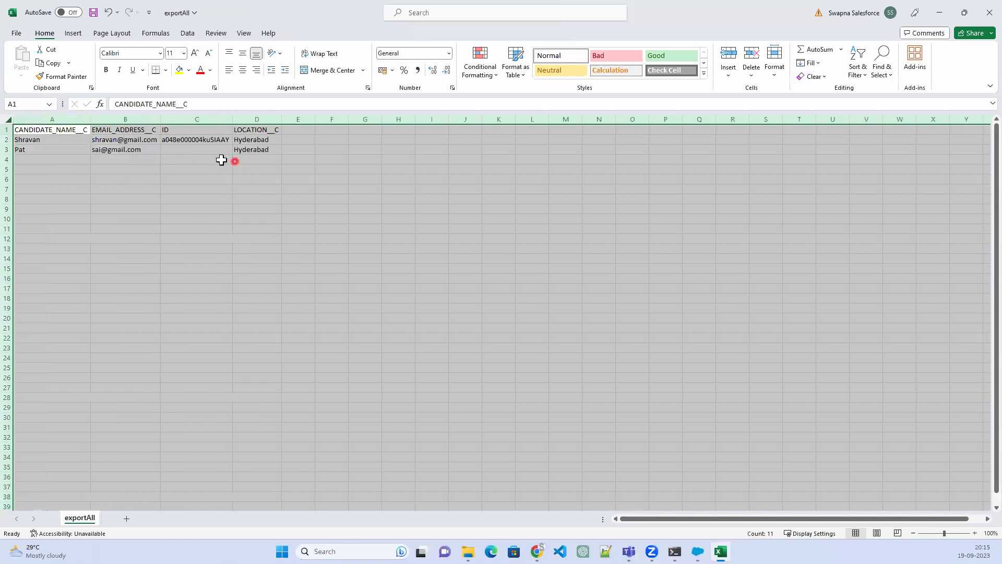
click(199, 149)
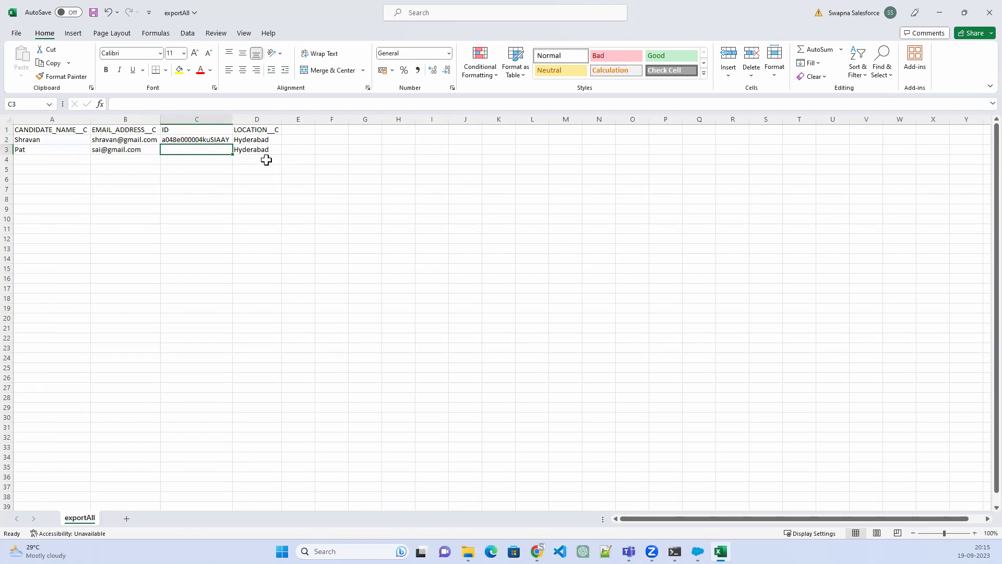
click(337, 176)
Save exportAll.csv over the existing copy and return to Salesforce Data Loader
click(979, 17)
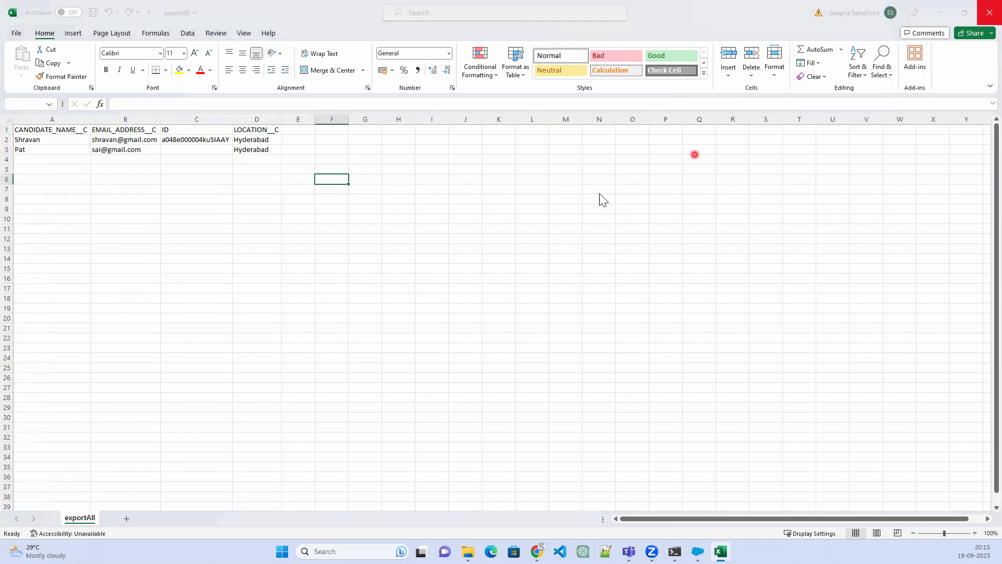
click(472, 289)
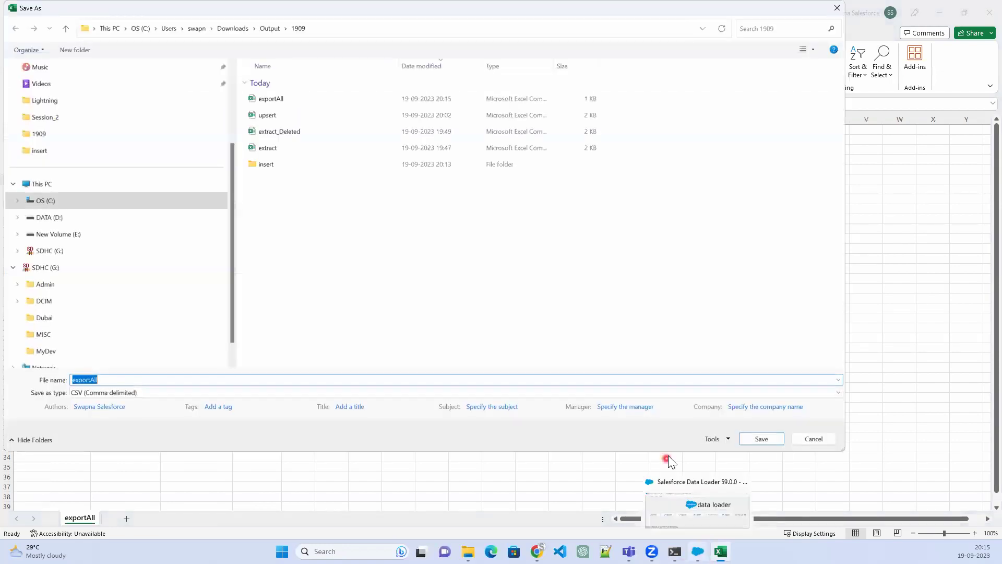
click(763, 439)
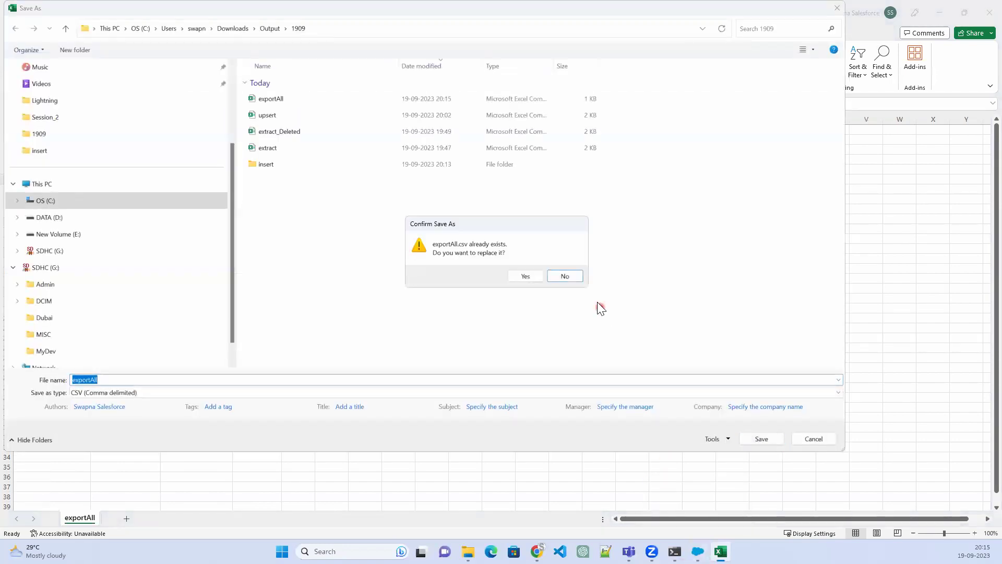
click(524, 276)
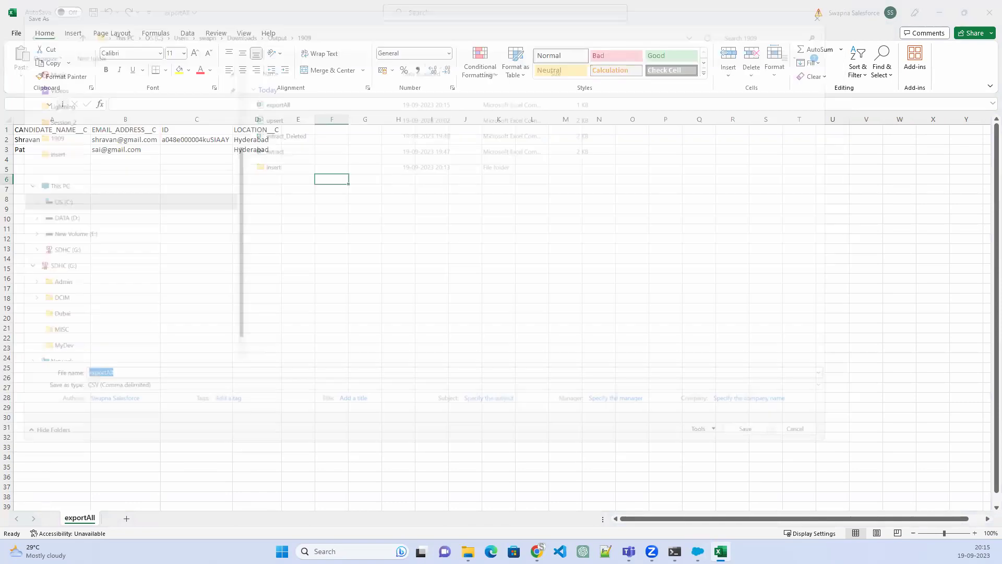
click(697, 551)
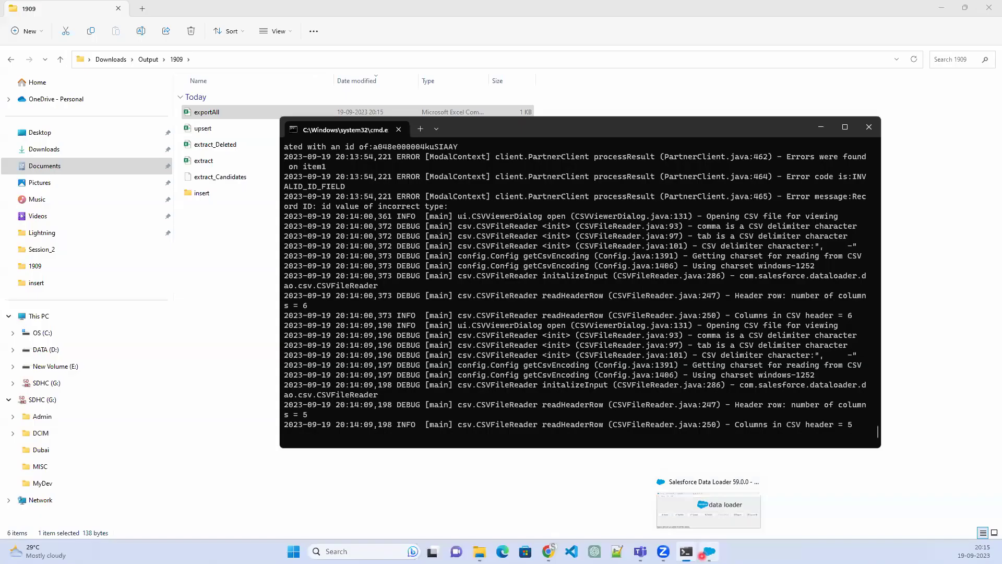
click(701, 554)
Start a Candidate upsert loading the exportAll CSV file
click(499, 275)
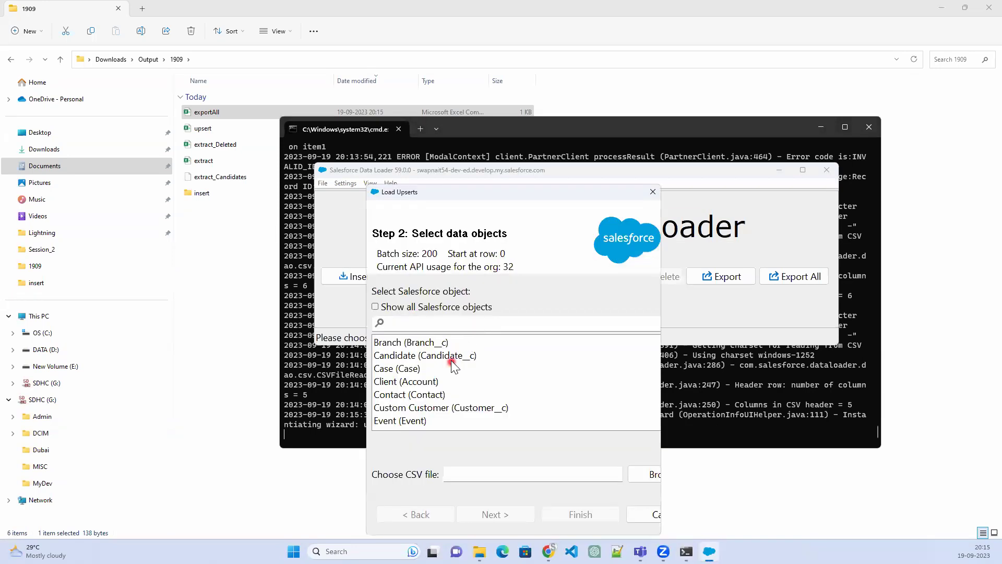
click(451, 359)
click(638, 473)
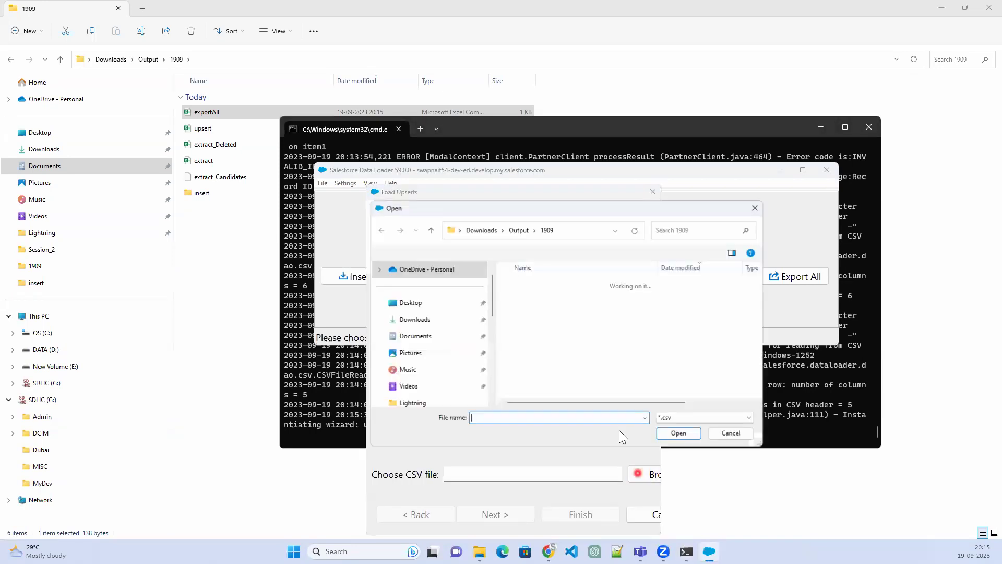
click(552, 300)
click(678, 433)
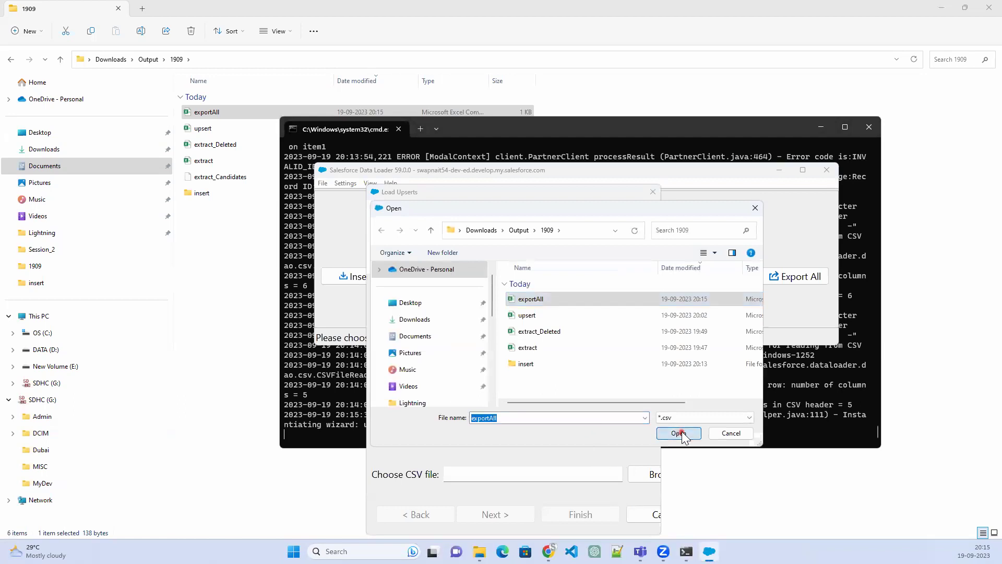
click(507, 514)
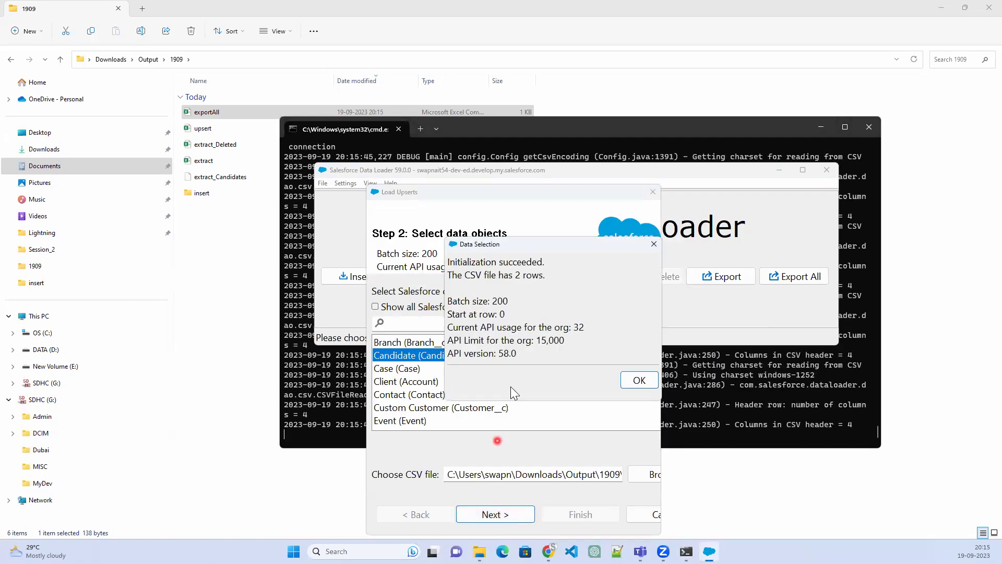
click(637, 380)
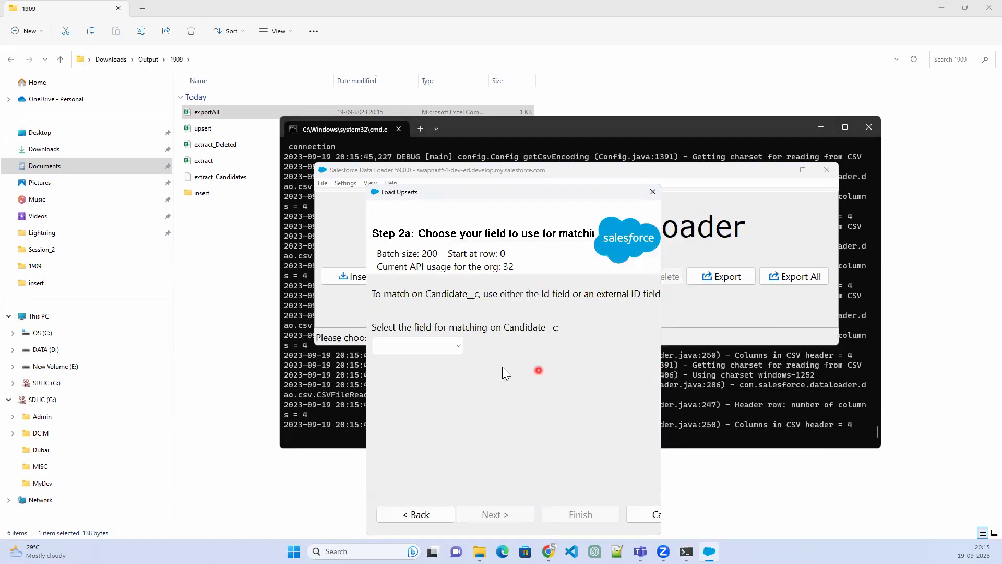
Match Candidate records on Name and link Position records by Name
click(443, 348)
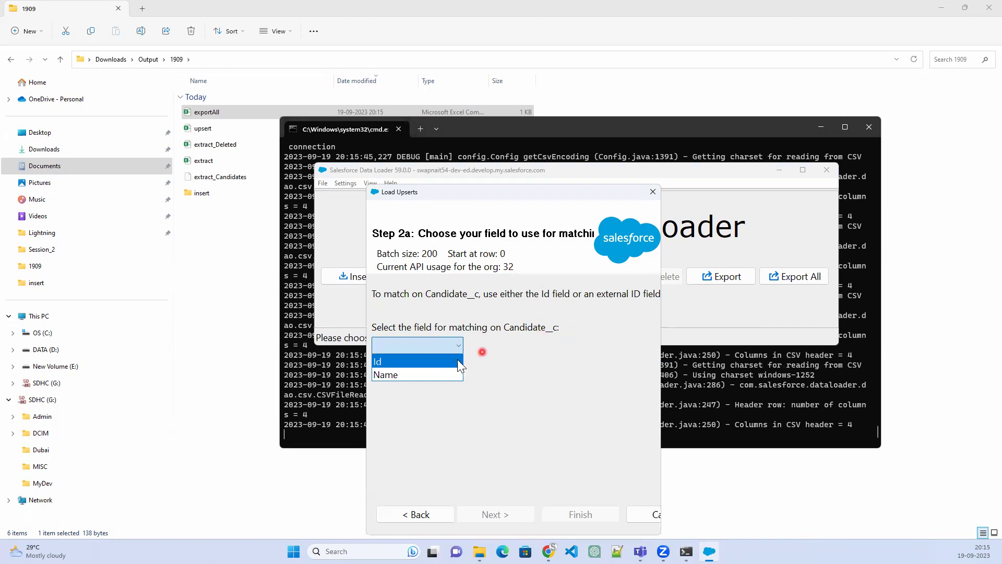
click(405, 376)
click(470, 515)
click(473, 297)
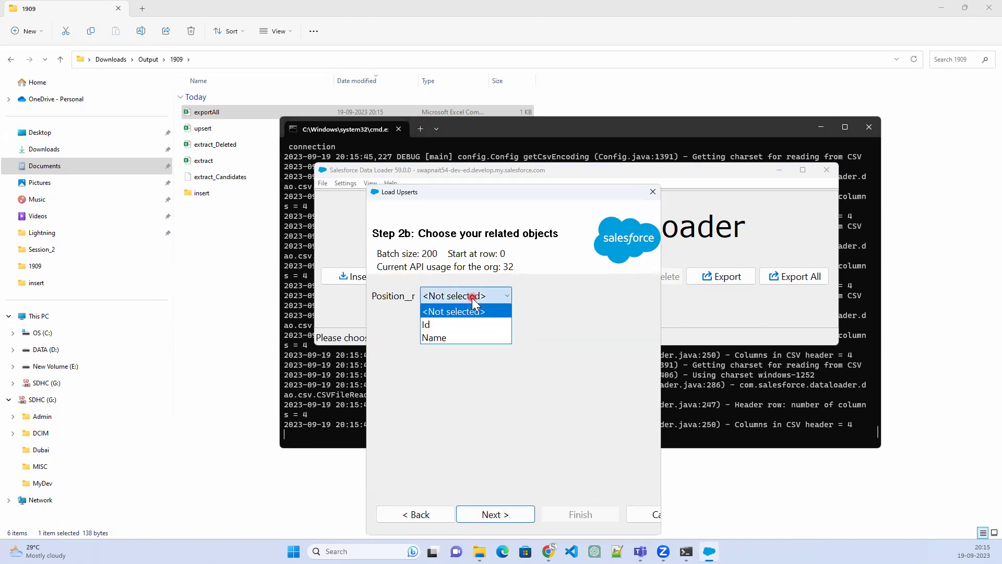
click(467, 337)
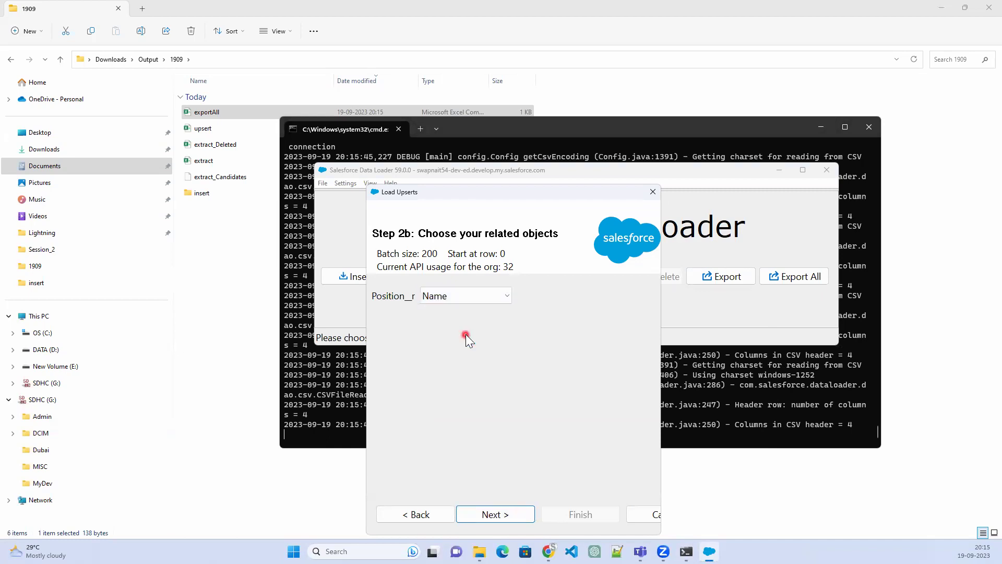
click(512, 512)
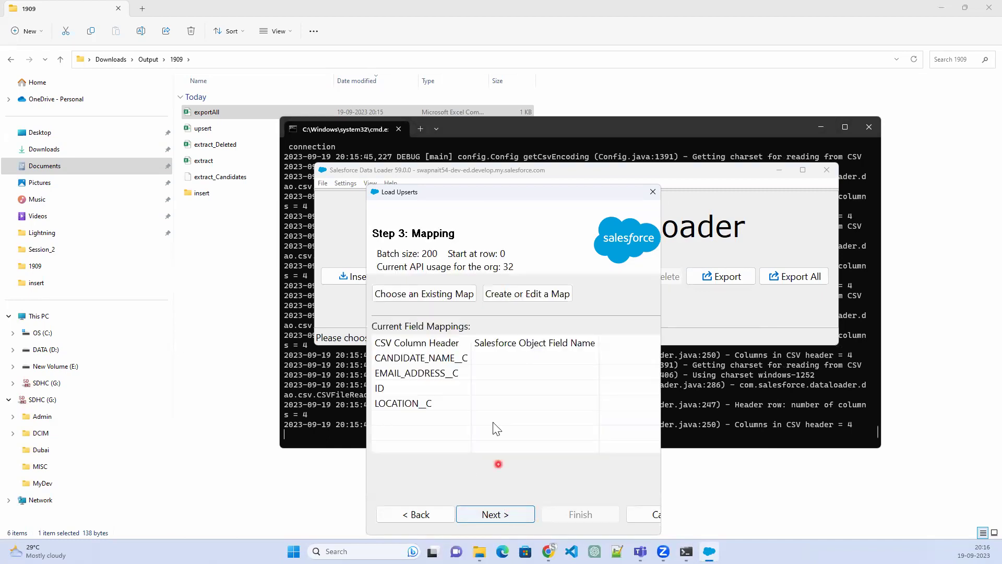
Auto-match the field mappings and run the upsert, confirming the warning
click(520, 301)
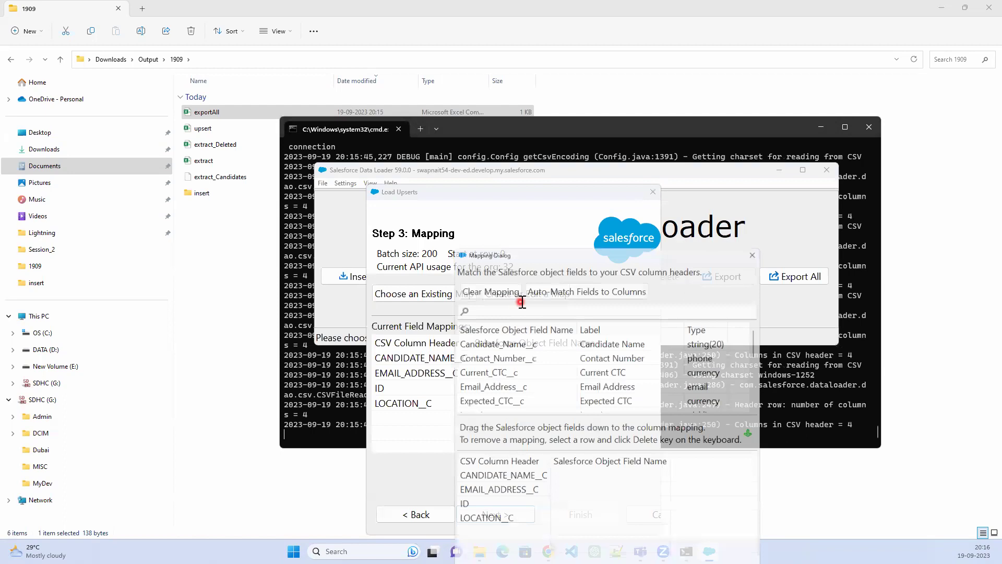
click(594, 283)
click(529, 432)
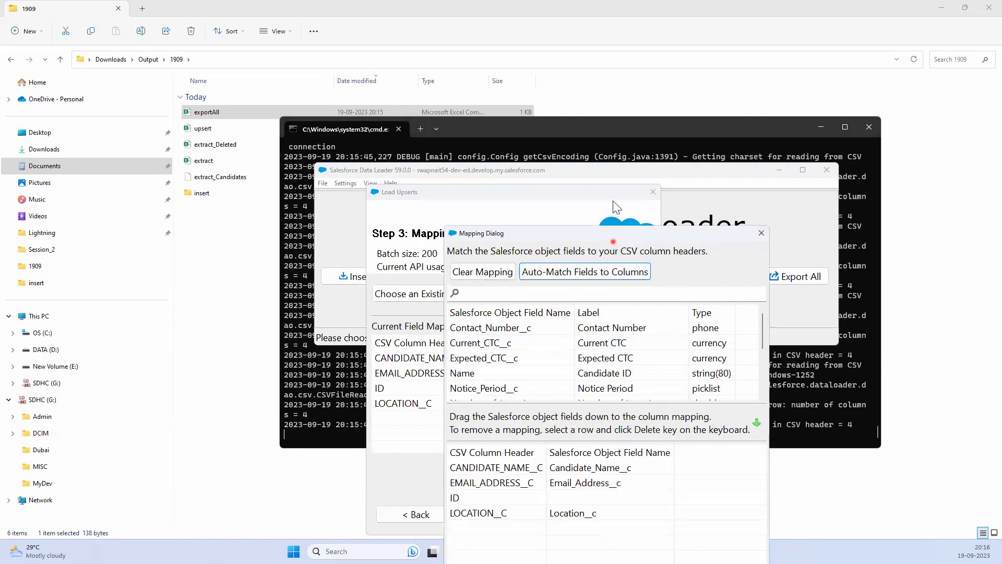
click(493, 416)
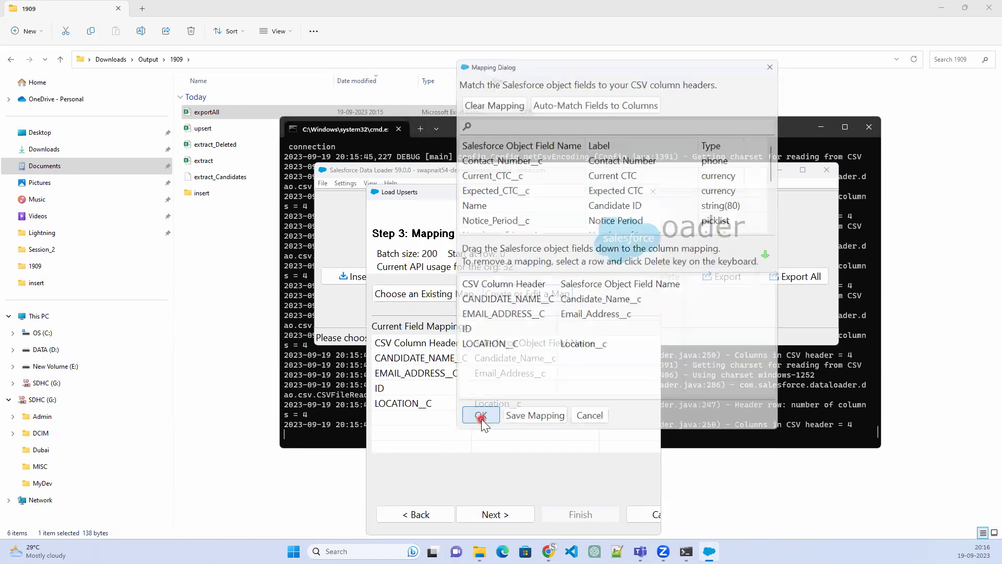
click(493, 514)
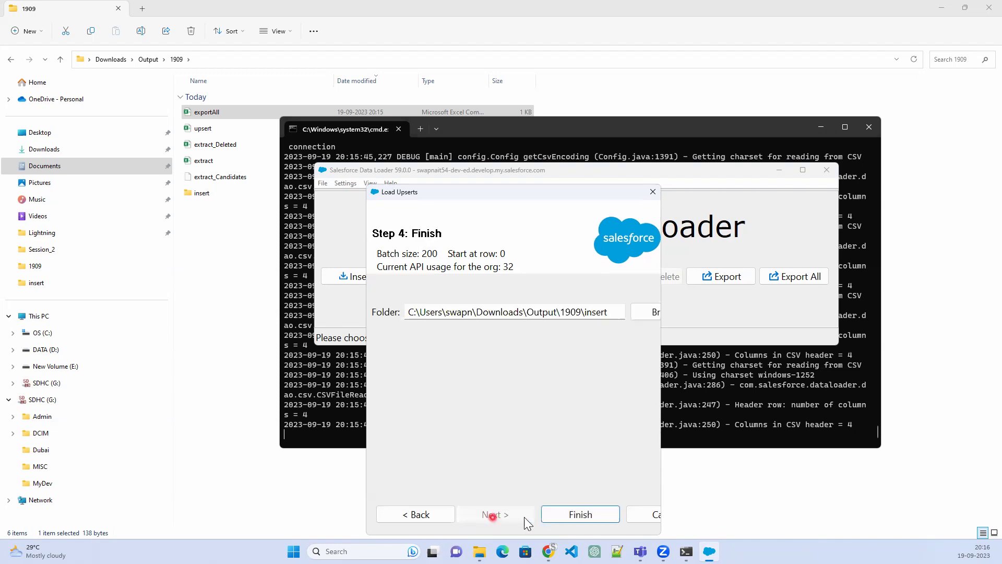
click(576, 514)
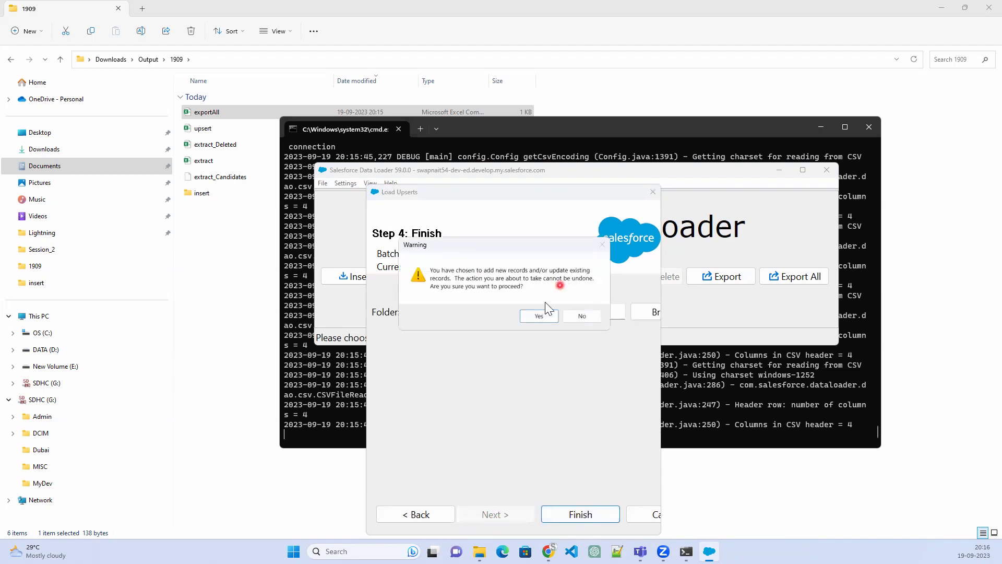
click(539, 317)
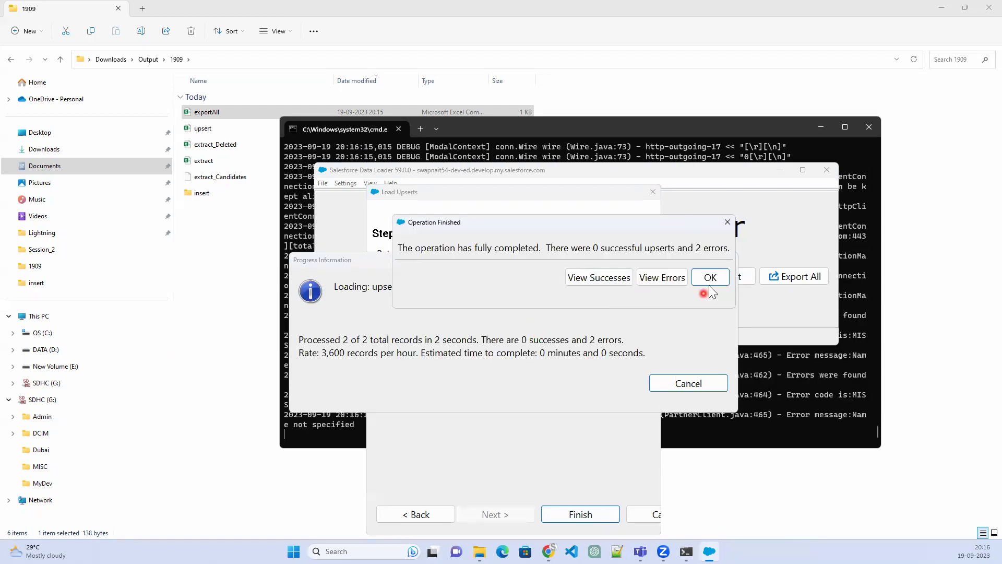
Review both failed rows' 'Name not specified' errors and close the results dialogs
click(662, 276)
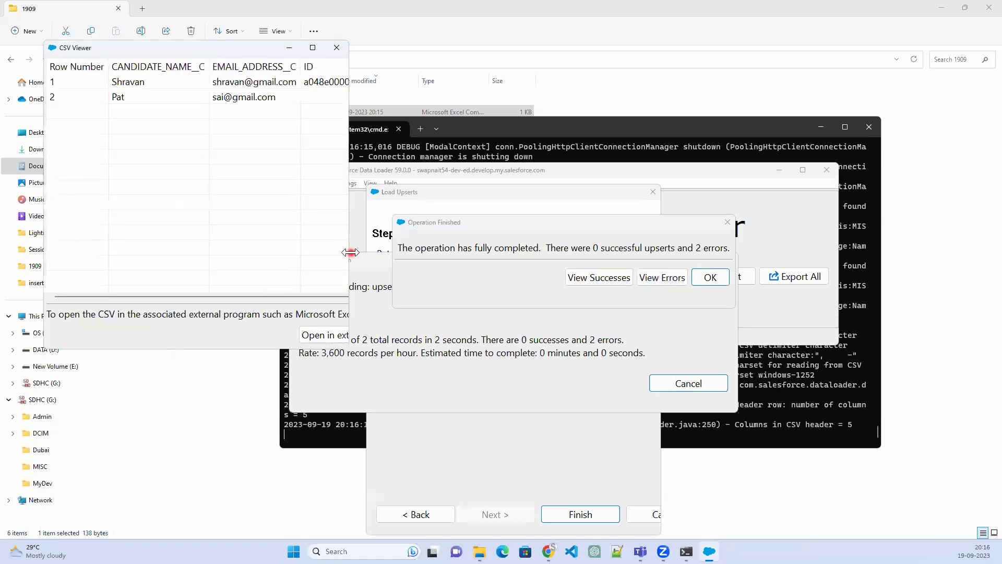
drag(349, 252, 712, 252)
click(530, 83)
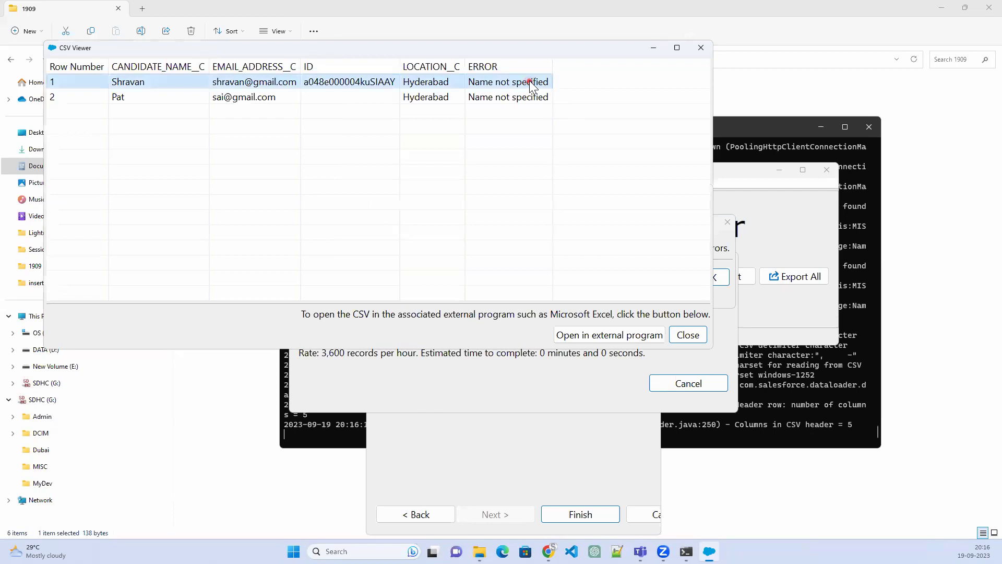
drag(530, 83, 532, 99)
click(701, 47)
click(720, 230)
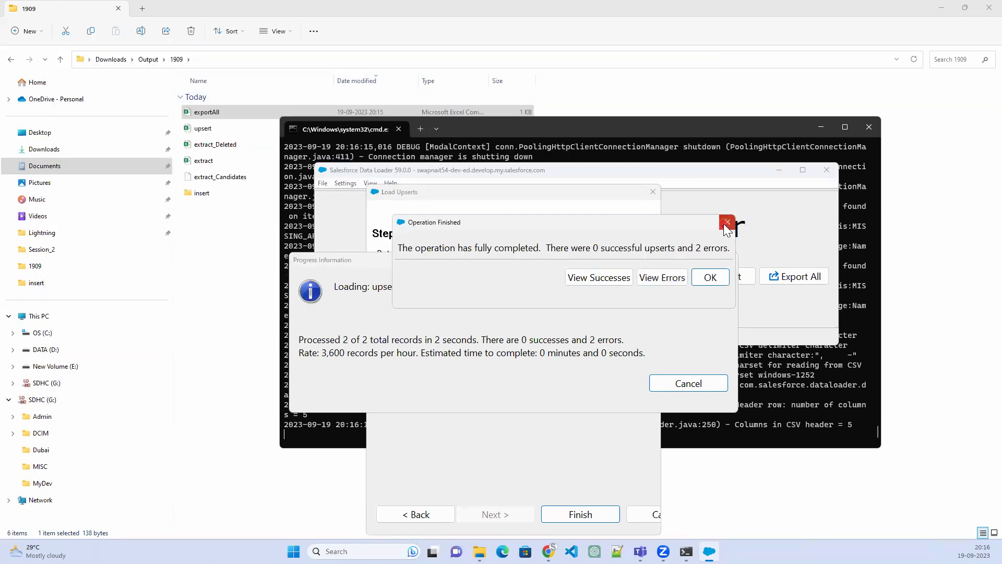
Open the extract file from the 1909 folder in Excel
click(212, 256)
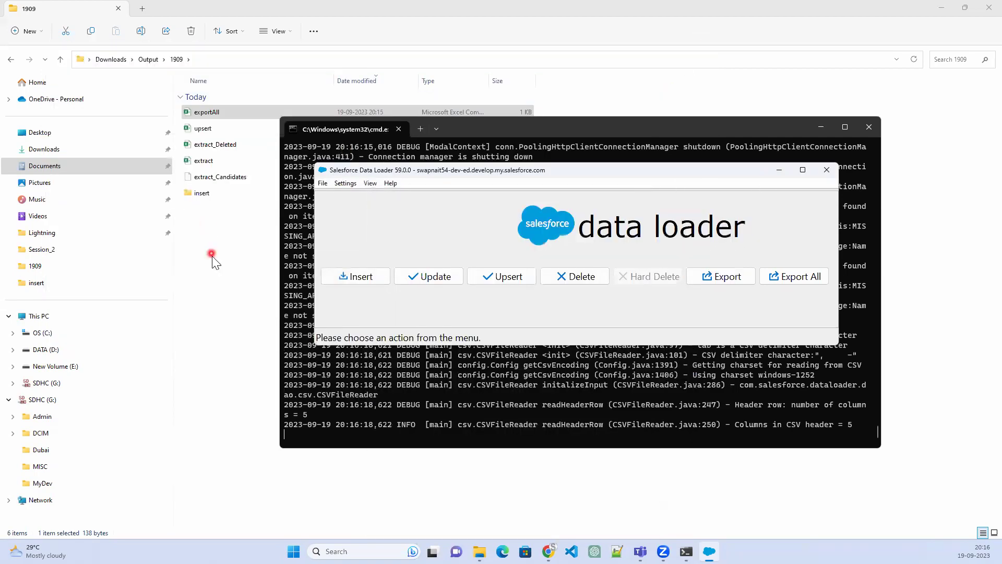
click(218, 166)
double_click(219, 166)
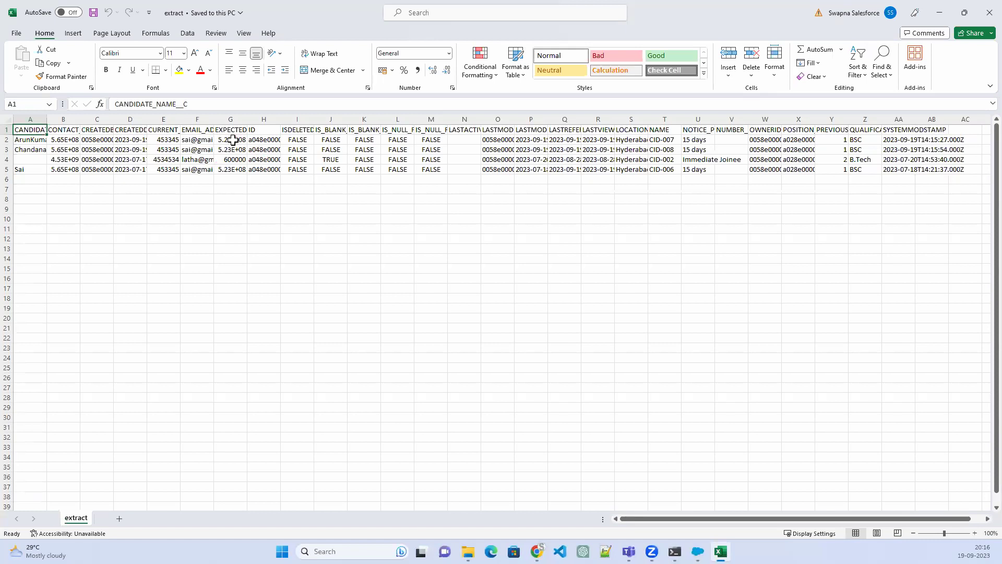
Copy the POSITION__C header and its two IDs (X1:X3) from extract, then close it
click(632, 130)
click(799, 129)
click(794, 140)
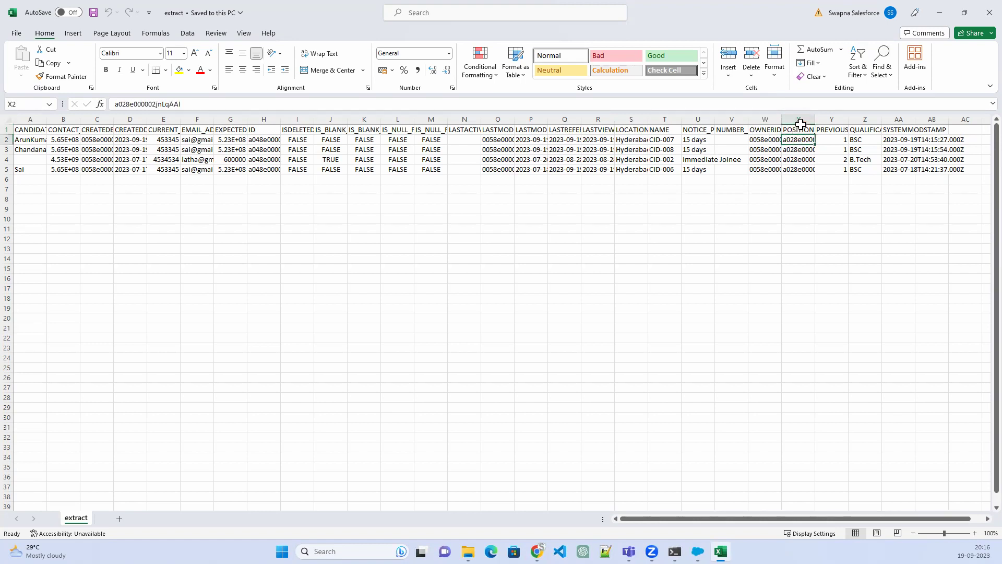
click(800, 130)
drag(801, 137, 800, 149)
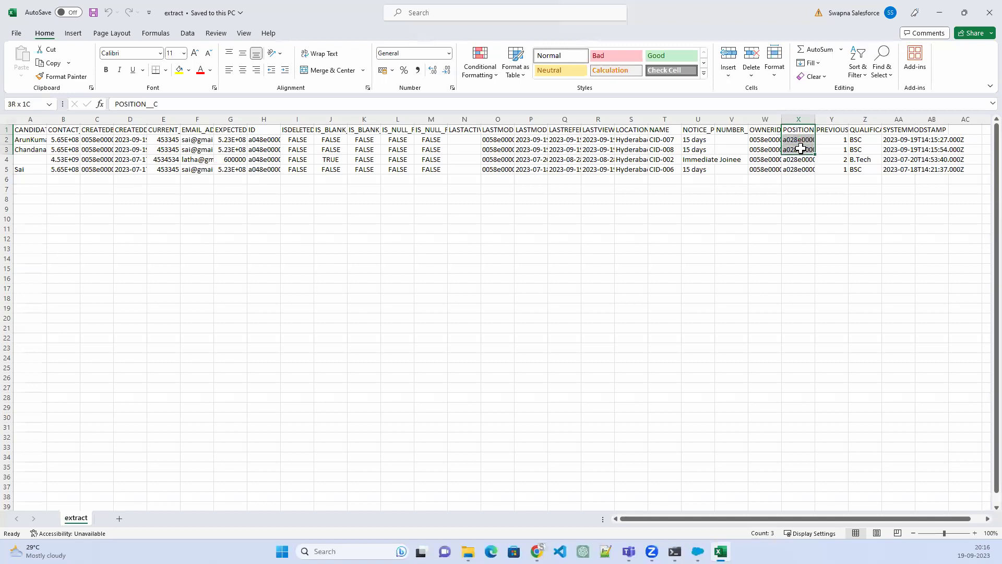
key(ctrl+c)
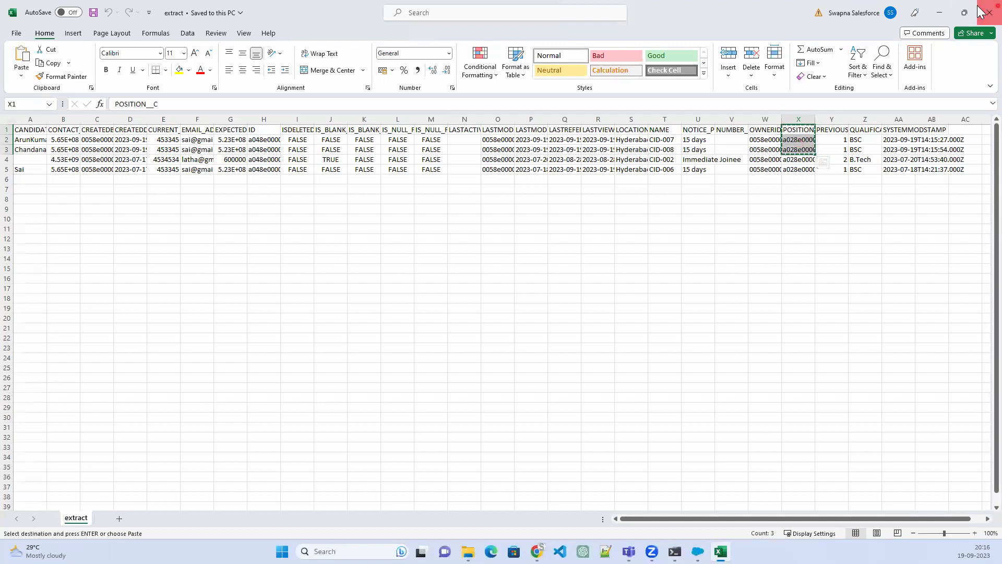
click(989, 13)
Paste the POSITION__C data into E1 of exportAll and autofit the columns
click(221, 112)
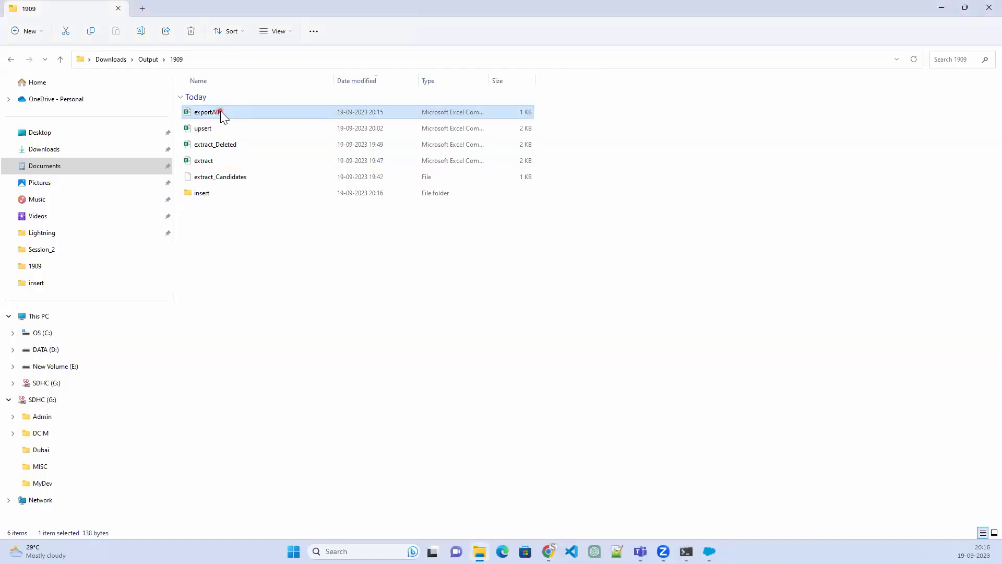
double_click(220, 111)
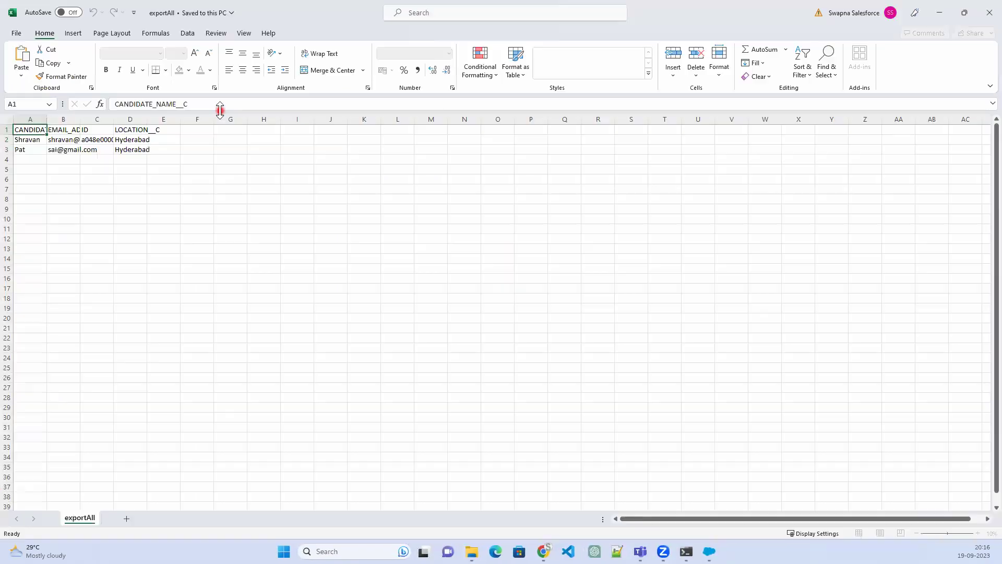
click(8, 117)
double_click(44, 119)
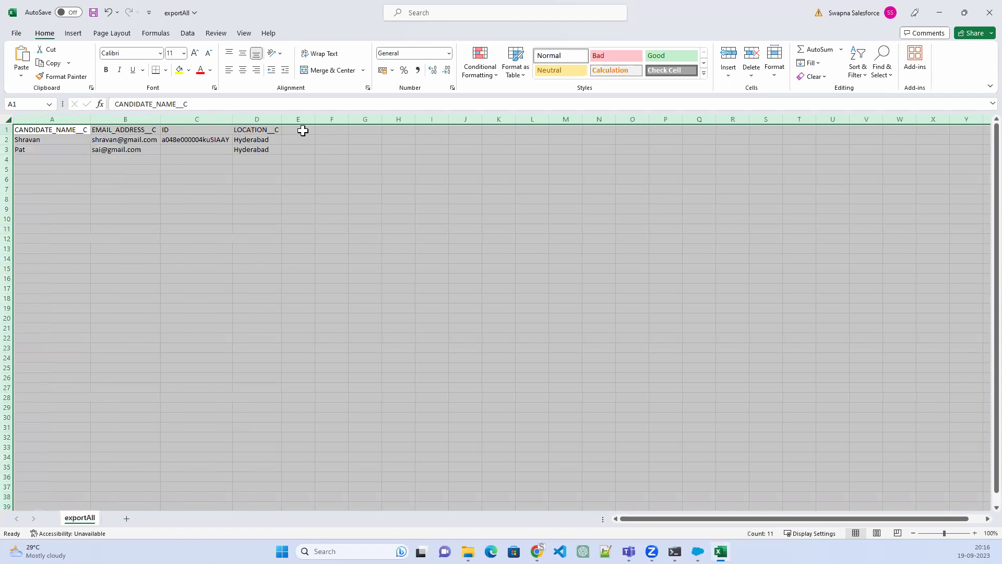
click(303, 131)
key(ctrl+v)
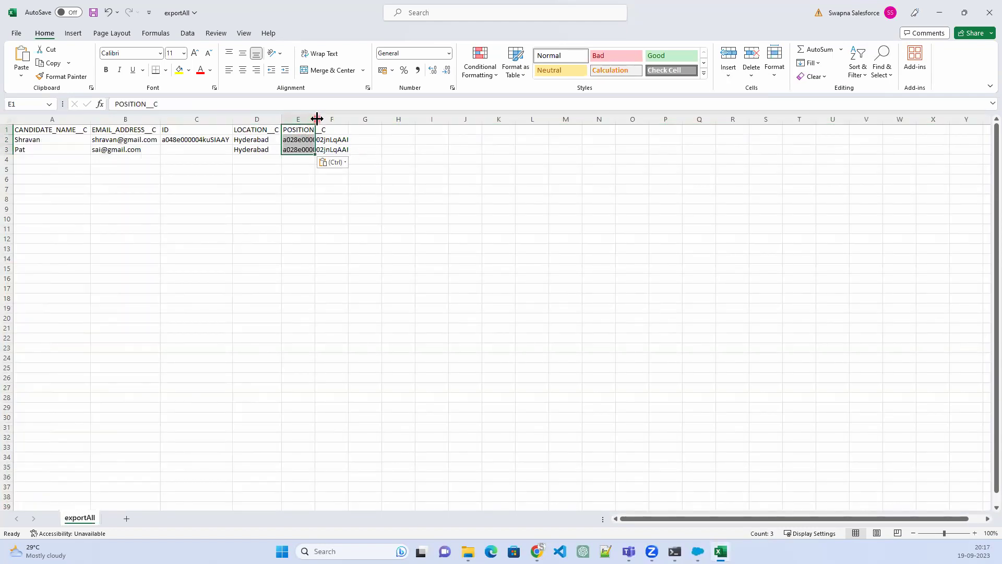
double_click(311, 119)
click(351, 209)
Save exportAll with the new POSITION__C column and close Excel
key(ctrl+s)
click(988, 12)
click(517, 277)
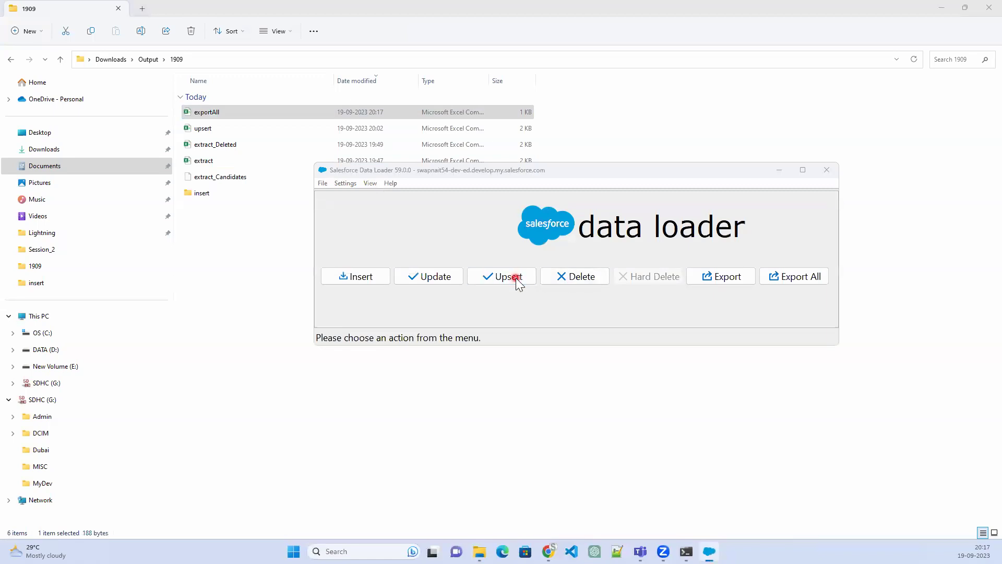
Set up a Candidate upsert using the exportAll CSV file
click(452, 356)
click(654, 475)
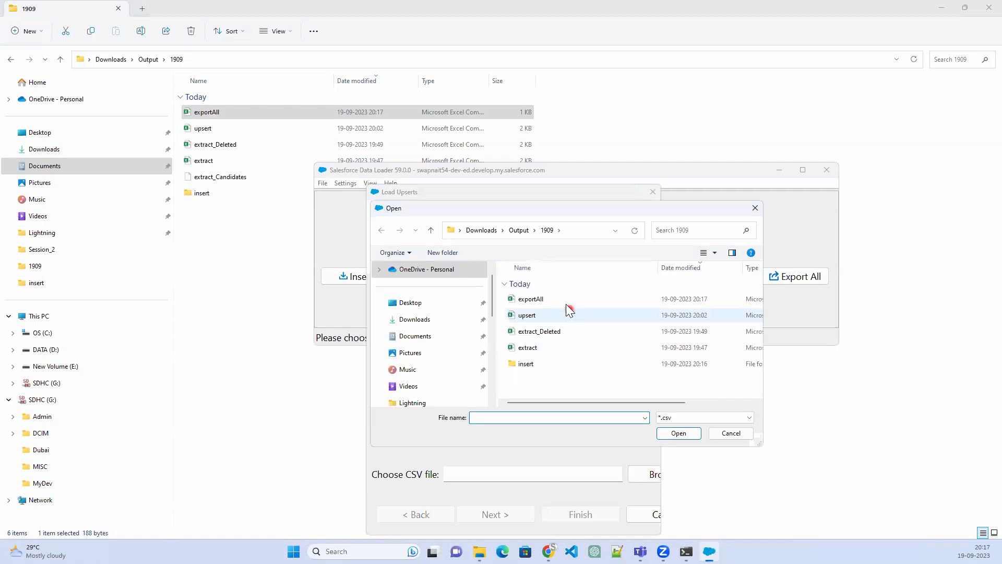
click(565, 302)
click(678, 433)
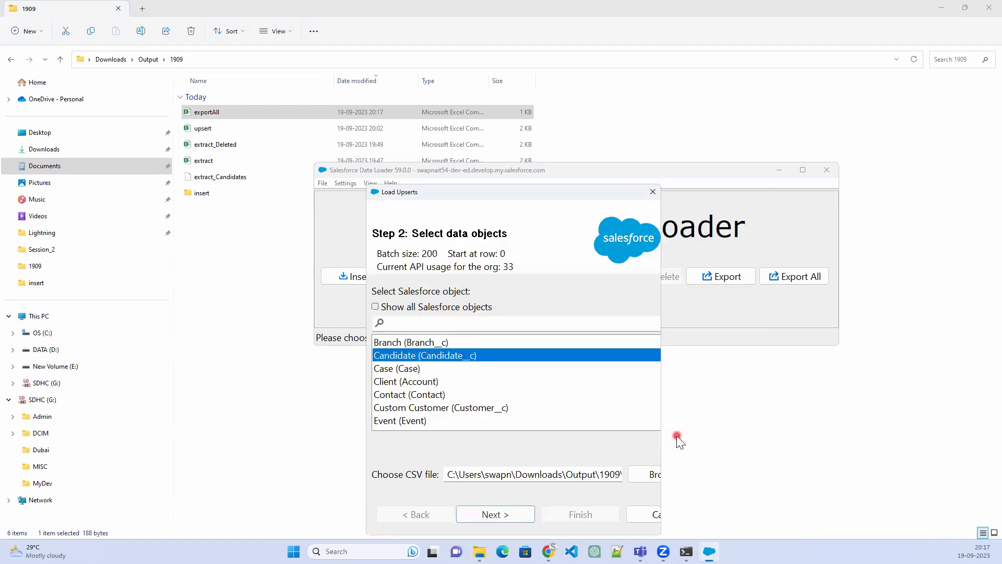
click(495, 515)
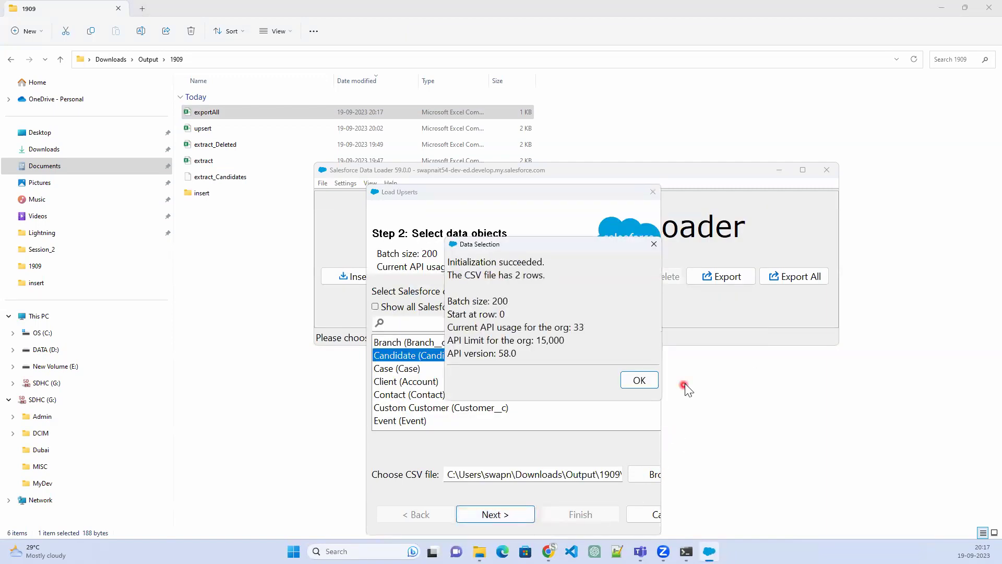
click(640, 383)
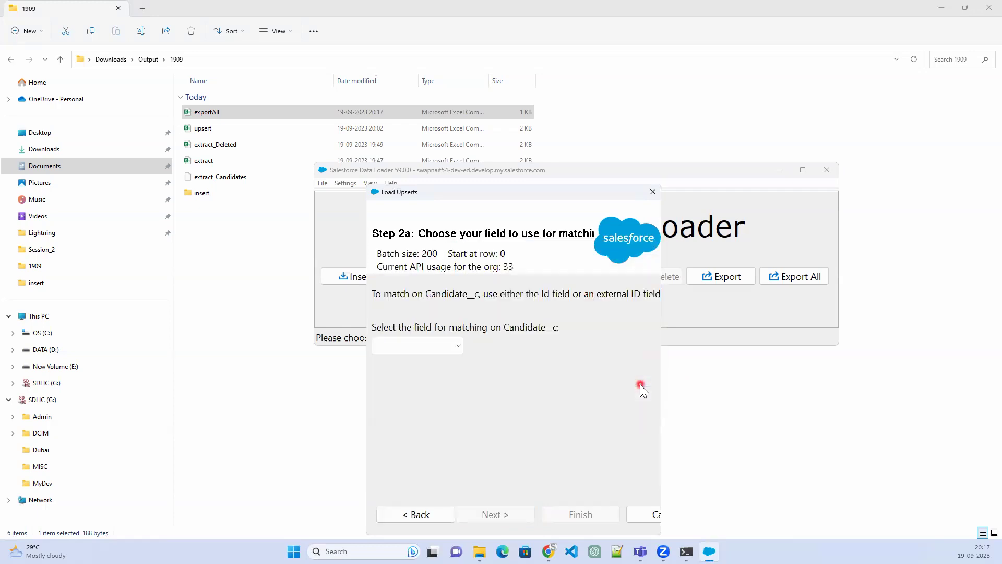
Match Candidate records on Id and link Position records by Id
click(442, 351)
click(436, 361)
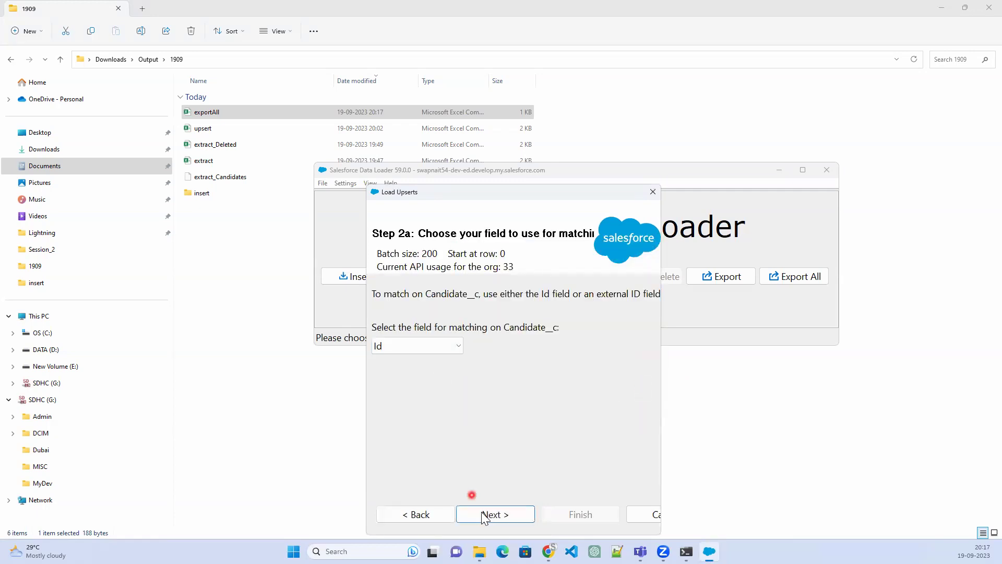
click(492, 515)
click(480, 293)
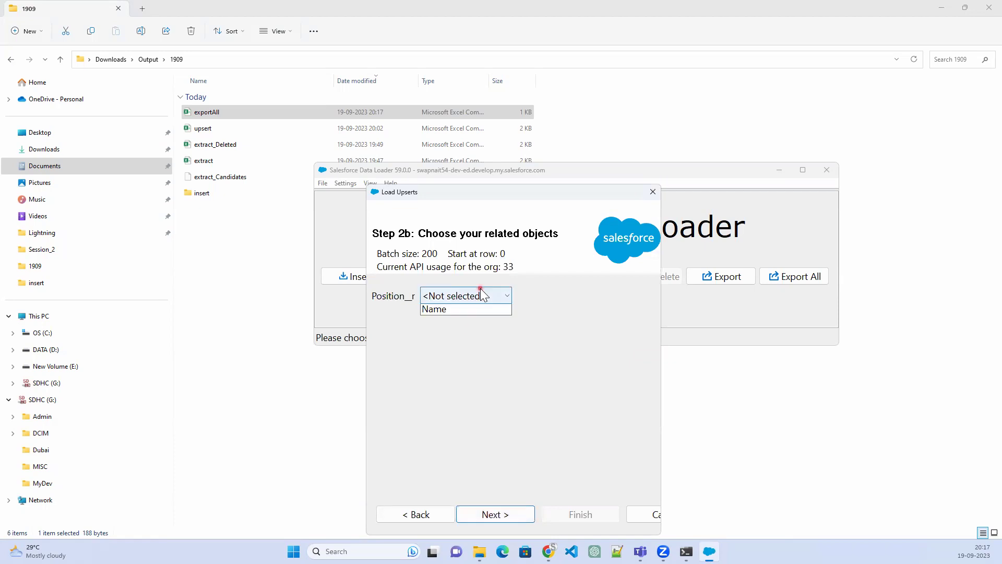
click(475, 324)
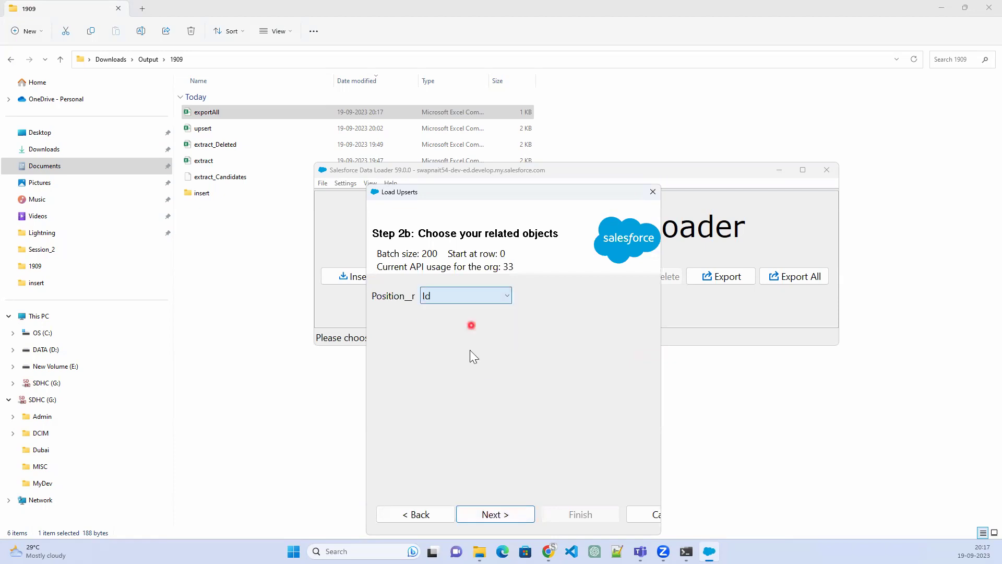
click(489, 517)
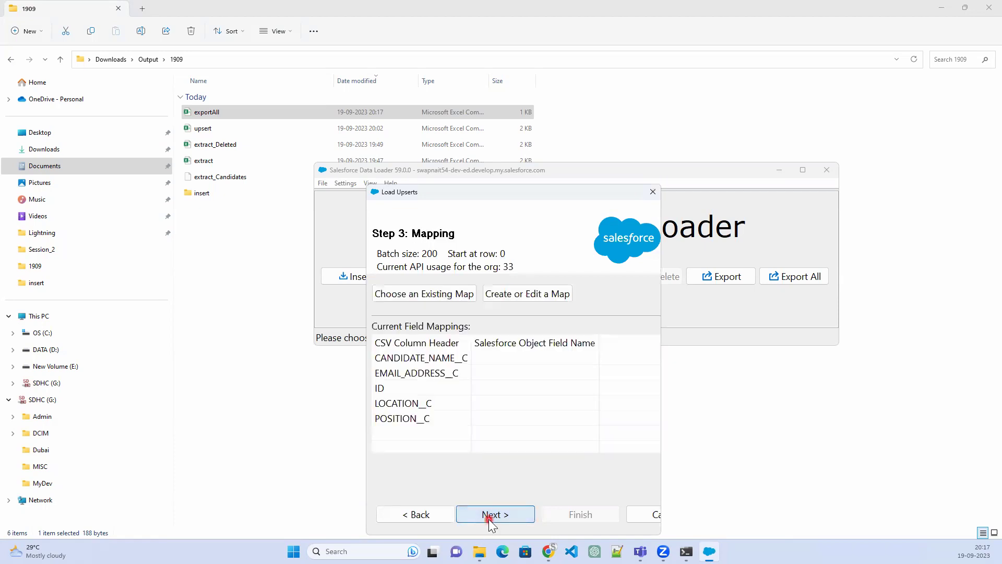
Auto-match fields, run the upsert, and dismiss the 'Failed to send request' error
click(528, 288)
click(544, 284)
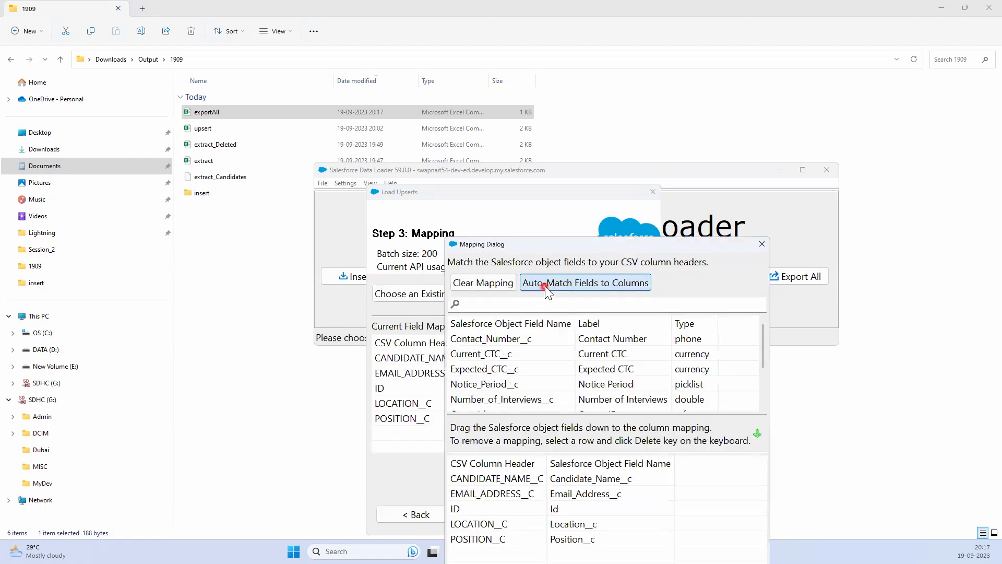
drag(583, 244, 585, 100)
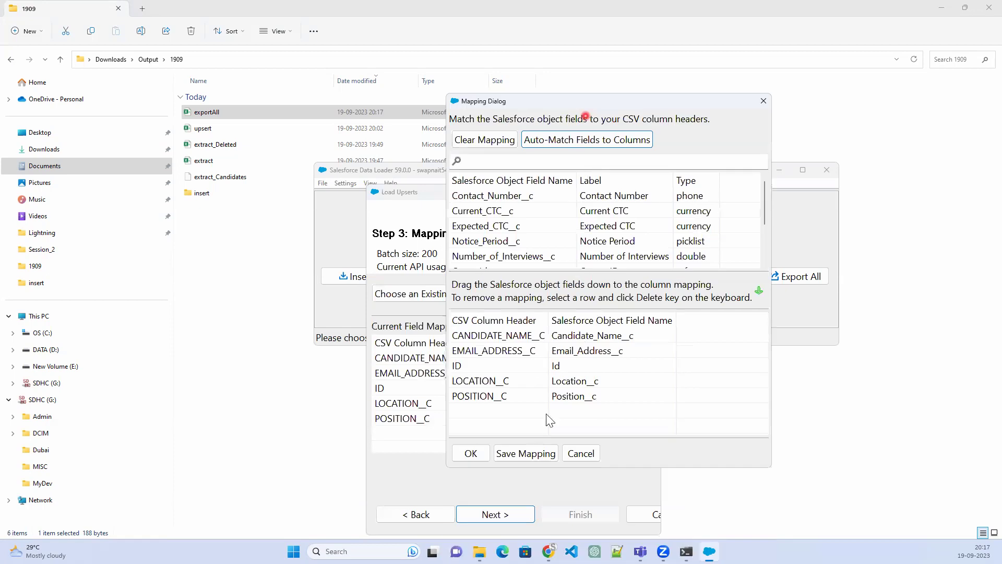
click(470, 453)
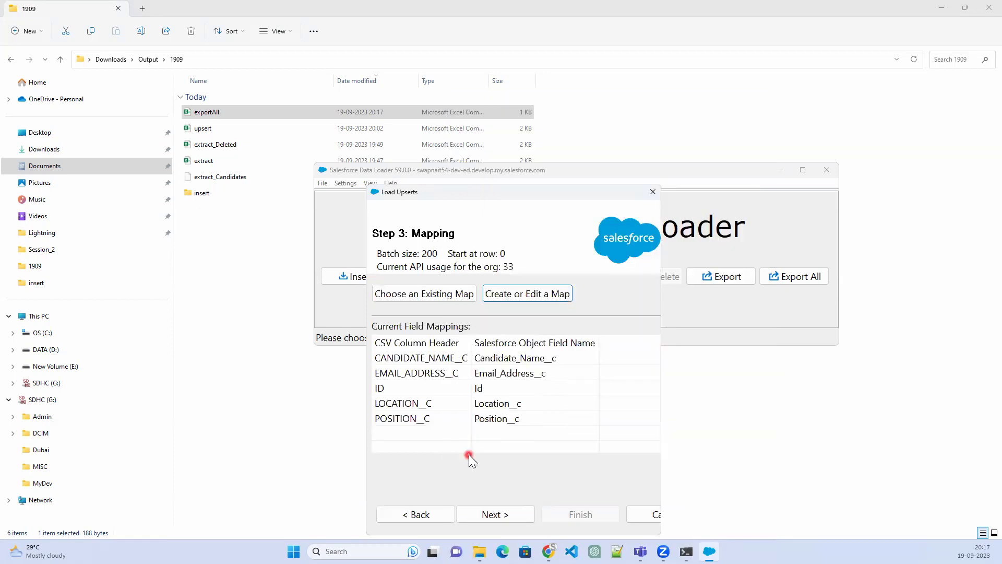
click(497, 514)
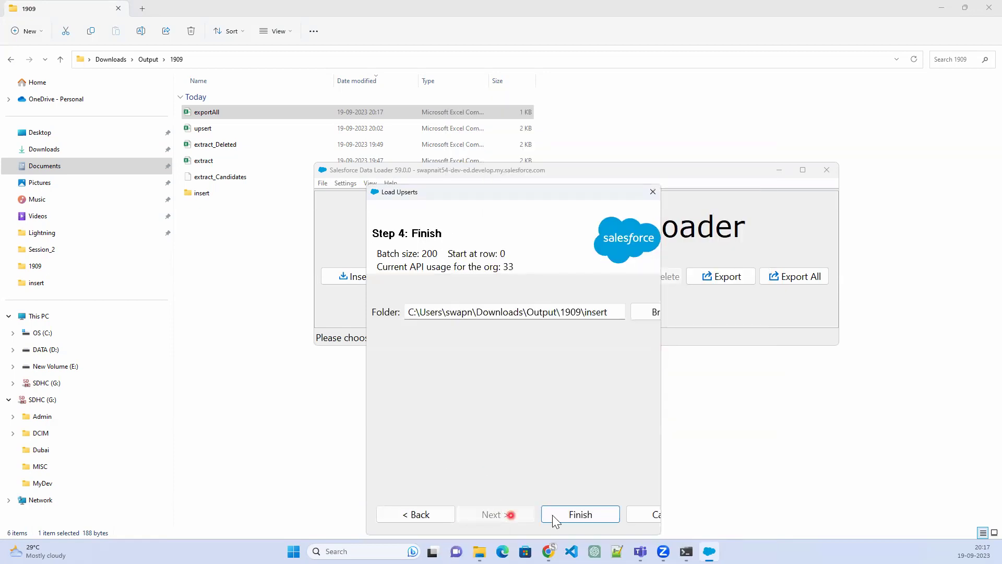
click(581, 516)
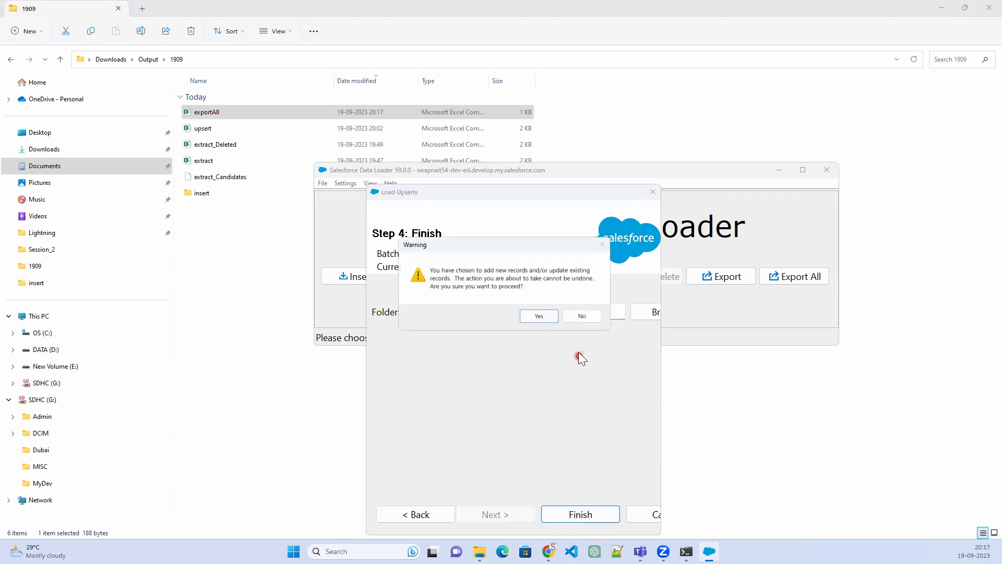
click(539, 316)
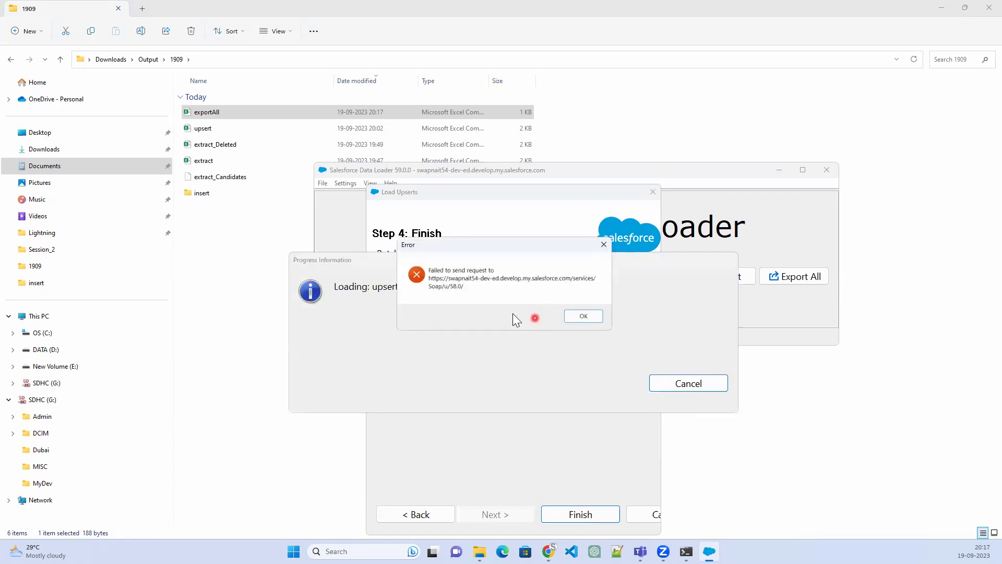
click(584, 315)
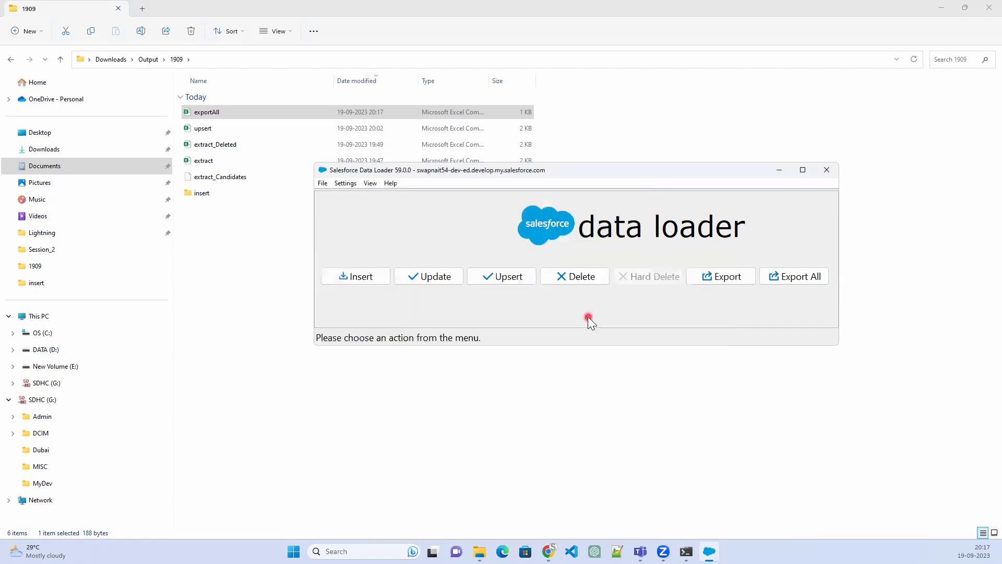
Start a new Candidate upsert with the exportAll CSV selected
click(508, 277)
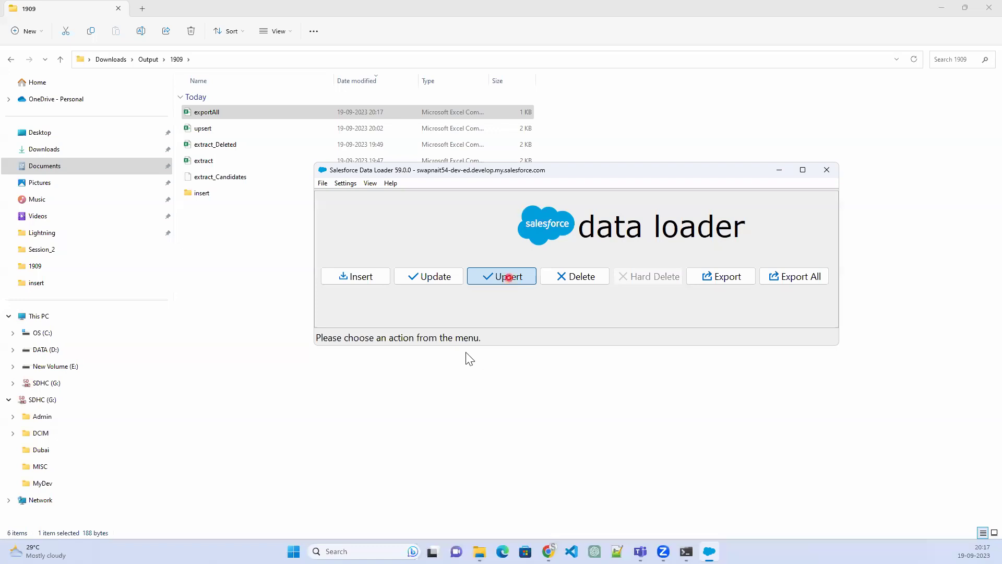
click(639, 476)
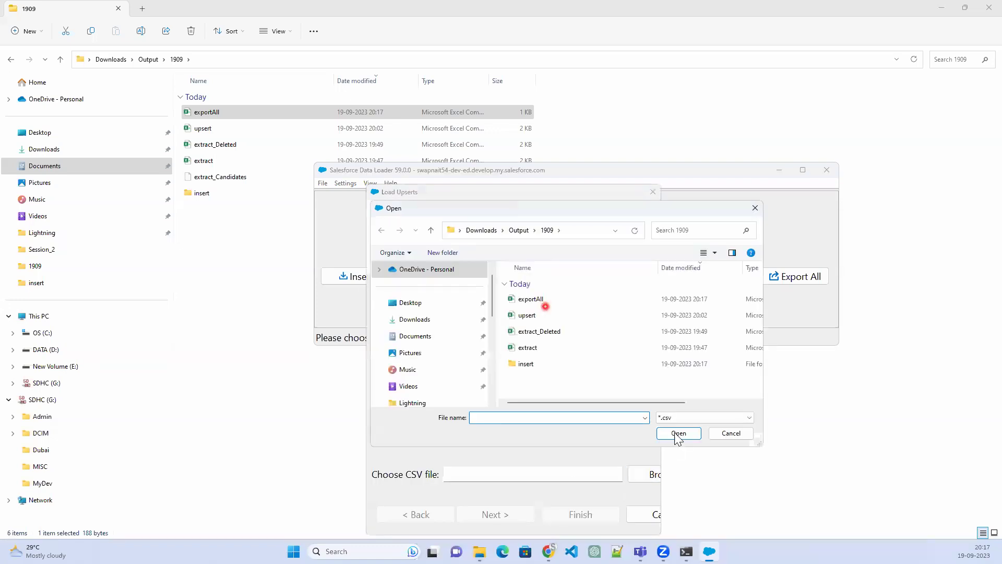
click(677, 433)
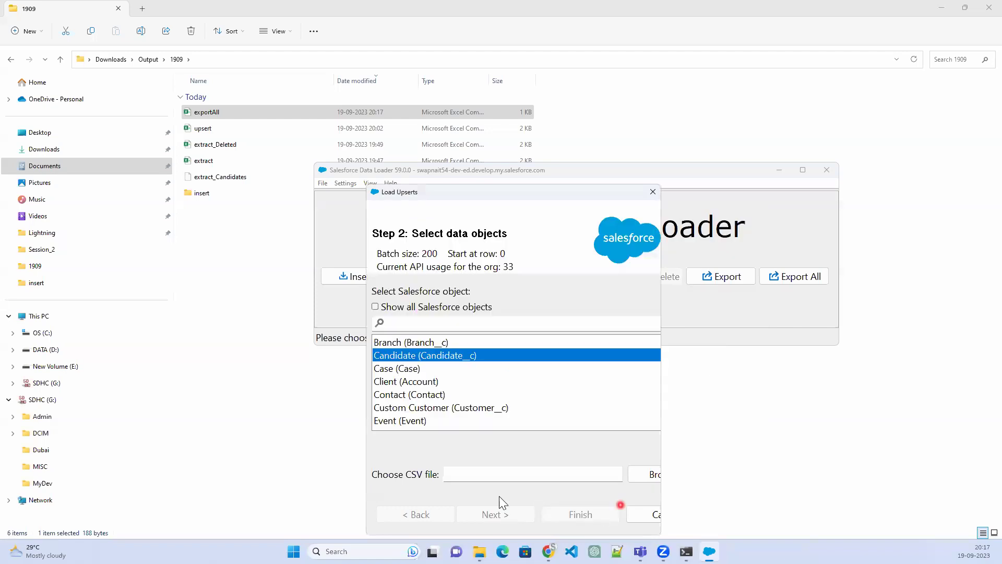
key(Return)
Match records on Name and link the Position relationship by Id
click(425, 349)
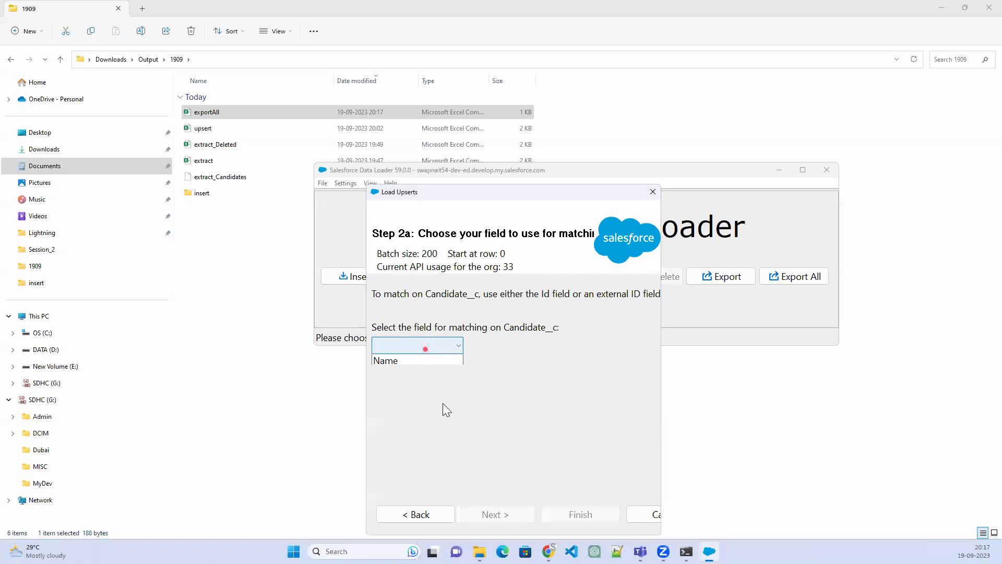
click(387, 360)
click(495, 514)
click(462, 318)
click(486, 515)
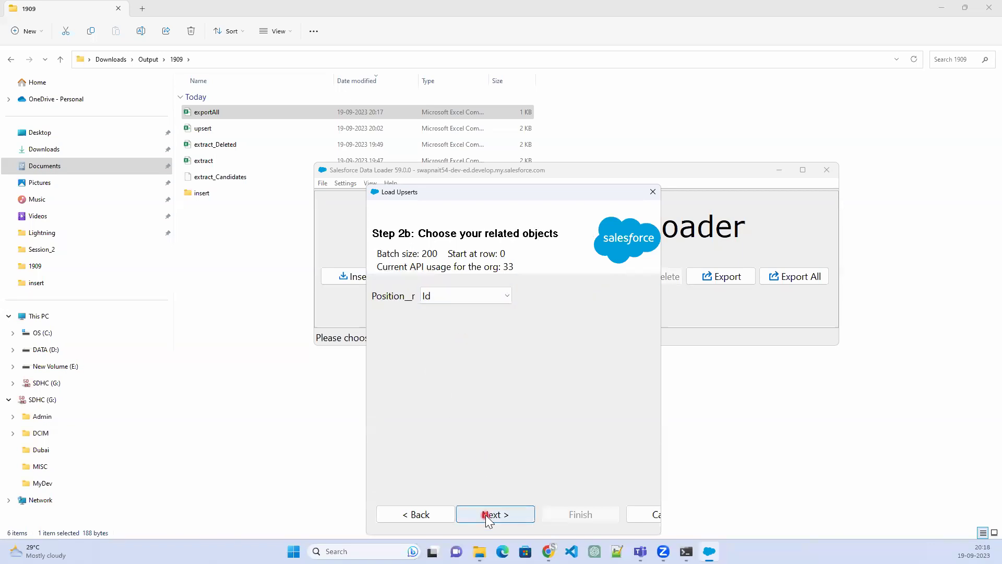
Auto-match the field mappings and run the upsert, yielding 1 success and 1 error
click(519, 294)
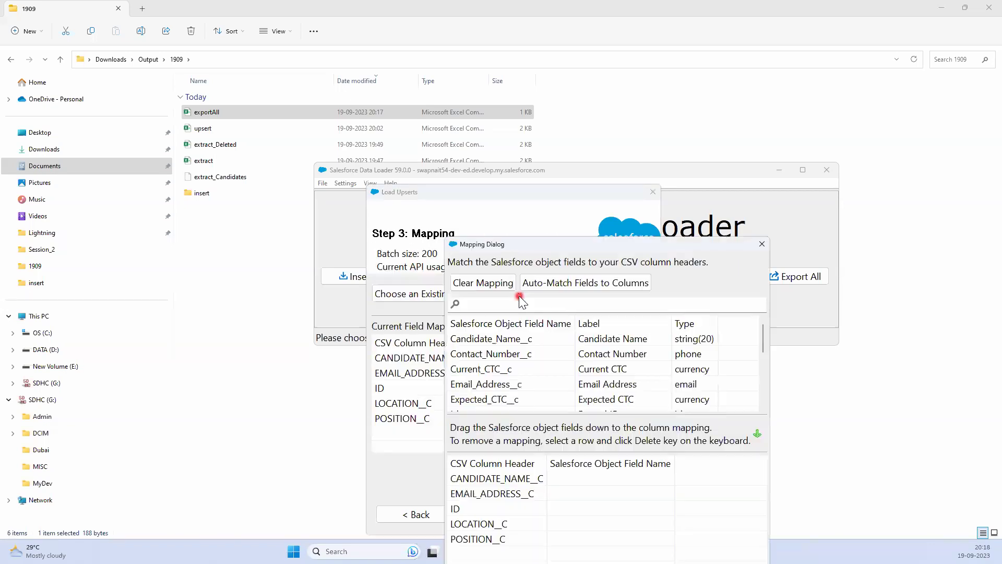
click(585, 281)
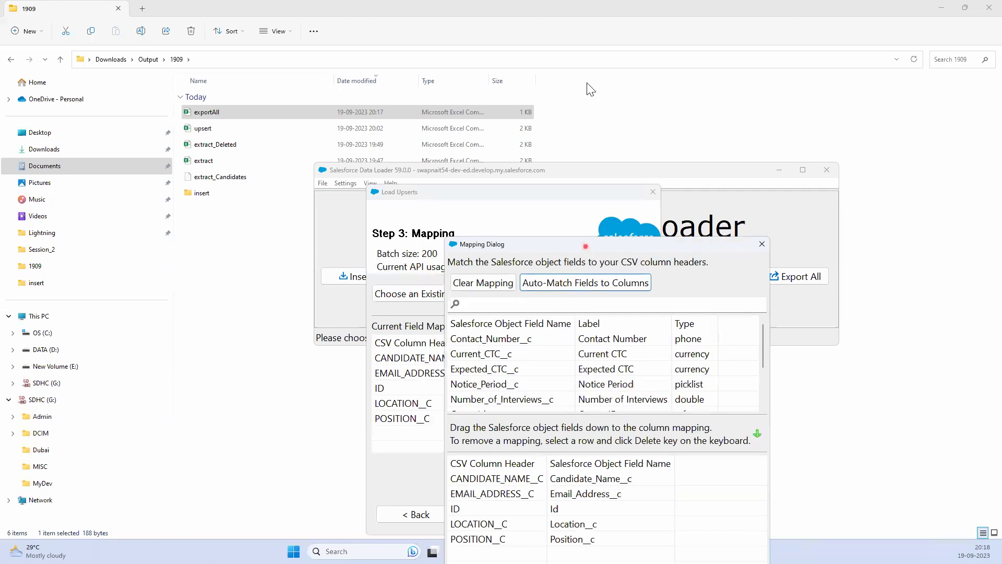
click(475, 437)
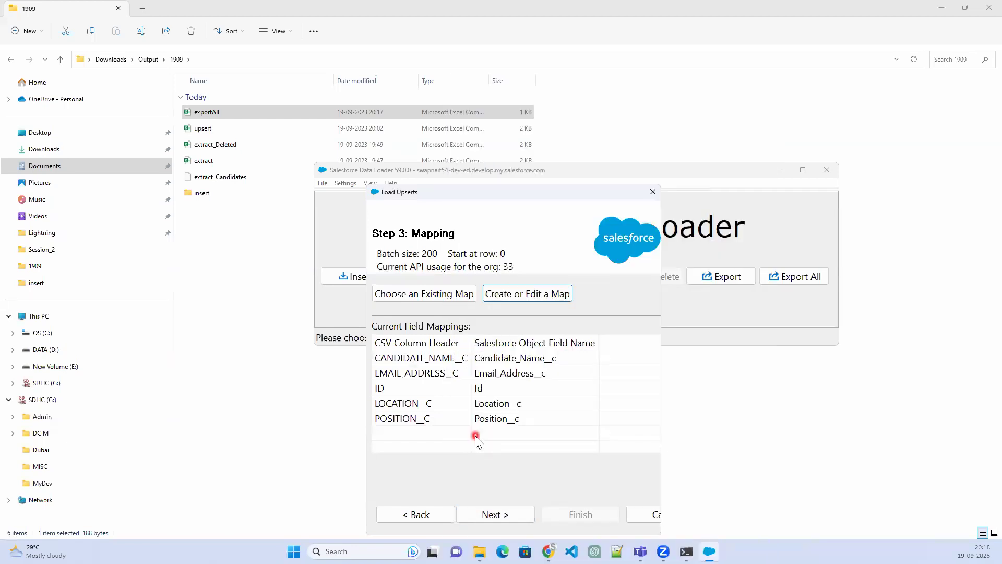
click(490, 516)
click(563, 515)
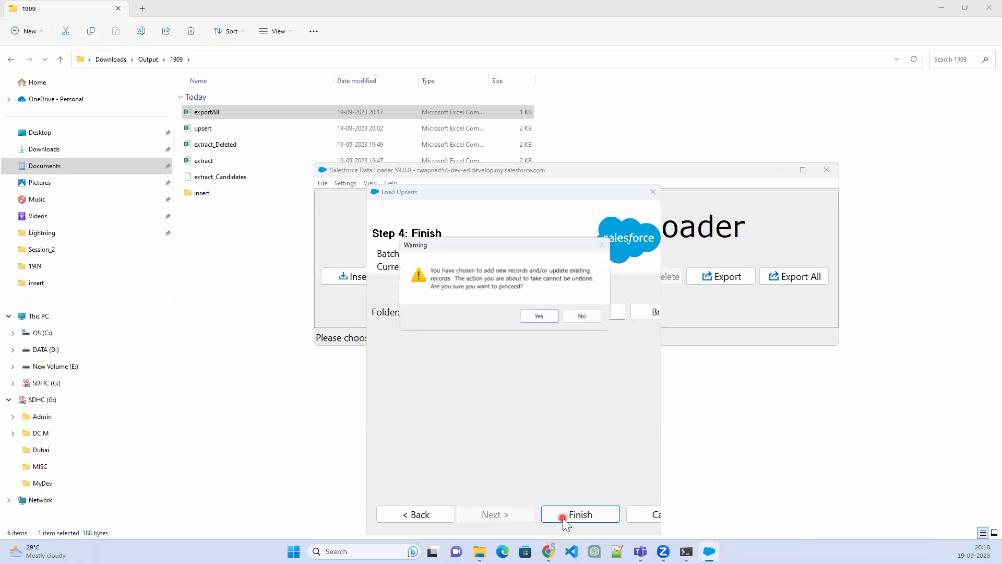
click(540, 316)
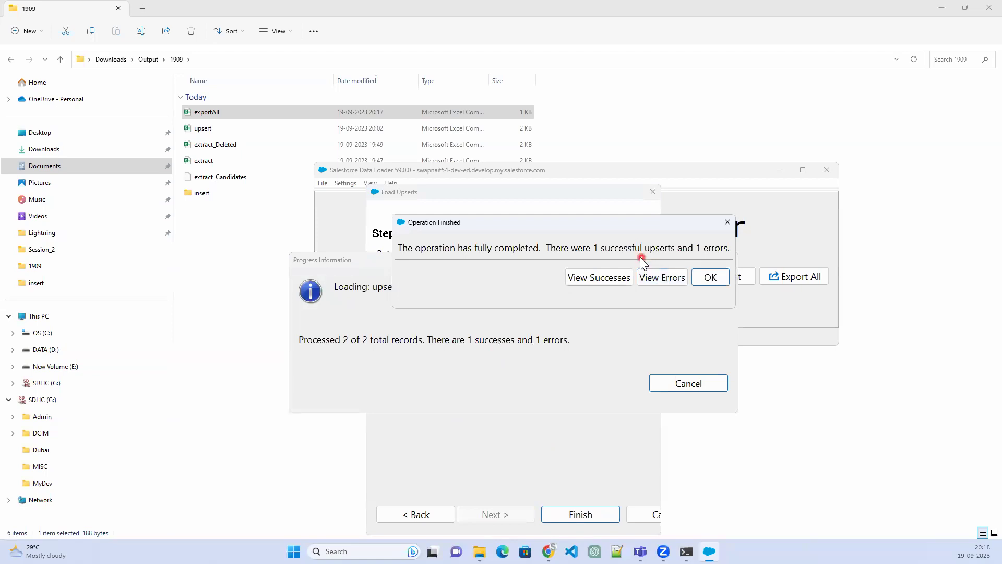
Review the failed row's incorrect-type-id error and close the results
click(670, 280)
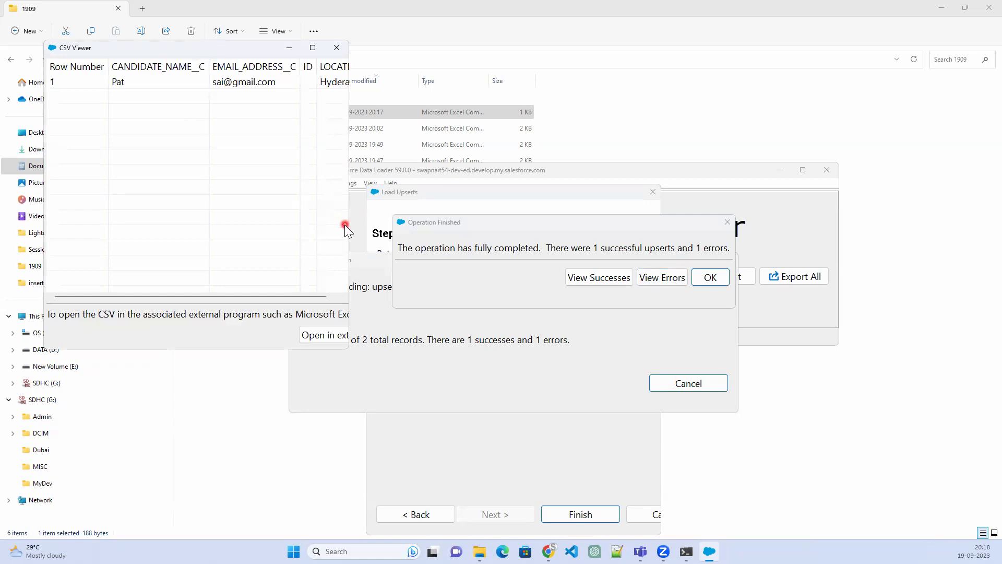
drag(349, 232, 860, 232)
click(599, 84)
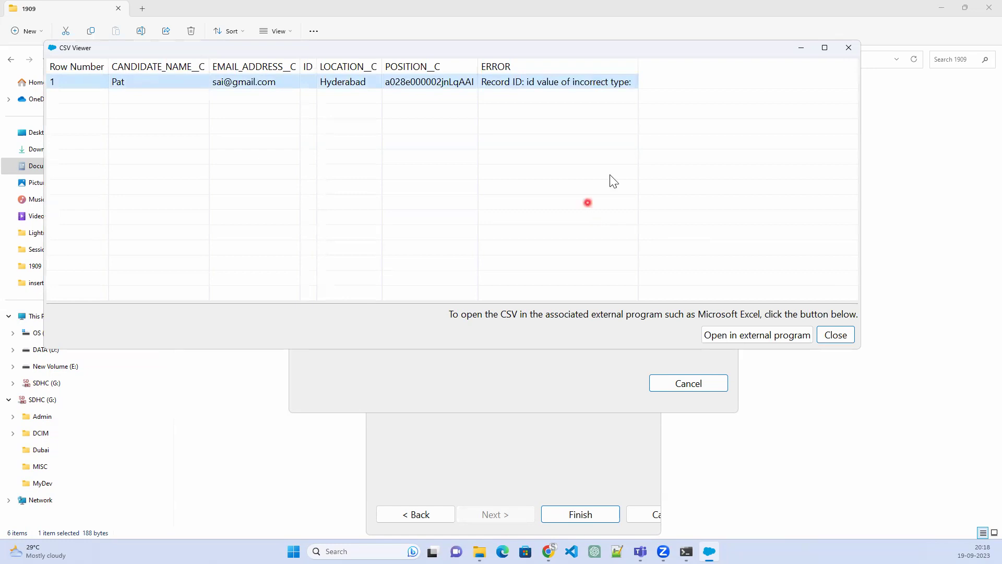
click(854, 52)
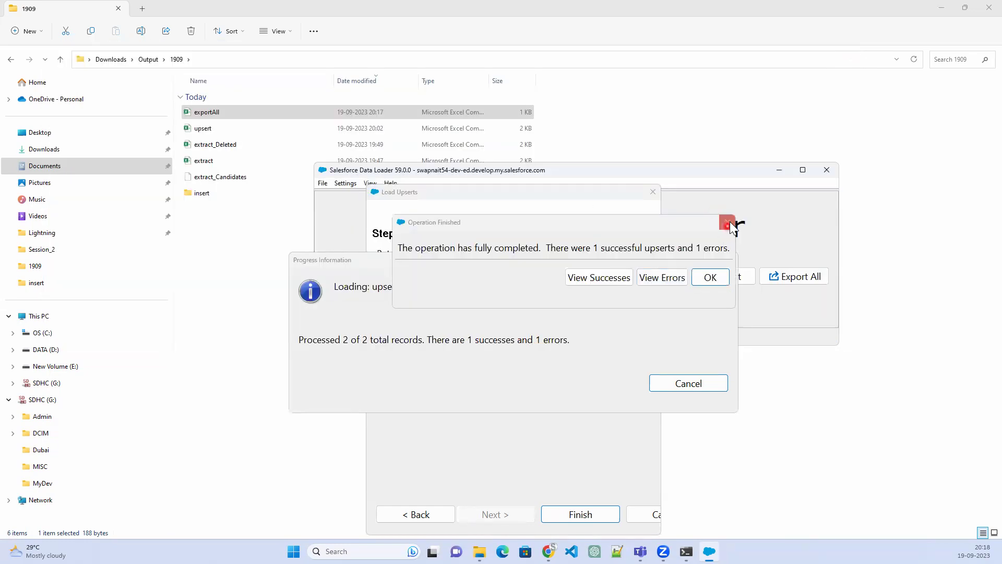
click(729, 223)
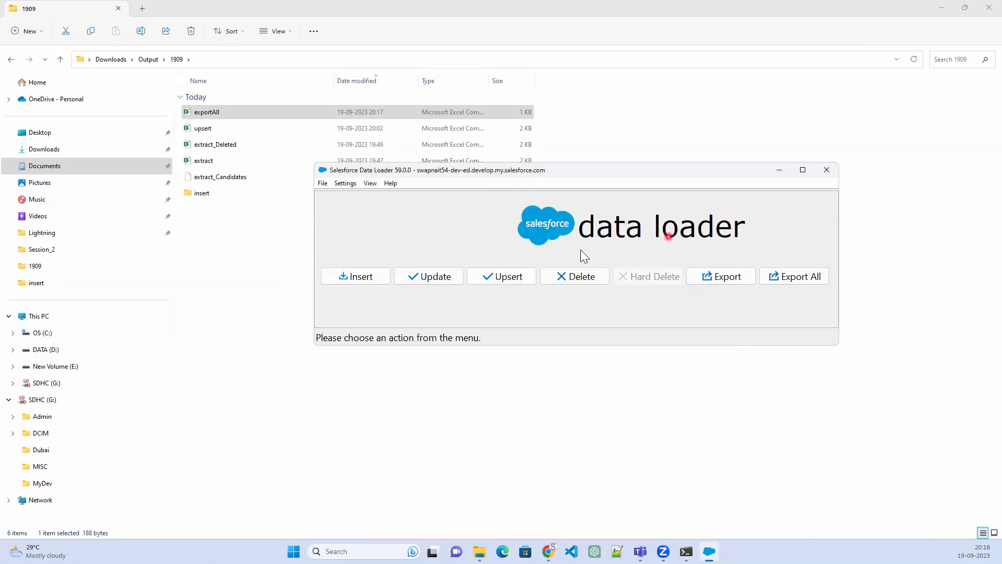
Start a new upsert on the Candidate object using the exportAll CSV file
click(504, 281)
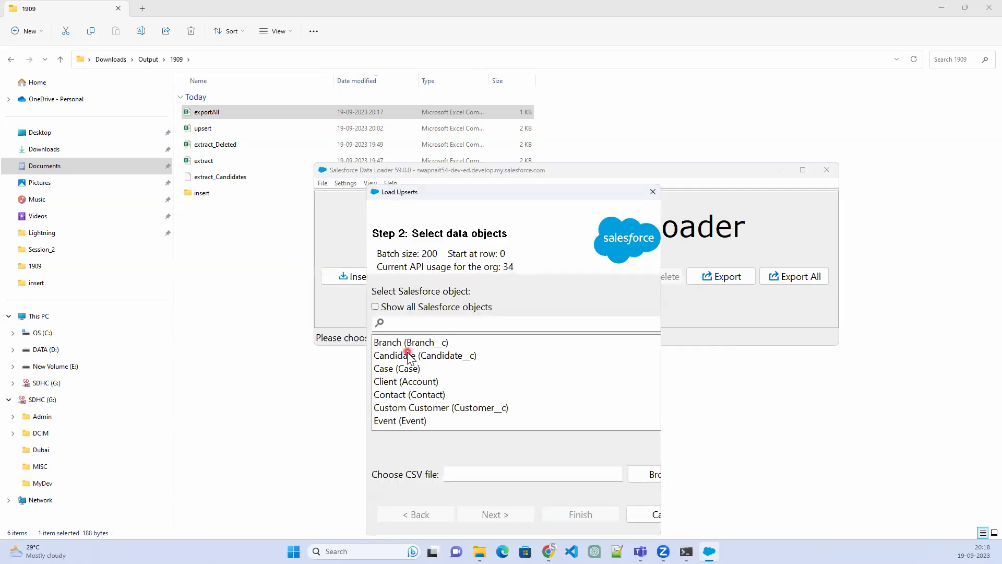
click(420, 355)
click(642, 475)
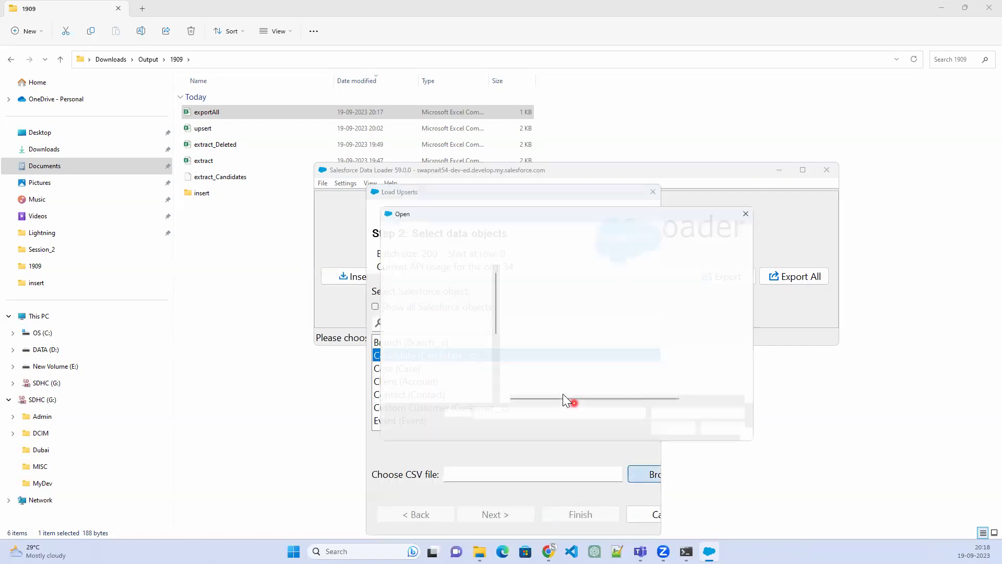
click(534, 301)
click(678, 434)
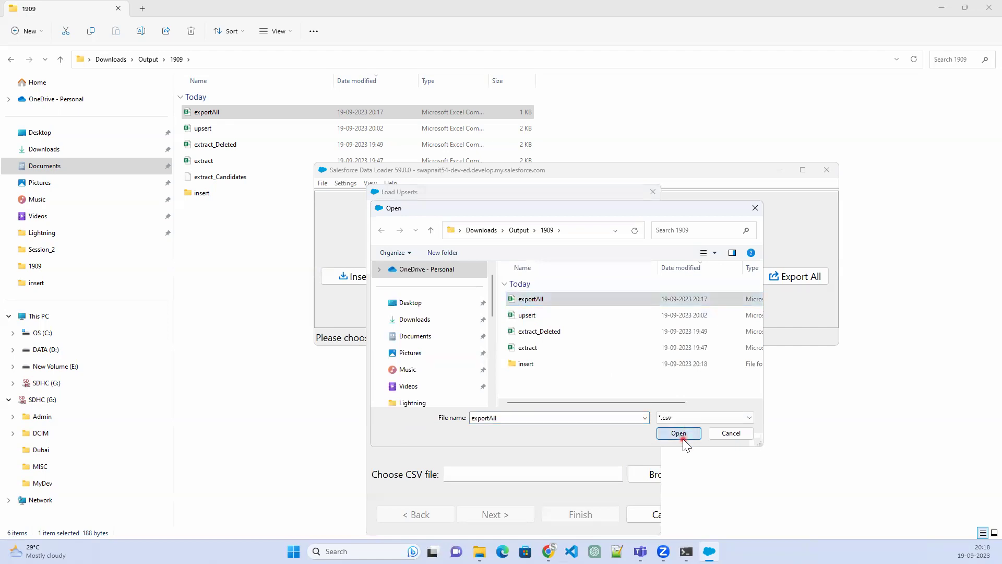
click(502, 515)
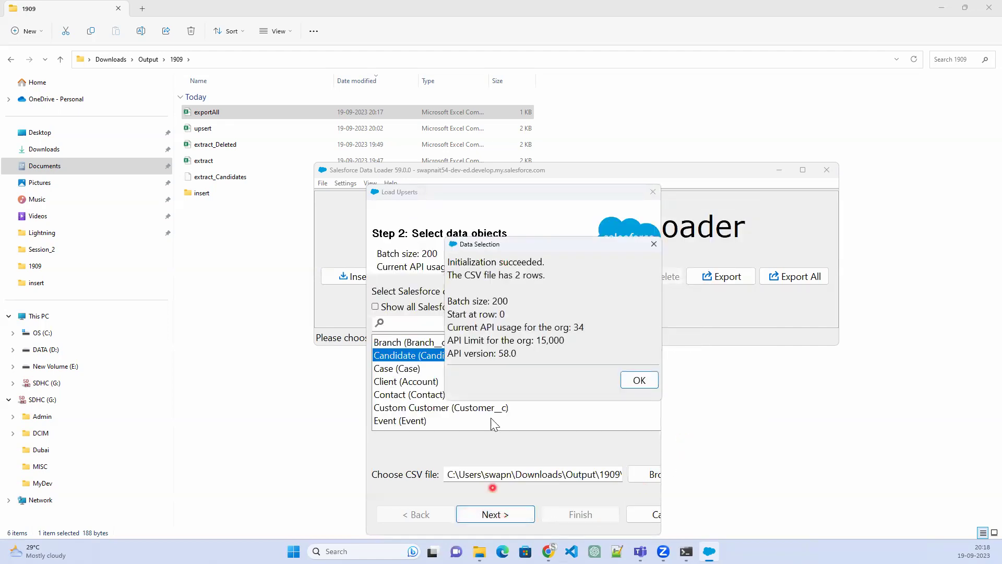
click(639, 380)
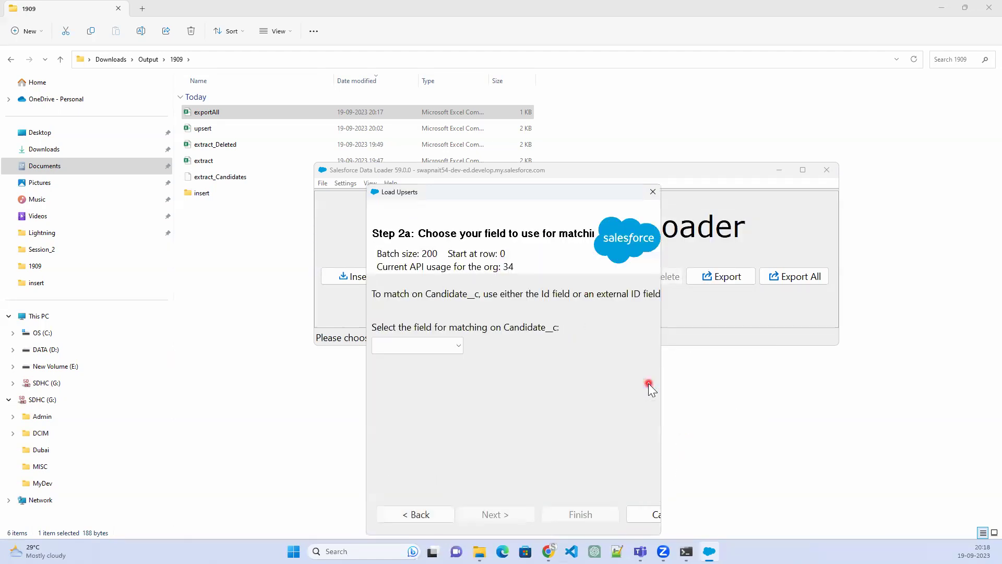
Match records on Name and match the Position relationship by Id
click(416, 347)
click(422, 375)
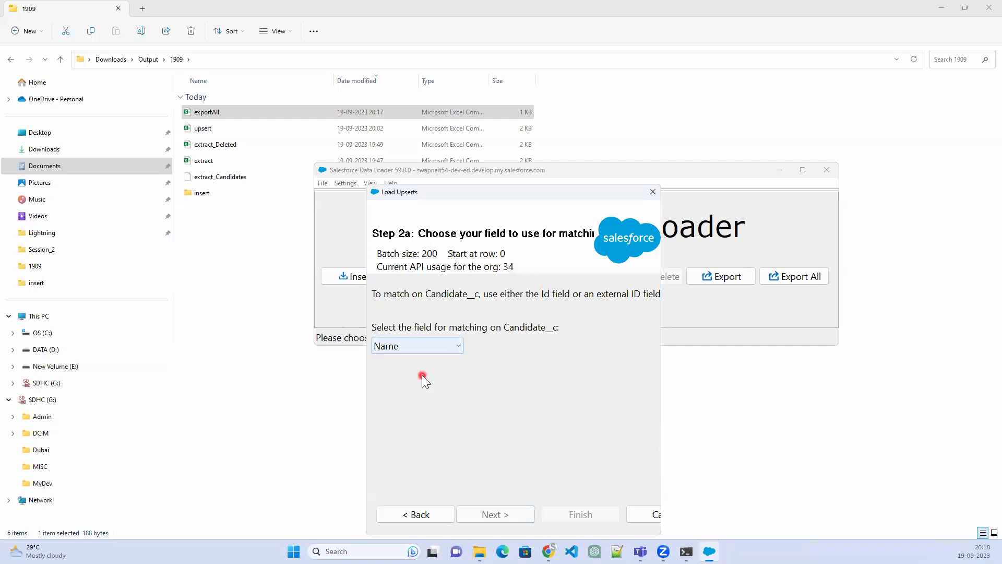
click(498, 515)
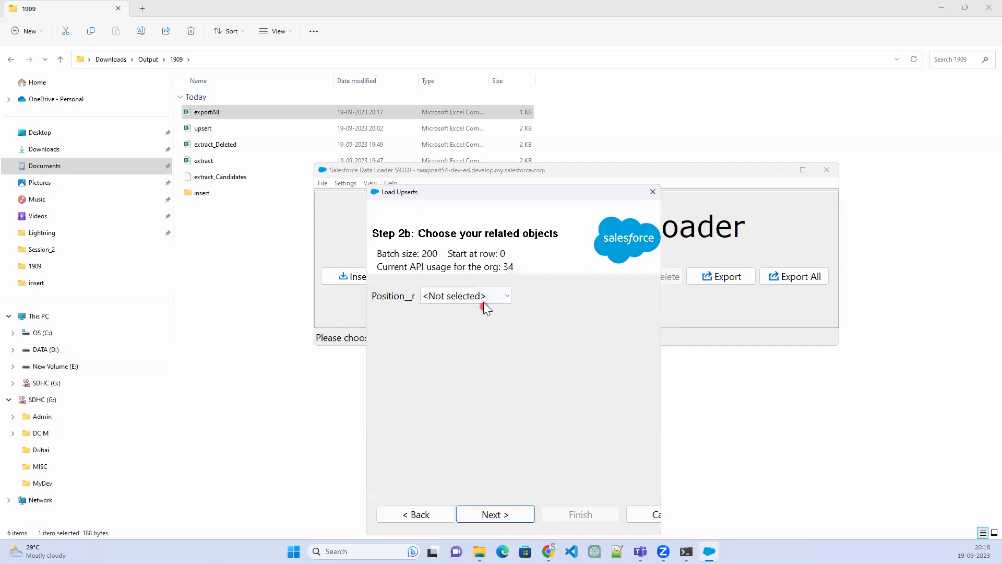
click(484, 301)
click(462, 323)
click(497, 515)
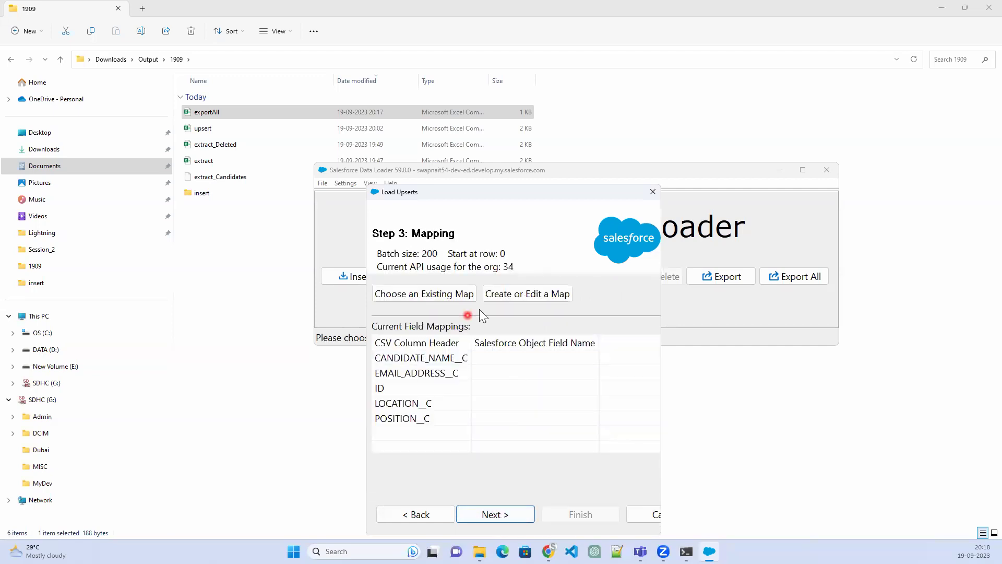
Auto-match the CSV columns to Salesforce fields and accept the mapping
click(520, 294)
click(582, 288)
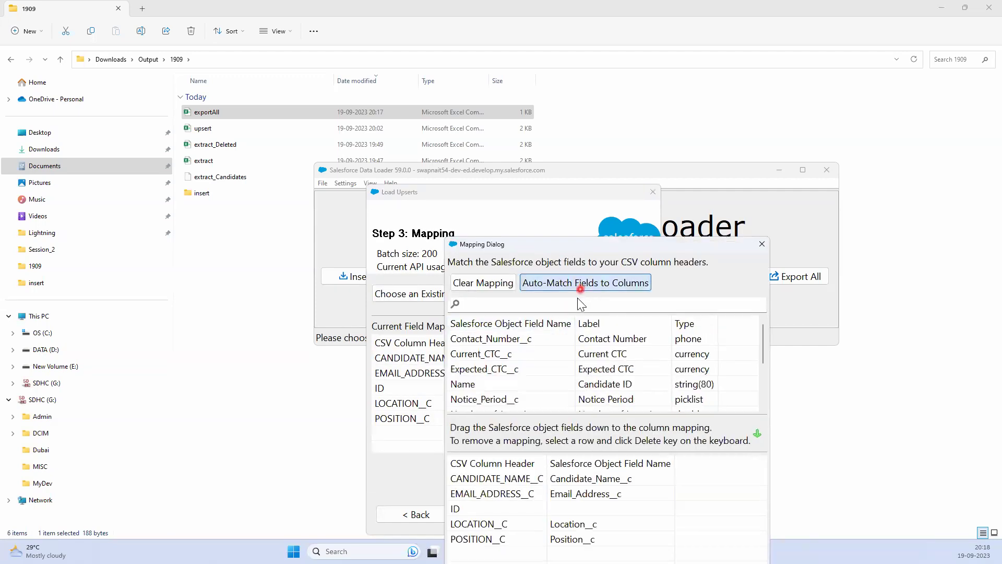
drag(584, 241, 624, 117)
click(518, 472)
click(495, 515)
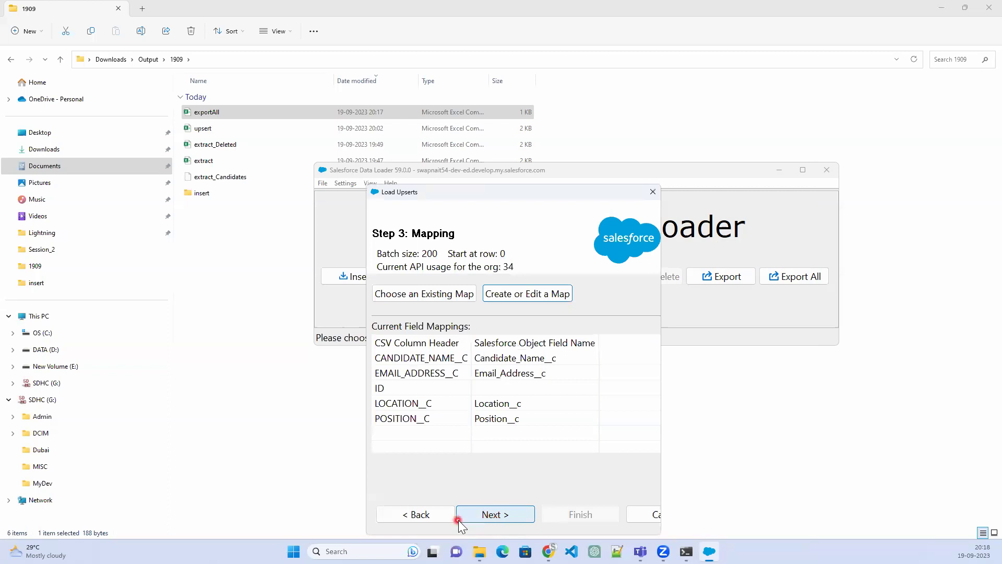
Run the upsert, read the ERROR column for both failed records, then close Data Loader
click(574, 514)
click(541, 313)
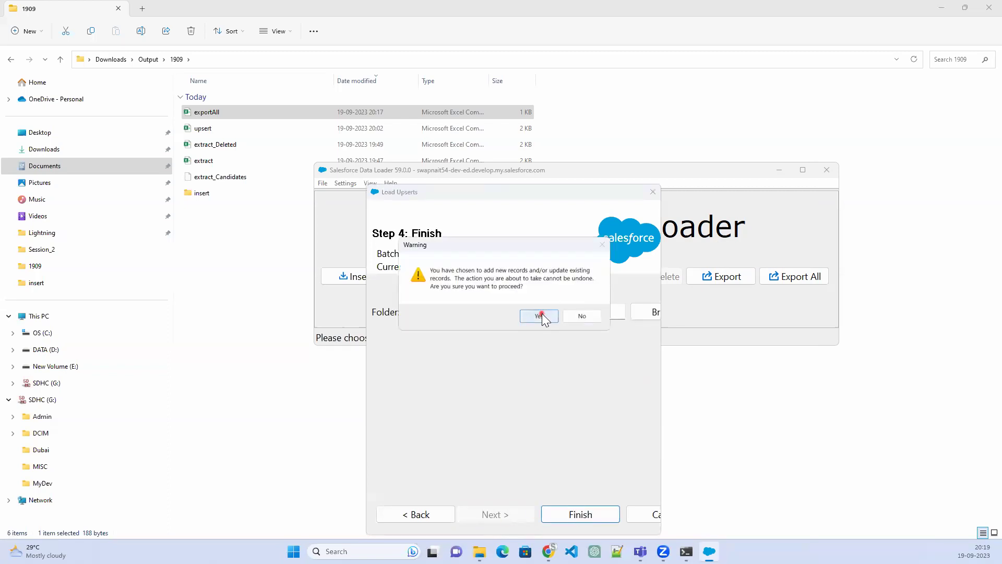
click(657, 281)
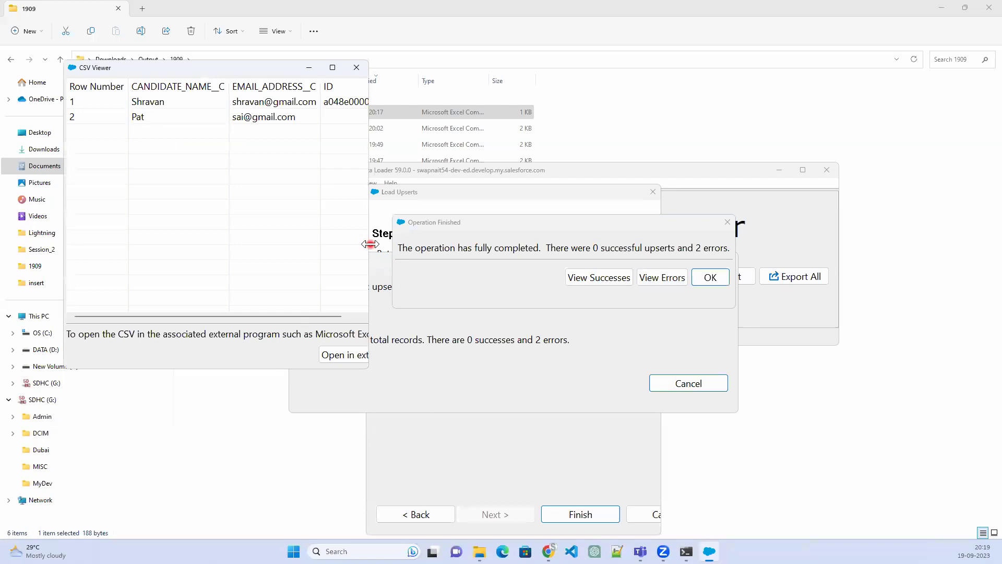
drag(370, 244, 759, 244)
click(647, 103)
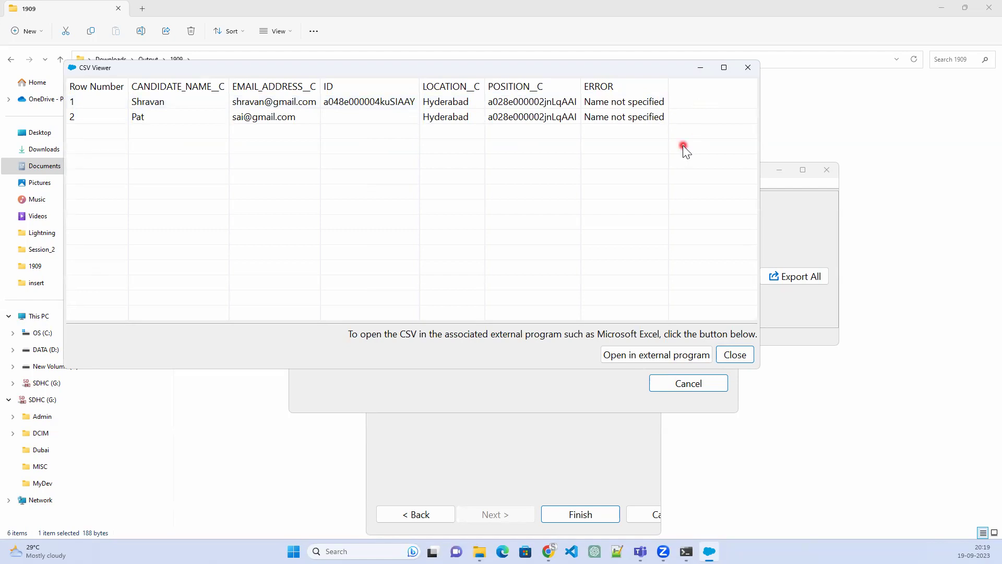
click(753, 71)
click(727, 222)
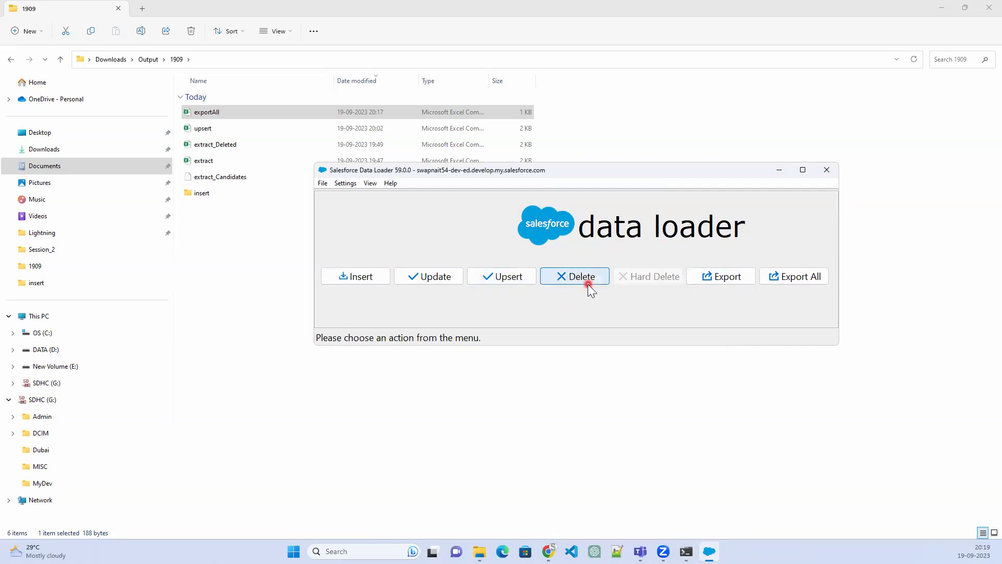
click(826, 170)
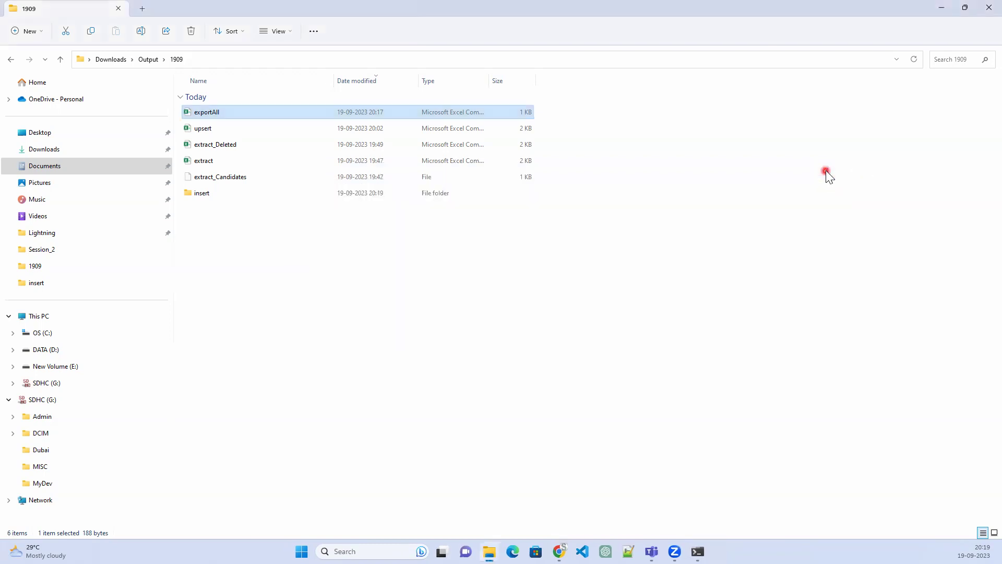
Open the Workbench login page in a new browser tab
click(942, 8)
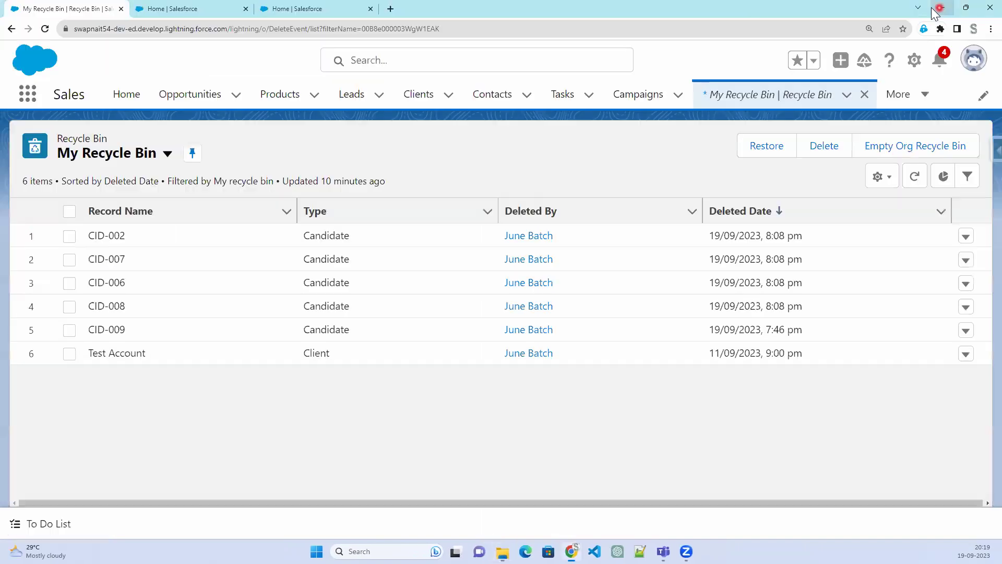
click(388, 10)
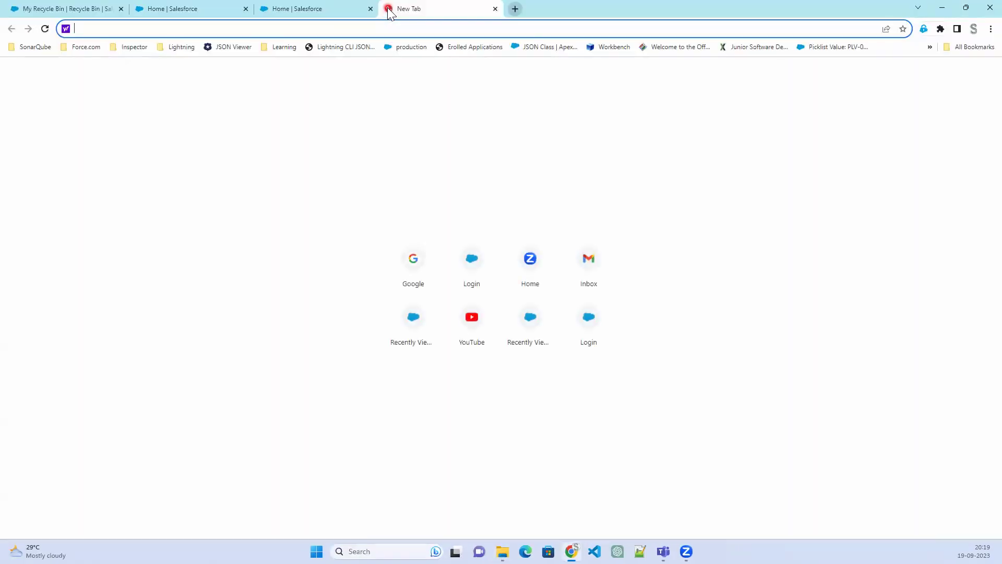
text(w)
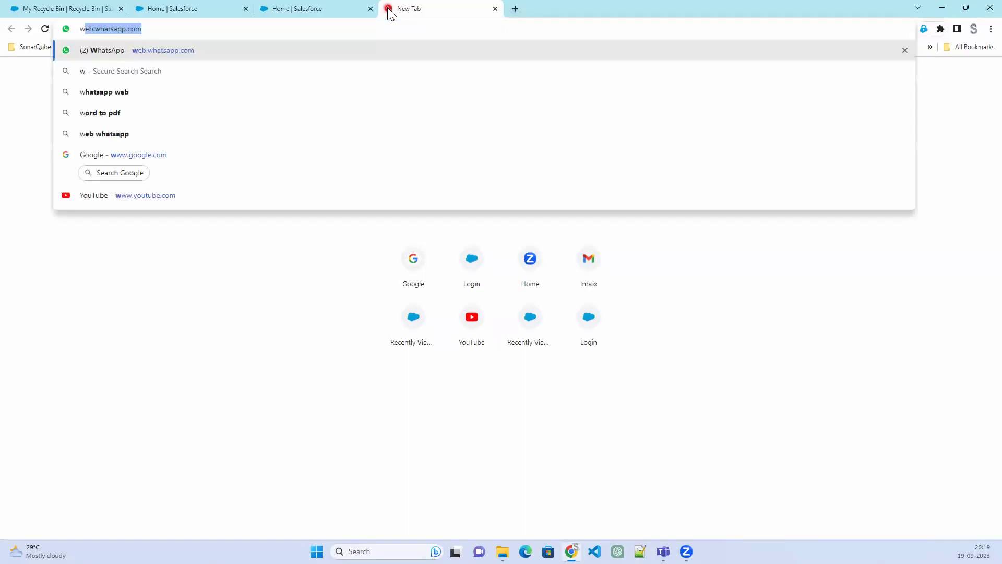
text(orkbench)
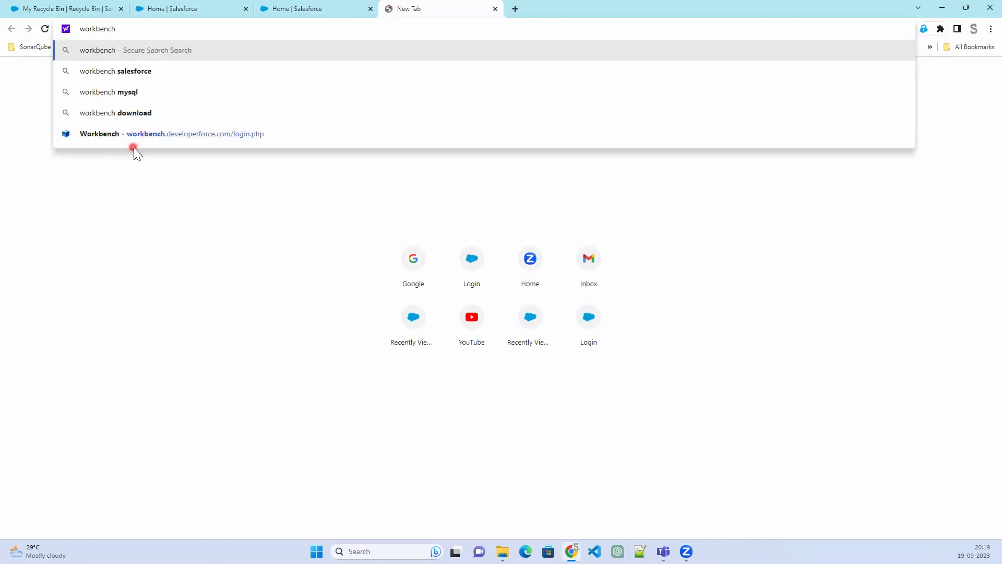
click(149, 135)
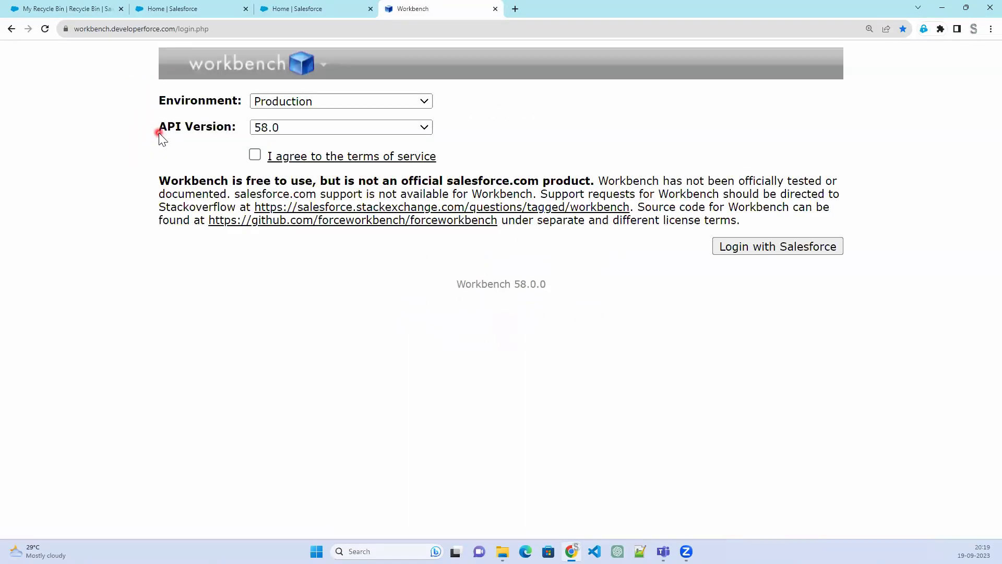
click(235, 33)
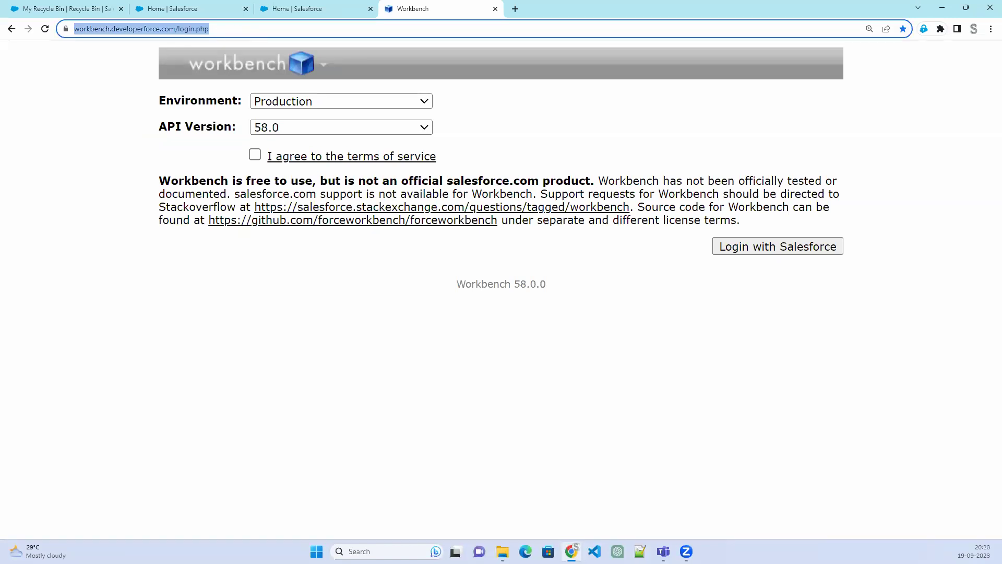
key(alt+Tab)
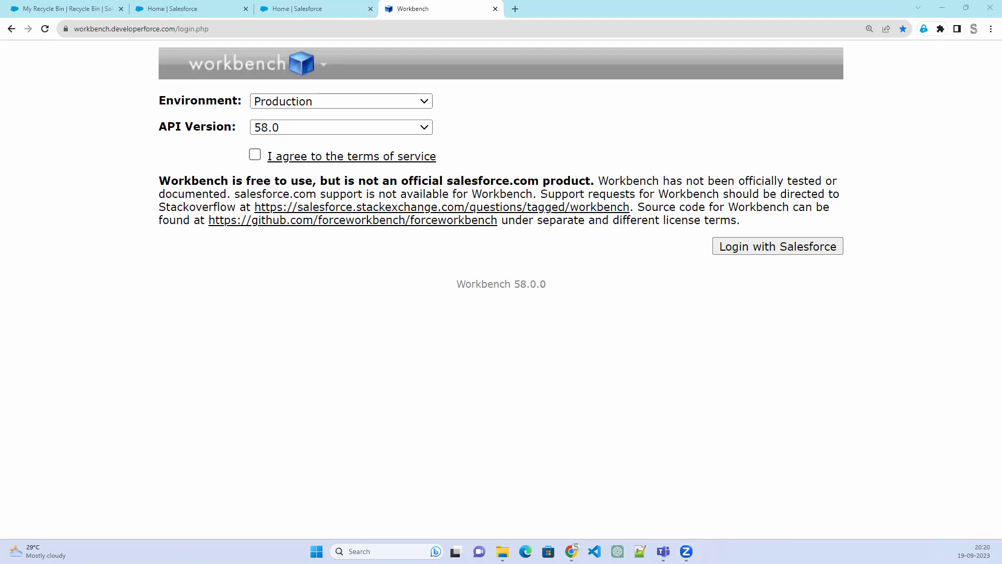
Agree to the terms, log in with Salesforce and allow Workbench access to the org
click(254, 155)
click(745, 251)
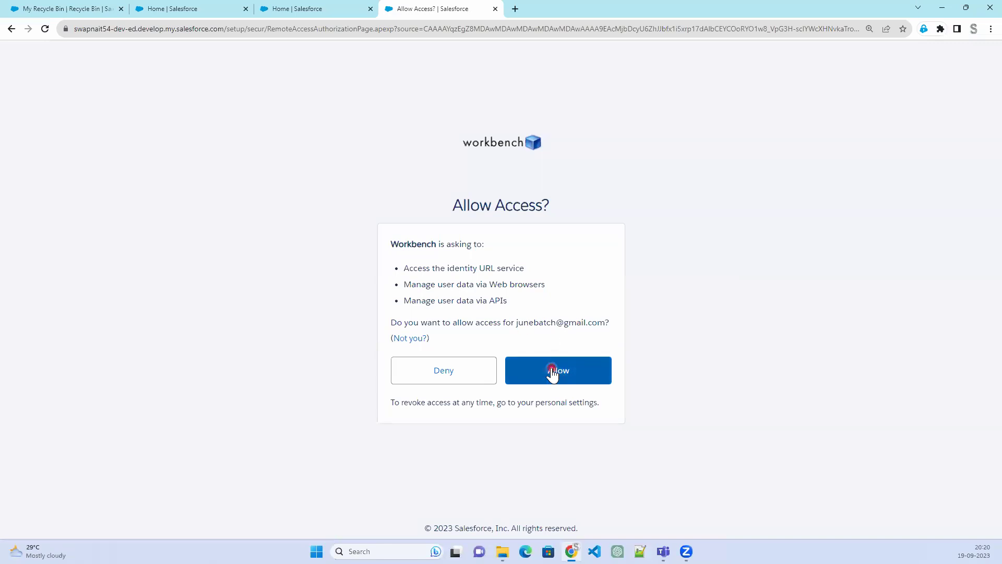
click(552, 371)
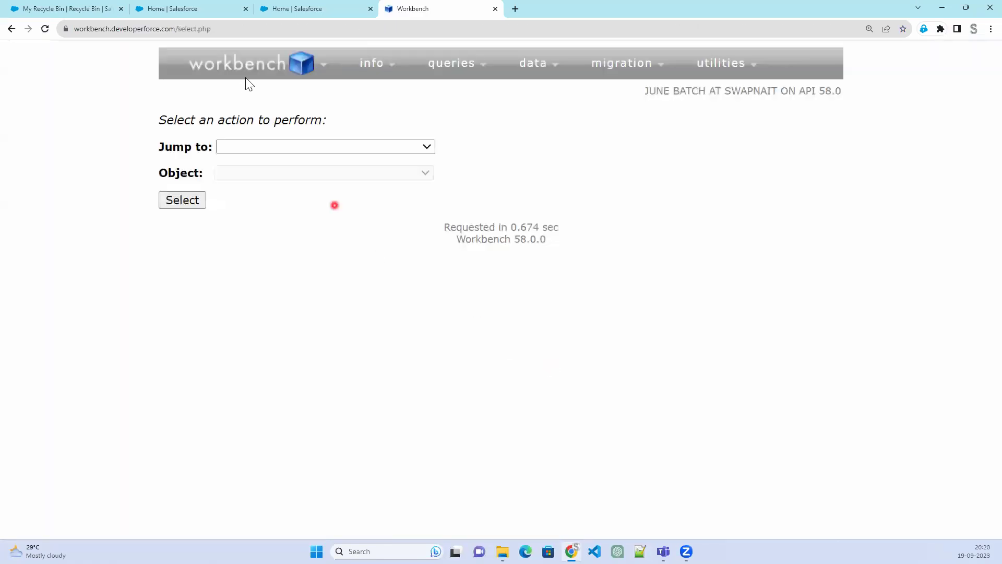
mouse_move(246, 74)
In the SOQL query builder, choose Hiring_Manager__c as the query object
mouse_move(646, 102)
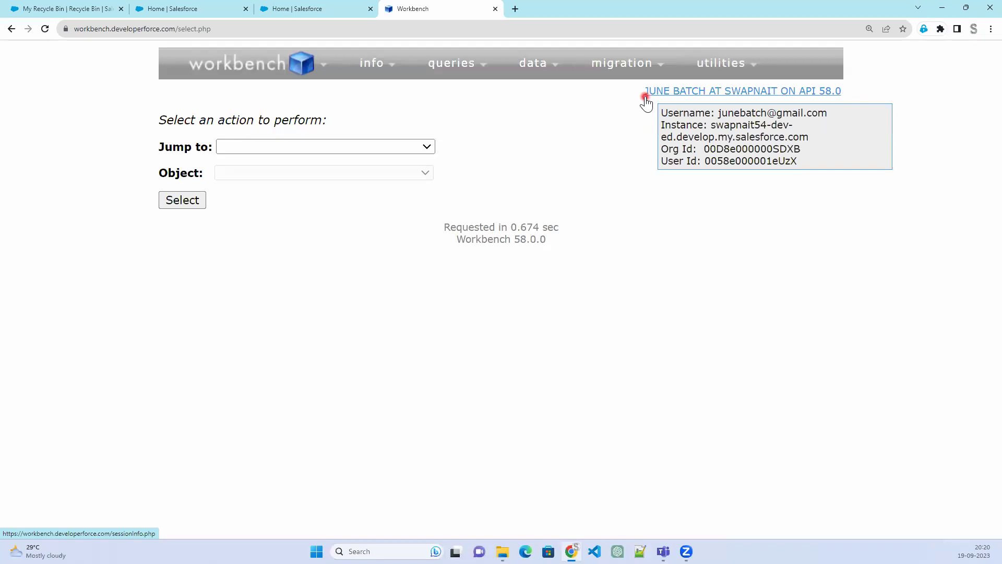
mouse_move(545, 73)
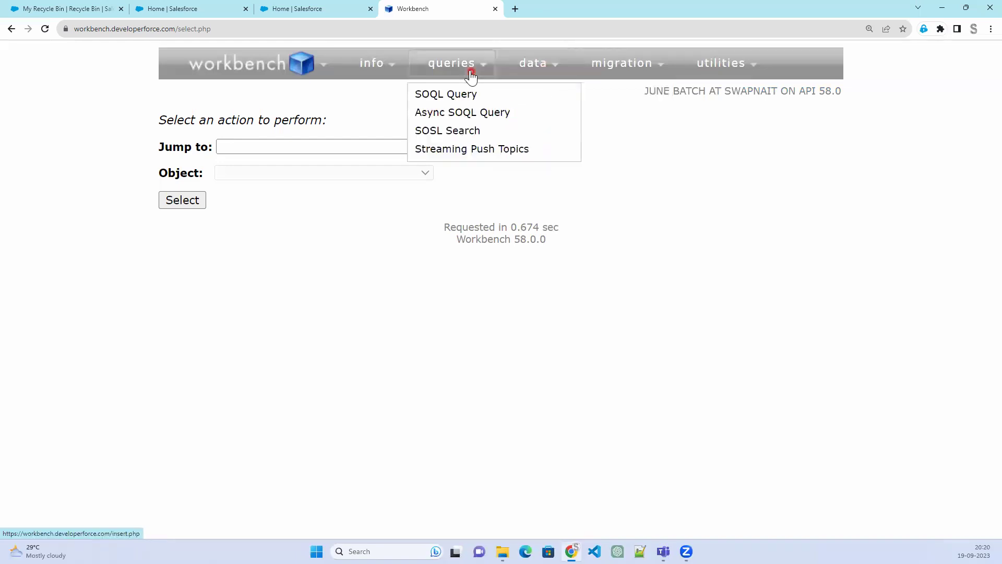
mouse_move(422, 64)
click(440, 97)
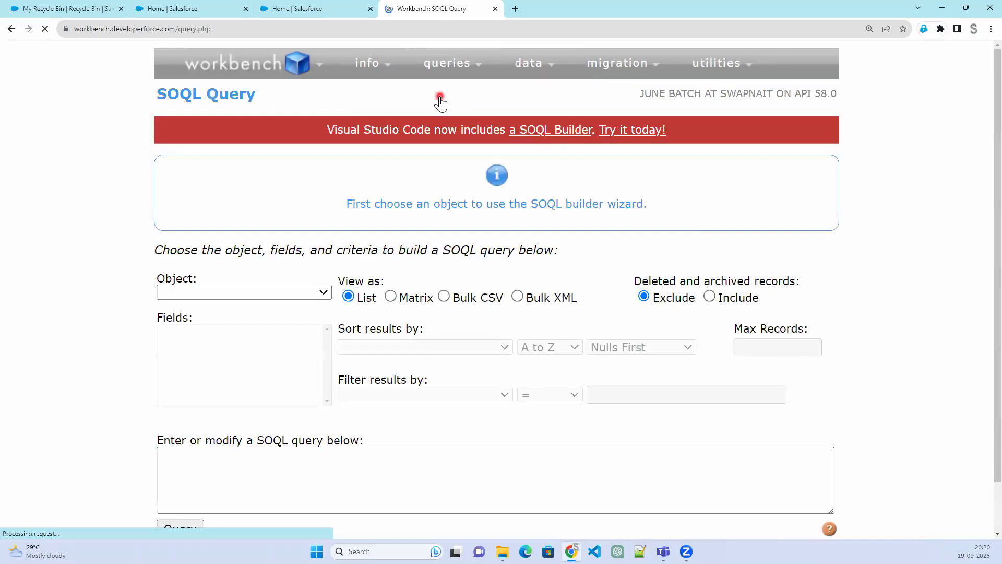
click(298, 291)
scroll(279, 209, down, 15)
scroll(274, 247, down, 20)
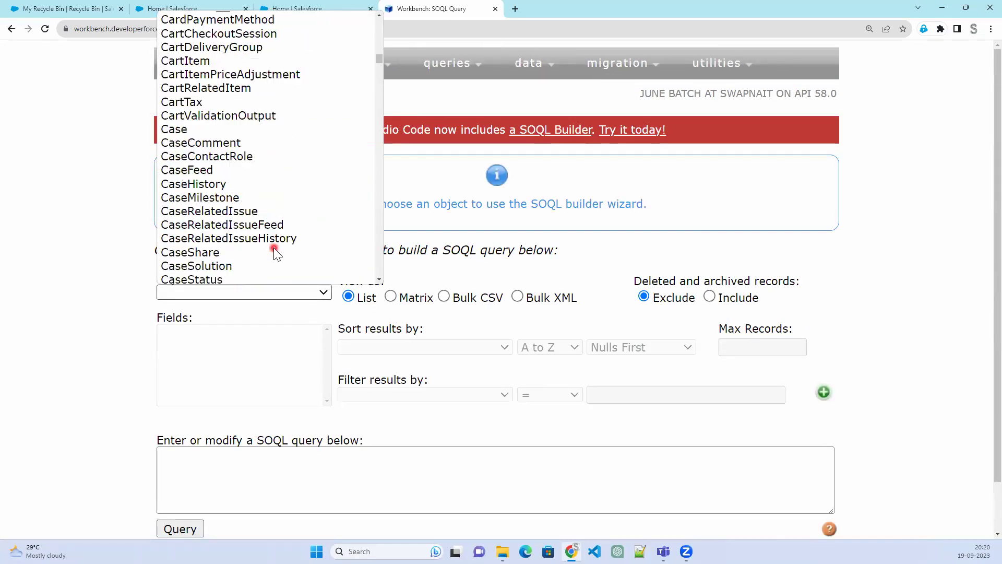
scroll(274, 248, down, 8)
scroll(273, 249, down, 20)
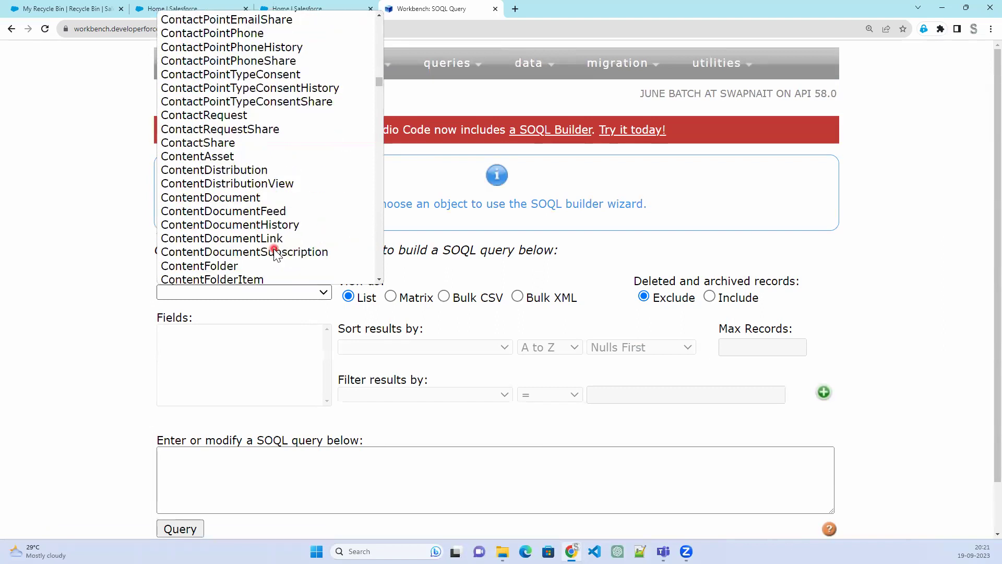
scroll(273, 249, down, 13)
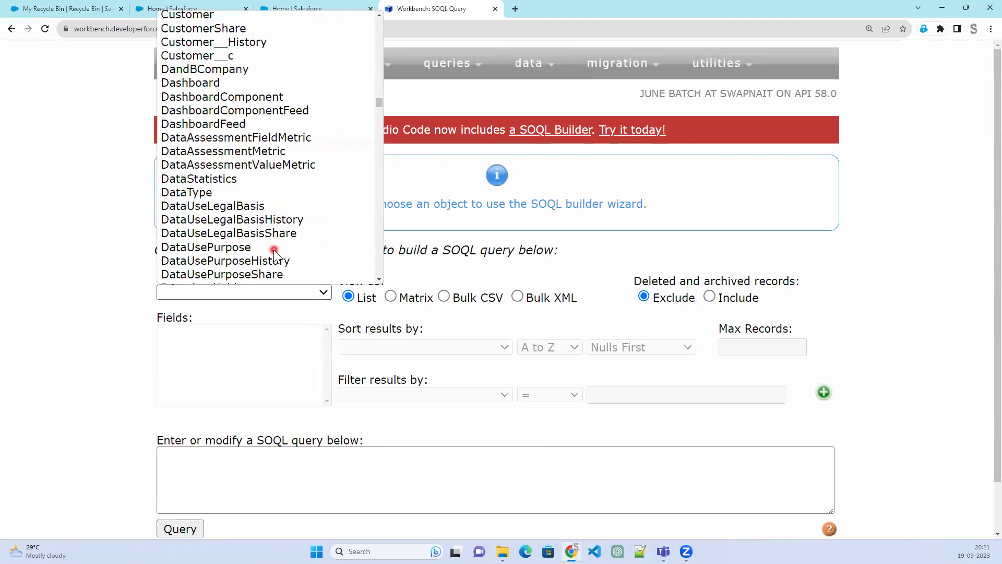
scroll(273, 250, down, 20)
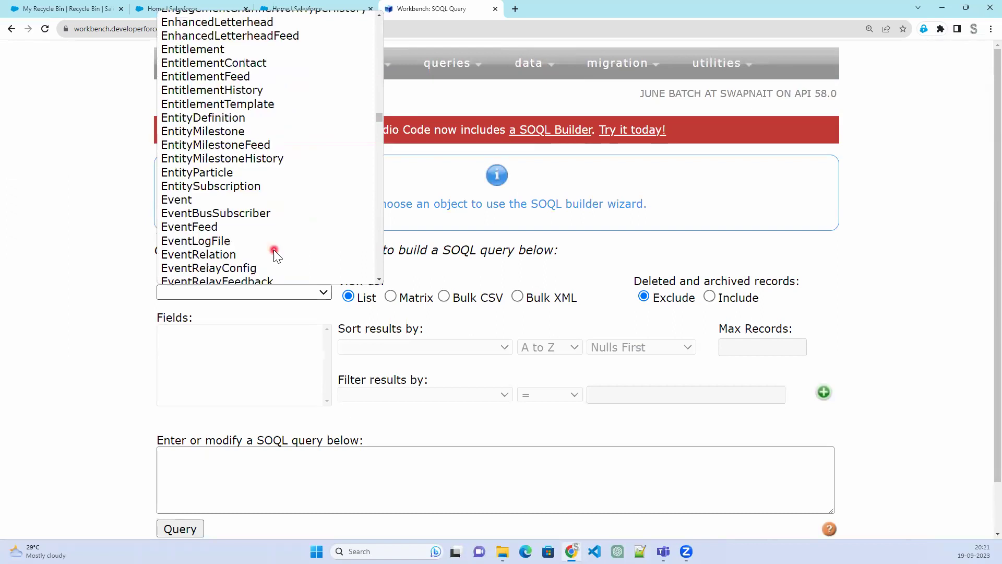
scroll(274, 250, down, 11)
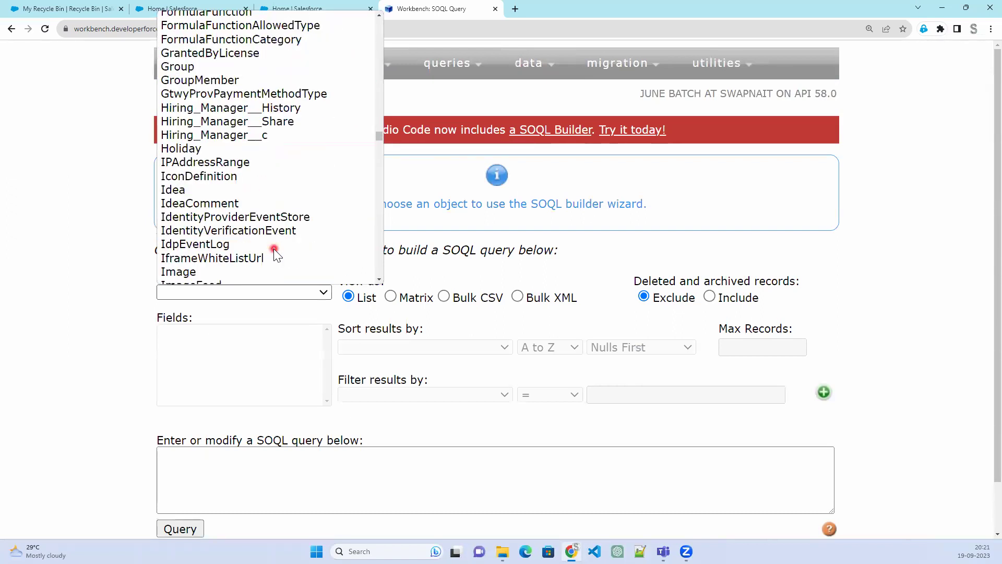
click(240, 140)
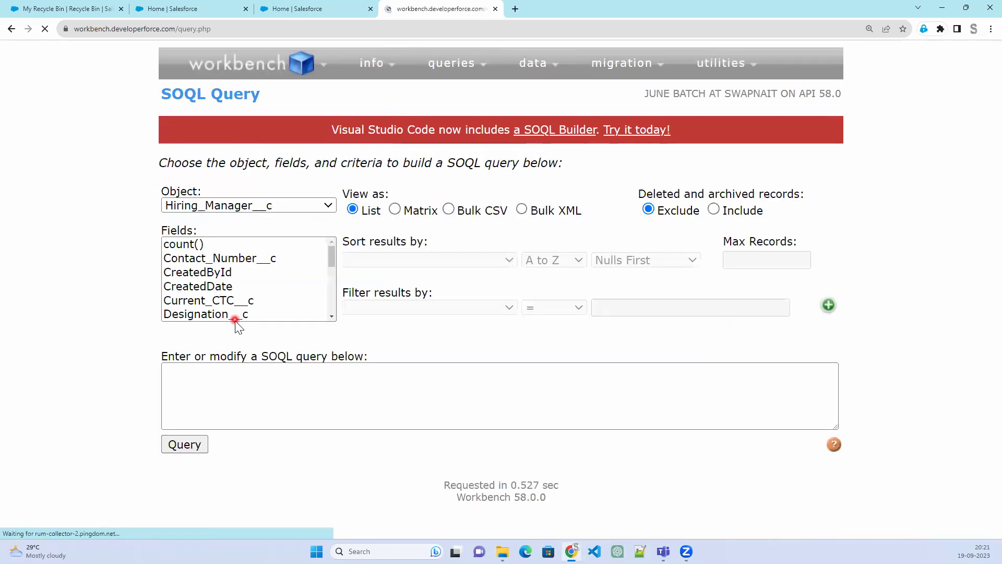
Select Contact_Number__c, Current_CTC__c, Email_Address__c, Designation__c and HR_ID__c as fields
click(229, 258)
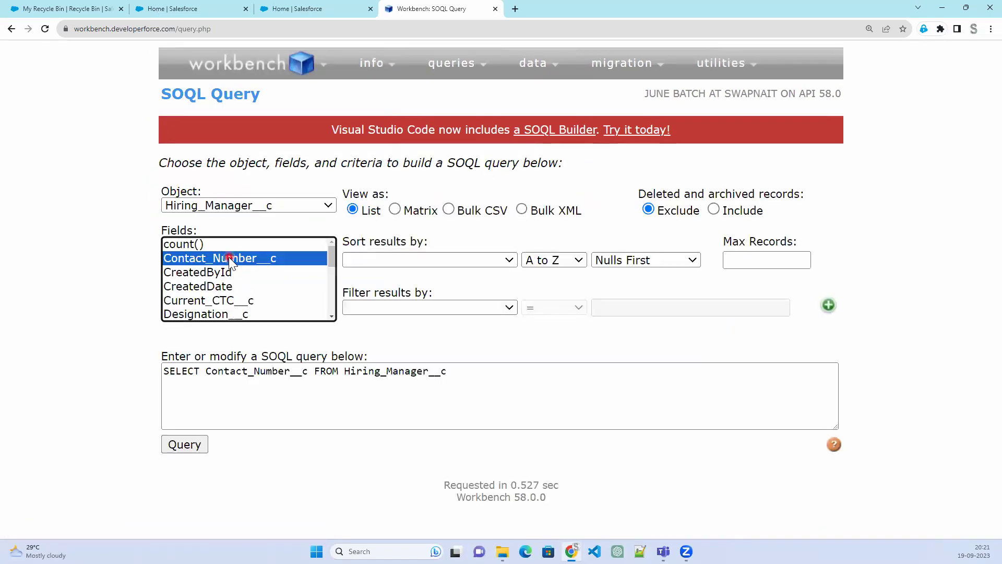
click(225, 272)
click(239, 259)
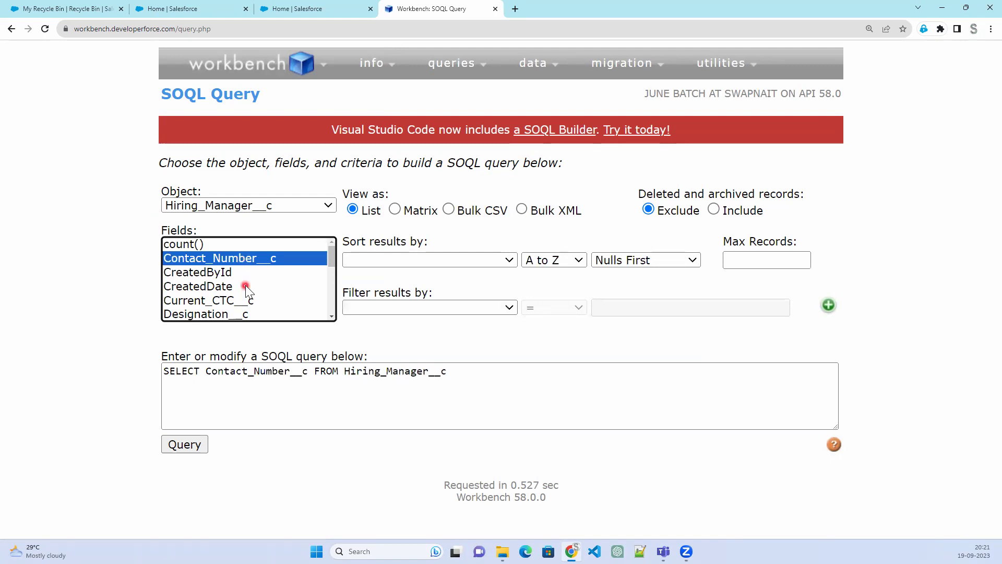
ctrl+click(243, 302)
scroll(248, 304, down, 1)
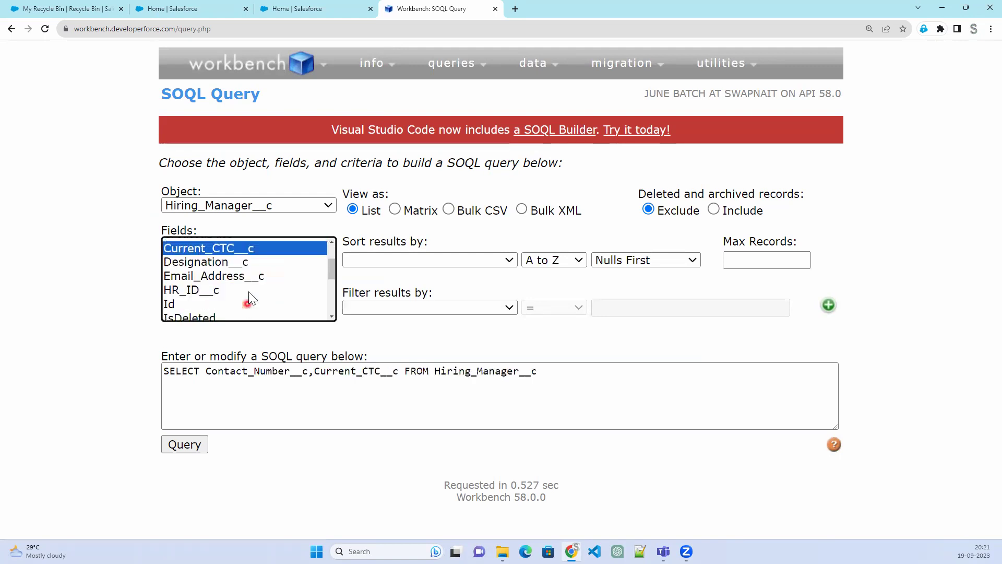
ctrl+click(251, 274)
ctrl+click(252, 264)
ctrl+click(230, 290)
Add Id, Location__c and Name to the fields and run the query
scroll(230, 290, down, 1)
ctrl+click(211, 264)
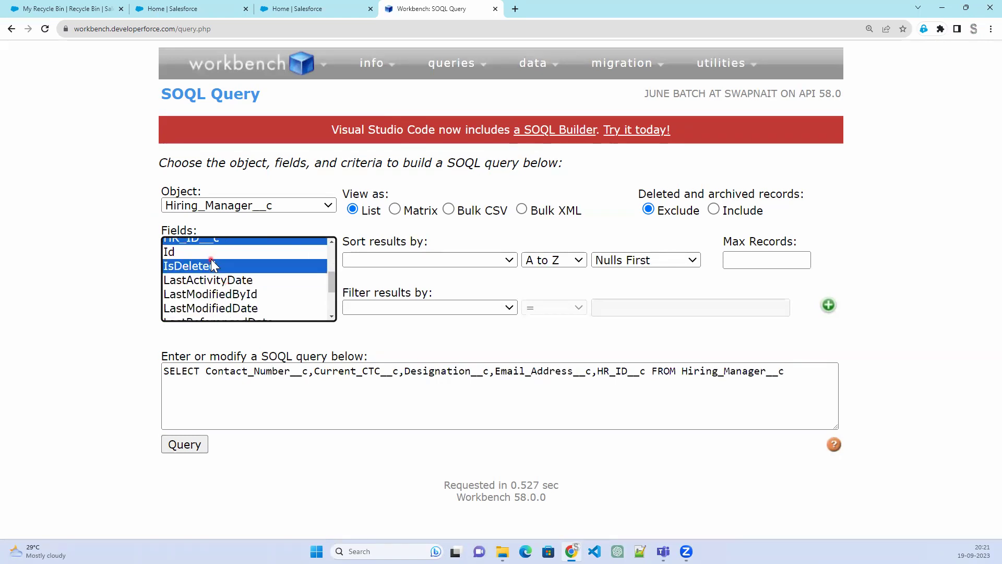
ctrl+click(208, 252)
ctrl+click(210, 266)
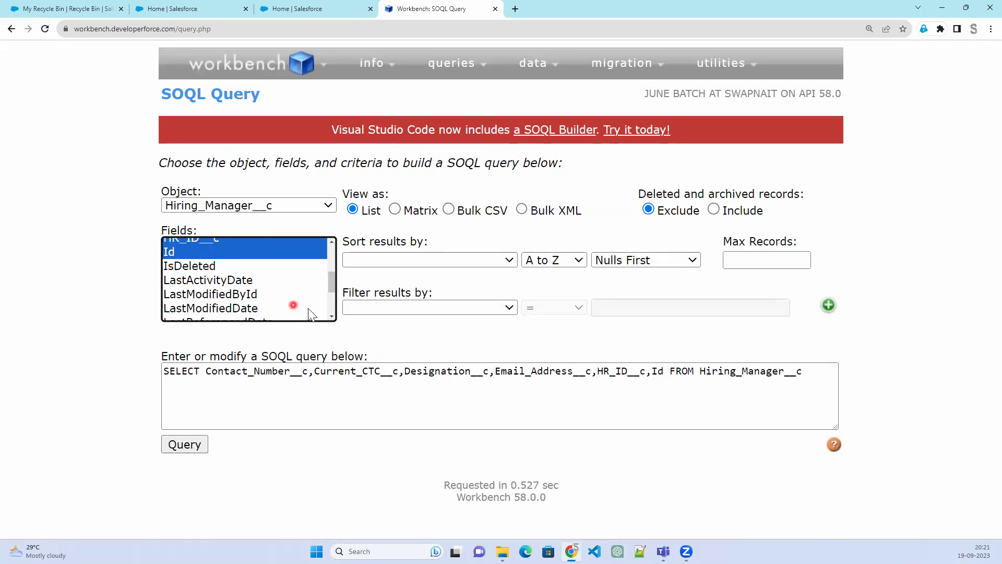
scroll(308, 308, down, 1)
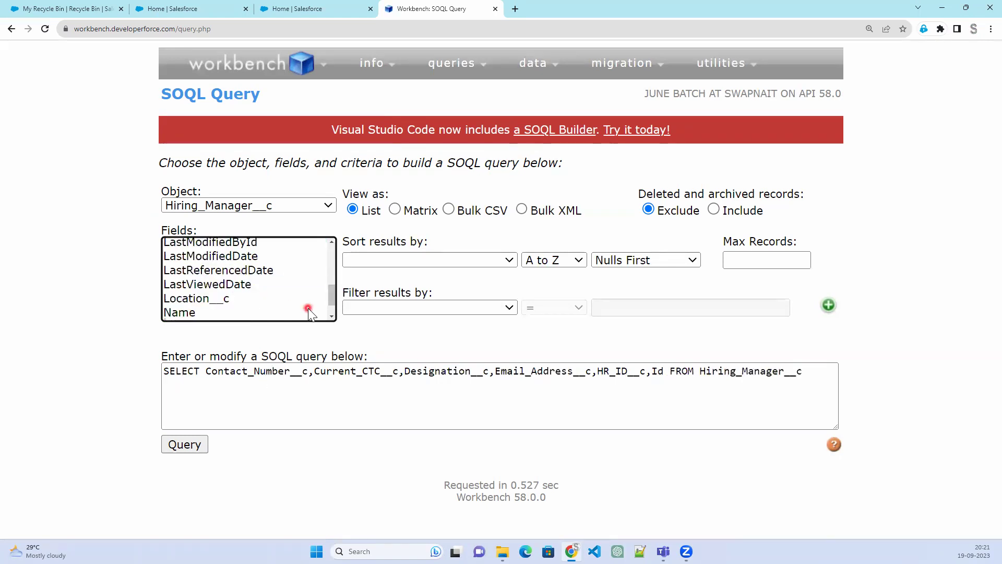
ctrl+click(222, 299)
ctrl+click(197, 313)
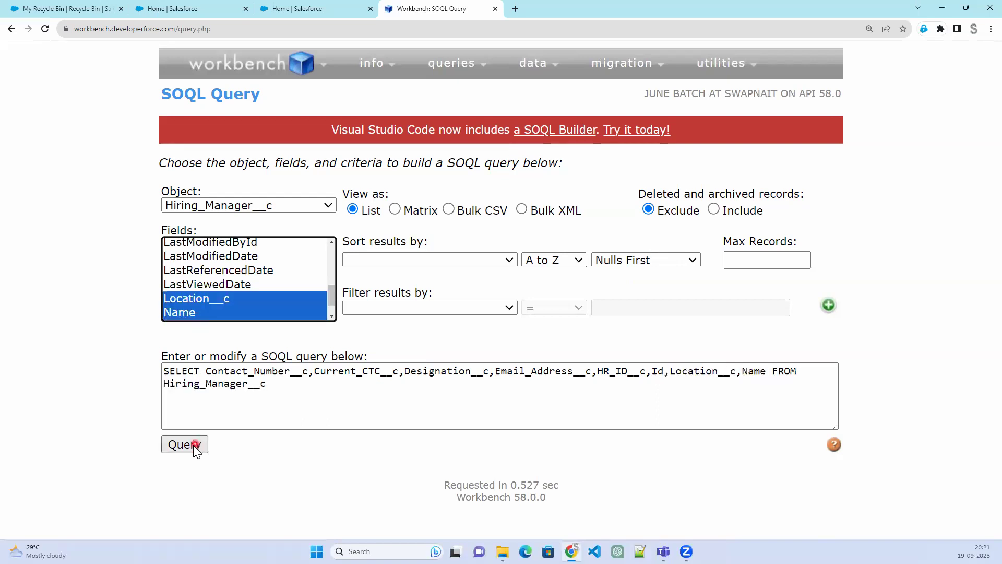
click(194, 446)
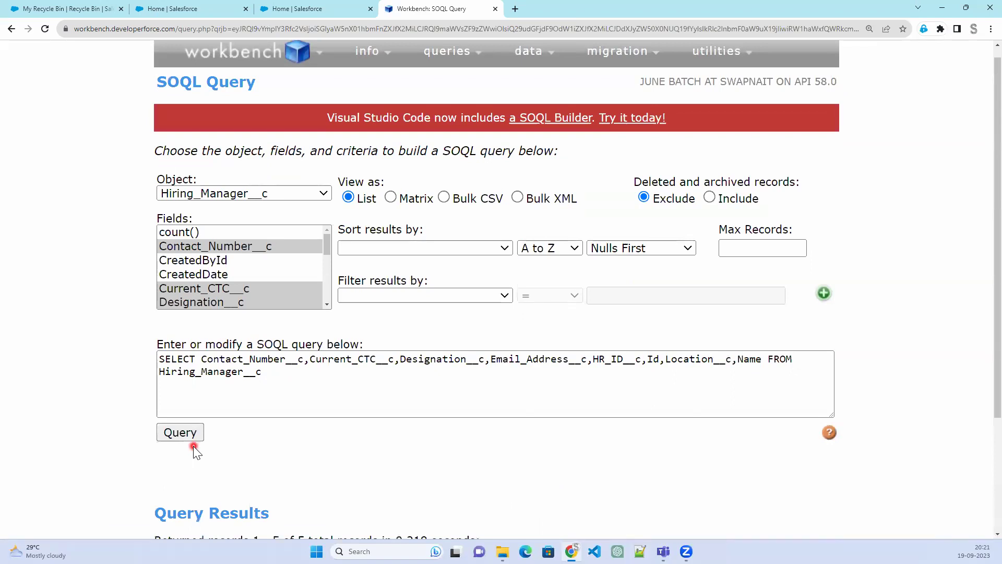
click(464, 52)
Run the Hiring_Manager__c query as Bulk CSV, then download and open the bulkQuery_result CSV
click(462, 203)
click(179, 437)
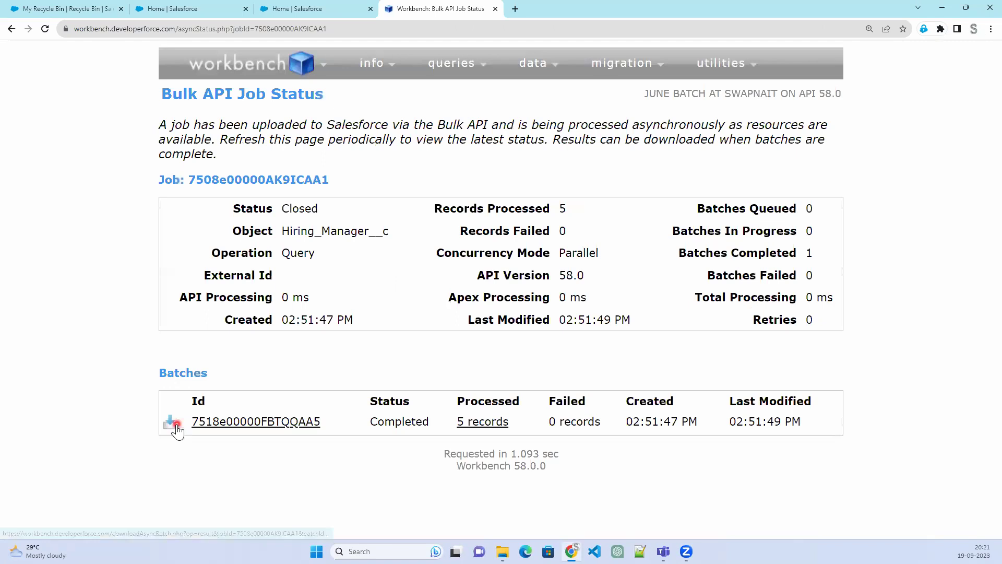
click(170, 424)
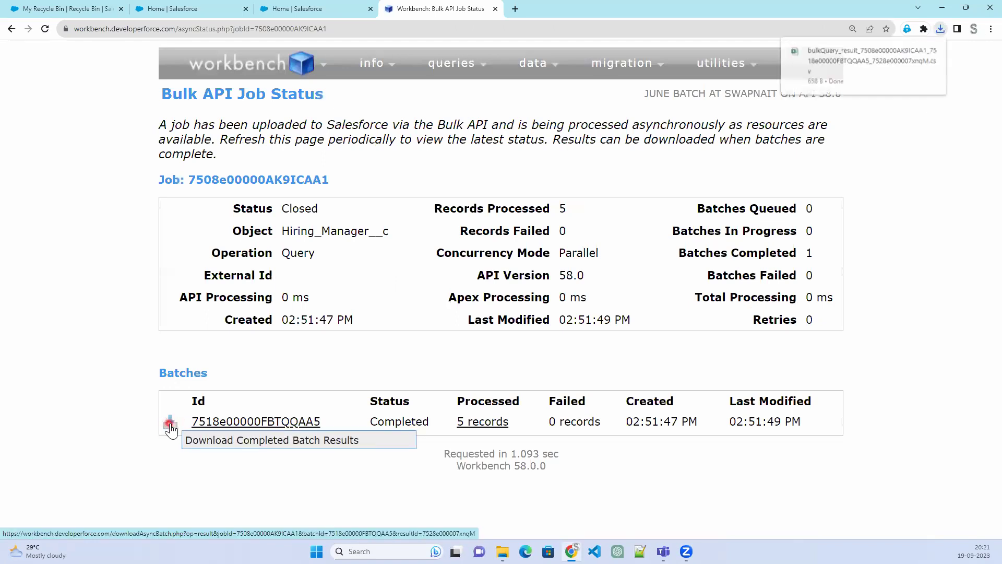
click(849, 67)
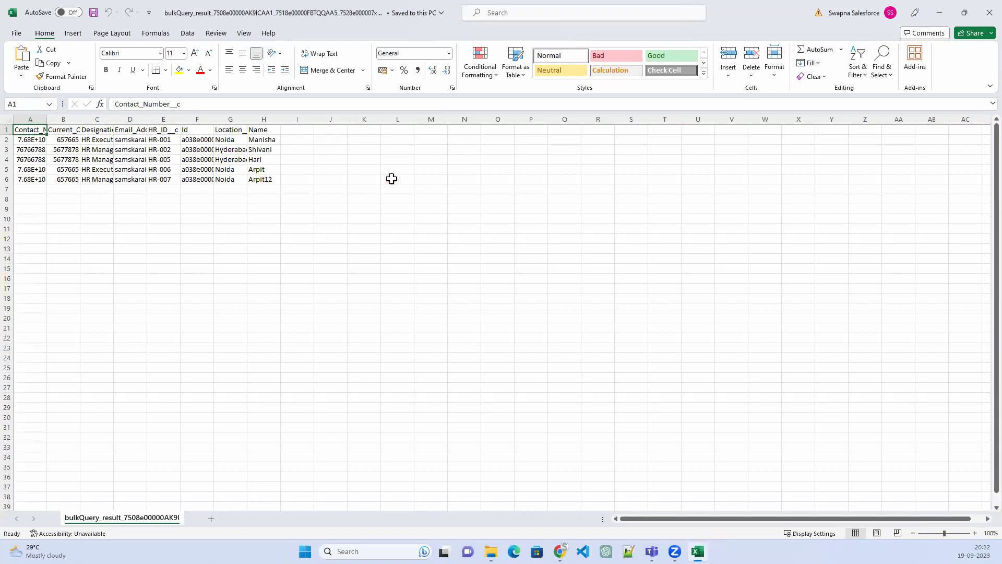
Reopen the downloaded result CSV and autofit every column
click(979, 16)
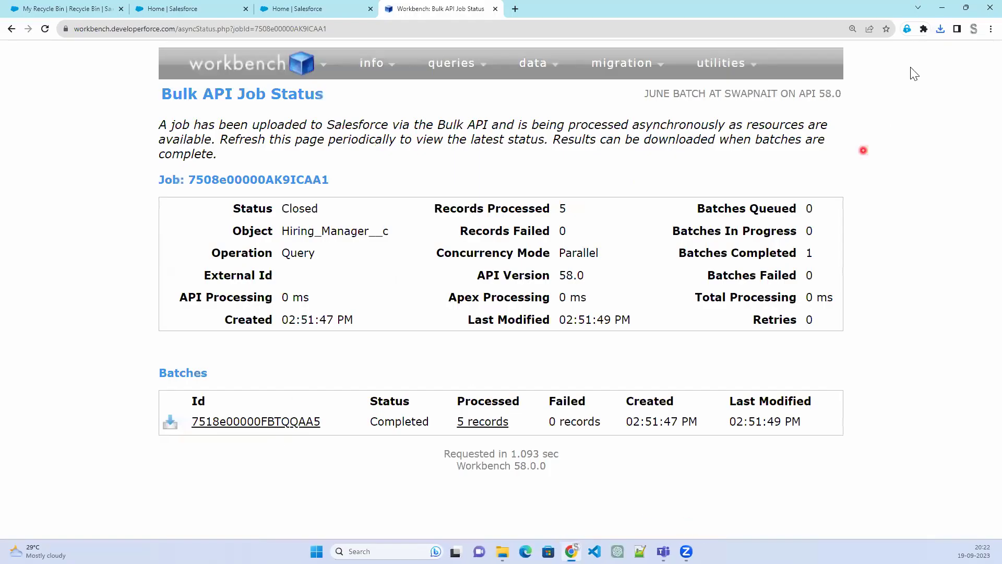
click(941, 29)
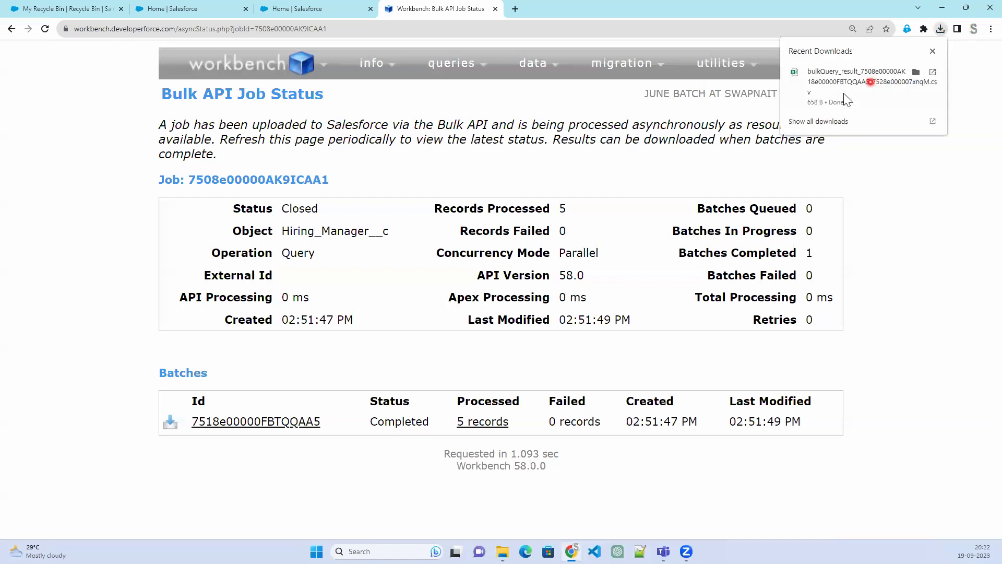
click(848, 85)
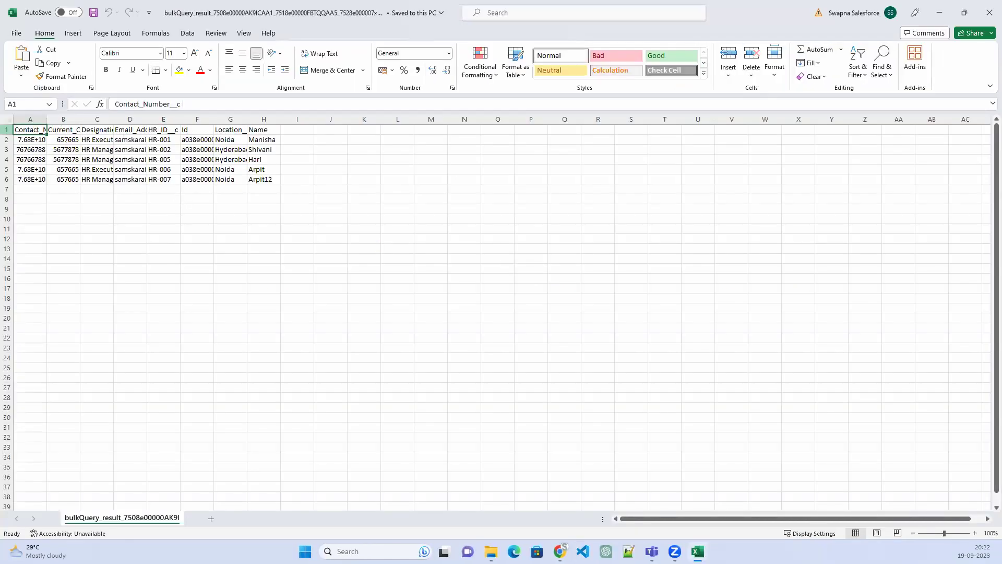
click(8, 119)
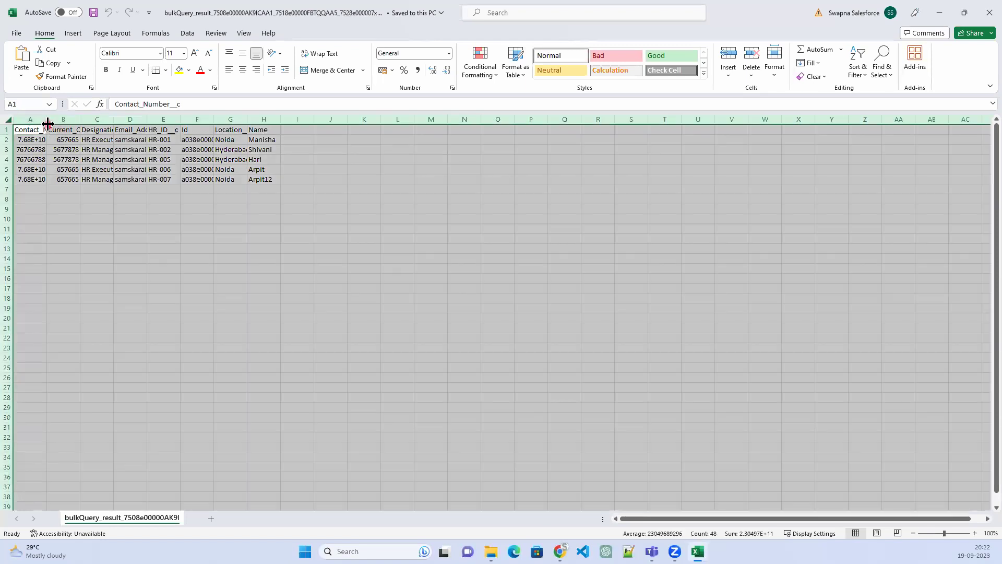
double_click(47, 119)
click(342, 220)
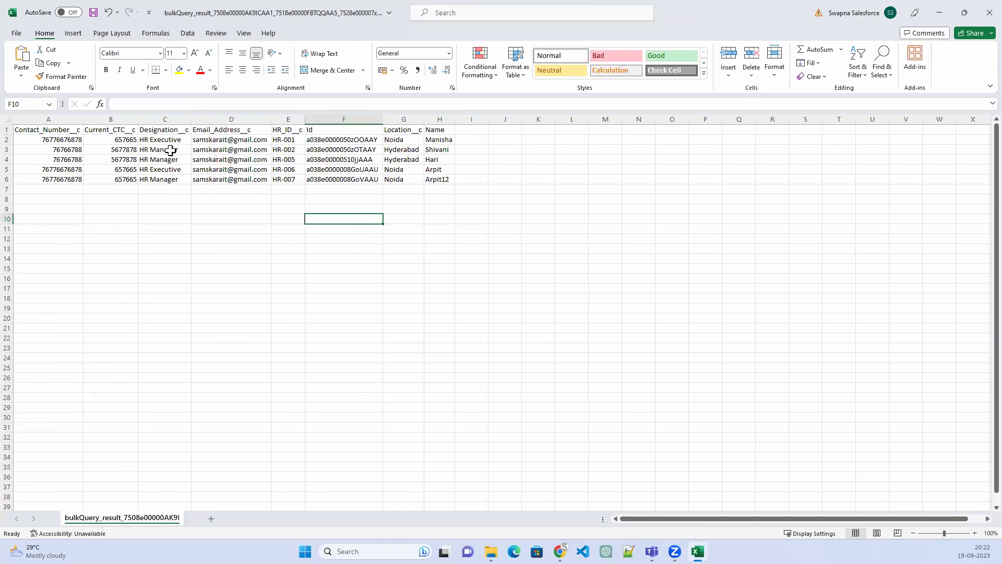
Fill 657665 from B2 down through B6, save the CSV and close Excel
click(108, 137)
mouse_move(136, 147)
mouse_down()
mouse_move(141, 191)
mouse_move(127, 181)
mouse_up()
click(184, 225)
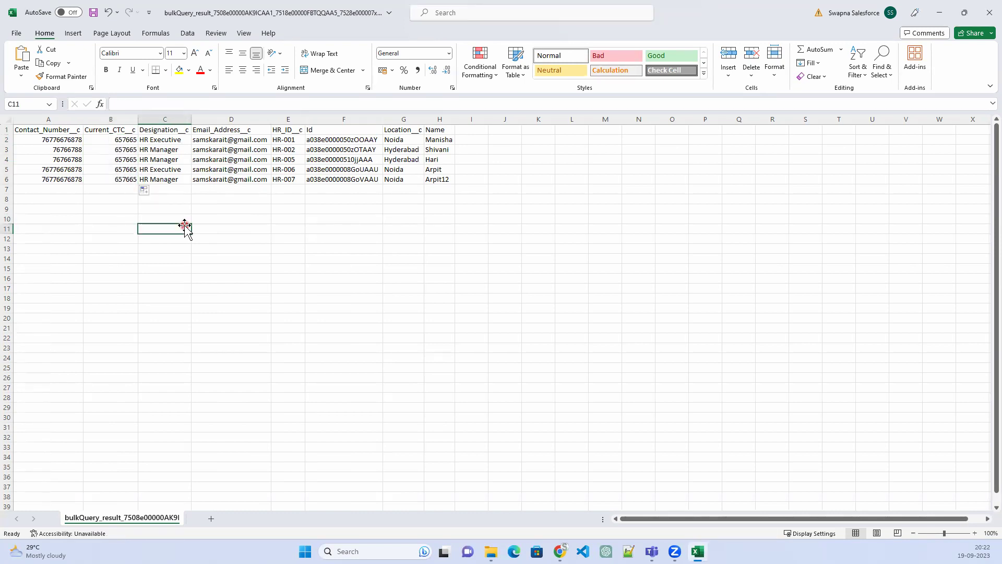
key(ctrl+s)
click(980, 22)
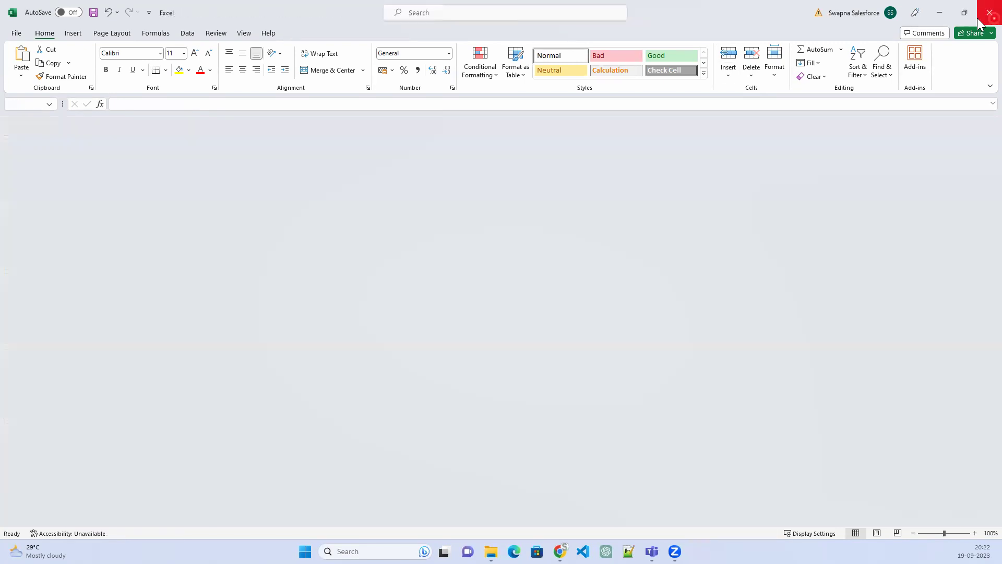
click(979, 22)
mouse_move(549, 86)
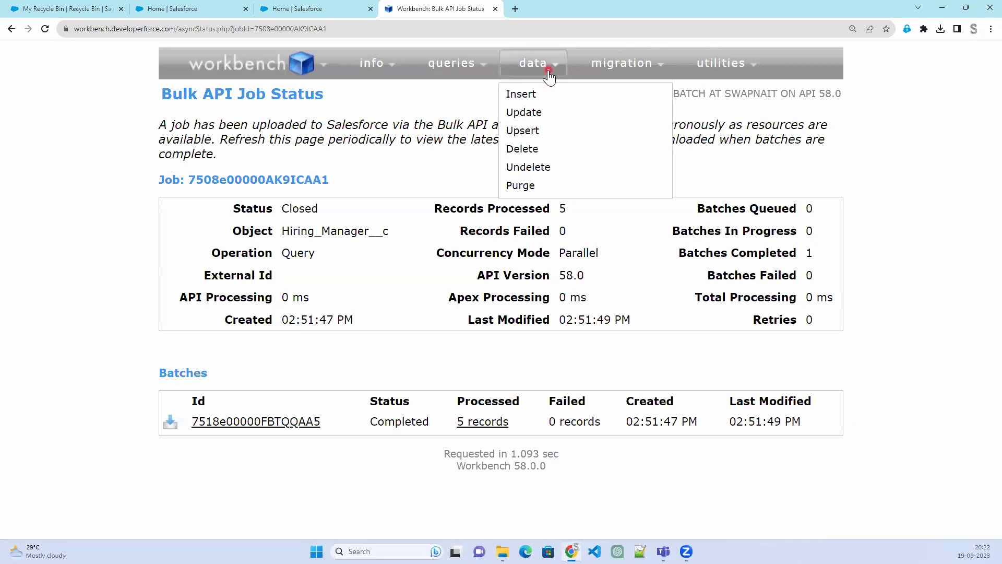
On the Update page, choose From File and select the bulkQuery result CSV from Downloads
click(537, 112)
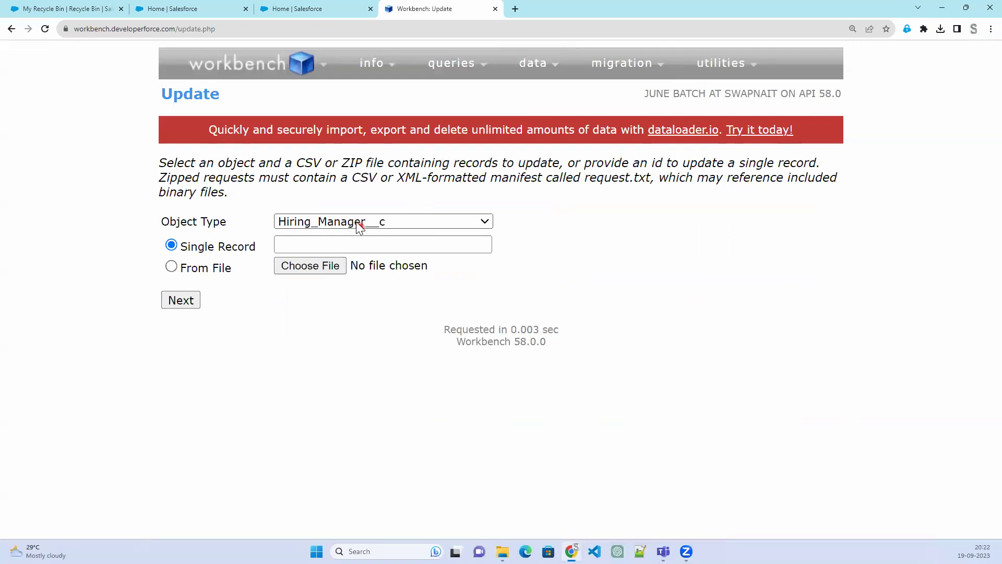
click(339, 249)
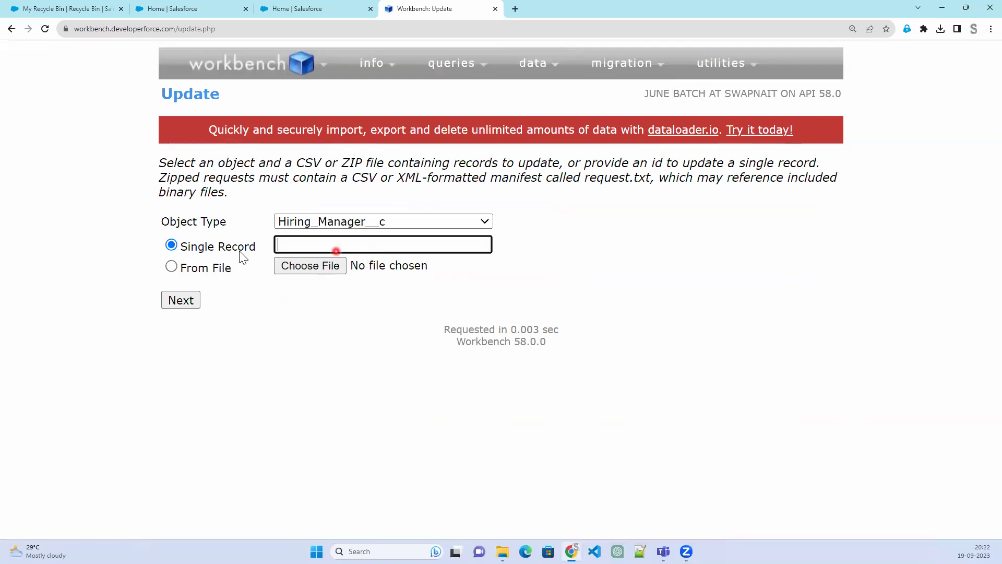
click(209, 271)
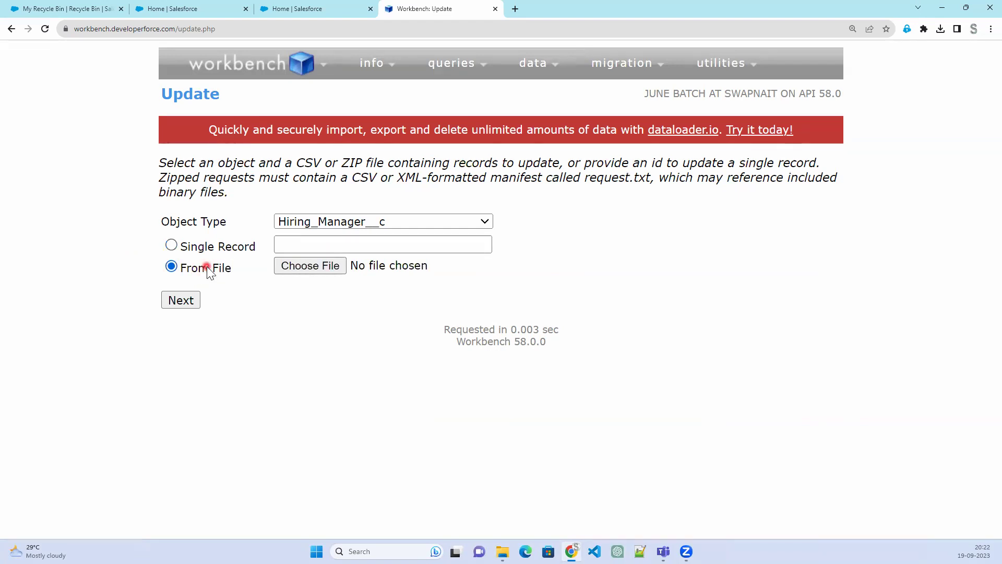
click(325, 266)
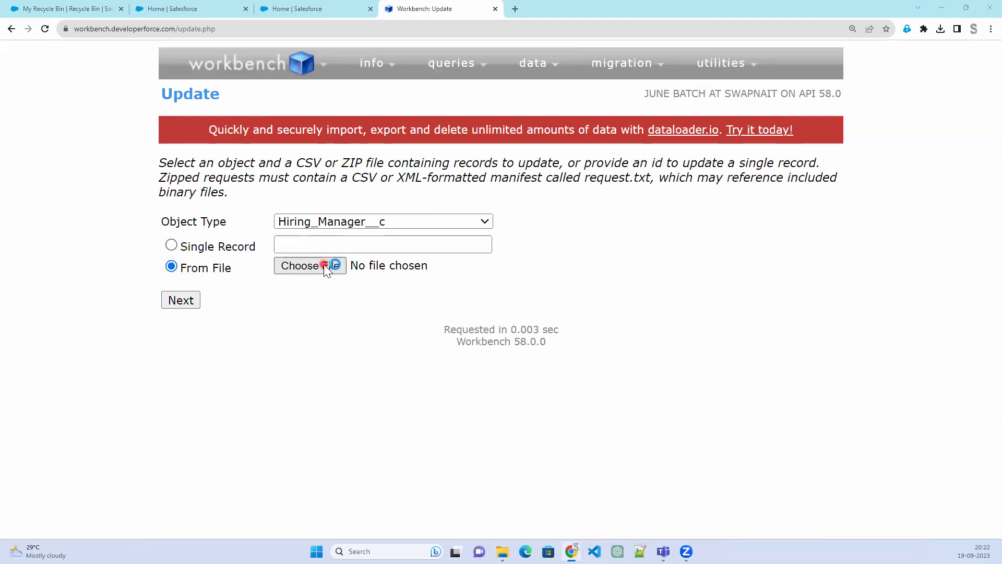
click(58, 120)
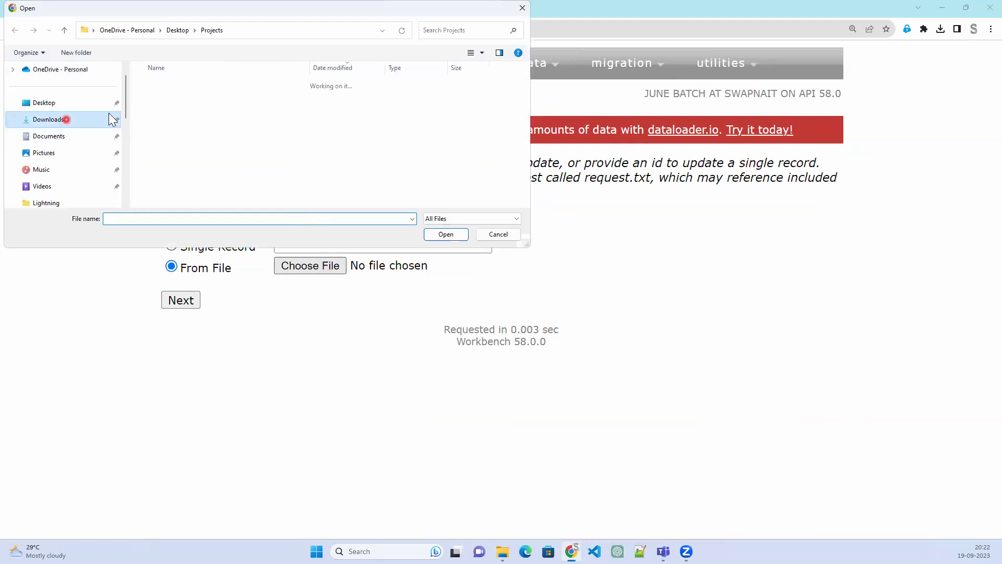
click(190, 102)
click(452, 236)
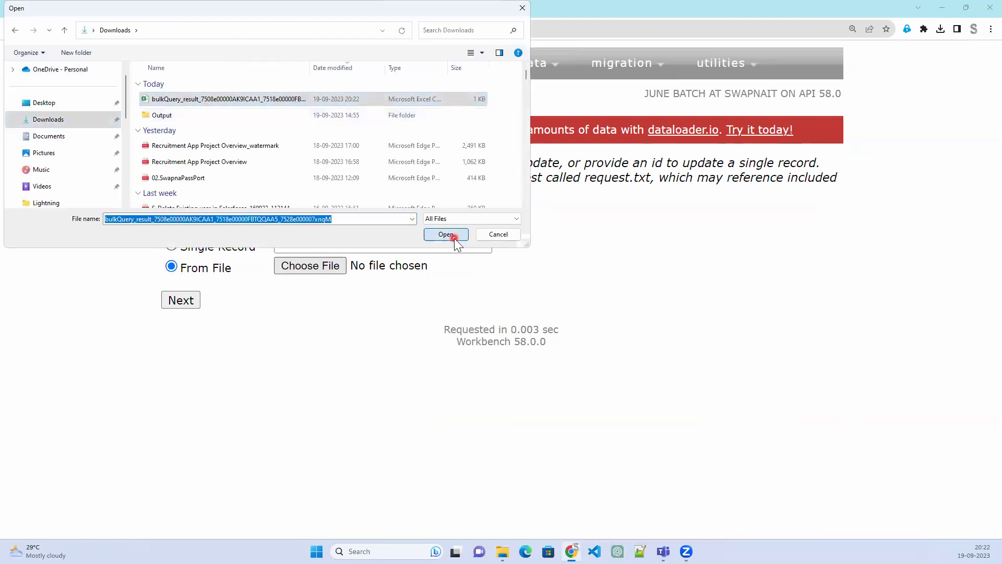
Upload the file, accept the field mapping and confirm updating the 5 records
click(172, 303)
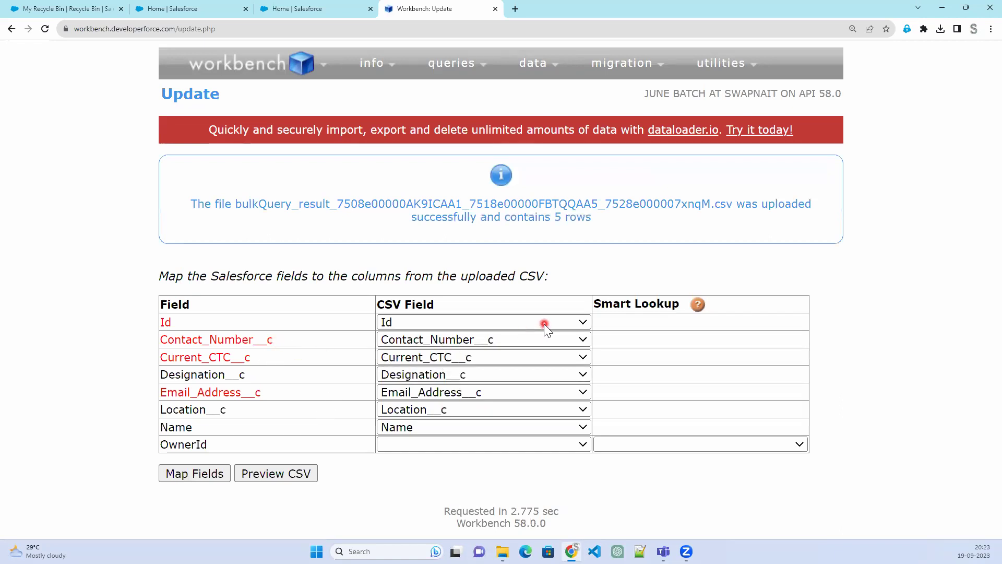
click(207, 480)
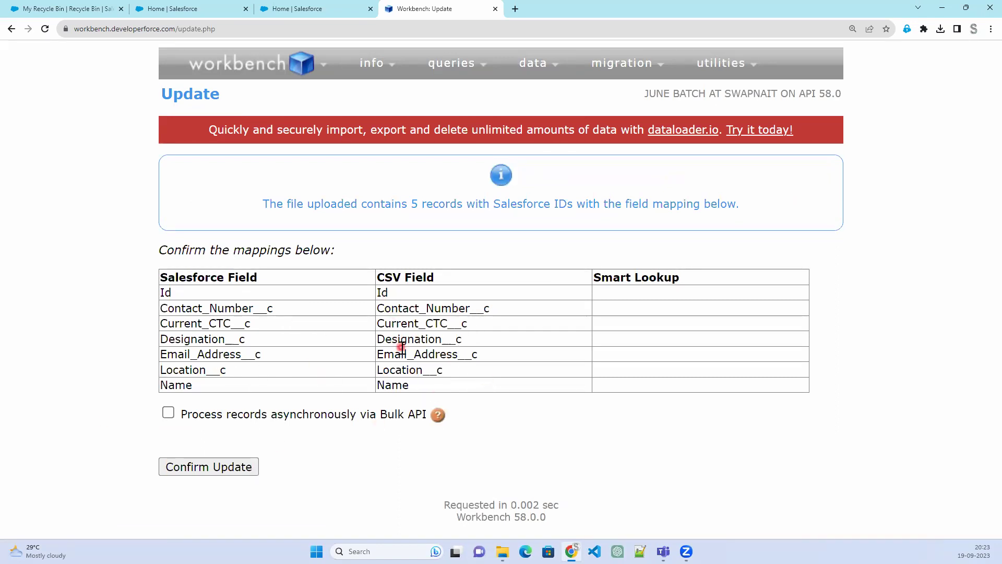
click(203, 468)
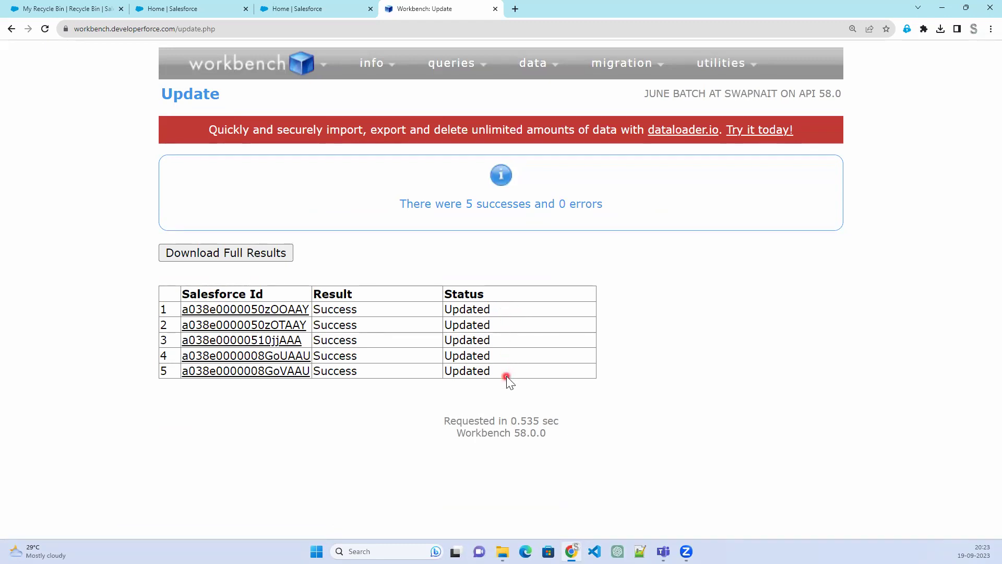
Open the full update_results CSV in Excel, widen column E to read 657665, then minimize Excel
click(240, 260)
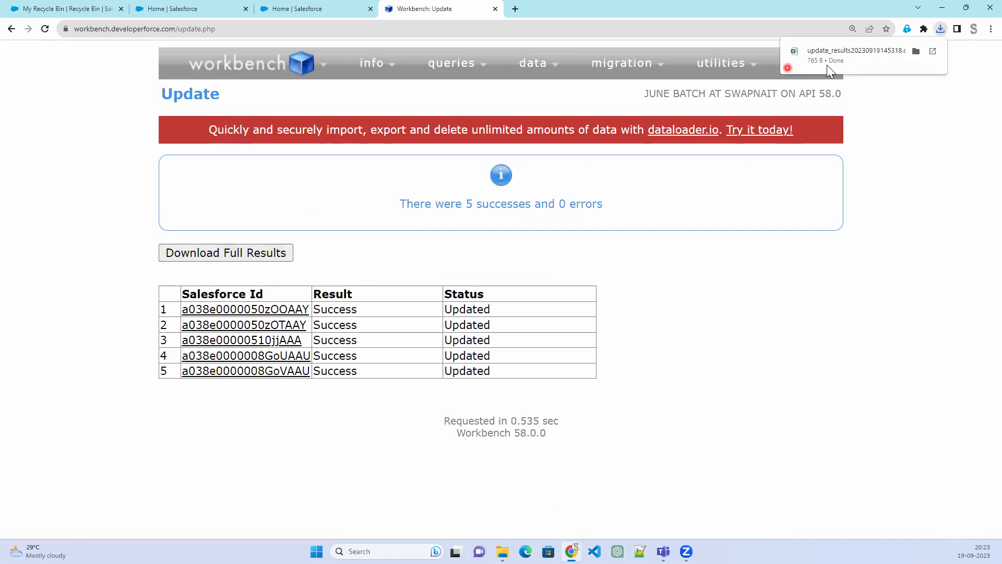
click(849, 62)
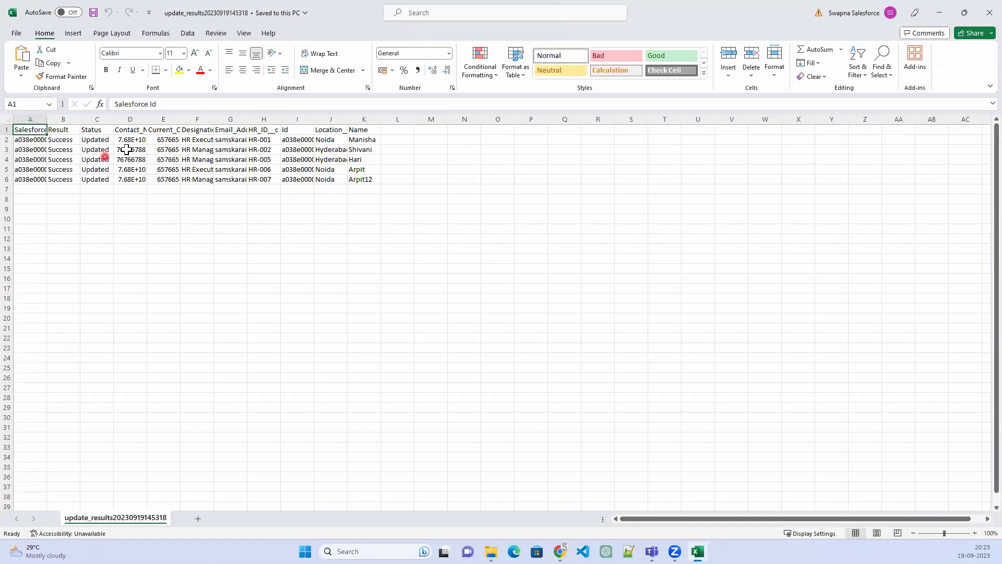
click(175, 140)
drag(180, 120, 203, 119)
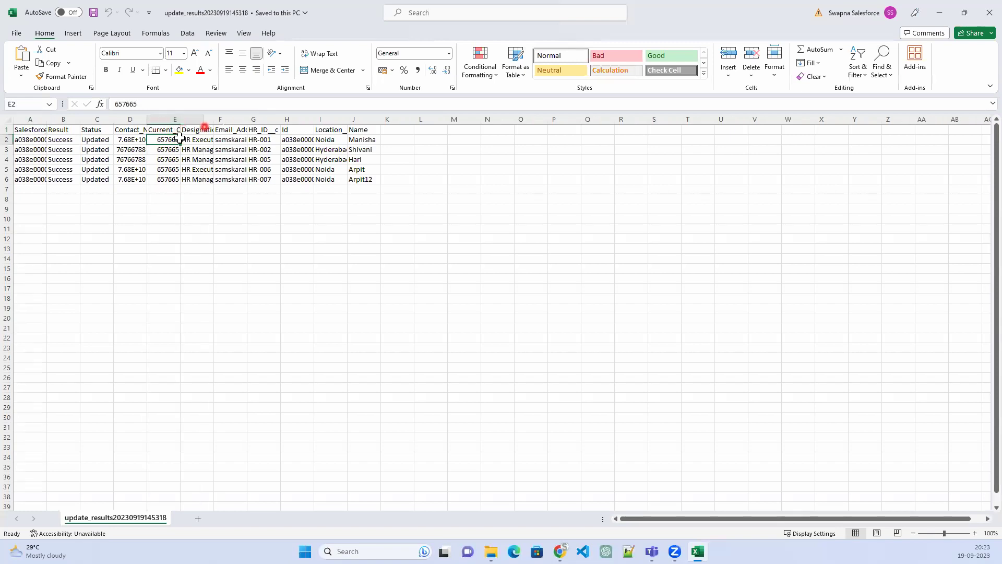
click(938, 15)
Open the All Hiring Managers list view in Salesforce
click(301, 9)
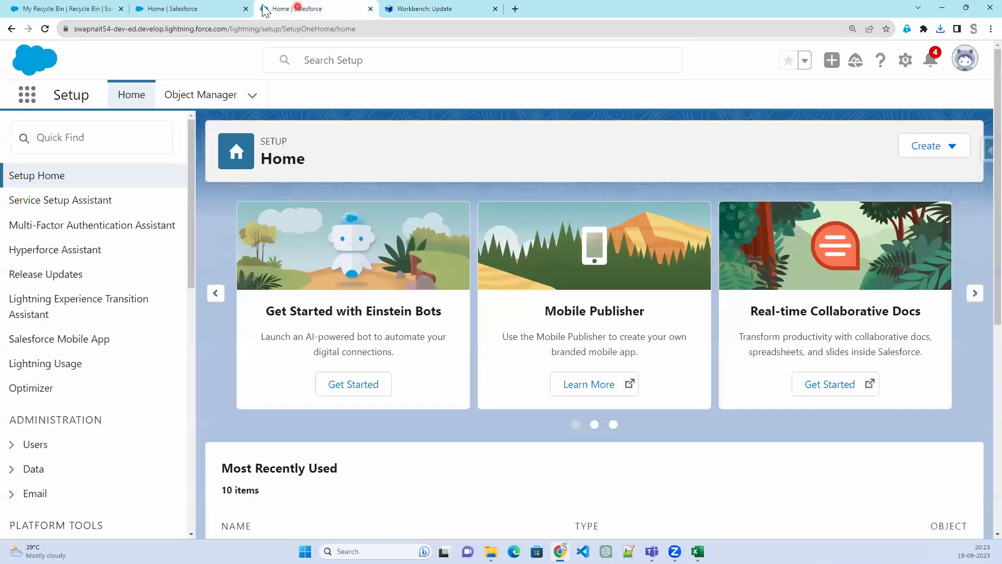
click(188, 11)
click(71, 9)
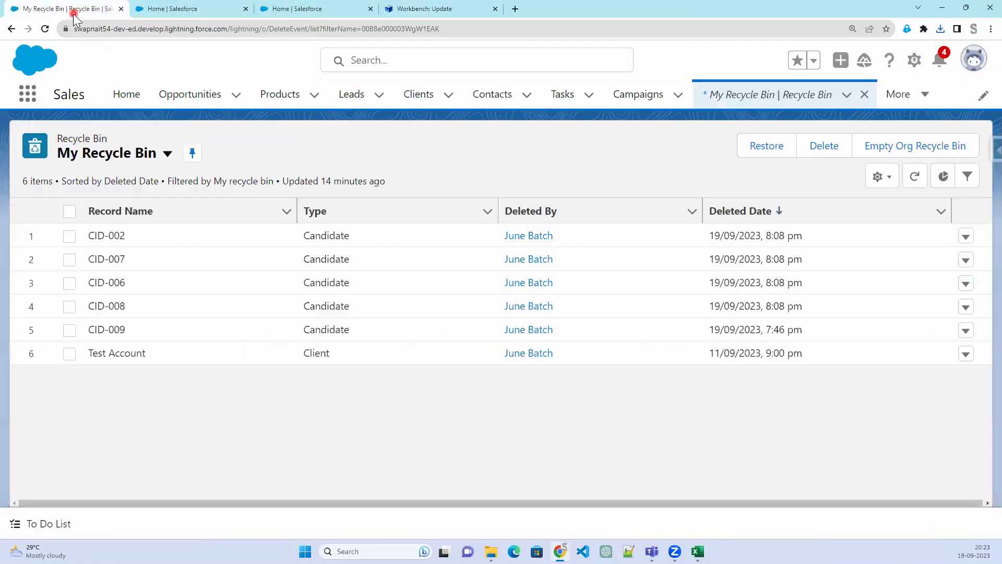
click(923, 94)
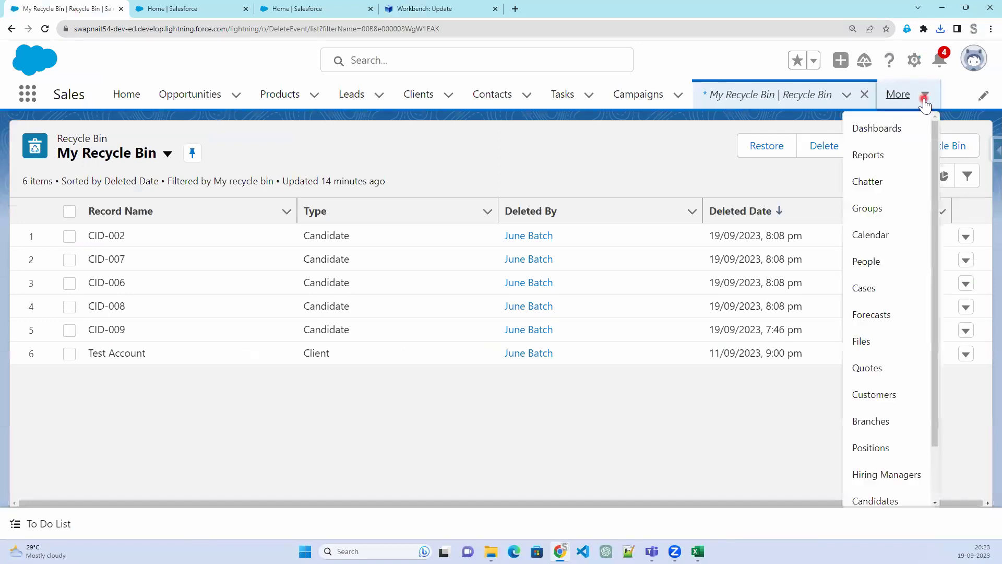
click(900, 476)
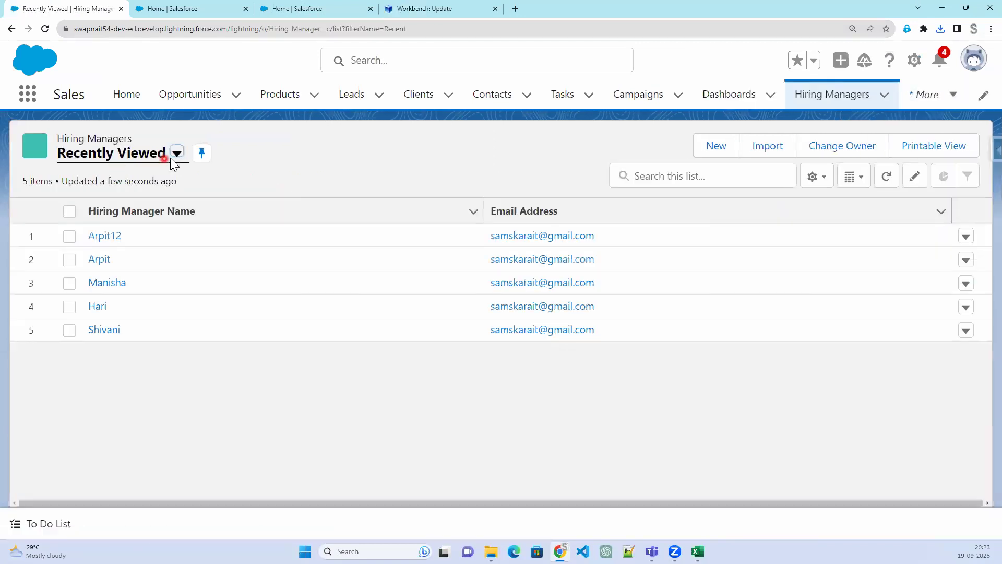
click(176, 153)
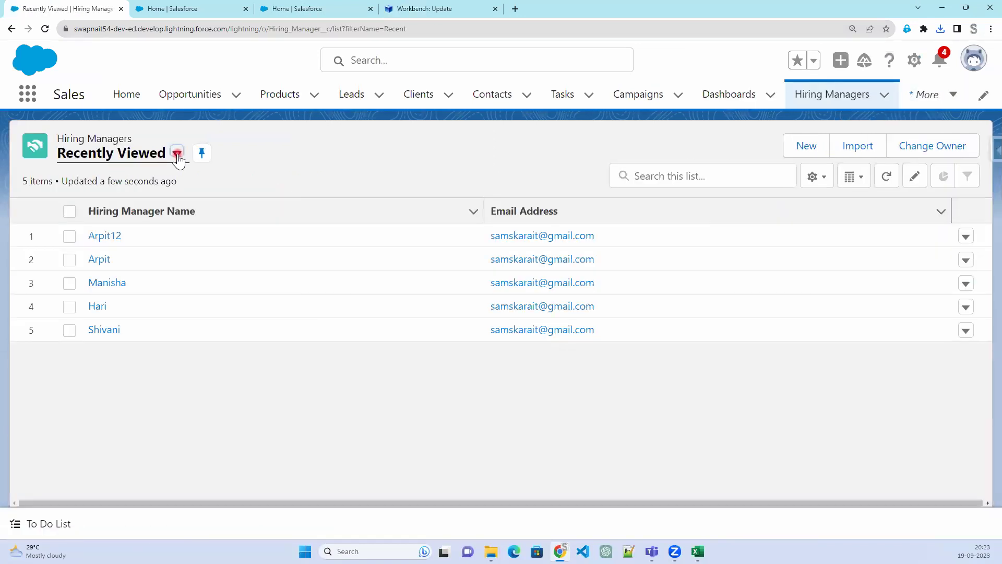
click(131, 209)
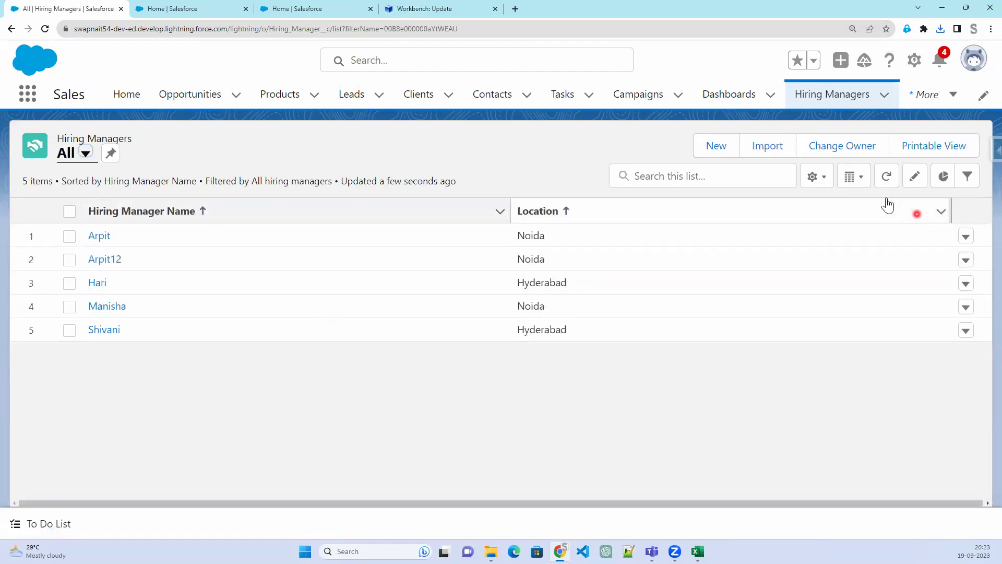
Add Current CTC to the list's visible fields, save, and go back to Workbench
click(817, 178)
click(782, 369)
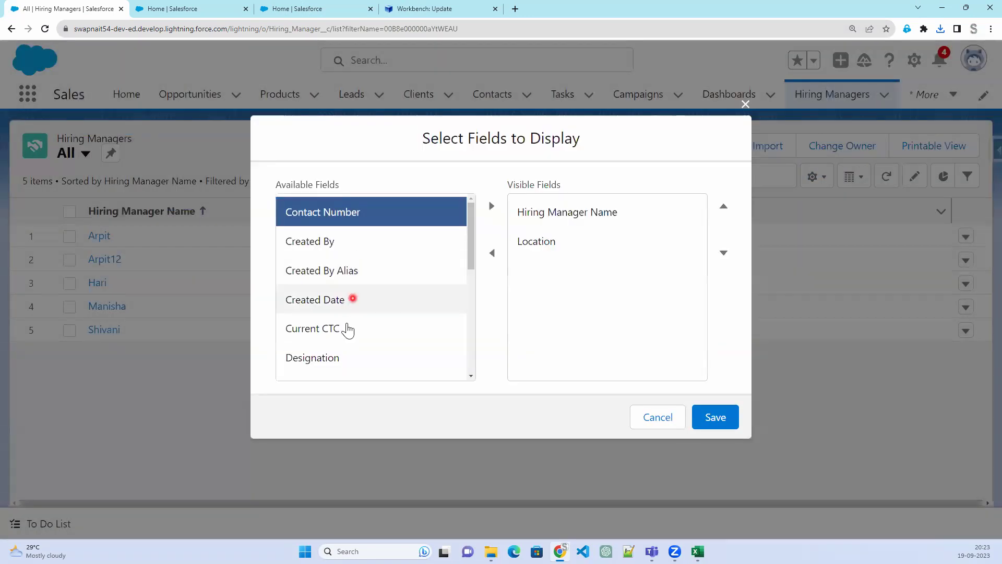
click(347, 329)
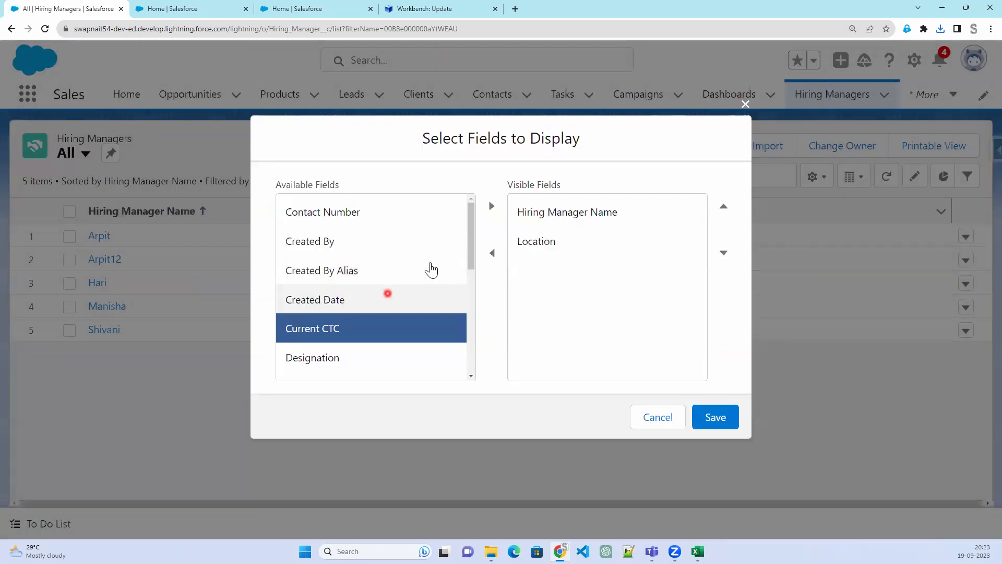
click(492, 206)
click(724, 417)
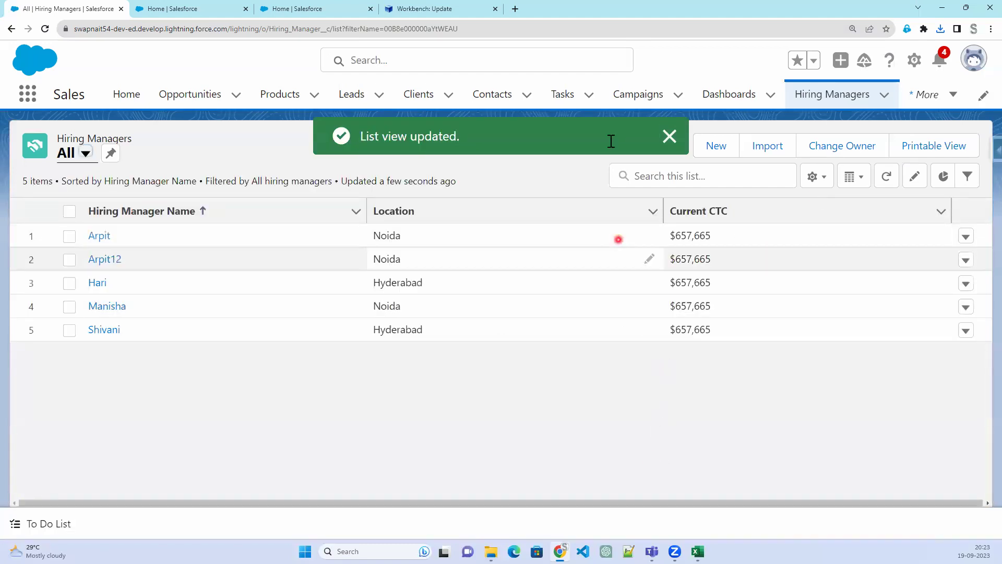
click(481, 8)
mouse_move(531, 68)
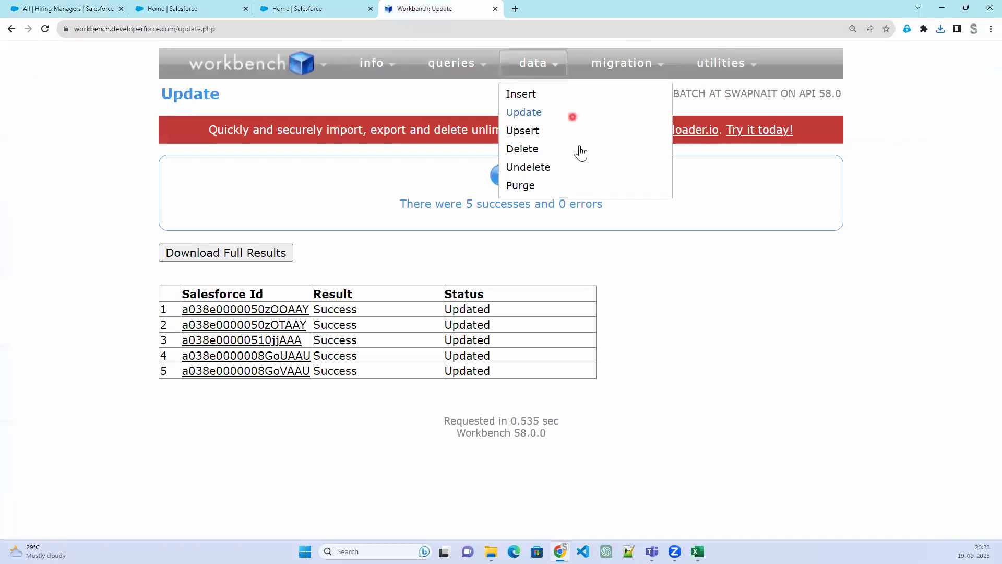
click(542, 191)
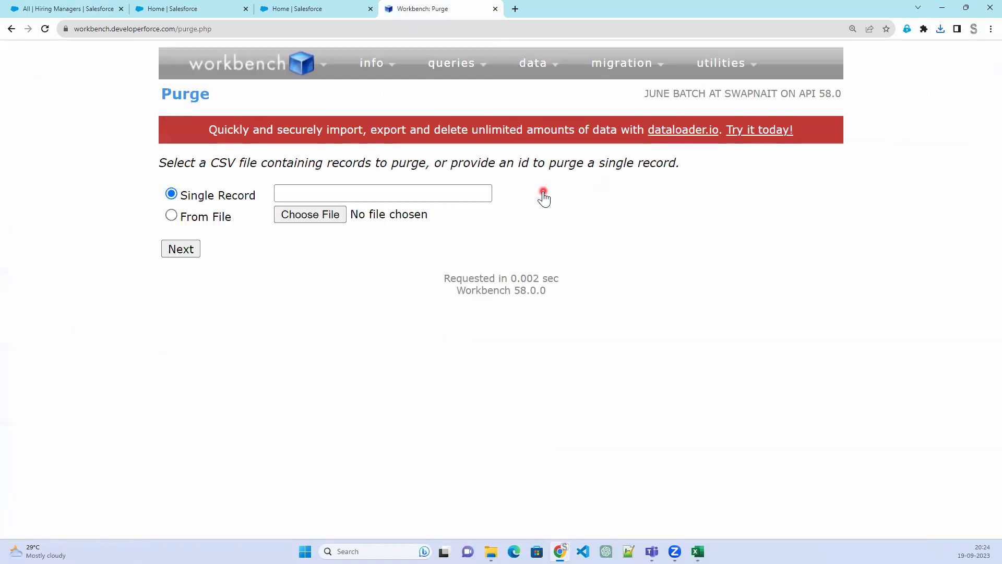
click(313, 215)
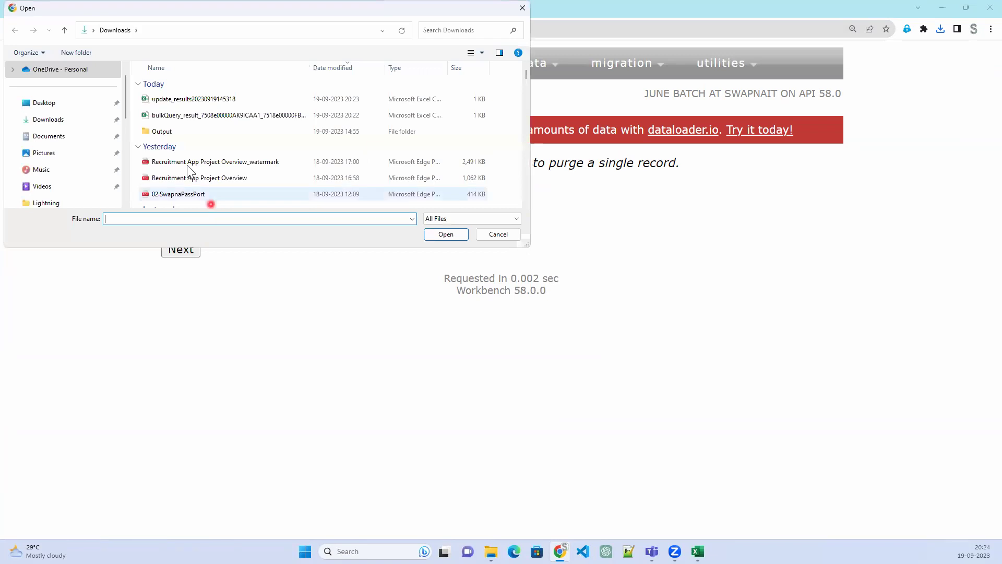
click(178, 100)
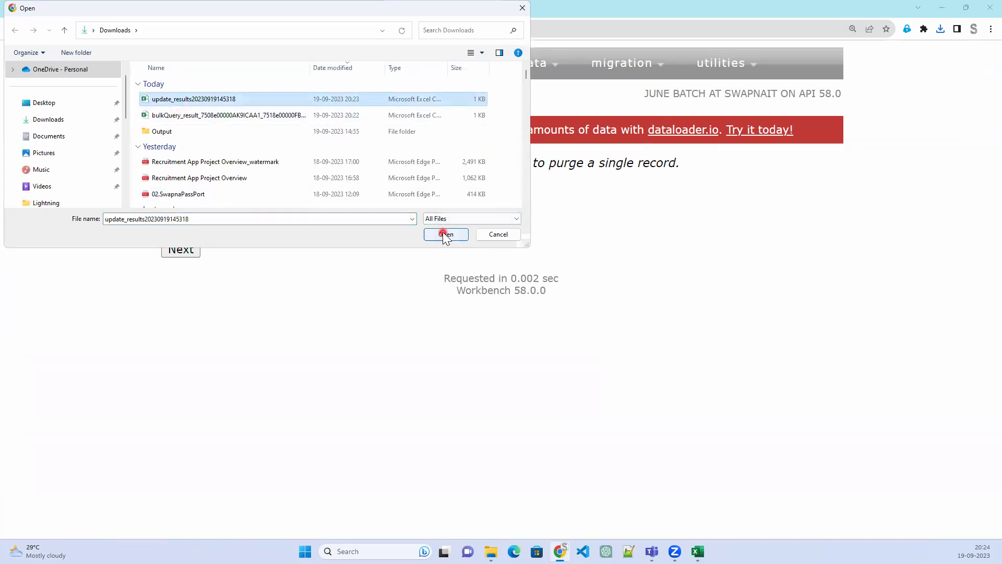
click(445, 235)
click(209, 216)
click(181, 249)
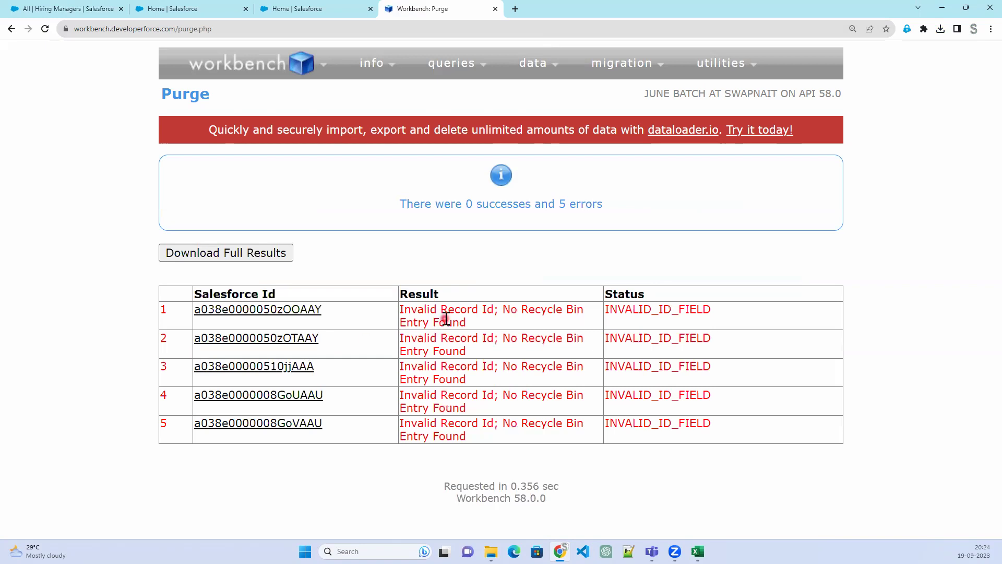
drag(447, 312, 683, 311)
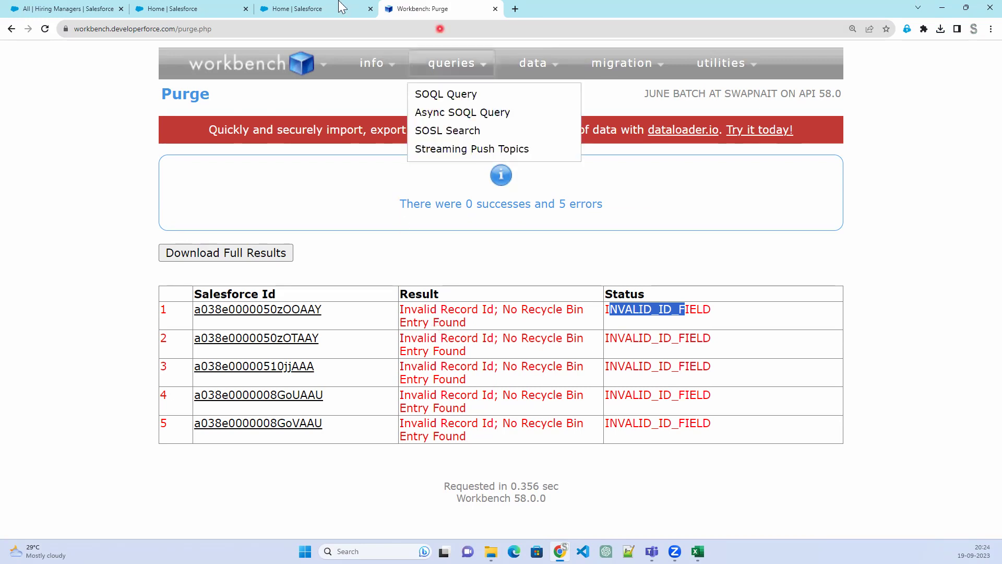
Search 'recy' to open Salesforce's Recycle Bin, then return to the Workbench purge results
click(63, 9)
click(28, 95)
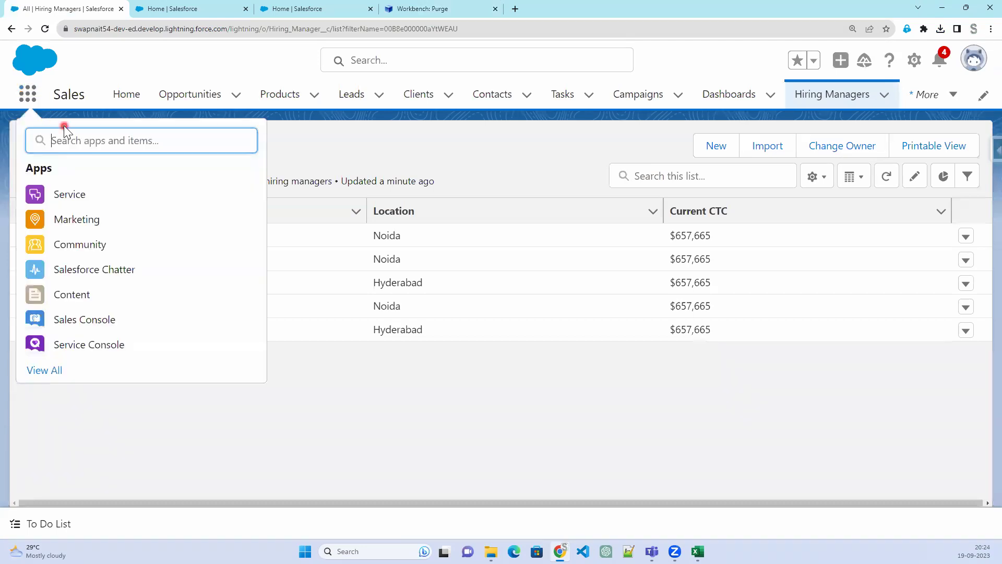
text(ree)
key(BackSpace)
text(cy)
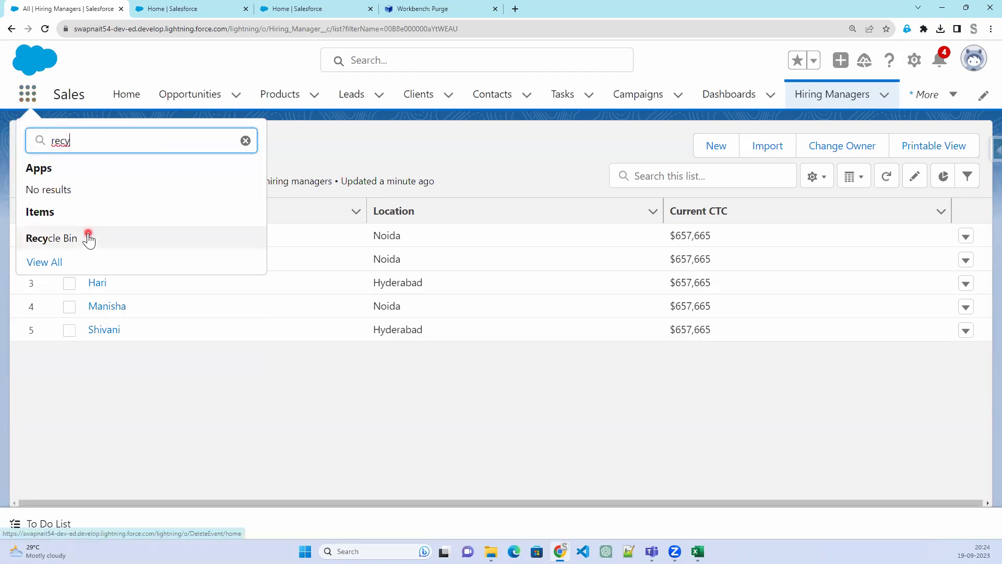
click(89, 238)
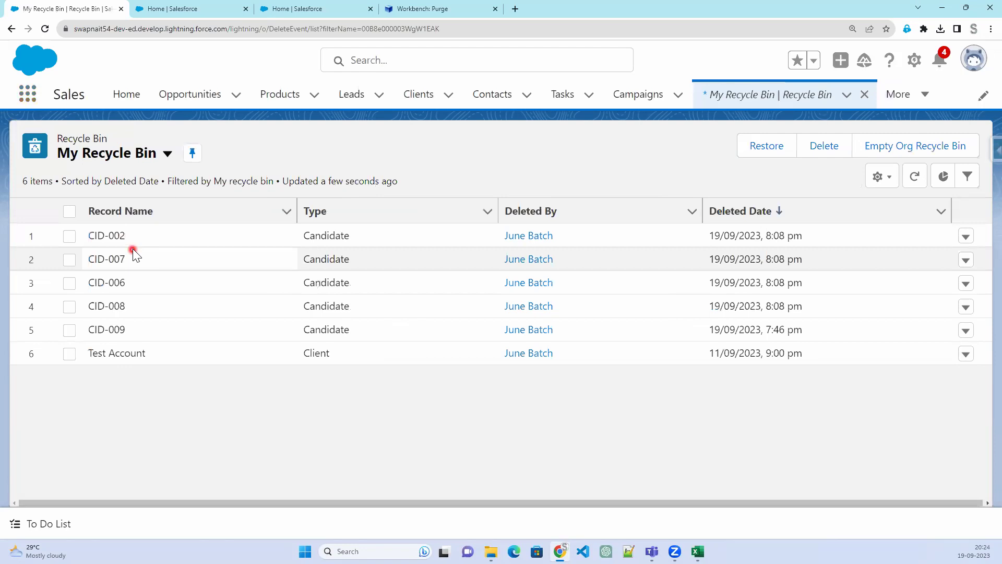
click(450, 8)
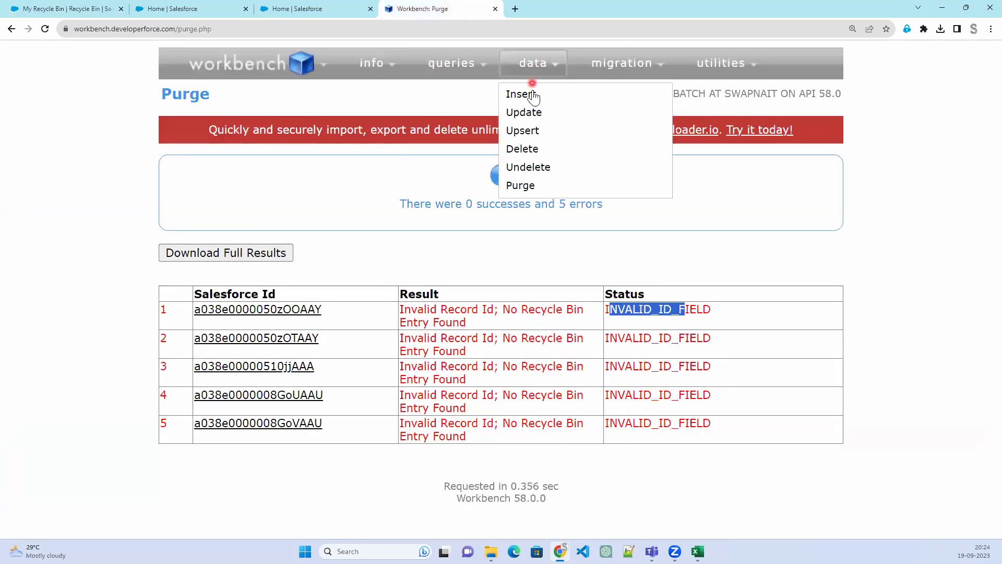
Choose Account as the object in the Workbench SOQL query builder
mouse_move(463, 77)
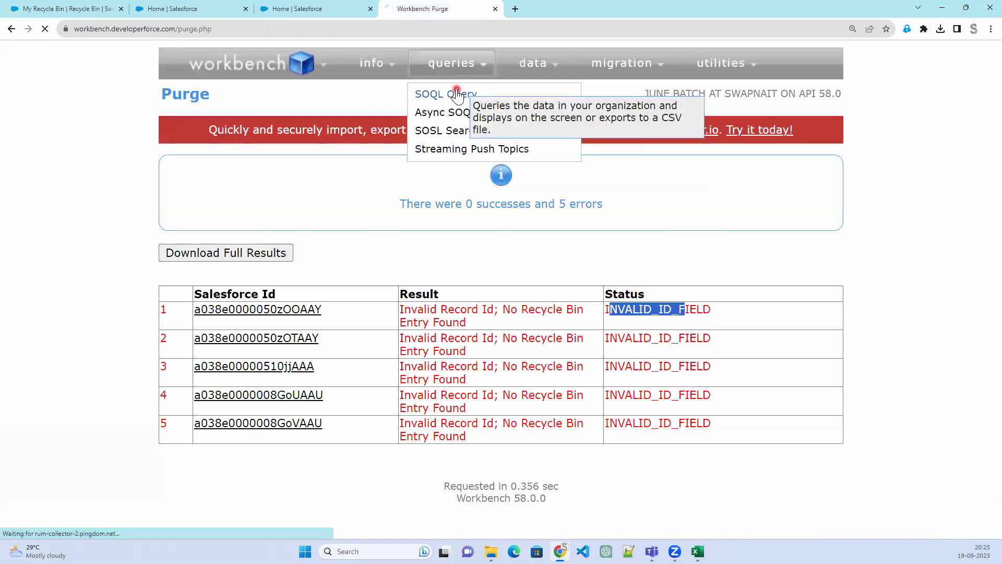
click(456, 95)
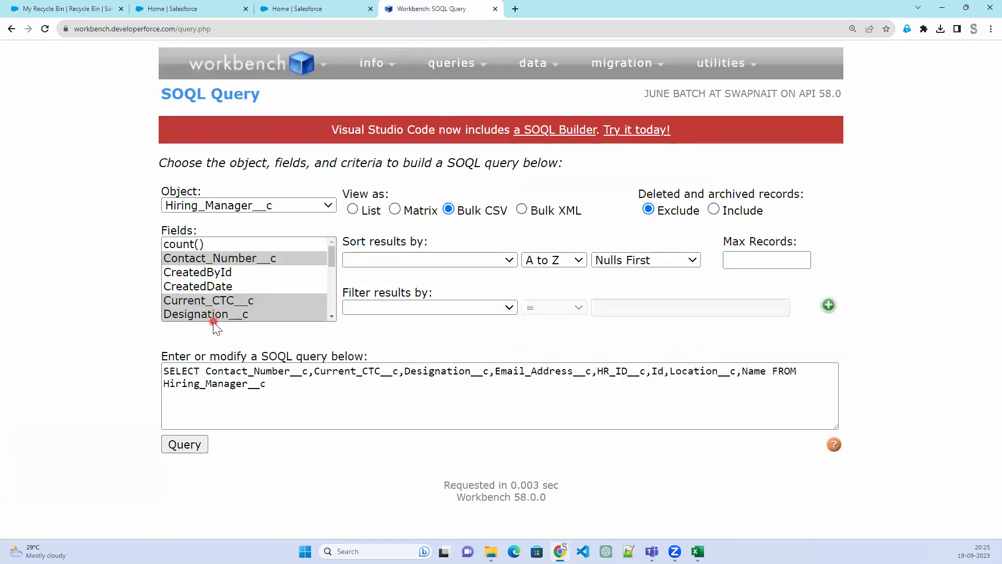
click(49, 7)
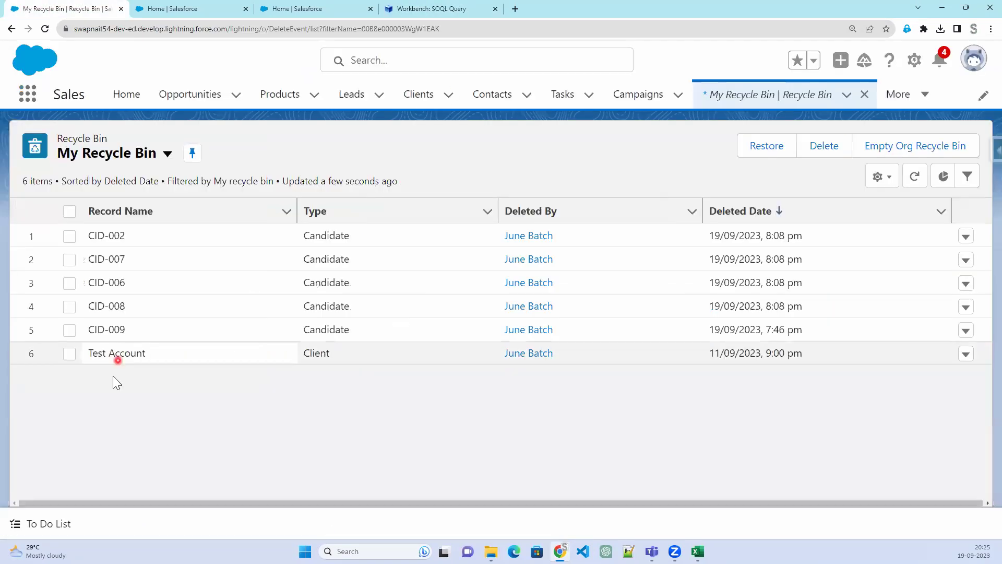
click(412, 8)
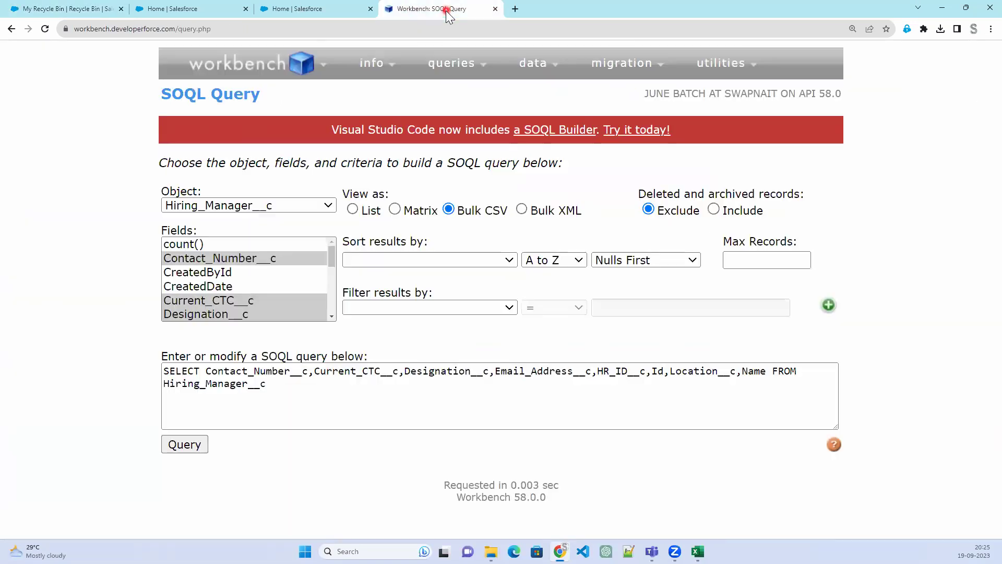
click(301, 206)
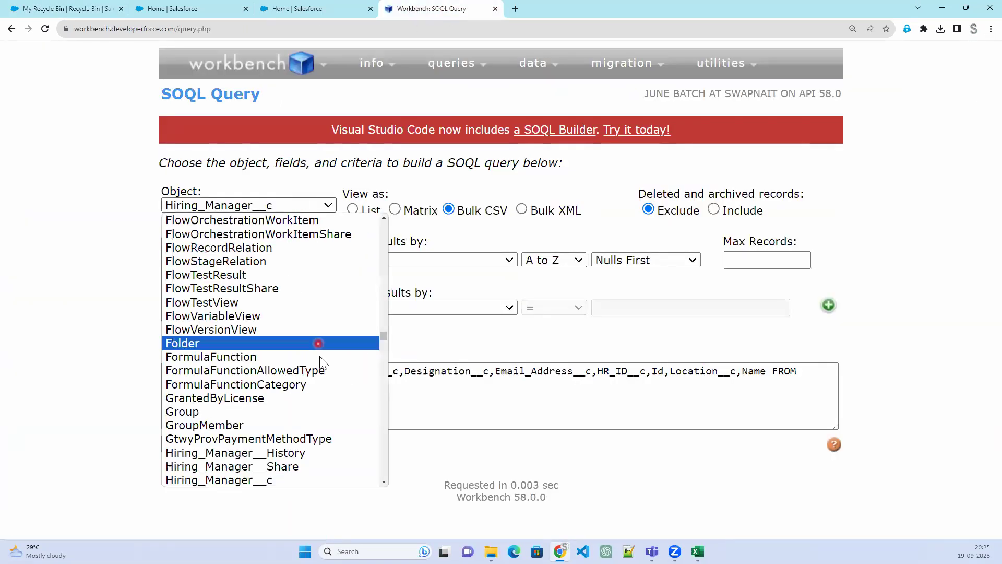
drag(383, 335, 394, 216)
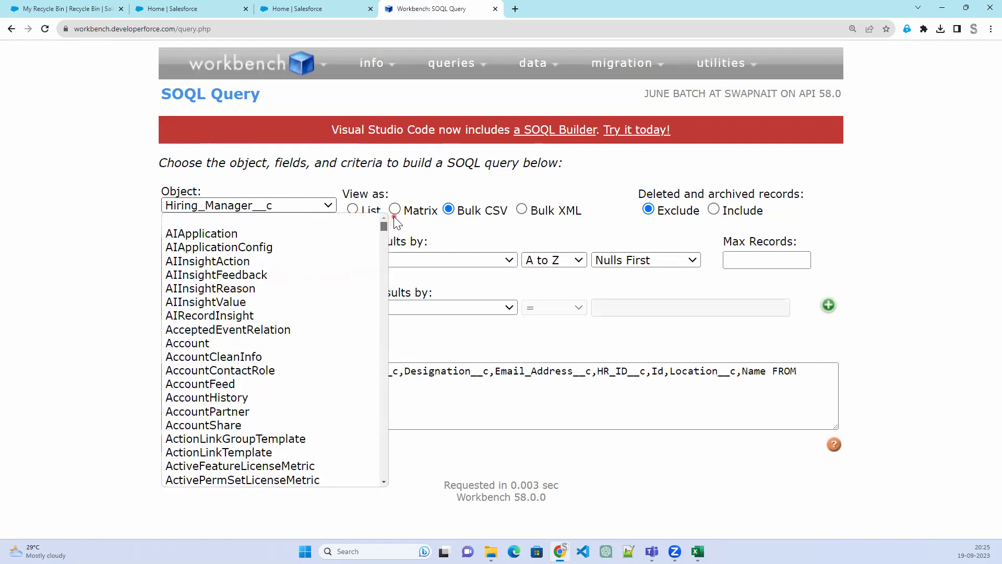
click(194, 343)
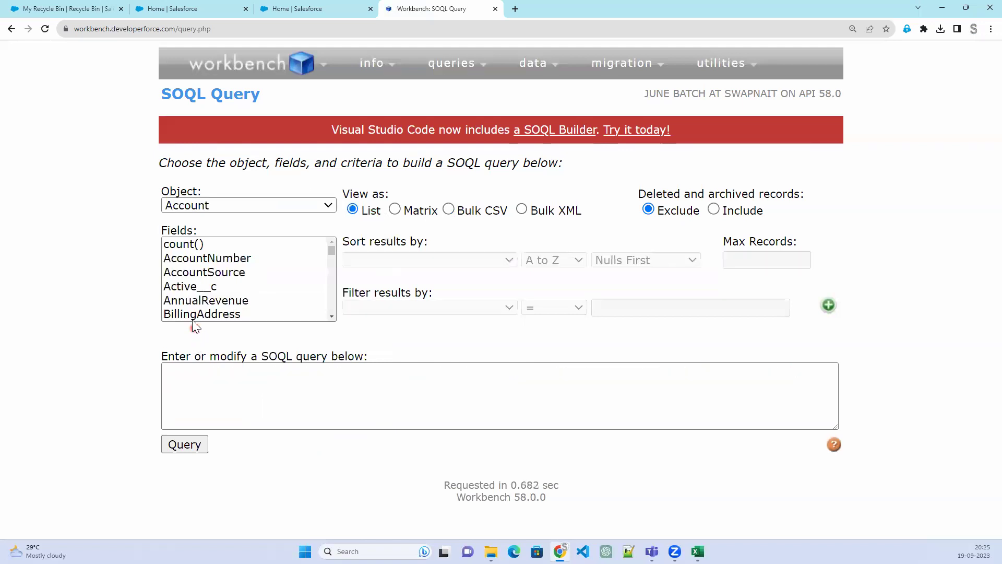
Select AccountNumber, AccountSource, Active__c, AnnualRevenue, Customer_ID__c and CustomerPriority__c as query fields
click(226, 259)
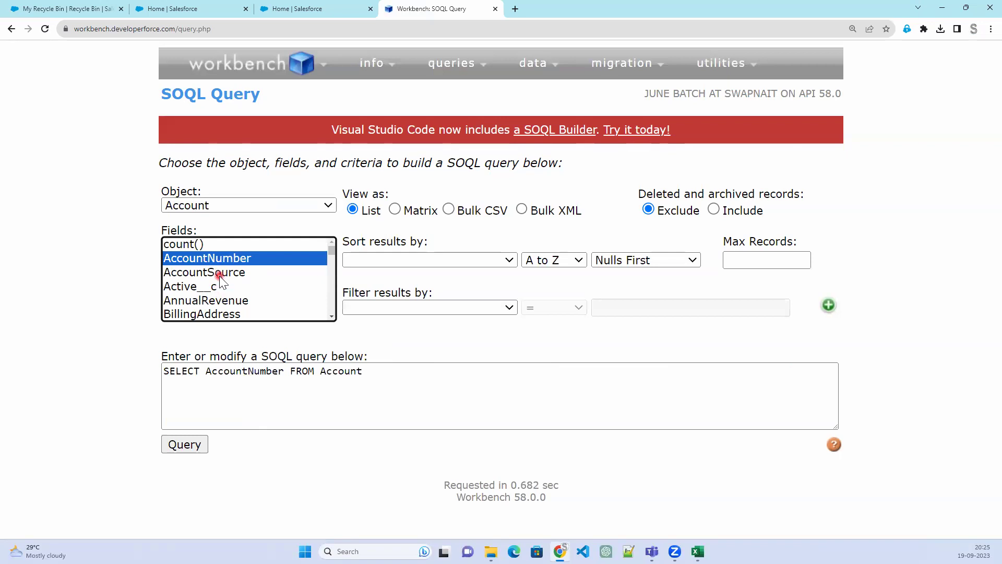
ctrl+click(220, 274)
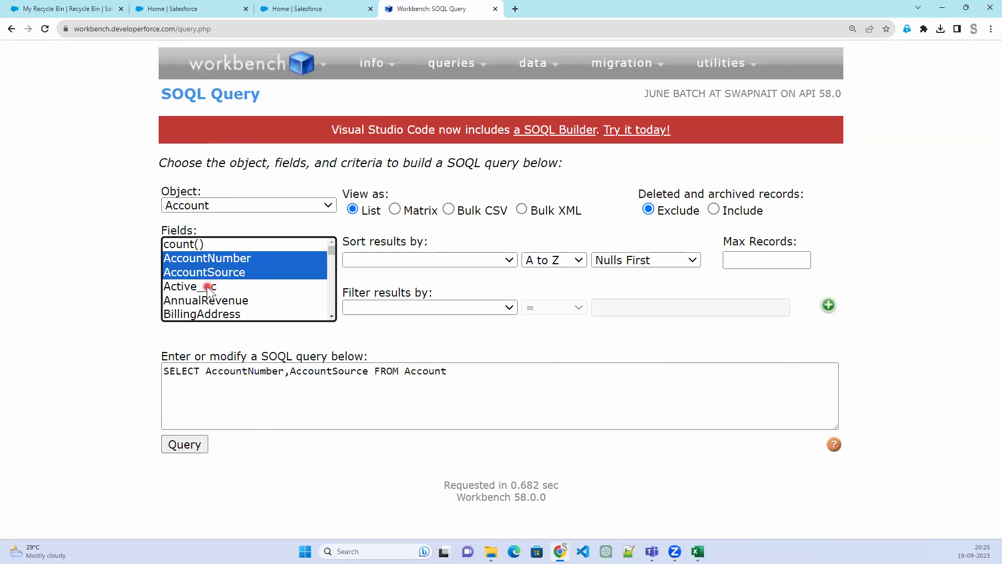
ctrl+click(208, 286)
ctrl+click(215, 301)
scroll(216, 307, down, 3)
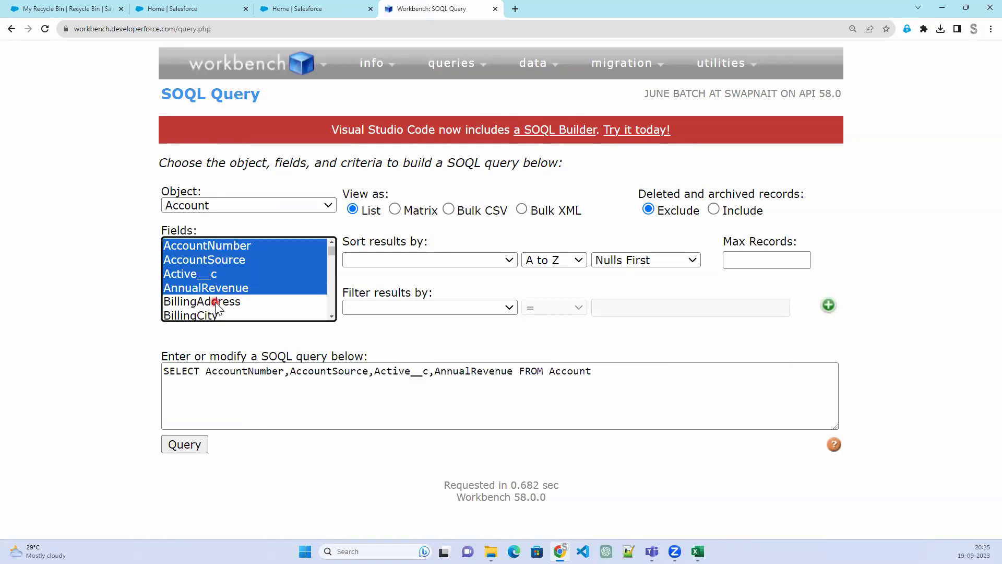
scroll(216, 307, down, 2)
scroll(216, 299, down, 2)
ctrl+click(216, 288)
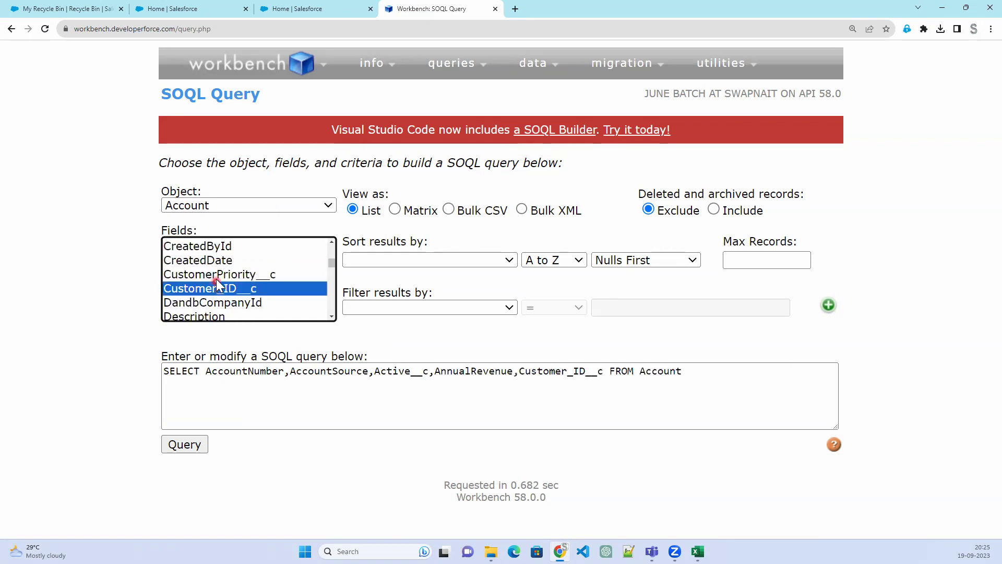
ctrl+click(216, 275)
Add Description, Industry, Is_Client_Valid__c and Name to the query, leaving NumberOfEmployees out
scroll(221, 288, down, 2)
ctrl+click(219, 264)
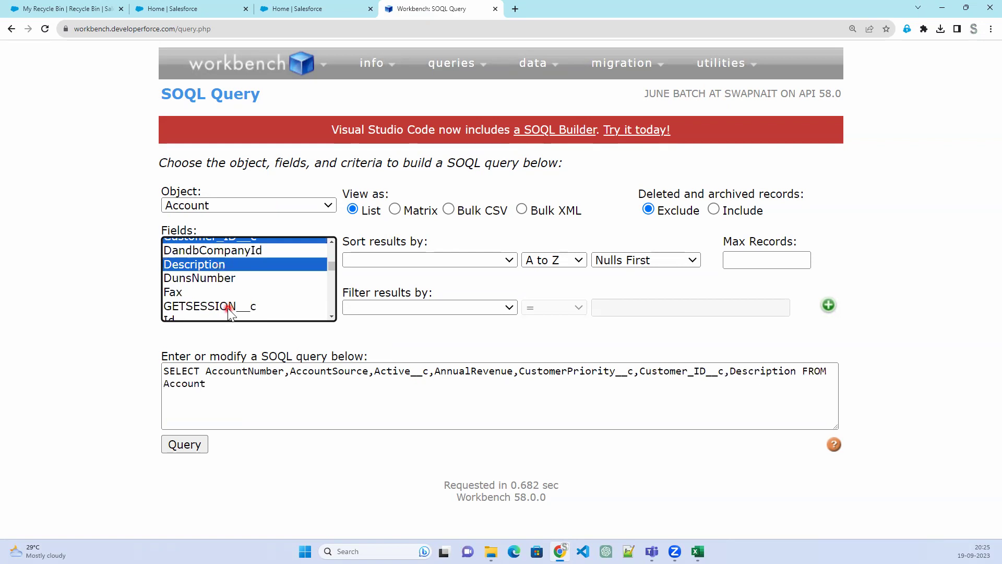
scroll(229, 296, down, 2)
ctrl+click(220, 280)
scroll(222, 271, down, 2)
ctrl+click(224, 261)
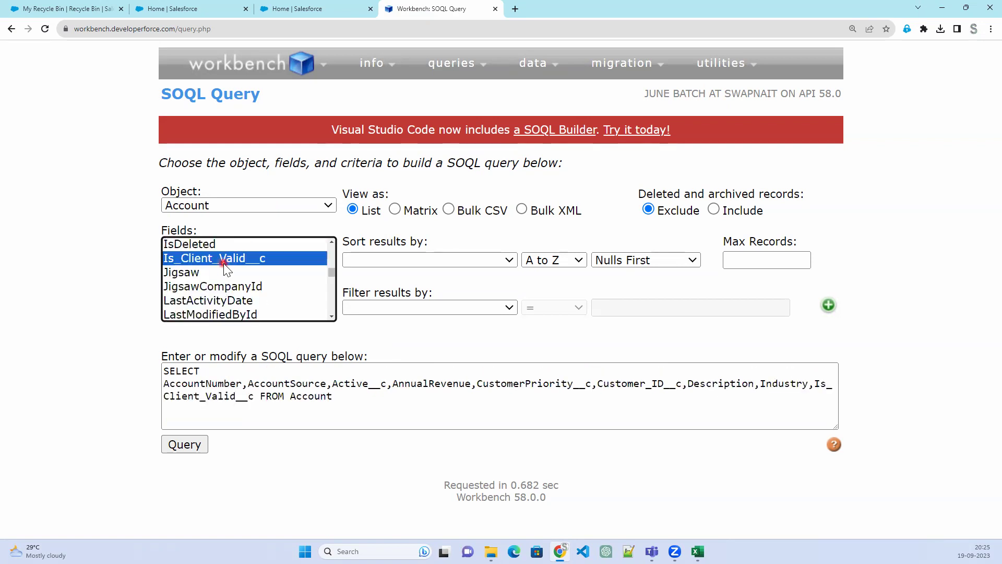
scroll(230, 280, down, 5)
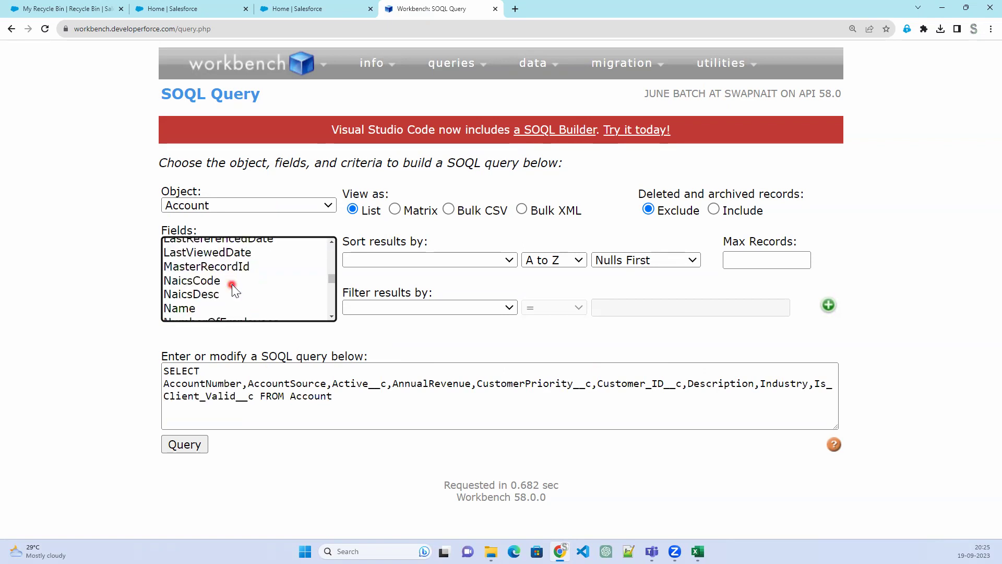
ctrl+click(223, 270)
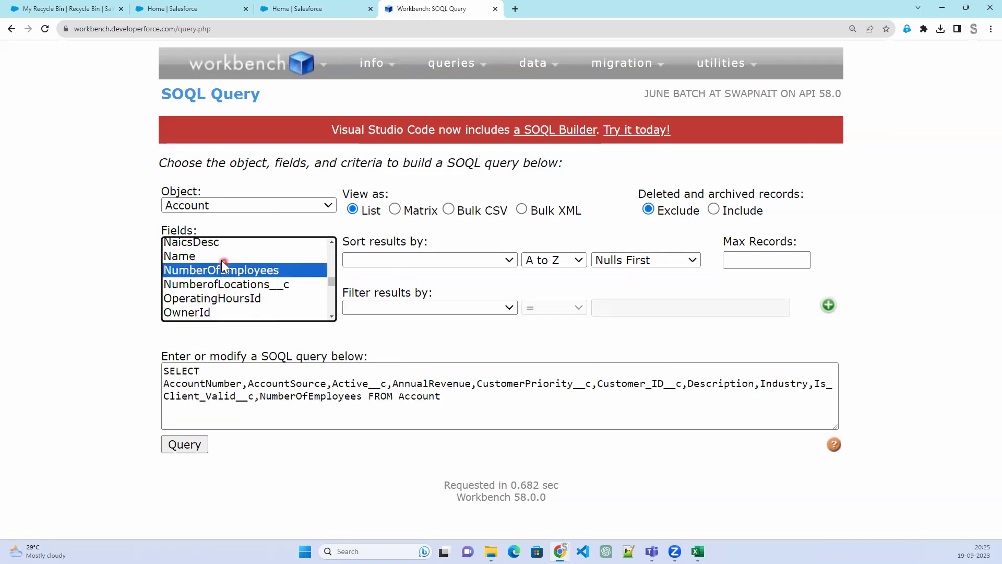
ctrl+click(222, 259)
ctrl+click(224, 270)
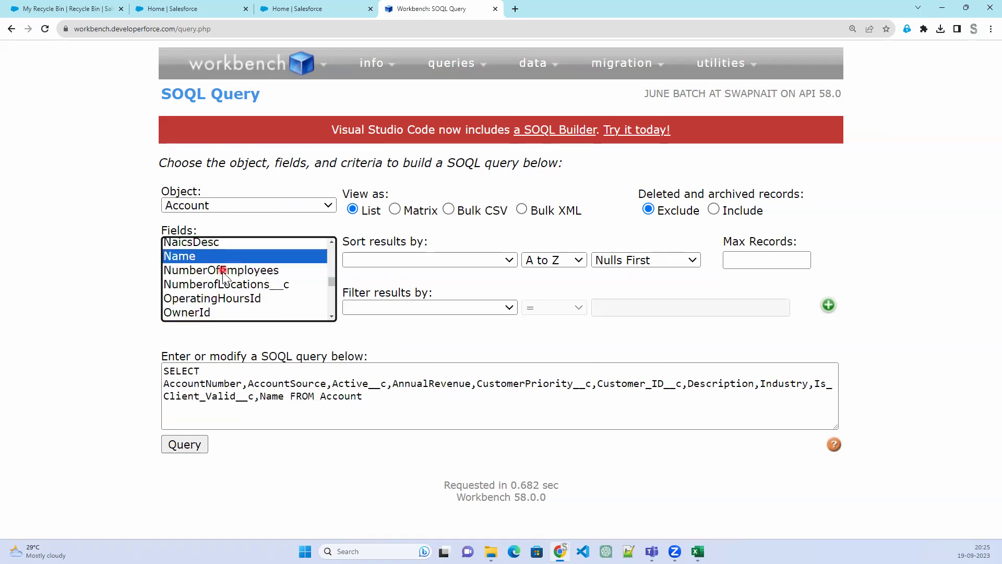
Add Phone instead of PAN_Number__c and run the query, returning all 32 Account records
scroll(240, 304, down, 2)
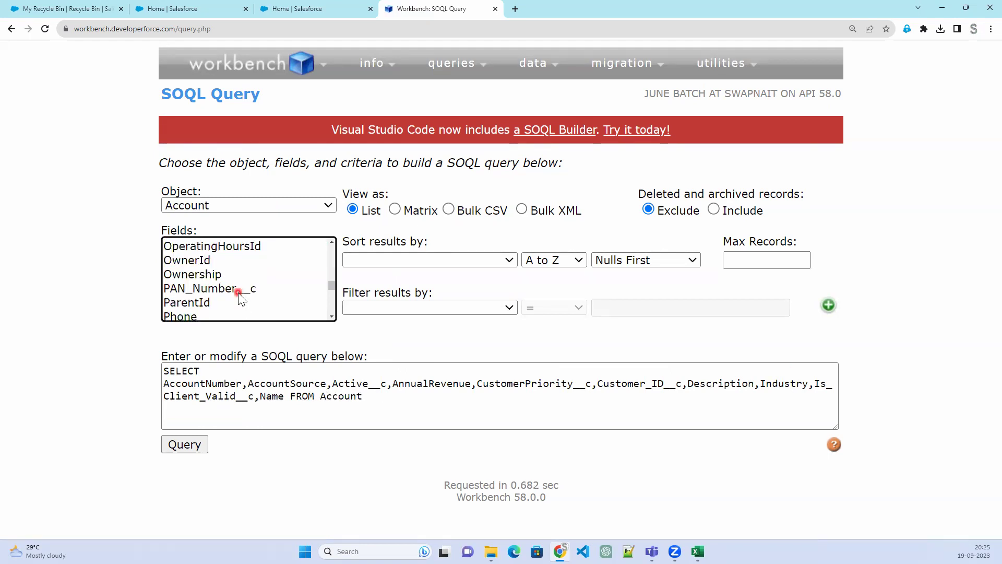
ctrl+click(238, 294)
scroll(239, 304, down, 2)
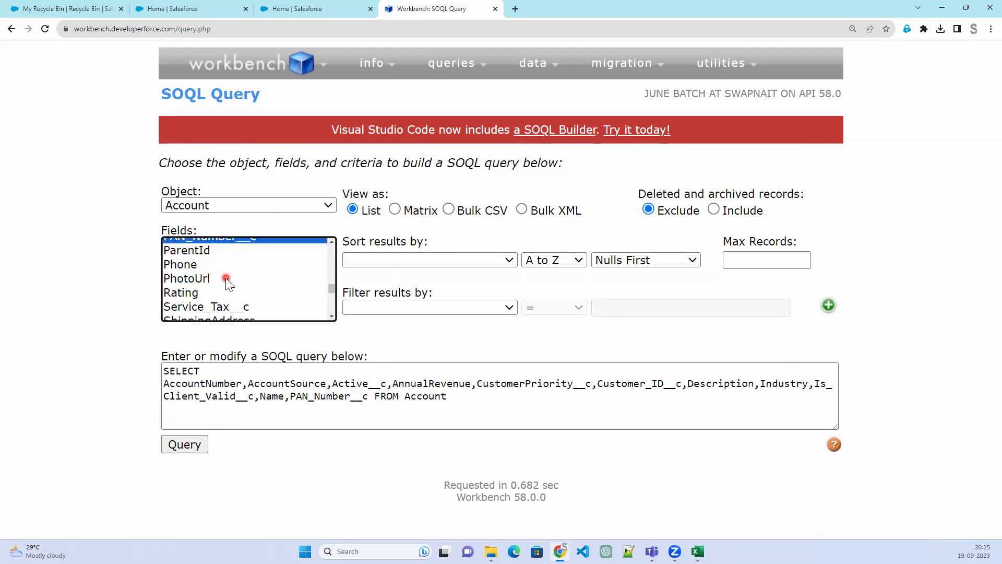
scroll(225, 281, up, 2)
ctrl+click(225, 285)
scroll(220, 297, down, 2)
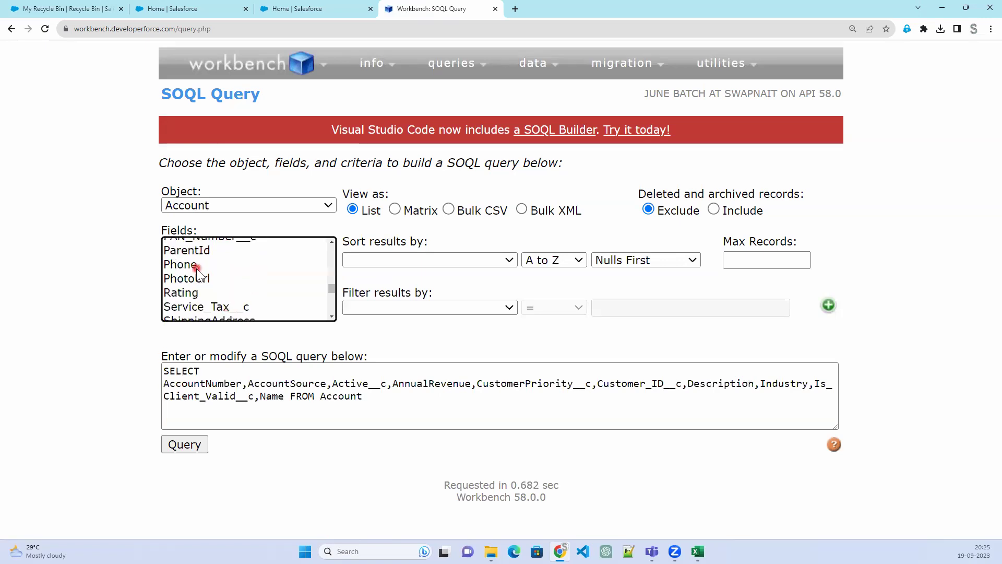
ctrl+click(198, 267)
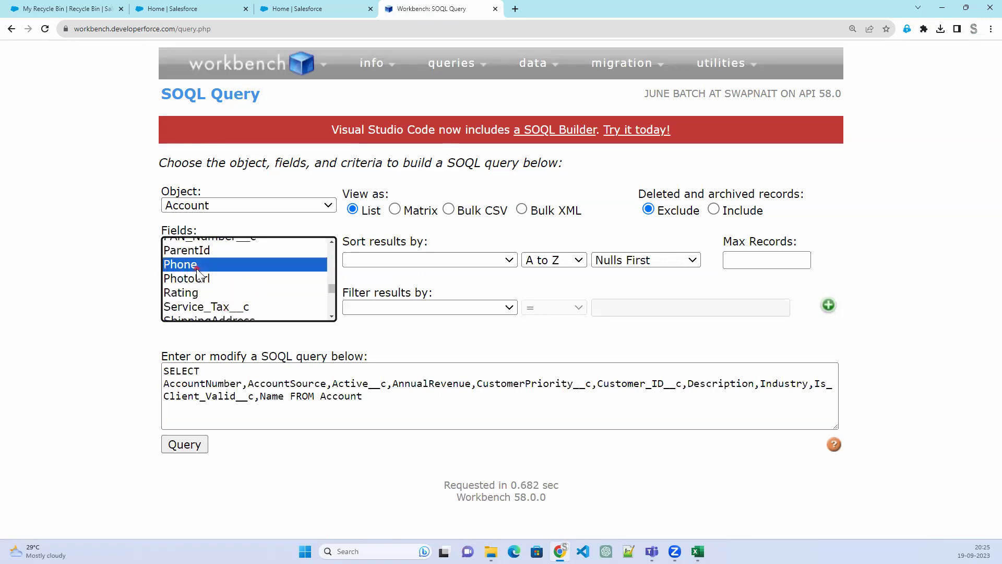
click(187, 444)
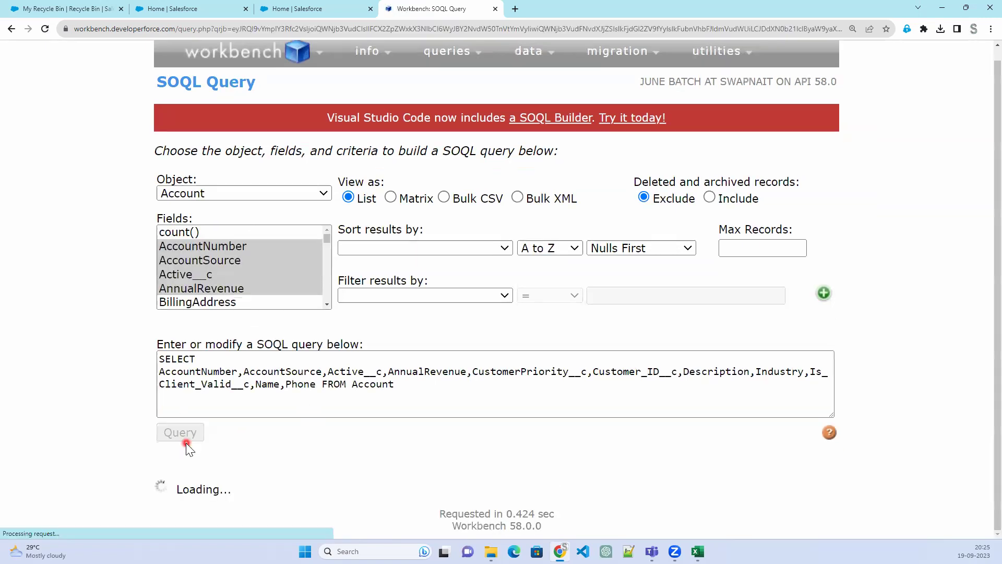
scroll(194, 449, down, 3)
scroll(196, 450, down, 3)
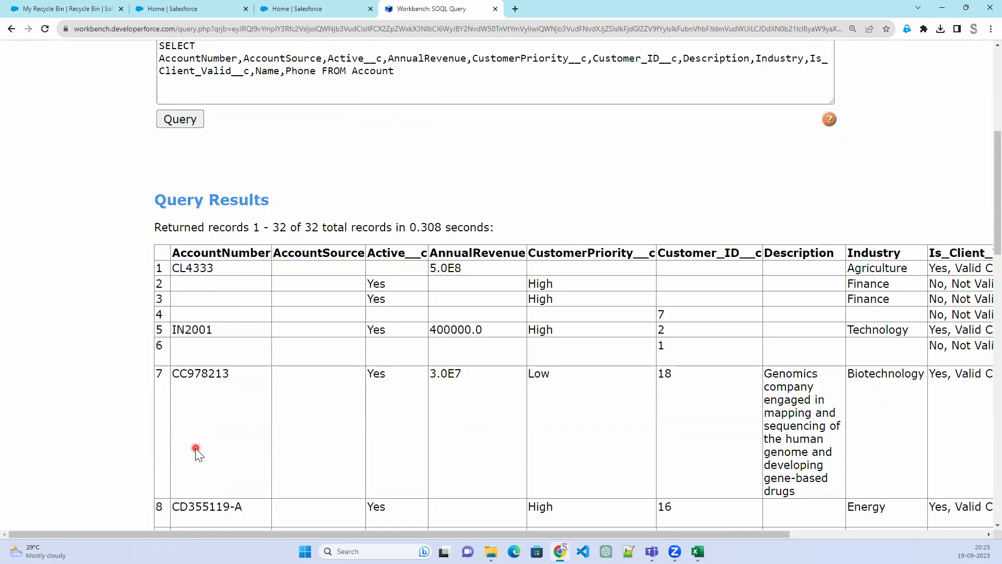
scroll(521, 210, up, 4)
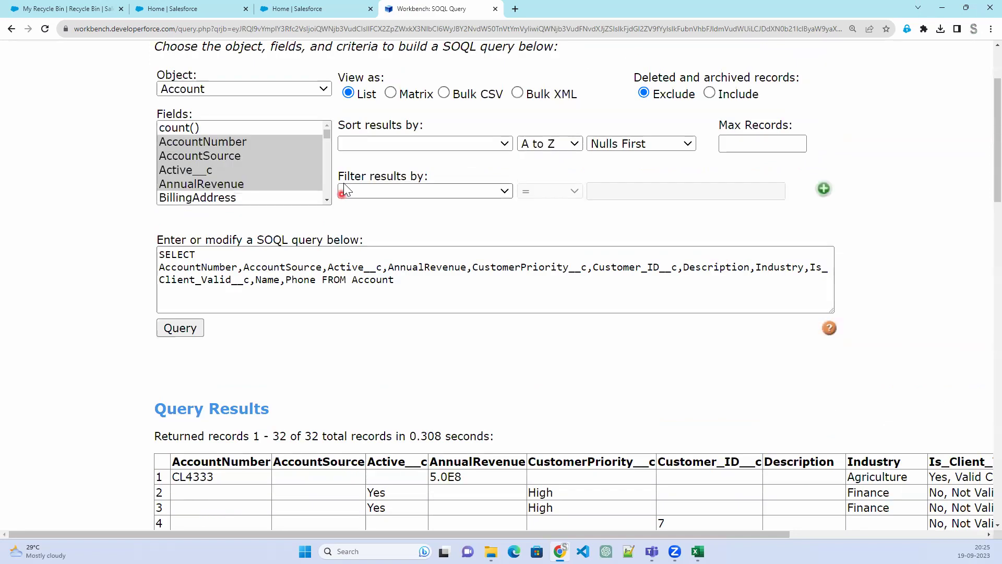
Filter the Account query on IsDeleted = True and run it, getting no records
click(403, 189)
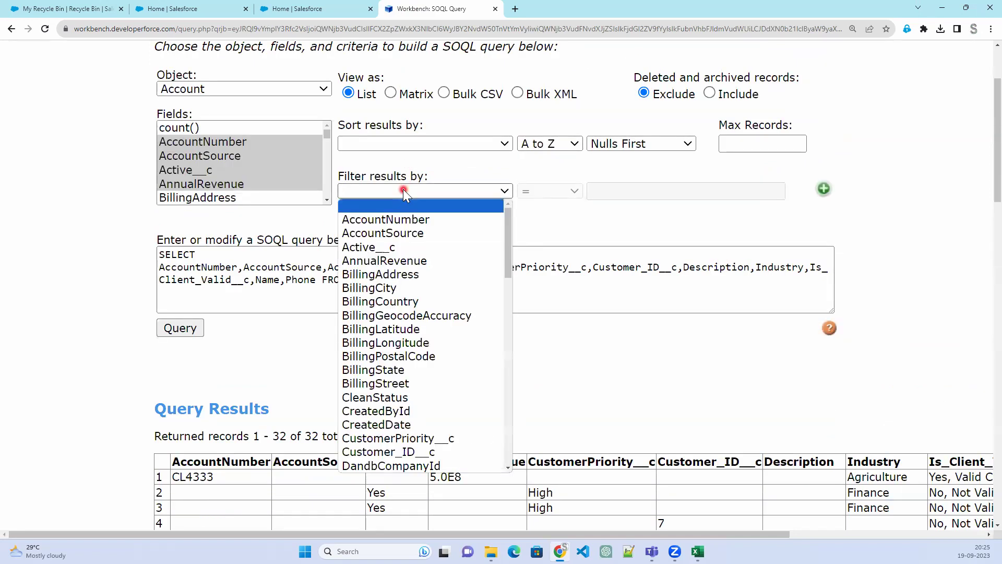
scroll(449, 385, down, 5)
click(396, 244)
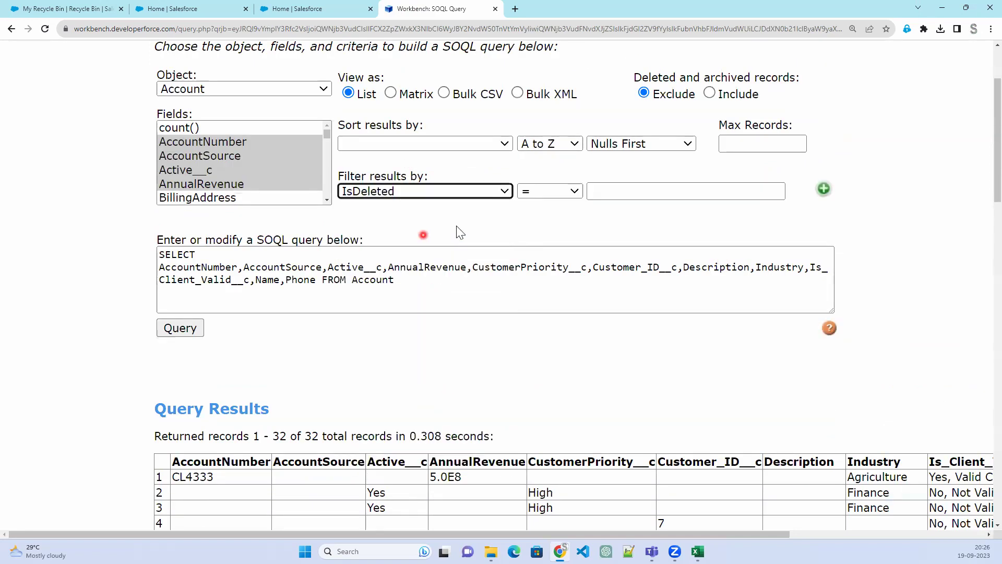
click(607, 192)
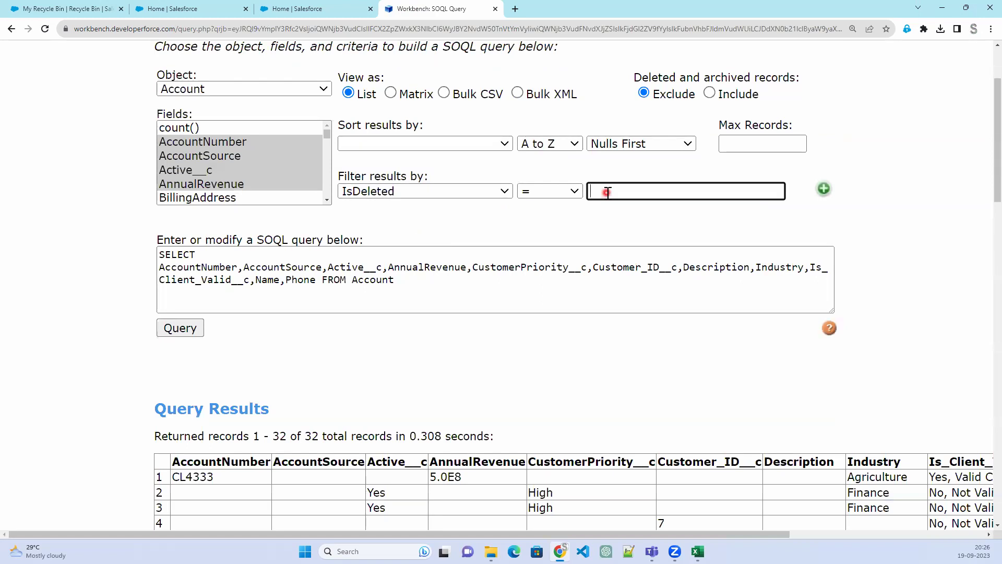
text(True)
click(192, 329)
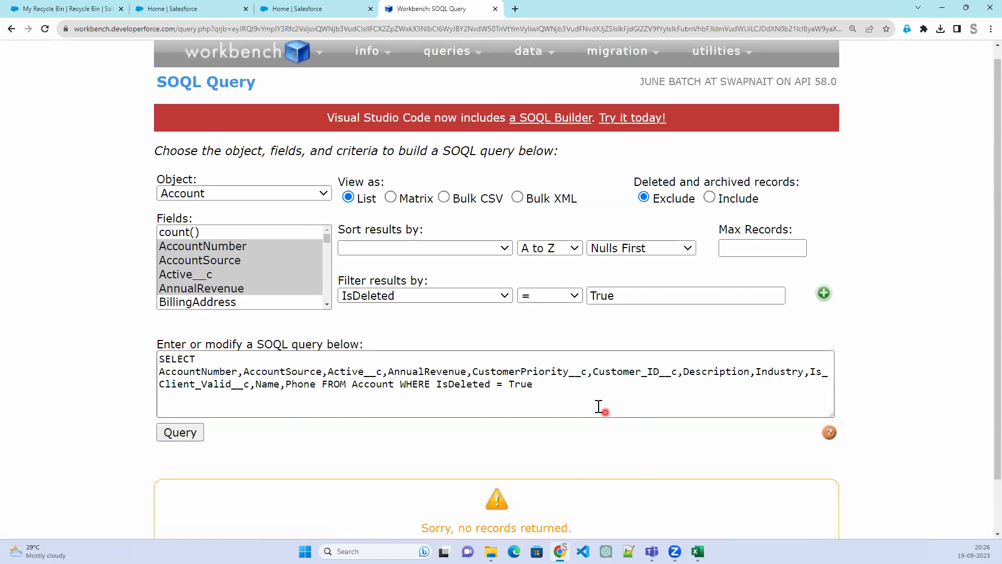
scroll(496, 473, down, 1)
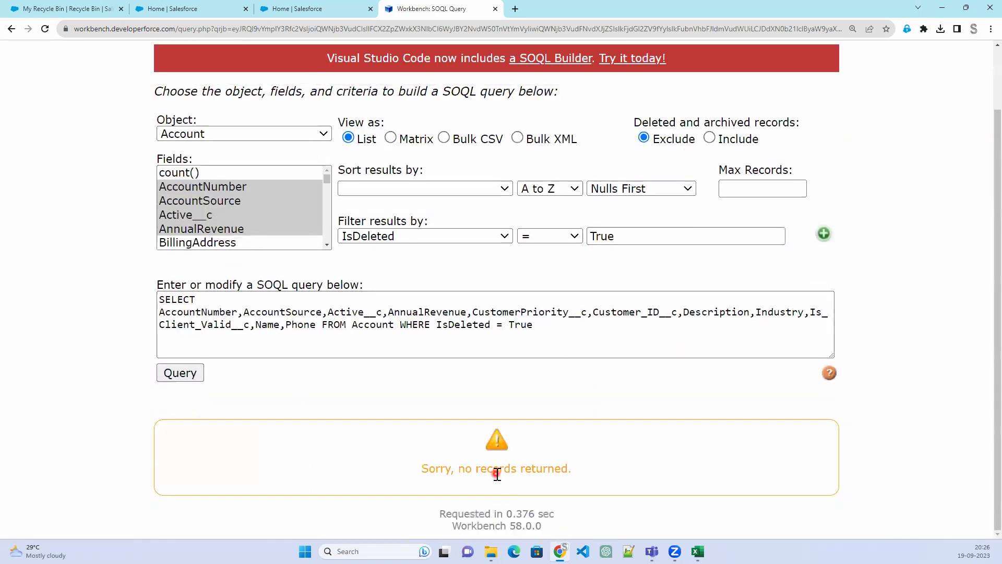
click(68, 9)
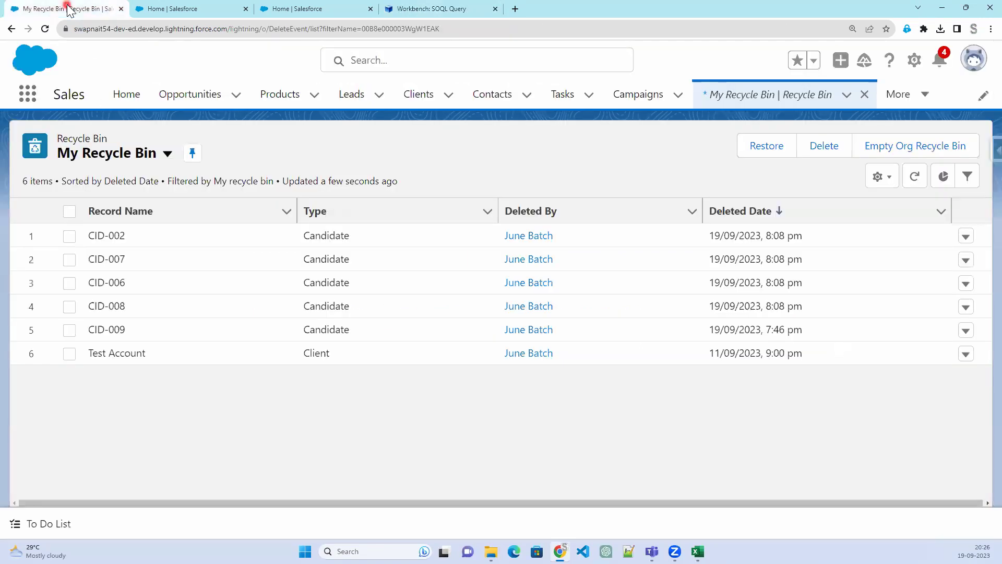
Delete the Flow567 client record from the Salesforce Clients list
click(114, 356)
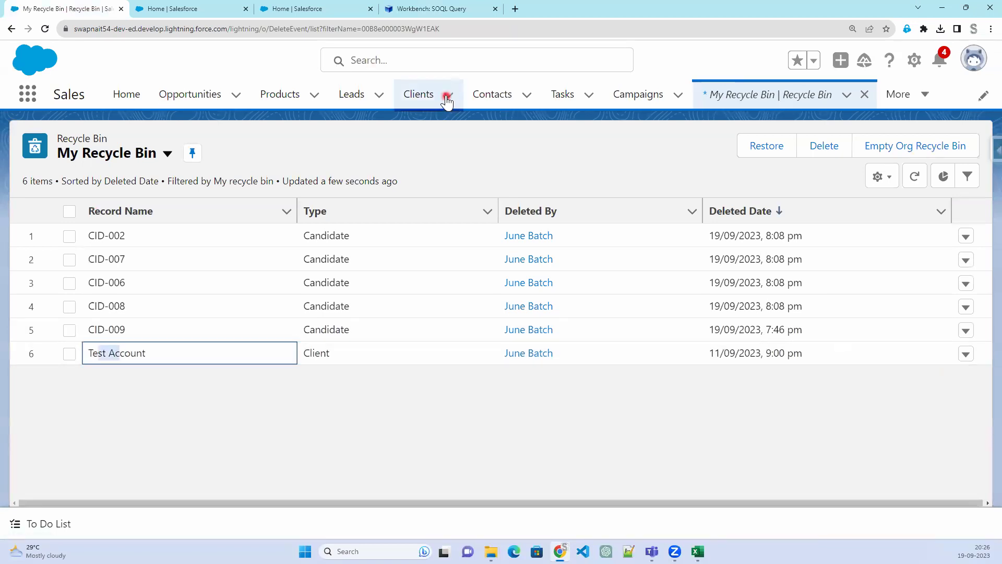
click(428, 98)
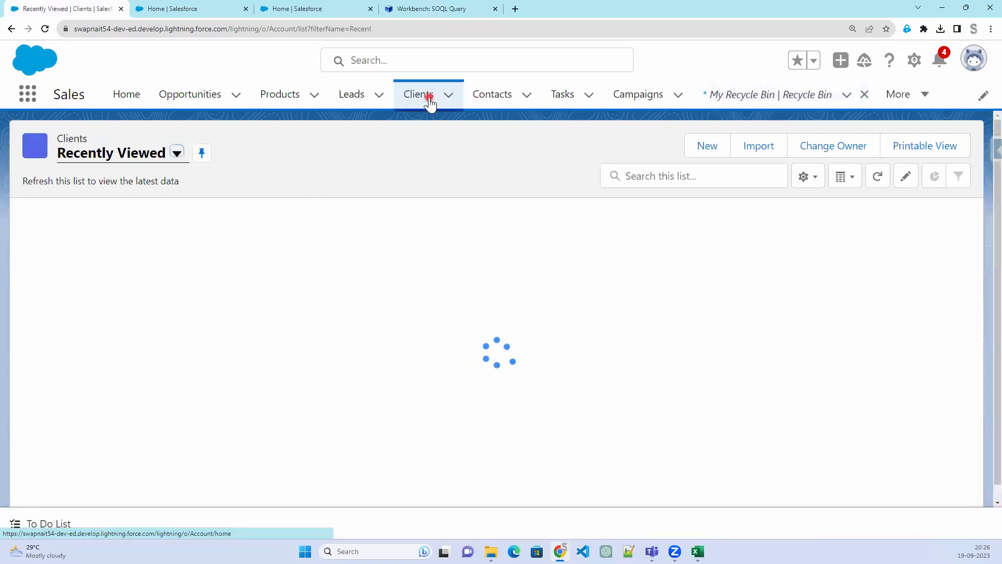
click(110, 235)
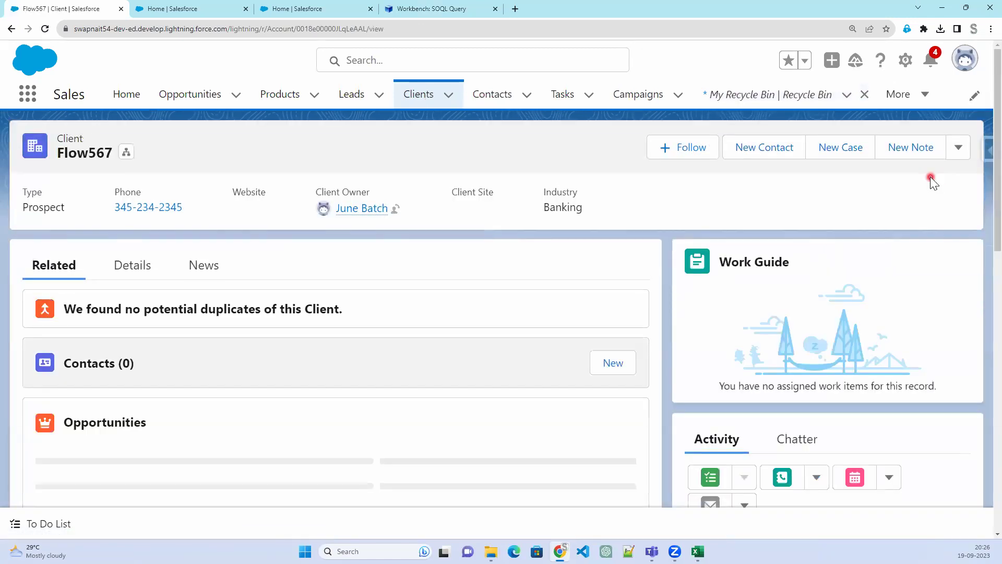
click(144, 272)
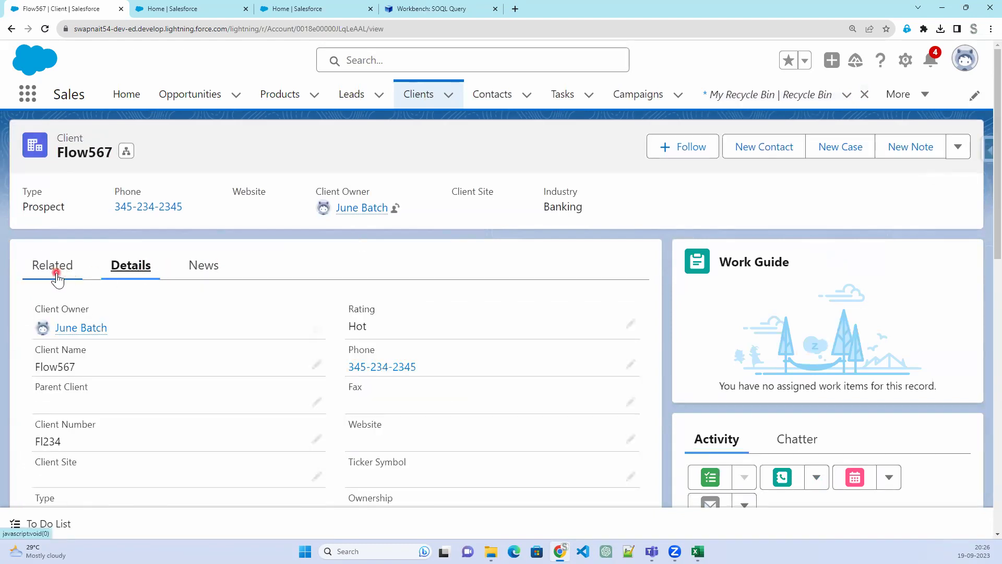
click(958, 147)
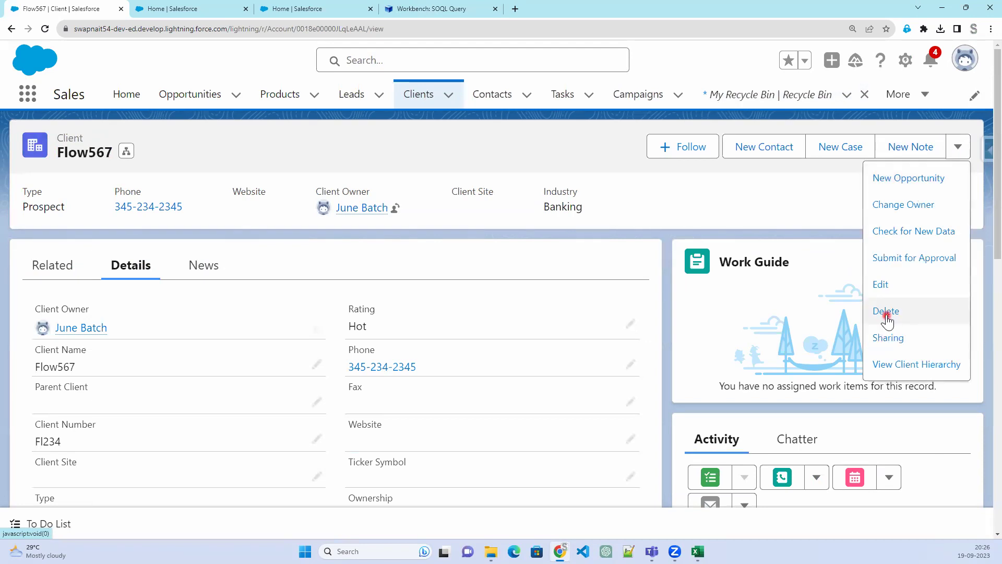
click(886, 311)
click(712, 321)
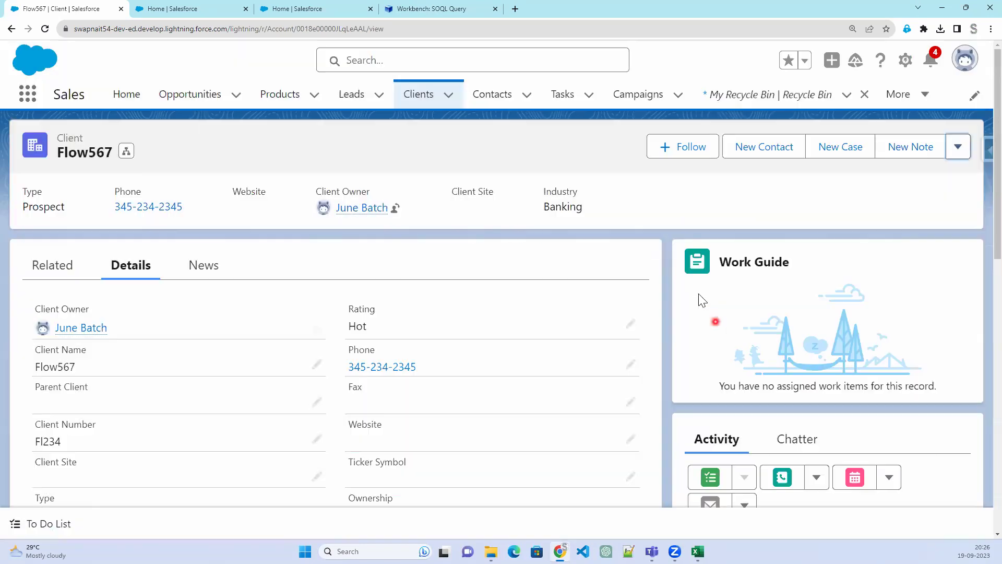
click(423, 9)
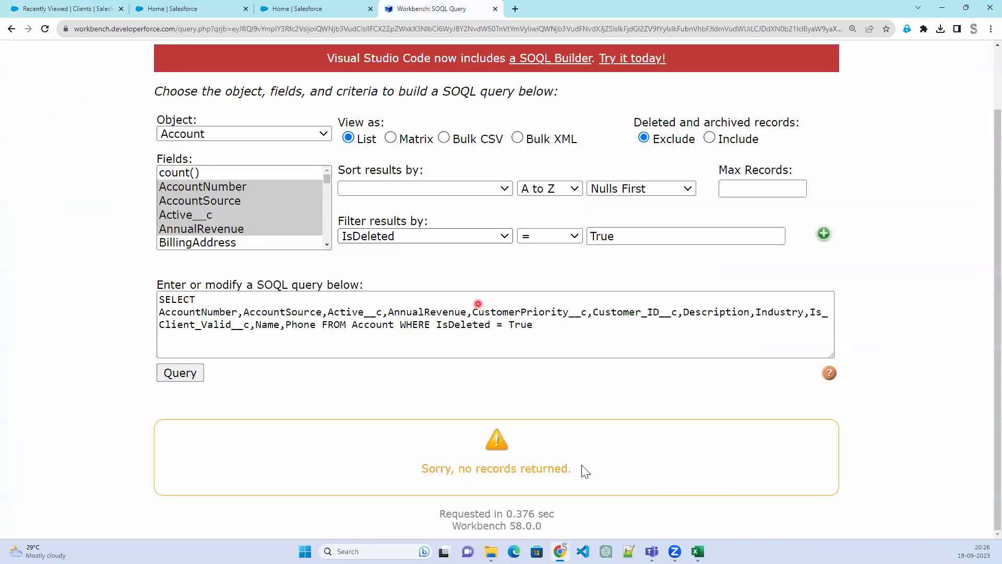
click(179, 372)
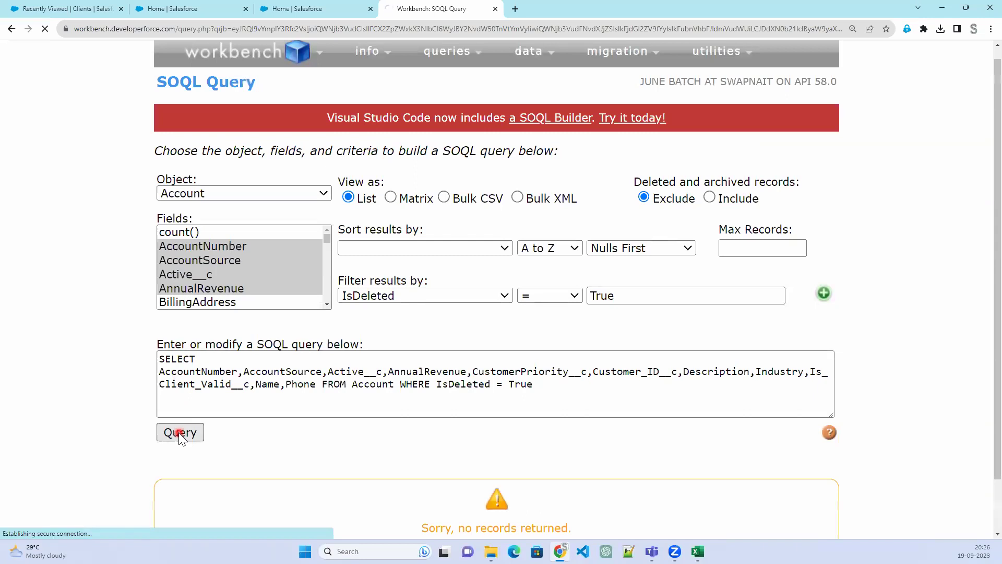
click(179, 432)
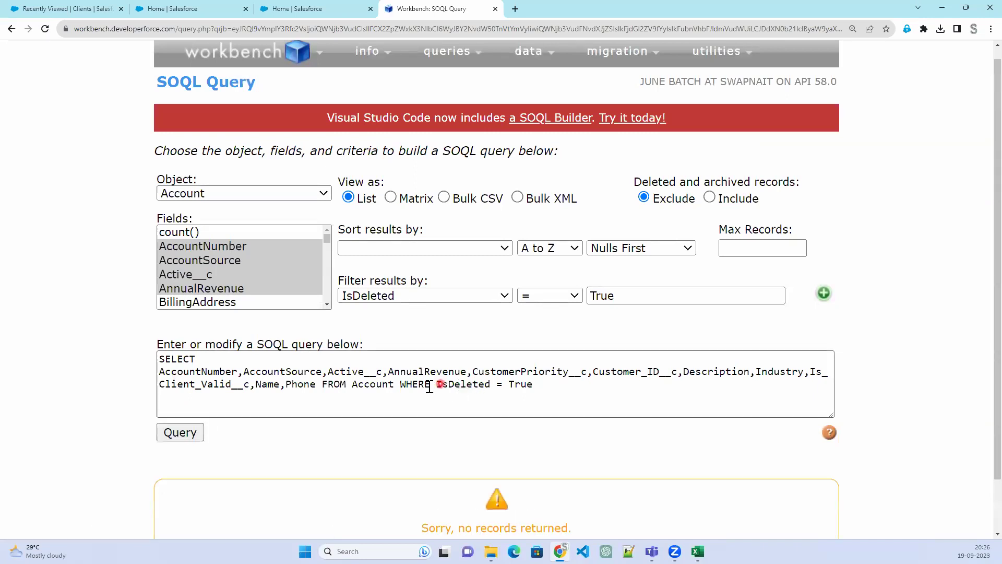
drag(515, 384, 400, 385)
drag(537, 401, 538, 400)
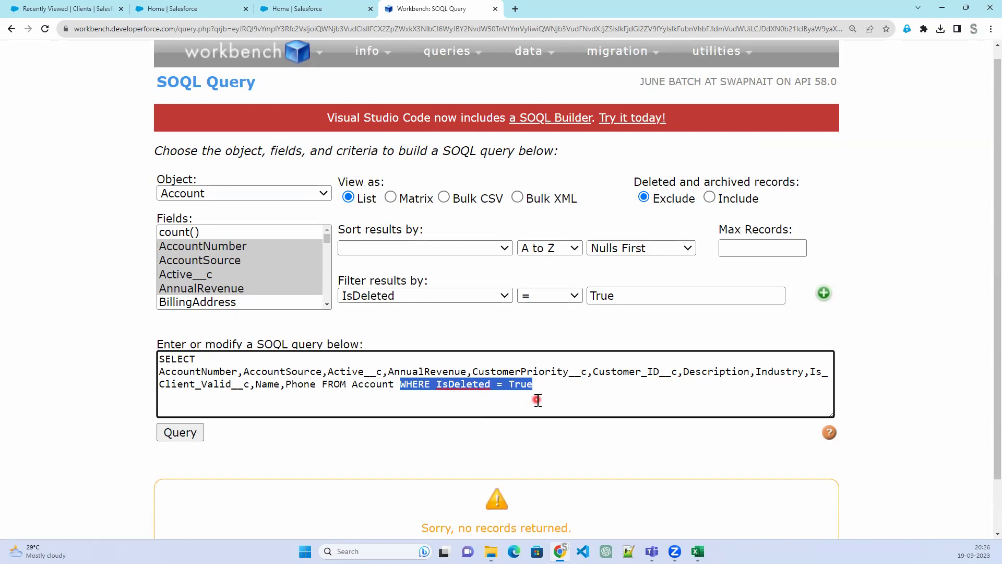
Include deleted and archived records and rerun the query, returning Flow567 and Test Account
click(710, 197)
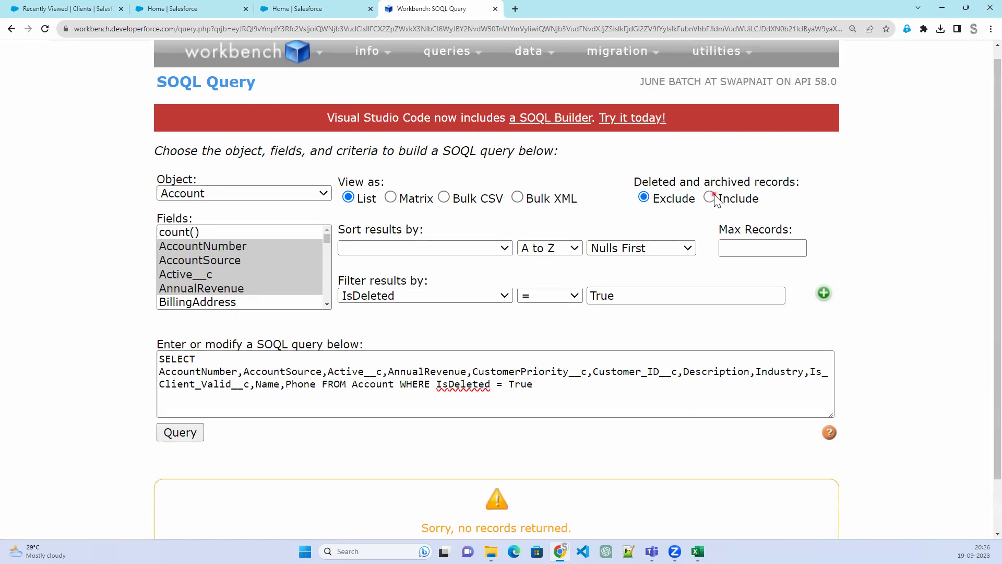
click(186, 432)
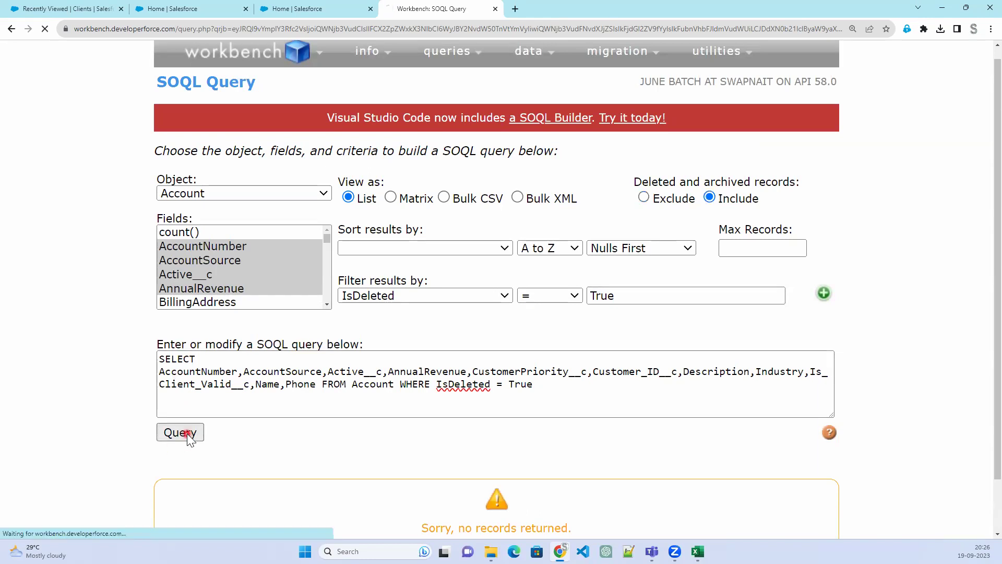
scroll(509, 426, down, 3)
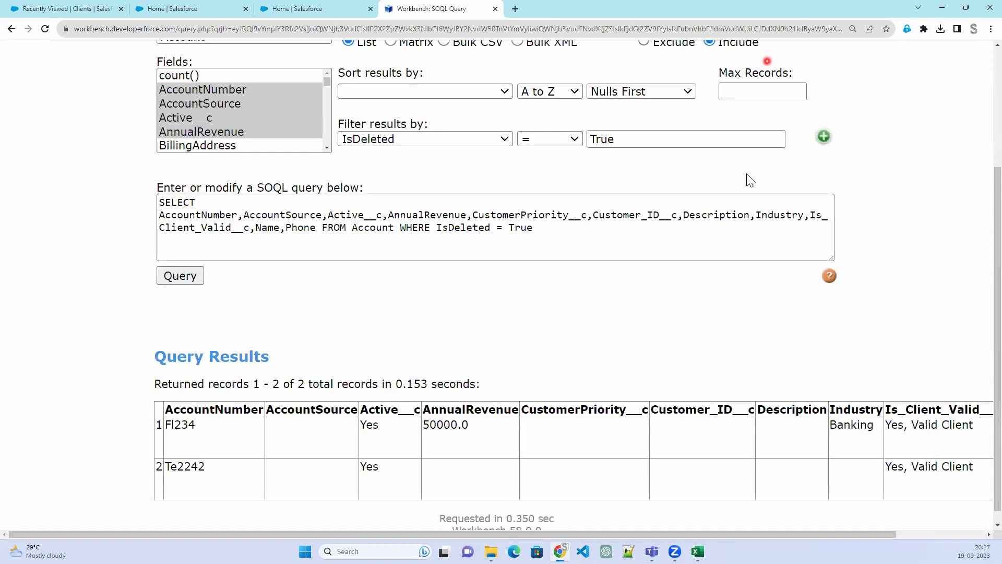
scroll(748, 134, up, 2)
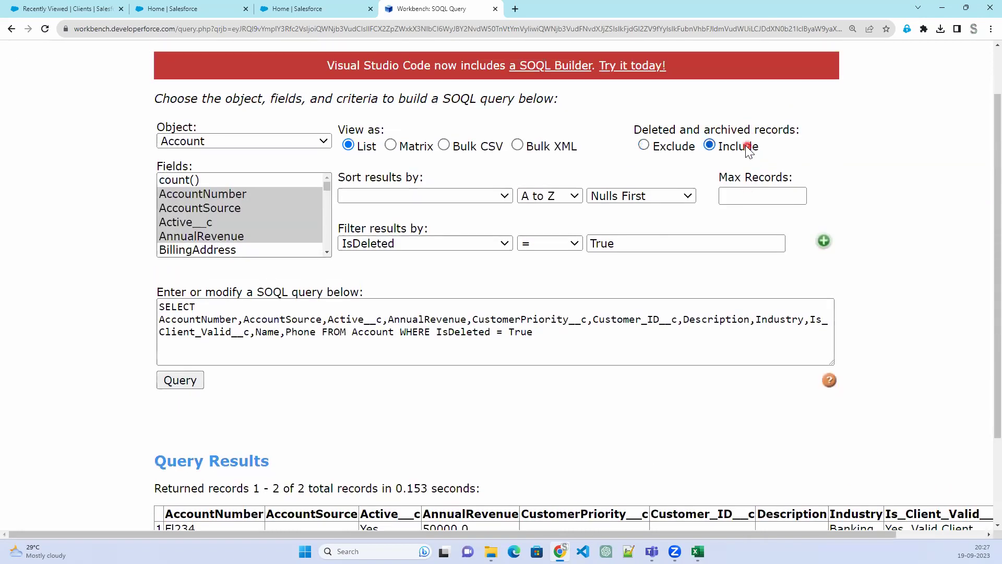
click(486, 346)
scroll(500, 394, down, 2)
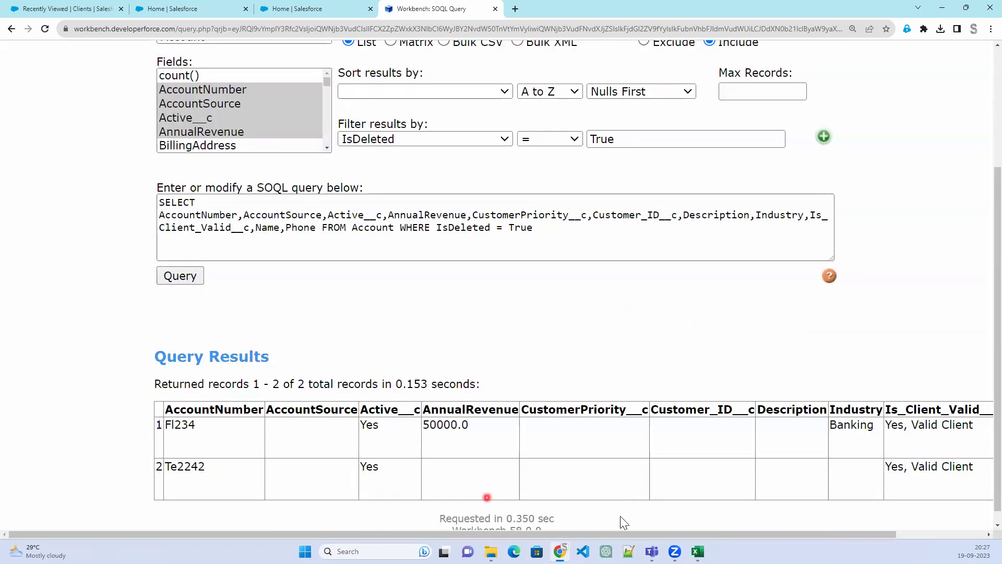
drag(521, 538, 624, 538)
click(180, 464)
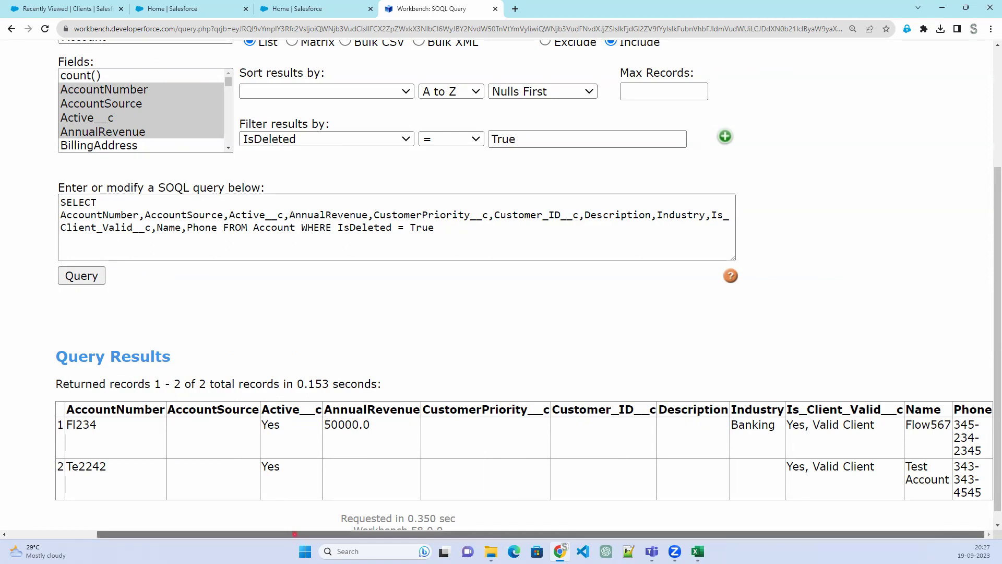
drag(372, 538, 456, 558)
scroll(364, 364, up, 2)
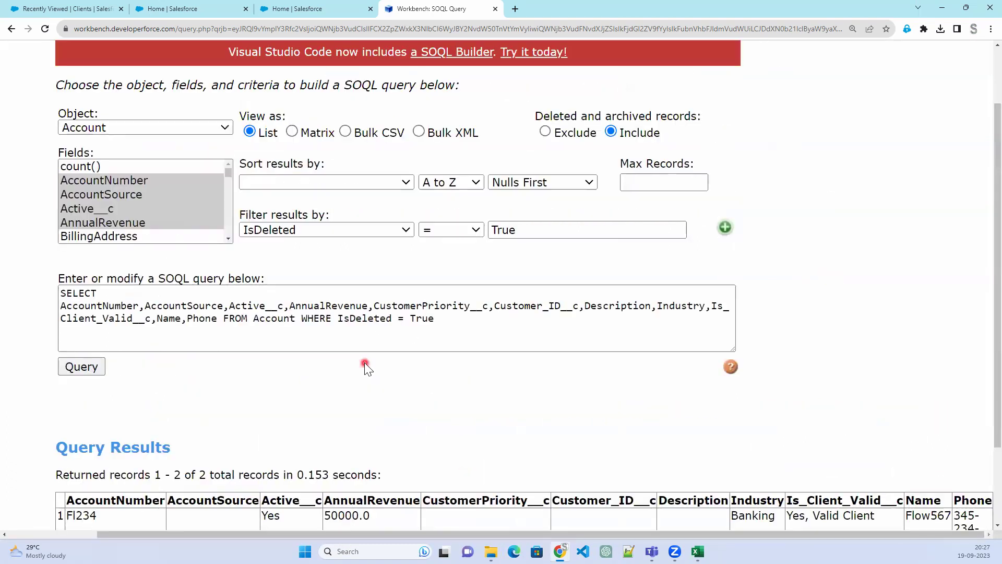
scroll(365, 365, down, 2)
scroll(341, 415, down, 1)
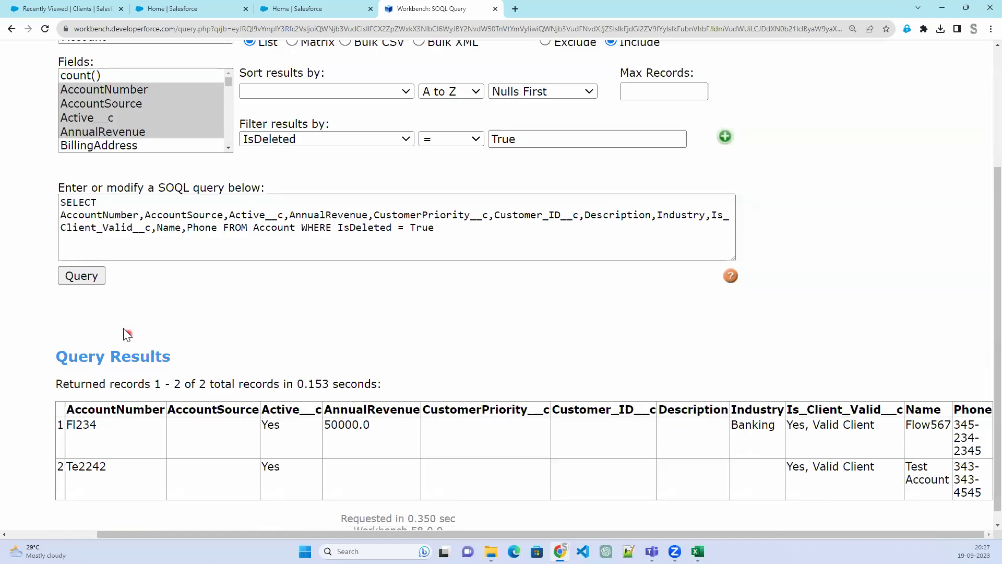
scroll(421, 346, up, 3)
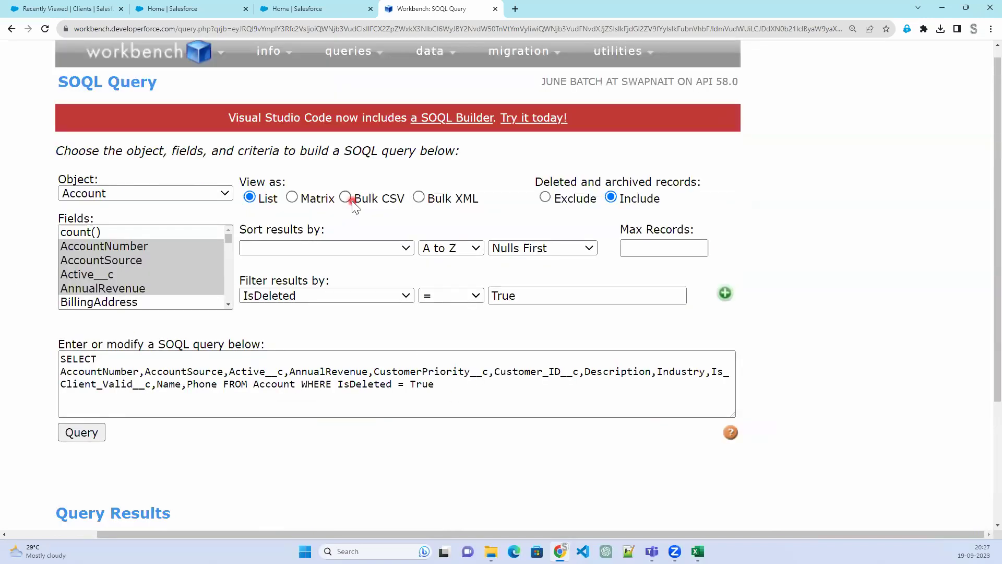
click(346, 197)
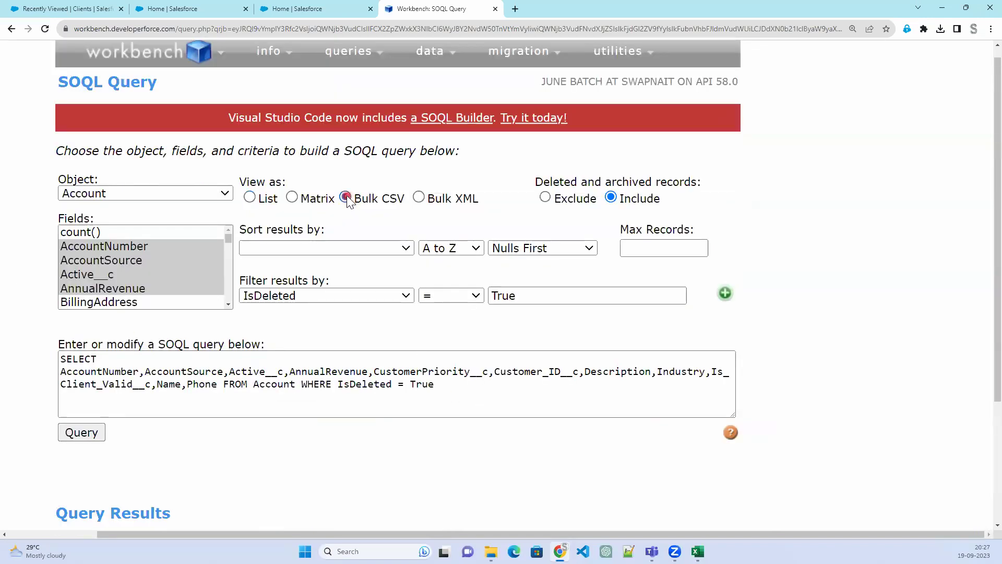
click(81, 436)
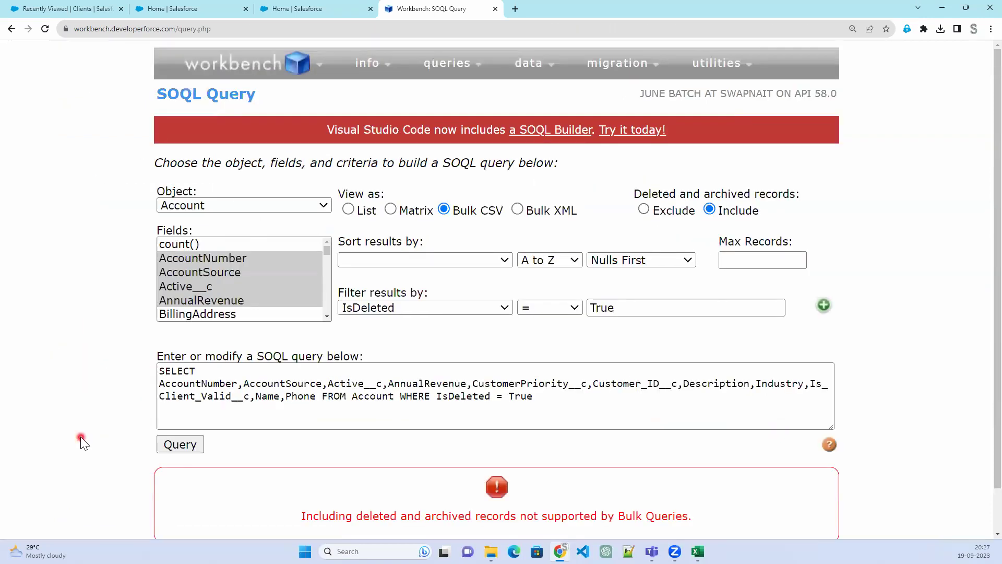
scroll(521, 501, down, 1)
drag(313, 468, 656, 471)
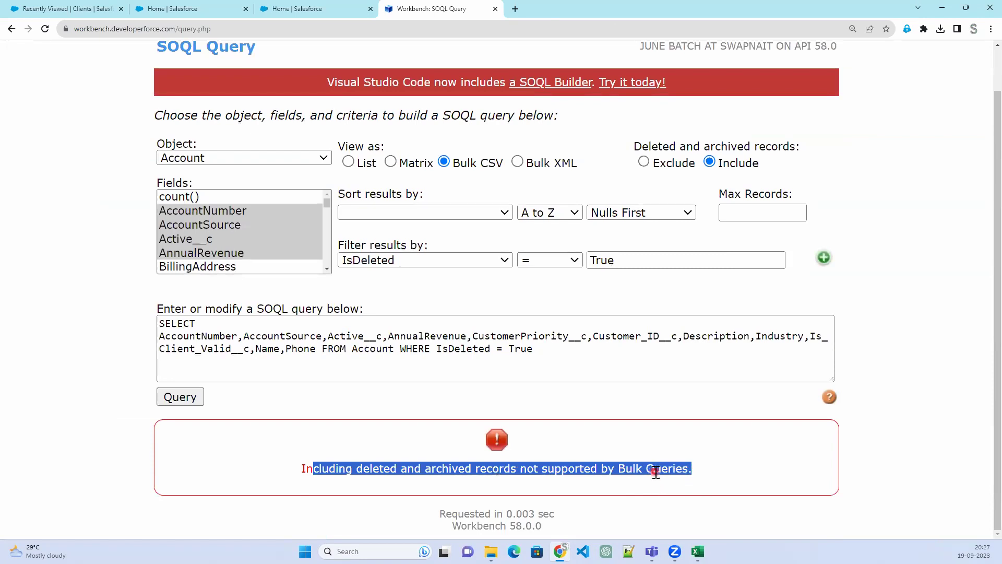
click(608, 466)
drag(519, 468, 694, 483)
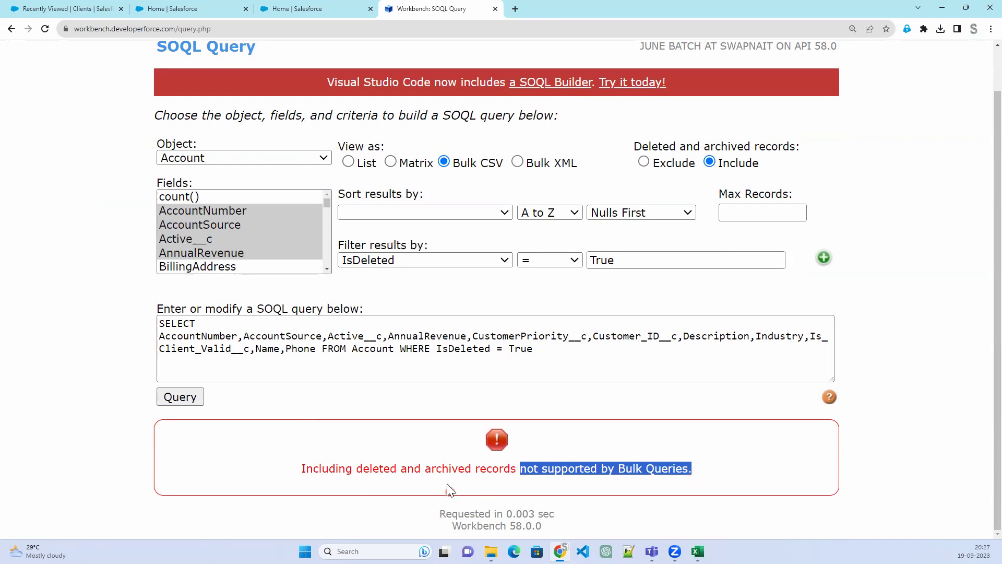
drag(429, 469, 510, 478)
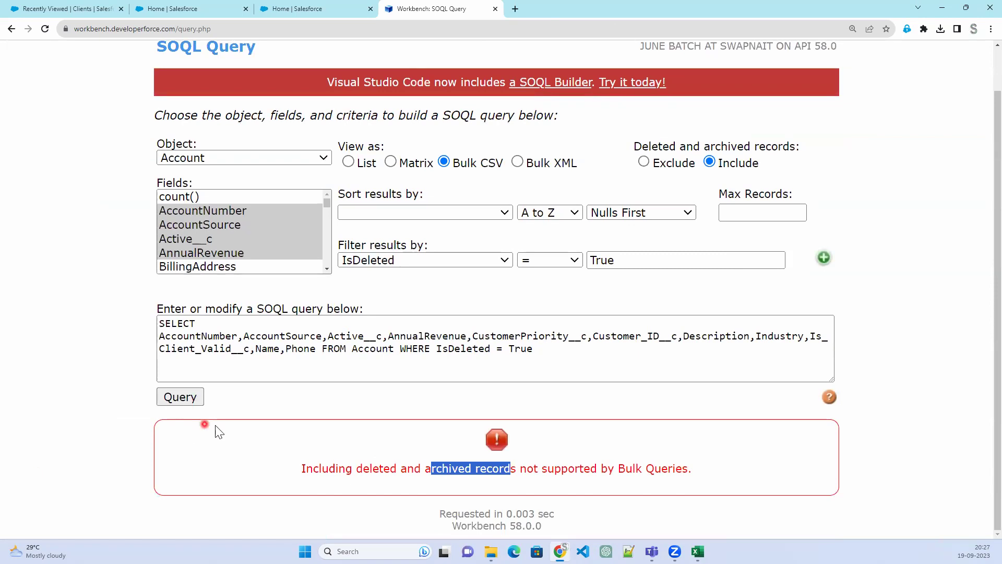
click(194, 402)
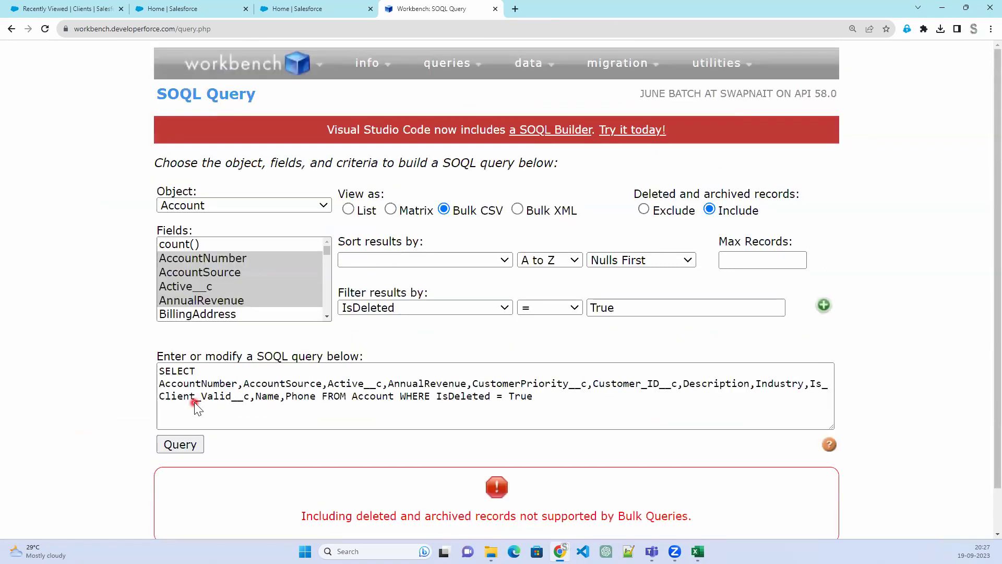
click(171, 447)
click(73, 9)
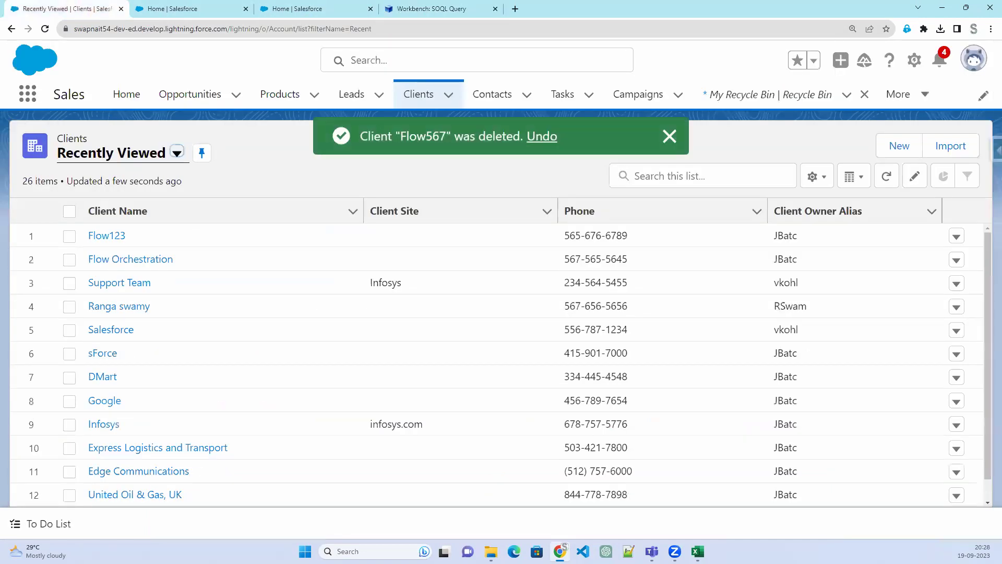
click(425, 10)
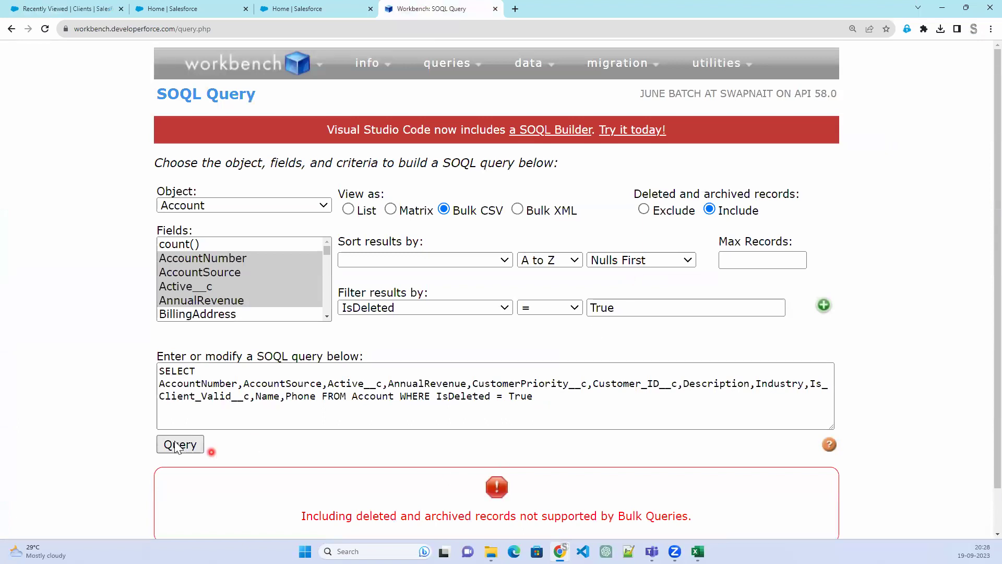
Set View as to List and rerun the IsDeleted = True query, showing the 2 deleted records
click(361, 210)
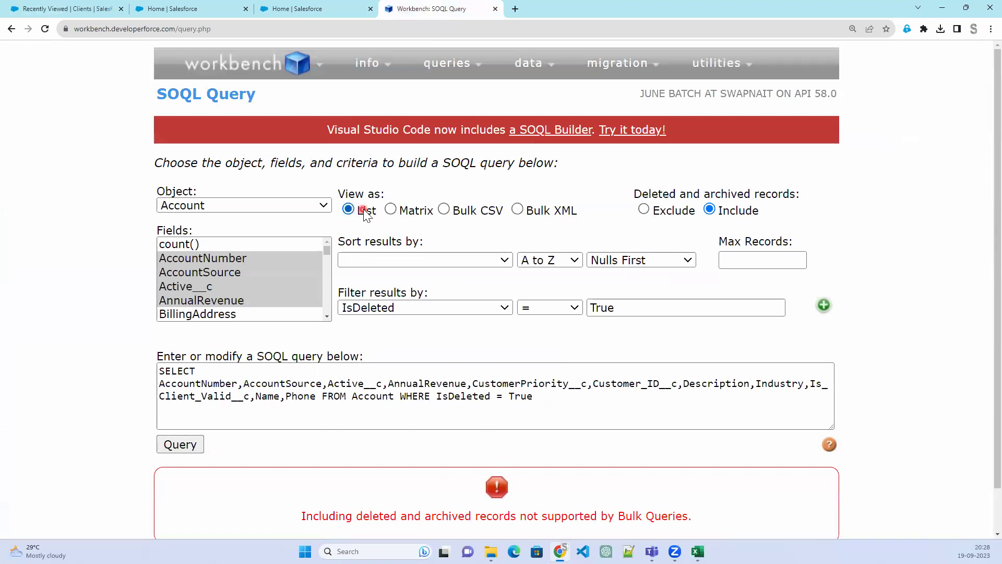
click(193, 445)
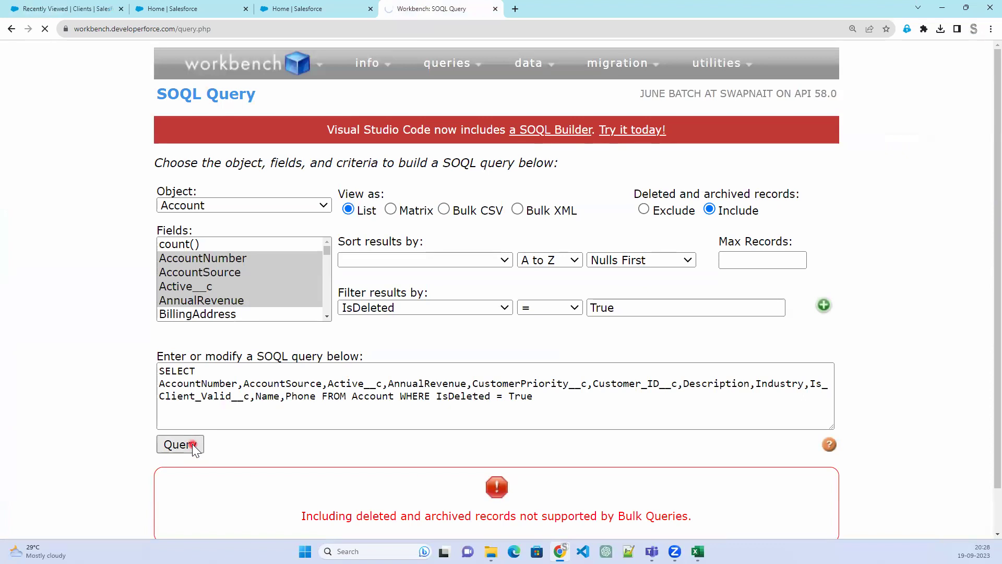
scroll(497, 447, down, 2)
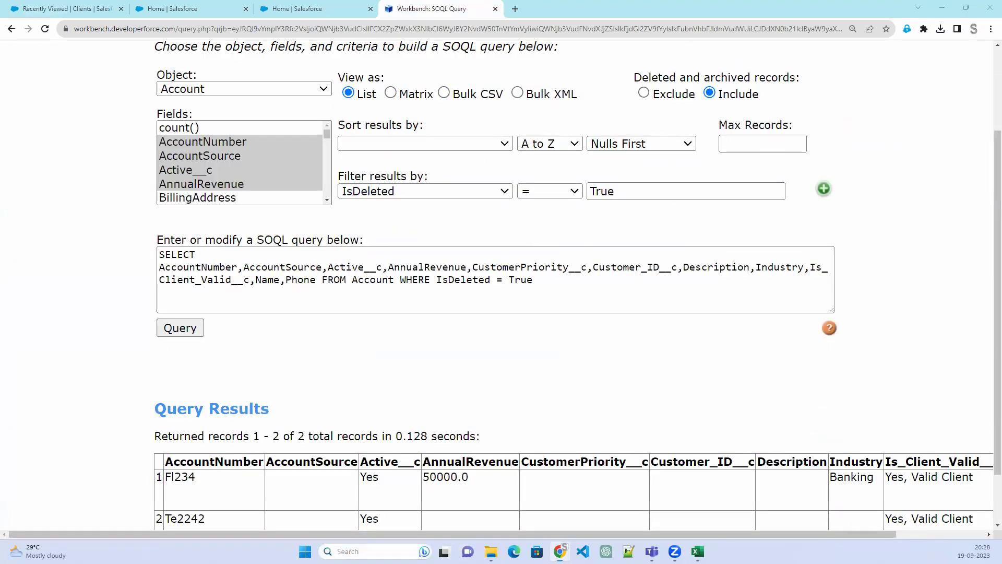
key(super)
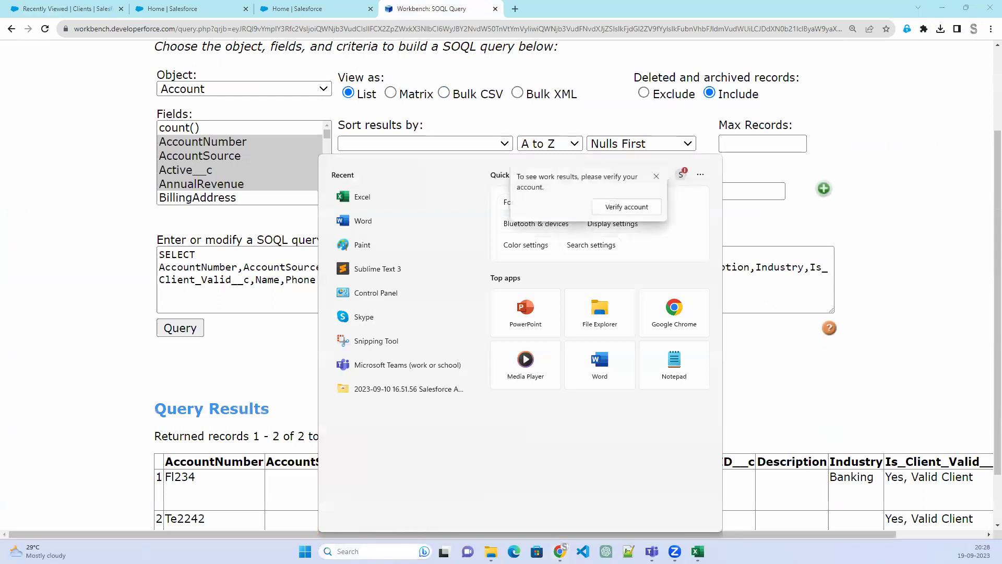
Search 'data' in Windows and launch dataloader.bat, bringing the Data Loader window forward
text(data)
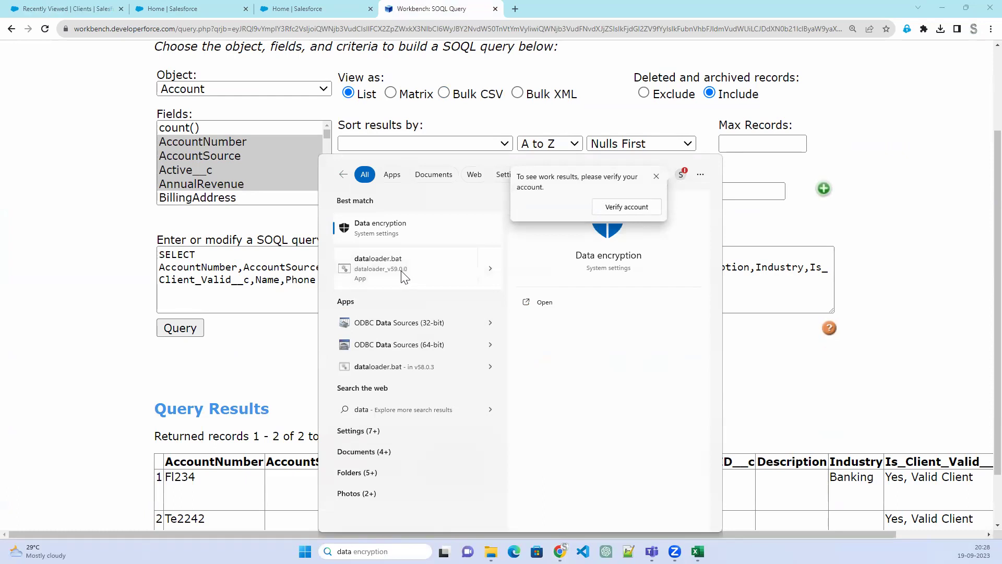
key(Escape)
click(401, 271)
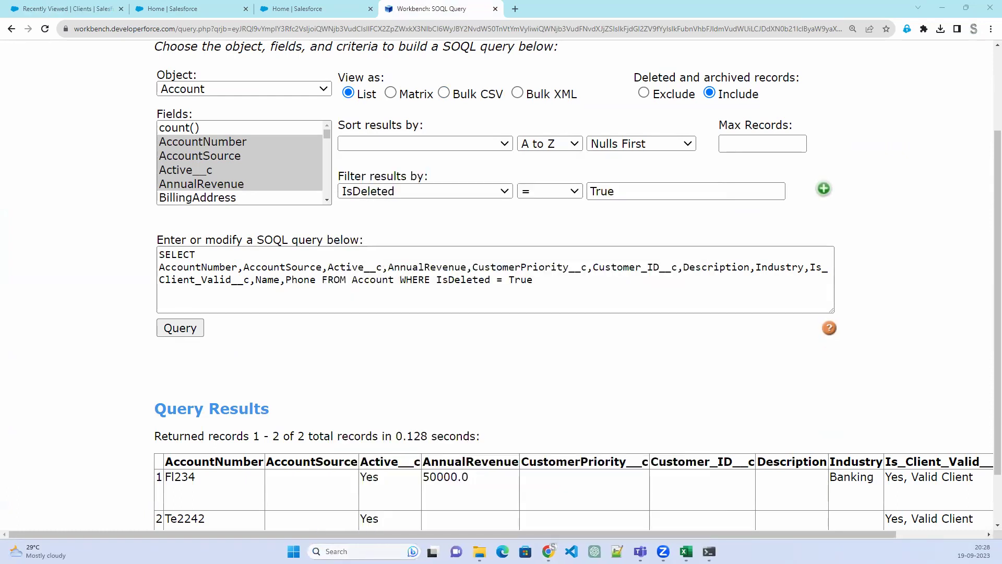
click(489, 310)
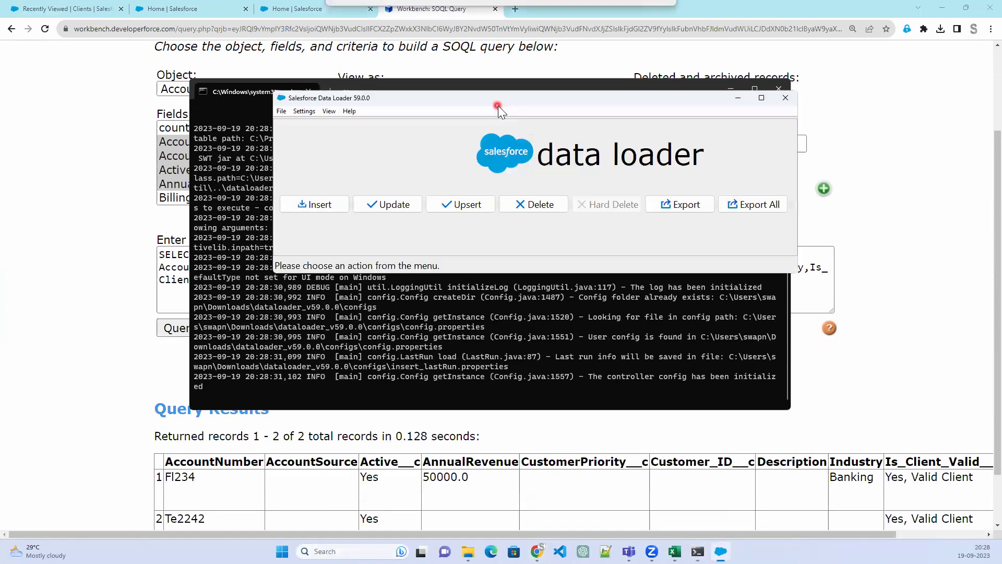
Start Export All and log in to Production via OAuth, allowing access in the browser
click(764, 206)
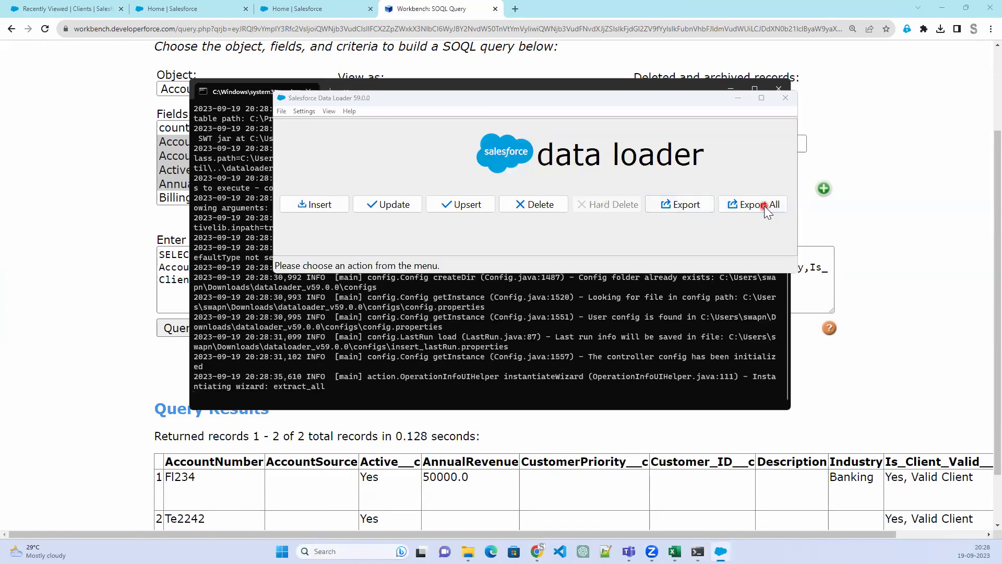
click(571, 277)
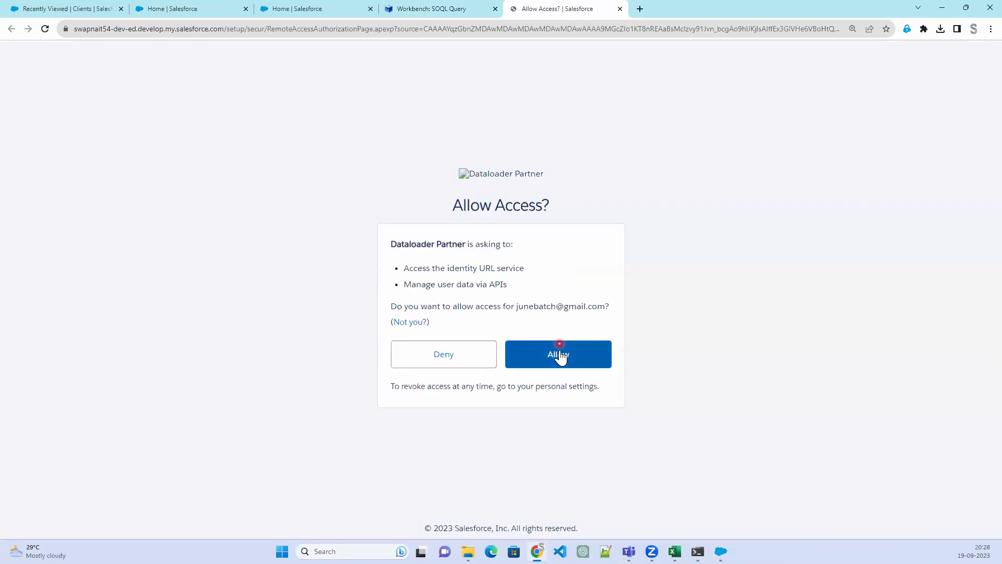
click(559, 354)
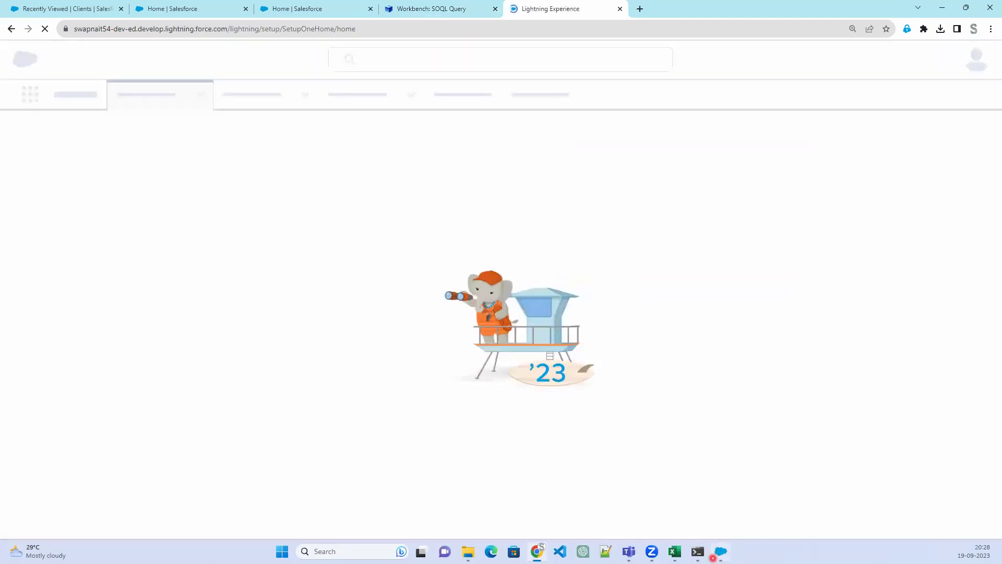
click(713, 557)
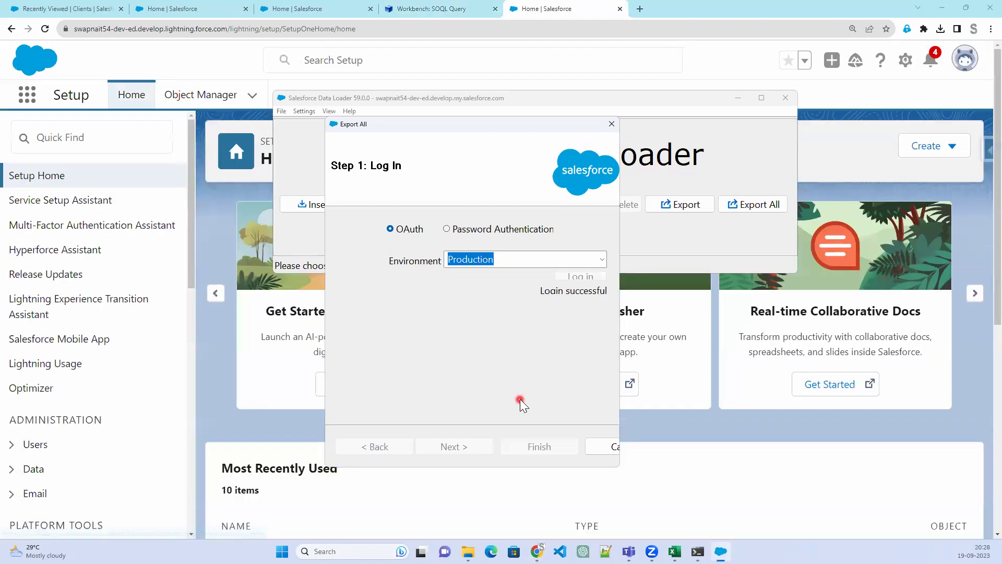
Pick Client (Account) and set the export target file to extract_Account.csv in folder 1909
click(443, 446)
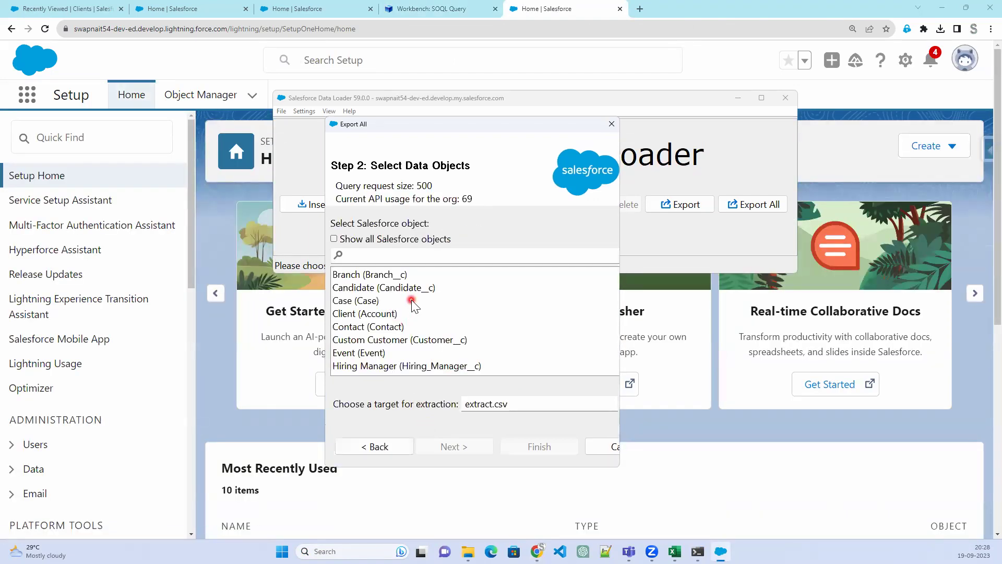
click(366, 315)
click(441, 431)
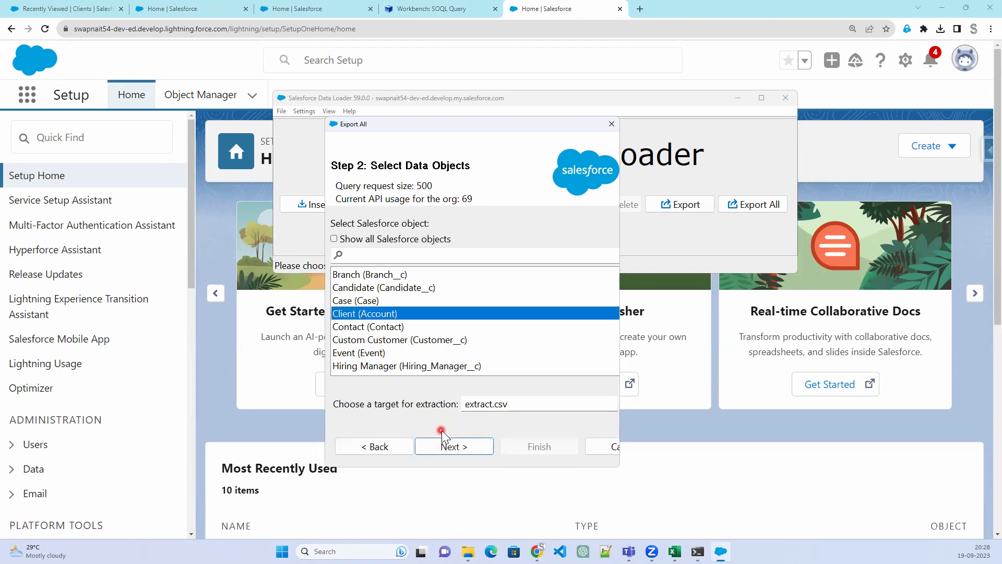
click(532, 406)
drag(620, 343, 818, 344)
click(784, 407)
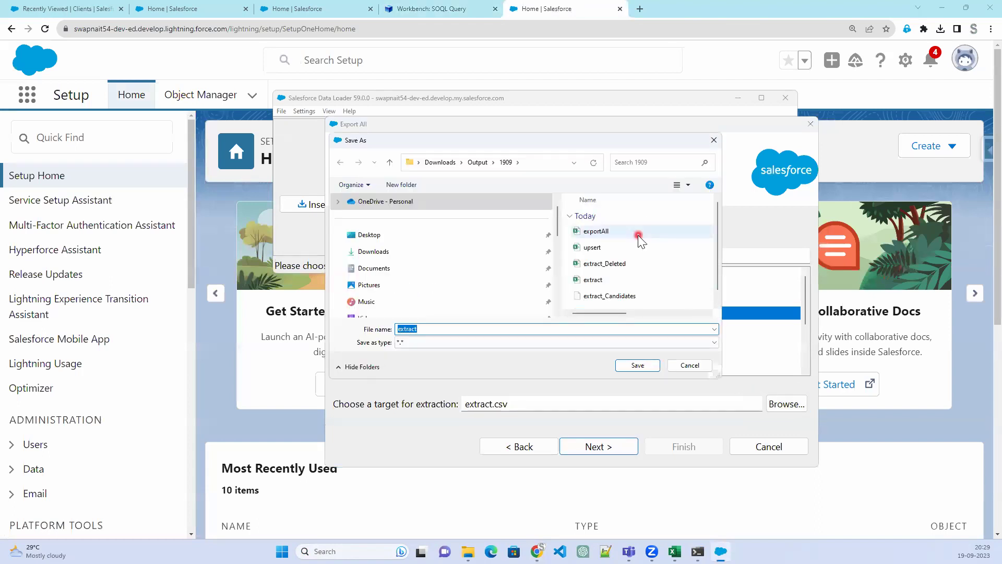
scroll(626, 292, down, 1)
click(447, 328)
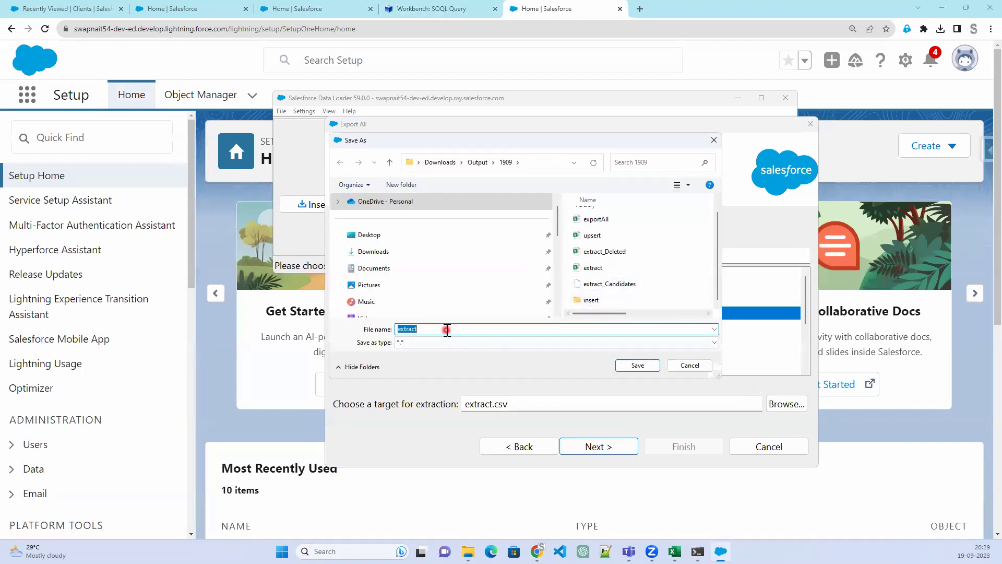
text(_Account.csv)
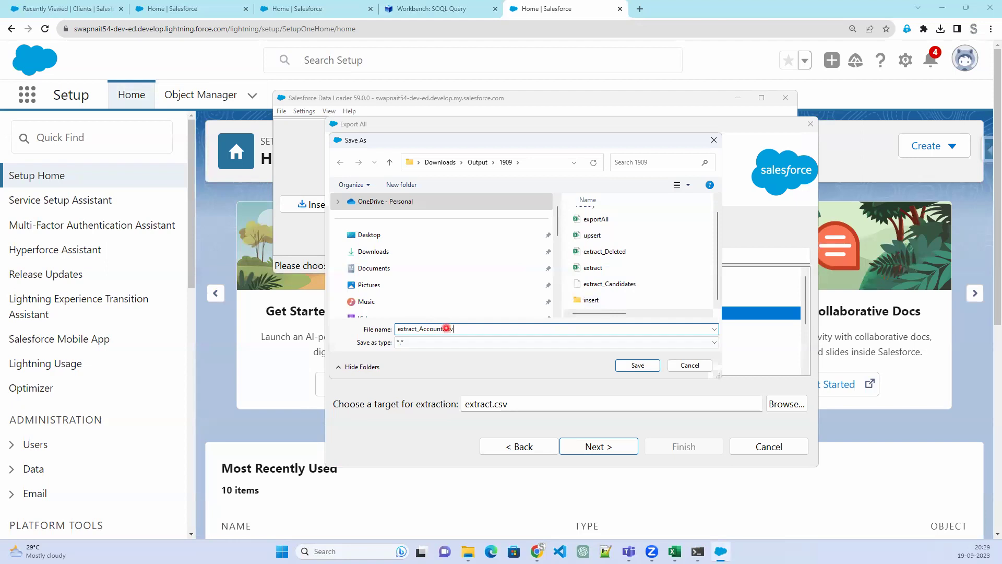
click(652, 365)
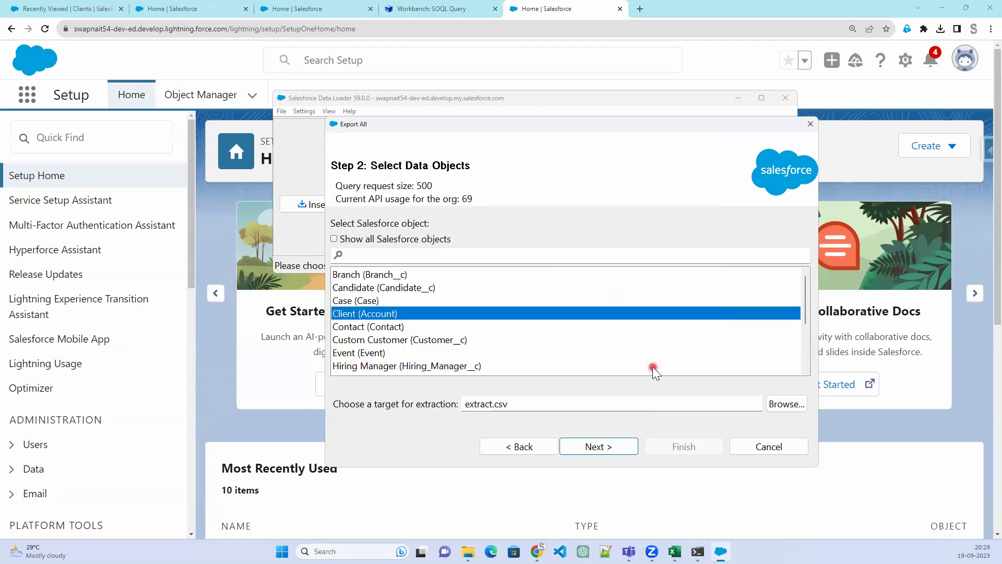
click(595, 447)
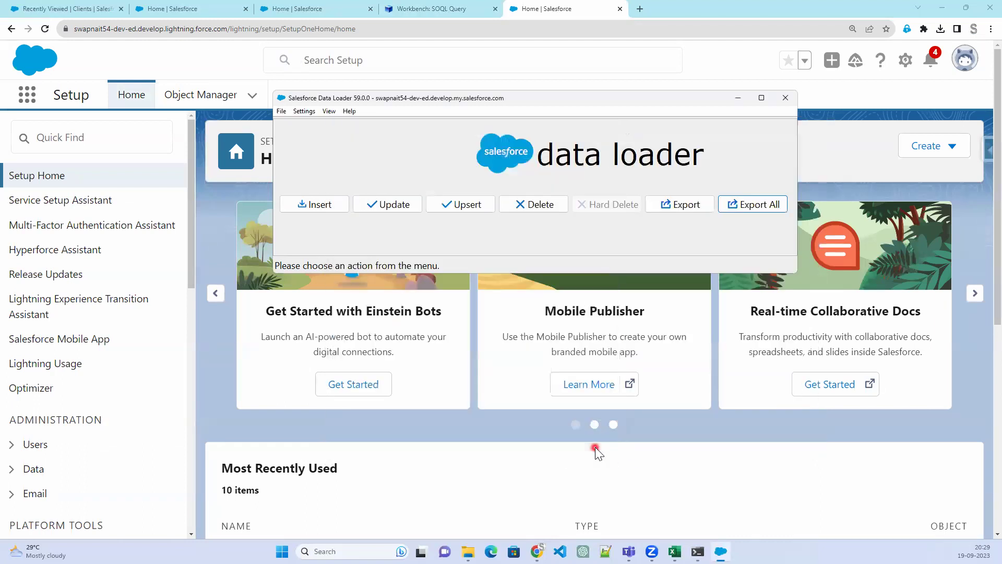
Close the accidentally opened Upsert wizard and restart Export All
click(468, 206)
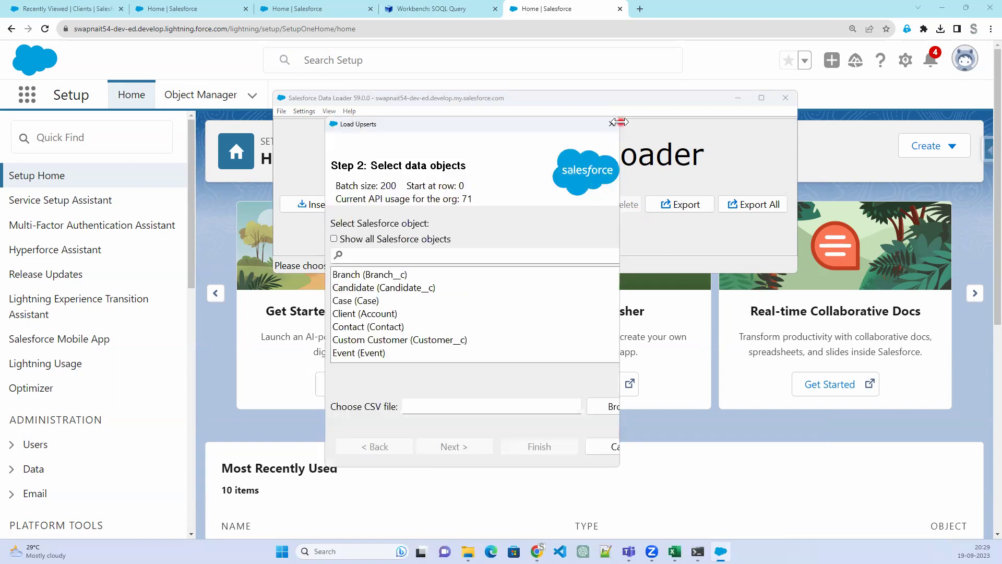
click(612, 124)
click(767, 205)
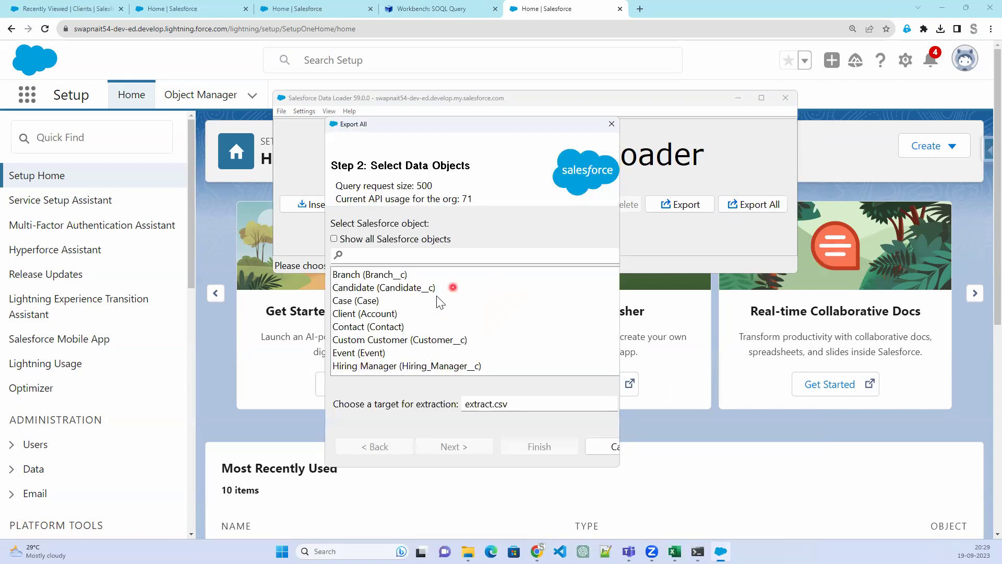
Choose Client (Account), target the existing extract_Account.csv, and confirm replacing it
click(392, 315)
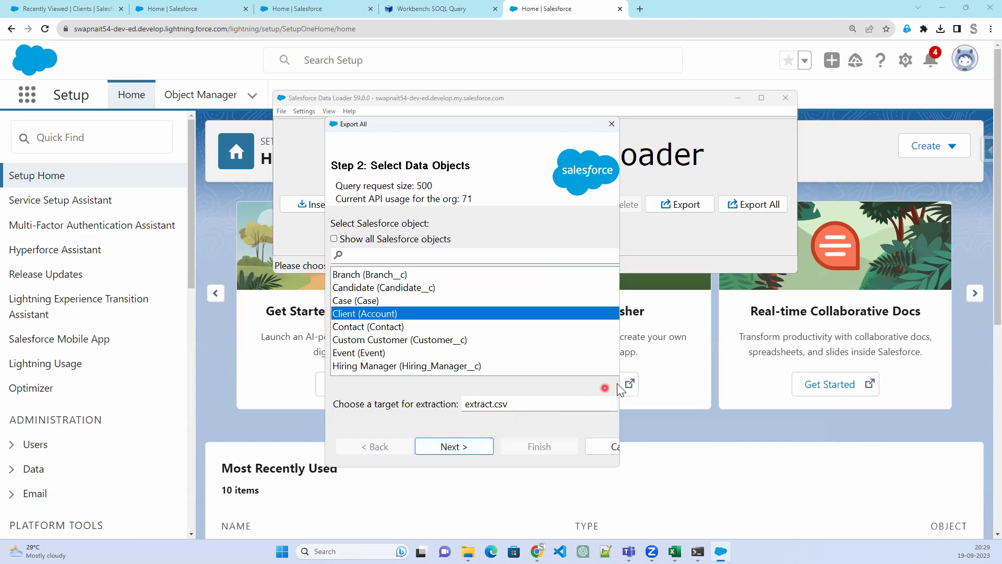
drag(621, 383, 850, 382)
click(813, 405)
click(652, 232)
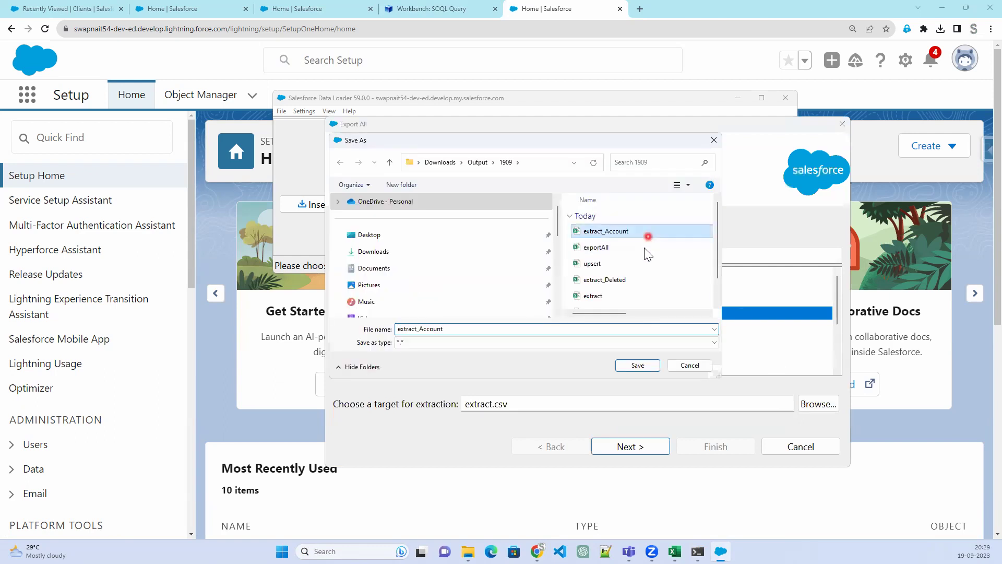
click(637, 365)
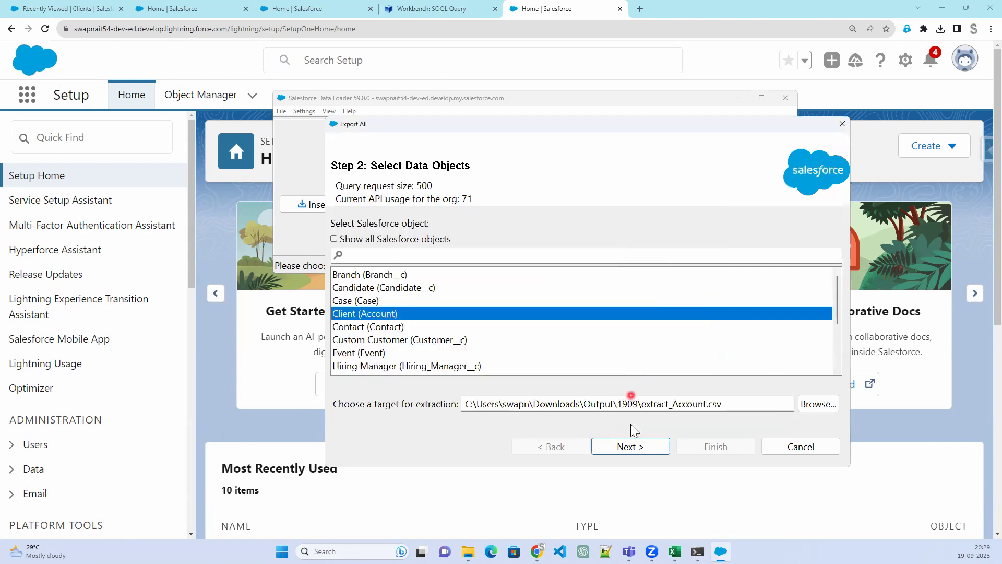
click(634, 452)
click(631, 447)
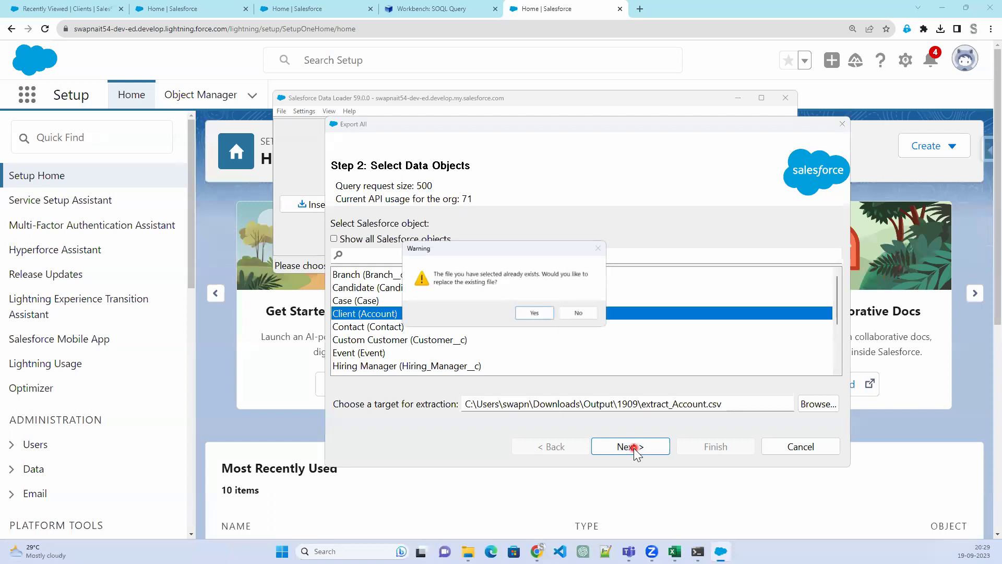
click(537, 314)
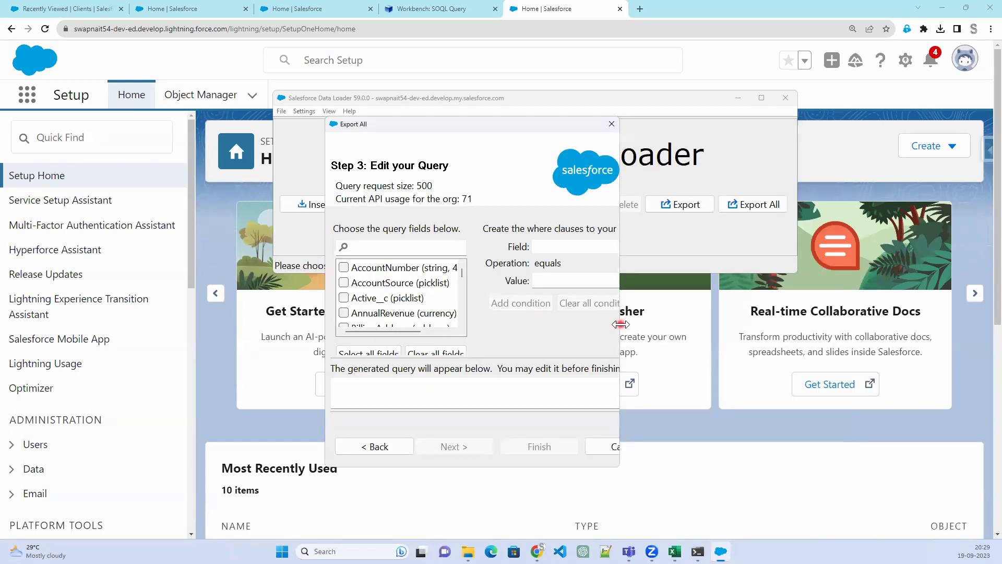
Tick Active__c, AccountNumber, AccountSource, Customer_ID__c and CustomerPriority__c for the export query
drag(621, 325, 939, 325)
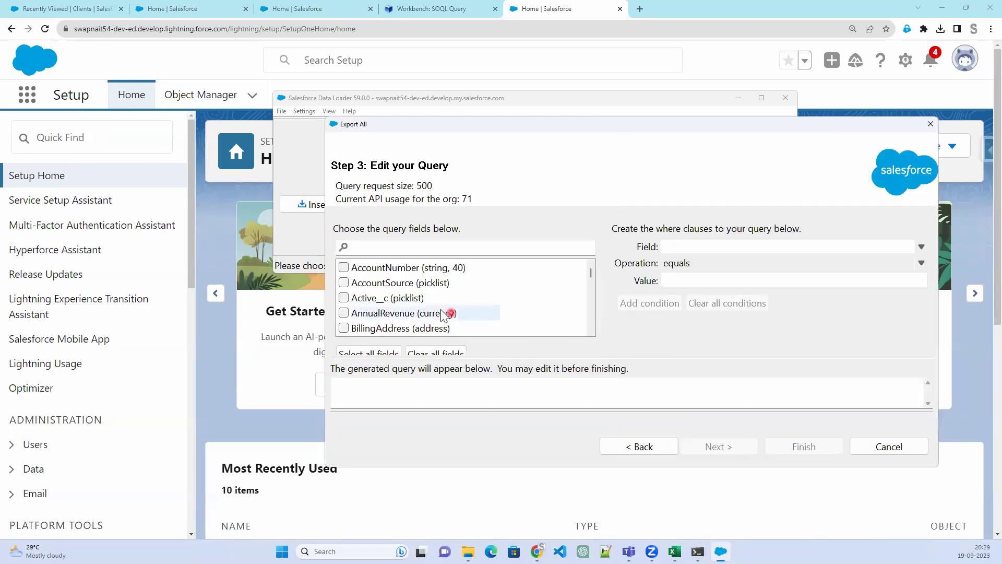
click(344, 297)
click(343, 283)
click(344, 283)
click(344, 268)
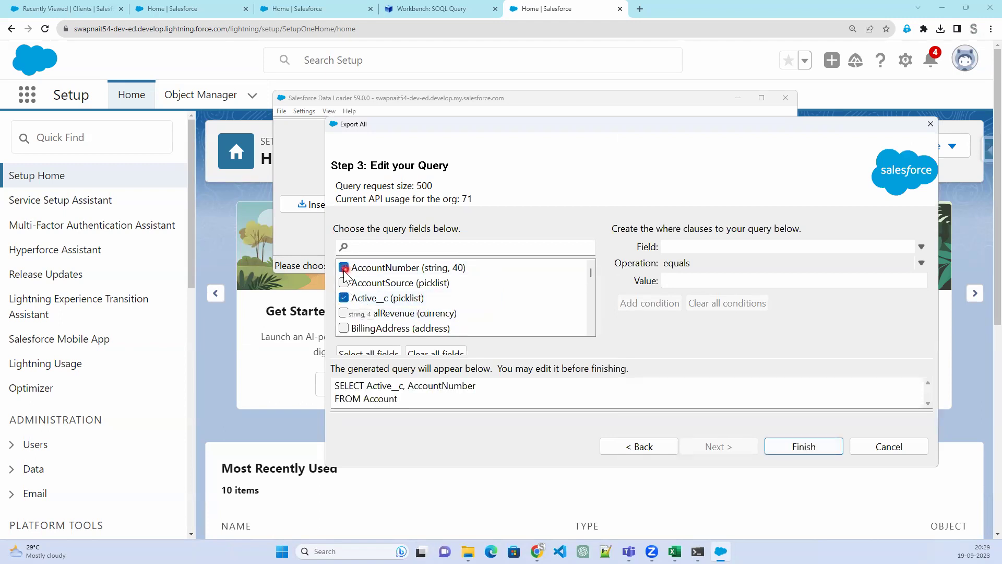
click(343, 282)
scroll(437, 316, down, 3)
scroll(434, 318, down, 2)
click(344, 297)
click(343, 282)
Add Industry, Name and PAN_Number__c to the export query
scroll(445, 307, down, 1)
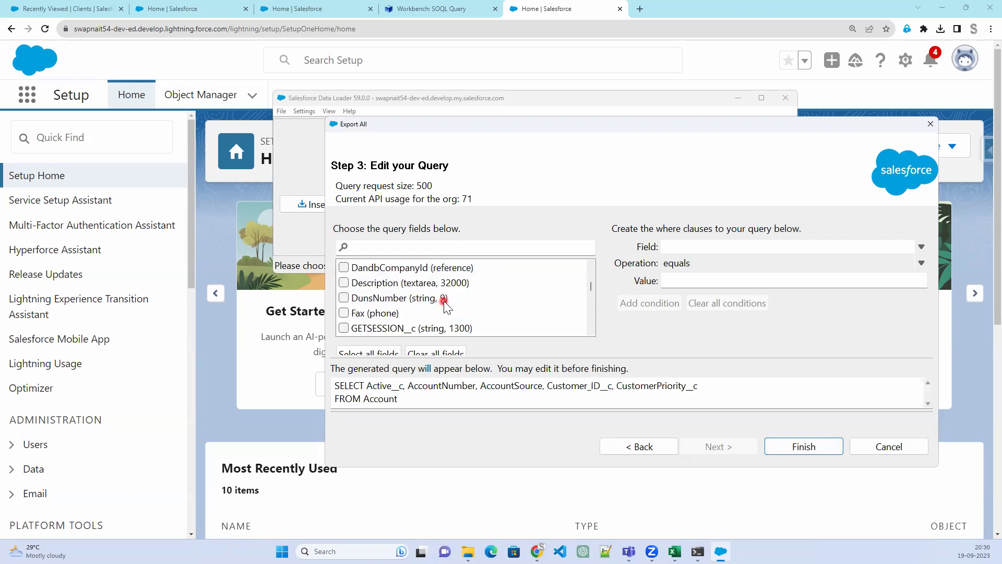
scroll(444, 305, down, 1)
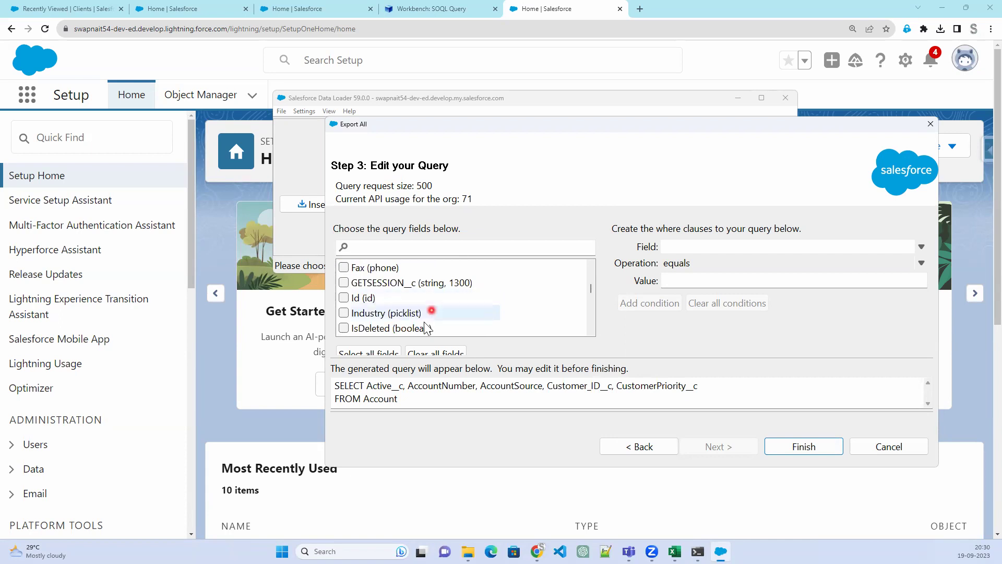
scroll(434, 318, down, 1)
click(343, 268)
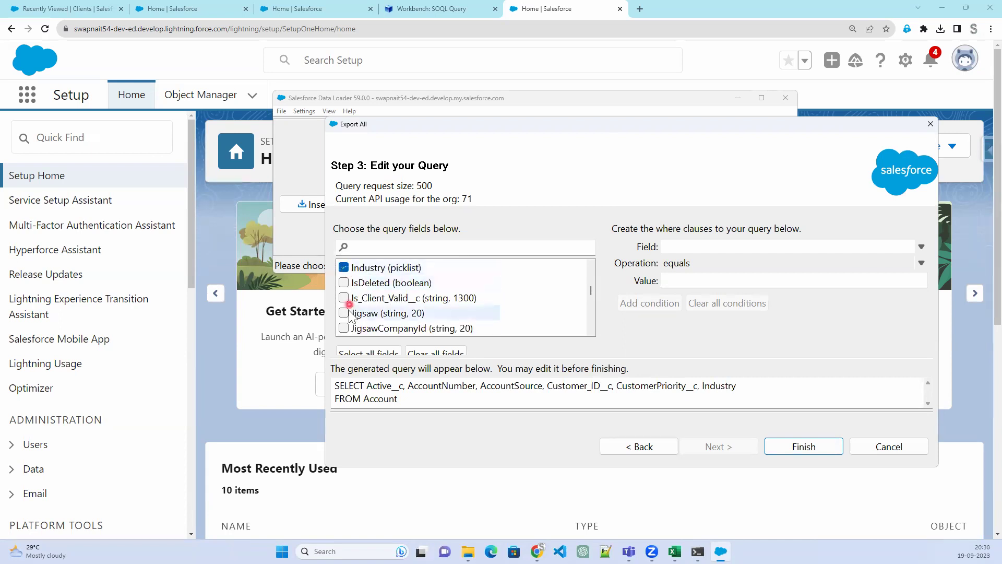
scroll(397, 310, down, 3)
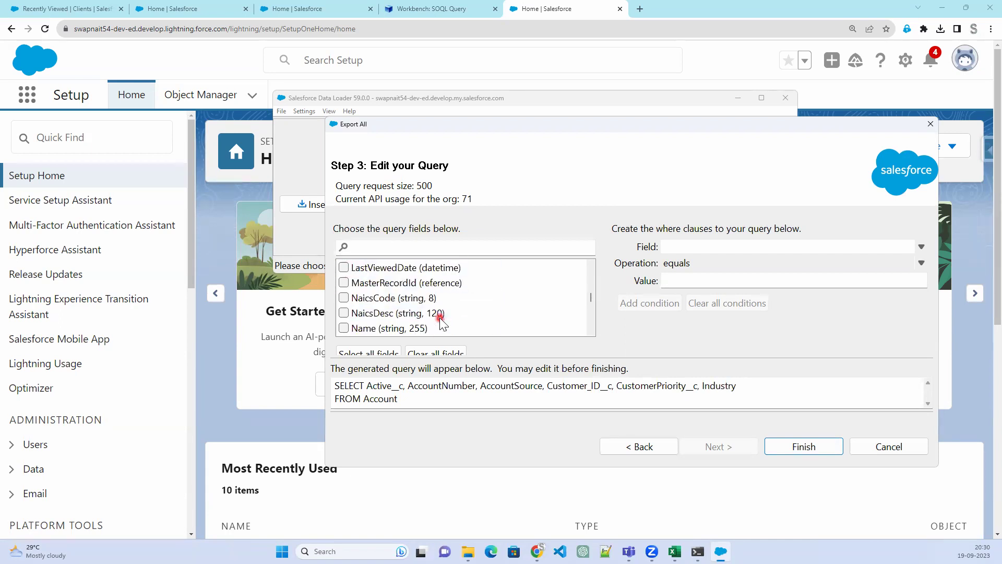
scroll(372, 307, down, 1)
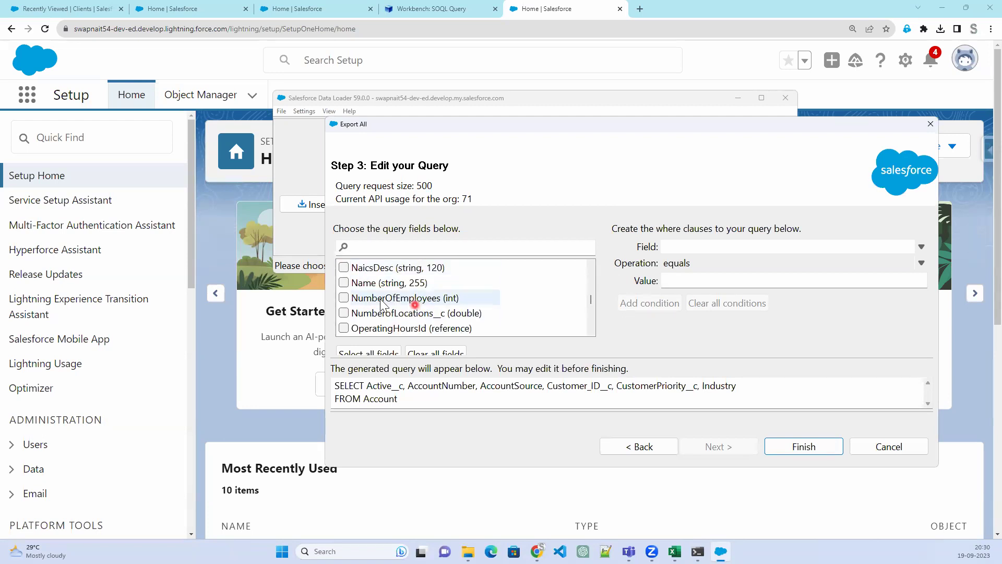
click(356, 286)
click(344, 282)
scroll(463, 308, down, 1)
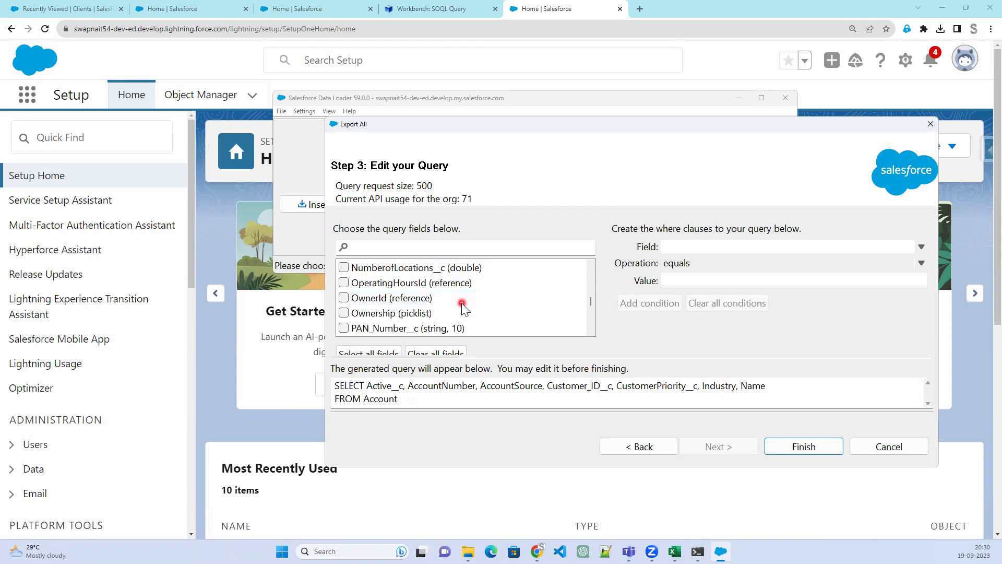
scroll(460, 307, down, 1)
click(344, 283)
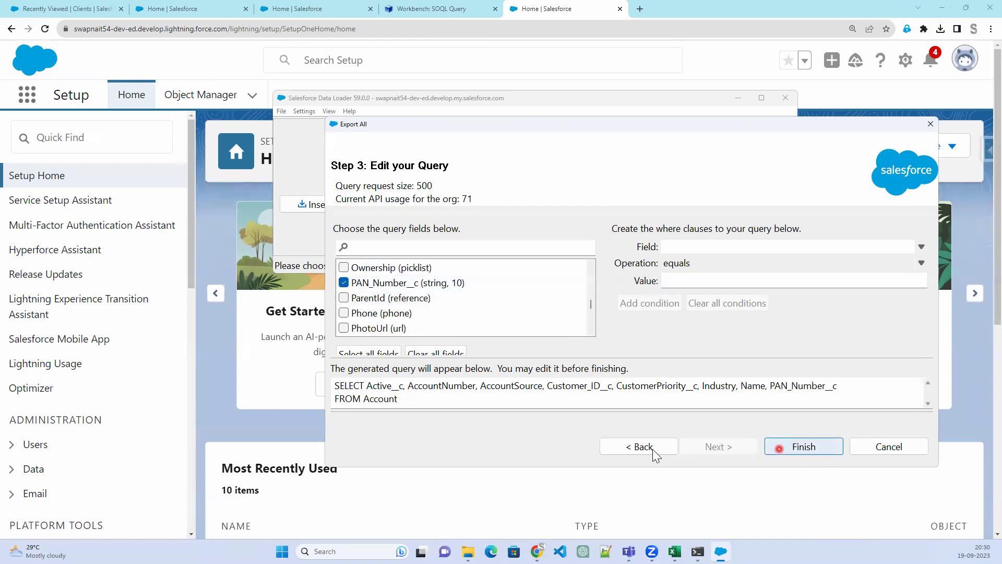
Try Finish, then decline the warning to return and edit the query text
click(810, 450)
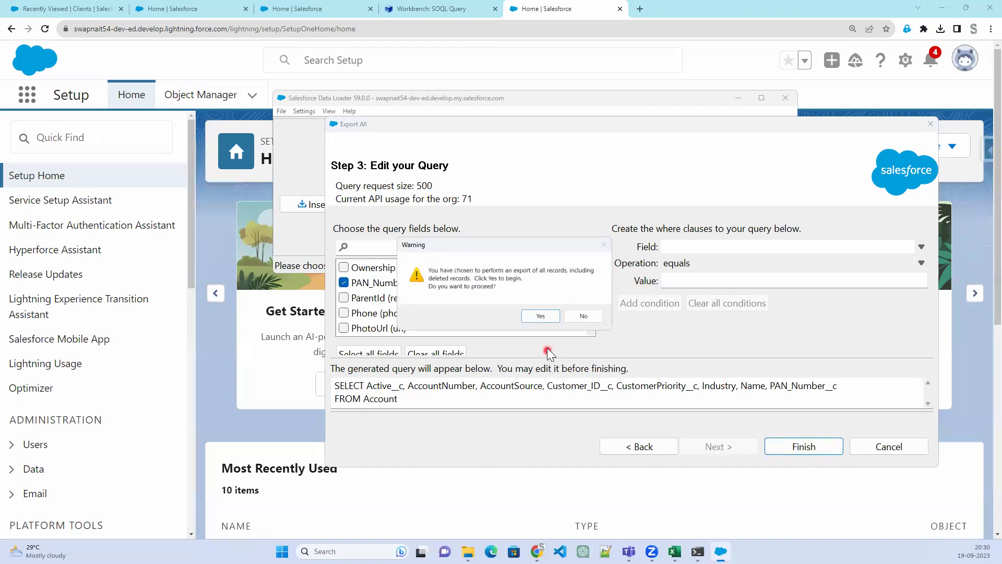
click(584, 315)
click(427, 399)
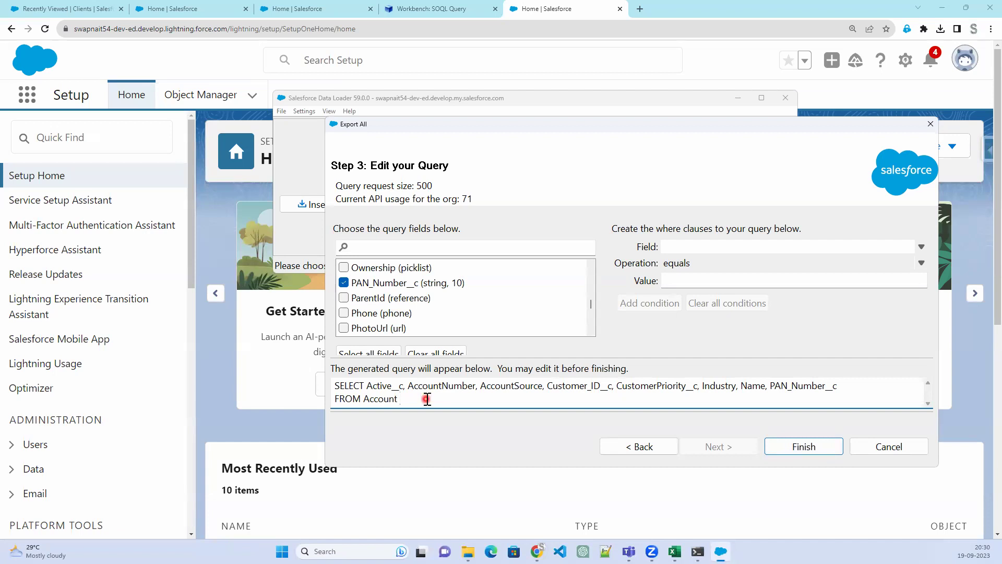
Add the condition IsDeleted equals True to the Account export query
click(709, 250)
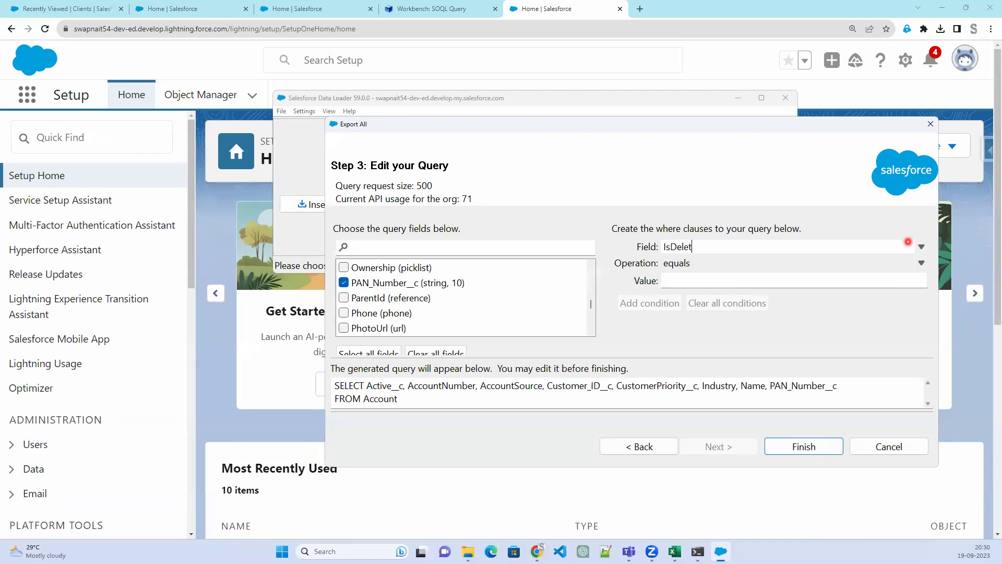
click(852, 277)
text(True)
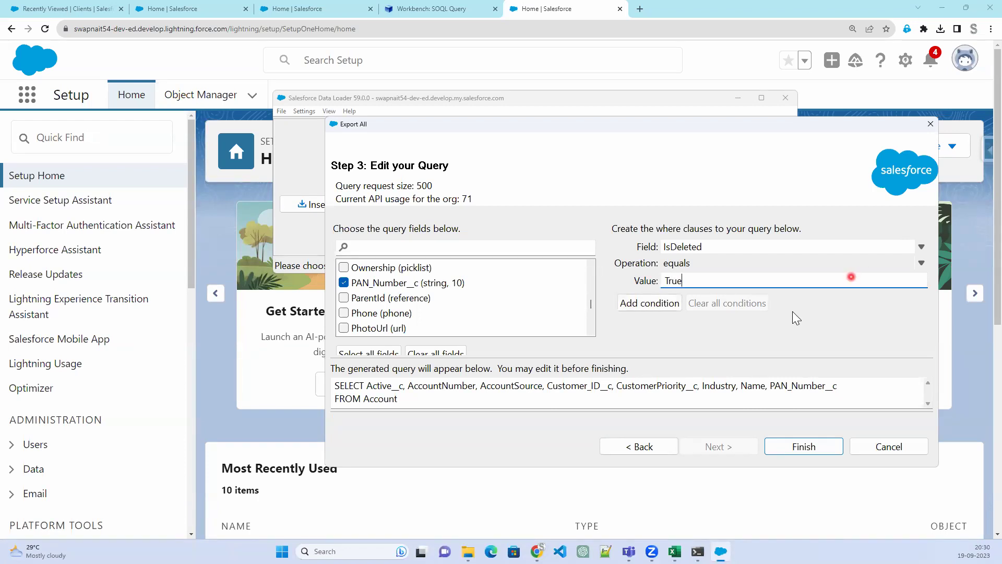
click(665, 303)
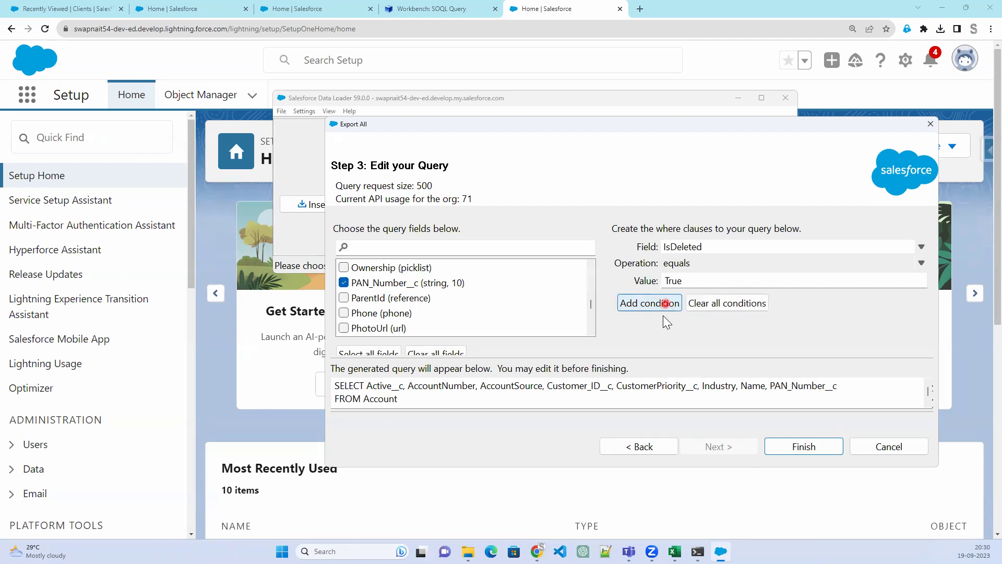
click(664, 388)
key(Down)
key(Down)
key(Up)
key(Up)
scroll(444, 400, down, 1)
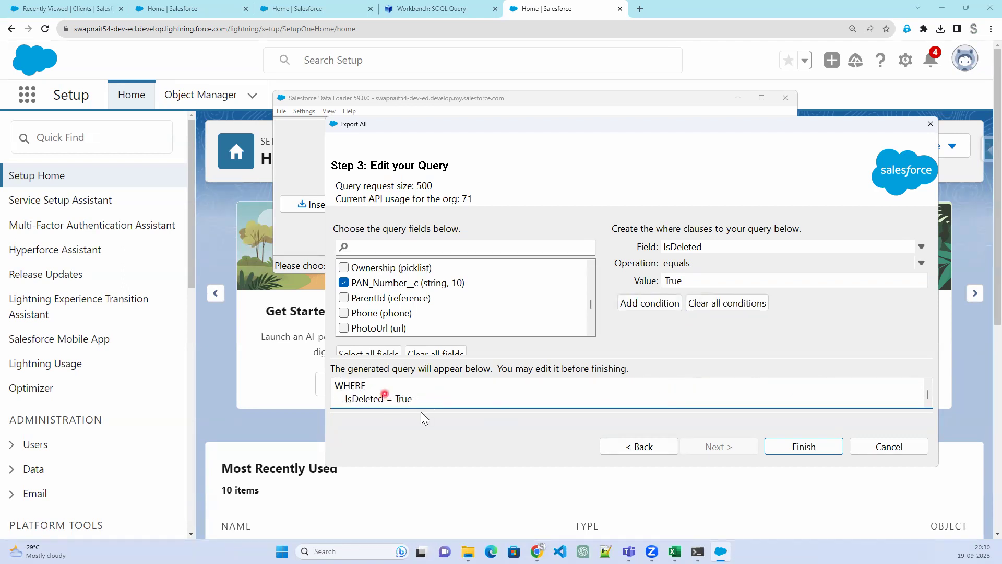
Run the export of deleted Accounts, review the 2 extracted records, and return to Workbench
click(806, 448)
click(541, 316)
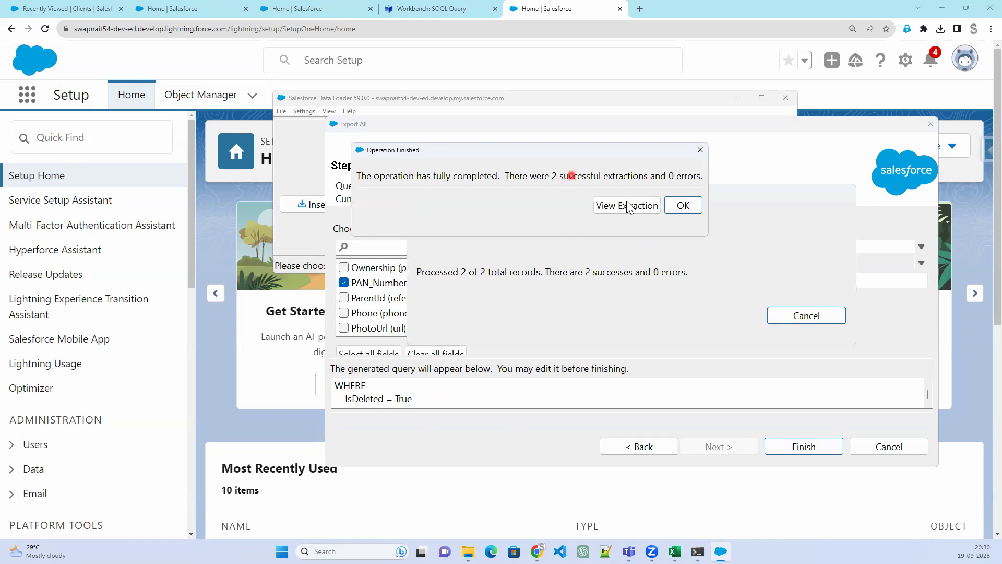
click(620, 209)
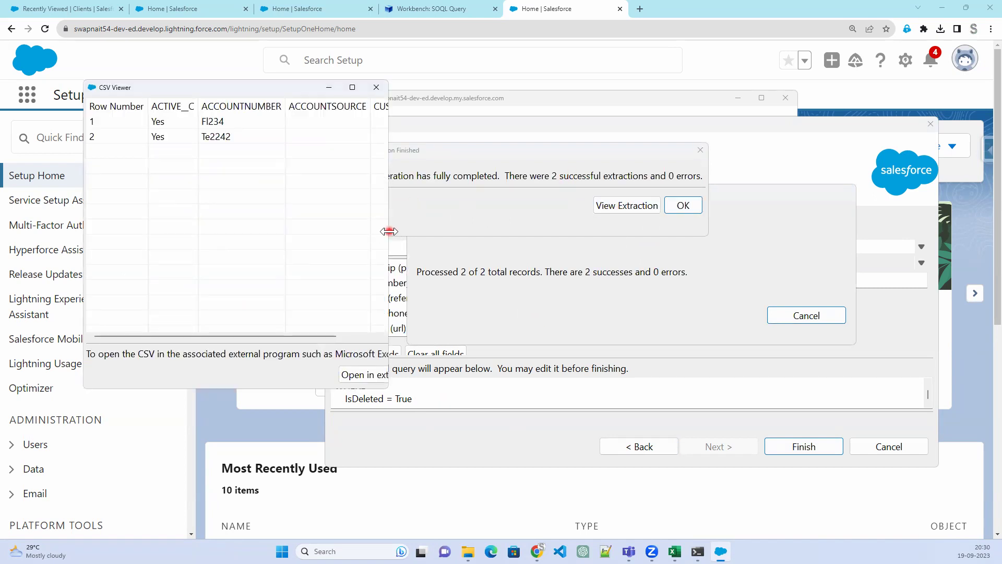
drag(388, 231, 880, 229)
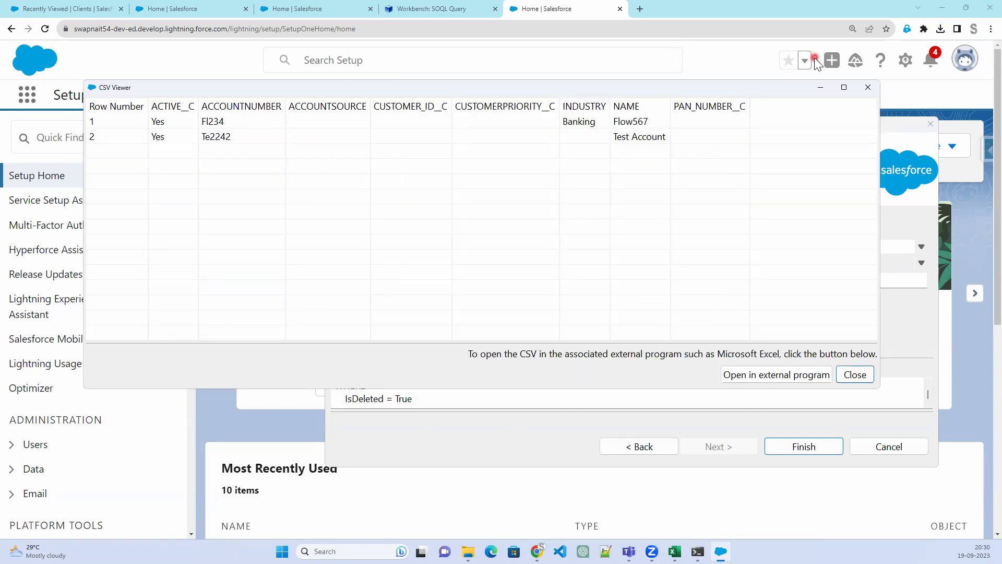
click(868, 87)
click(432, 9)
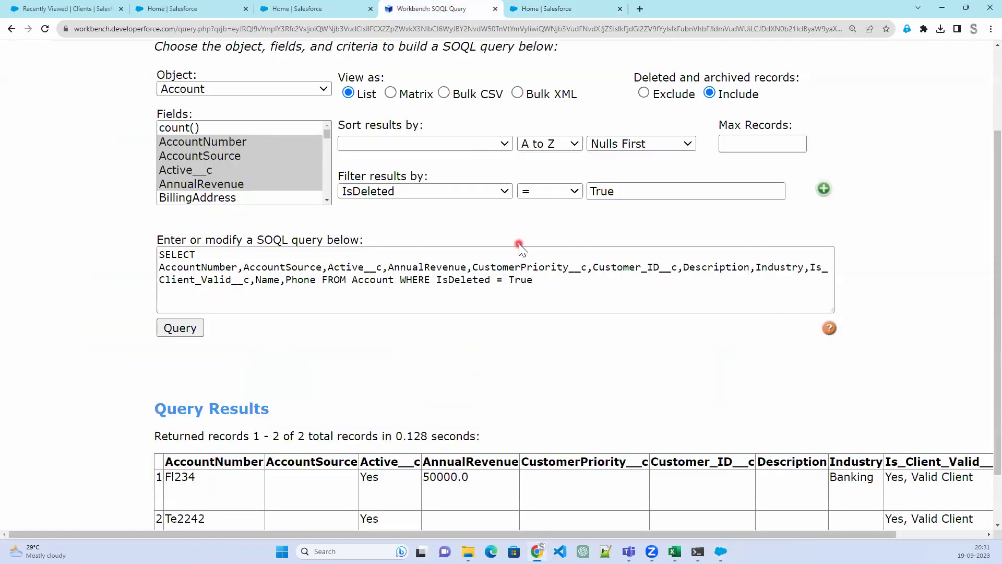
Open the Workbench Purge page and set it to purge records from a file
scroll(520, 249, up, 3)
mouse_move(529, 69)
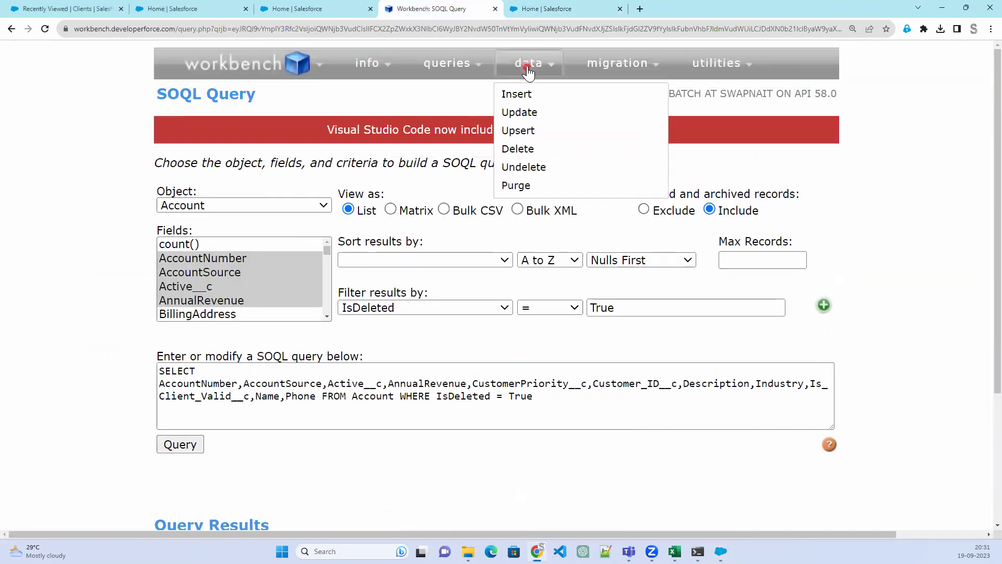
click(516, 185)
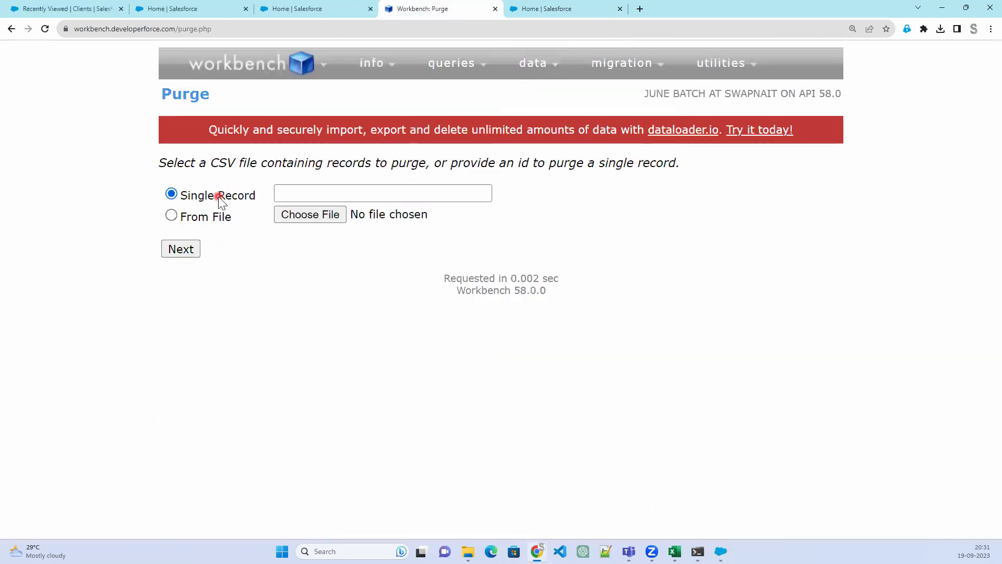
mouse_move(561, 70)
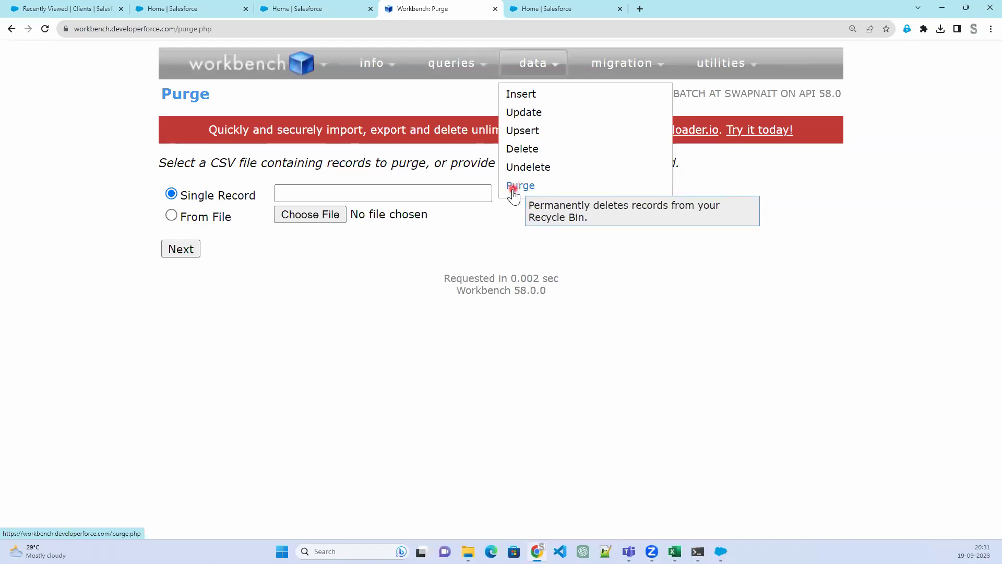
click(207, 217)
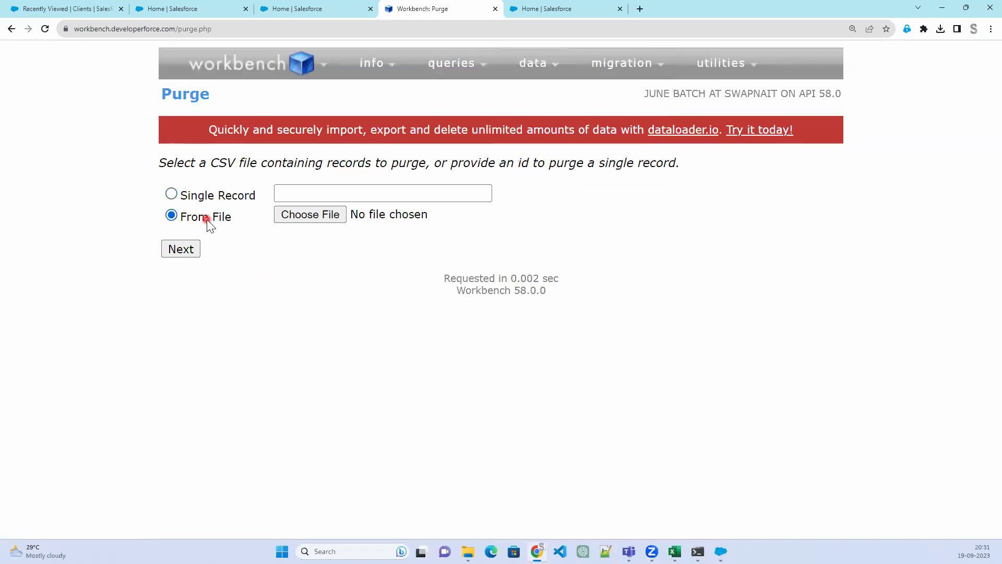
Browse the file picker to the Output folder inside Downloads
click(291, 214)
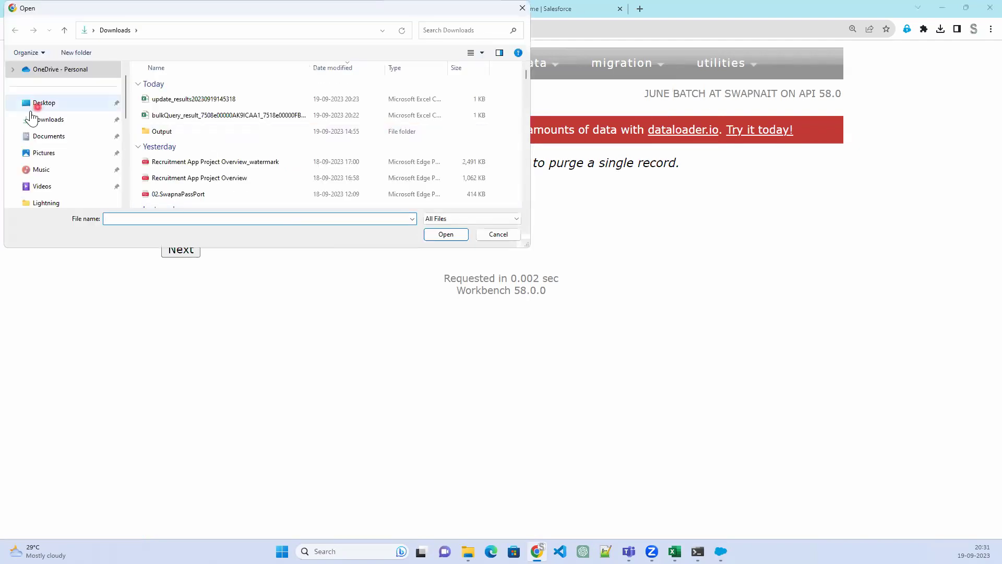
click(56, 120)
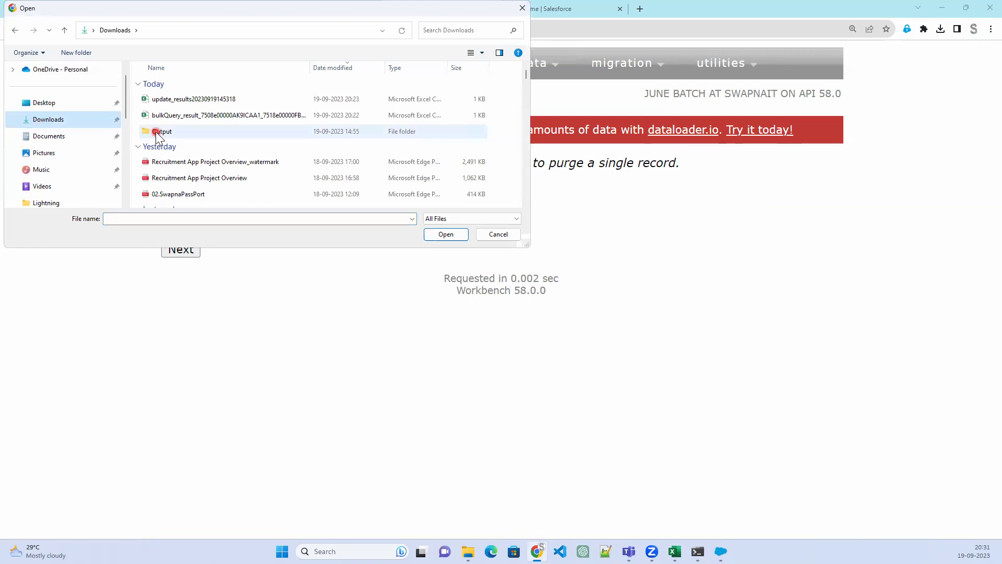
double_click(156, 131)
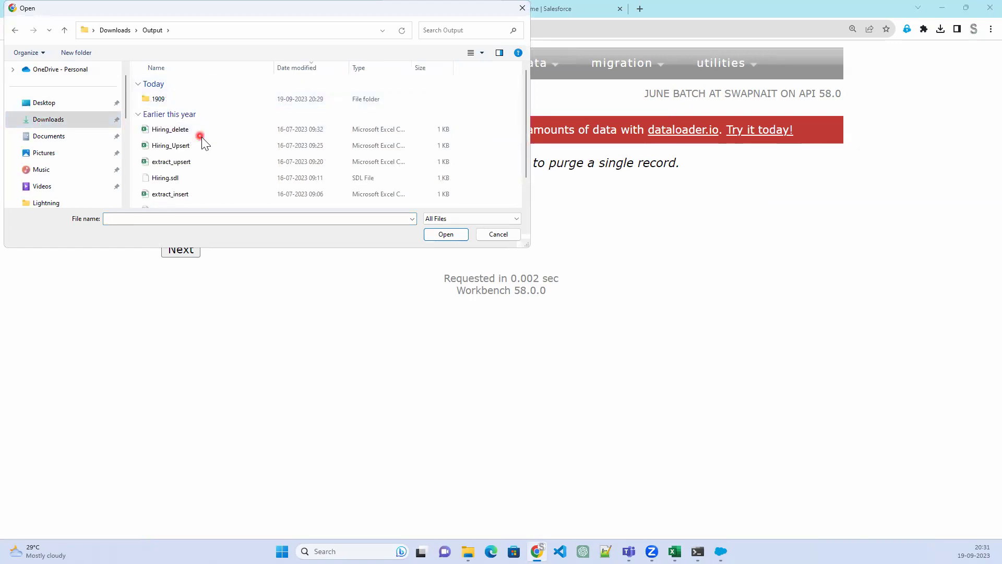
scroll(194, 165, down, 1)
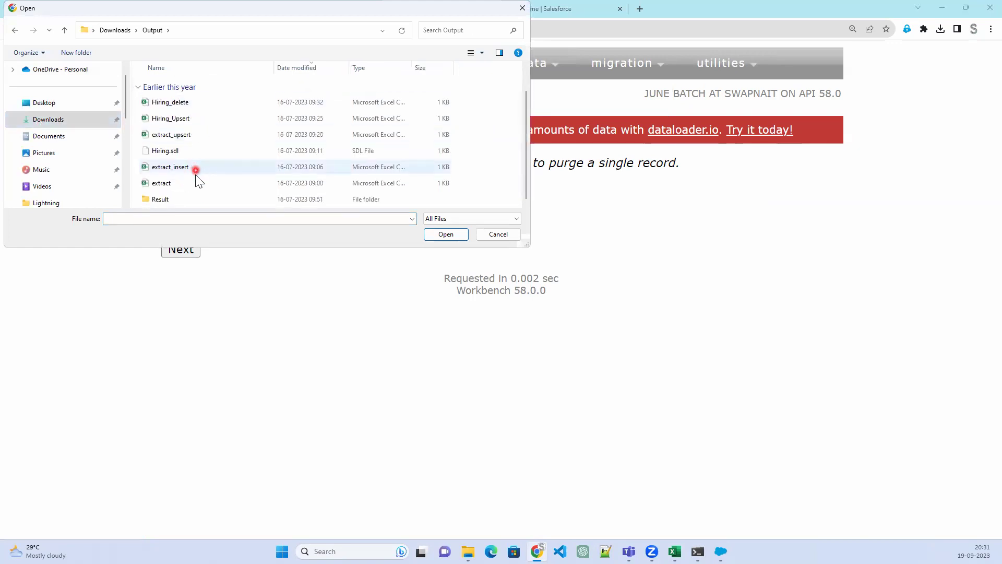
scroll(209, 176, up, 1)
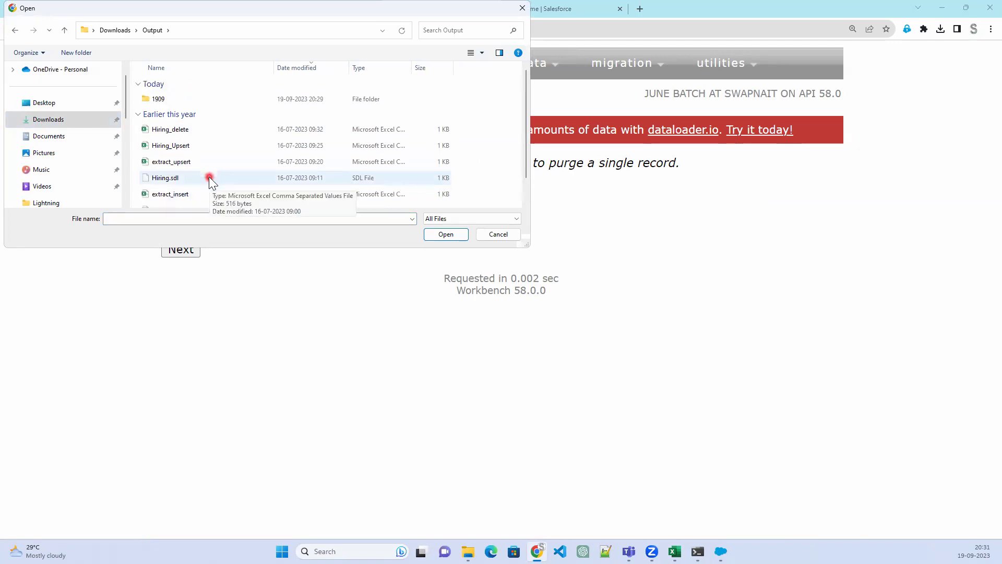
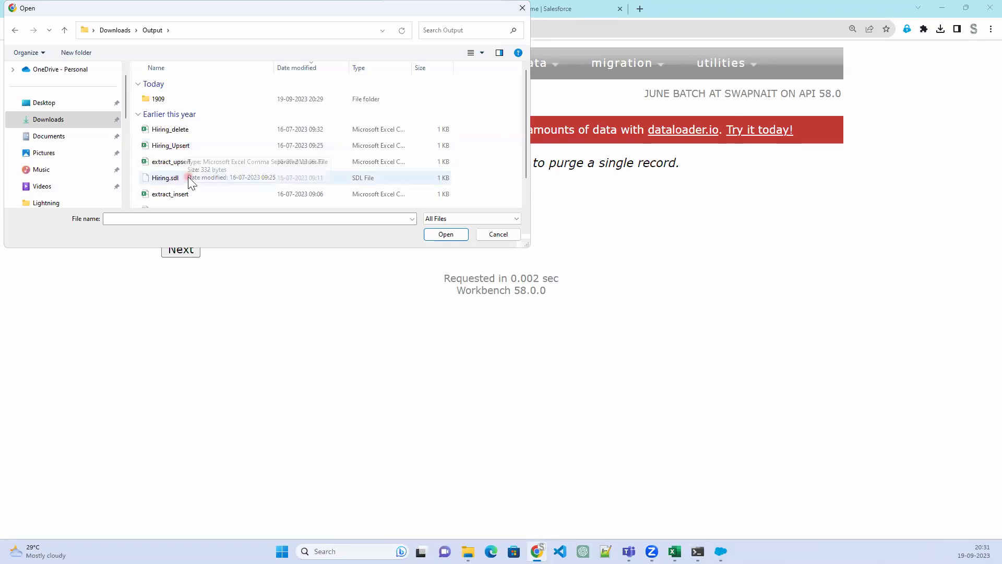
Upload extract_Account.csv from the 1909 folder as Workbench's file of records to purge
double_click(170, 99)
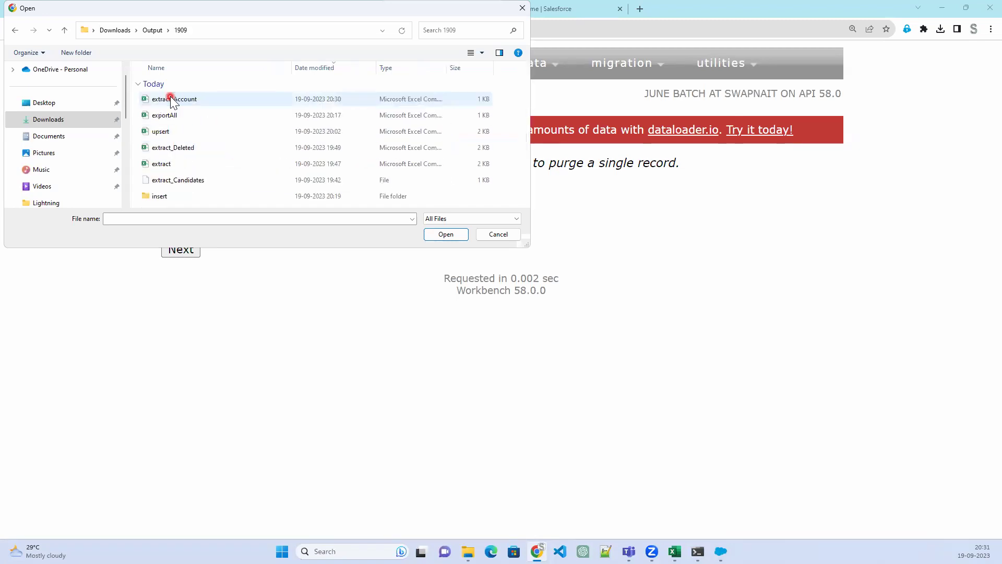
click(184, 99)
click(445, 234)
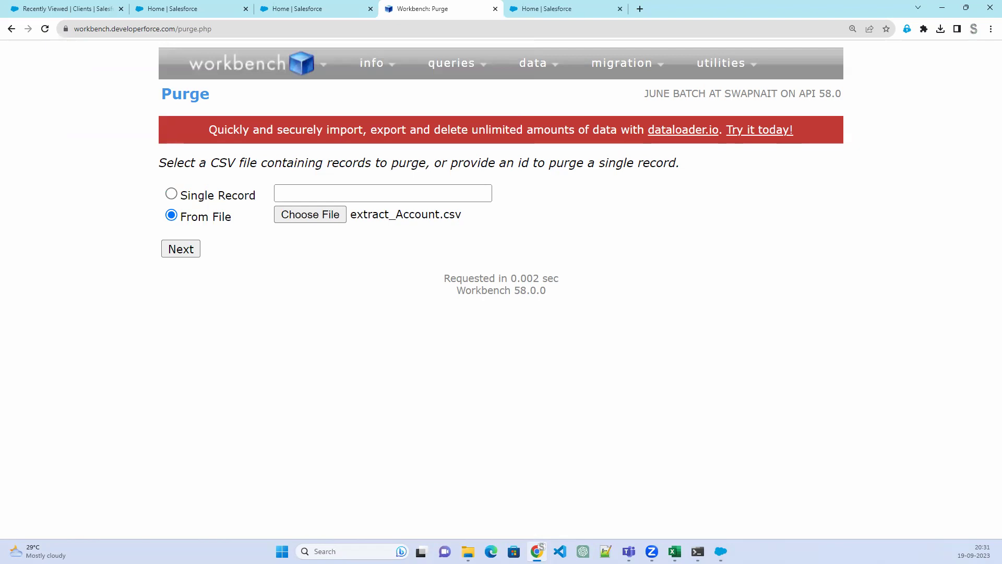
click(177, 250)
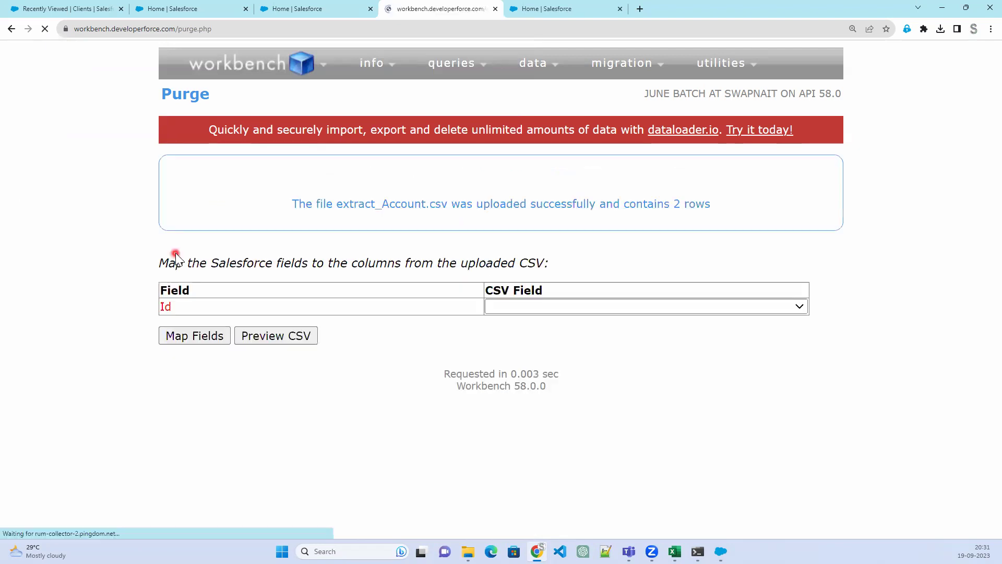
Check the CSV column choices for the Id field and find that none is an Id column
click(187, 336)
click(604, 309)
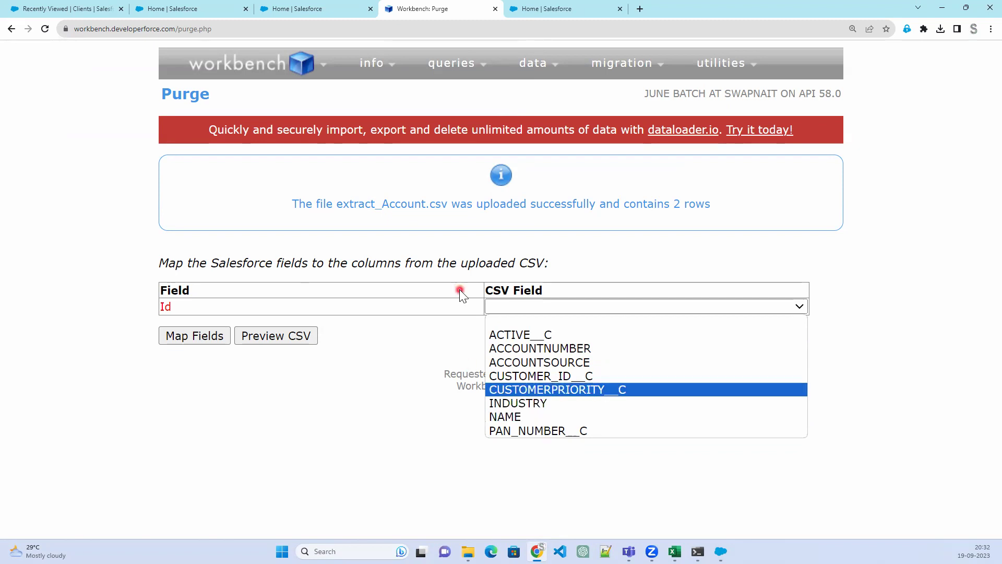
click(456, 313)
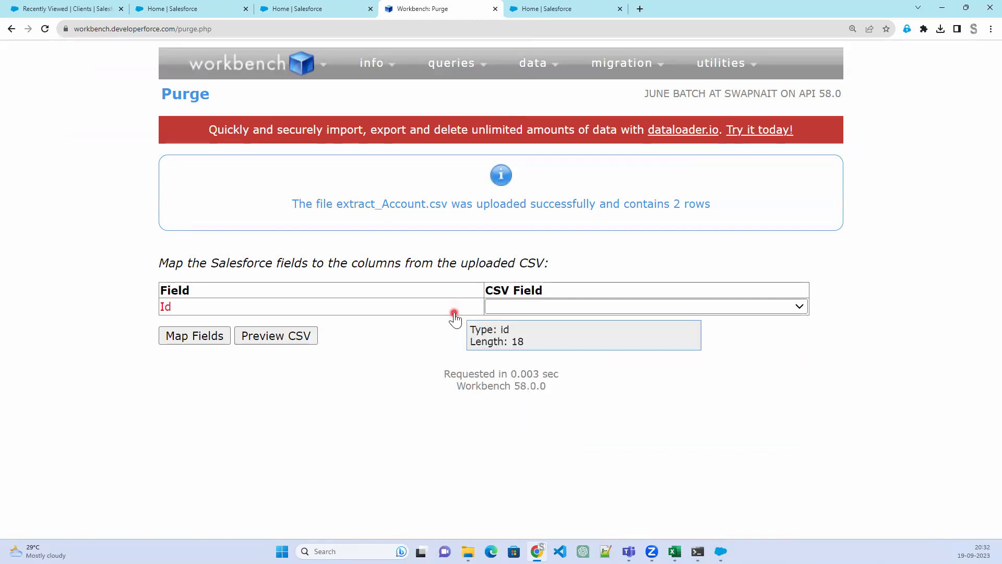
click(551, 309)
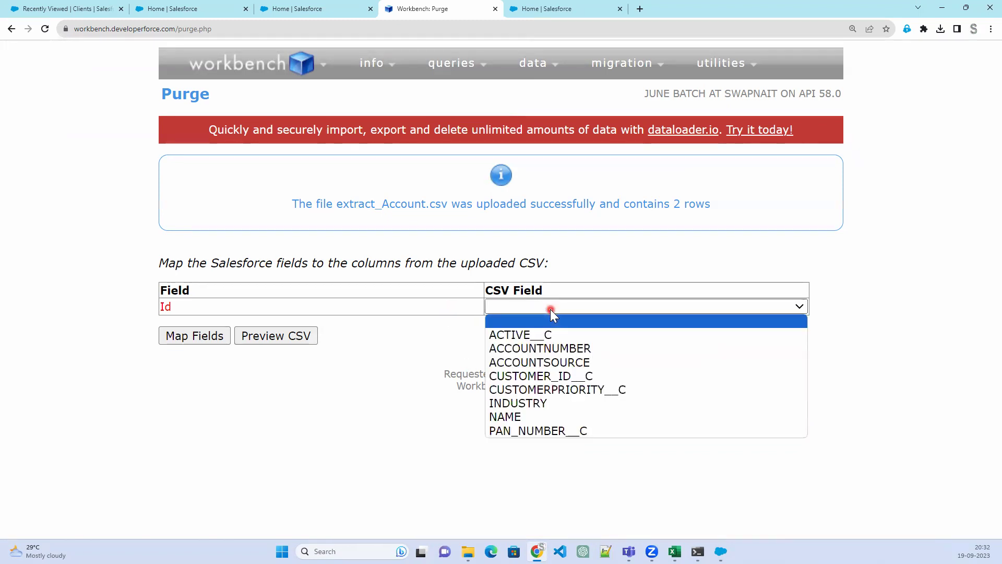
key(Down)
key(Down)
mouse_move(538, 551)
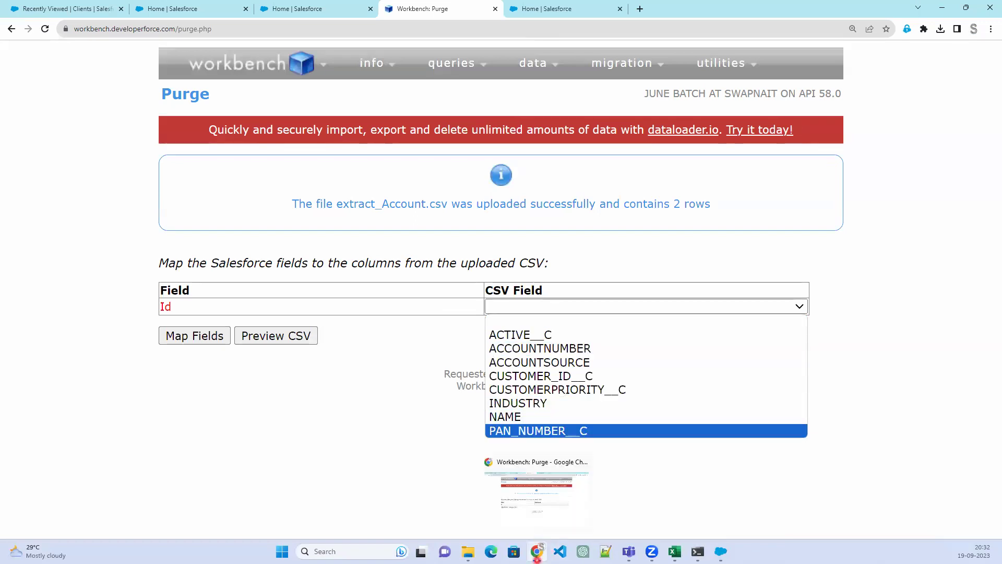
Close update_results without saving and open extract_Account from the 1909 folder in Excel
click(675, 551)
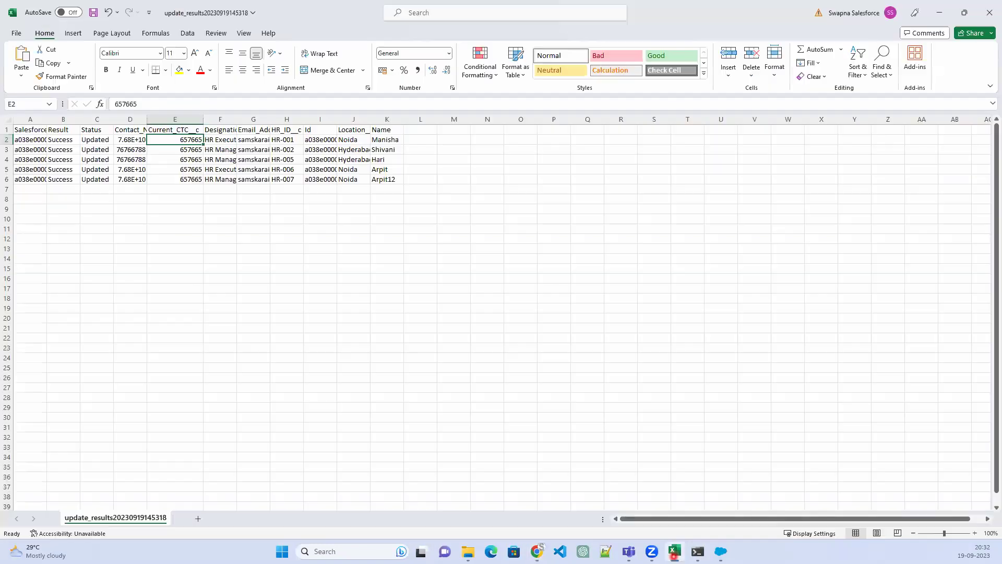
click(989, 12)
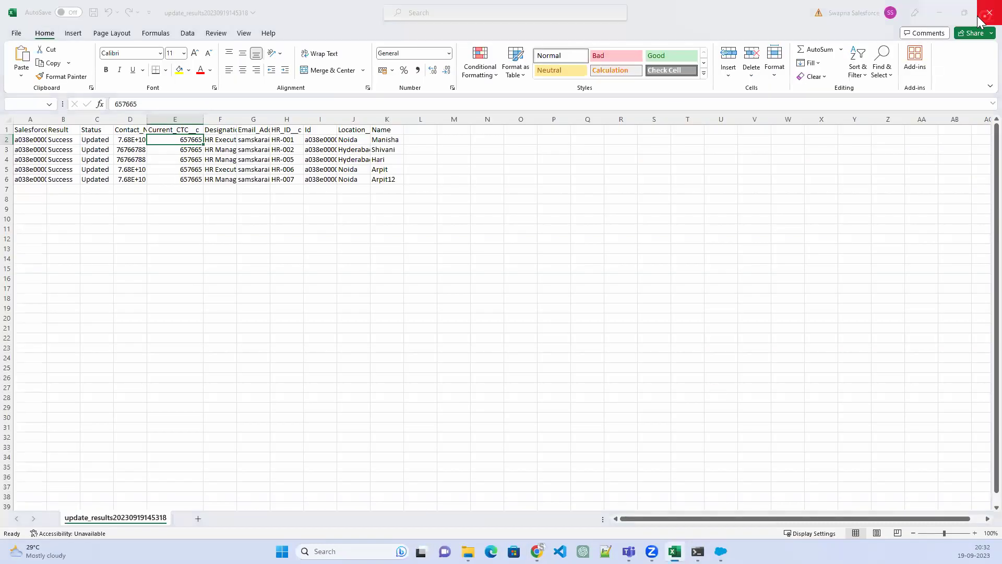
click(527, 290)
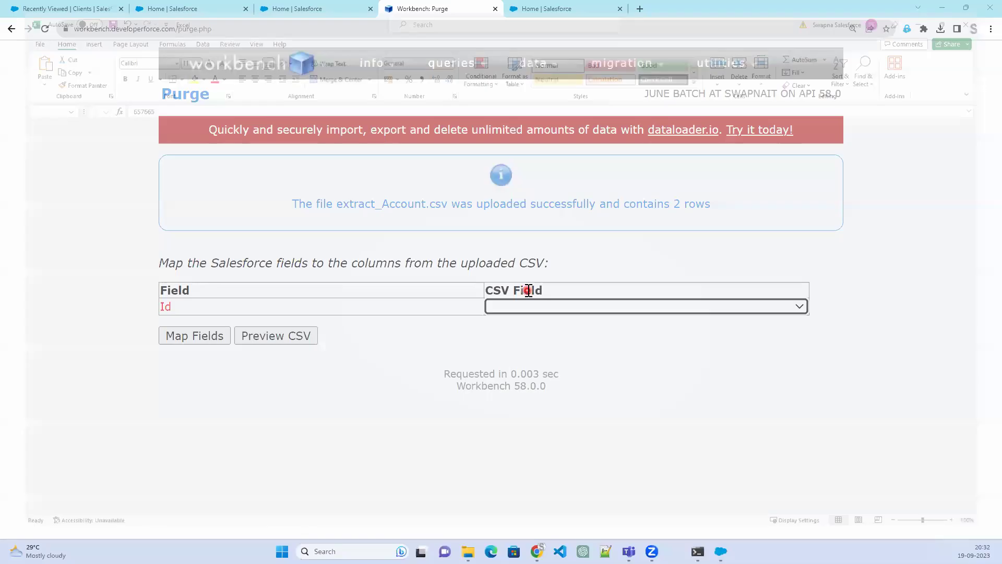
click(479, 553)
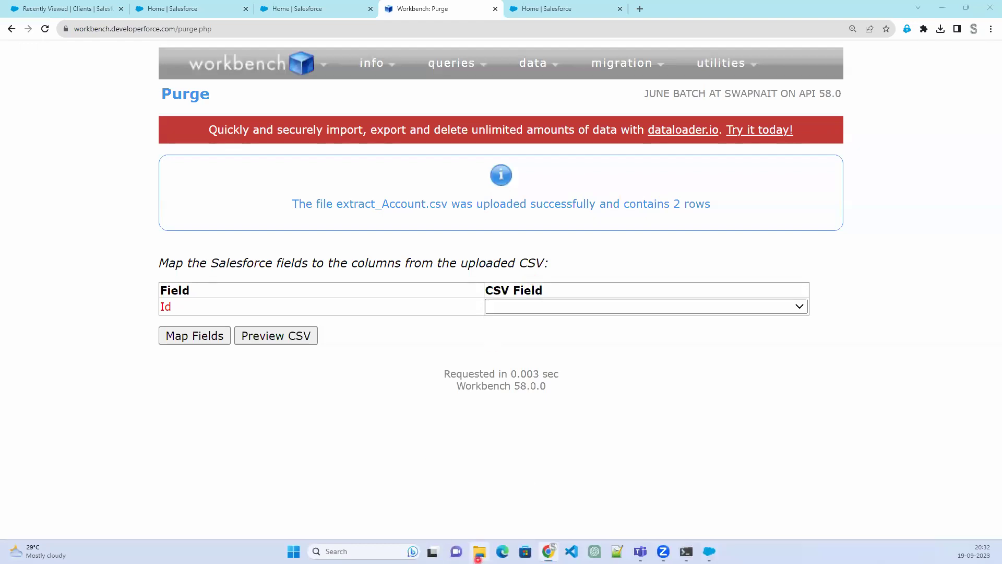
click(255, 115)
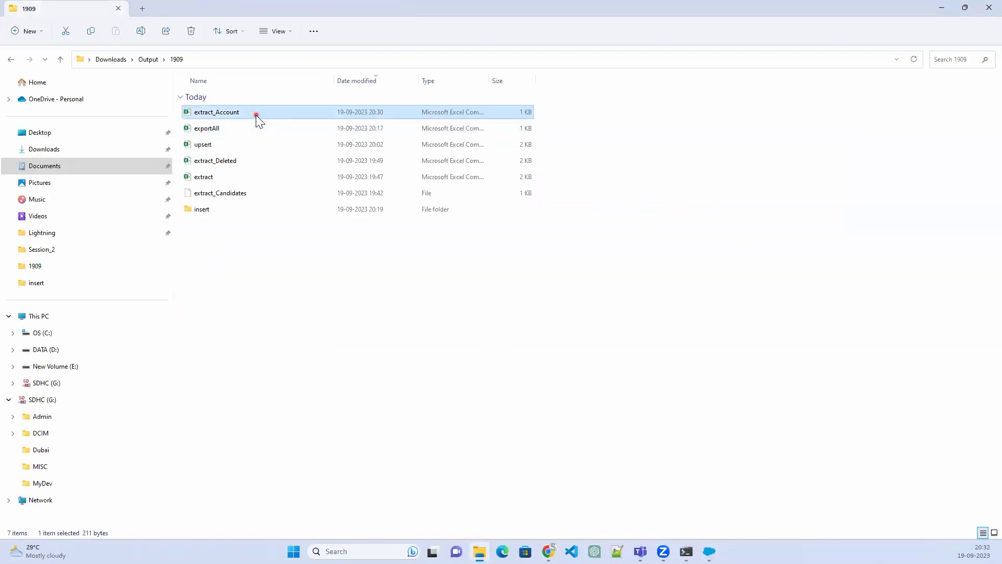
double_click(255, 115)
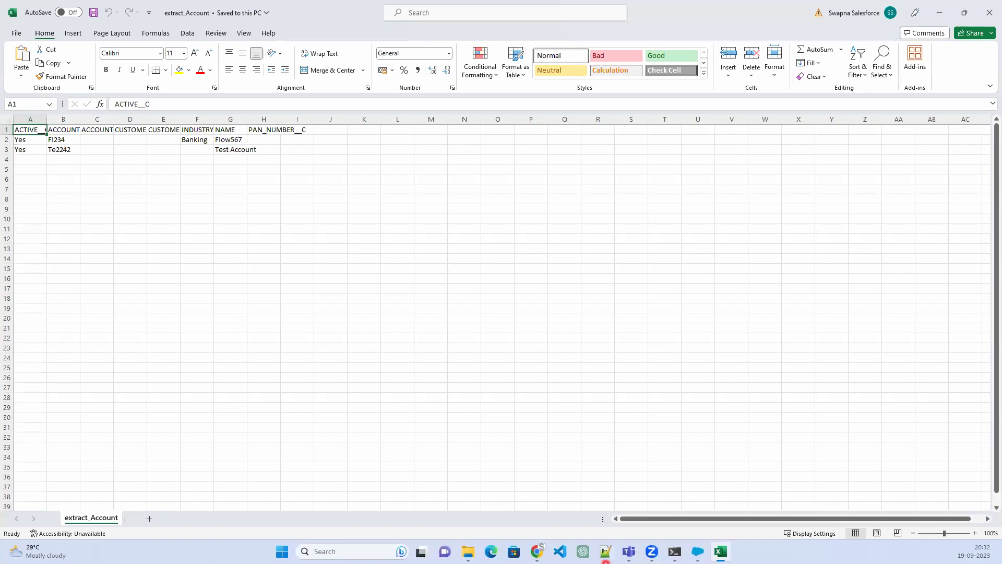
Dismiss Data Loader's finished-export message to return to its main menu
click(697, 551)
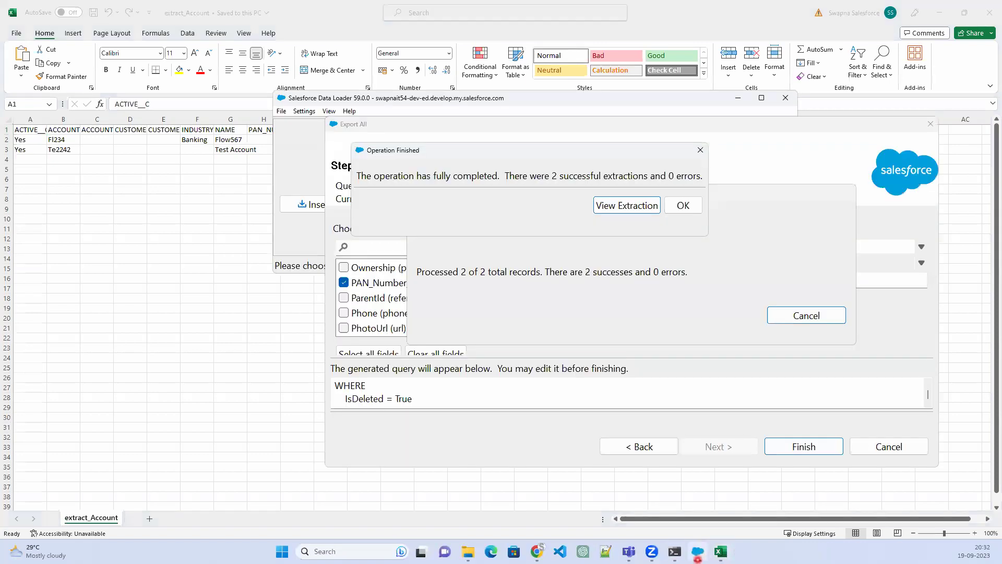
click(683, 205)
click(683, 205)
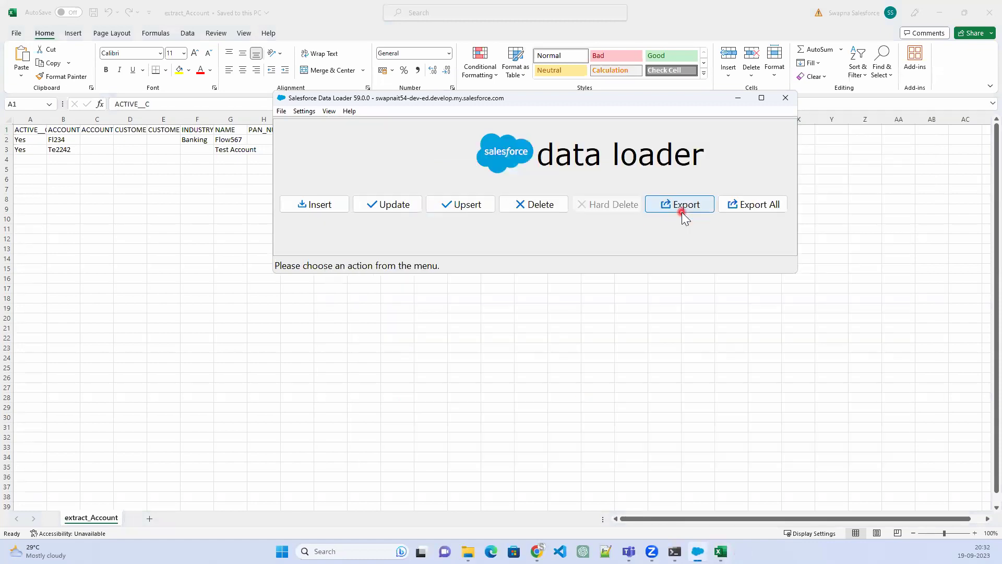
Start an Export All of Client (Account) targeting extract_Account.csv in the 1909 folder
click(747, 205)
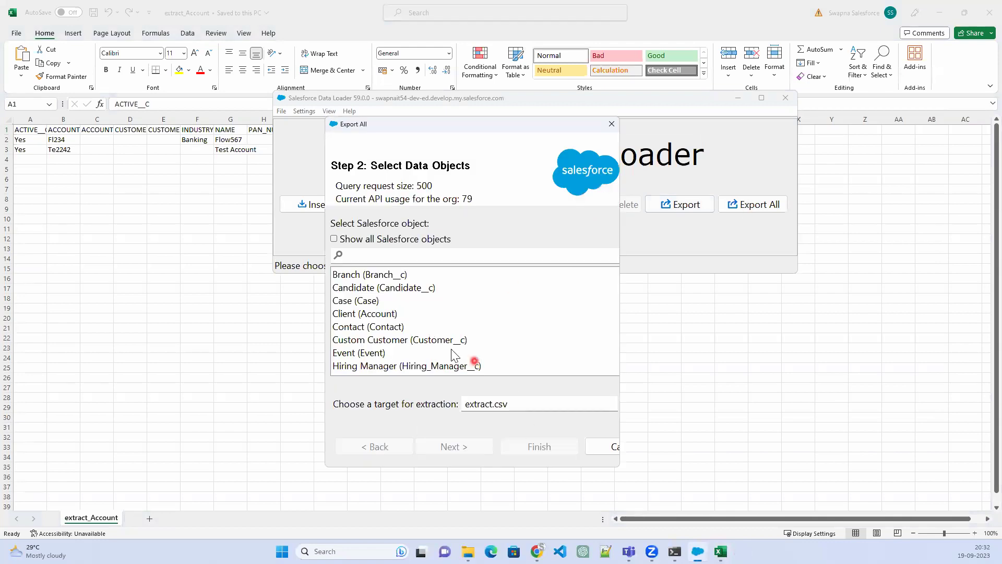
drag(620, 353, 869, 353)
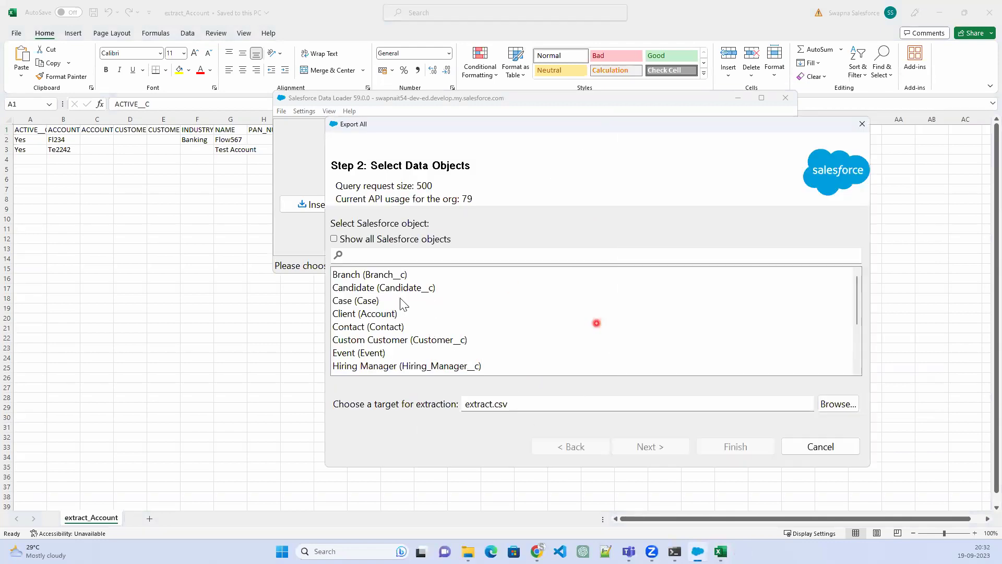
click(365, 313)
click(825, 405)
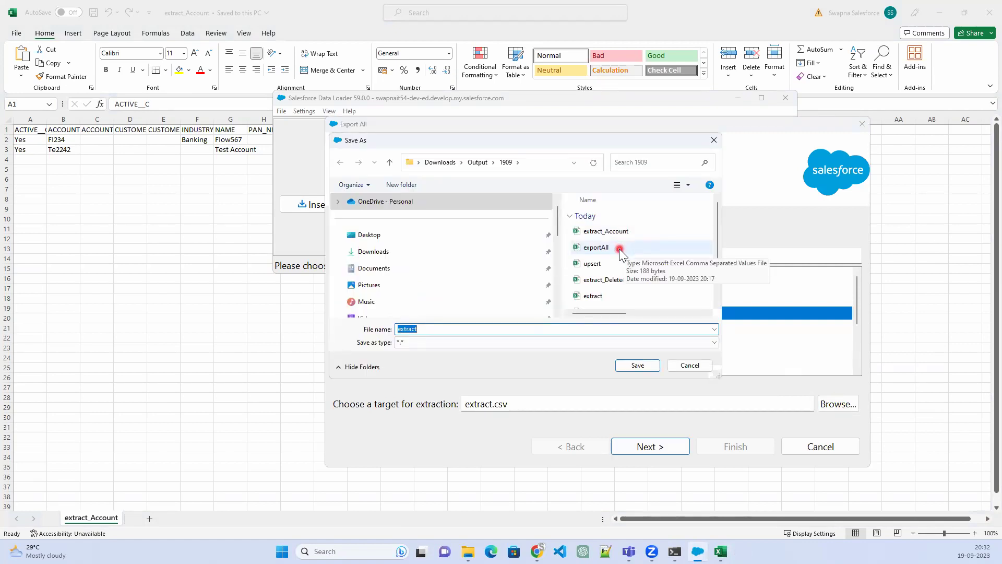
click(612, 231)
click(636, 365)
Get past the file-access error by closing the Excel workbook, and confirm overwriting extract_Account.csv
click(650, 446)
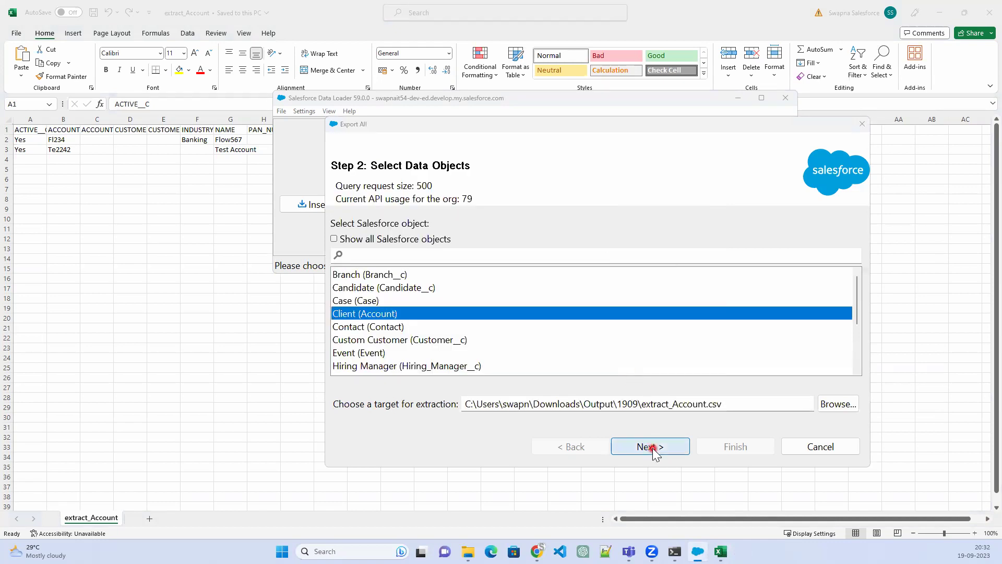
click(535, 314)
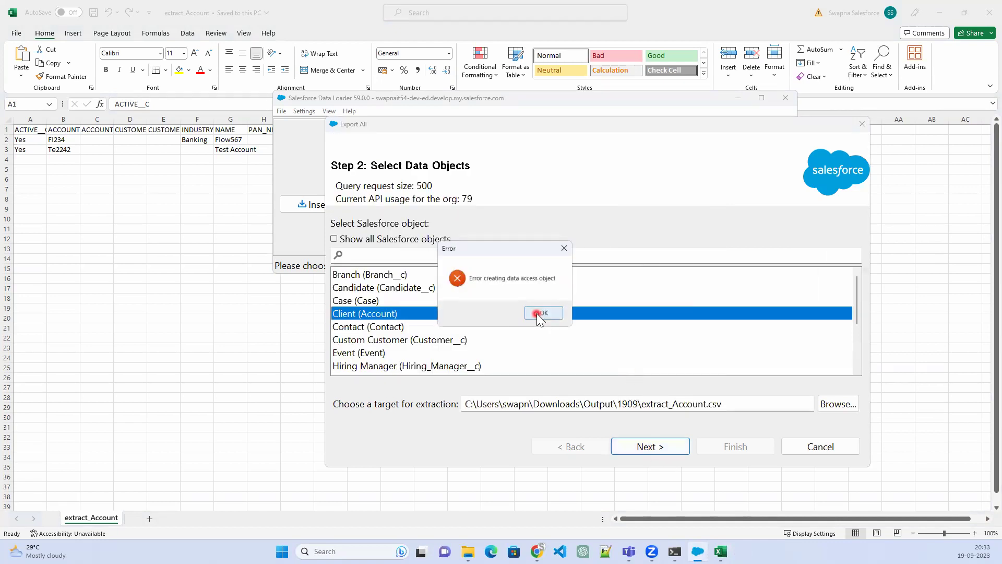
click(539, 313)
click(643, 446)
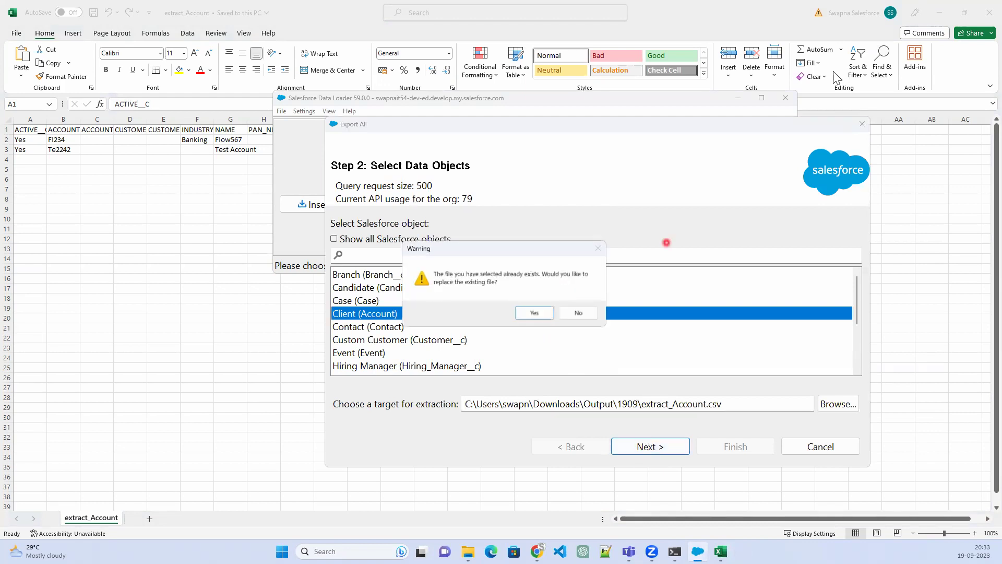
click(988, 14)
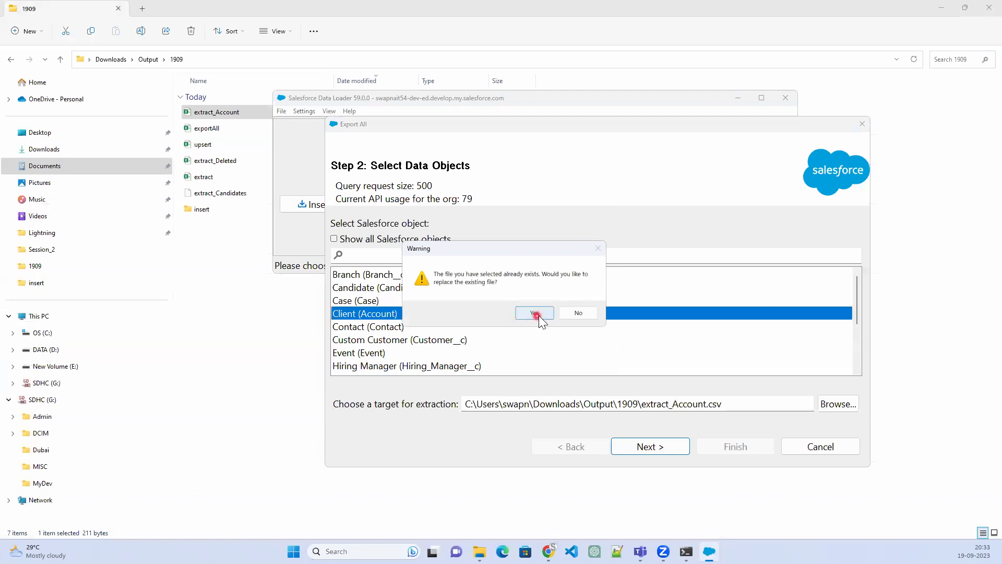
click(534, 313)
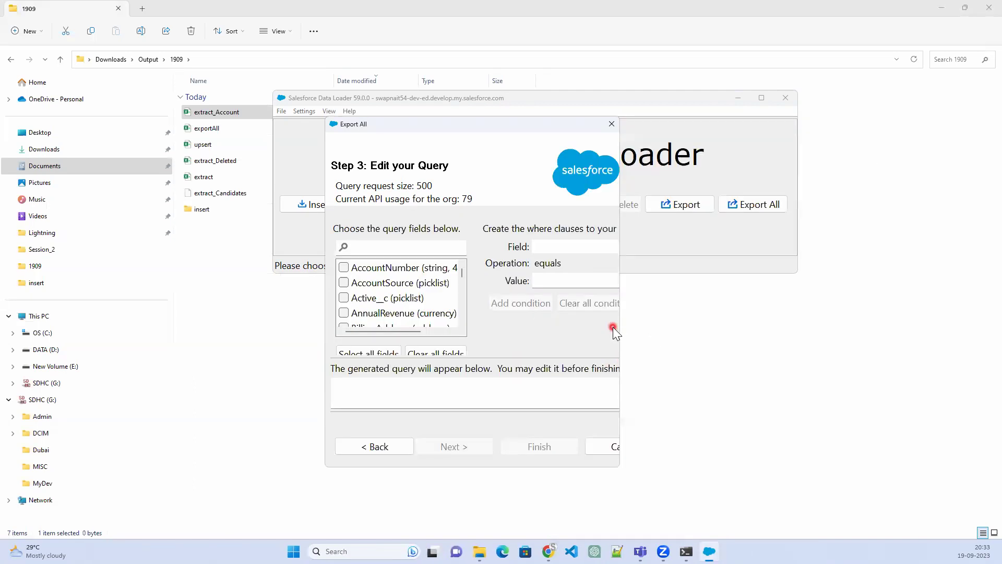
Select the Active__c, AccountSource and AccountNumber fields for the query
drag(621, 328, 841, 328)
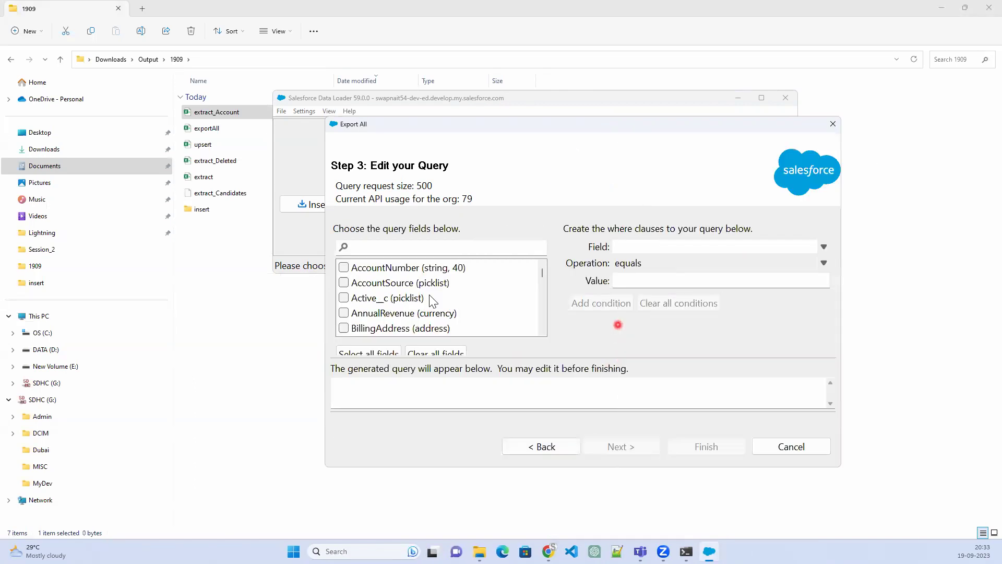
click(343, 298)
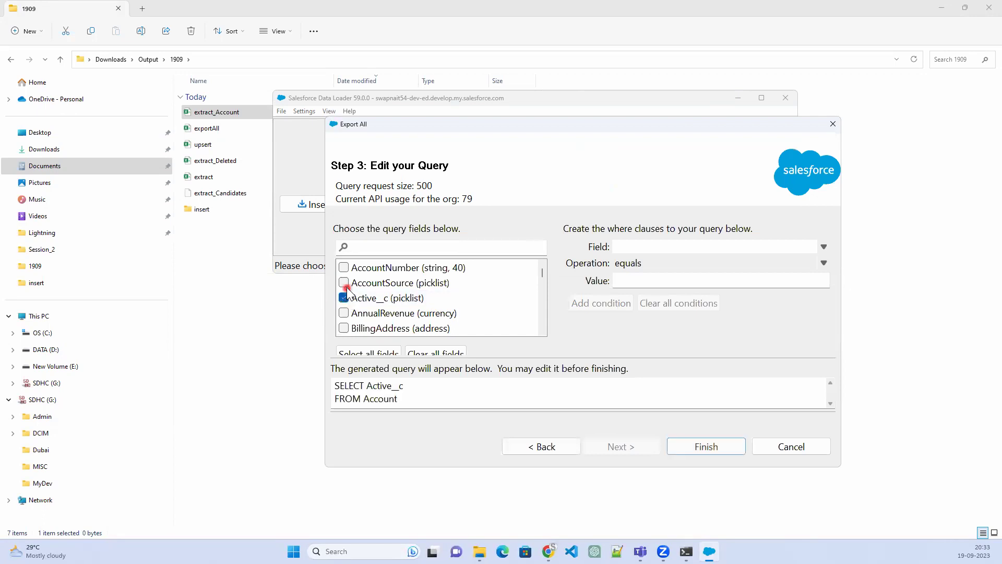
click(343, 282)
click(343, 267)
scroll(446, 303, down, 2)
scroll(446, 303, down, 2)
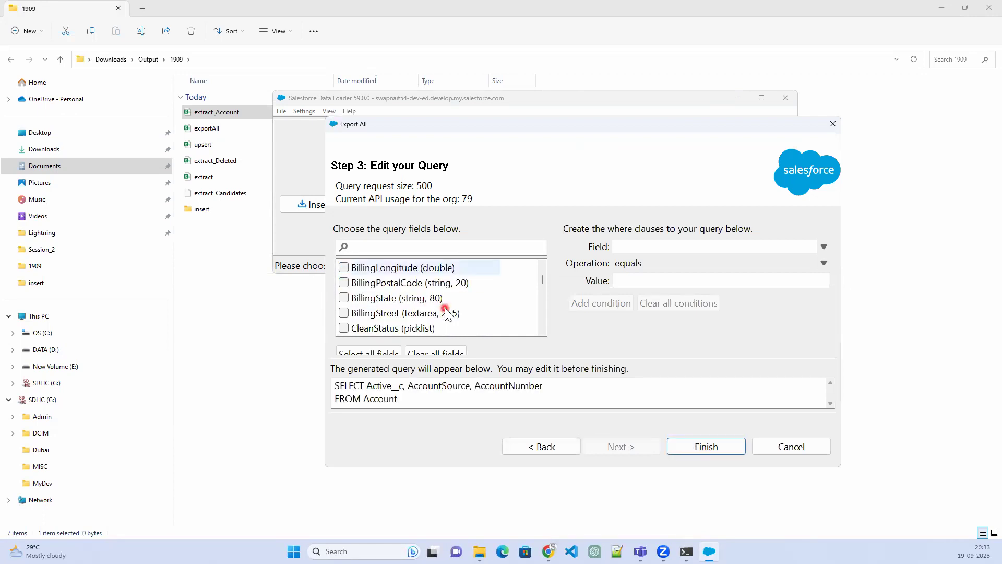
scroll(437, 324, down, 5)
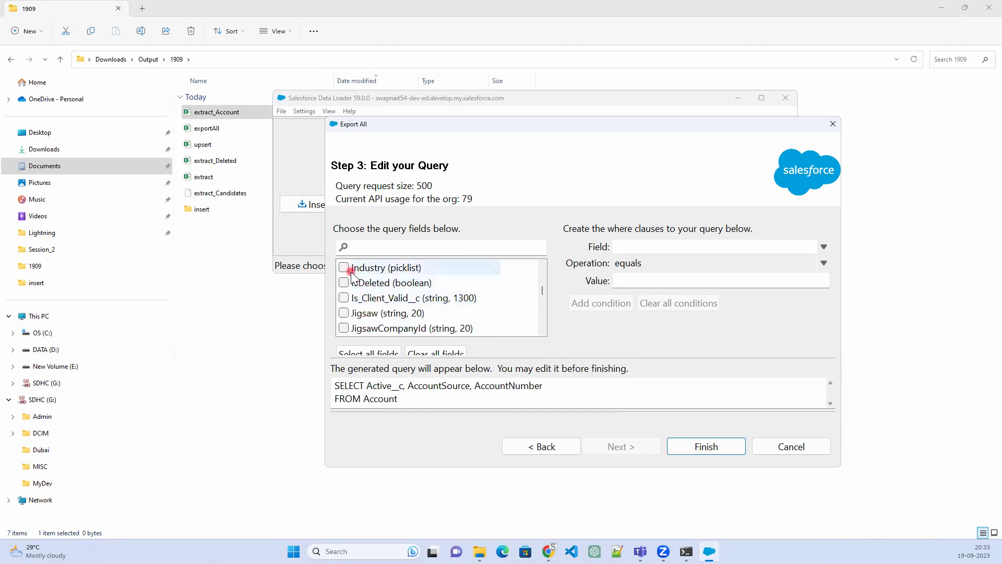
Also select Industry, Is_Client_Valid__c, Name and NumberOfEmployees
click(344, 267)
click(343, 298)
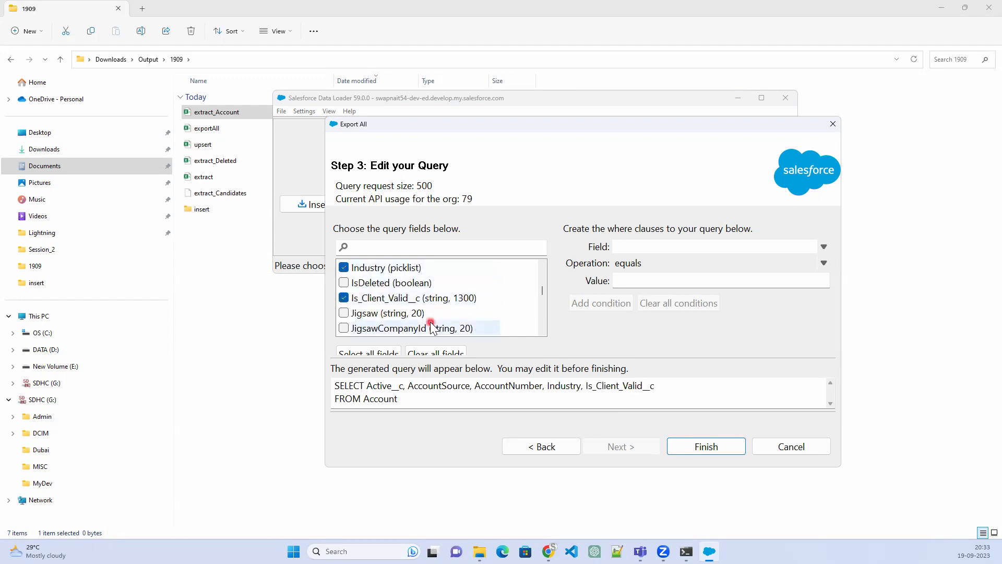
scroll(433, 325, down, 2)
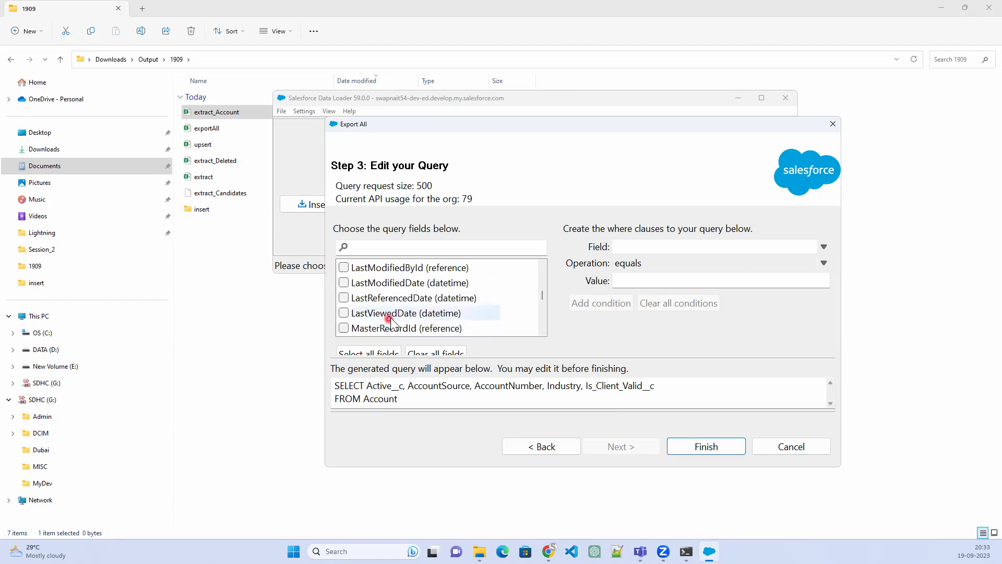
scroll(385, 317, down, 1)
click(343, 327)
scroll(346, 329, down, 1)
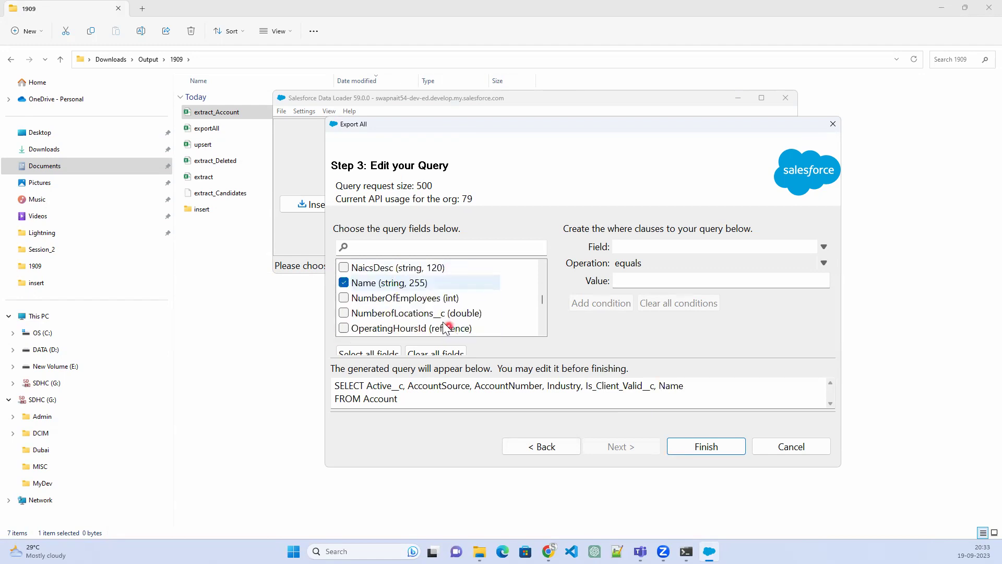
click(344, 298)
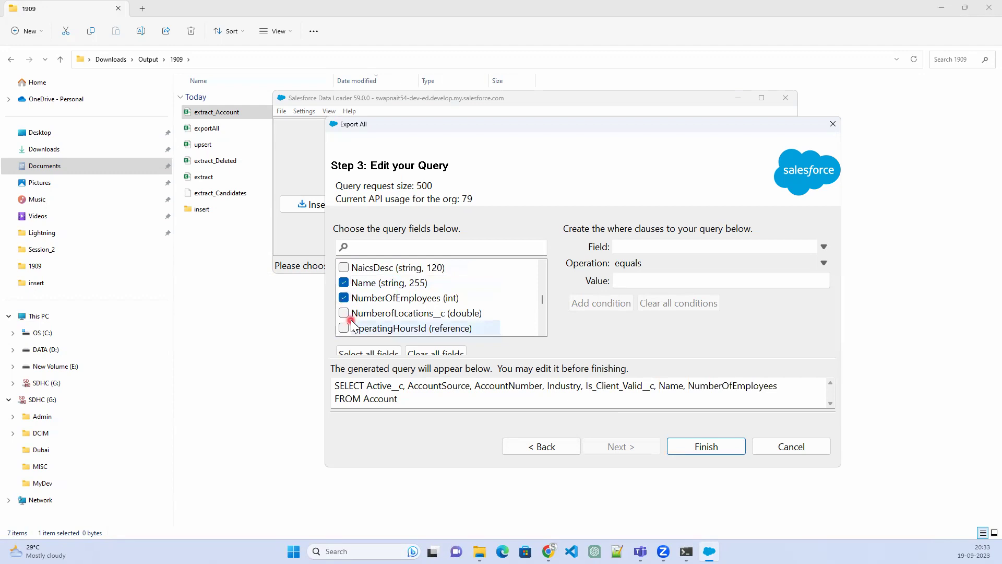
Add Id to the SELECT clause and fill in the condition IsDeleted equals True
click(363, 386)
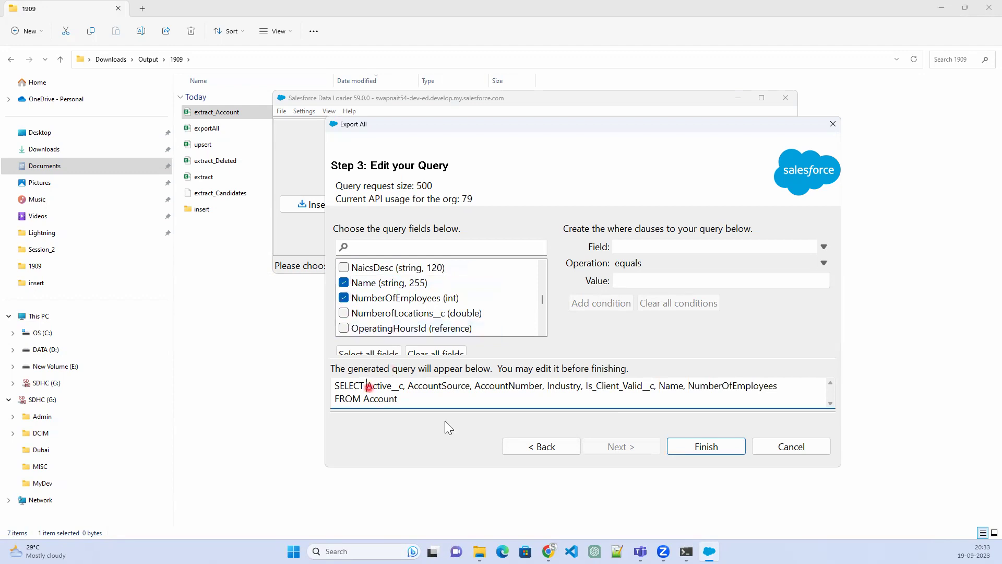
text(Id,)
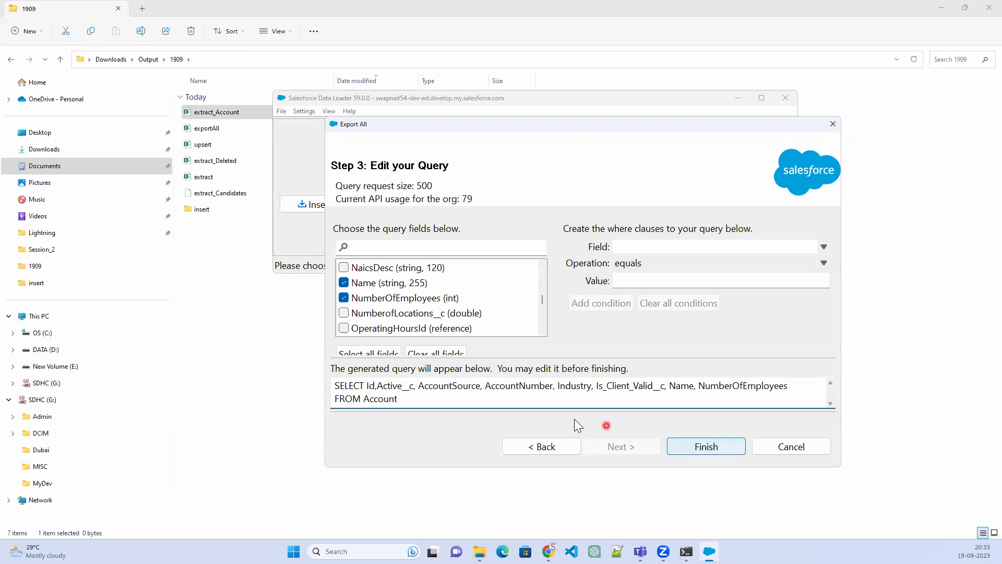
click(675, 248)
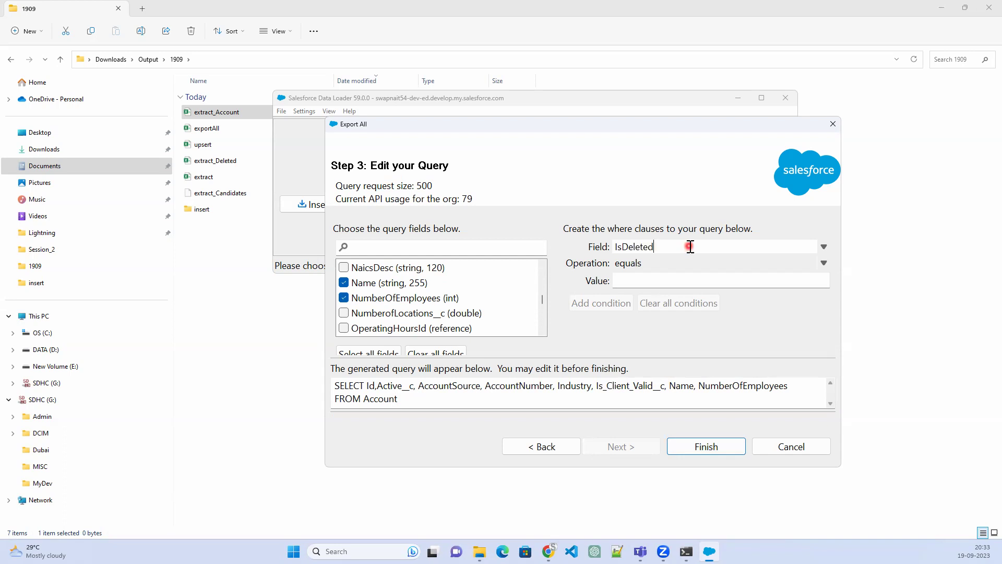
click(655, 281)
text(True)
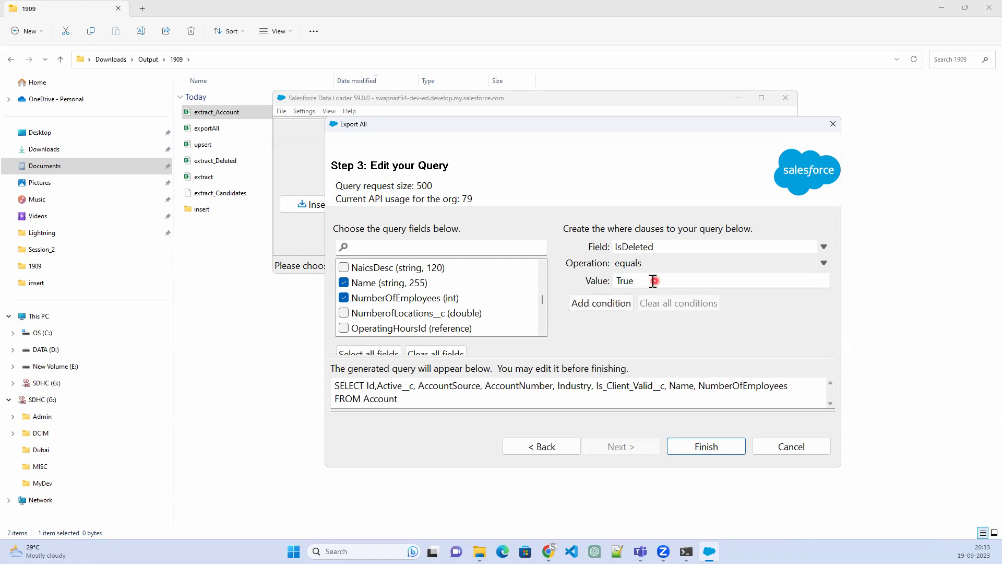